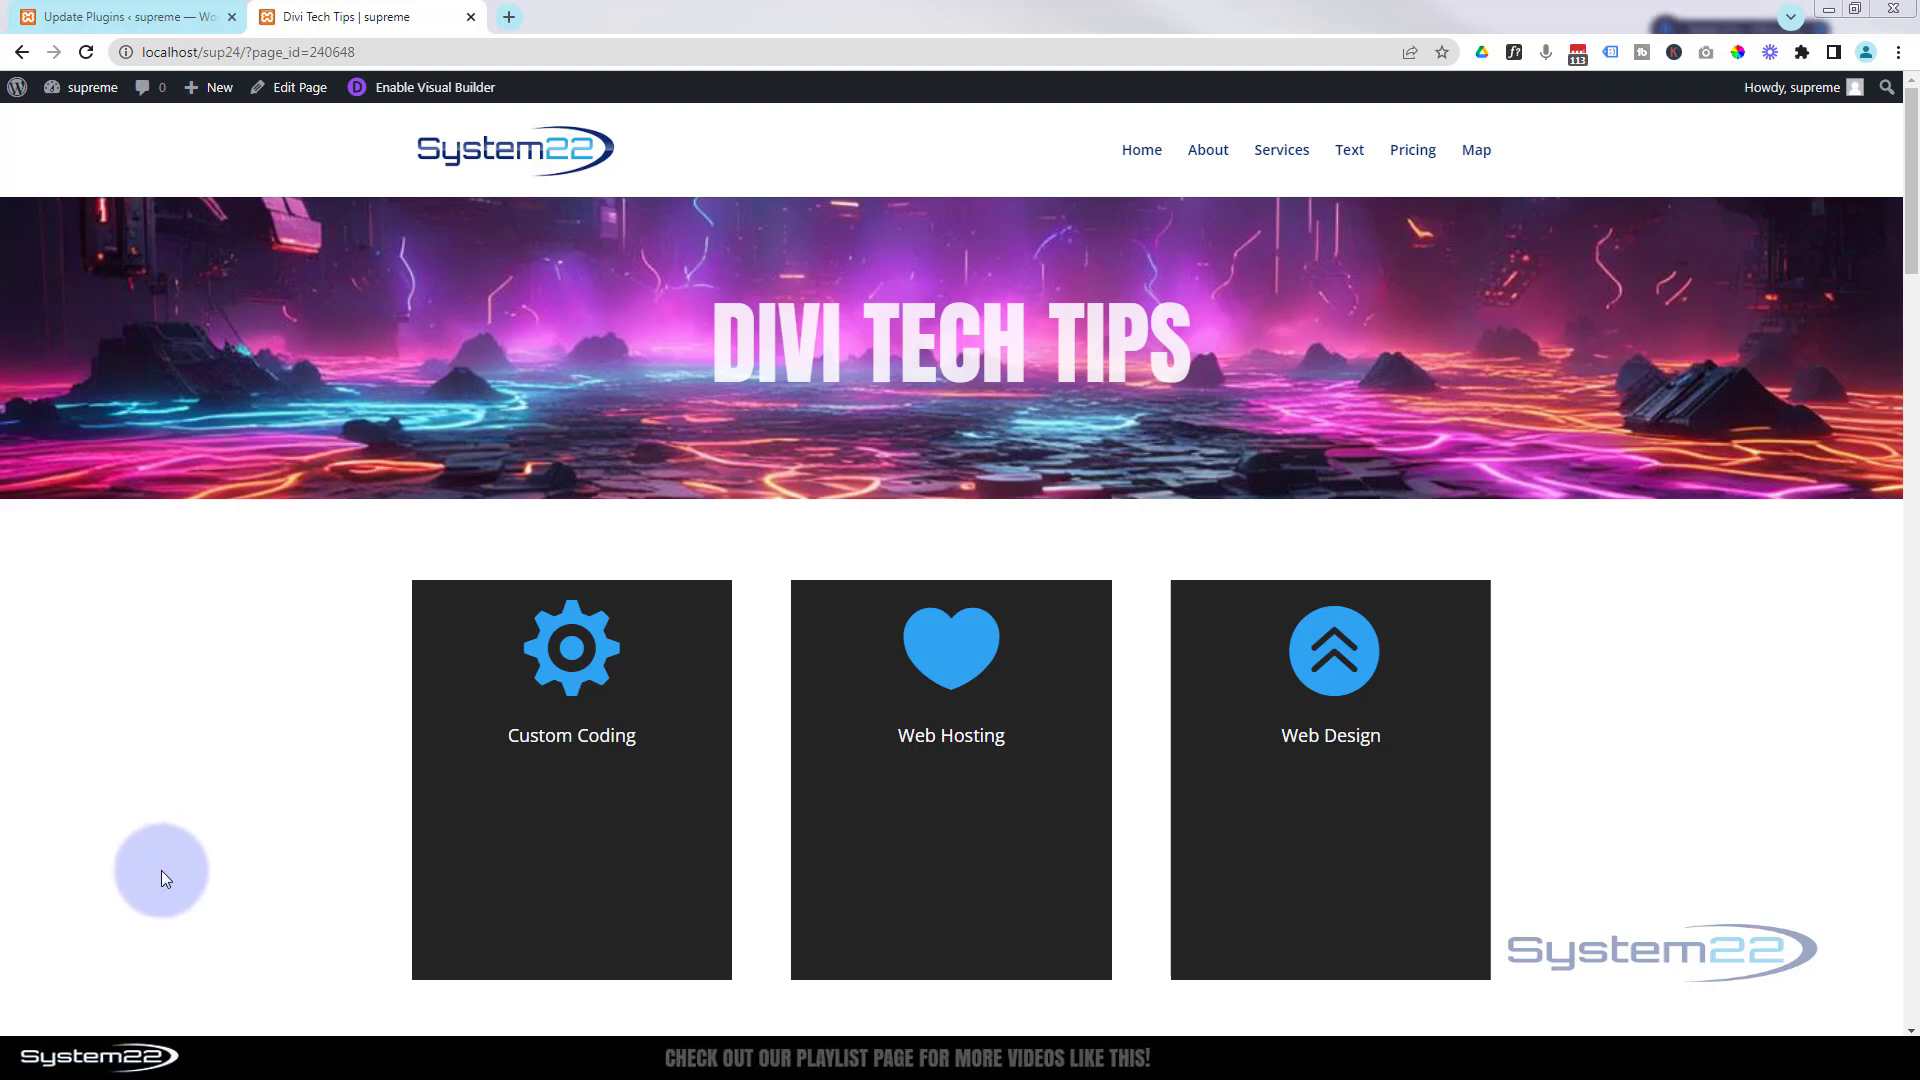
Step: Examine the hover effect on the Custom Coding, Web Hosting and Web Design blurbs of the live page
{"action": "mouse_move", "coordinate": [452, 806]}
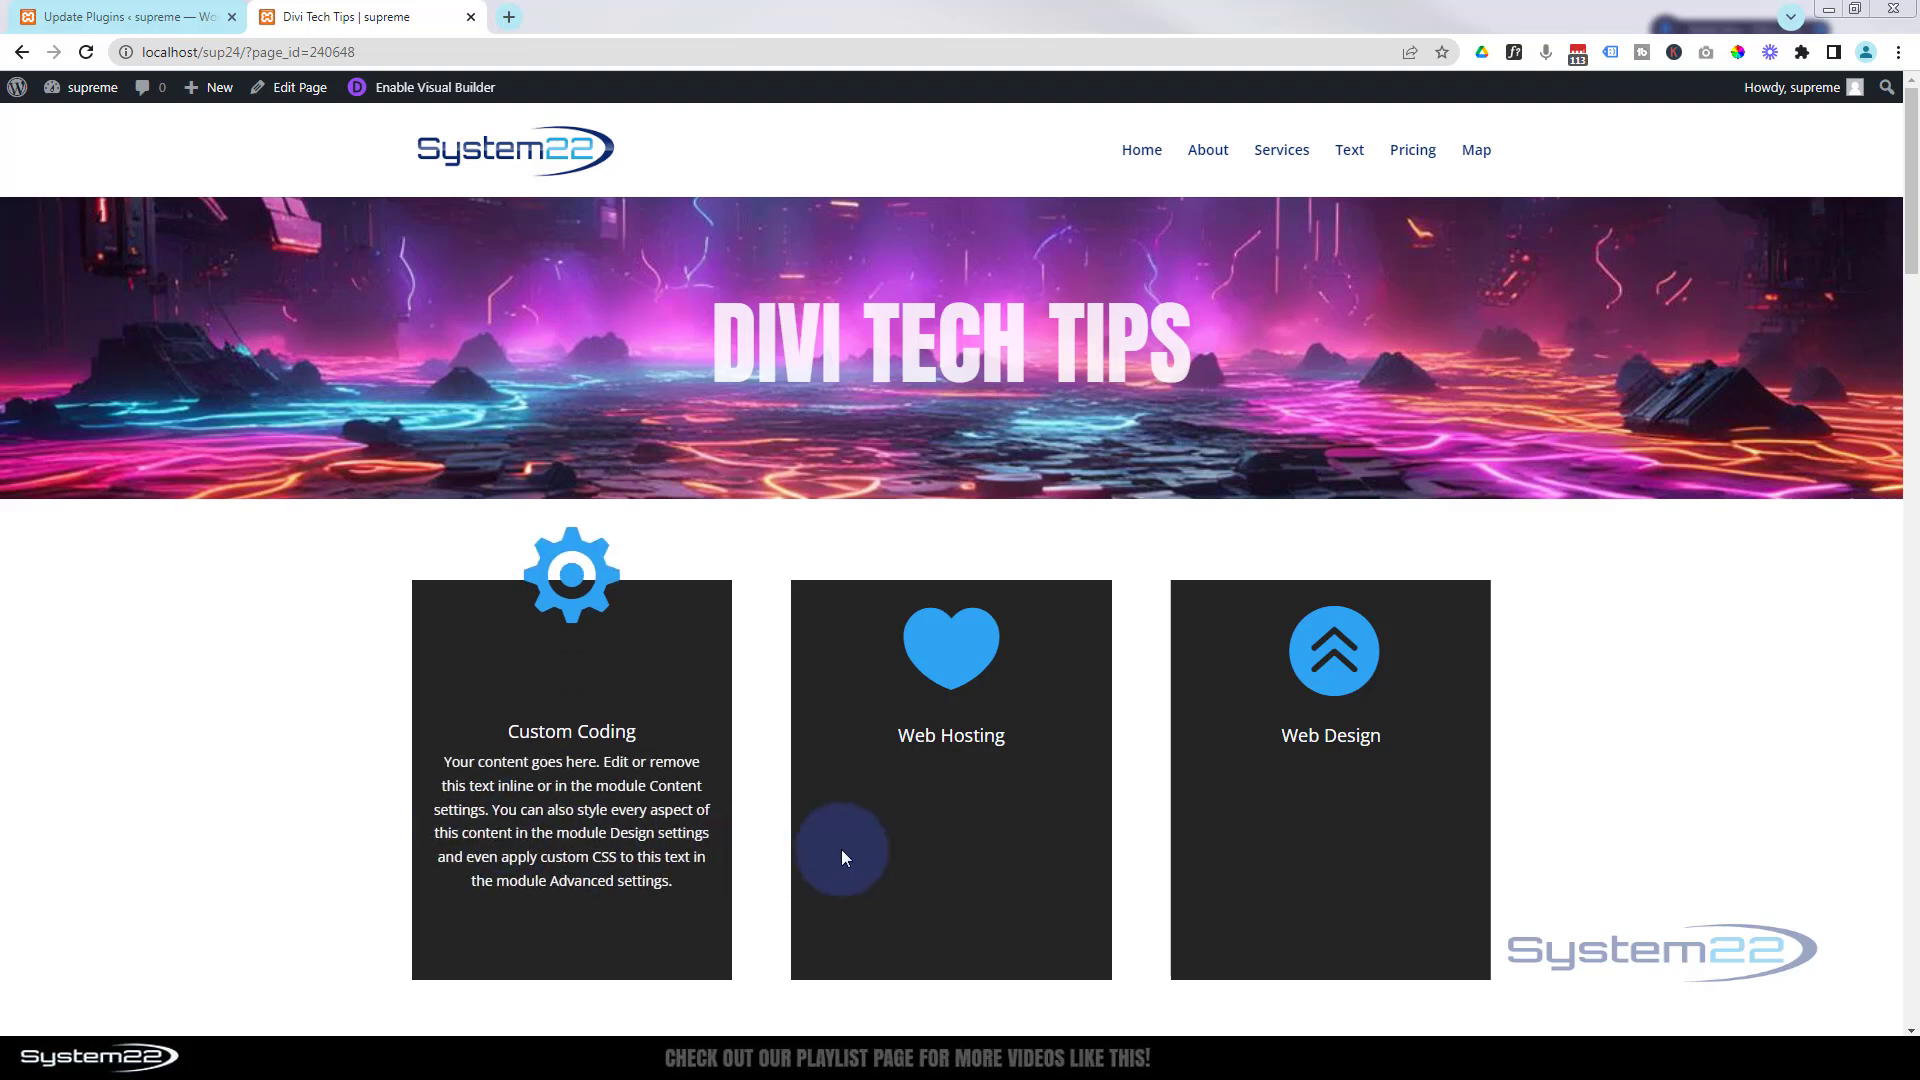
{"action": "mouse_move", "coordinate": [958, 854]}
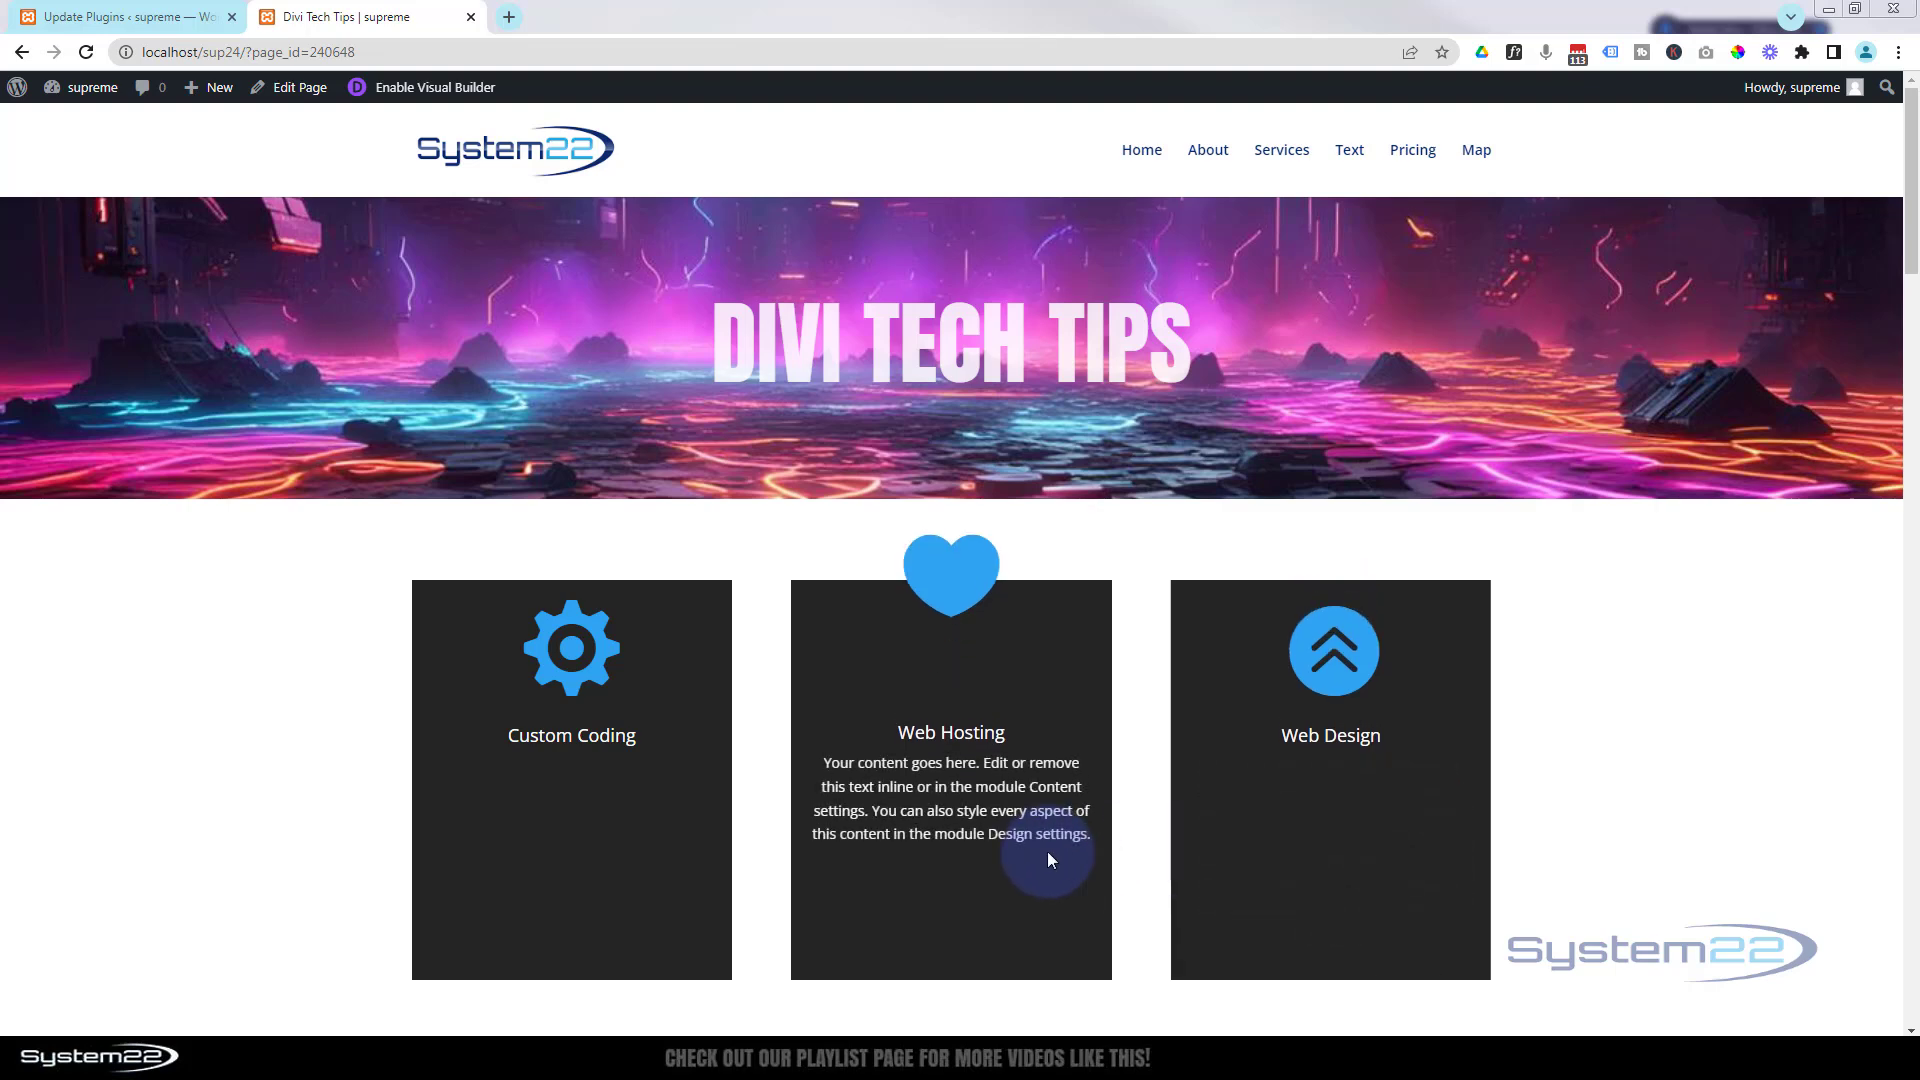
{"action": "mouse_move", "coordinate": [610, 846]}
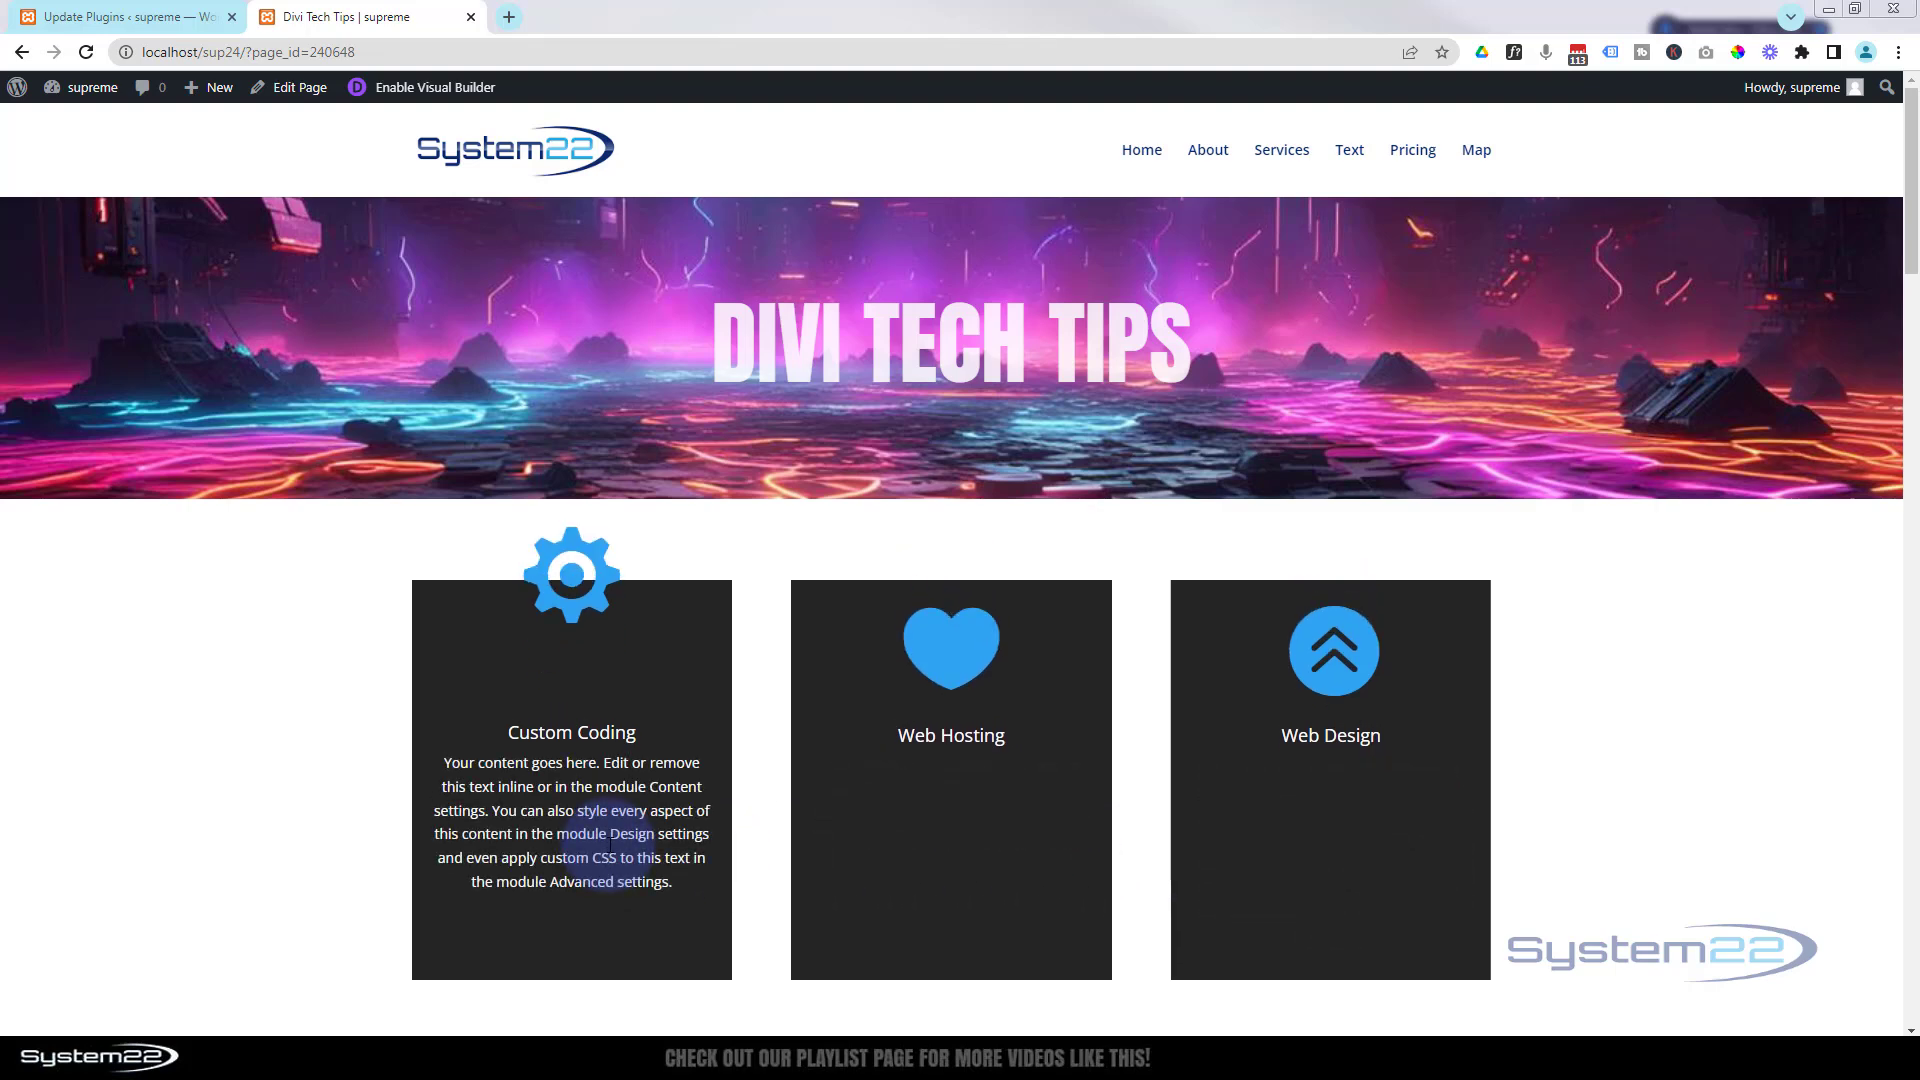
{"action": "mouse_move", "coordinate": [1297, 846]}
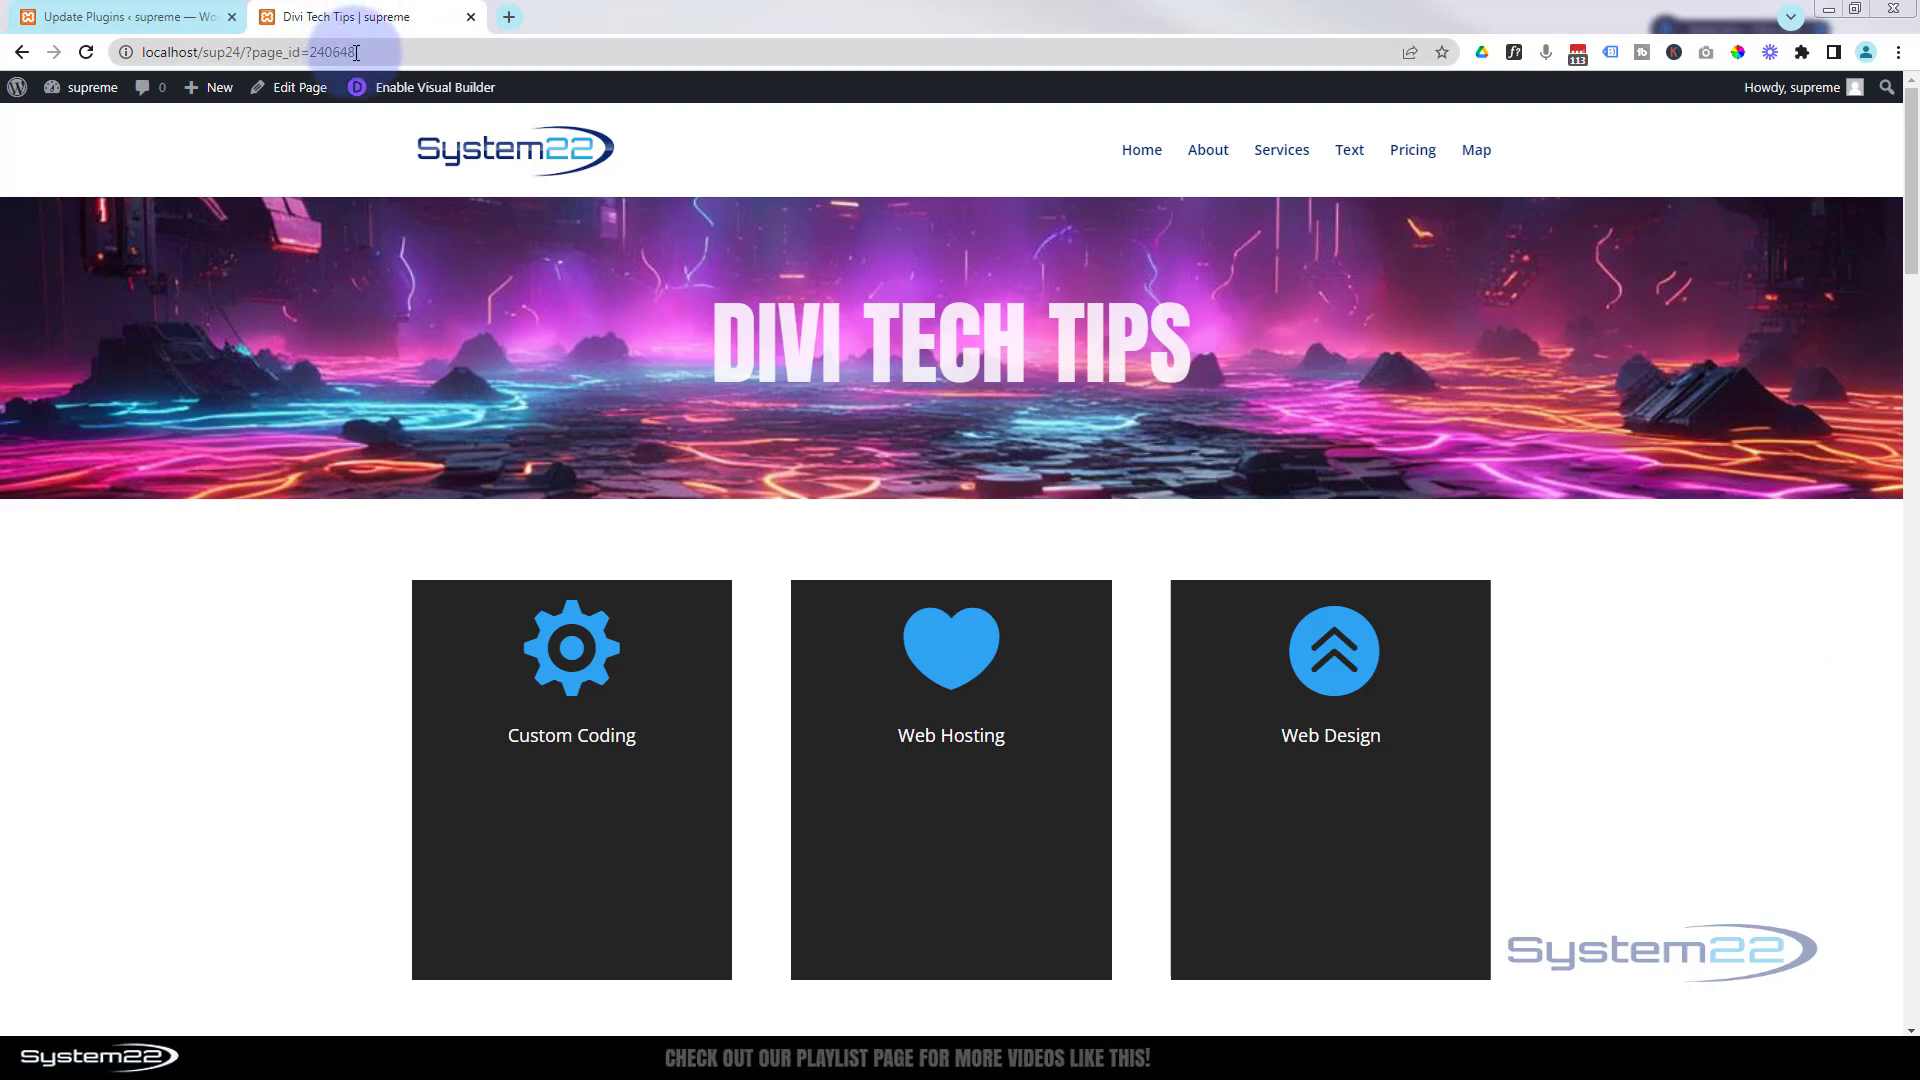
Step: Open the page in the Visual Builder and insert a three-equal-column row between the dark blurbs and the blue blurbs
{"action": "left_click", "coordinate": [436, 88]}
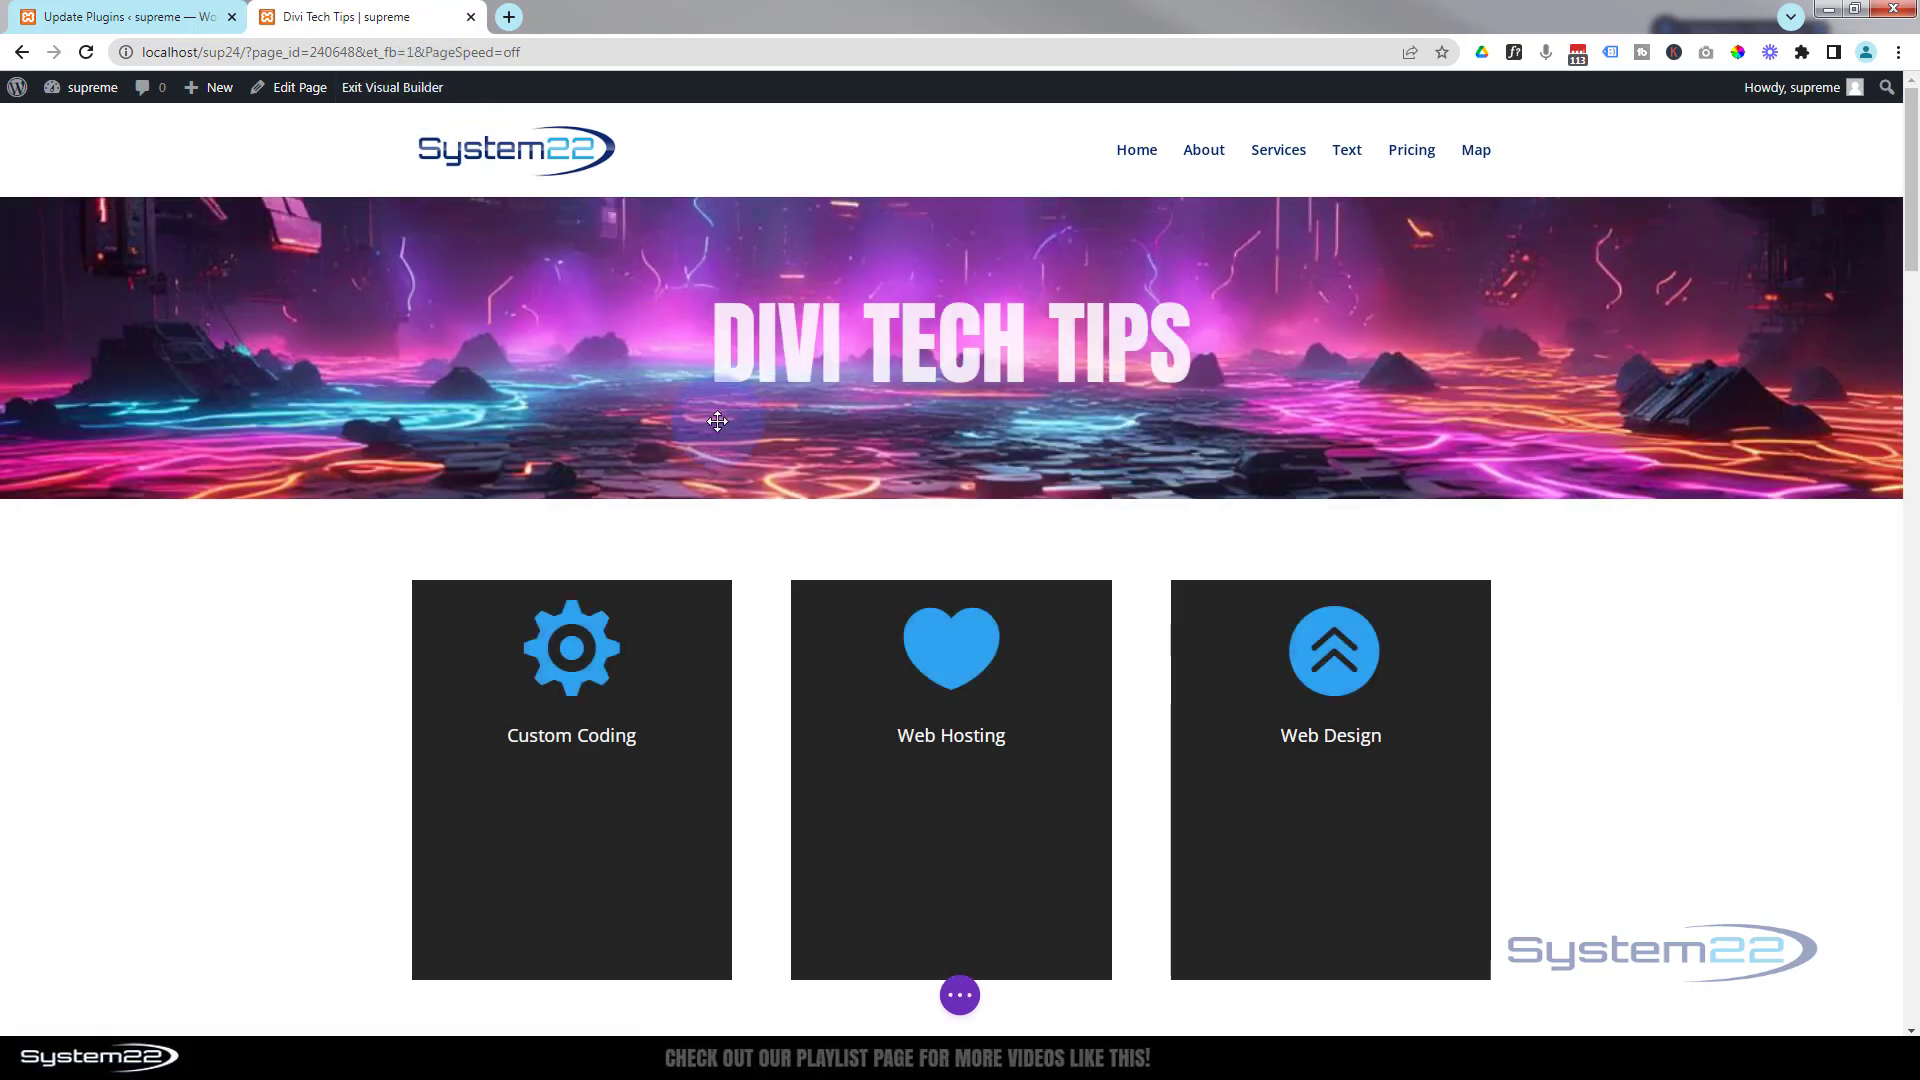
{"action": "scroll", "coordinate": [290, 487], "scroll_direction": "down", "scroll_amount": 3}
{"action": "scroll", "coordinate": [290, 487], "scroll_direction": "down", "scroll_amount": 2}
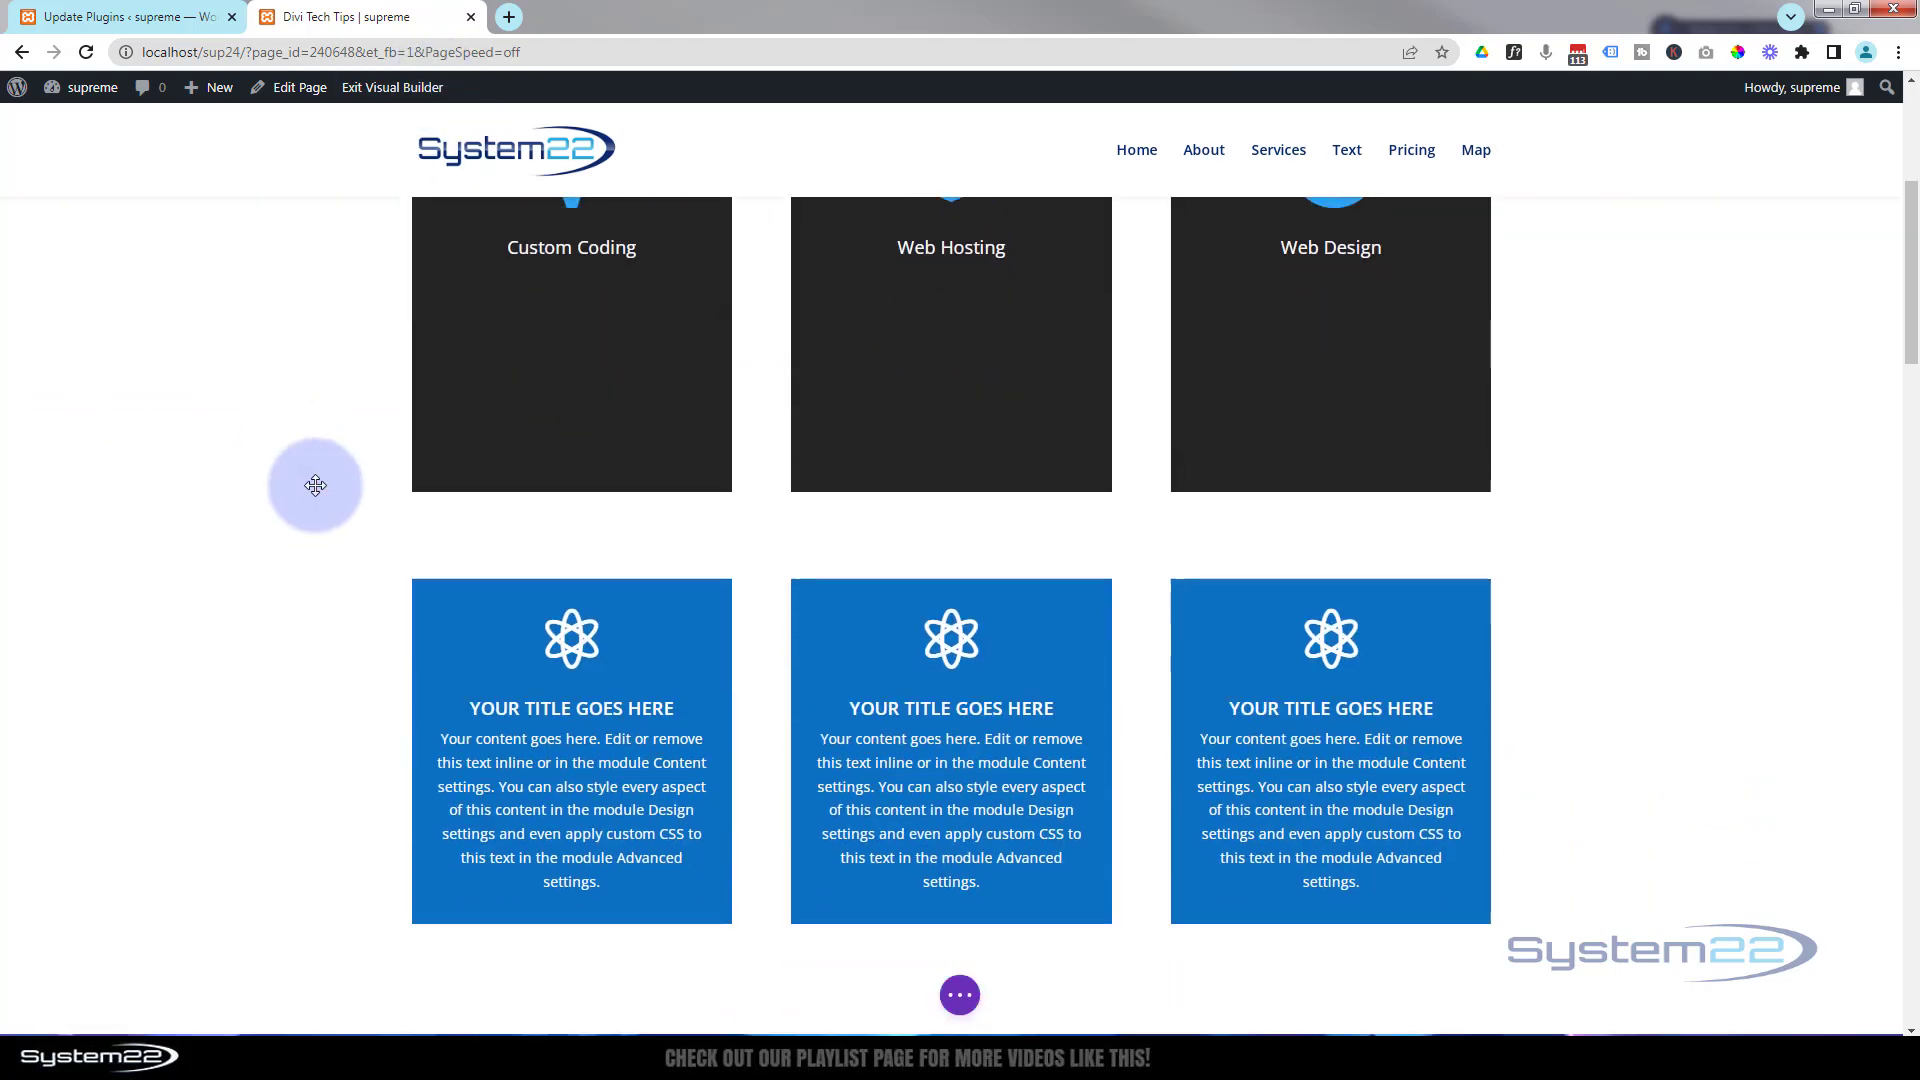
{"action": "mouse_move", "coordinate": [1016, 420]}
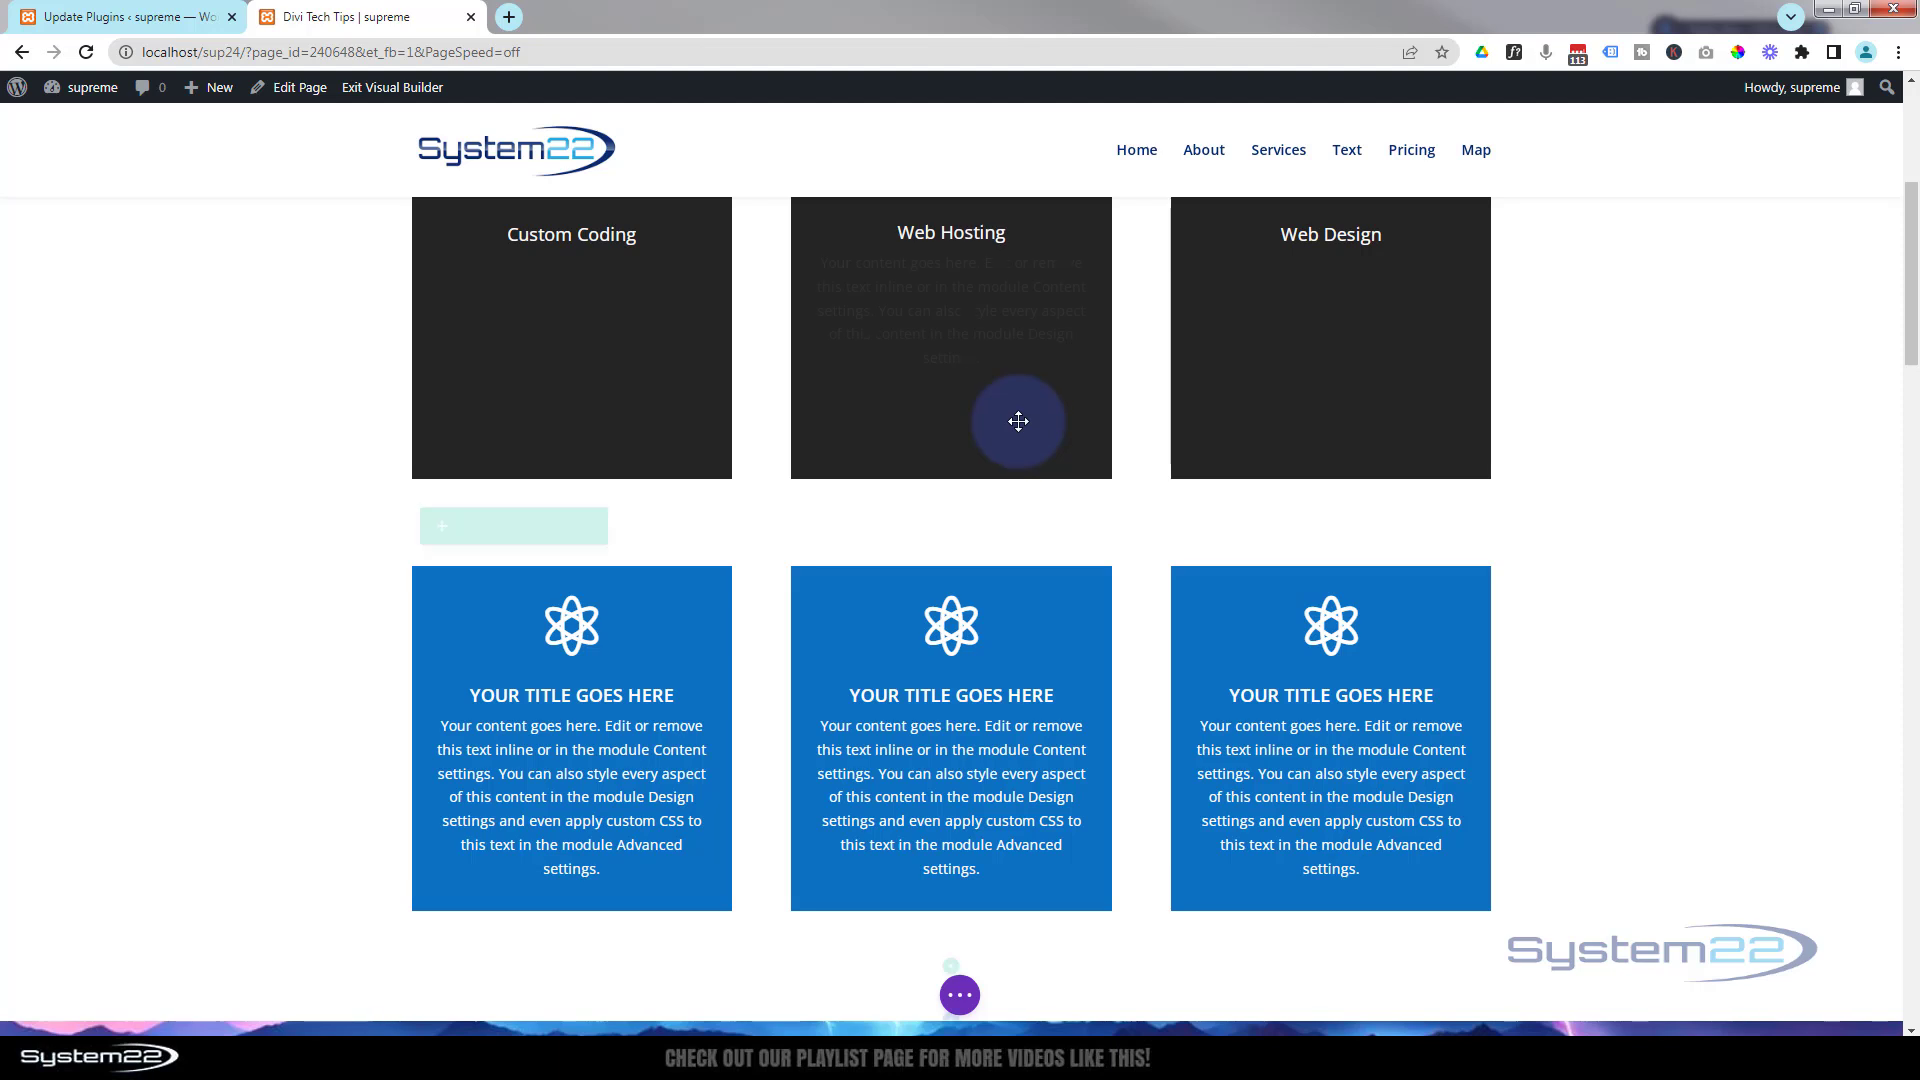
{"action": "left_click", "coordinate": [951, 506]}
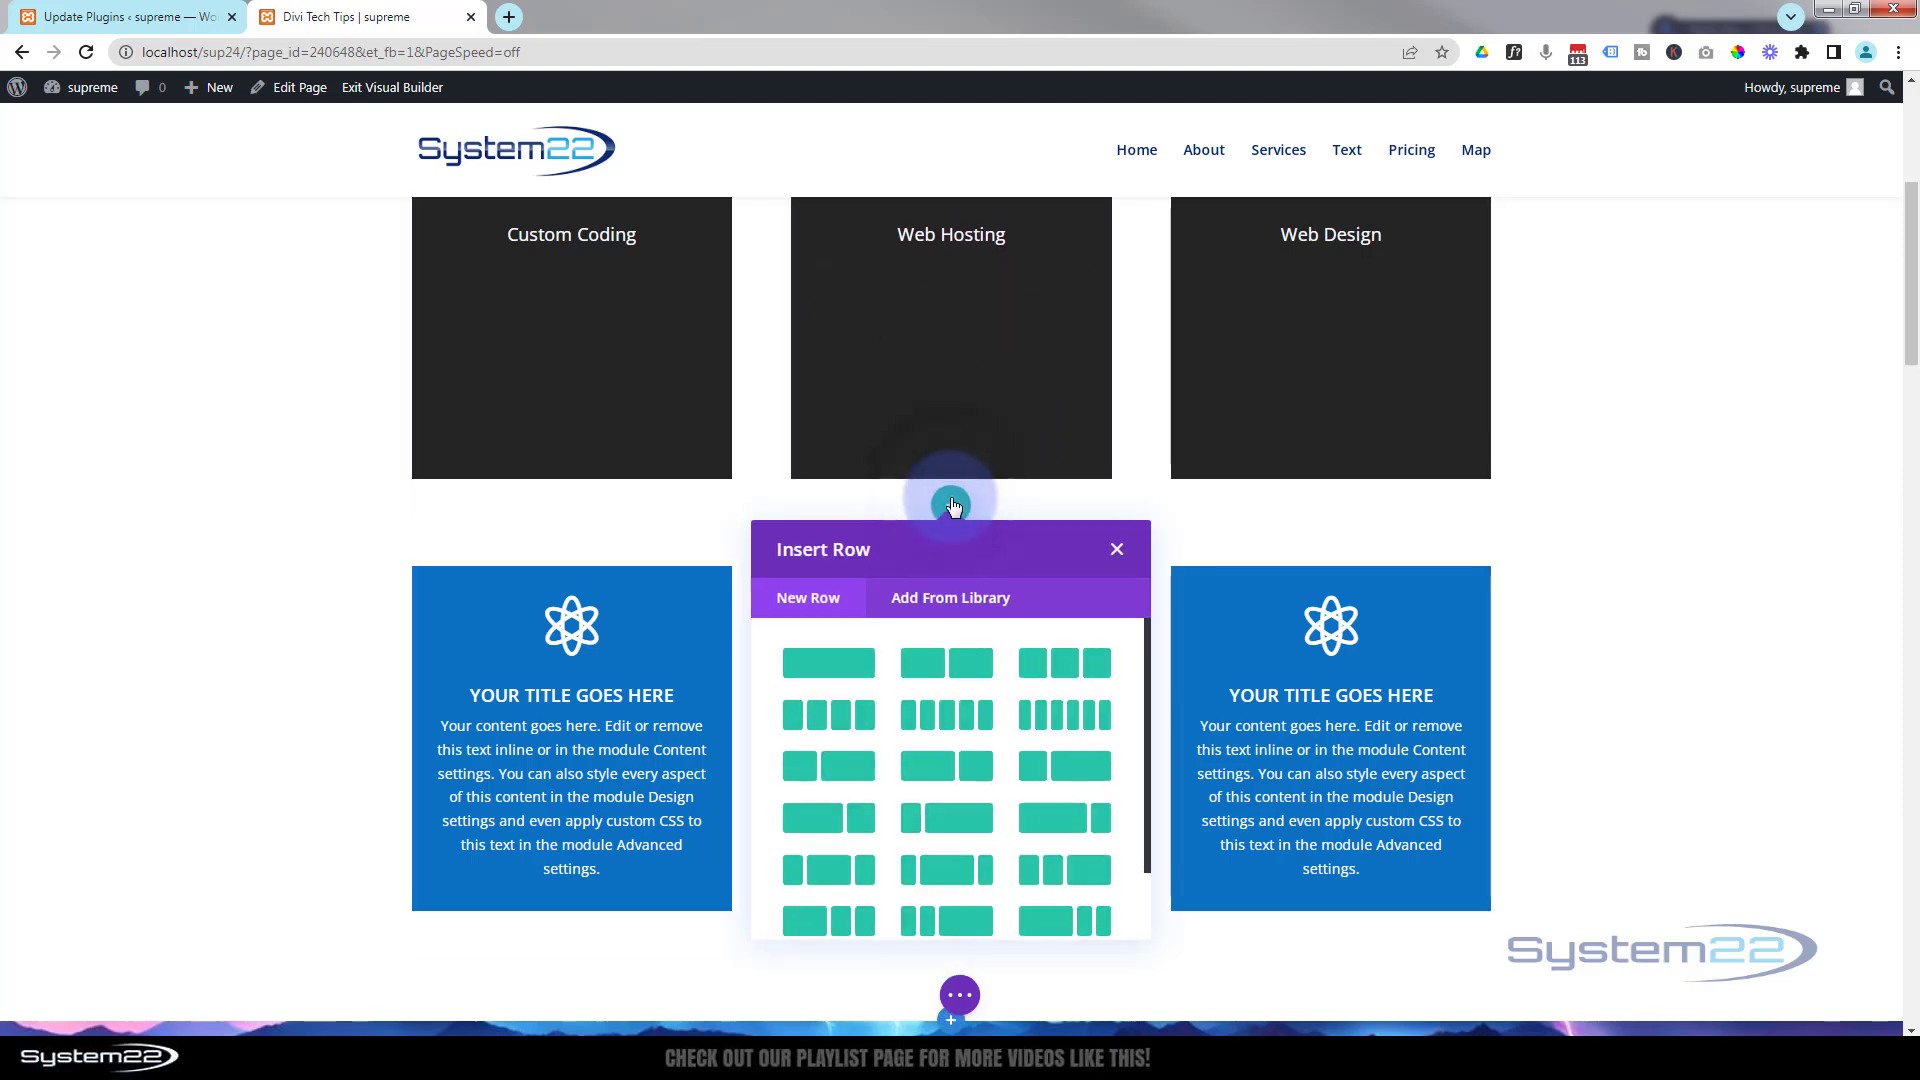
{"action": "left_click", "coordinate": [1060, 665]}
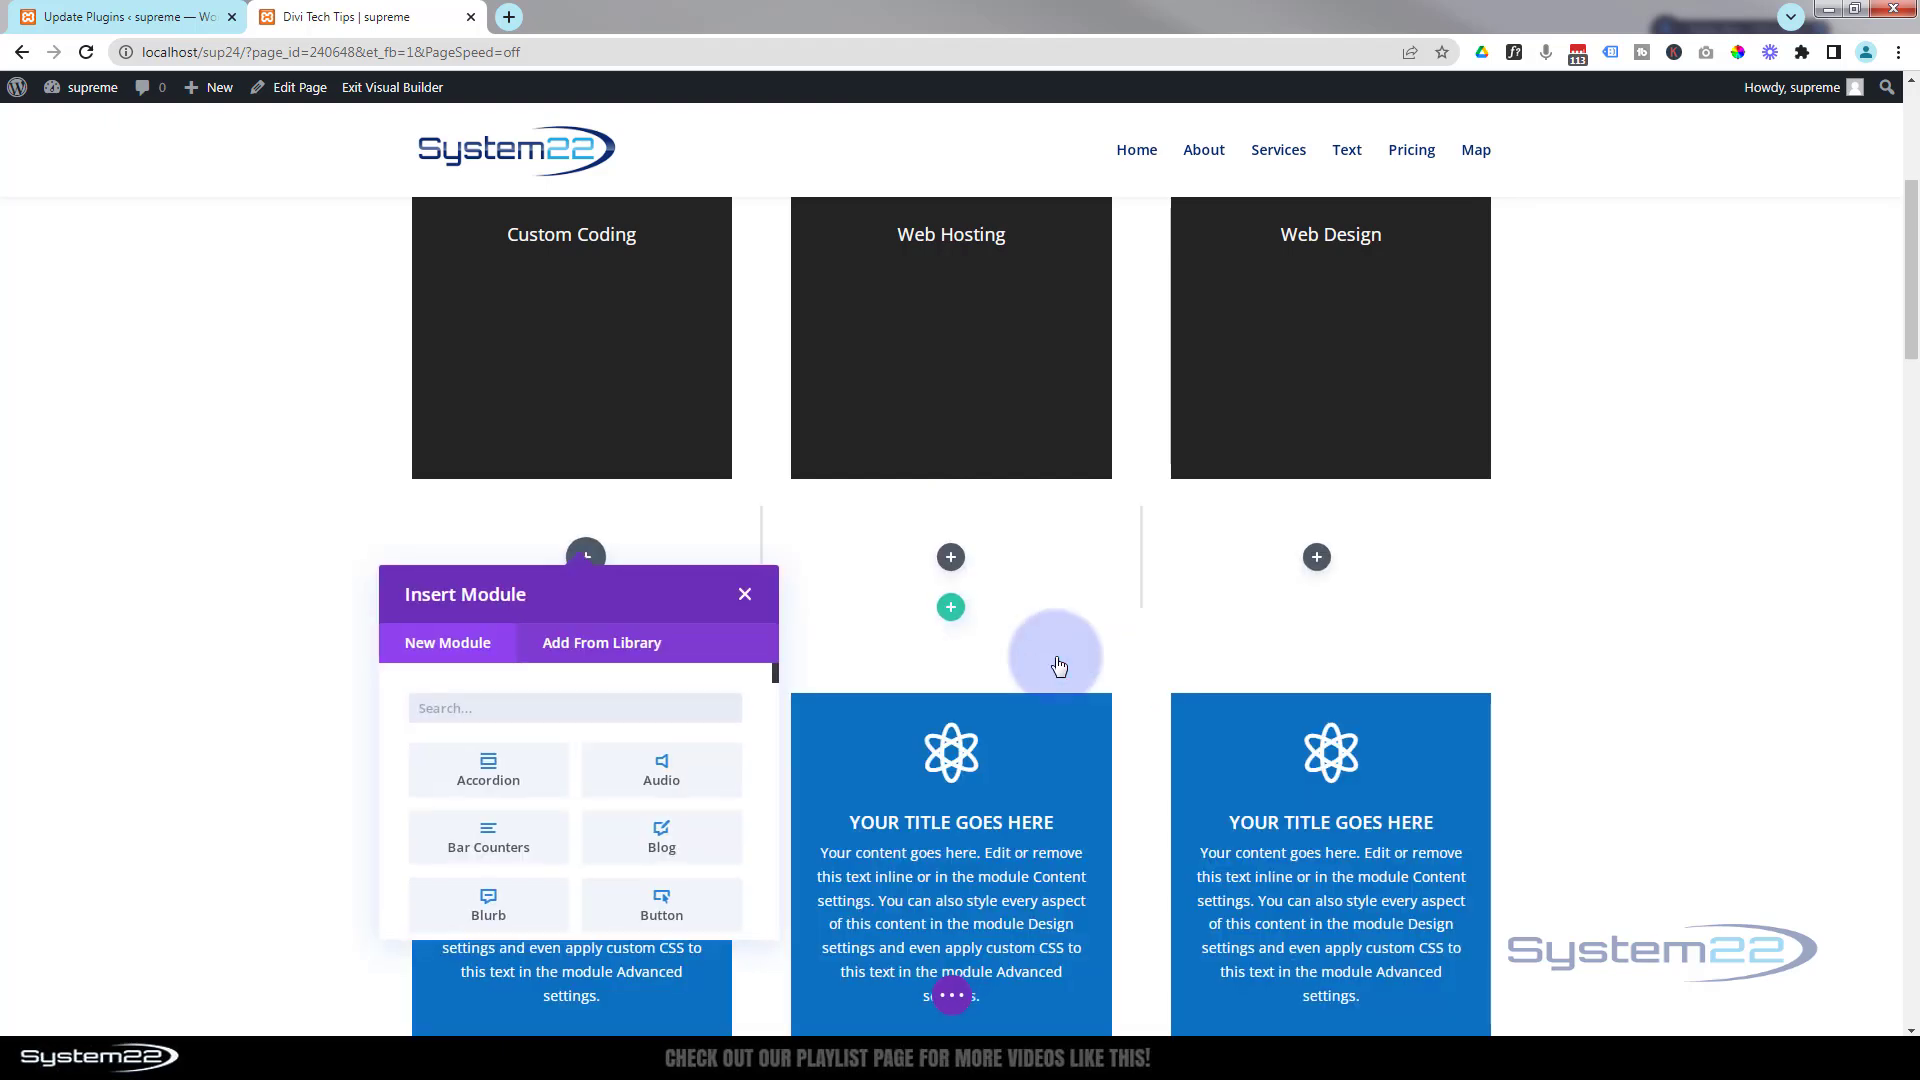
Step: Add a Blurb module to the new row's first column and move its settings window clear of that column
{"action": "scroll", "coordinate": [490, 750], "scroll_direction": "down", "scroll_amount": 3}
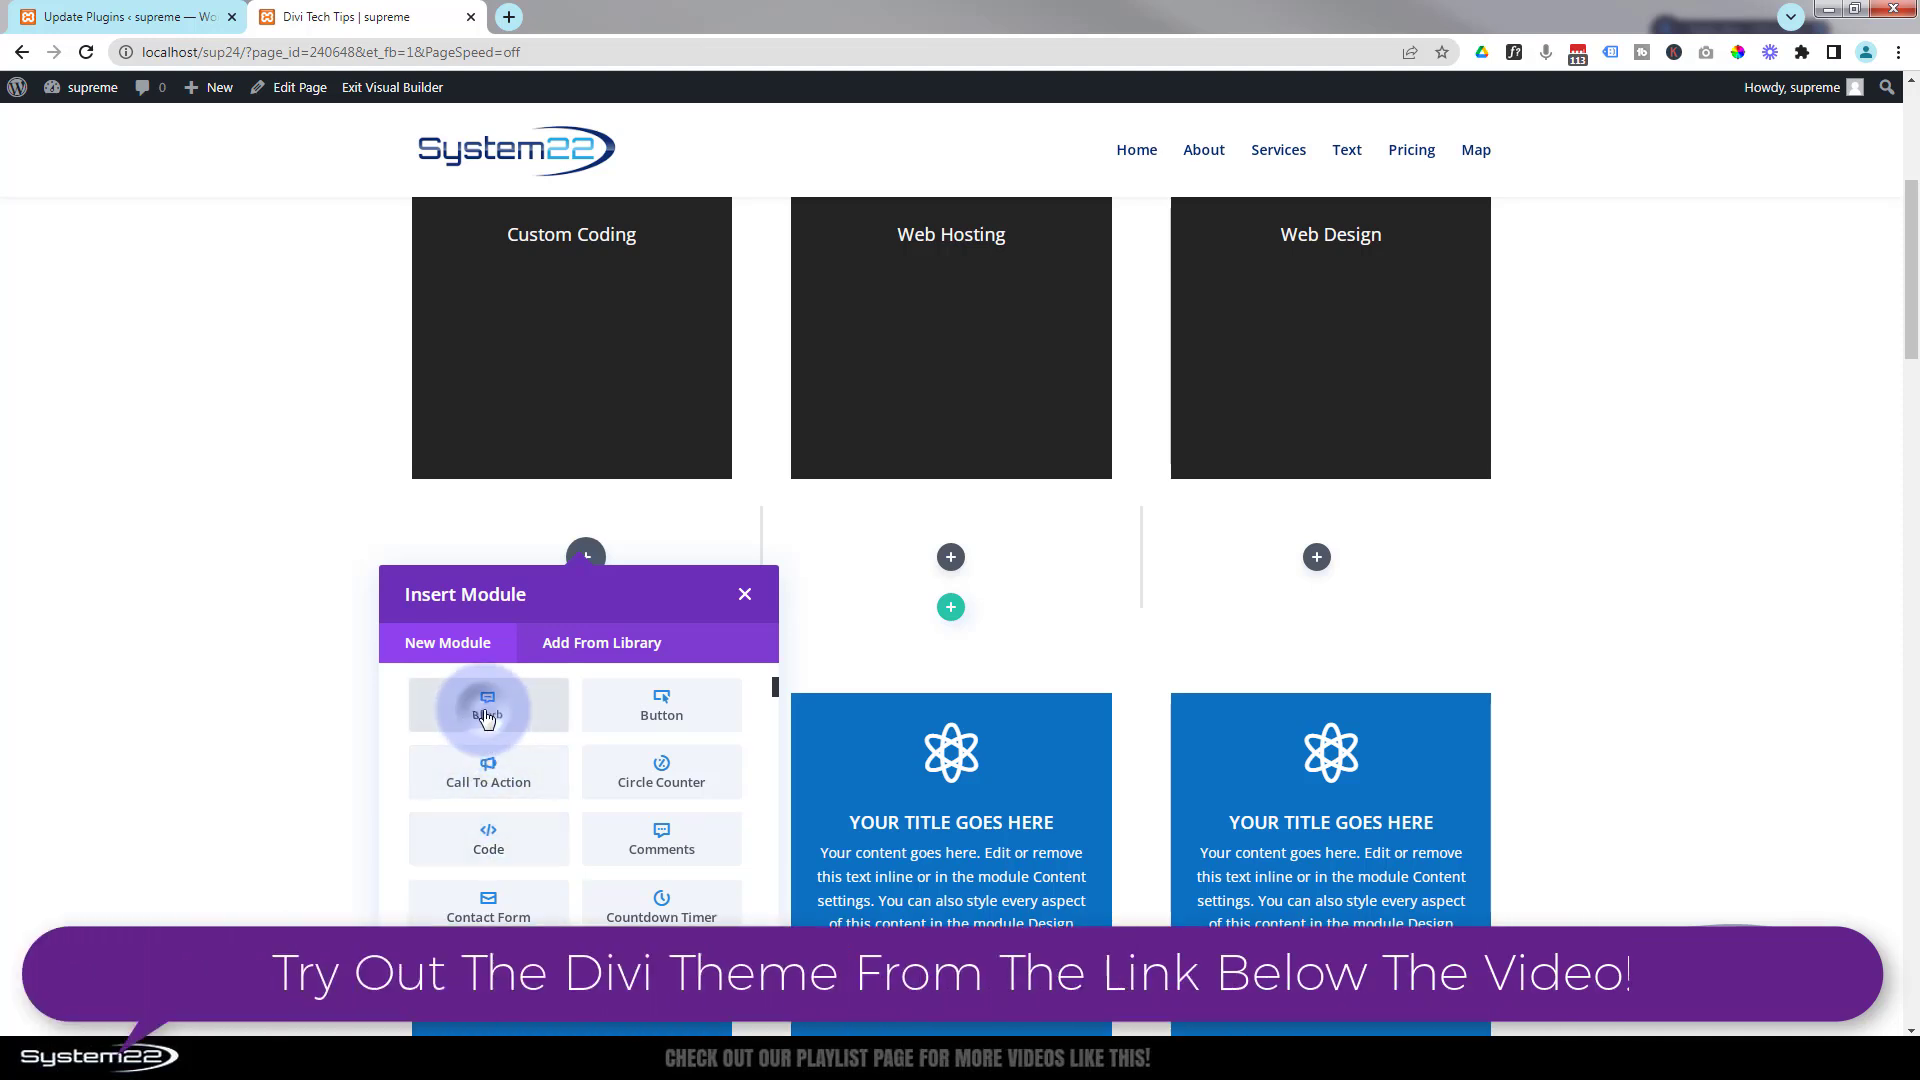
{"action": "left_click", "coordinate": [487, 712]}
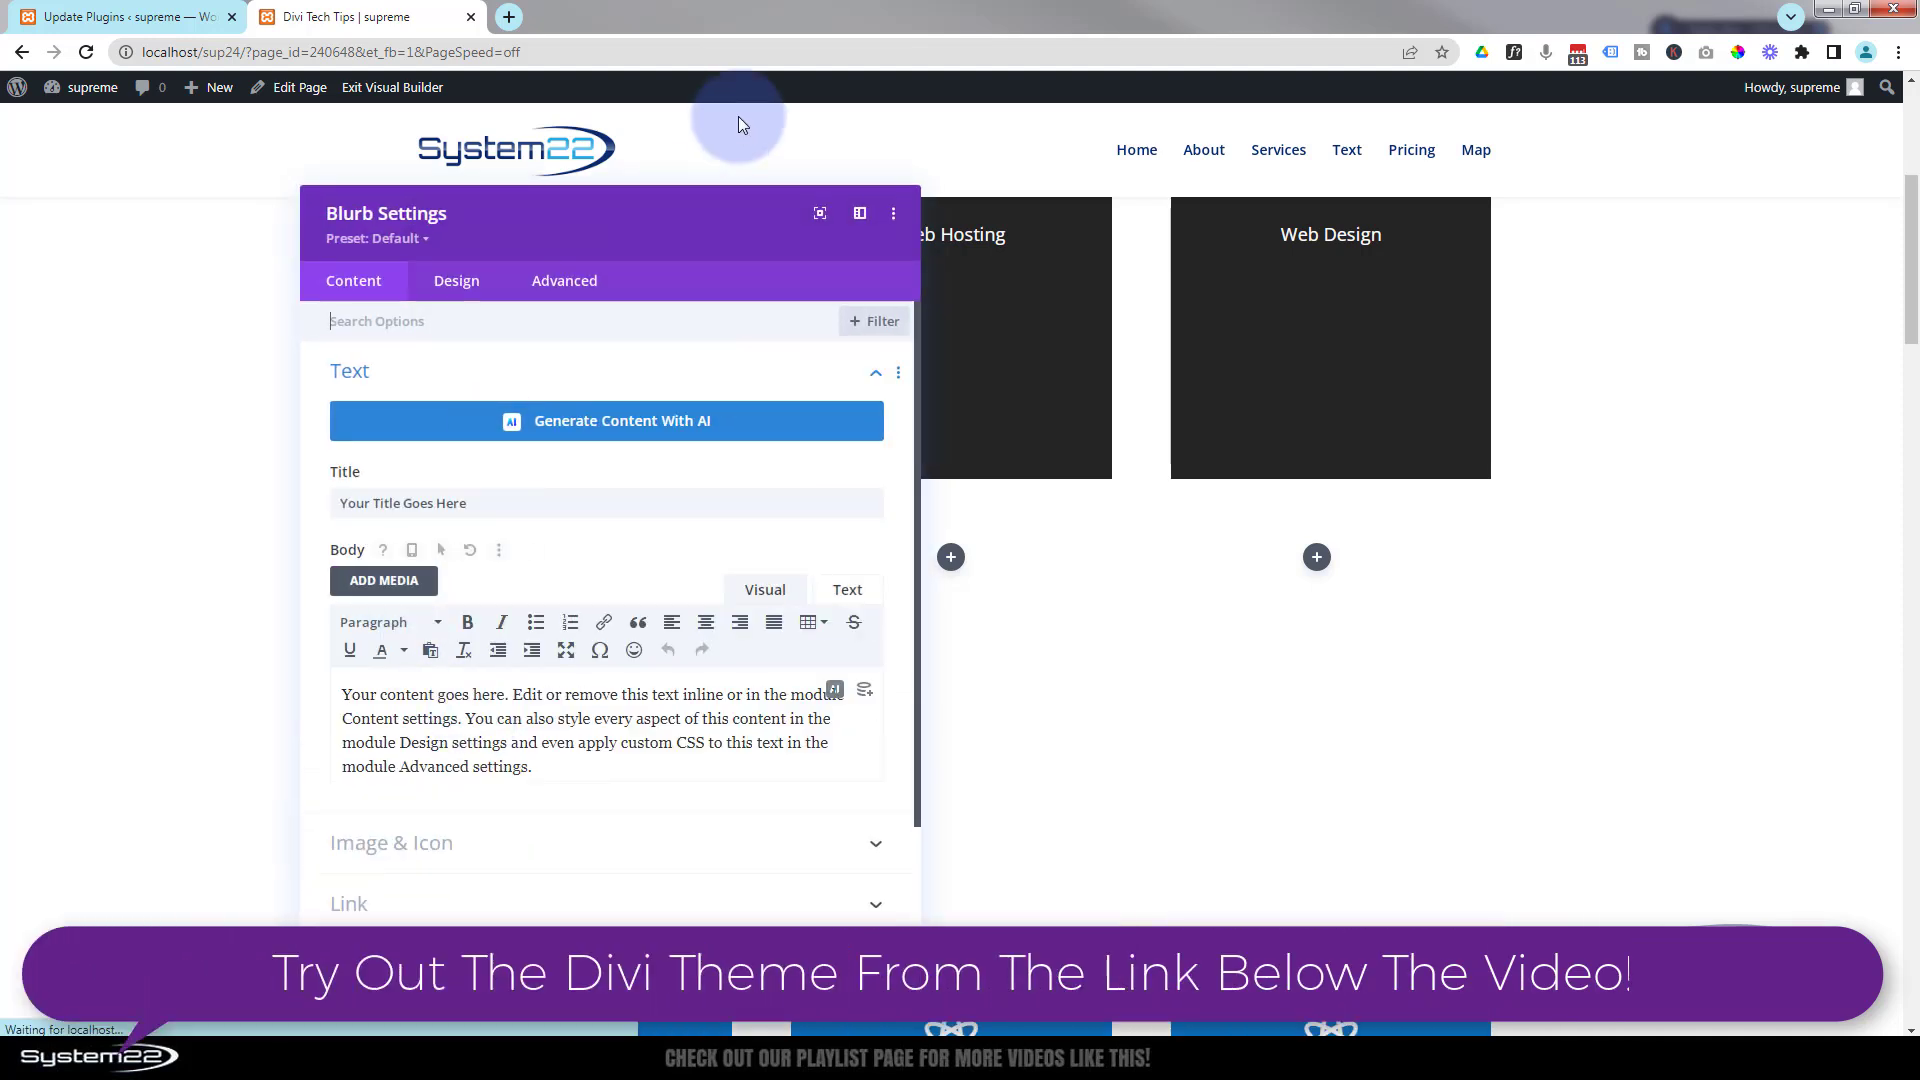
{"action": "left_click_drag", "start_coordinate": [630, 244], "coordinate": [1409, 246]}
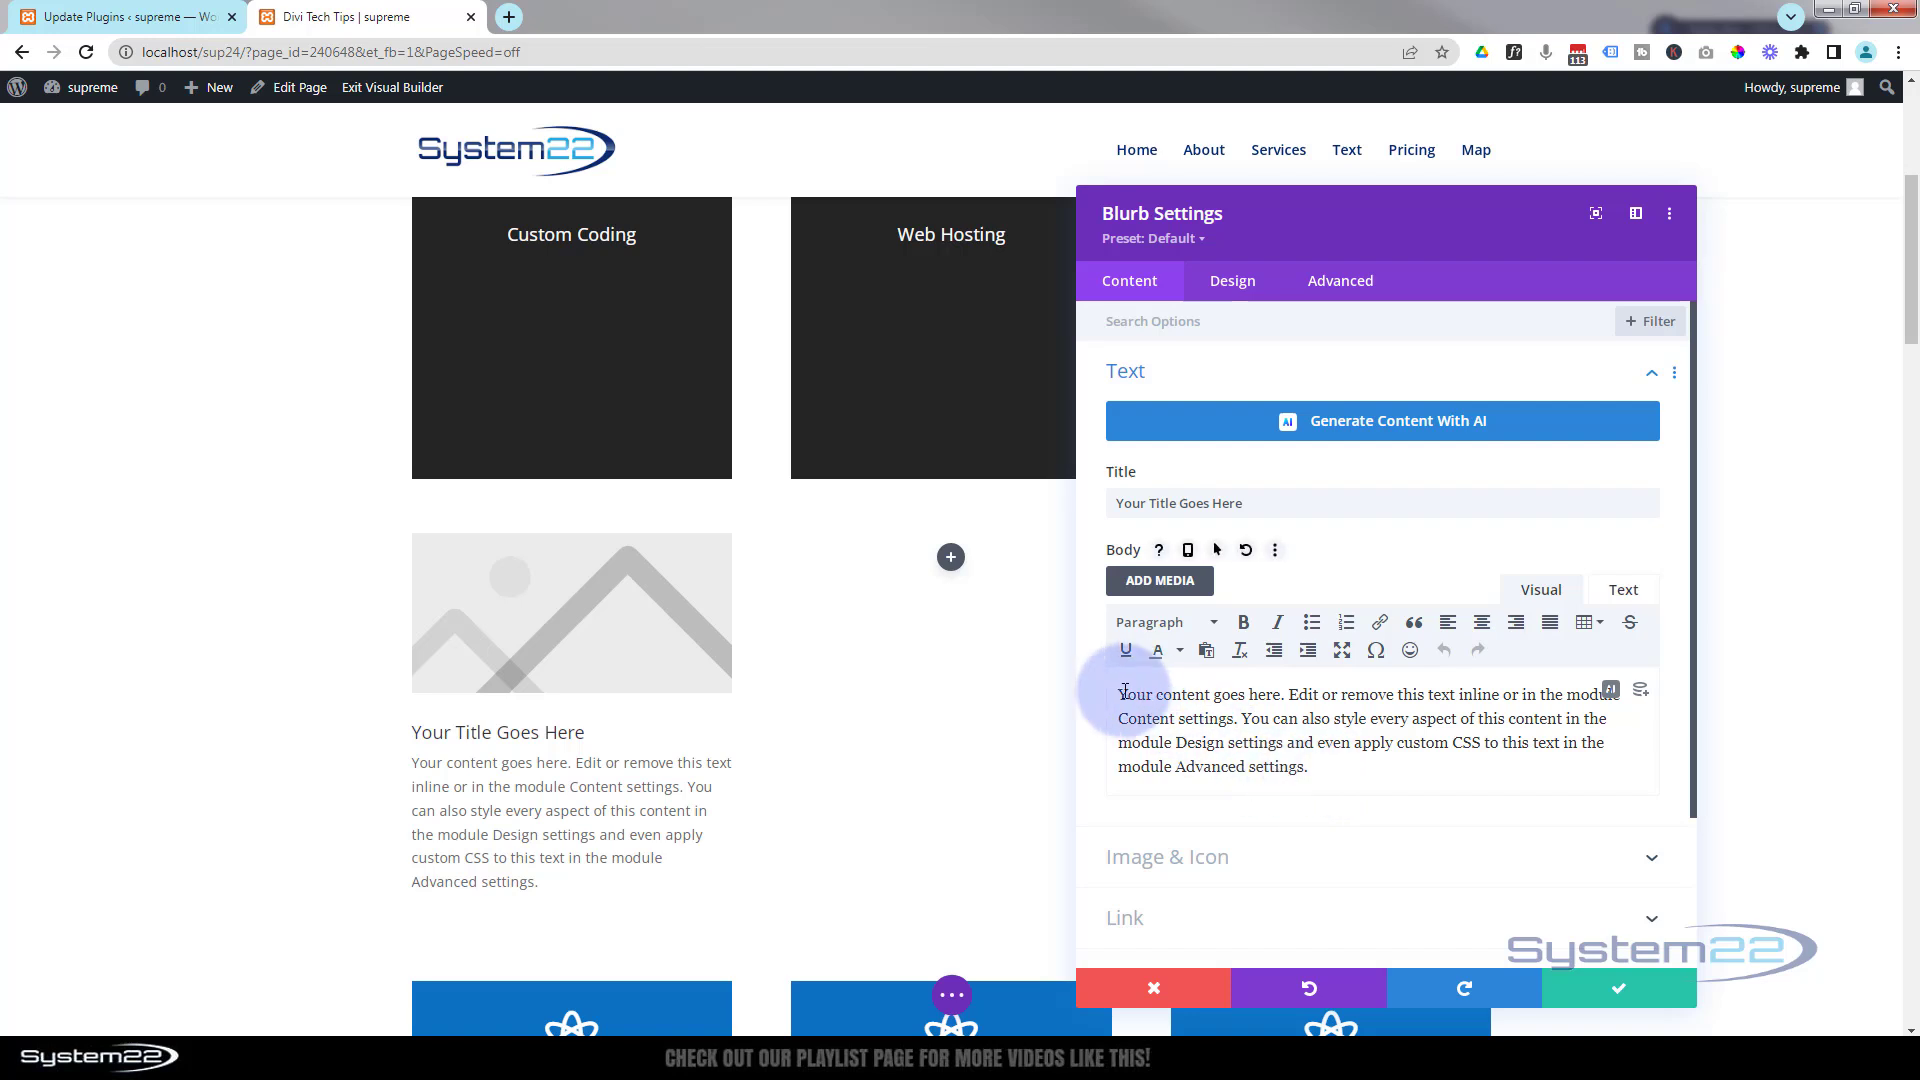
{"action": "left_click_drag", "start_coordinate": [1118, 691], "coordinate": [1371, 780]}
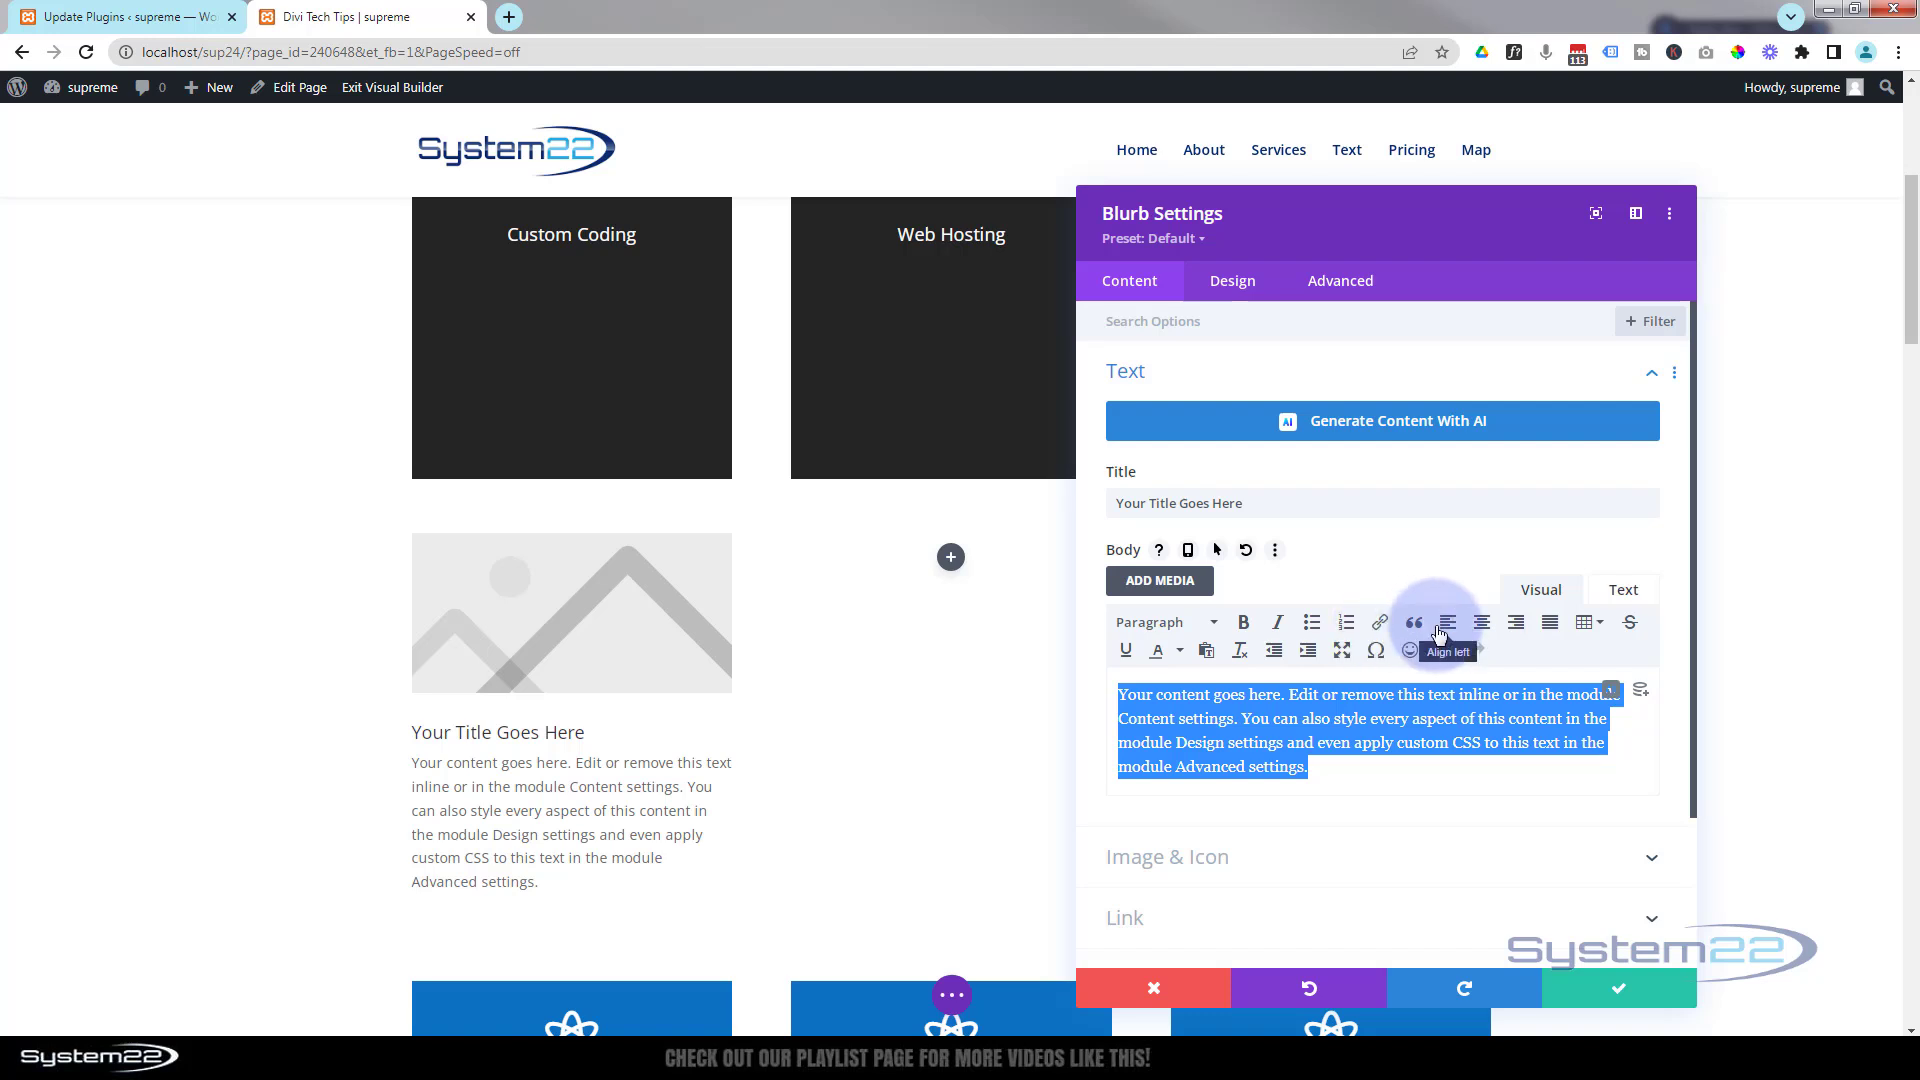
{"action": "left_click", "coordinate": [1172, 633]}
{"action": "left_click", "coordinate": [1342, 558]}
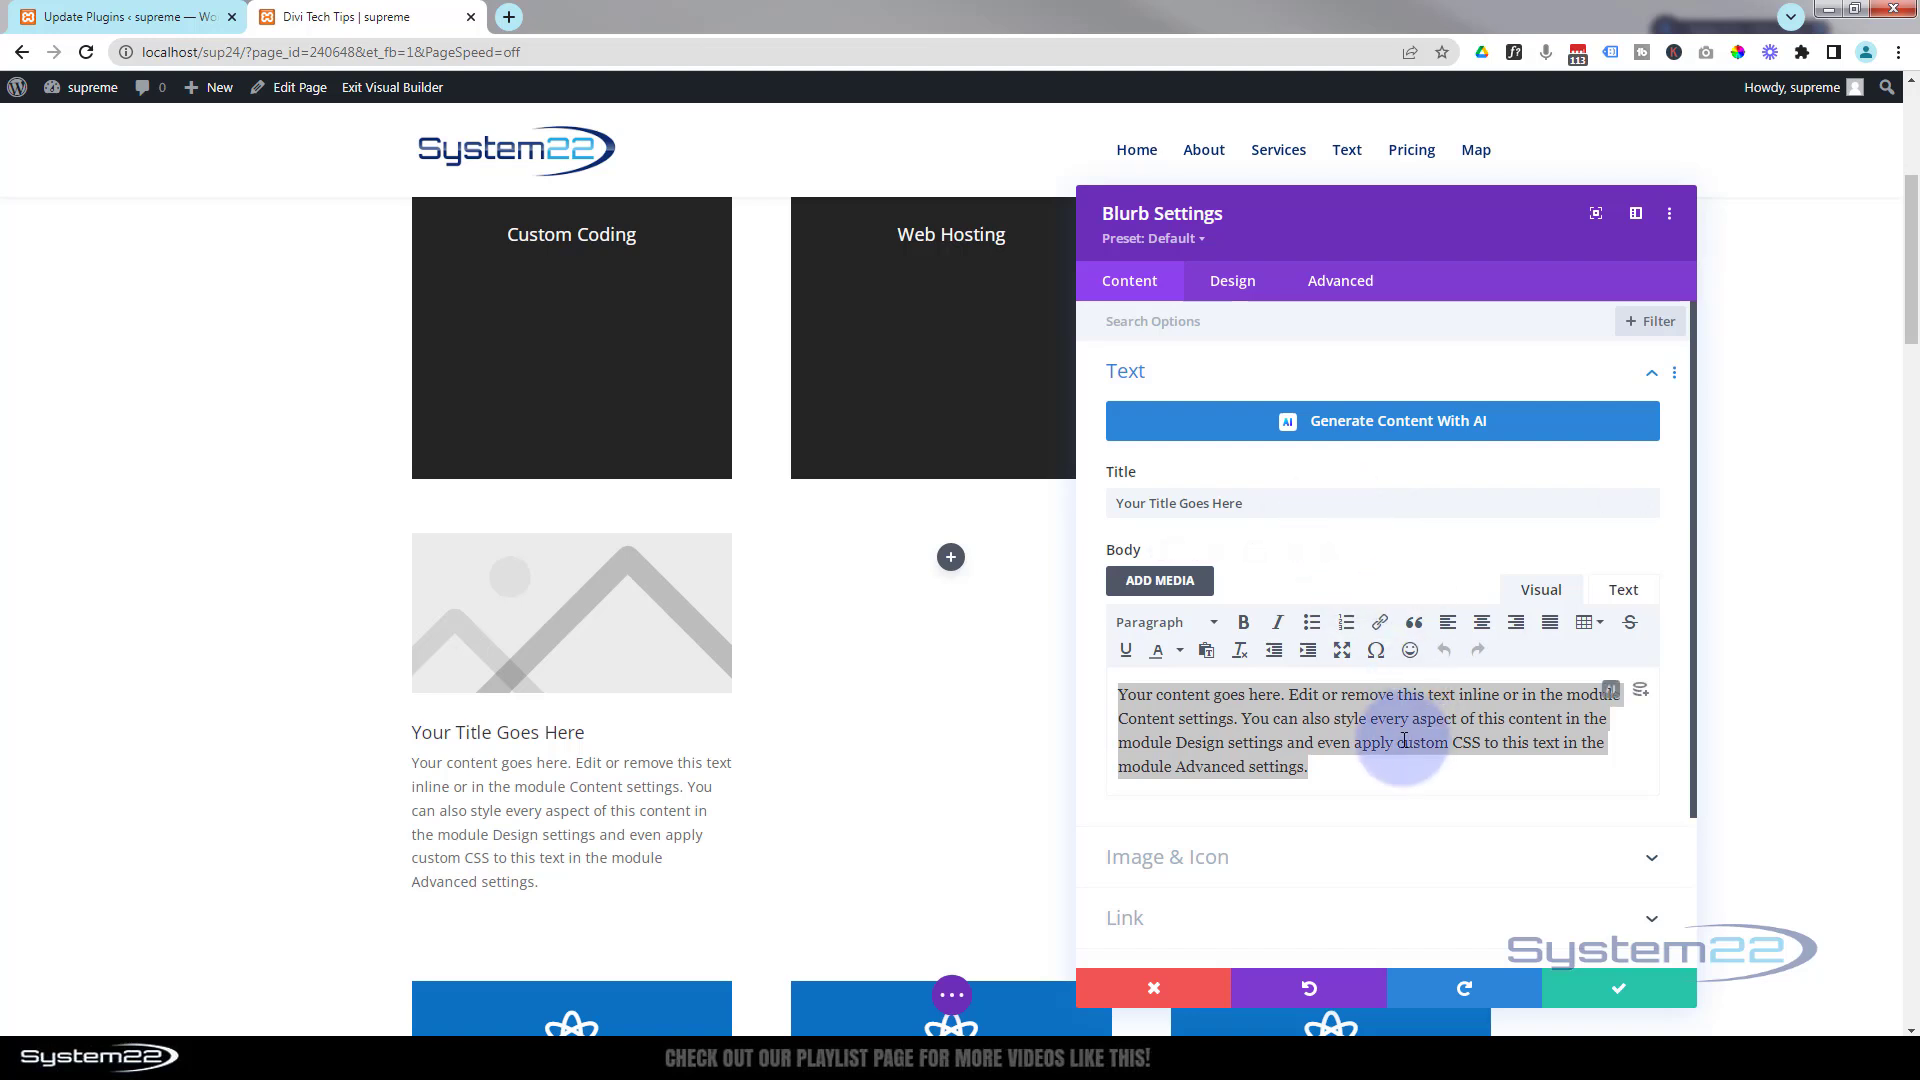
Step: Replace the blurb's image with an icon, choosing the solid circled question mark
{"action": "scroll", "coordinate": [1400, 740], "scroll_direction": "down", "scroll_amount": 1}
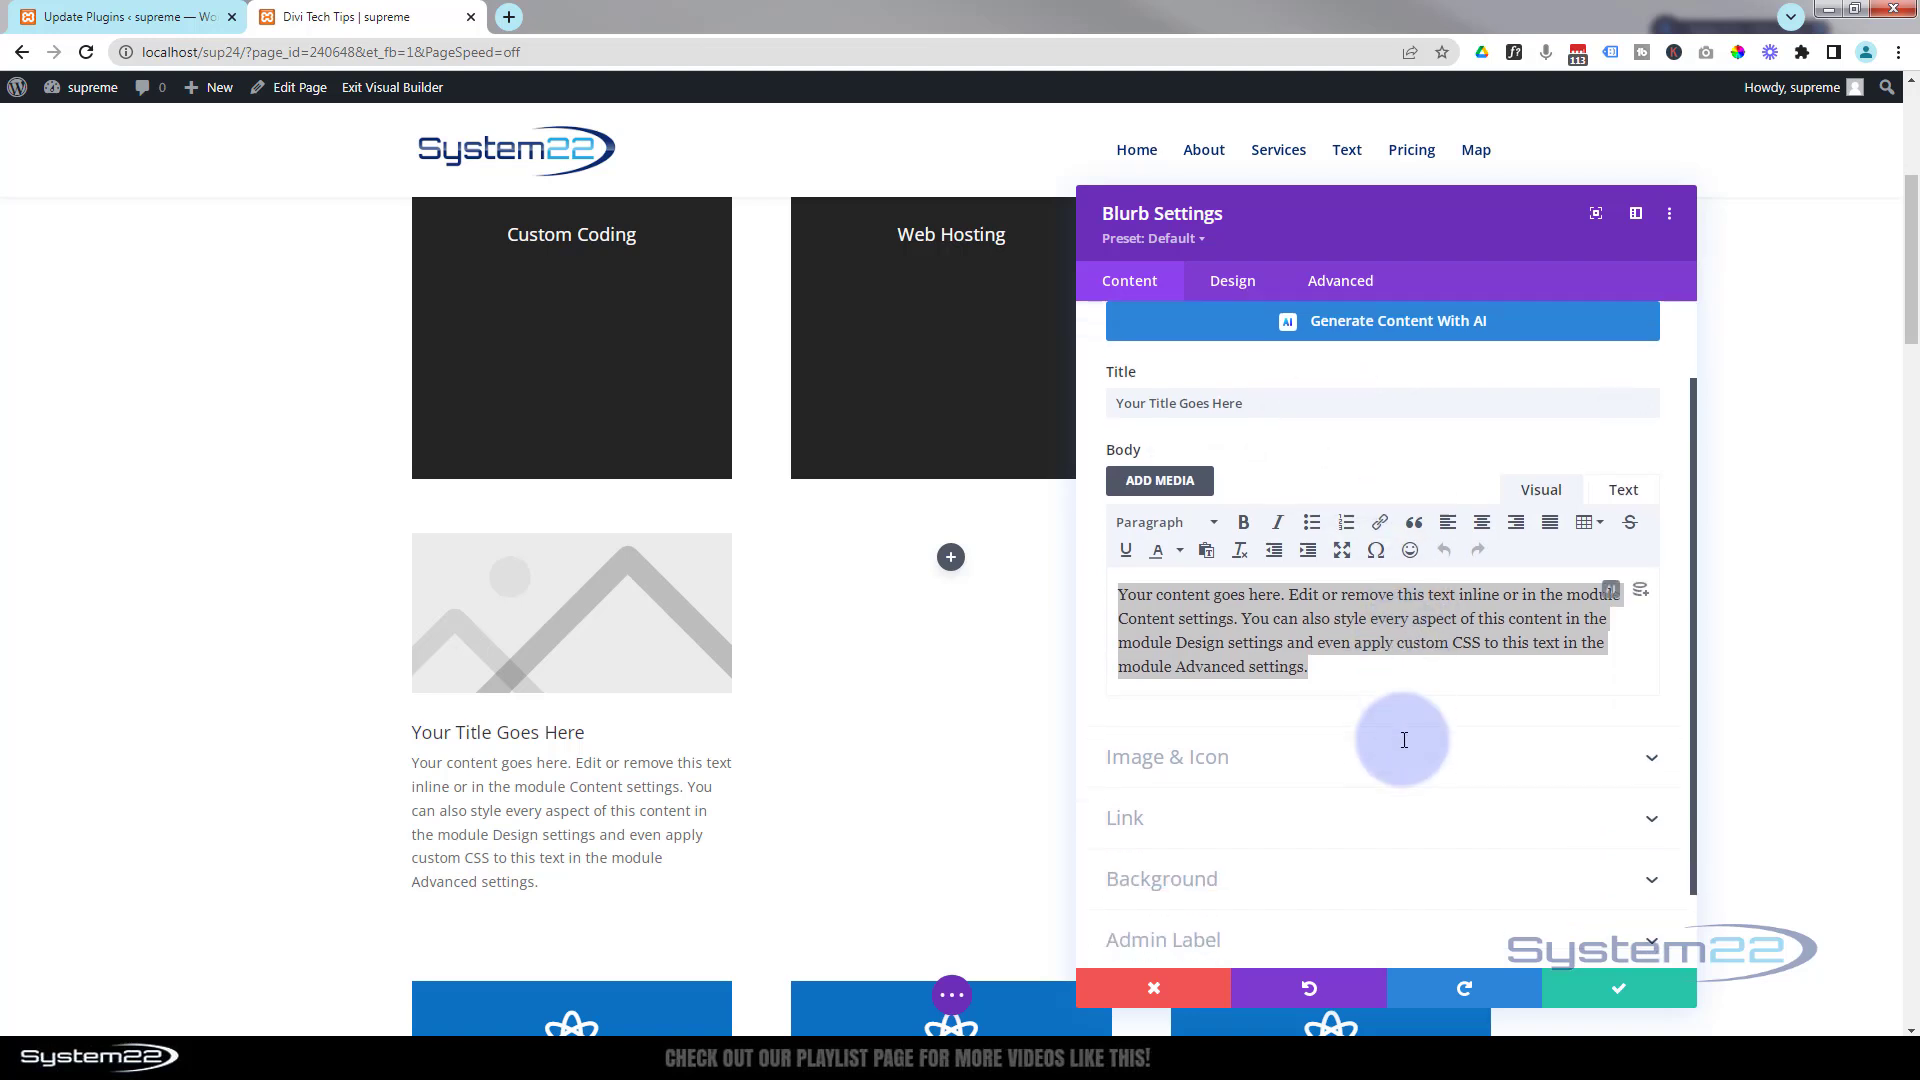
{"action": "left_click", "coordinate": [1265, 764]}
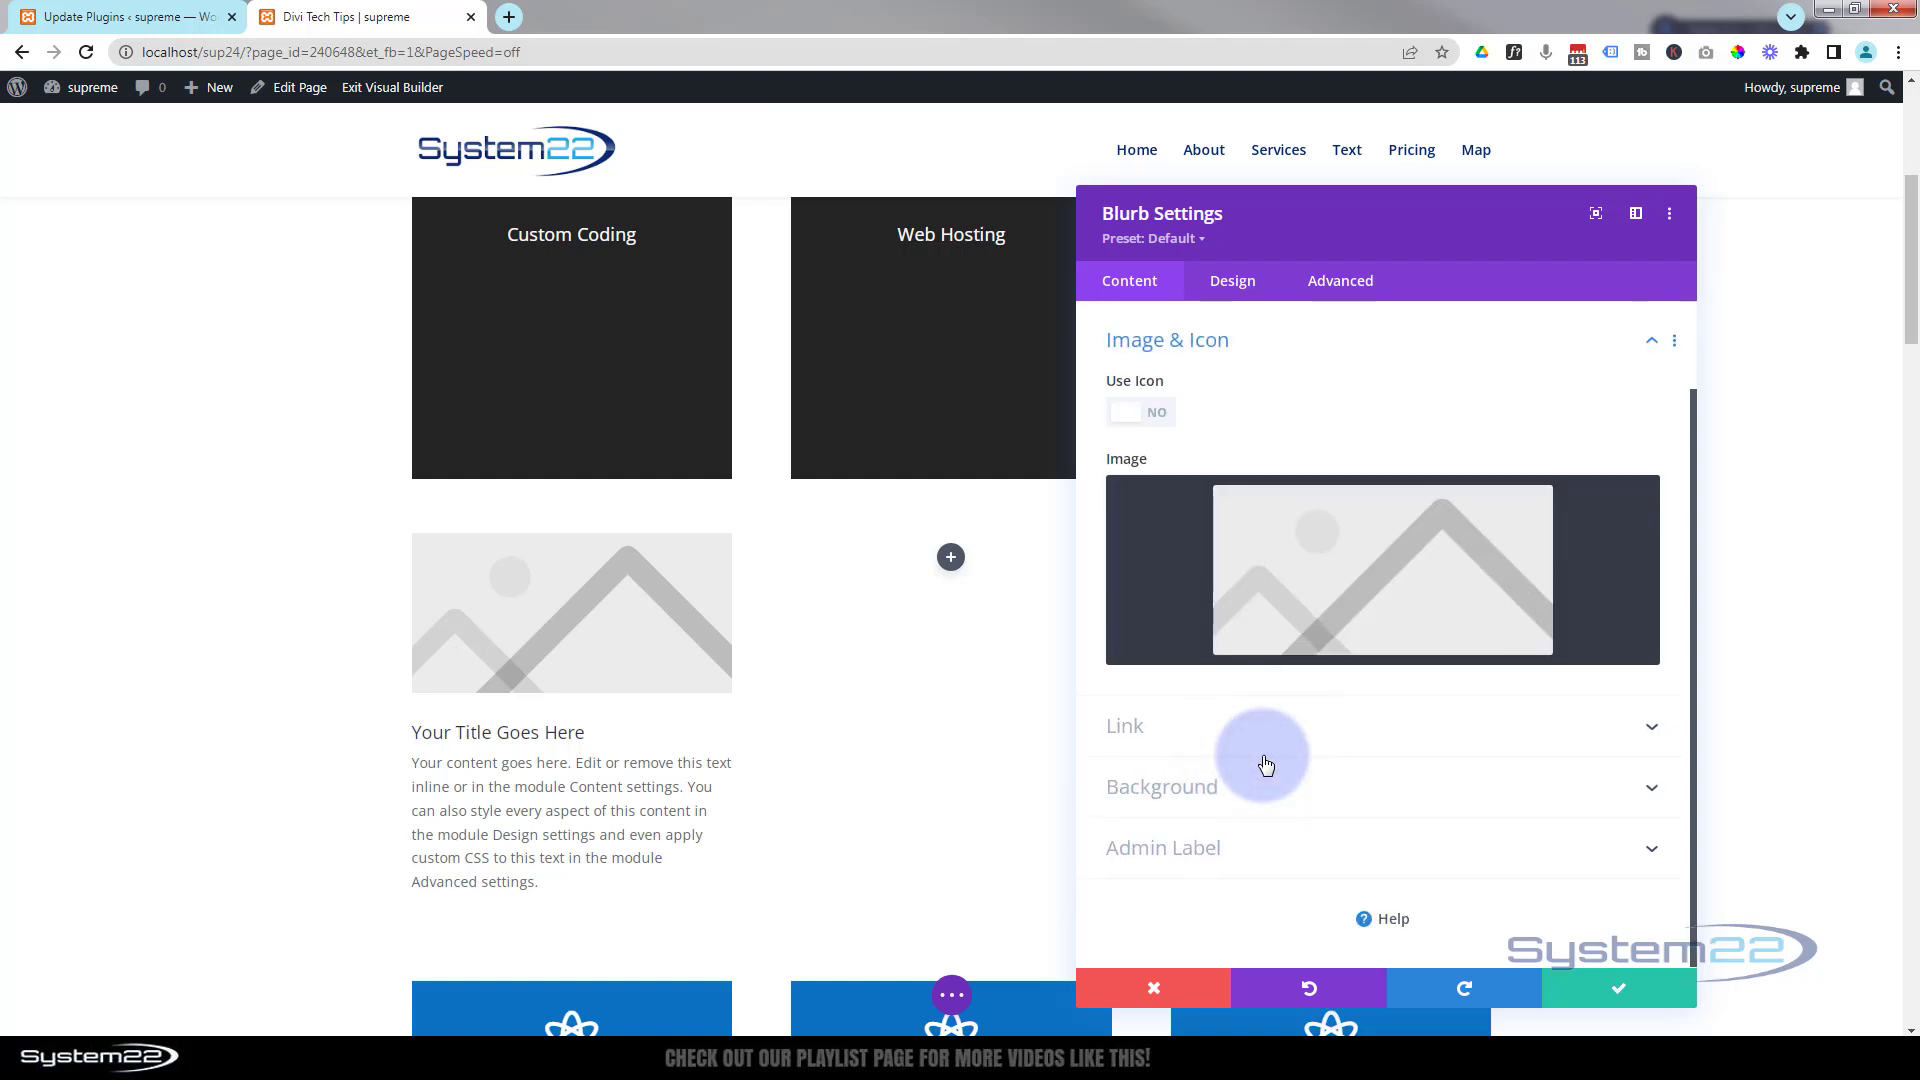
{"action": "left_click", "coordinate": [1137, 420]}
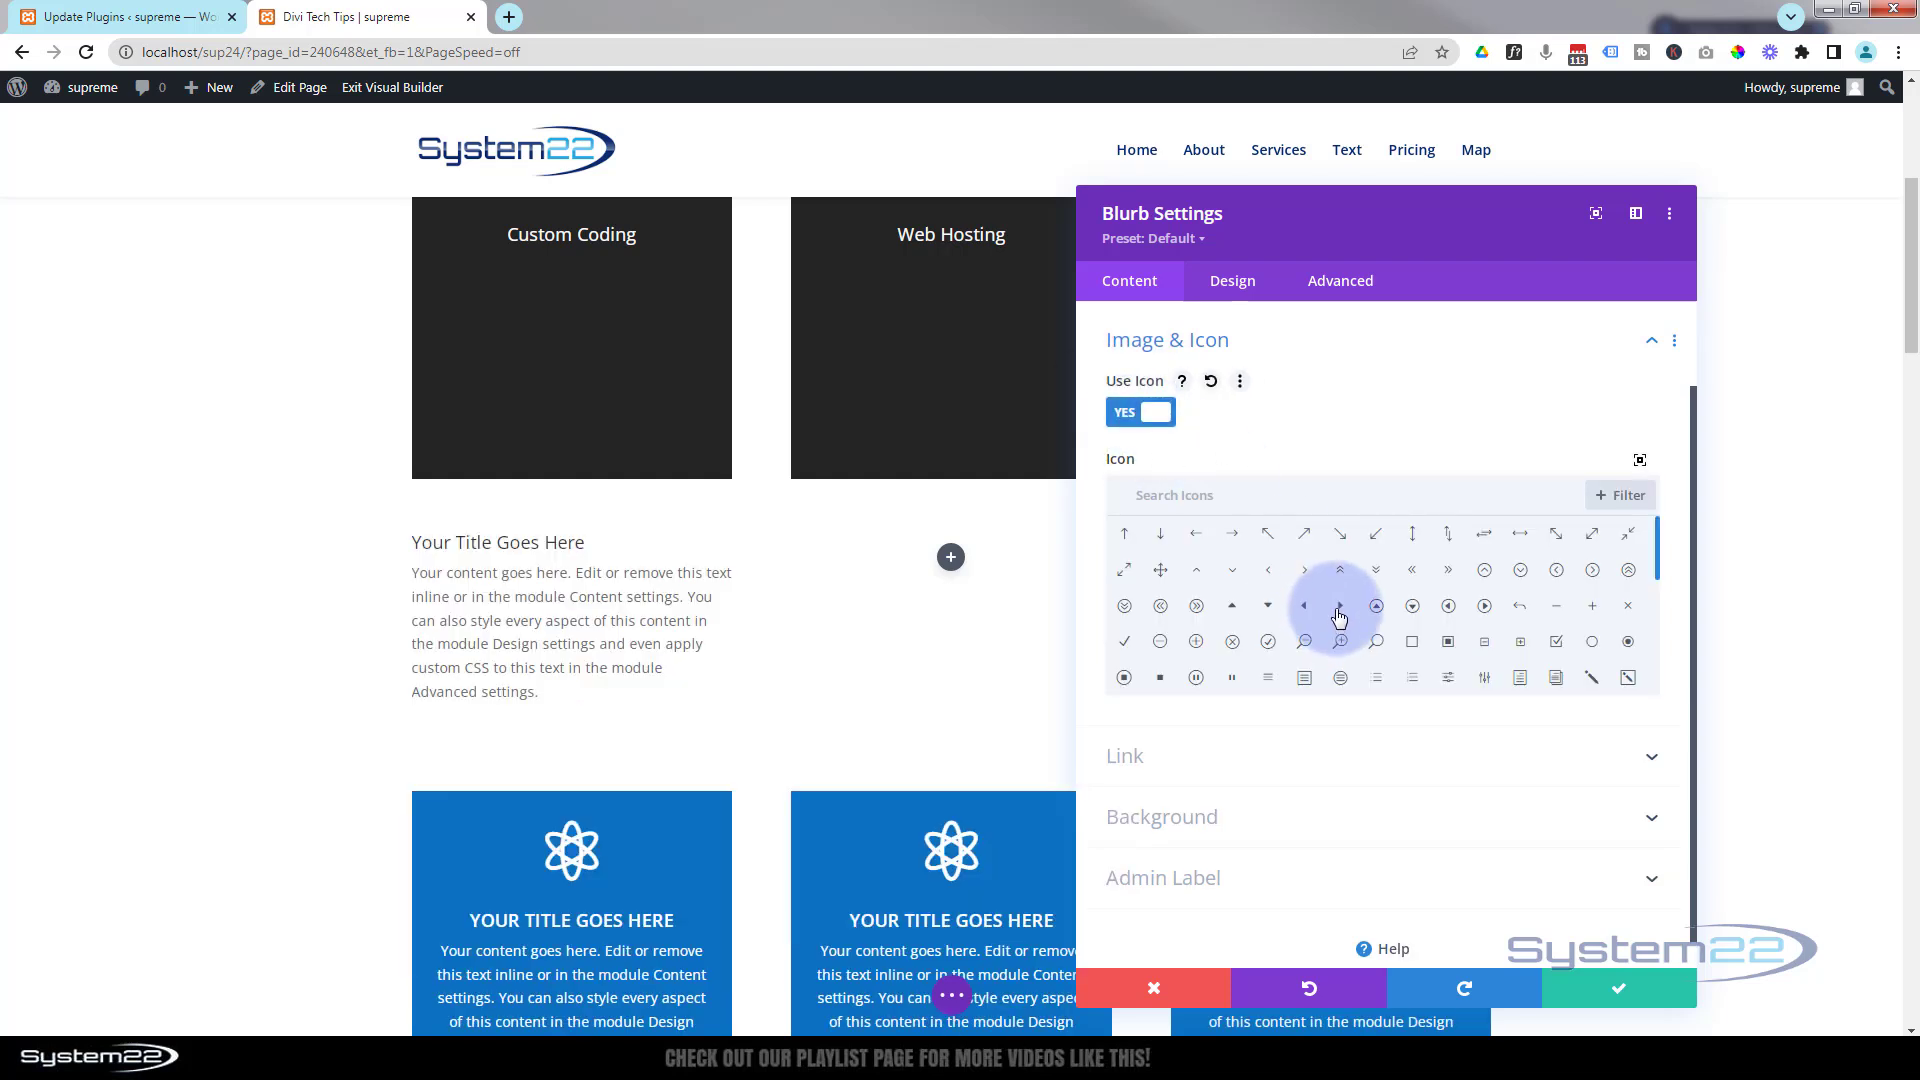
{"action": "scroll", "coordinate": [1339, 617], "scroll_direction": "down", "scroll_amount": 5}
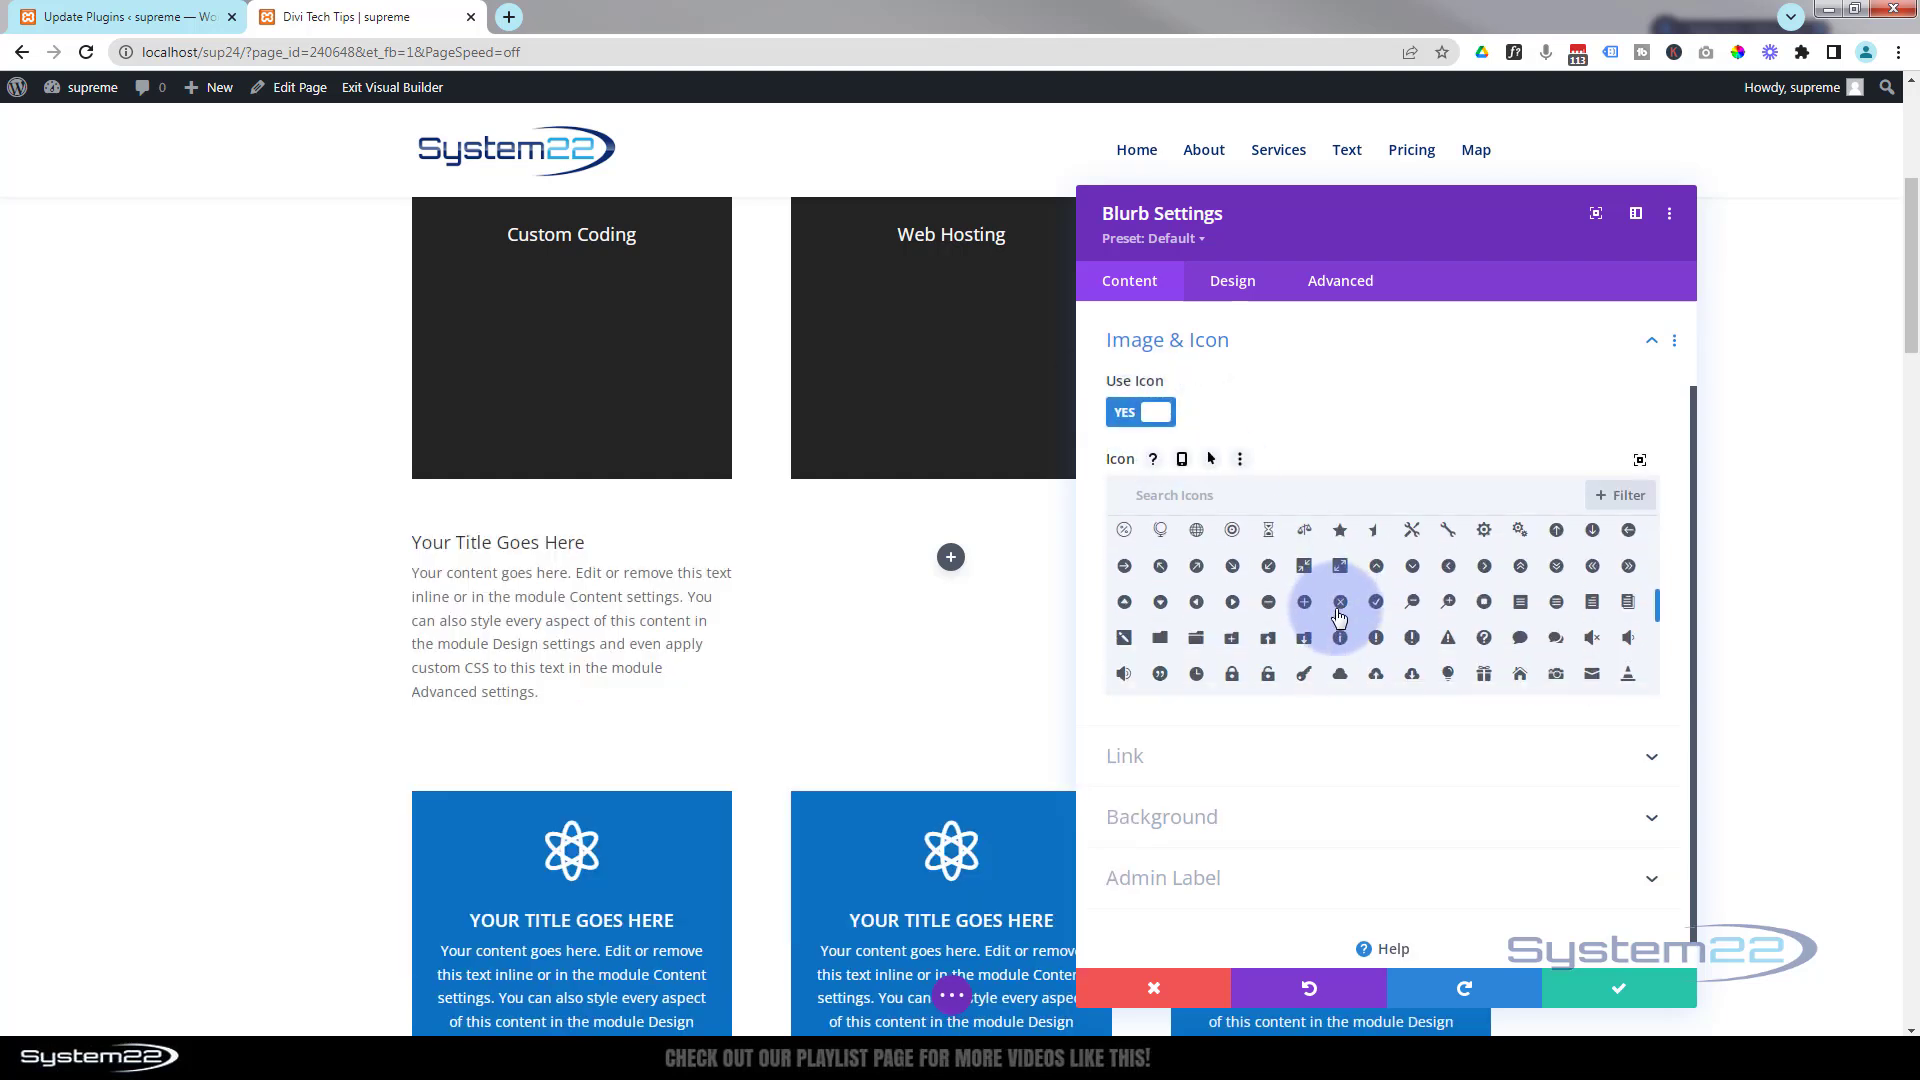
{"action": "left_click", "coordinate": [1485, 640]}
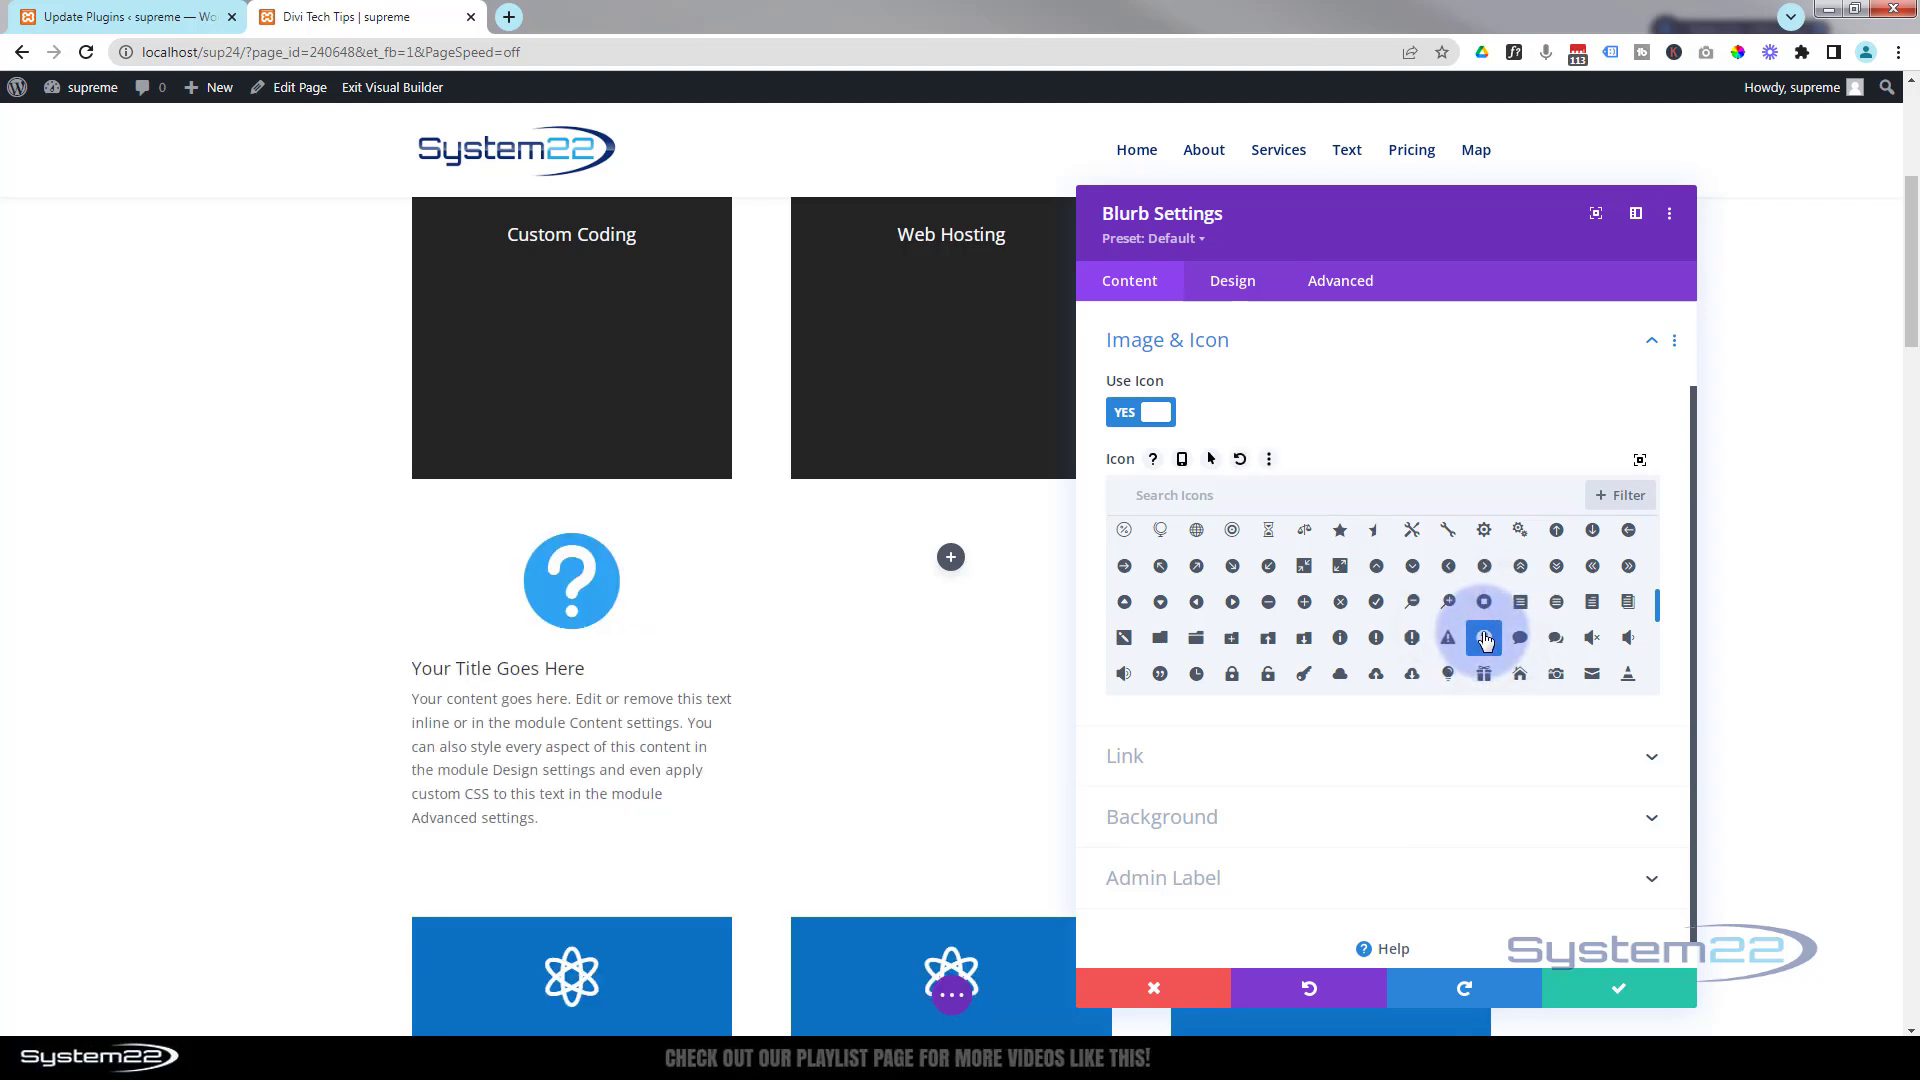
Step: Give the blurb a dark charcoal background color from the extended palette
{"action": "left_click", "coordinate": [1206, 820]}
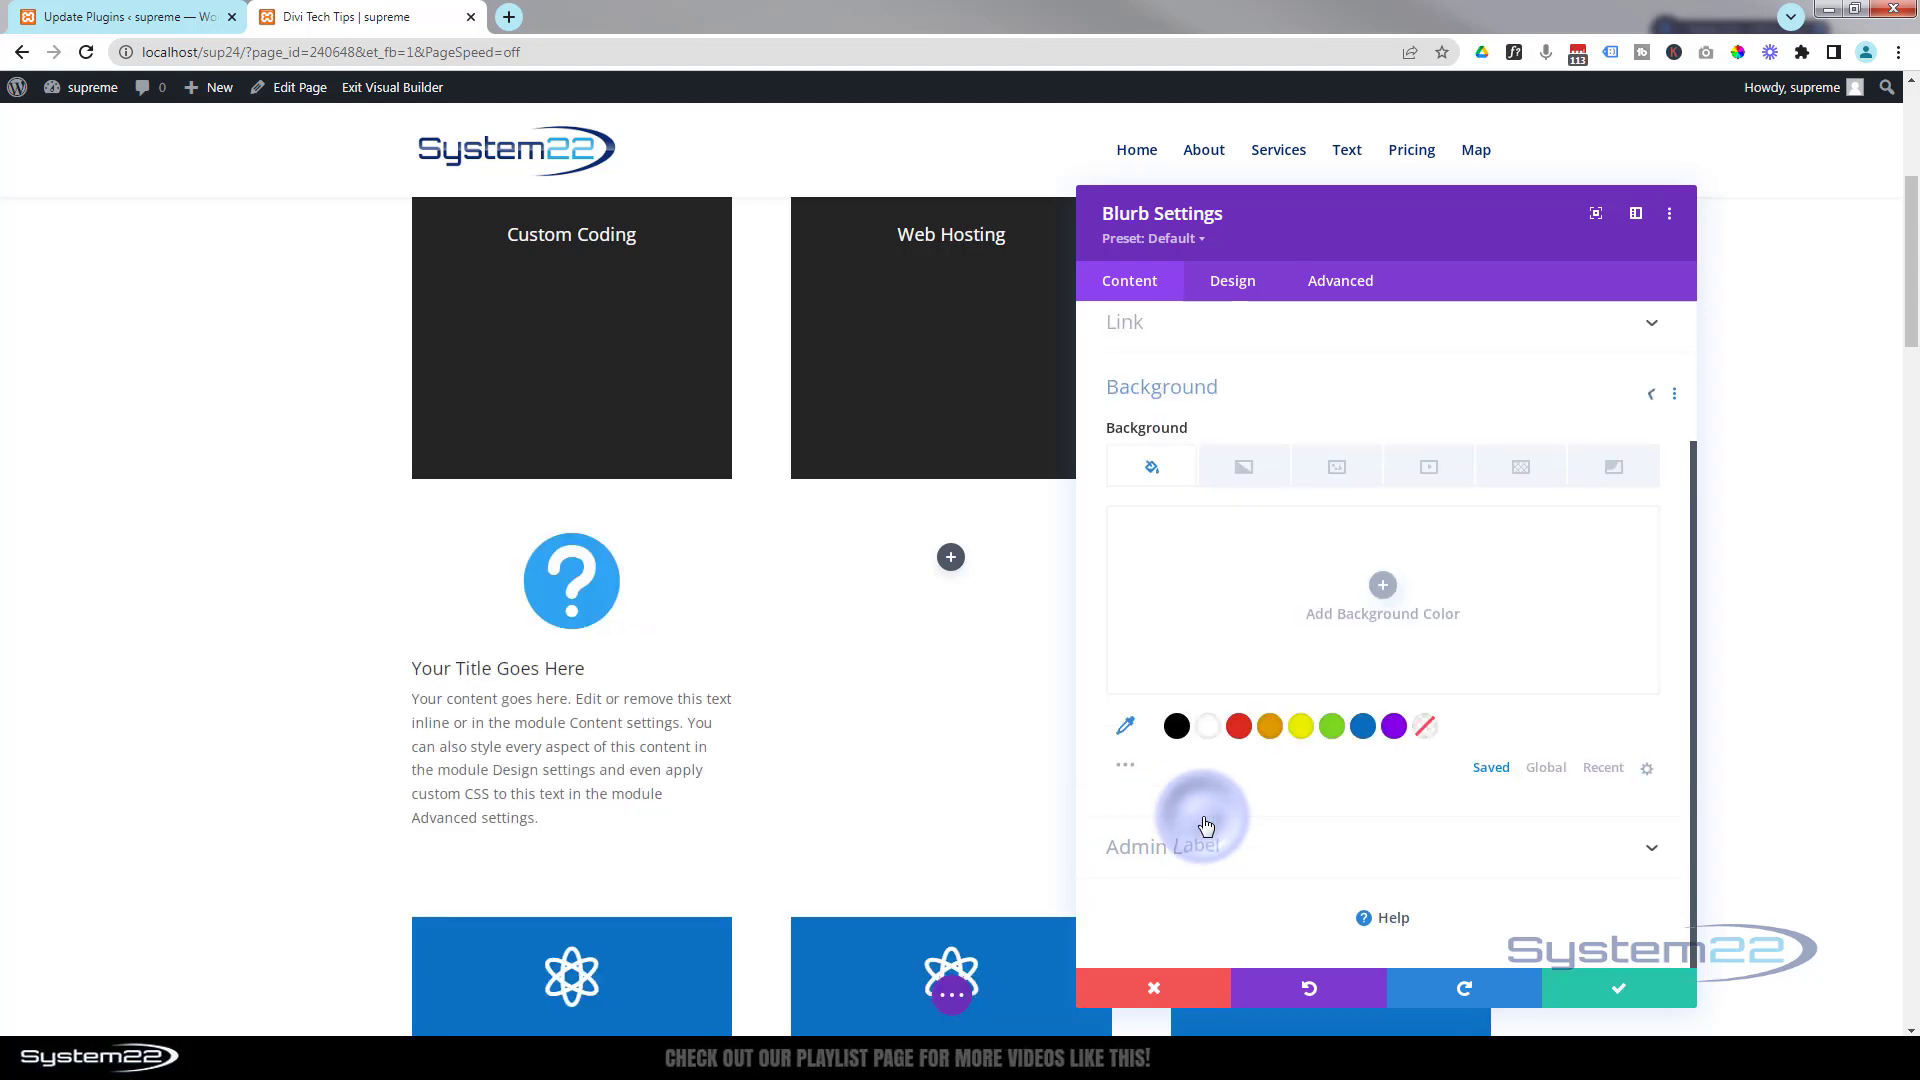
{"action": "left_click", "coordinate": [1126, 768]}
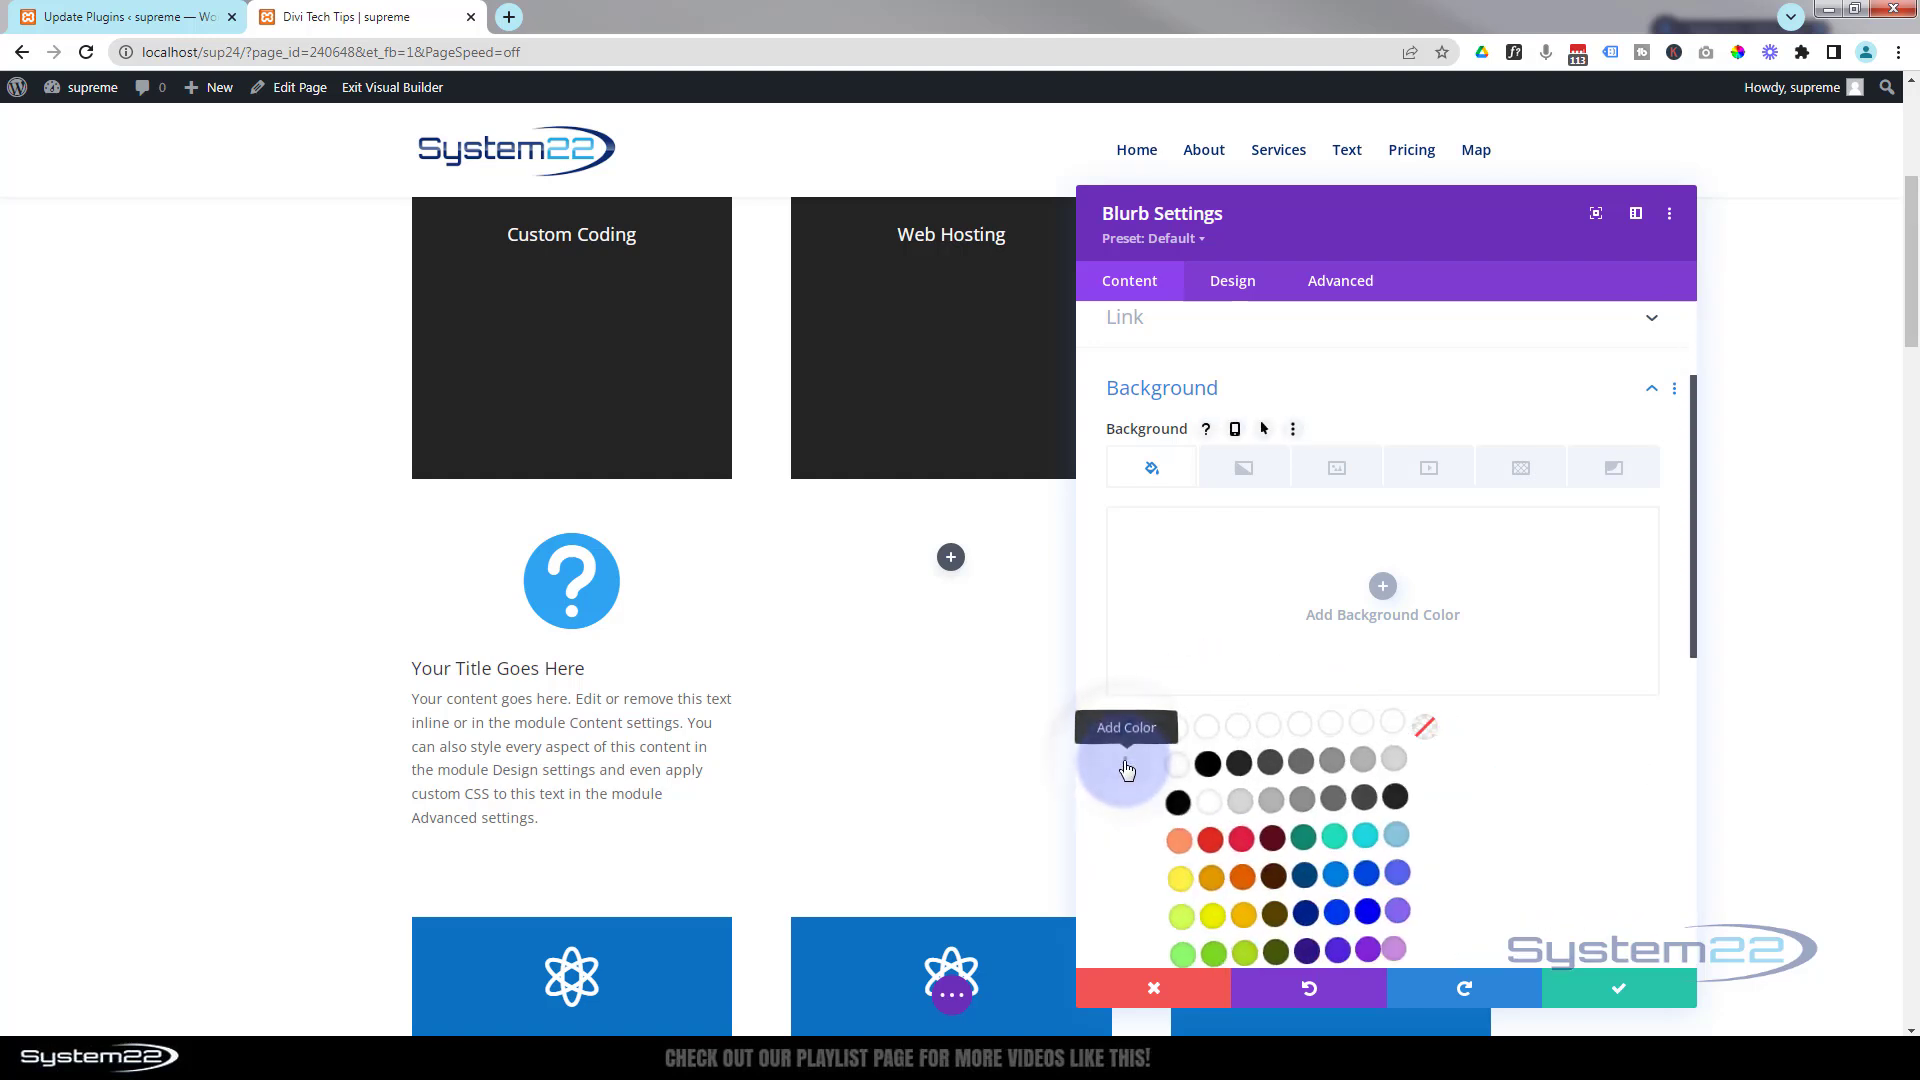
{"action": "left_click", "coordinate": [1239, 766]}
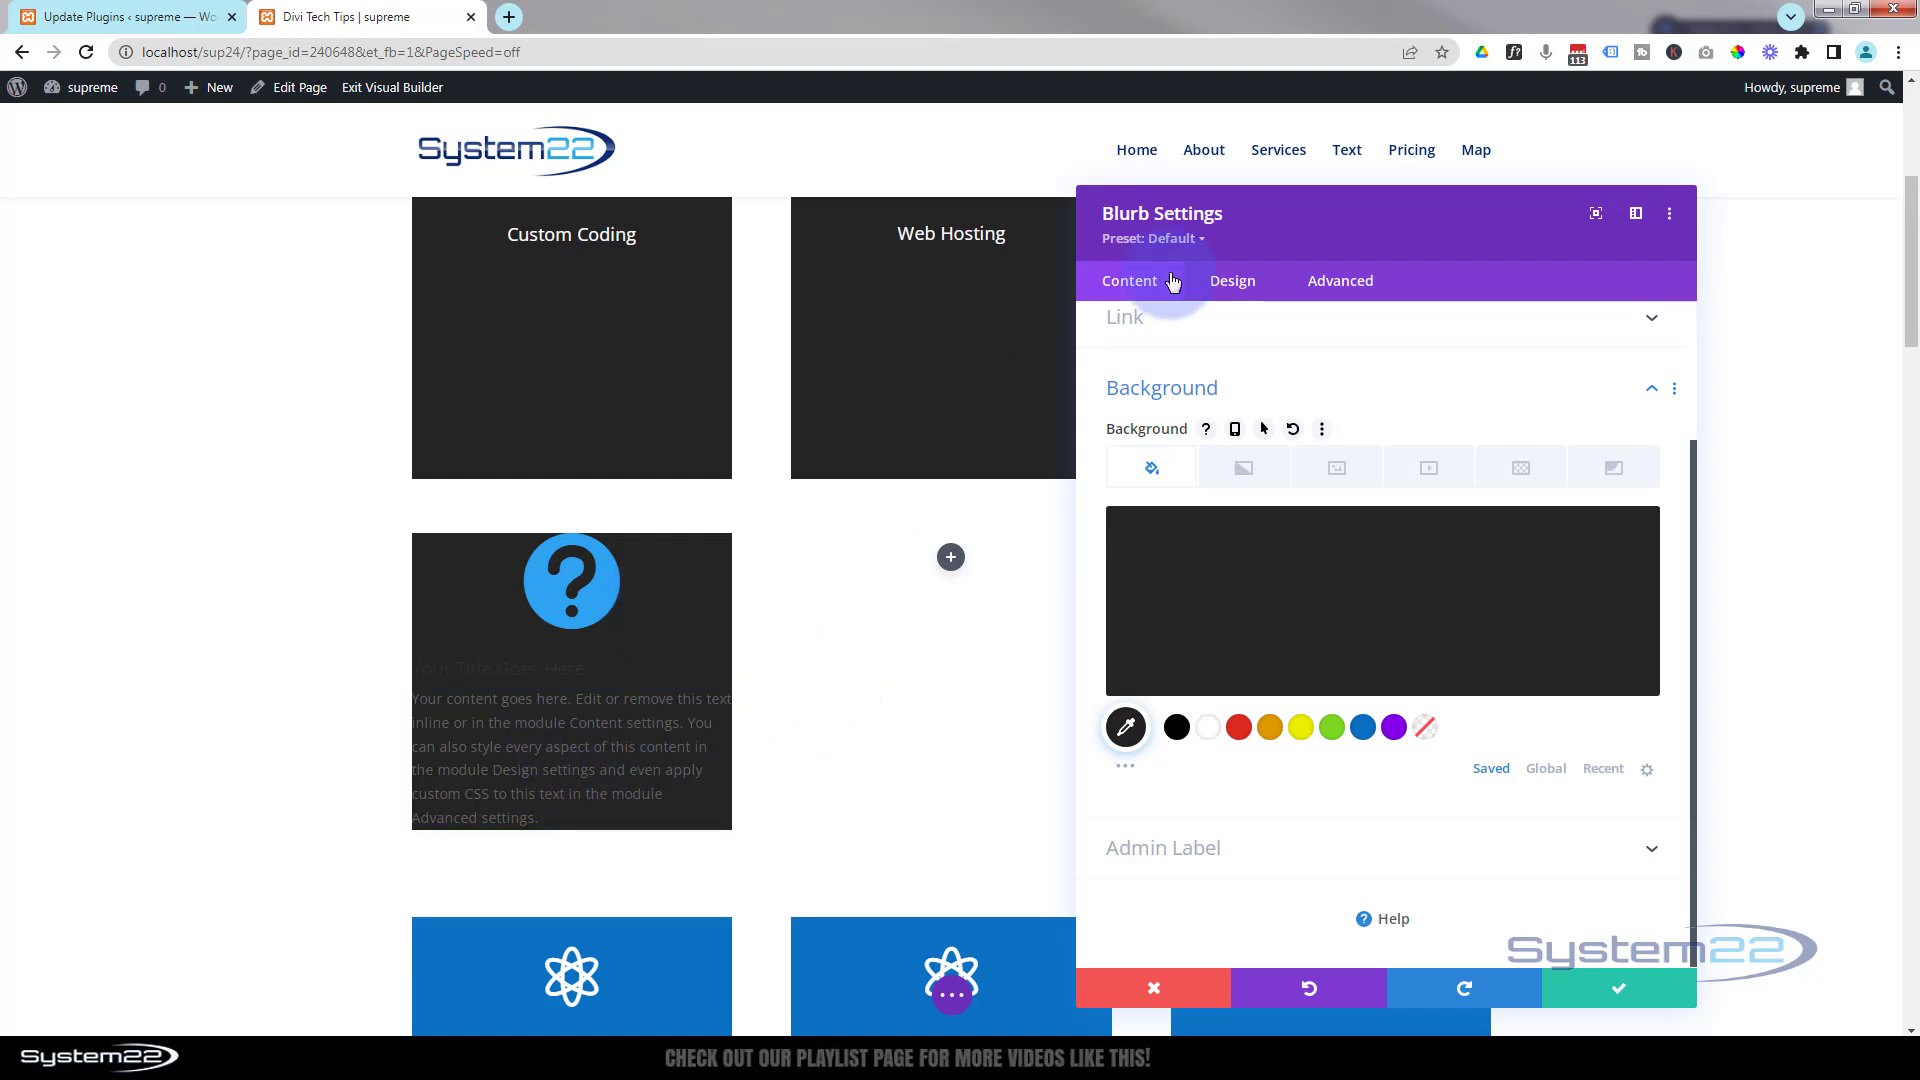
Step: Center the blurb's text and set its text color to Light
{"action": "left_click", "coordinate": [1233, 284]}
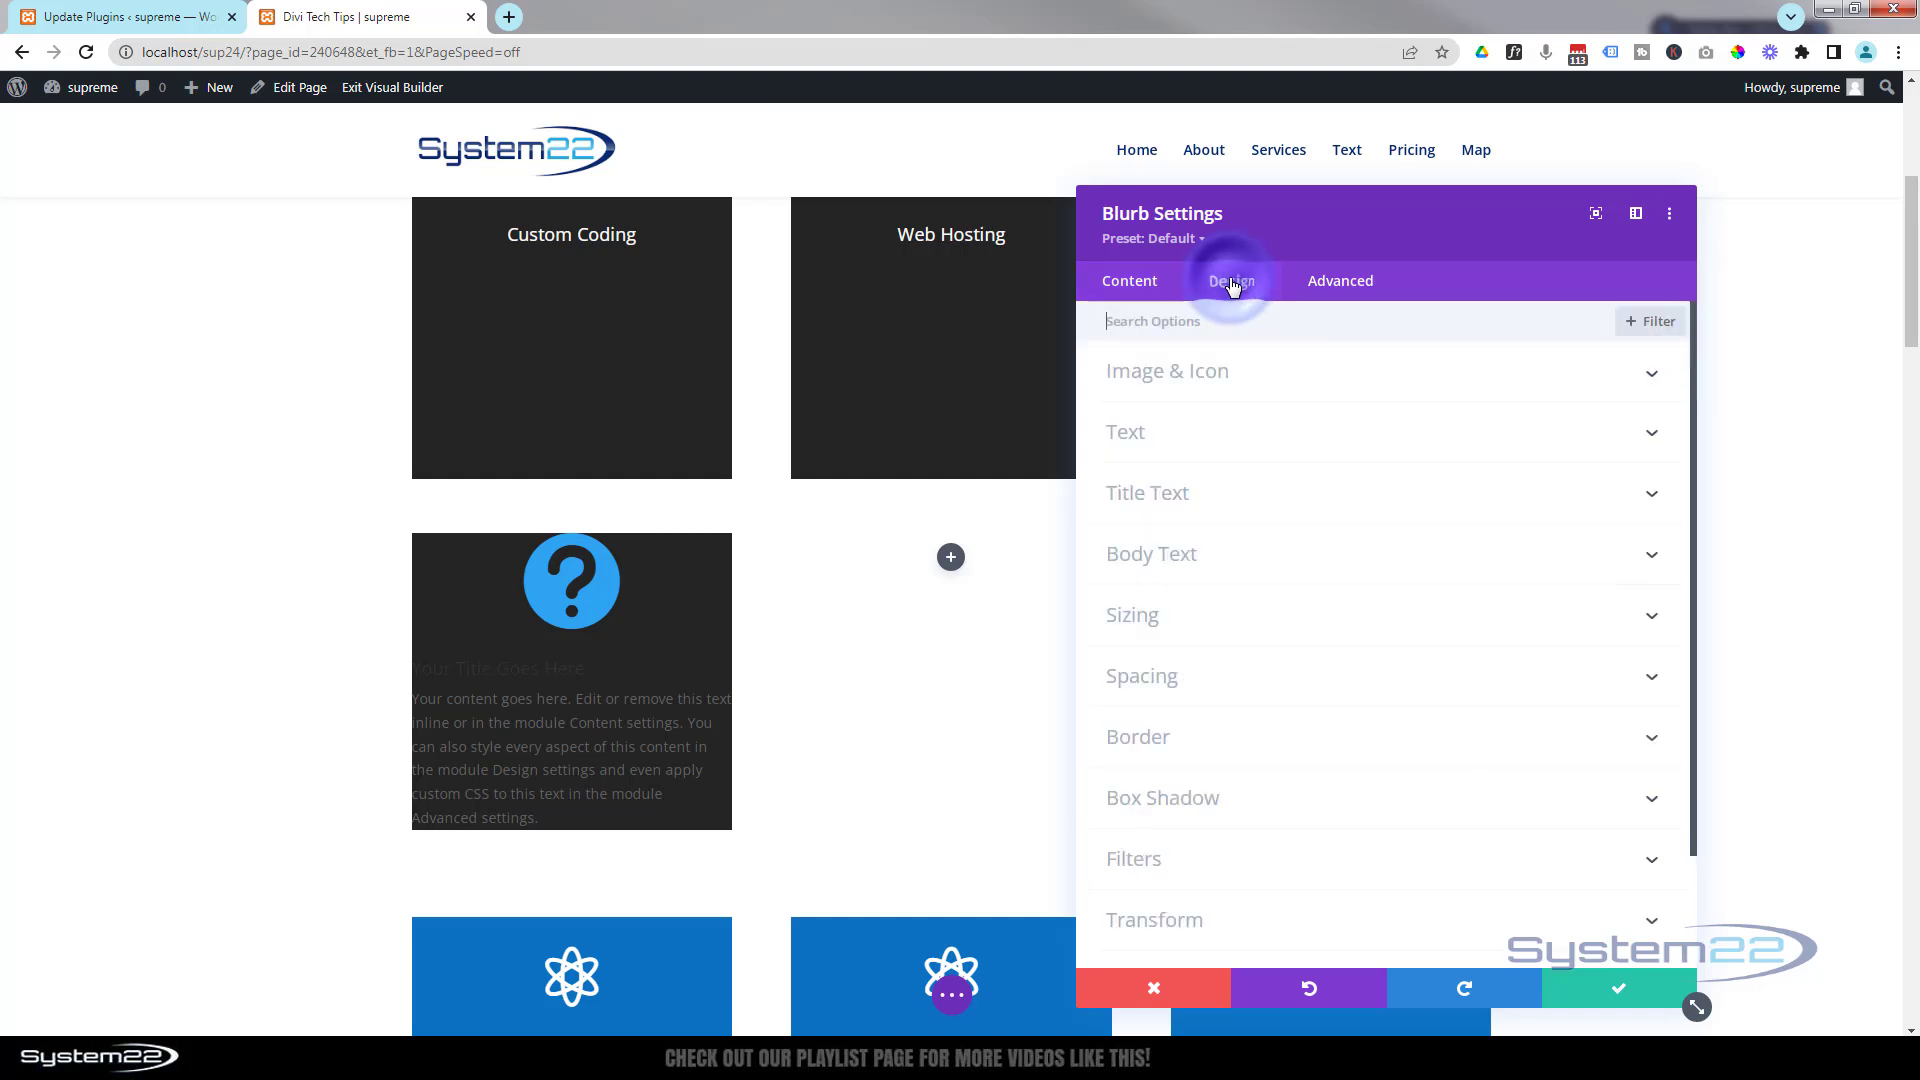
{"action": "left_click", "coordinate": [1298, 442]}
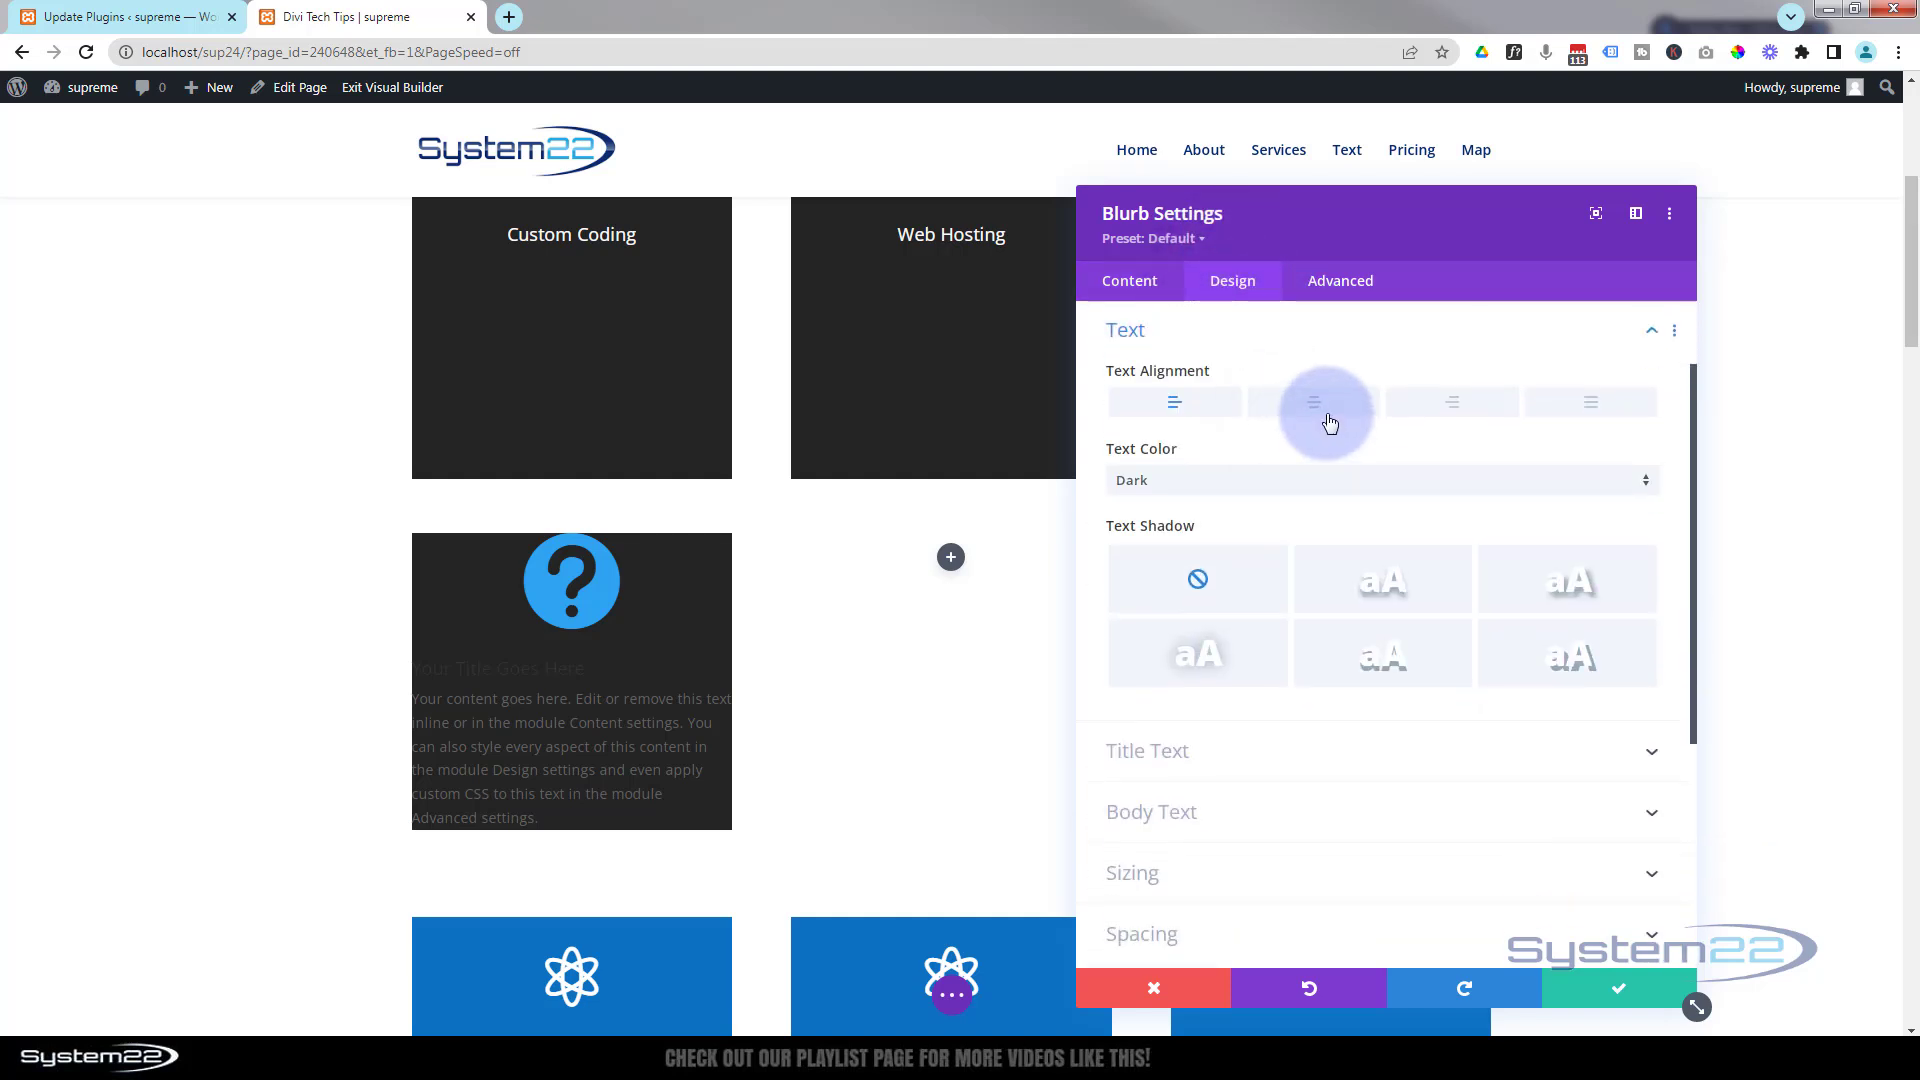
{"action": "left_click", "coordinate": [1331, 413]}
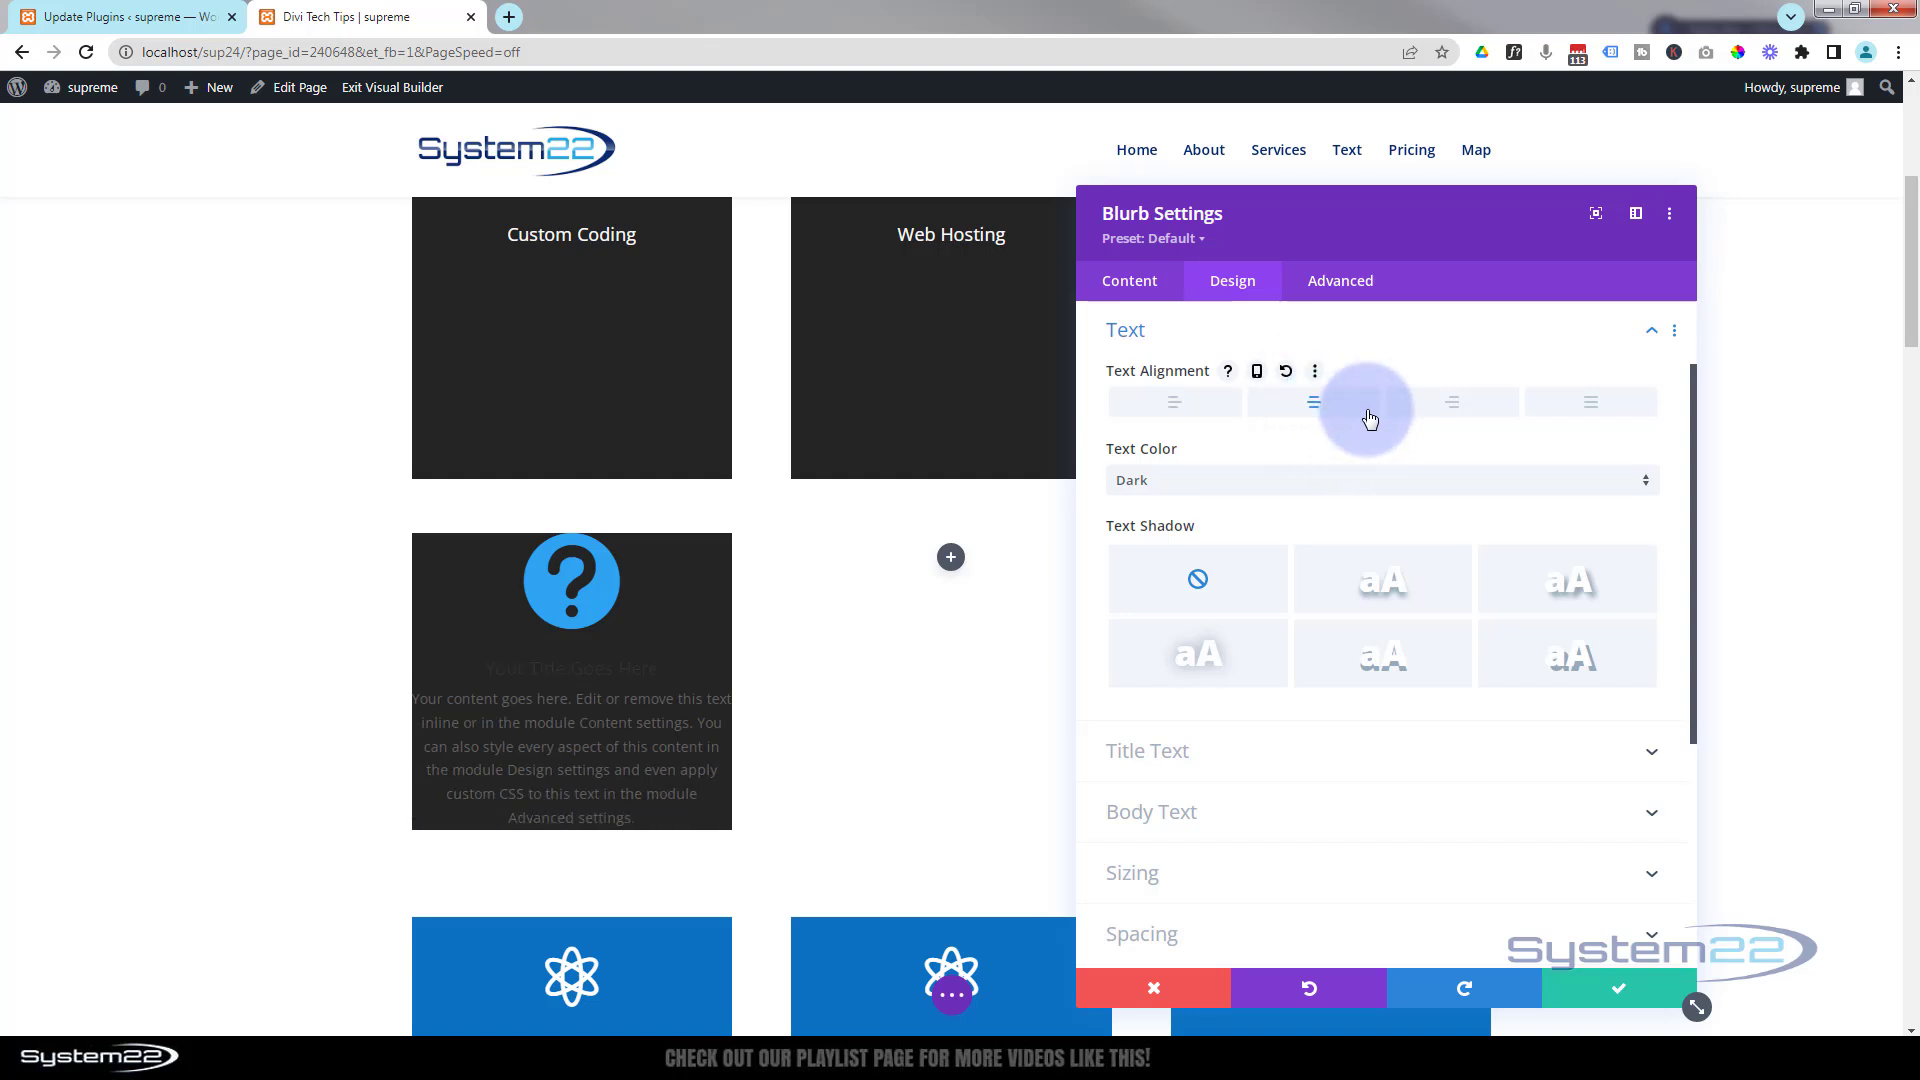
{"action": "left_click", "coordinate": [1261, 484]}
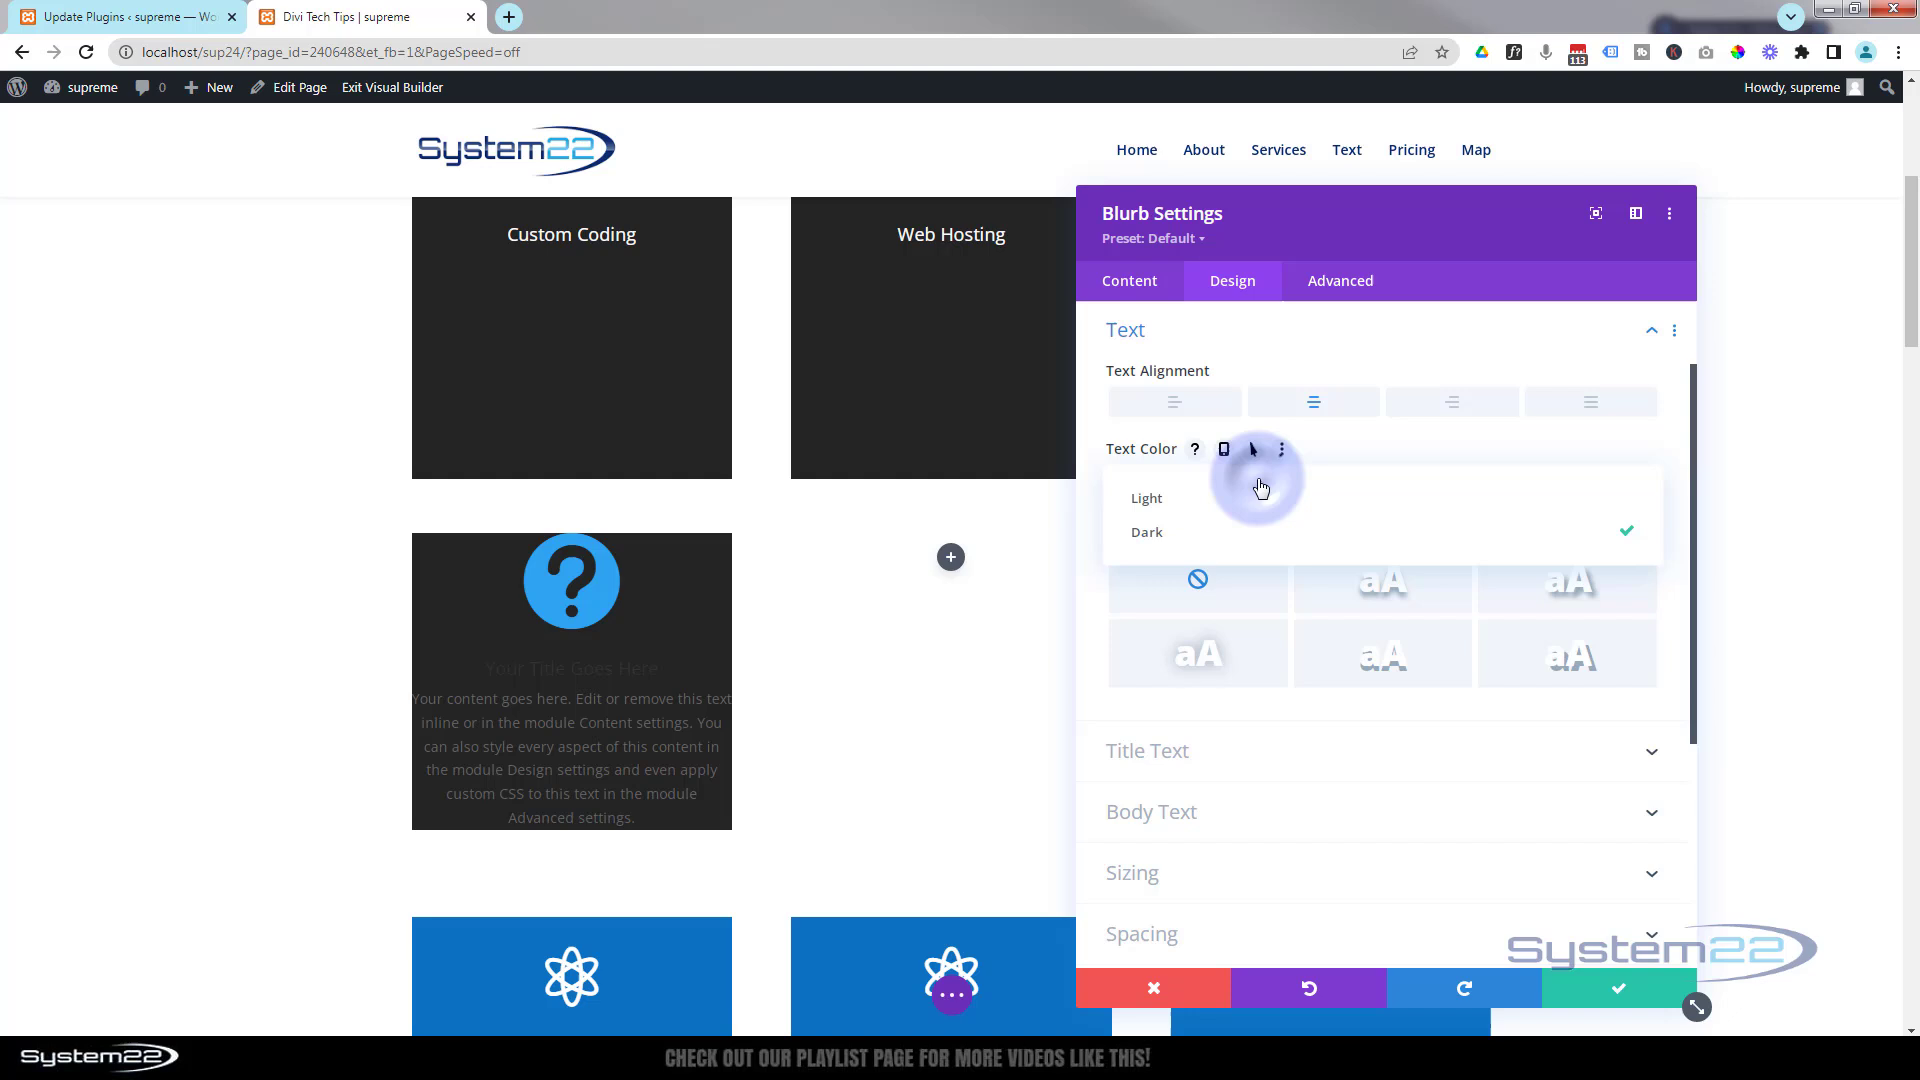
{"action": "left_click", "coordinate": [1168, 505]}
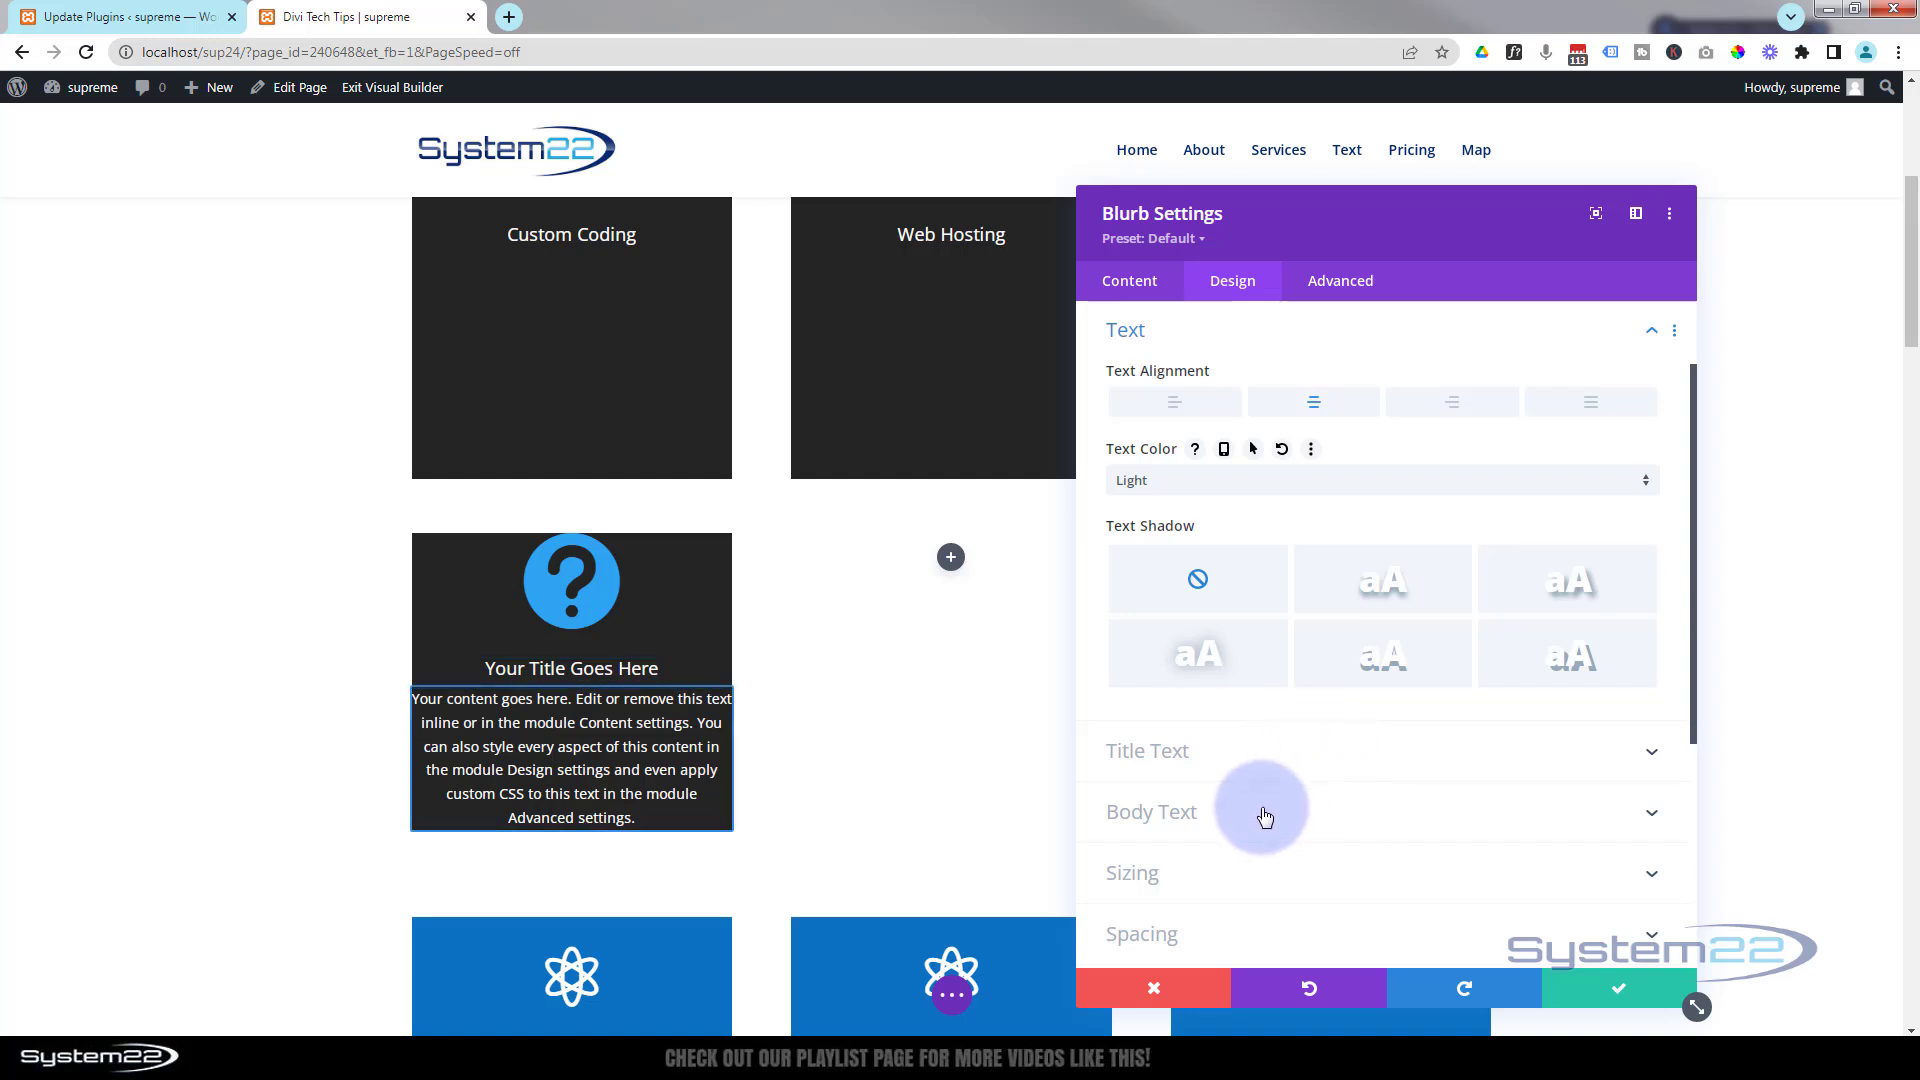
{"action": "left_click", "coordinate": [1265, 752]}
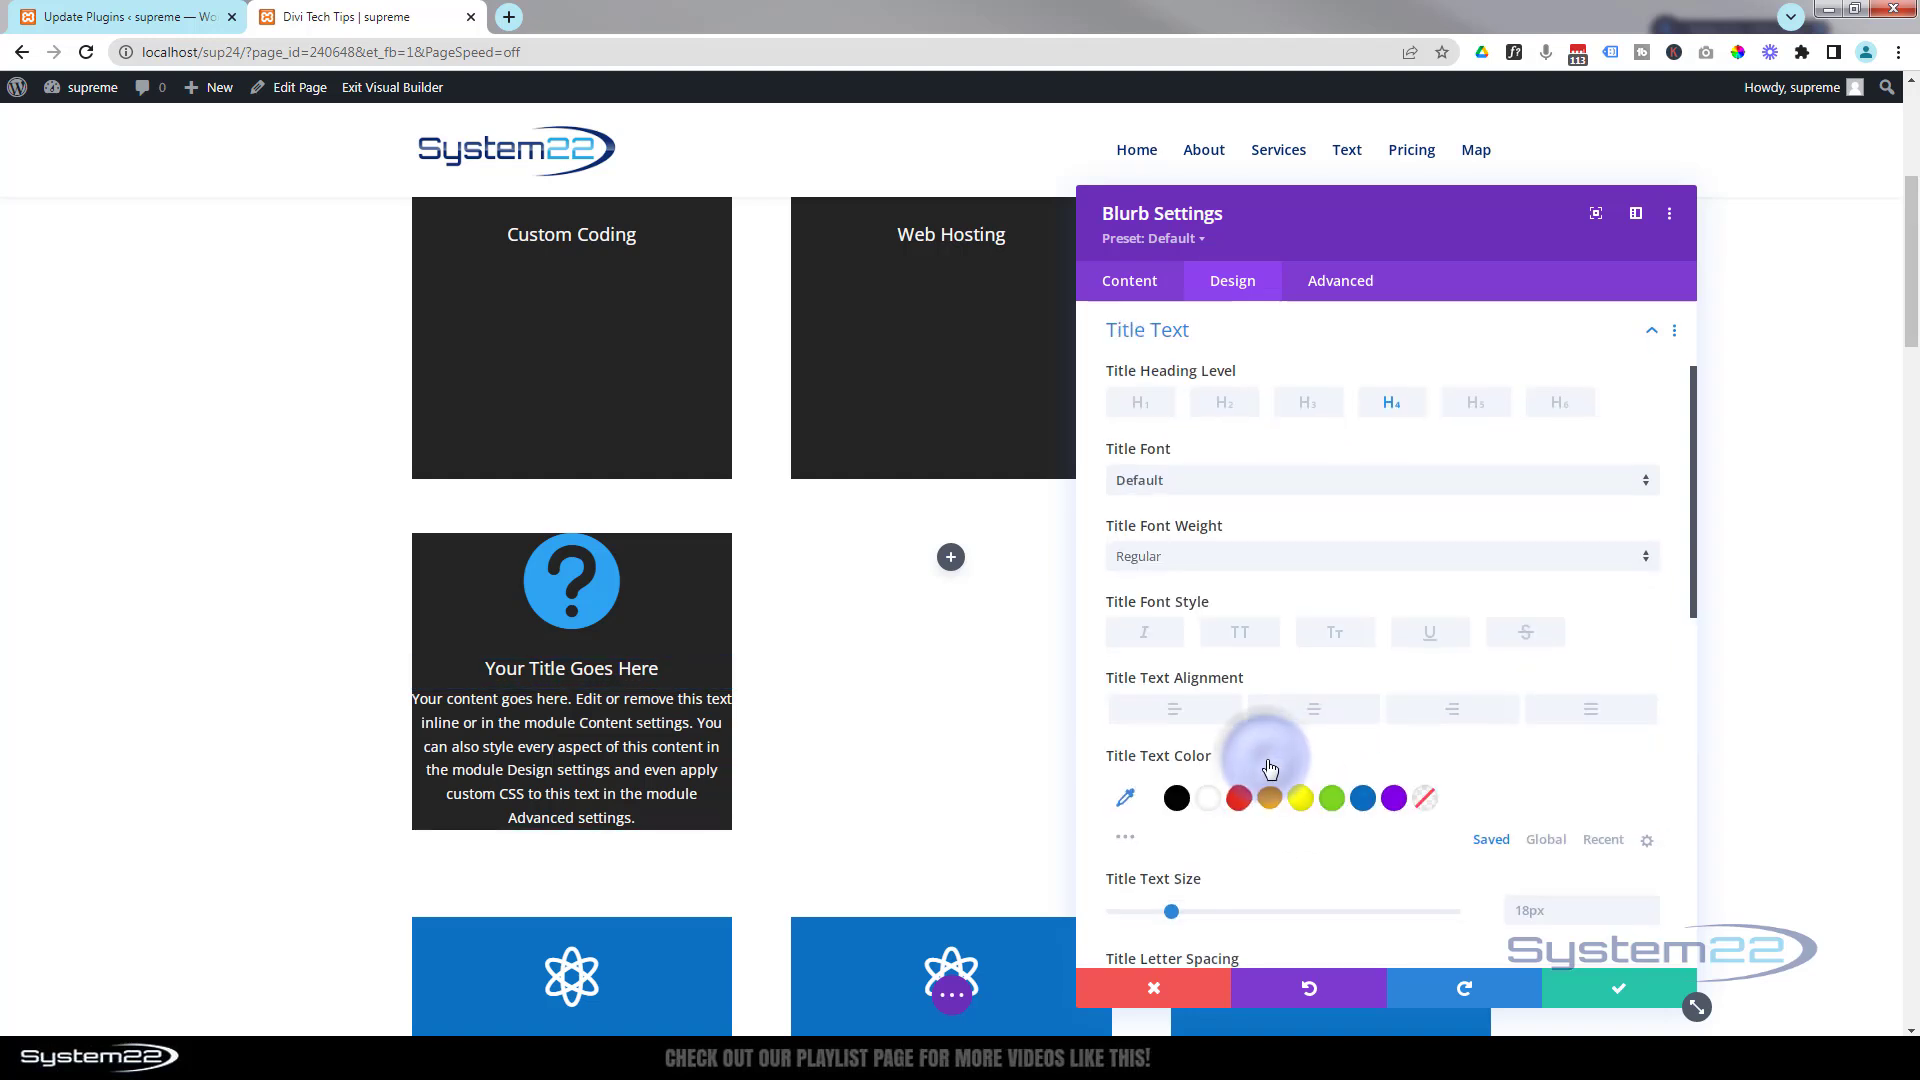
{"action": "left_click", "coordinate": [1208, 485]}
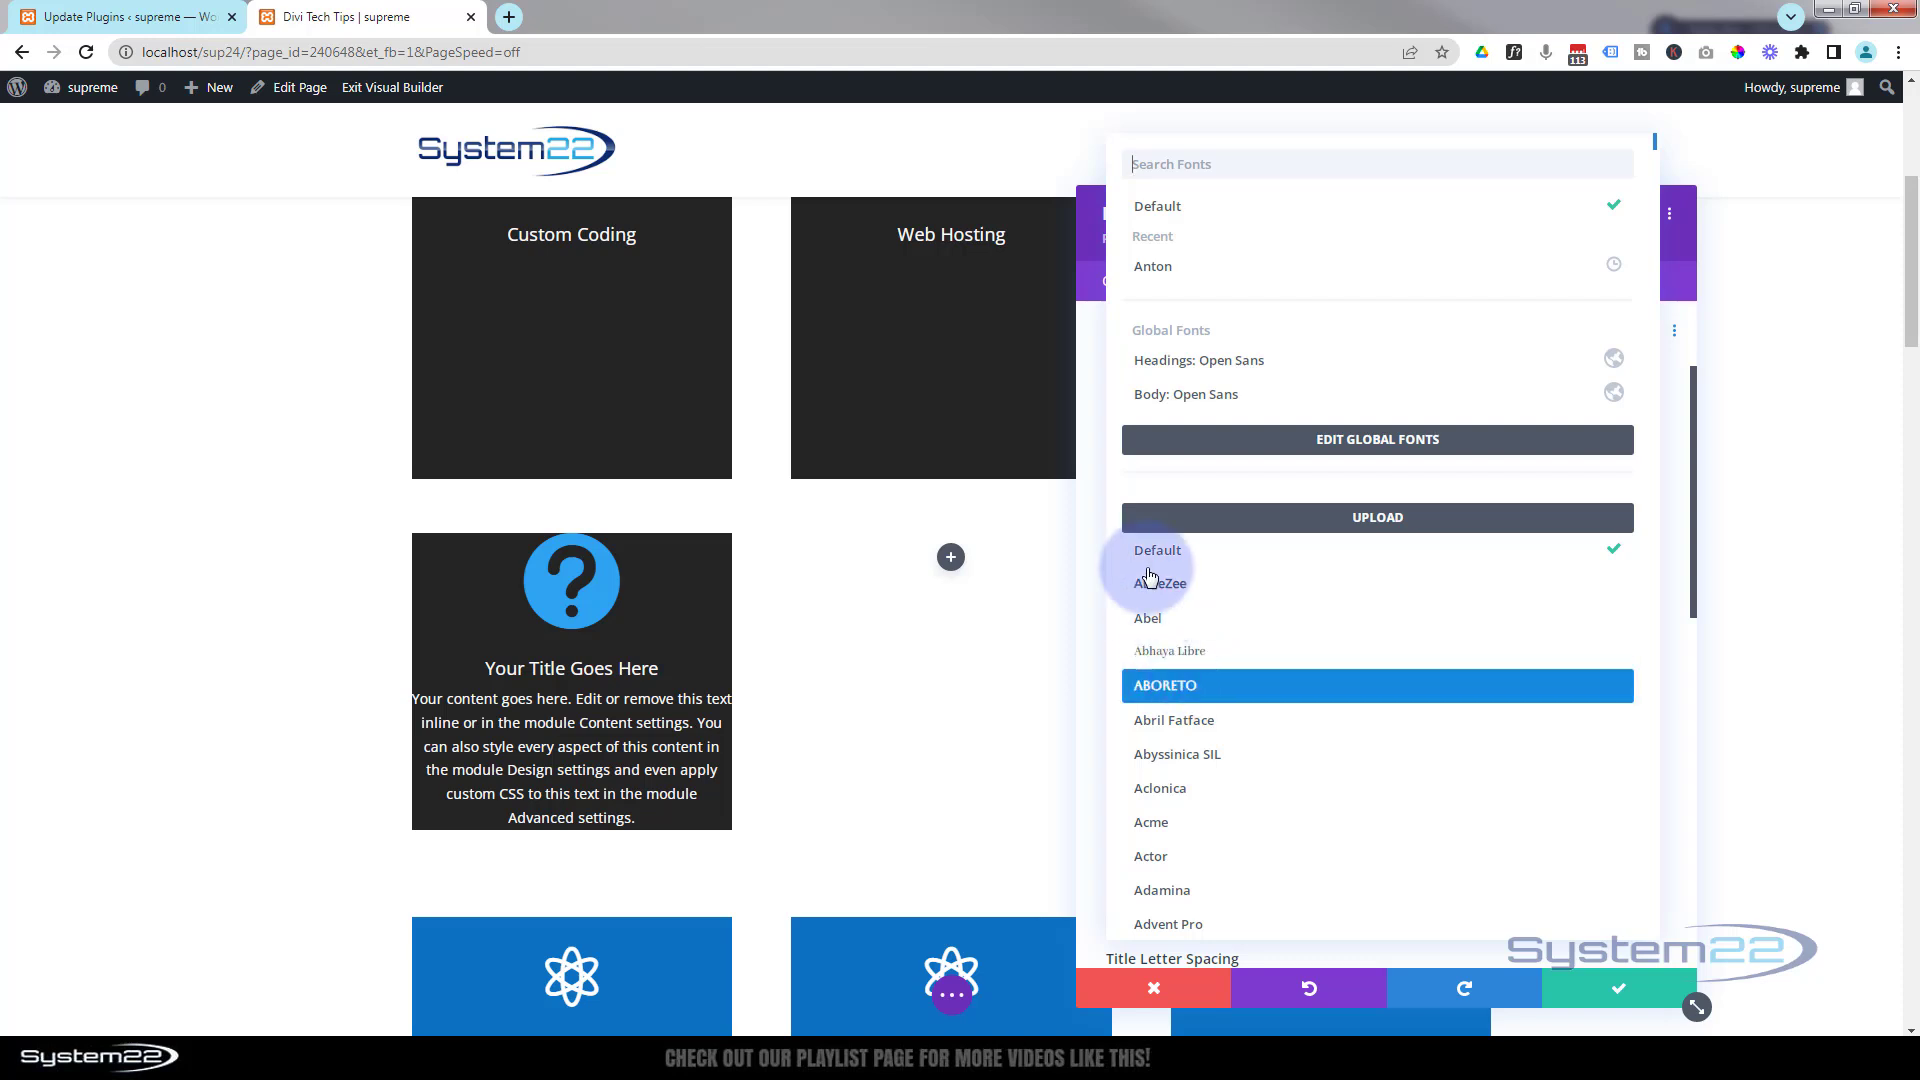
{"action": "left_click", "coordinate": [1094, 490]}
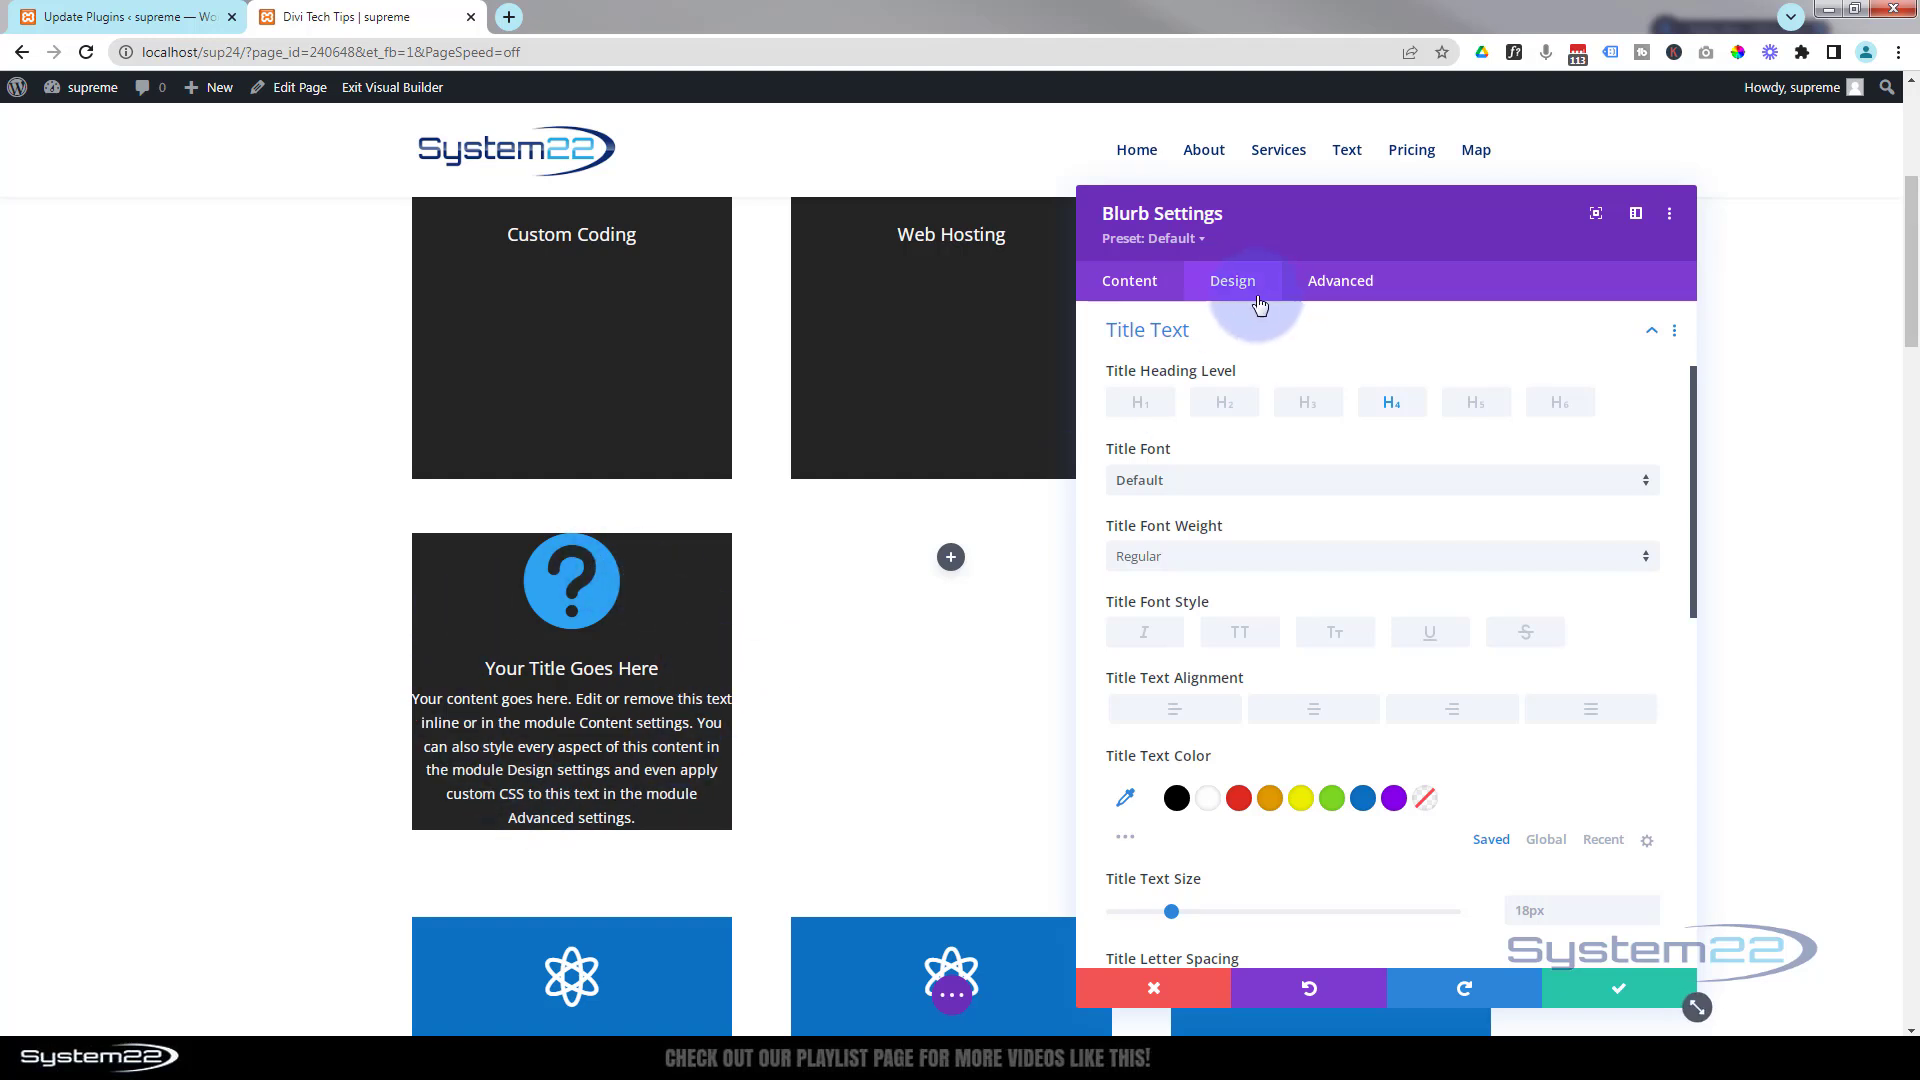
{"action": "left_click", "coordinate": [1224, 341]}
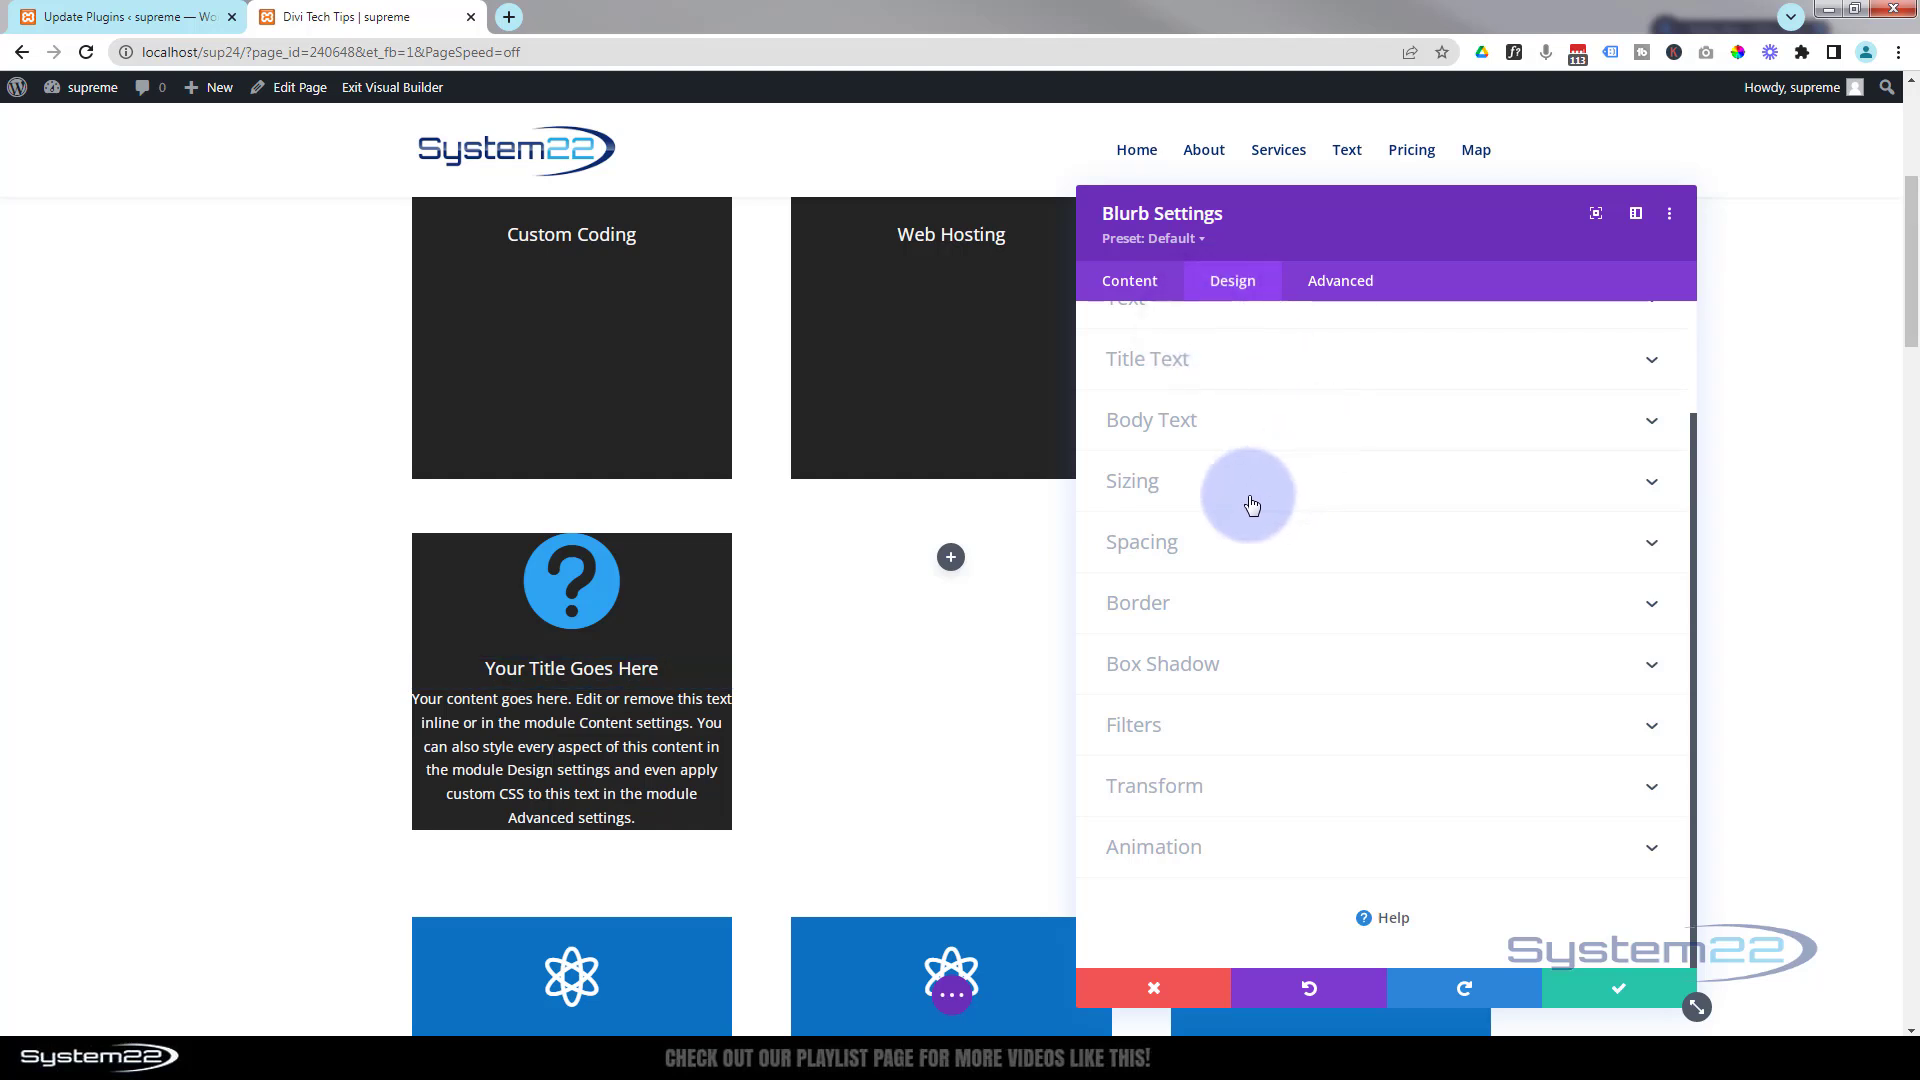
Step: Set the blurb's padding to 20px on all four sides, linking top with bottom and left with right
{"action": "left_click", "coordinate": [1251, 542]}
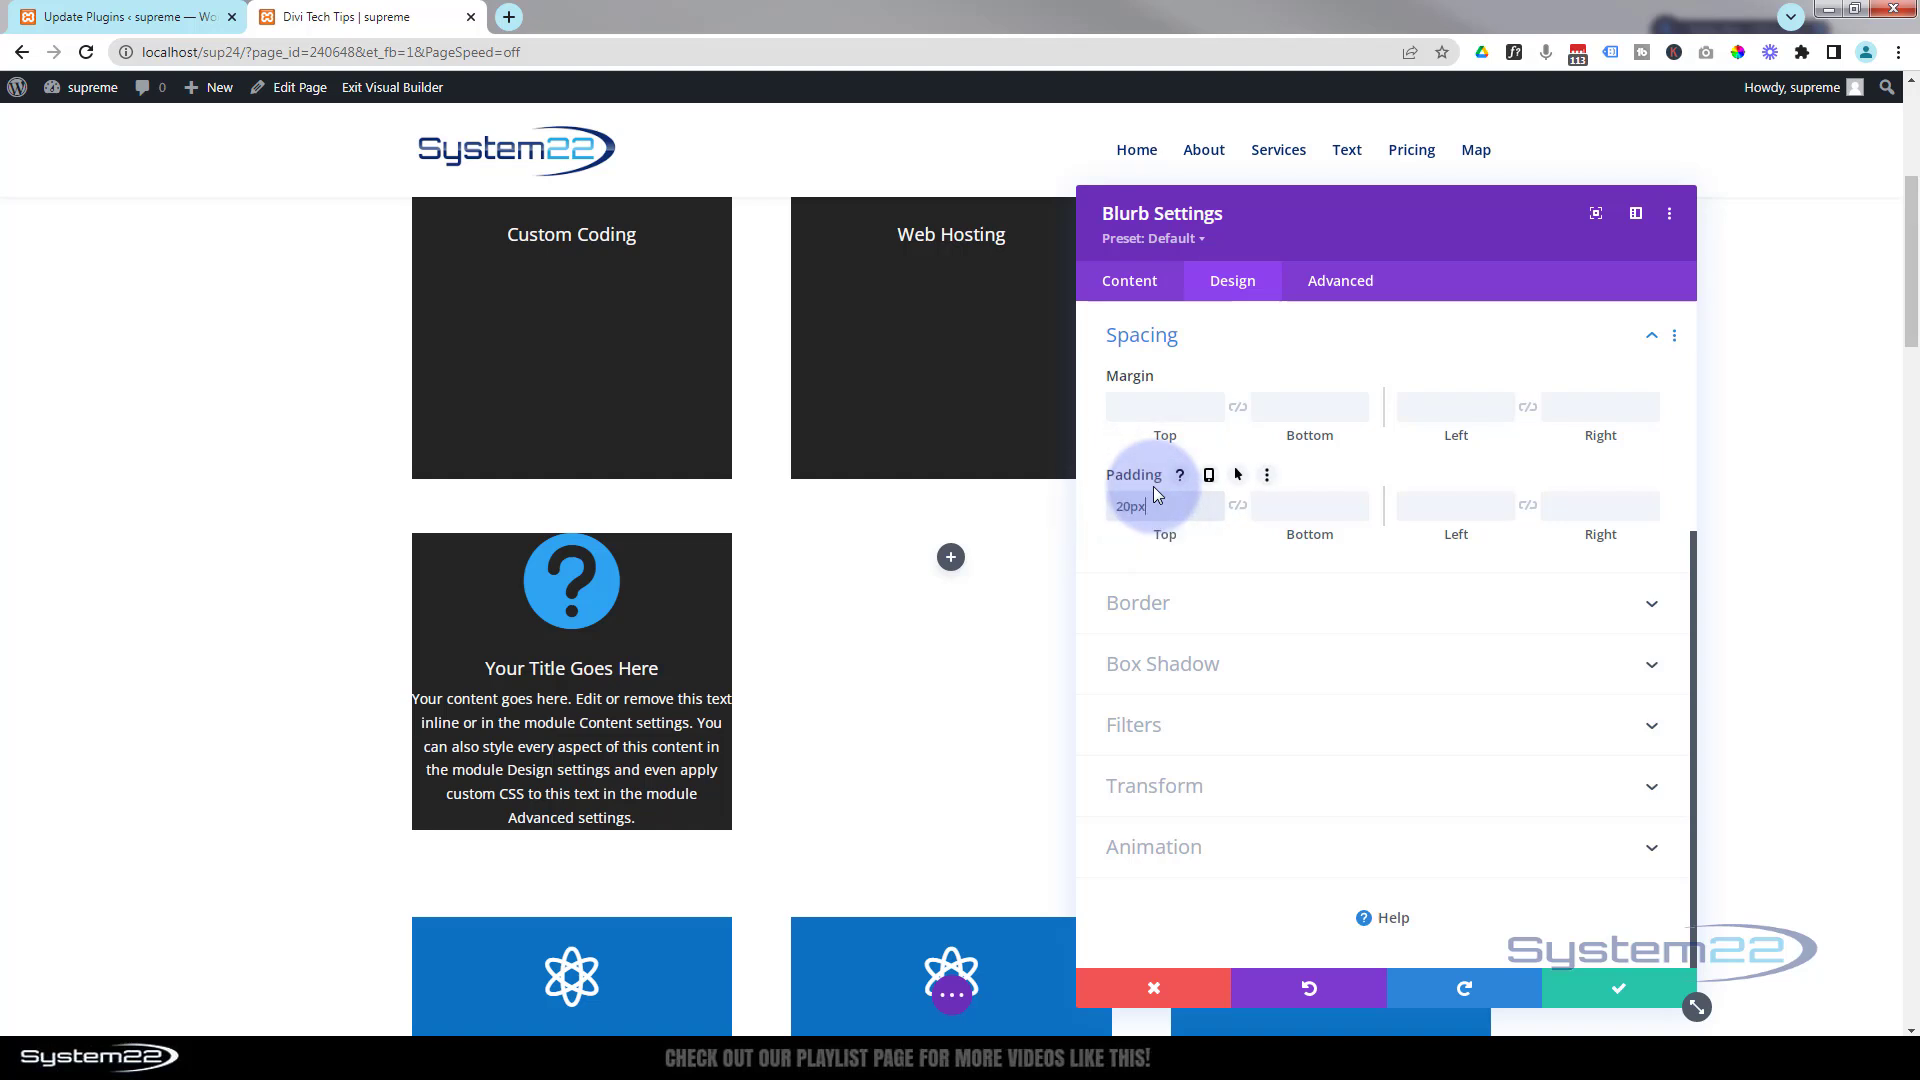
{"action": "type", "text": "px"}
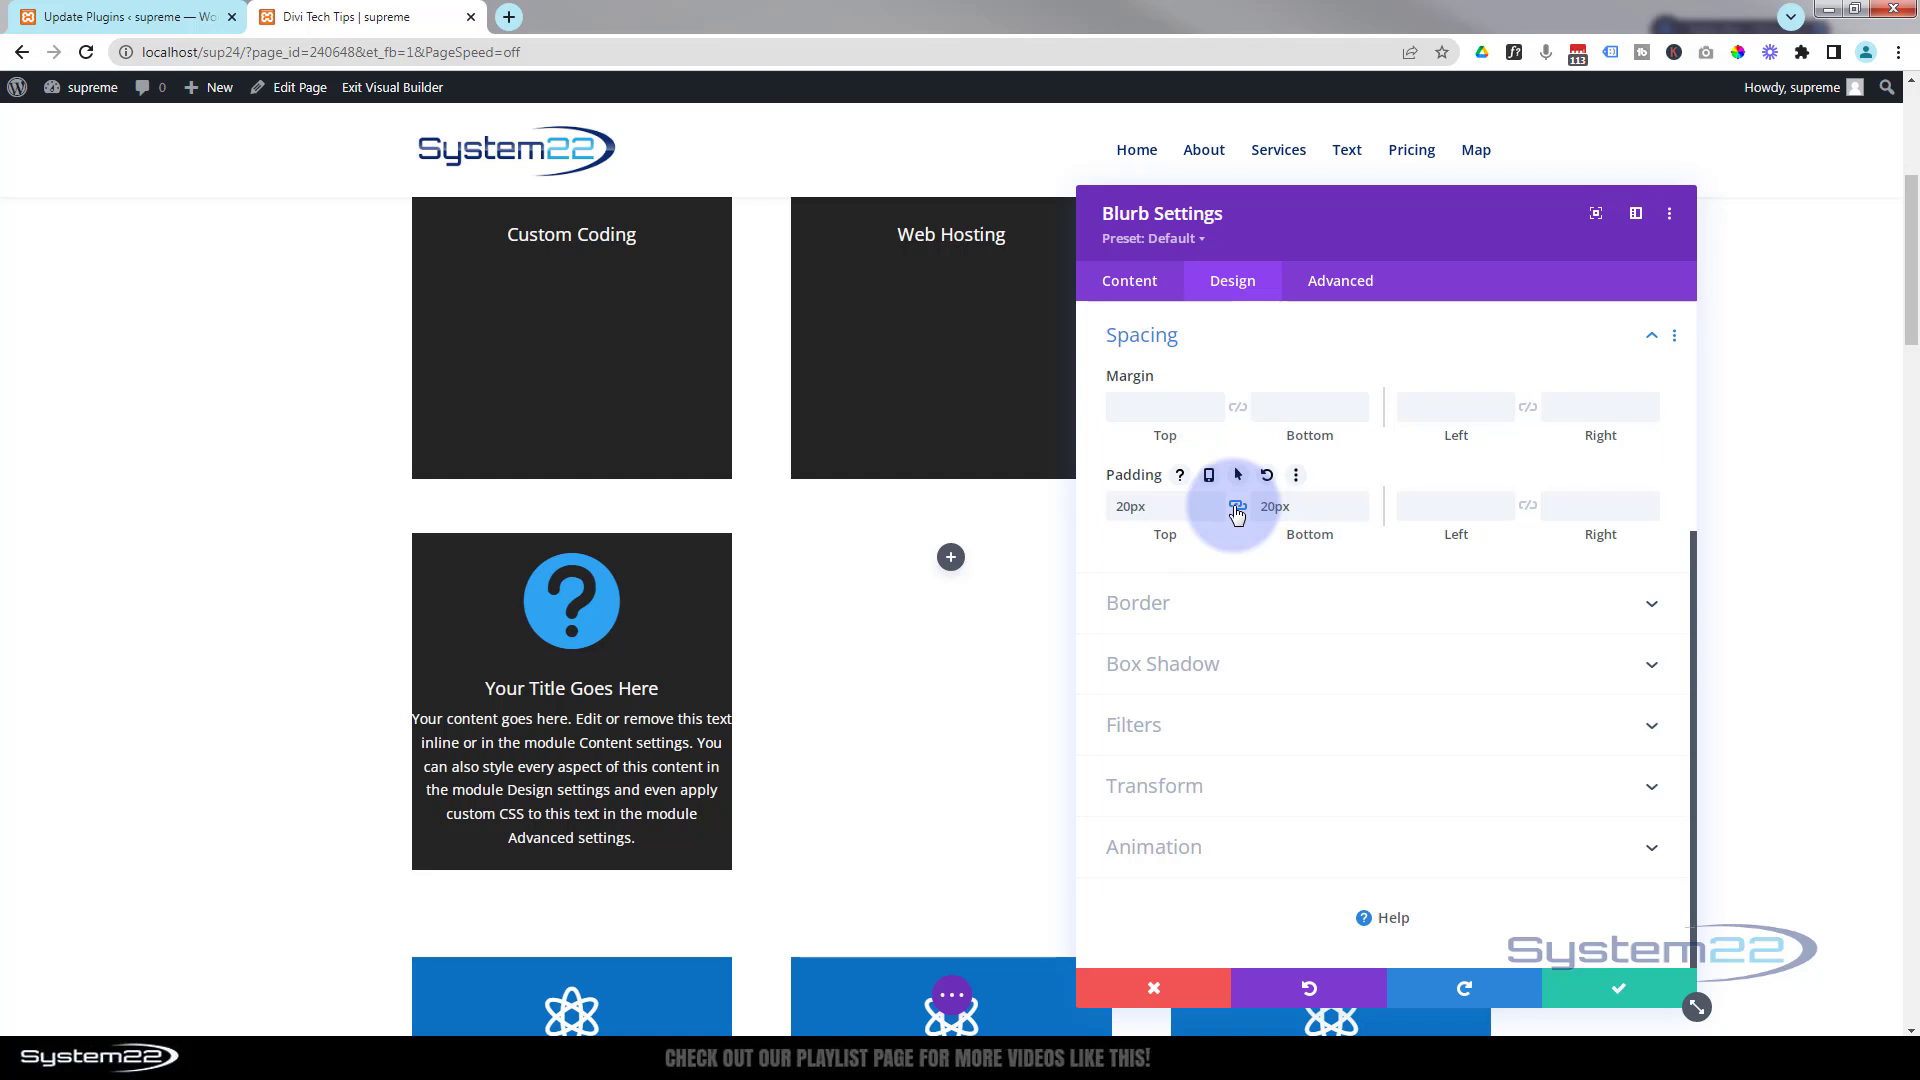
{"action": "left_click", "coordinate": [1416, 497]}
{"action": "type", "text": "20"}
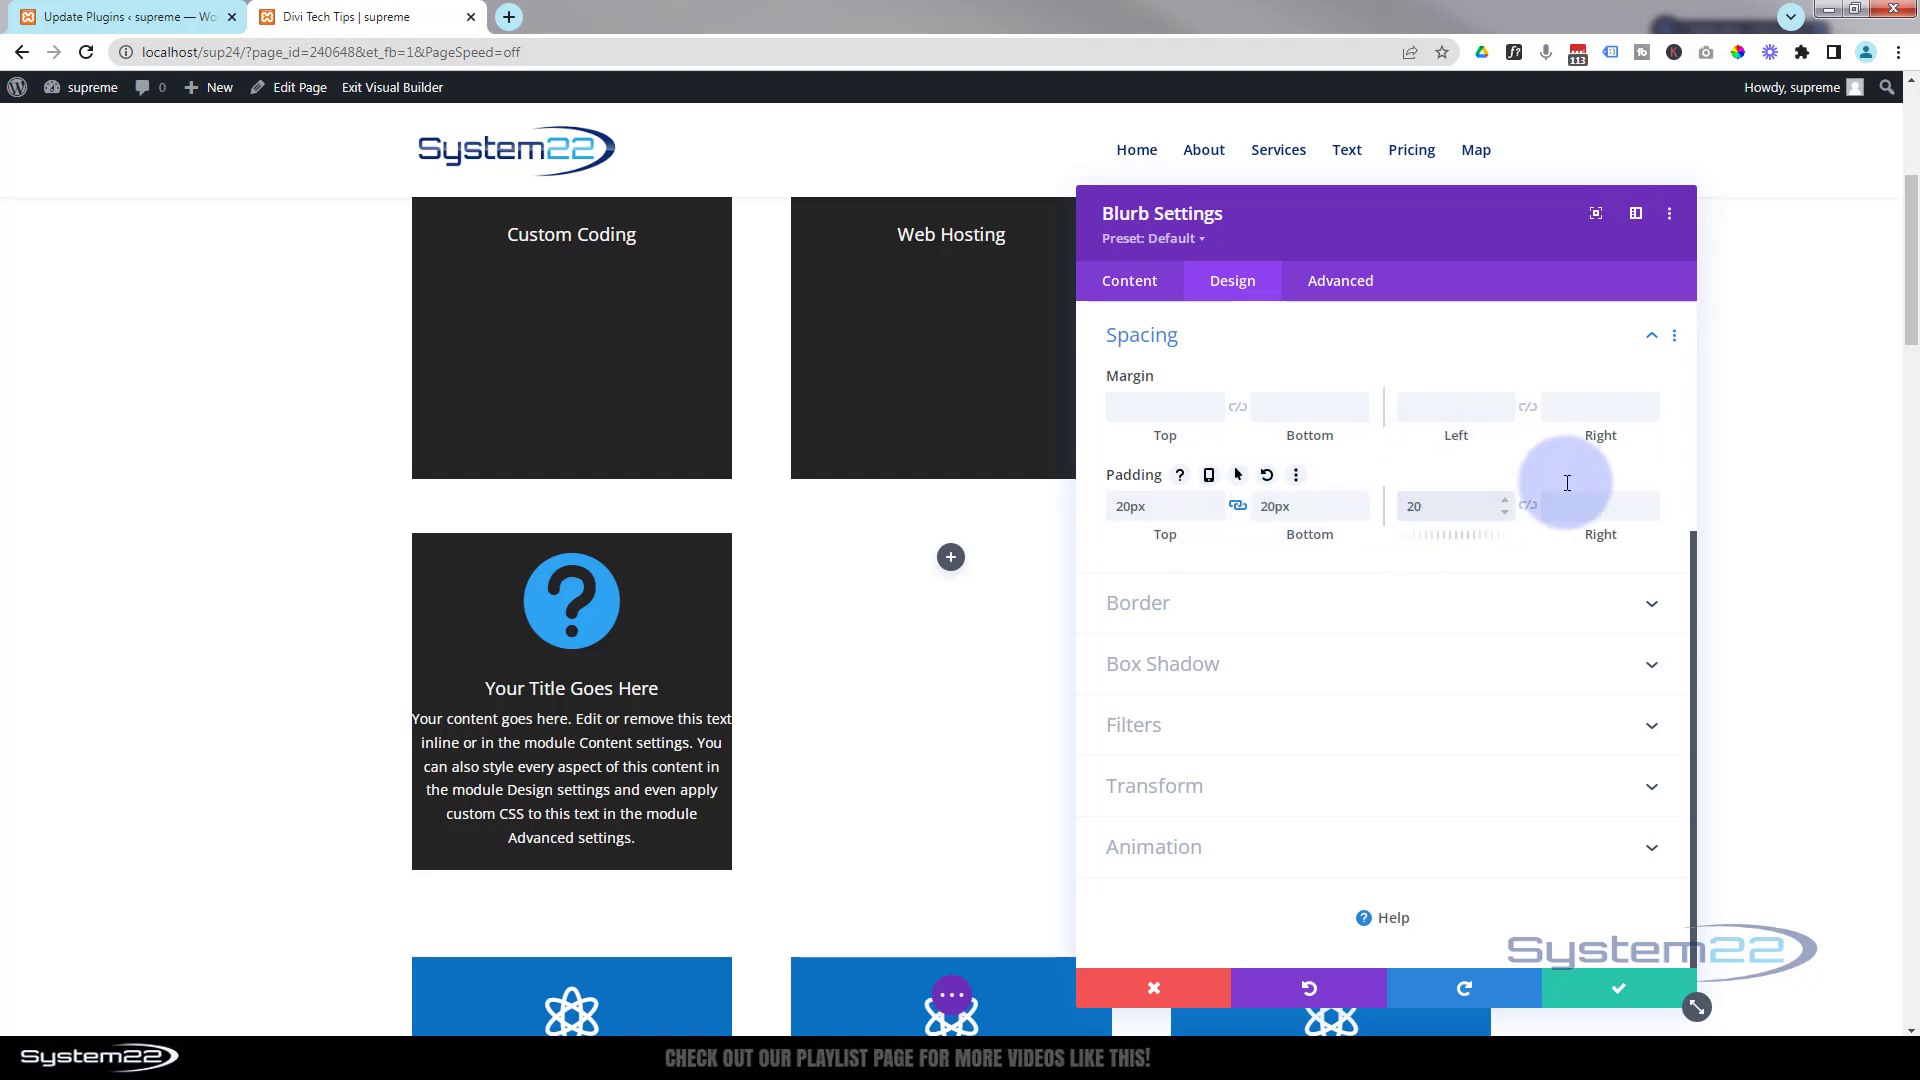
{"action": "type", "text": "px"}
{"action": "left_click", "coordinate": [1528, 507]}
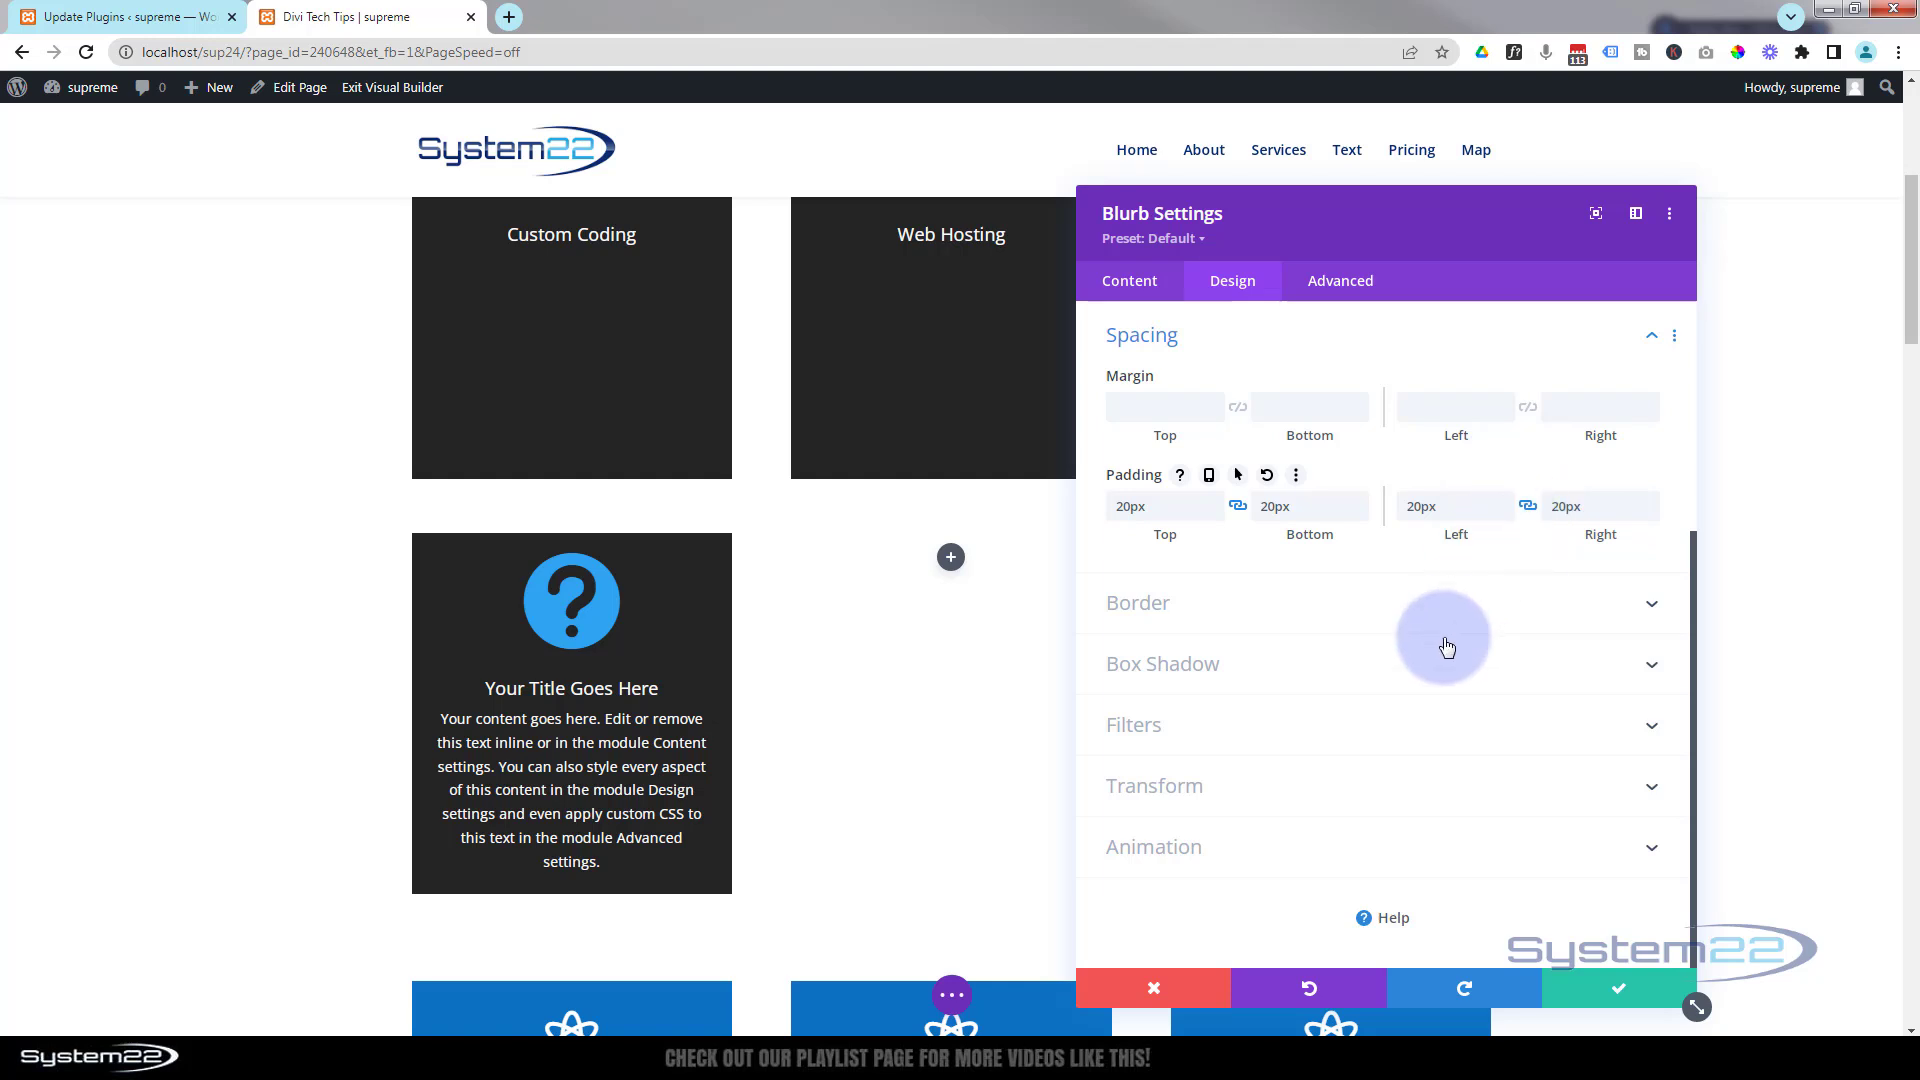
Step: Set the blurb's height to 400px in its sizing options
{"action": "scroll", "coordinate": [1308, 668], "scroll_direction": "up", "scroll_amount": 2}
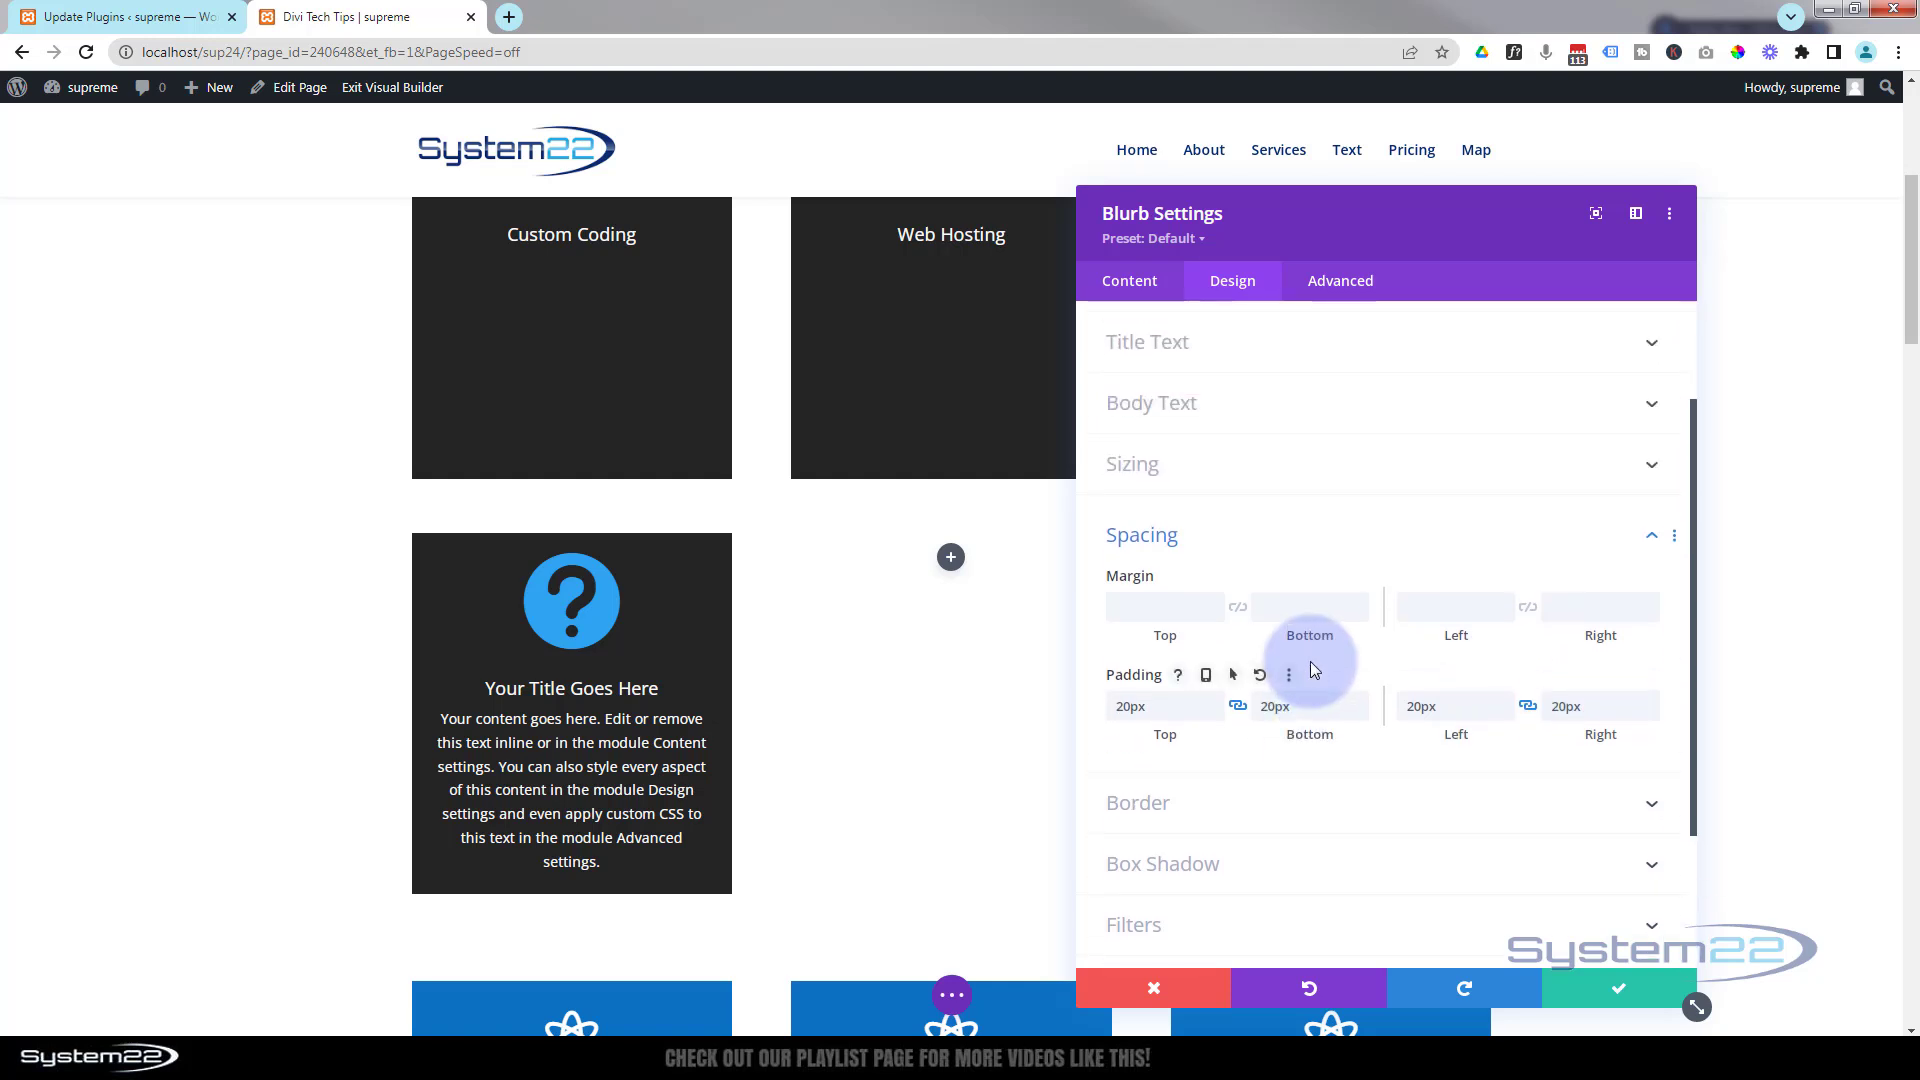
{"action": "left_click", "coordinate": [1226, 468]}
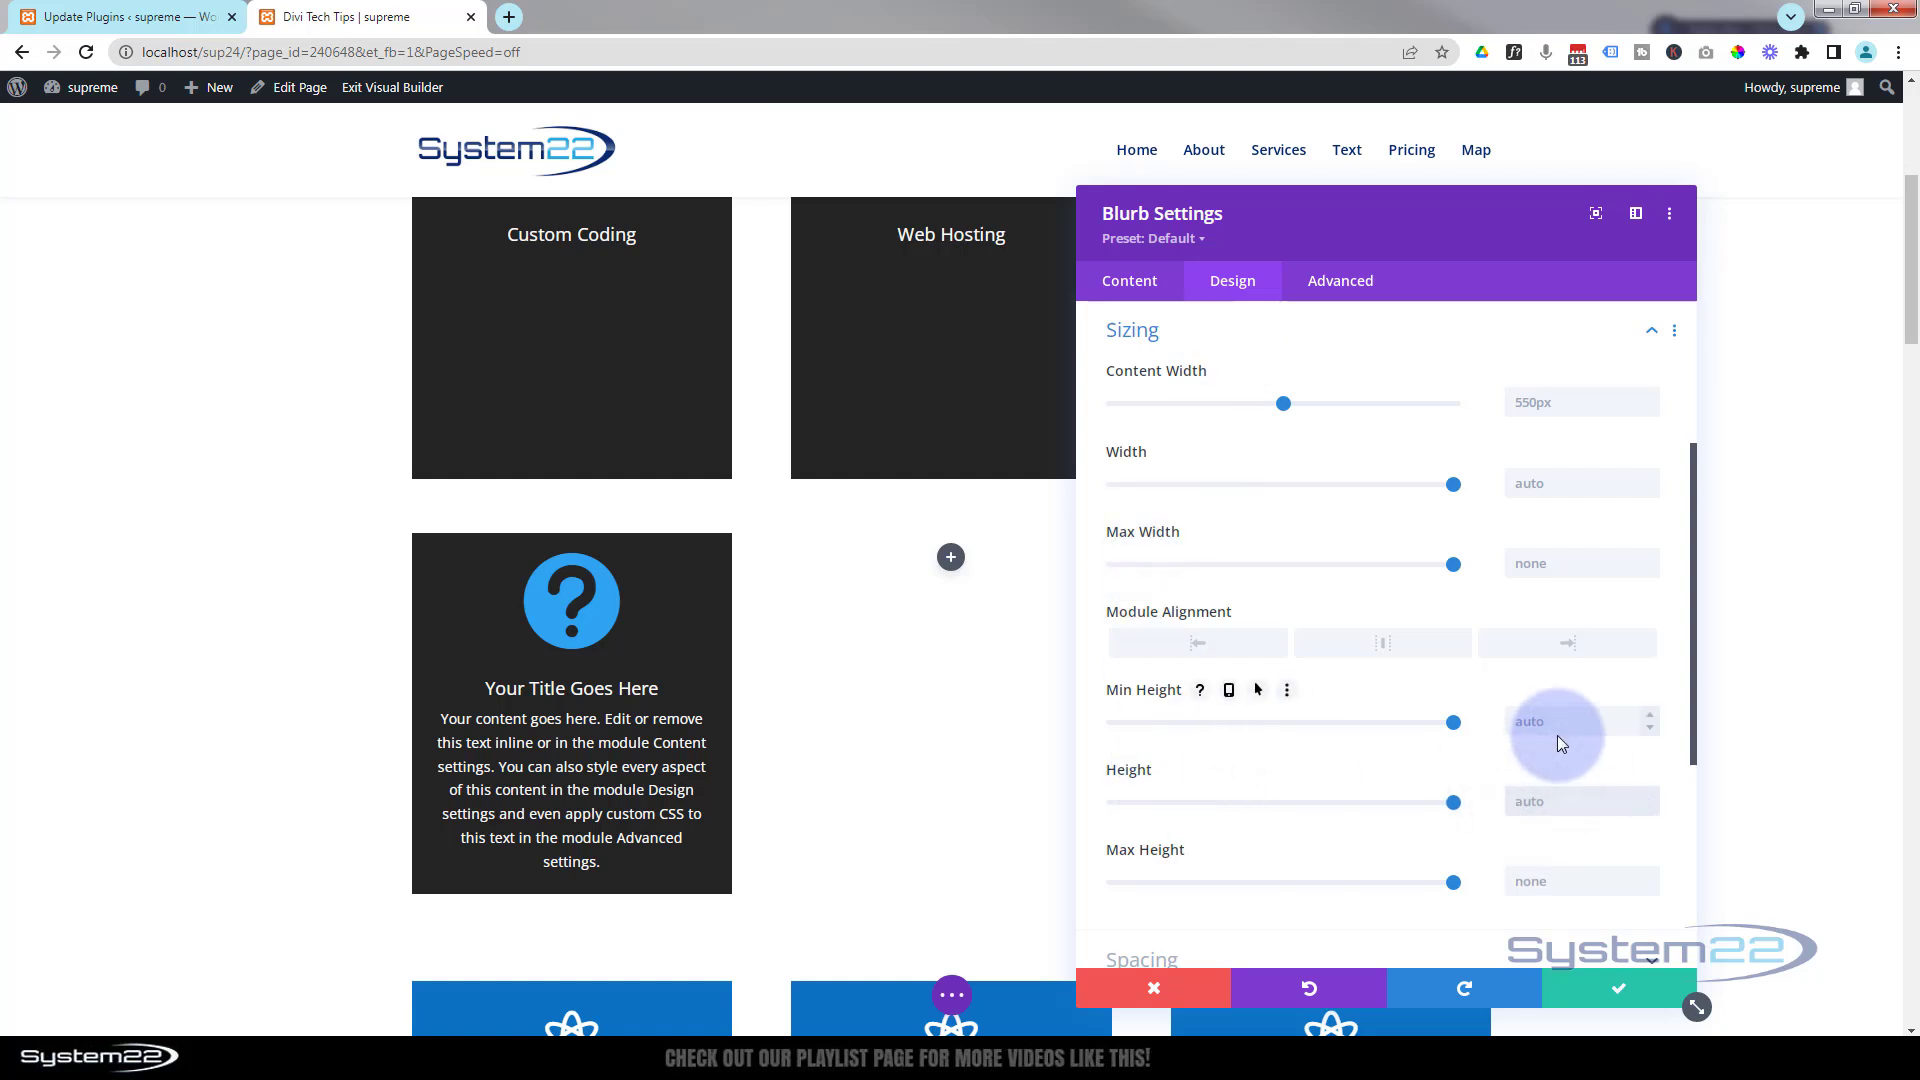
{"action": "type", "text": "400"}
{"action": "type", "text": "px"}
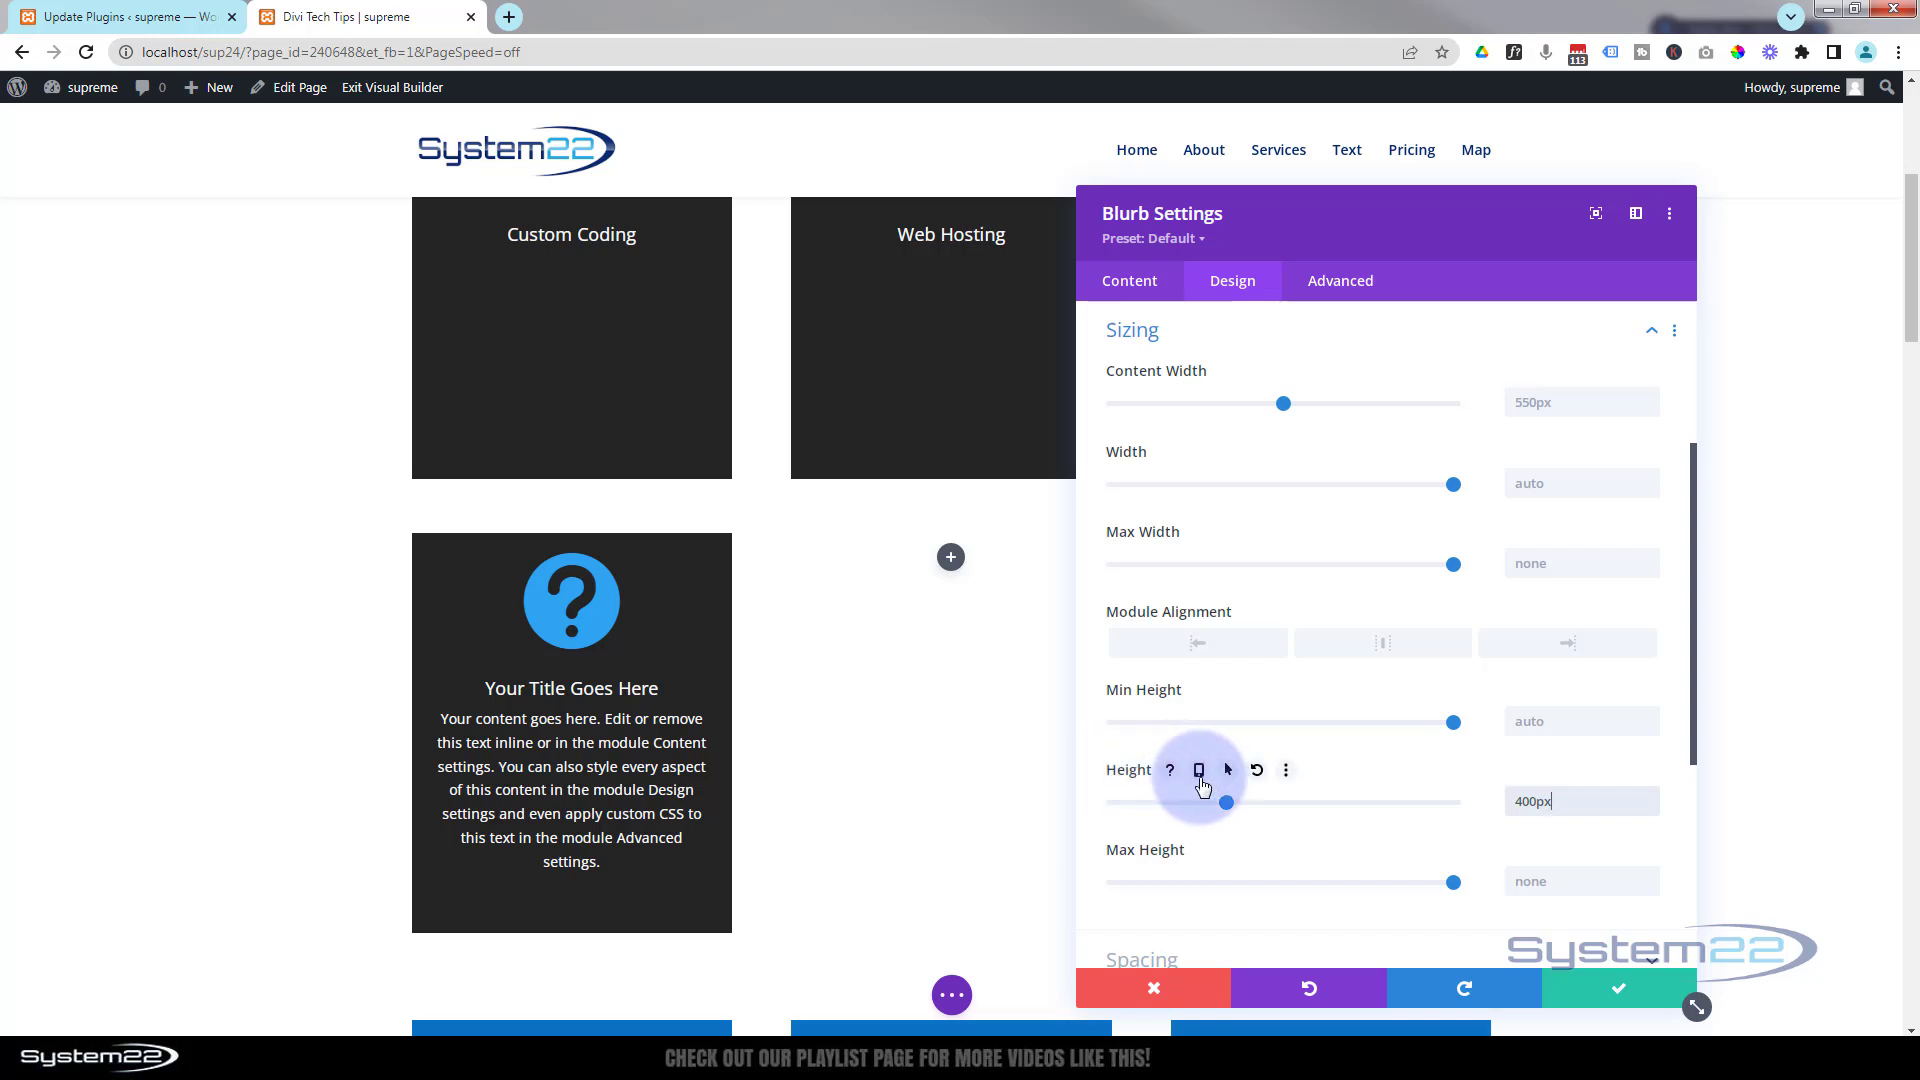
Step: Enable responsive values for the blurb's height and set the tablet height to 350px
{"action": "left_click", "coordinate": [1200, 773]}
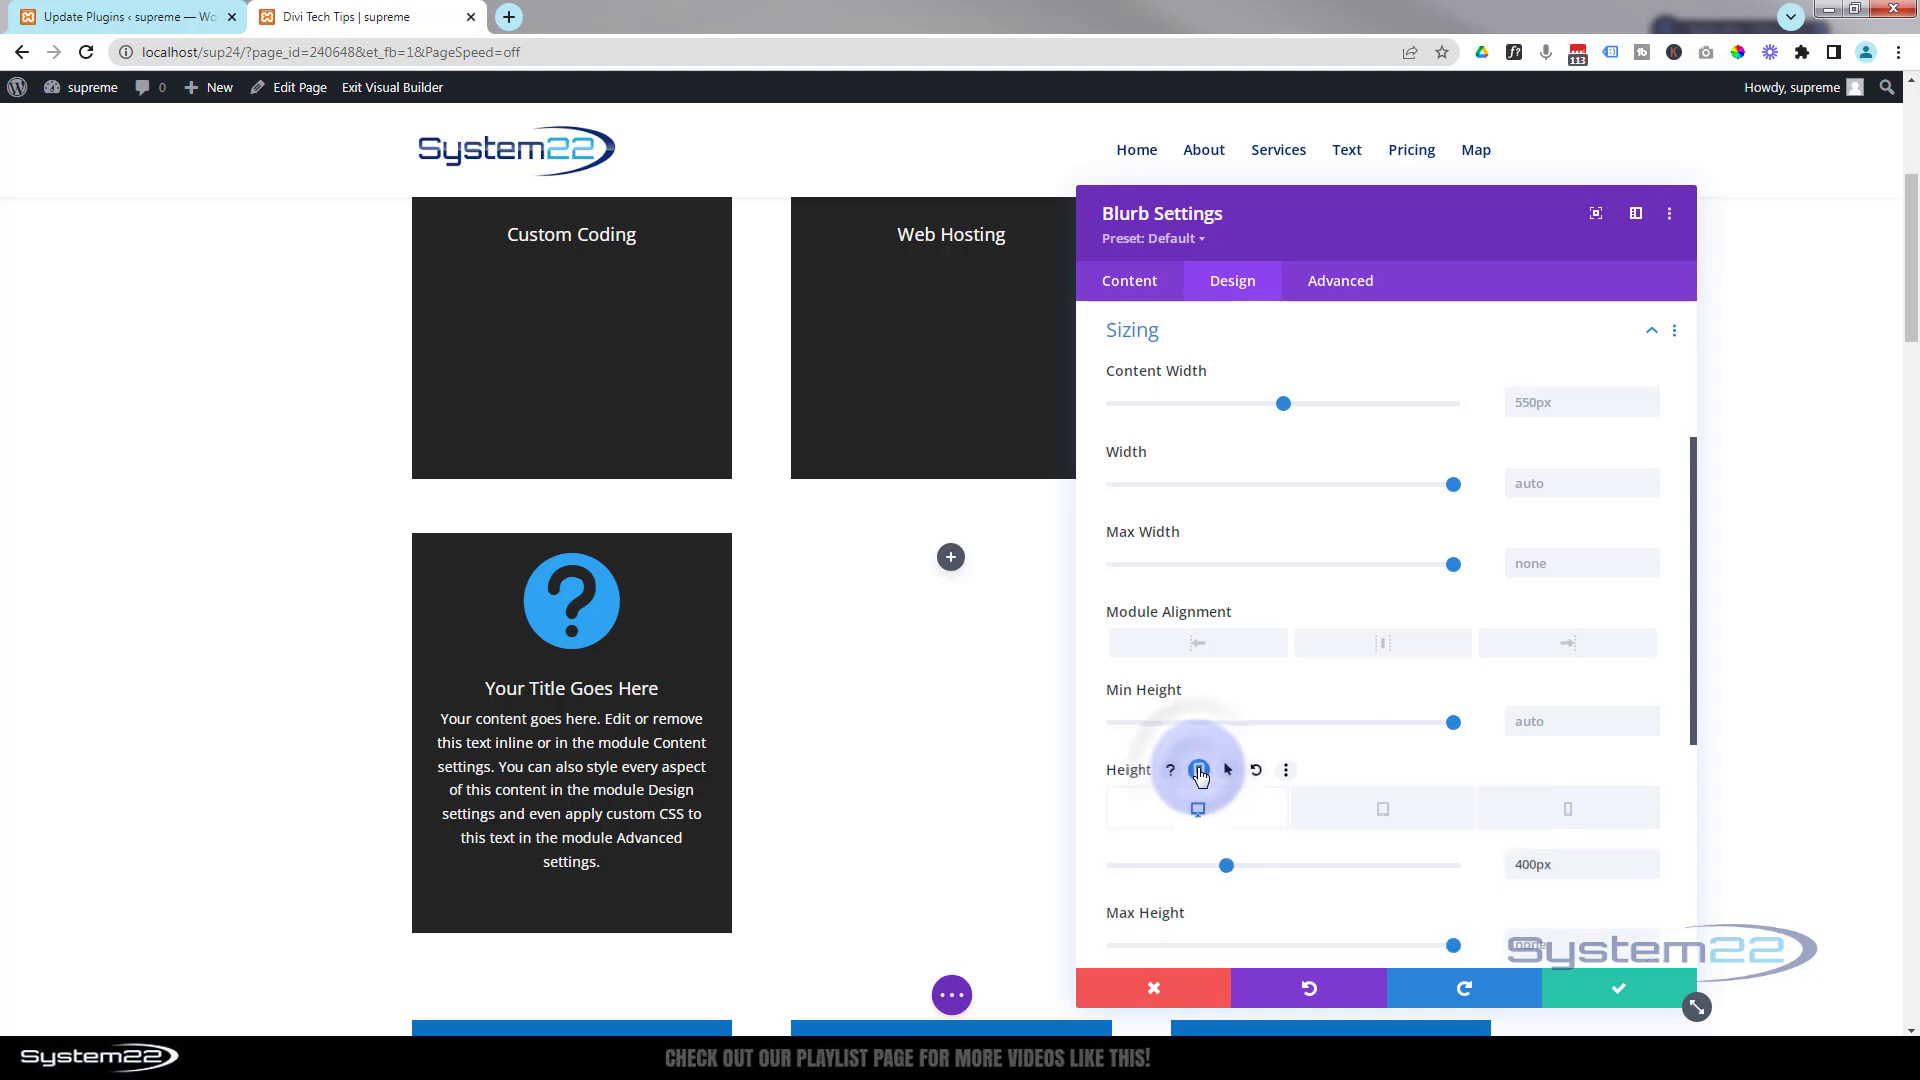
{"action": "scroll", "coordinate": [1190, 730], "scroll_direction": "down", "scroll_amount": 1}
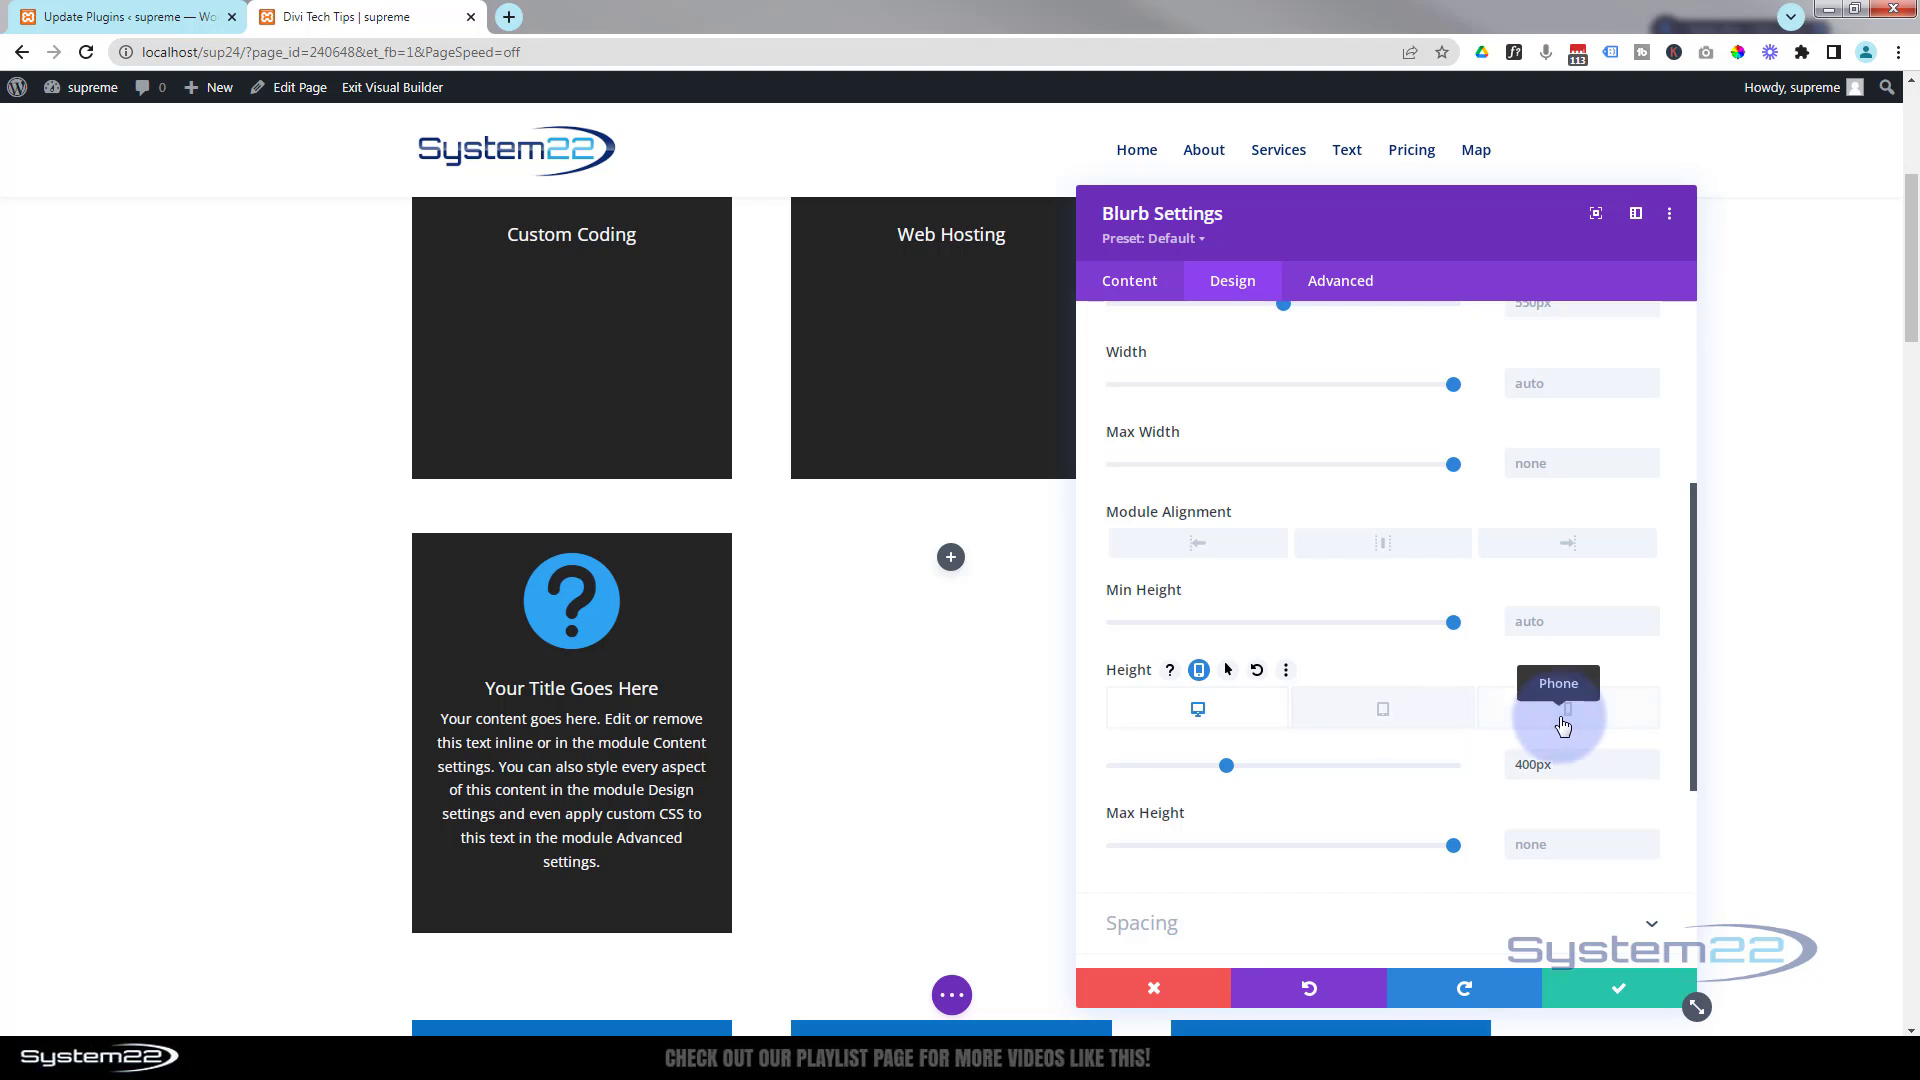
{"action": "left_click", "coordinate": [1383, 711]}
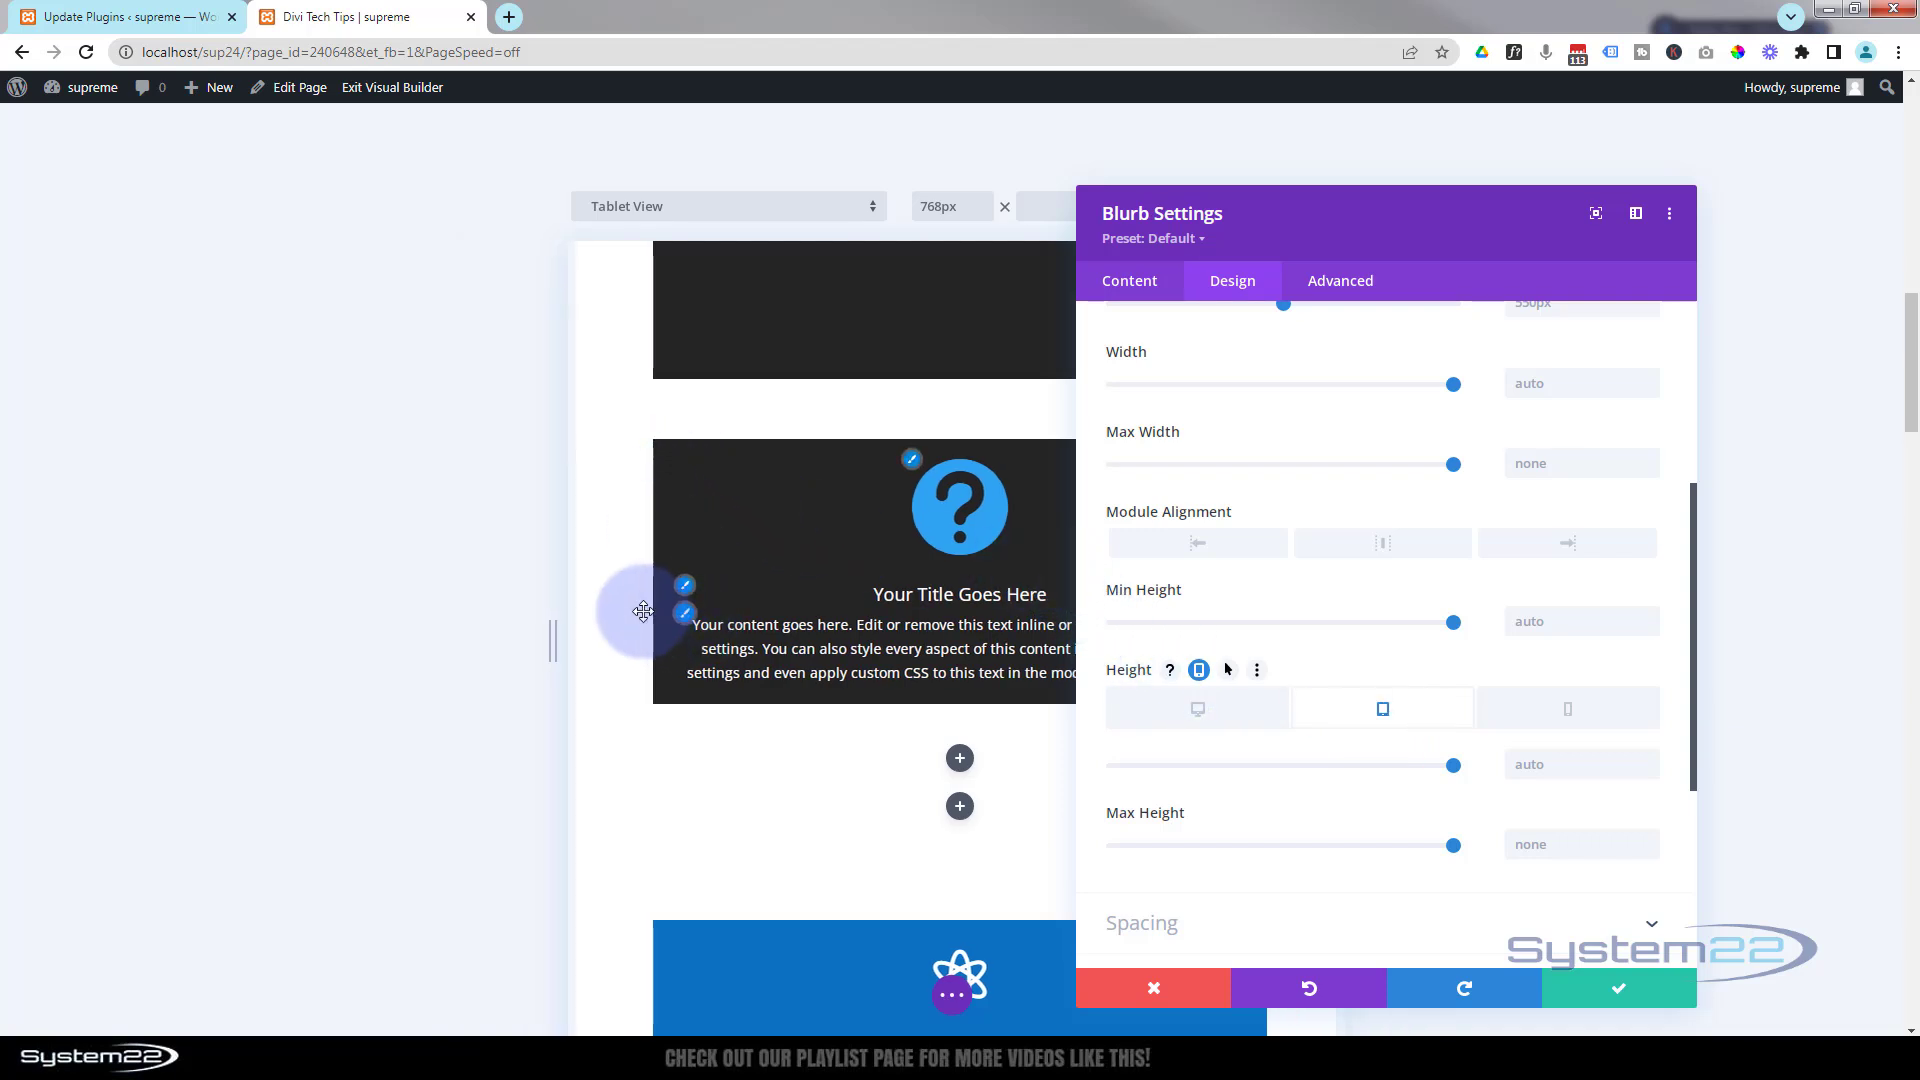
{"action": "left_click", "coordinate": [1550, 760]}
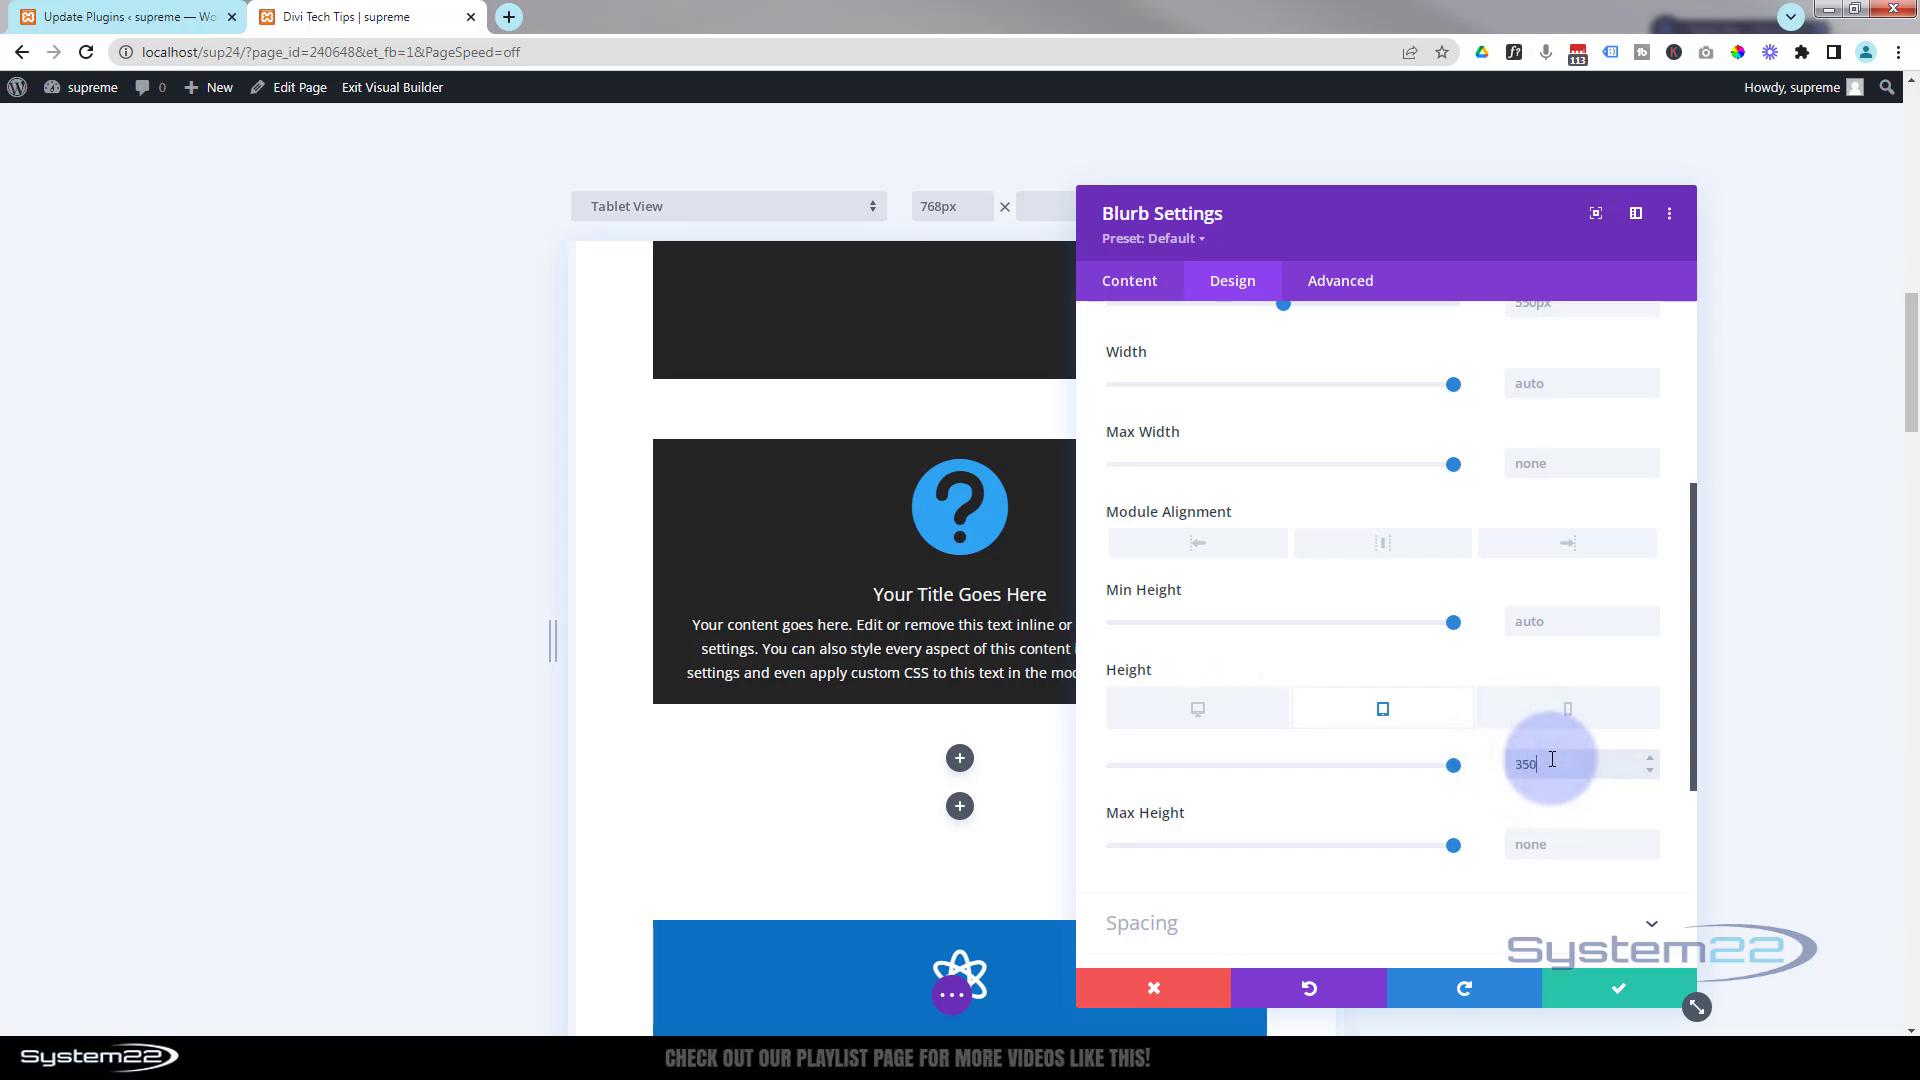
{"action": "type", "text": "350"}
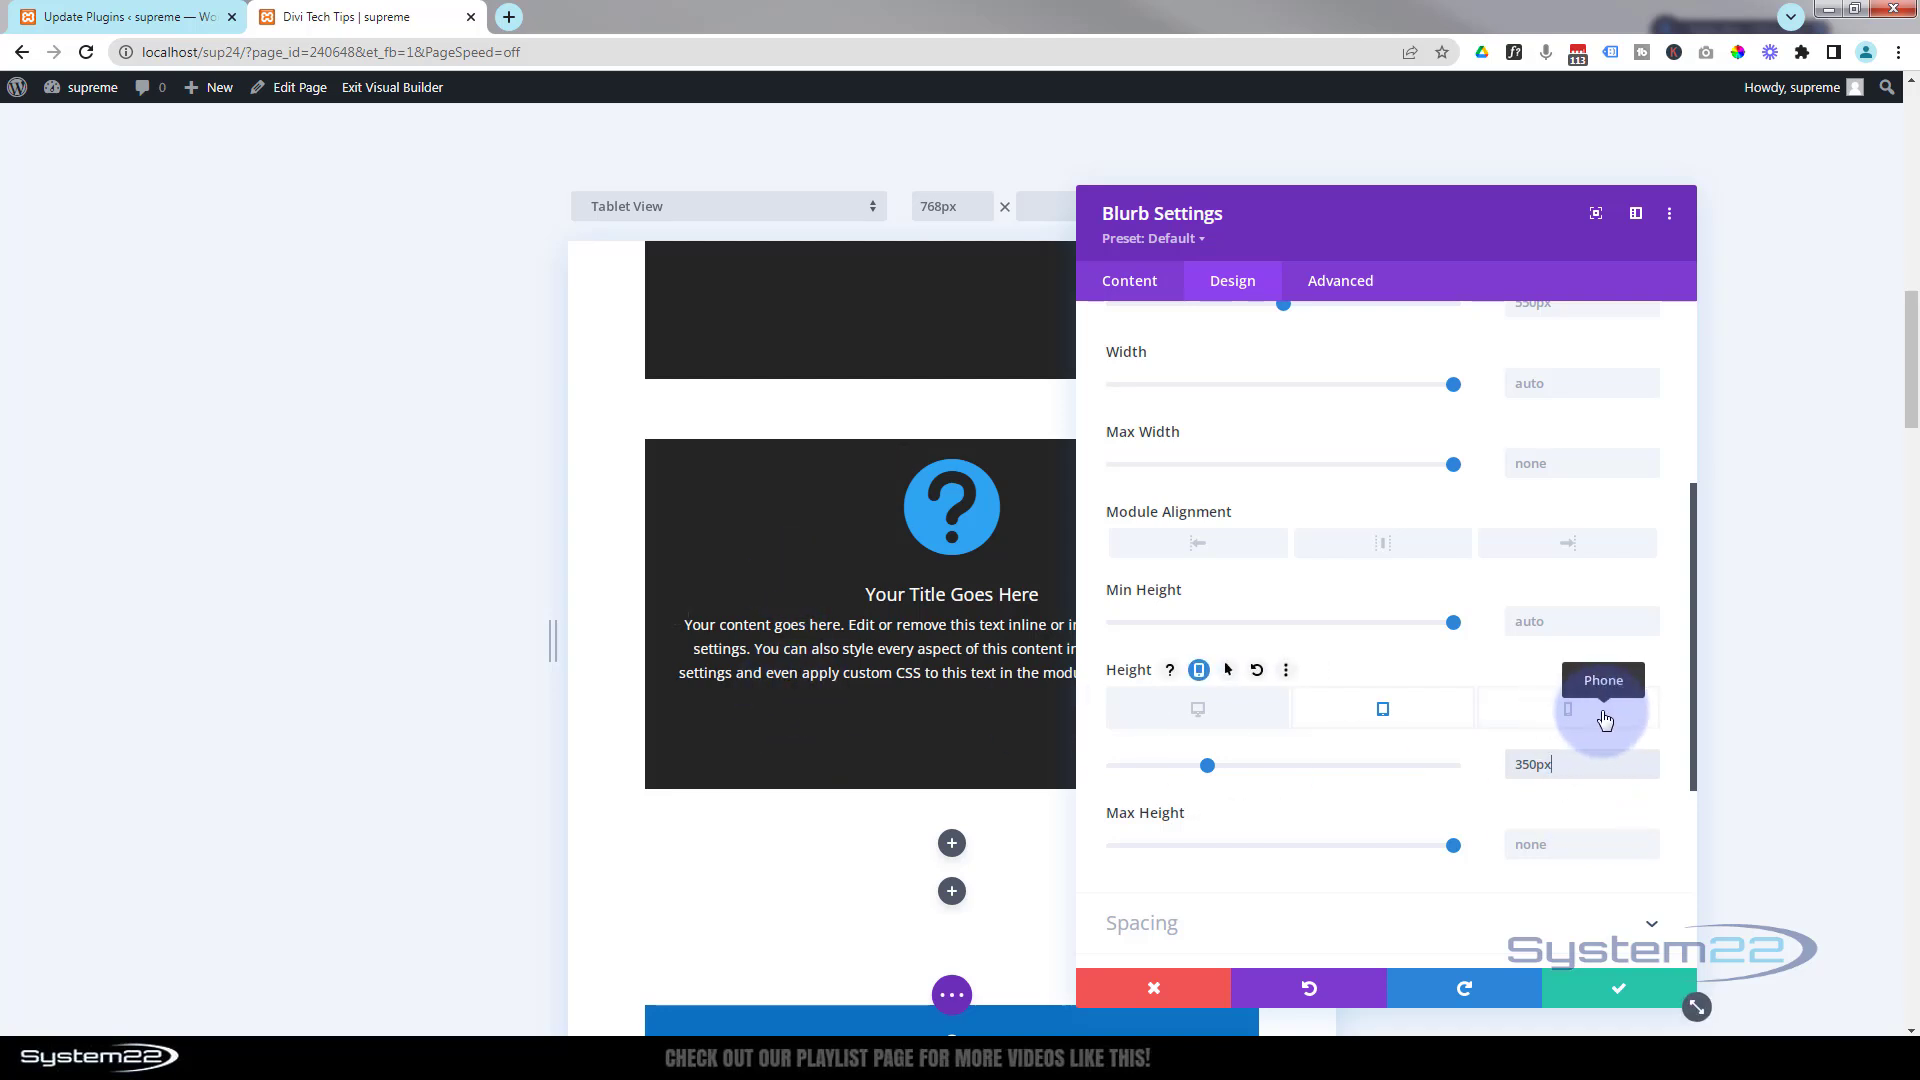
Step: Set the blurb's phone height to 400px, and return to the desktop view of the height setting
{"action": "left_click", "coordinate": [1600, 716]}
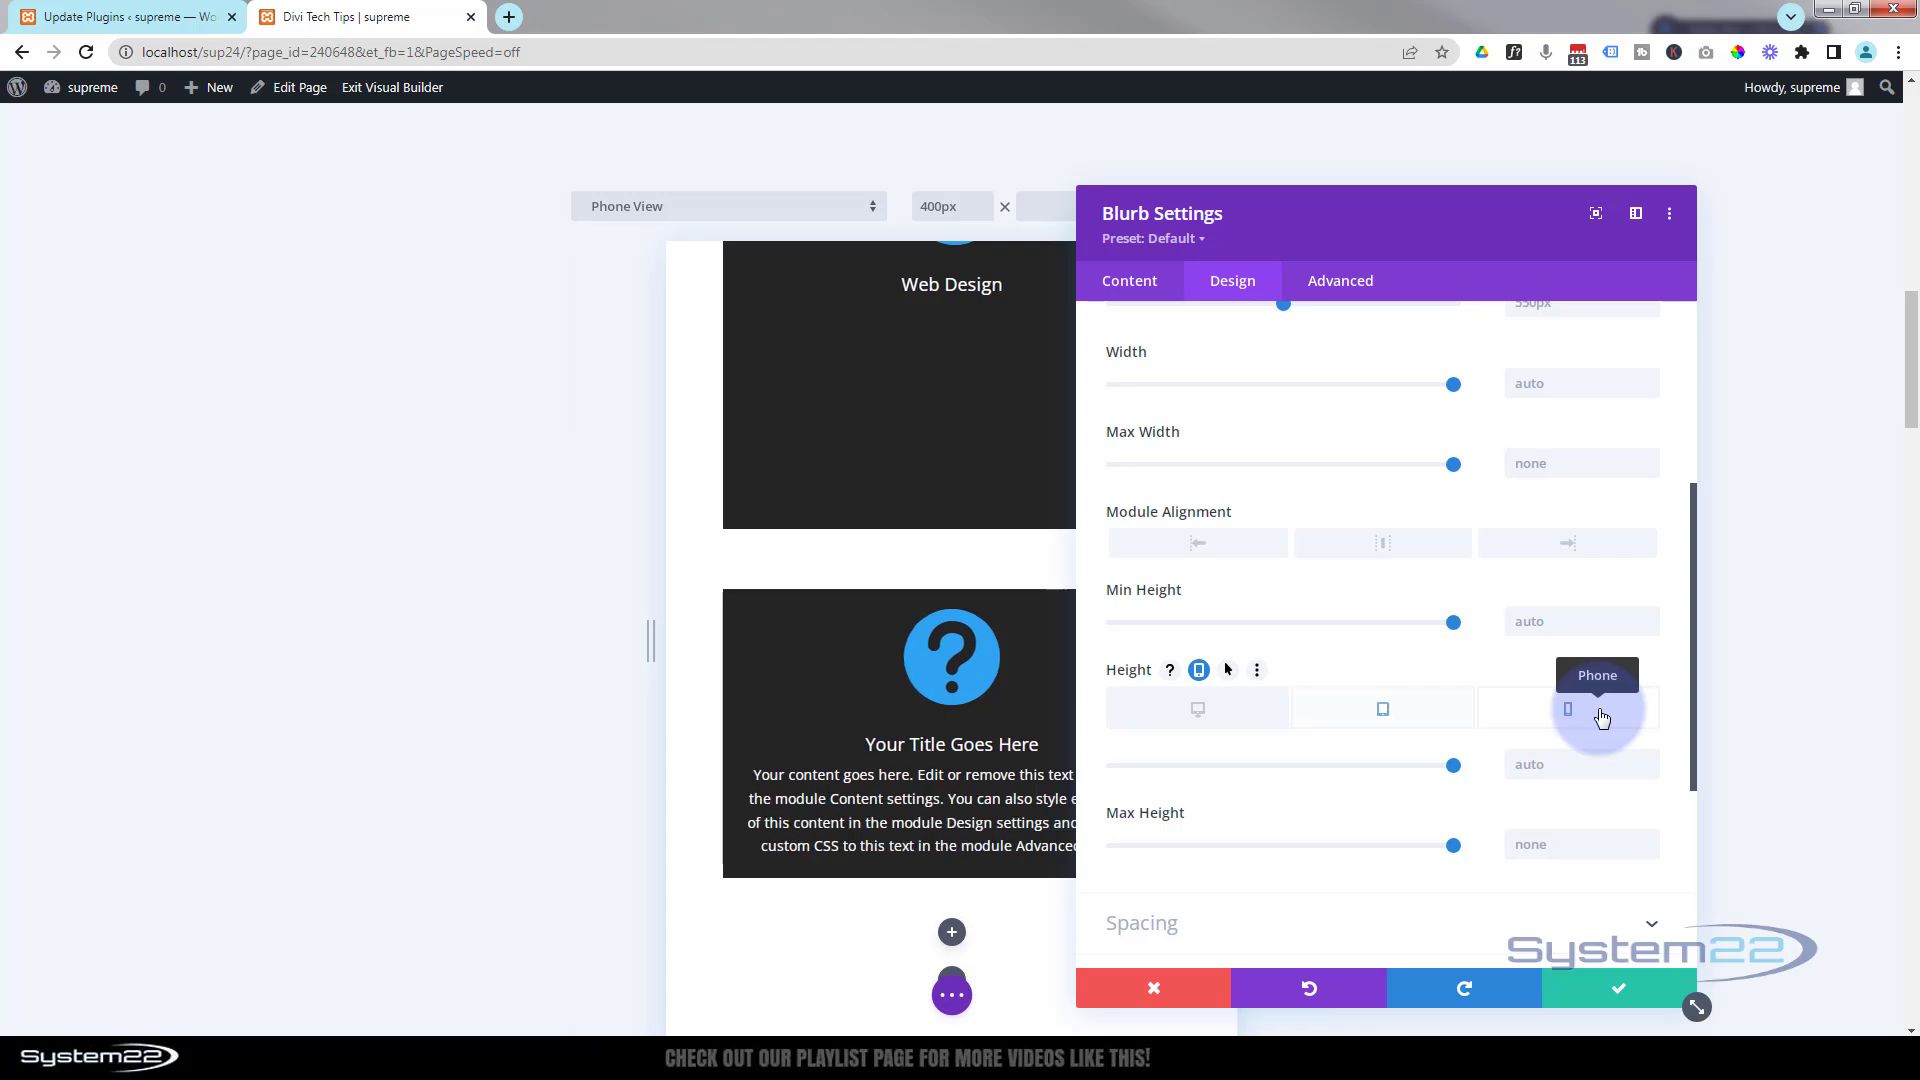
{"action": "scroll", "coordinate": [907, 556], "scroll_direction": "down", "scroll_amount": 3}
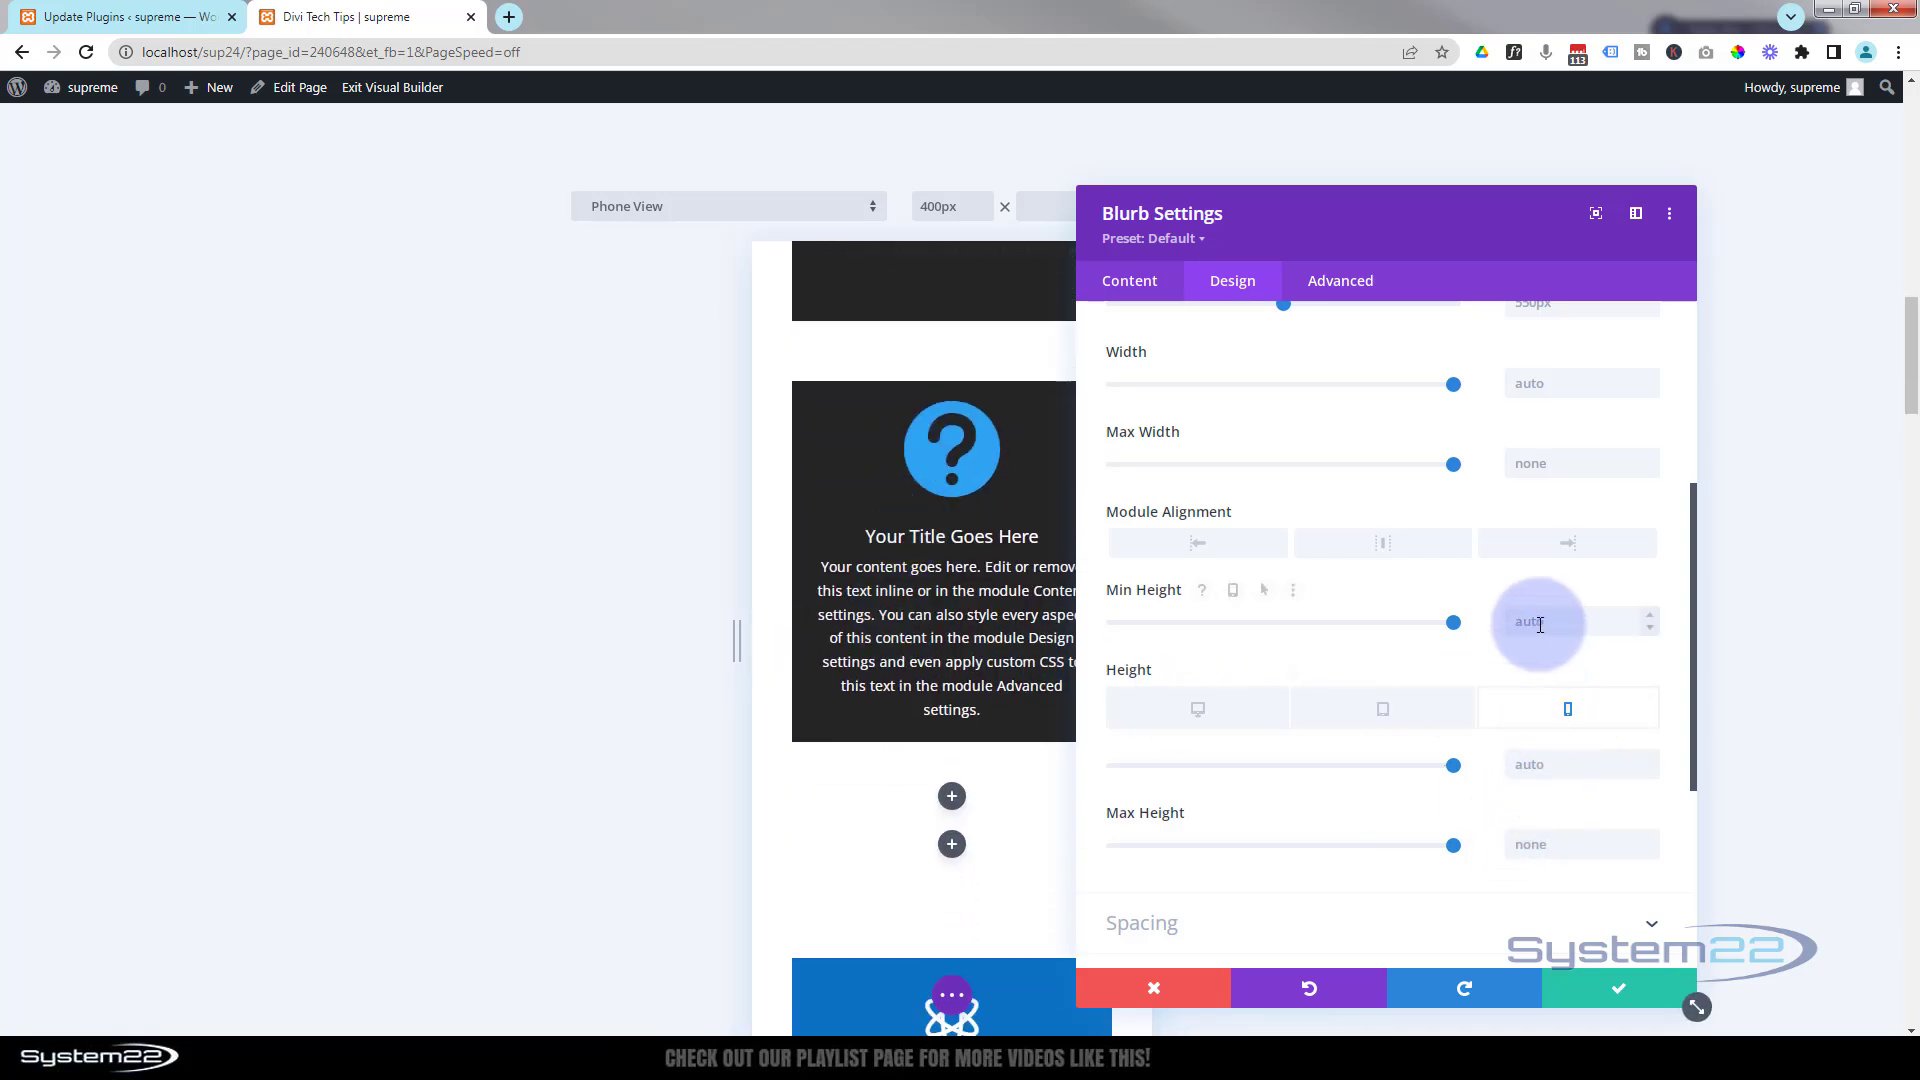
{"action": "left_click", "coordinate": [1531, 762]}
{"action": "type", "text": "400"}
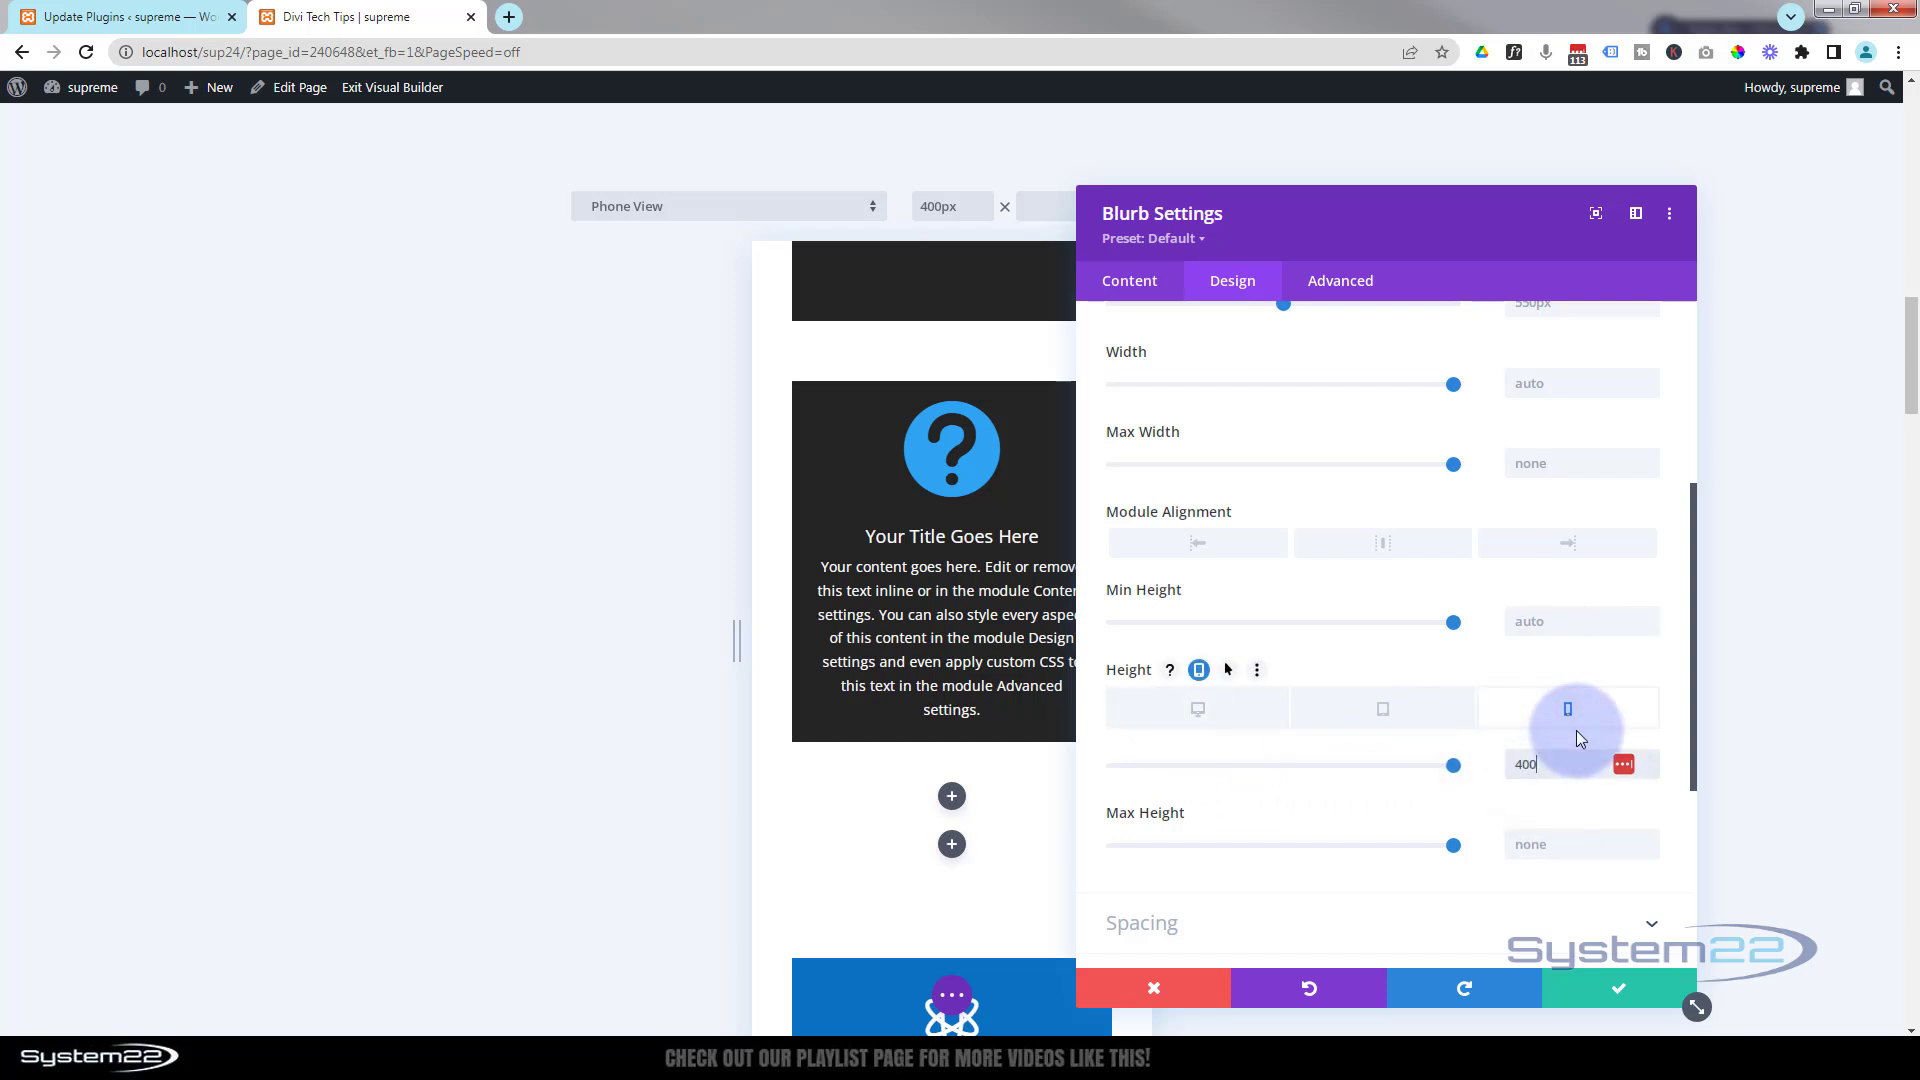
{"action": "left_click", "coordinate": [1576, 730]}
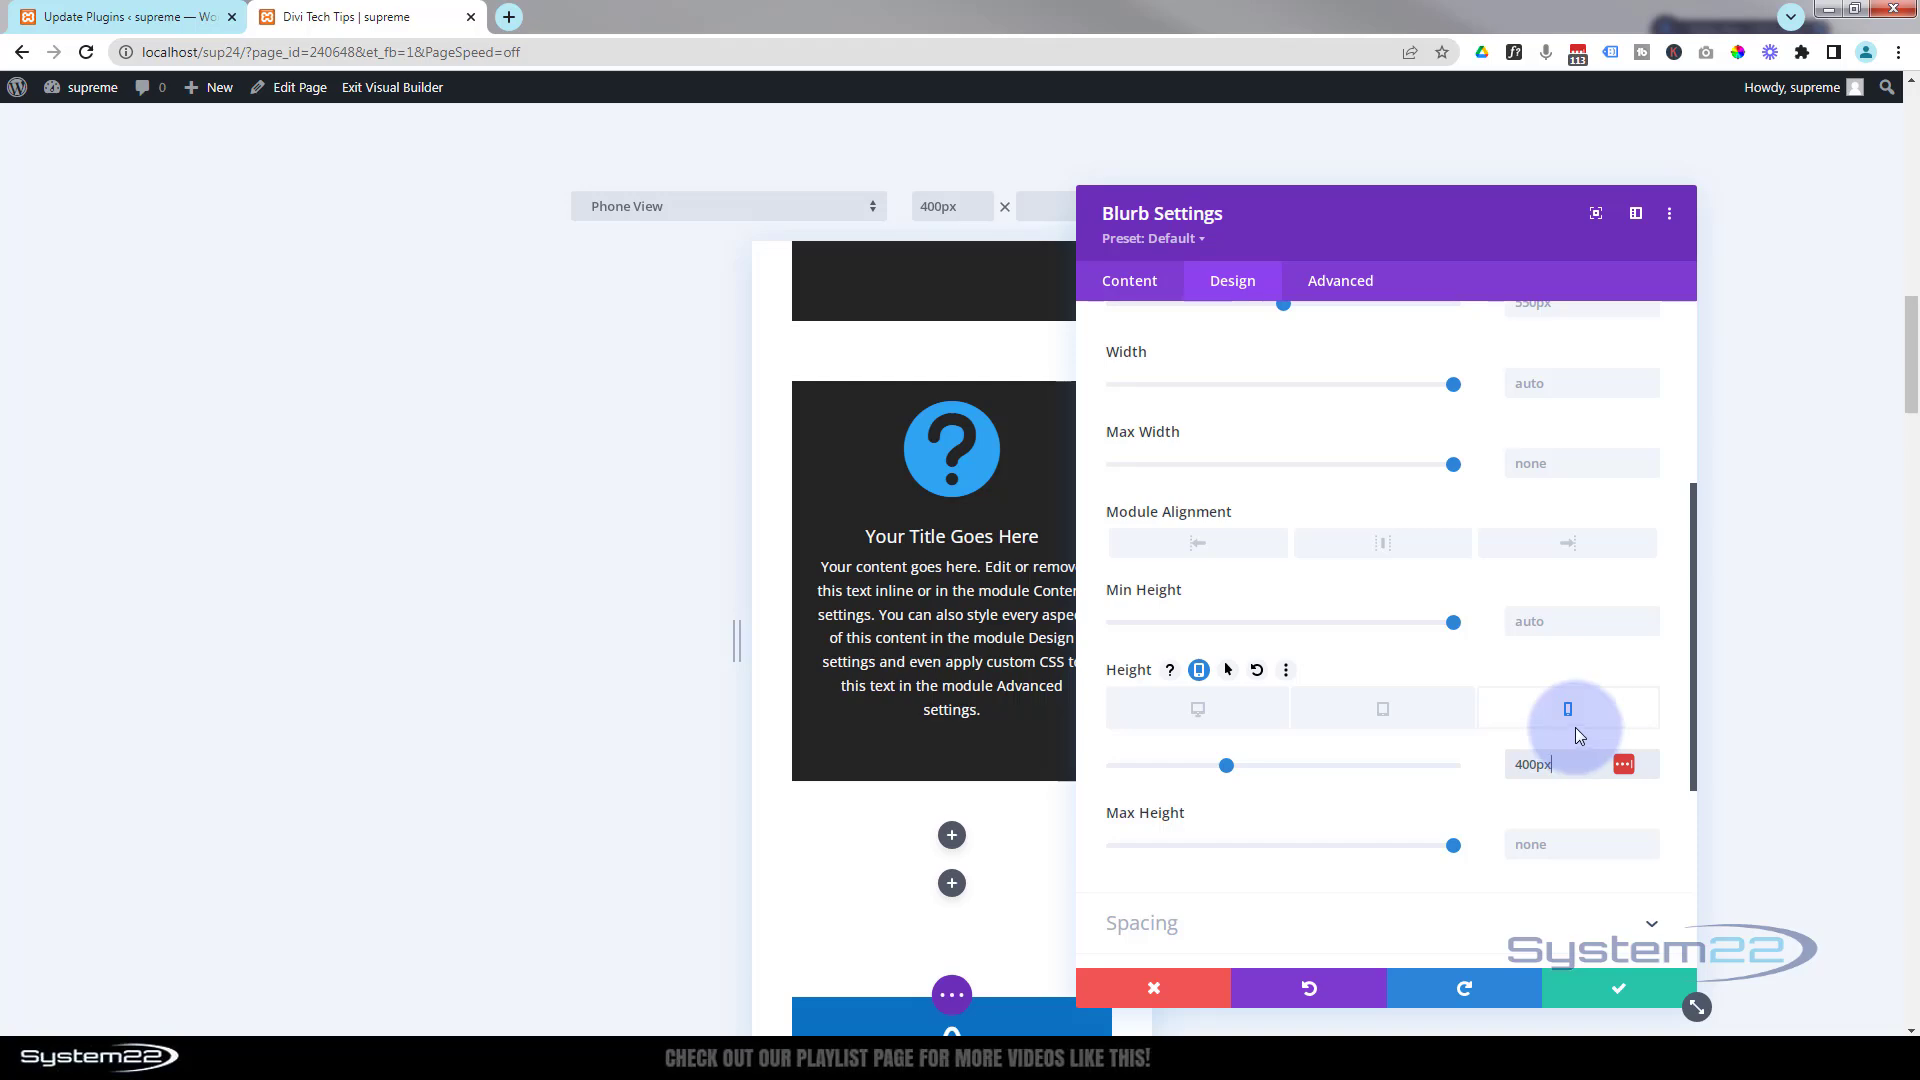
{"action": "left_click", "coordinate": [1199, 712]}
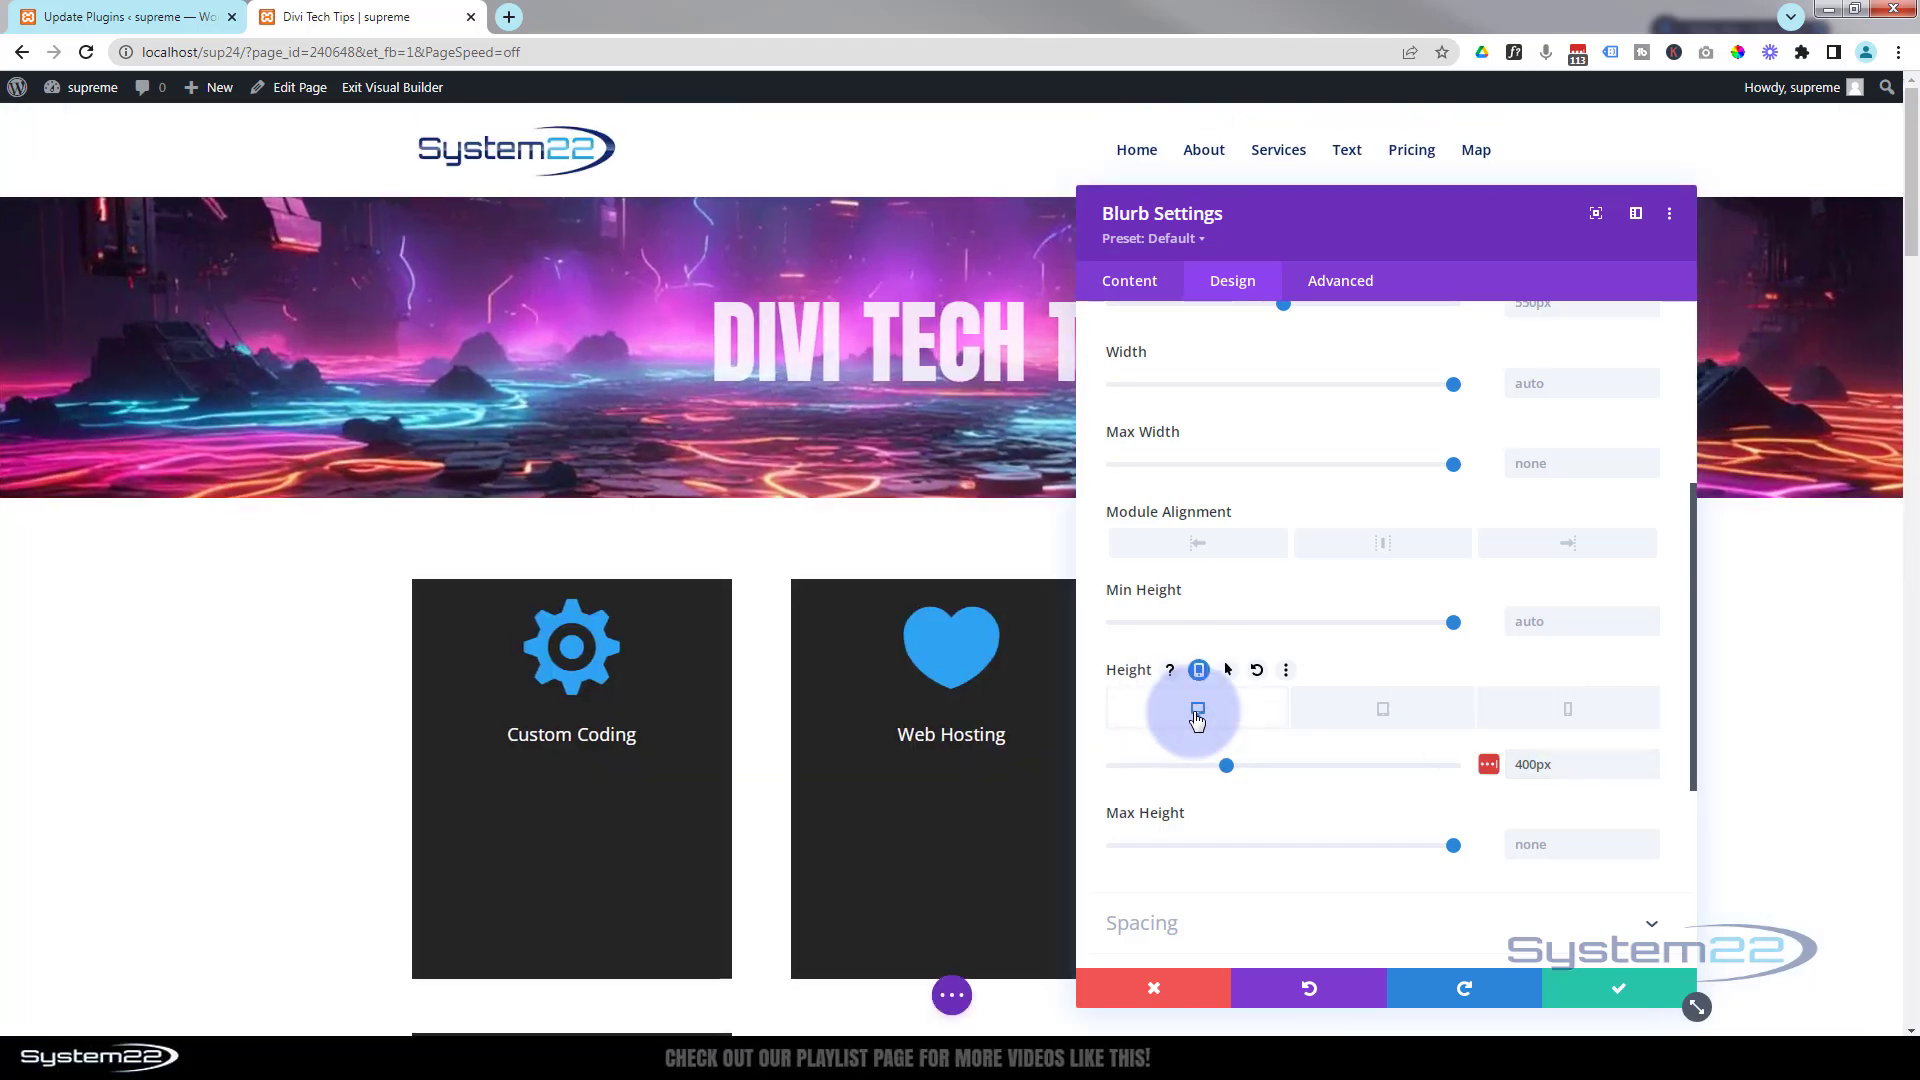
{"action": "scroll", "coordinate": [1004, 719], "scroll_direction": "down", "scroll_amount": 4}
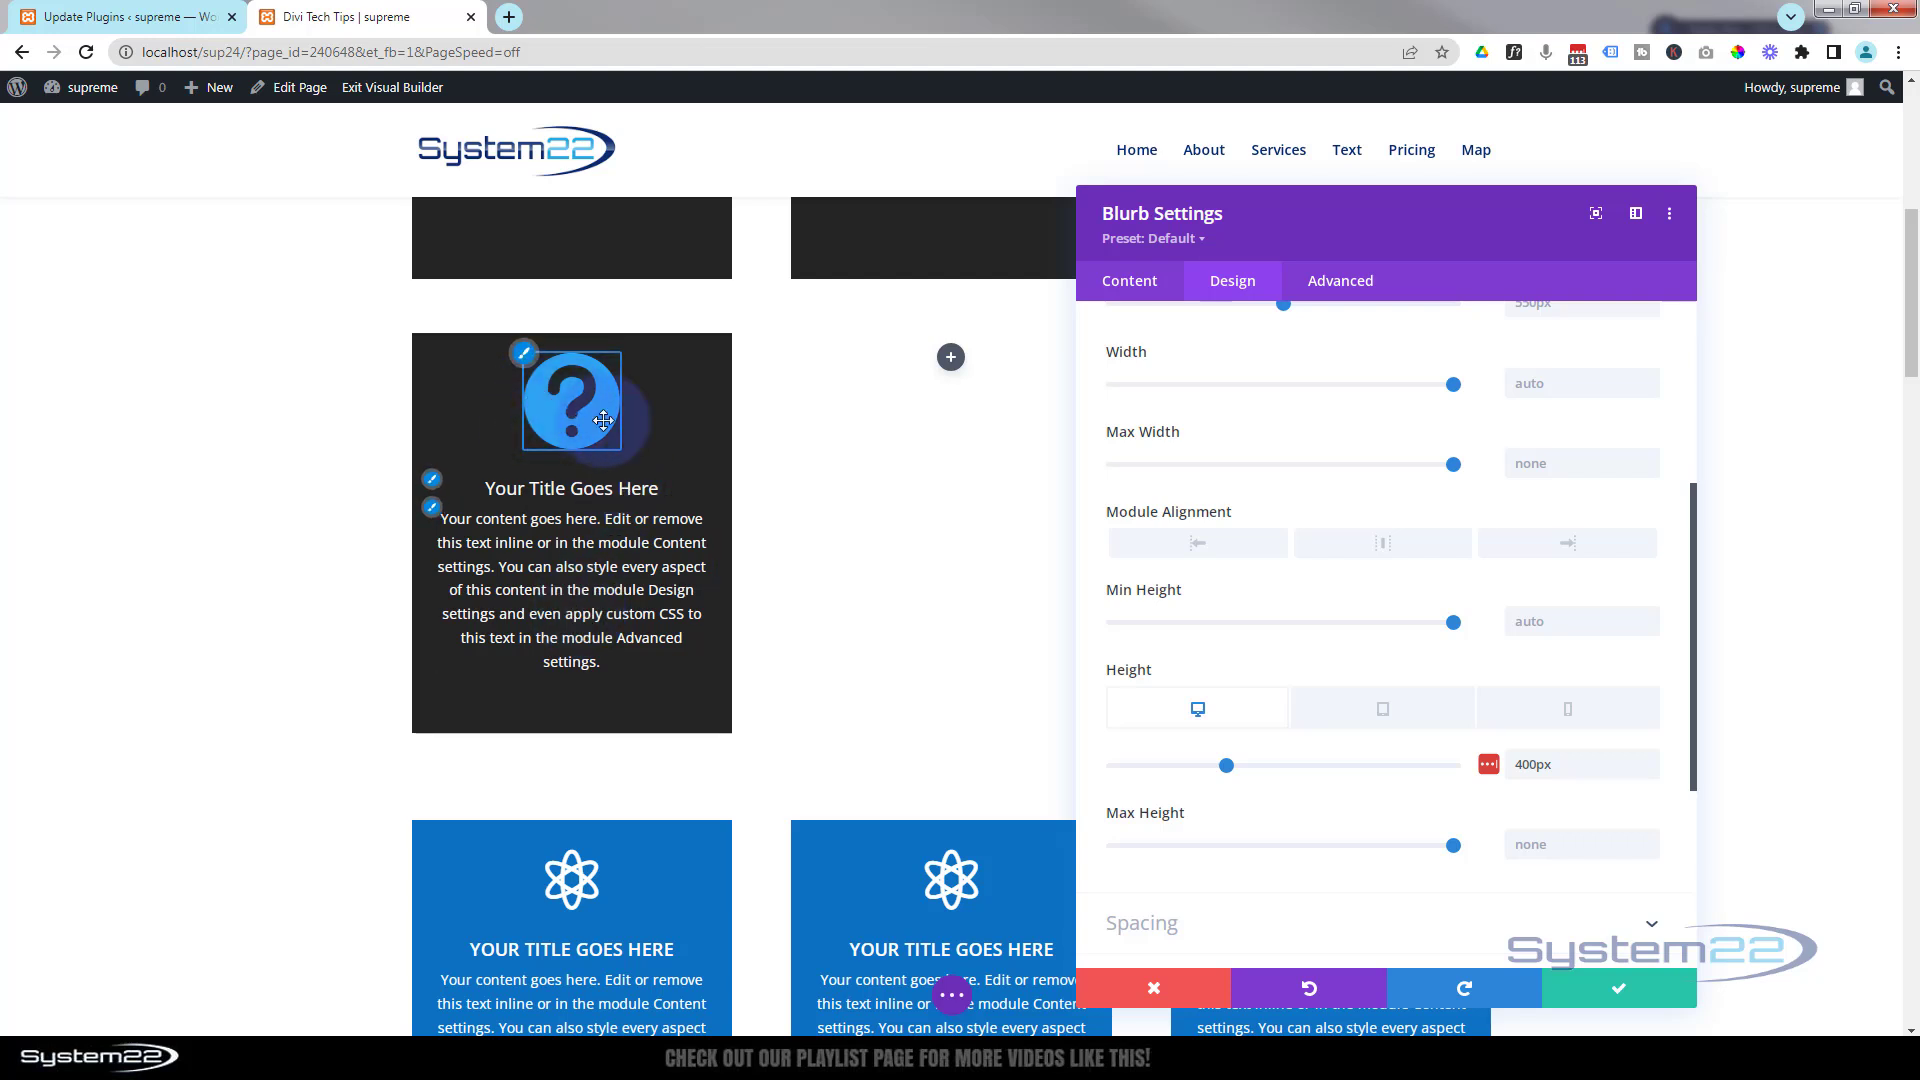
Step: Accept the blurb settings, save the page as a draft and exit the visual builder
{"action": "left_click", "coordinate": [577, 305]}
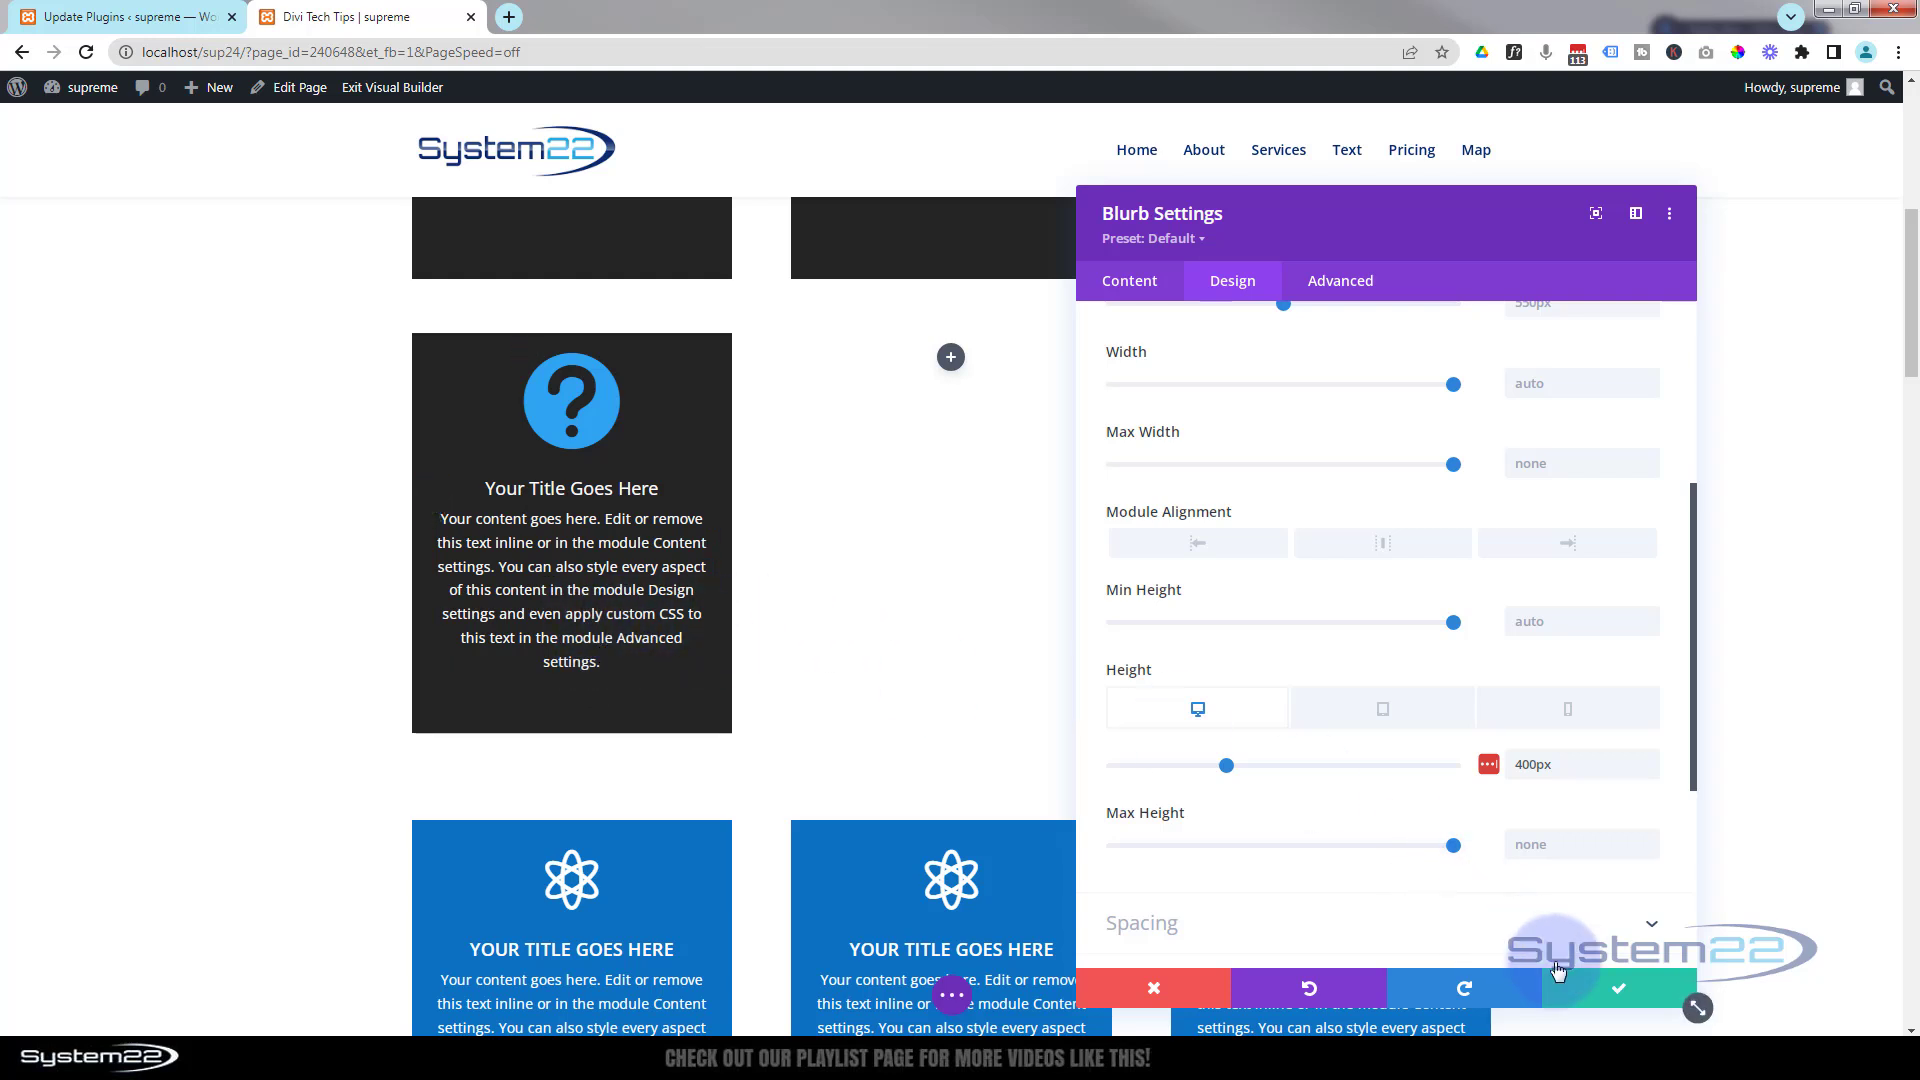
{"action": "left_click", "coordinate": [1610, 993]}
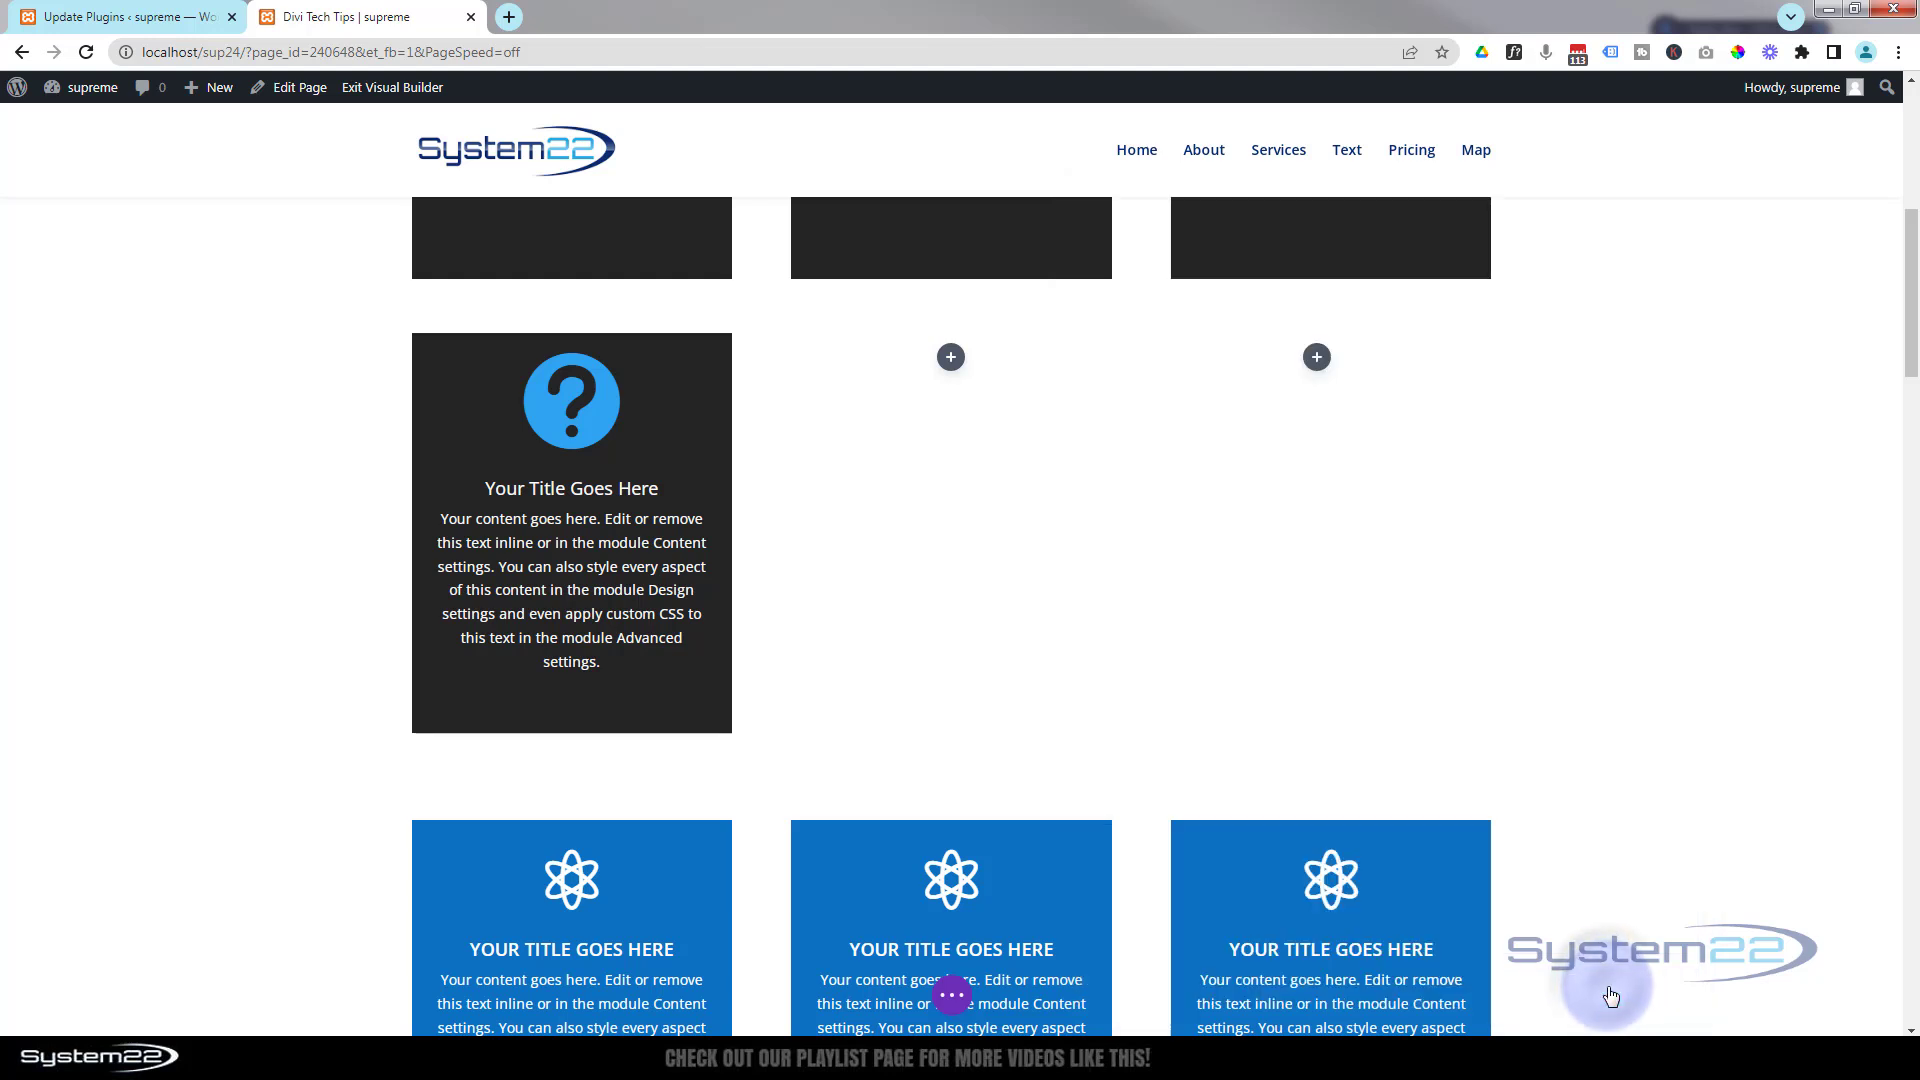
{"action": "left_click", "coordinate": [952, 996]}
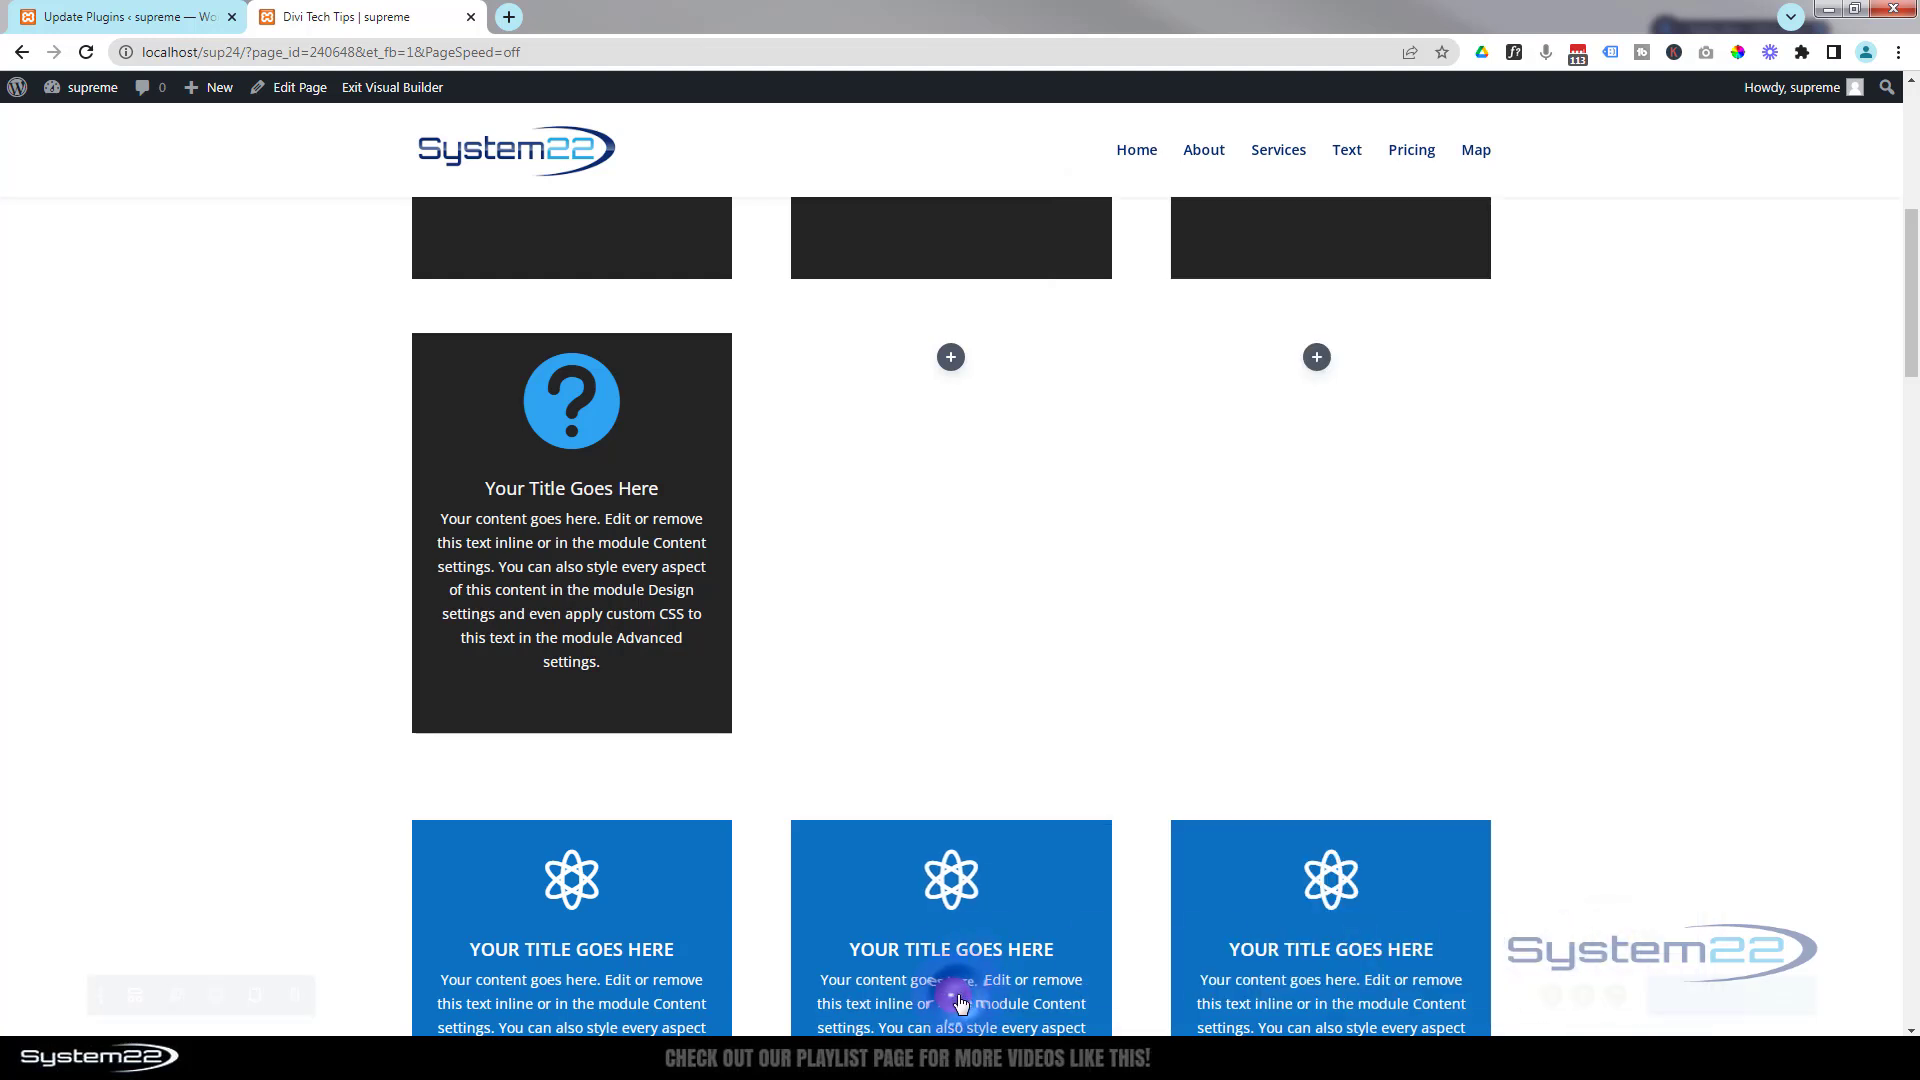
{"action": "left_click", "coordinate": [1752, 995]}
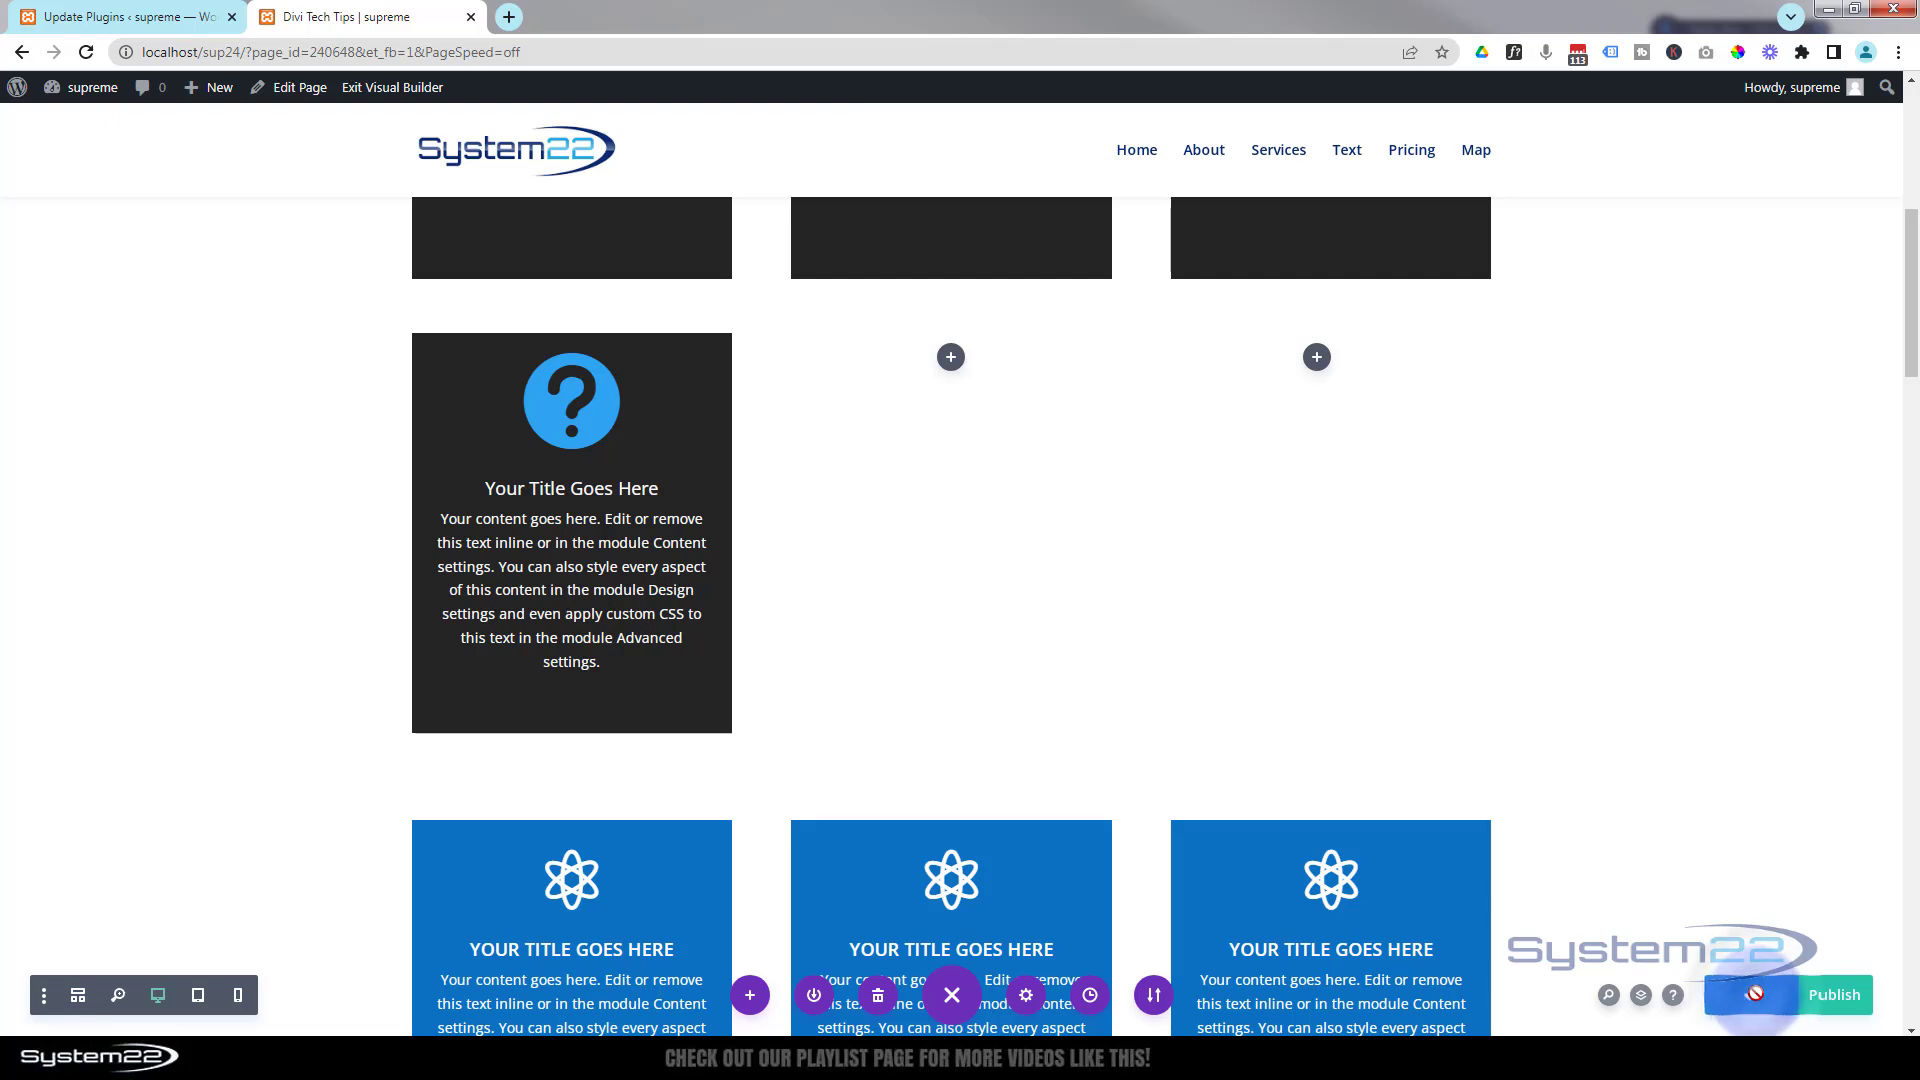
{"action": "left_click", "coordinate": [410, 92]}
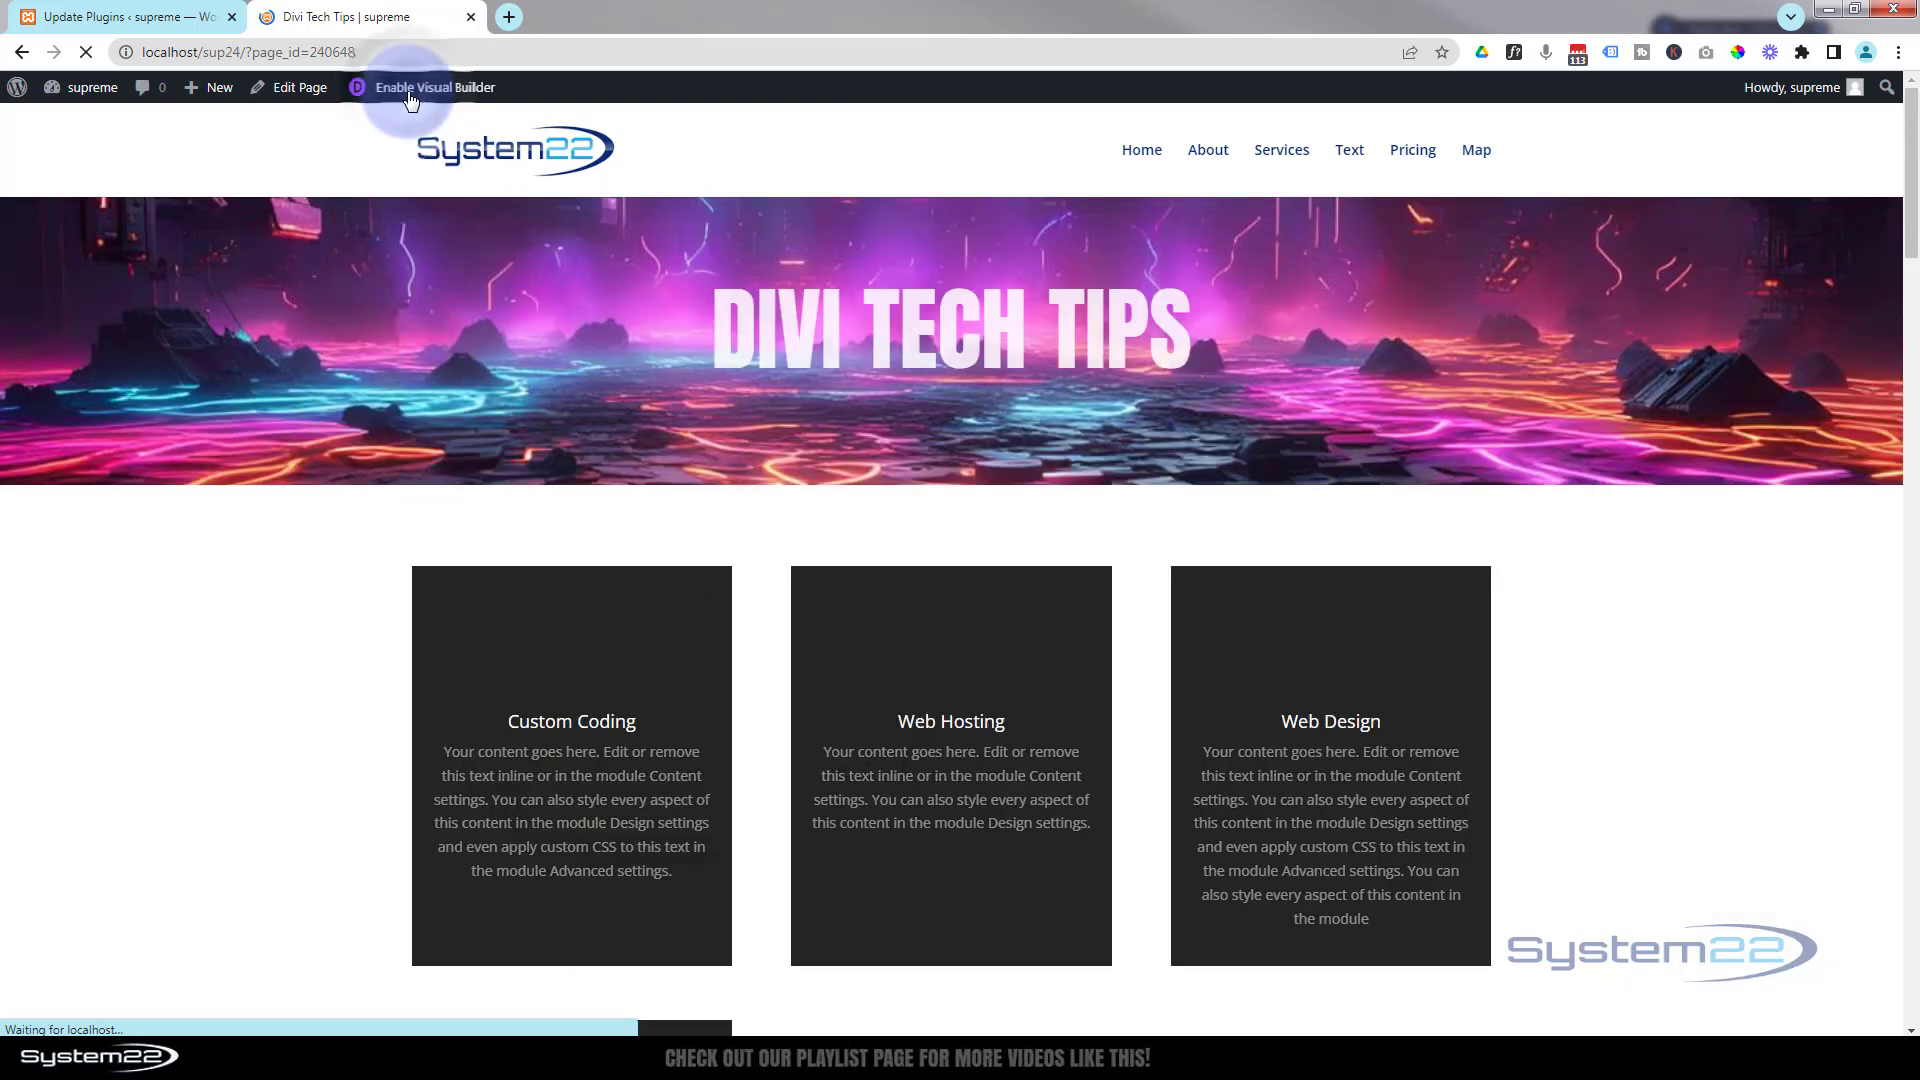
Step: Inspect the question mark icon's HTML on the live page and select its et-pb-icon class name, then close the inspector
{"action": "scroll", "coordinate": [312, 582], "scroll_direction": "down", "scroll_amount": 6}
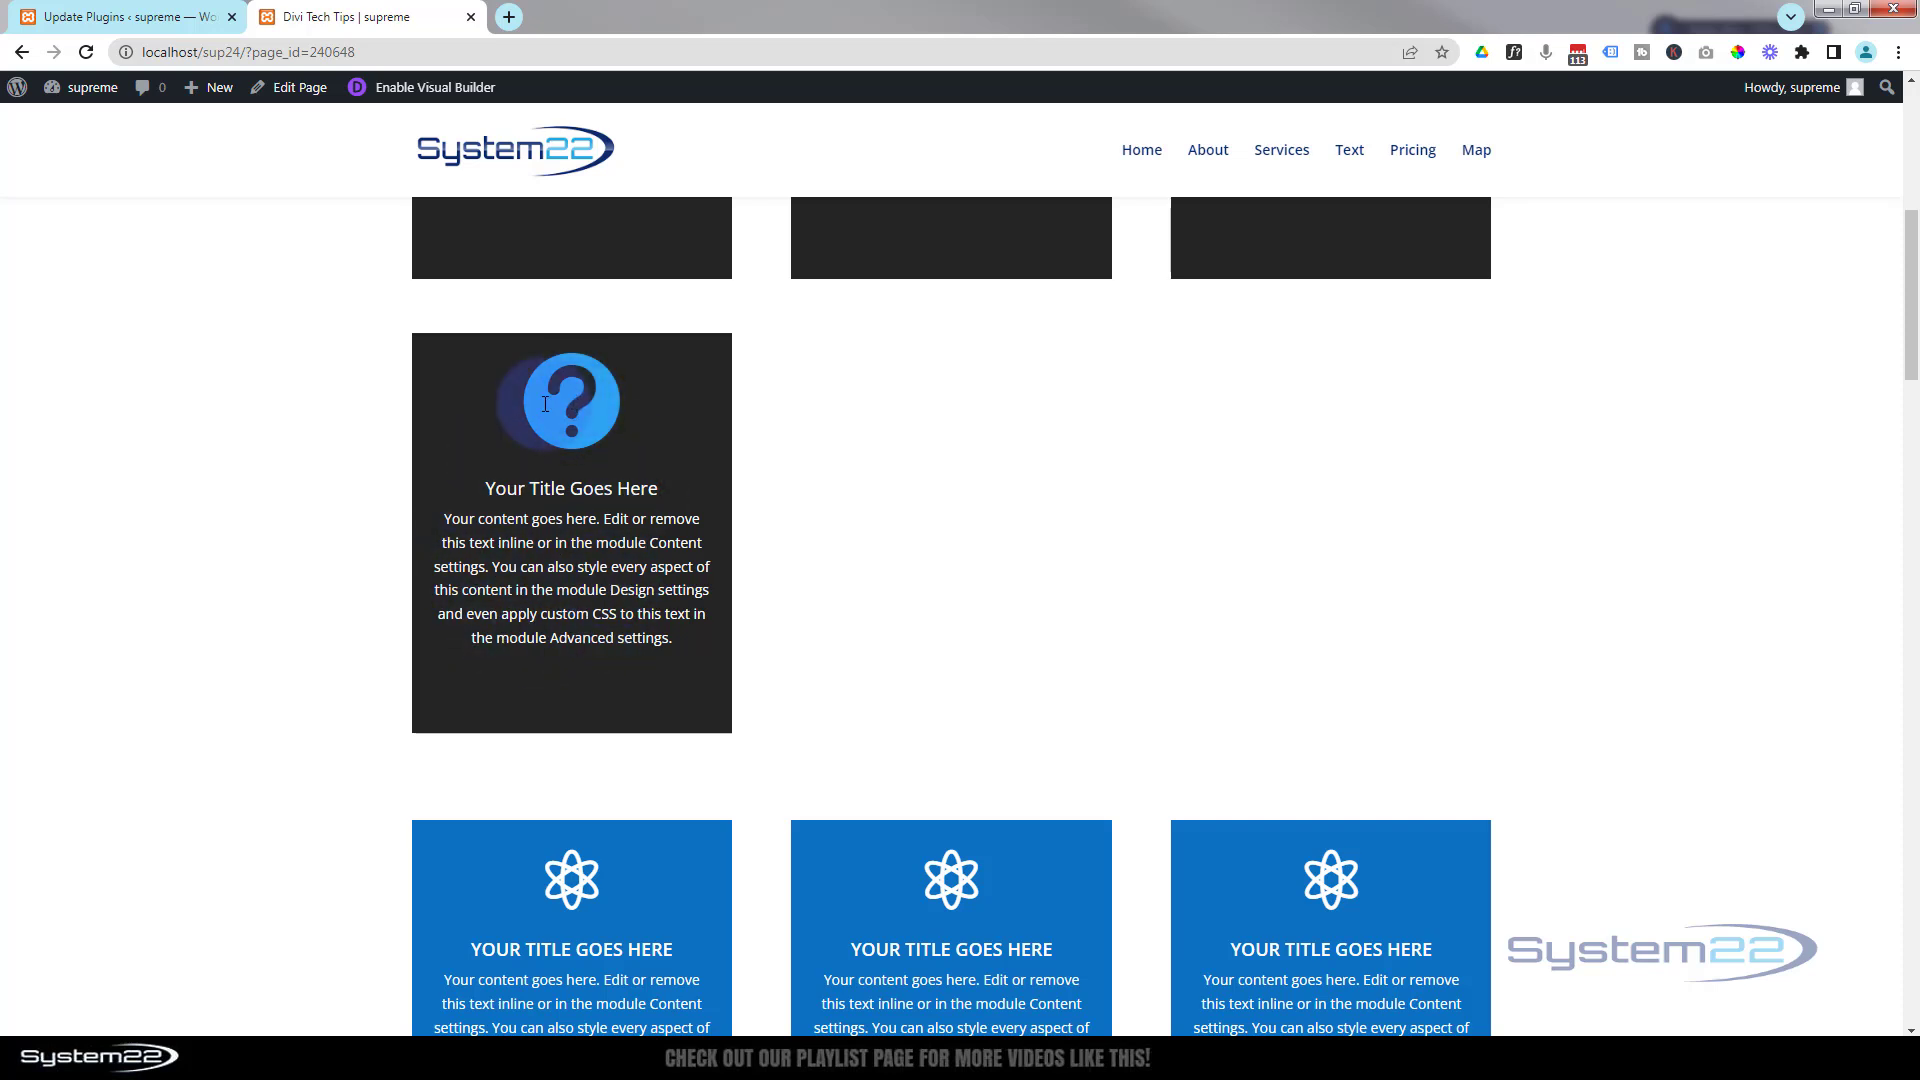
{"action": "right_click", "coordinate": [573, 392]}
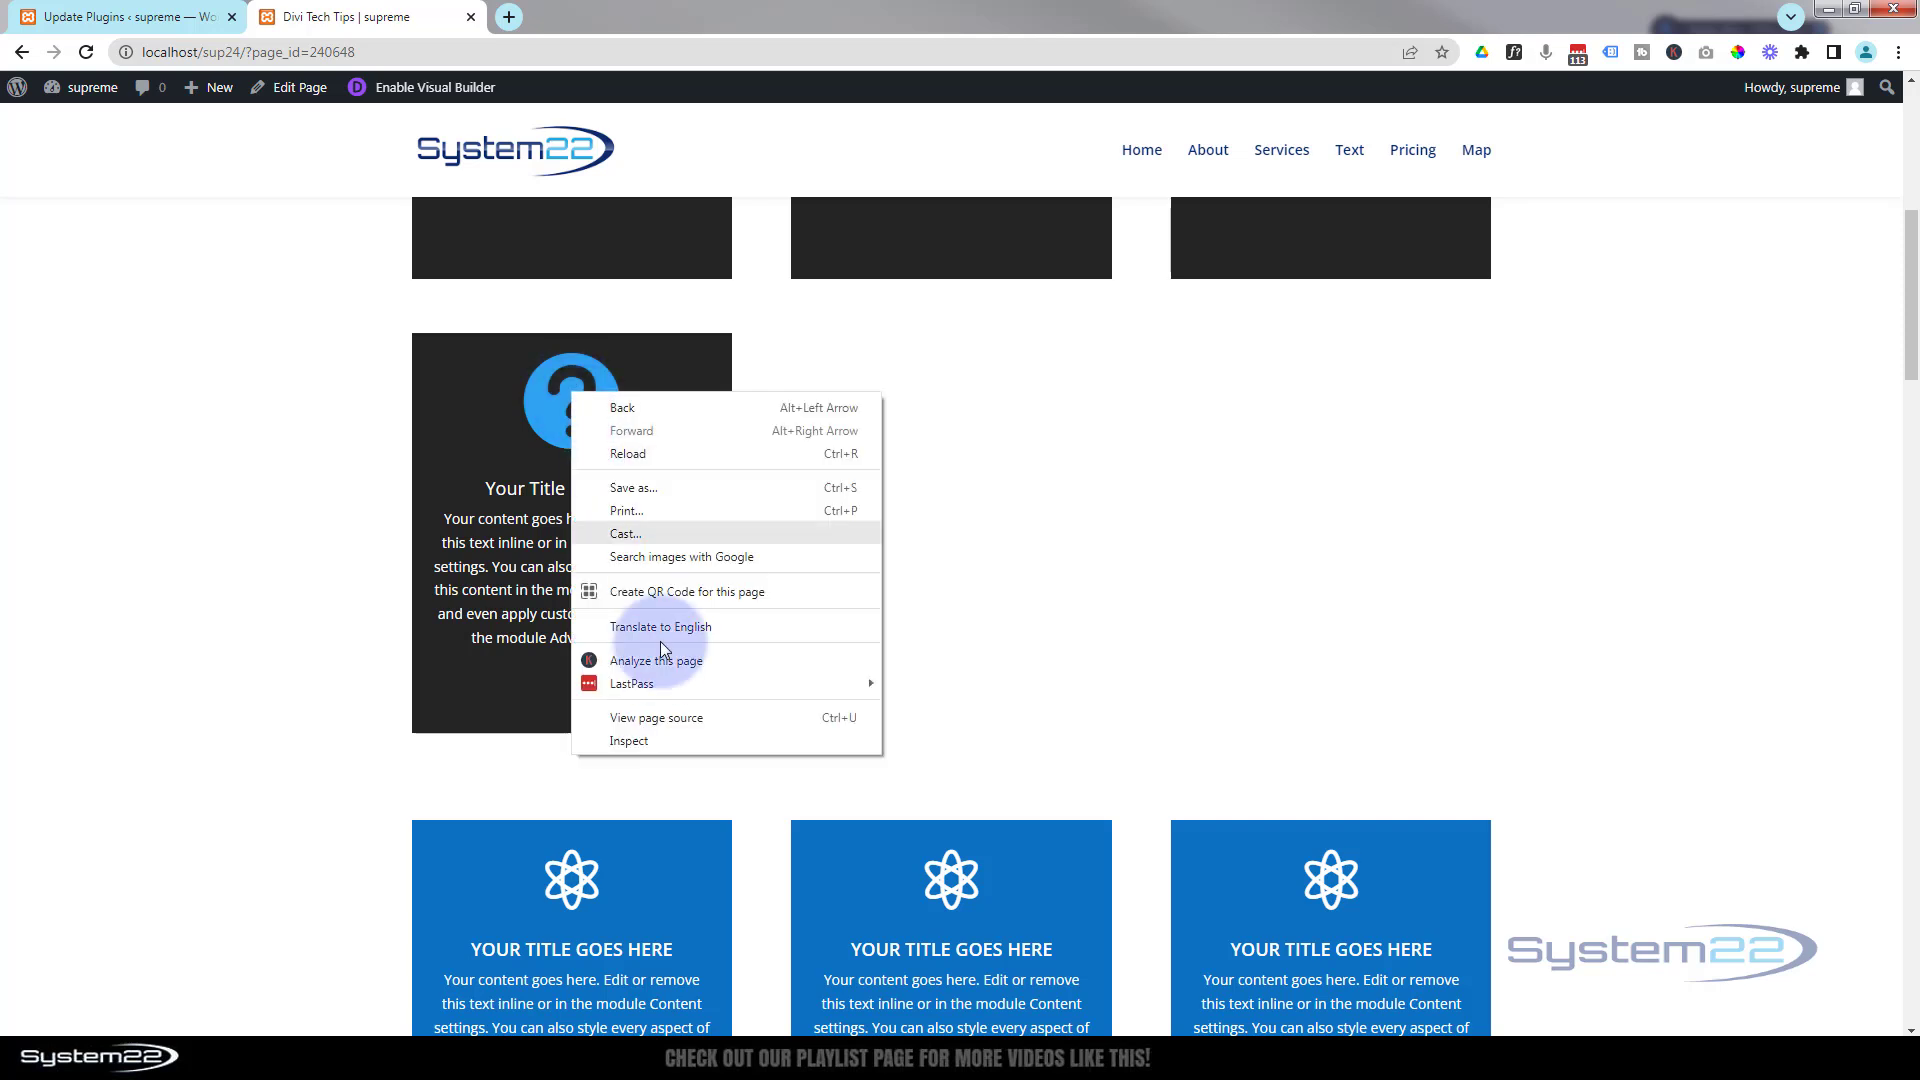
{"action": "left_click", "coordinate": [638, 740]}
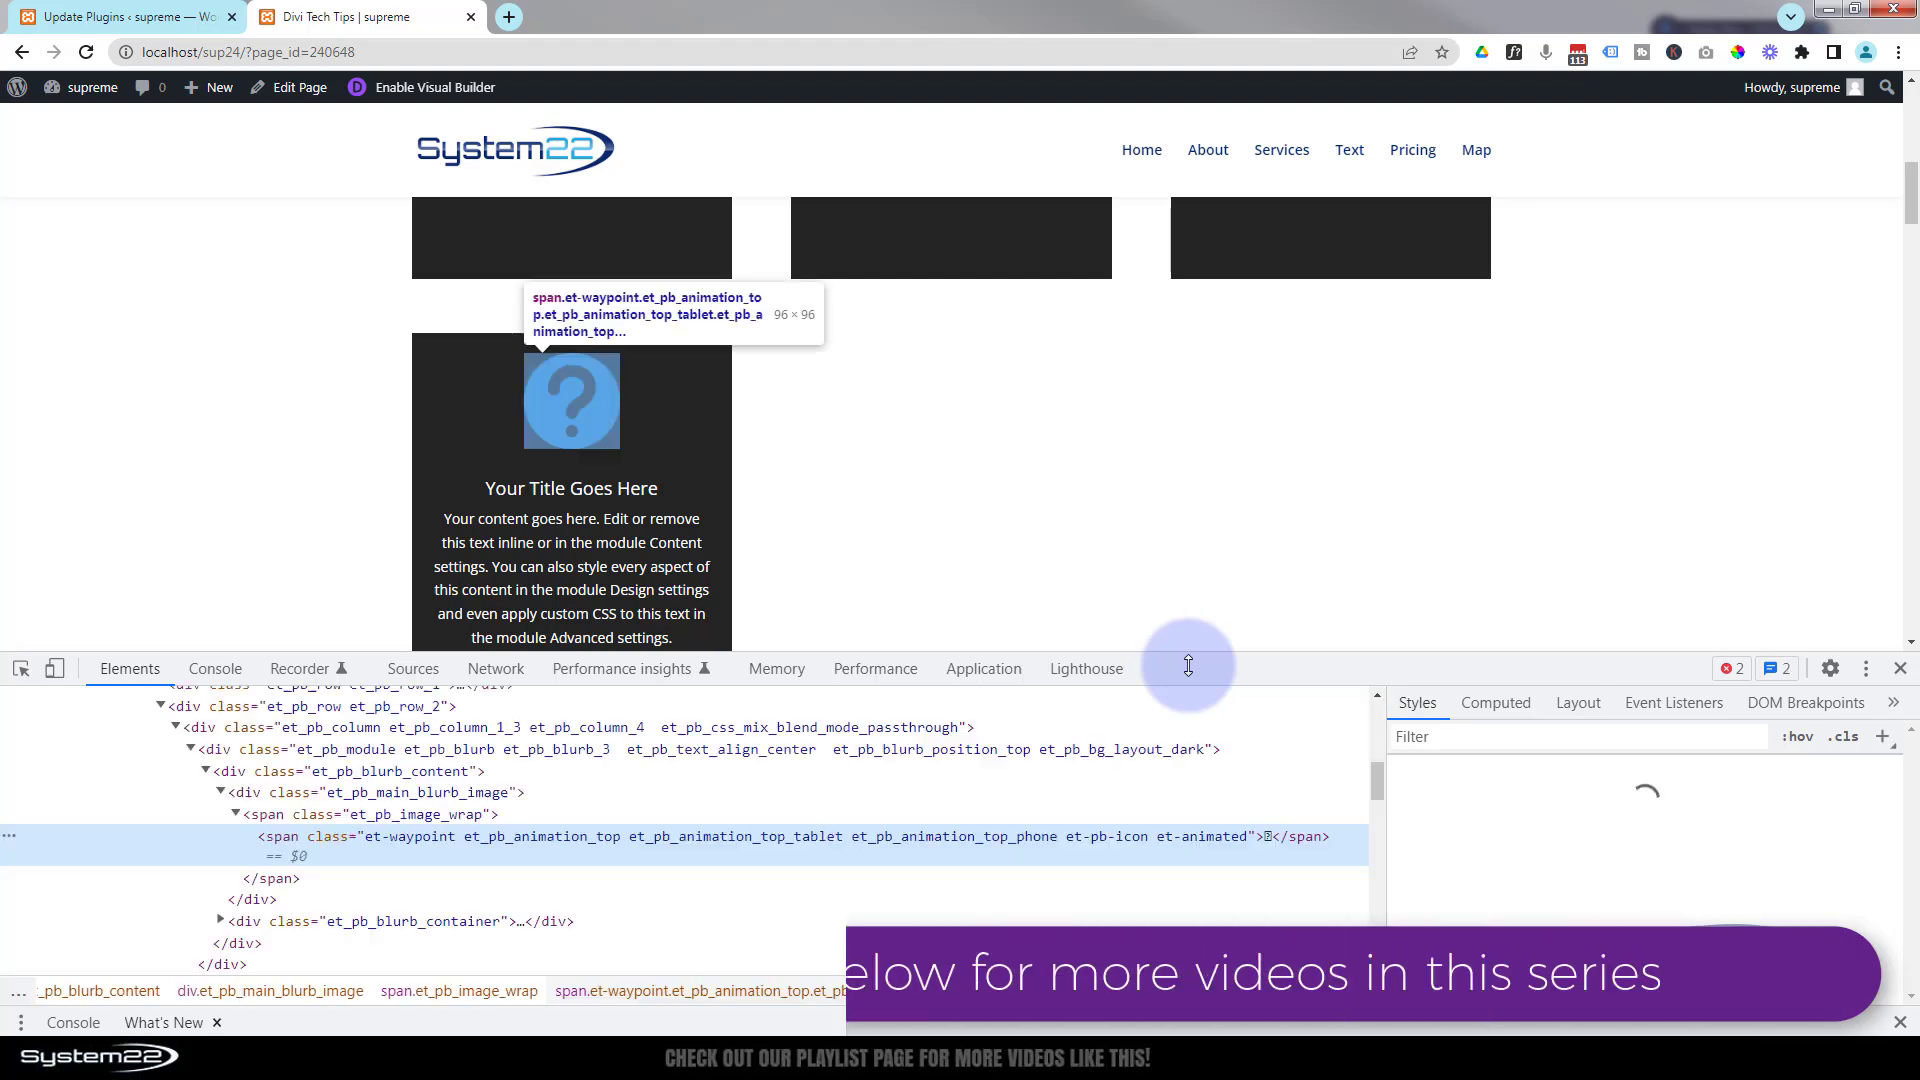
{"action": "left_click_drag", "start_coordinate": [1190, 665], "coordinate": [1193, 563]}
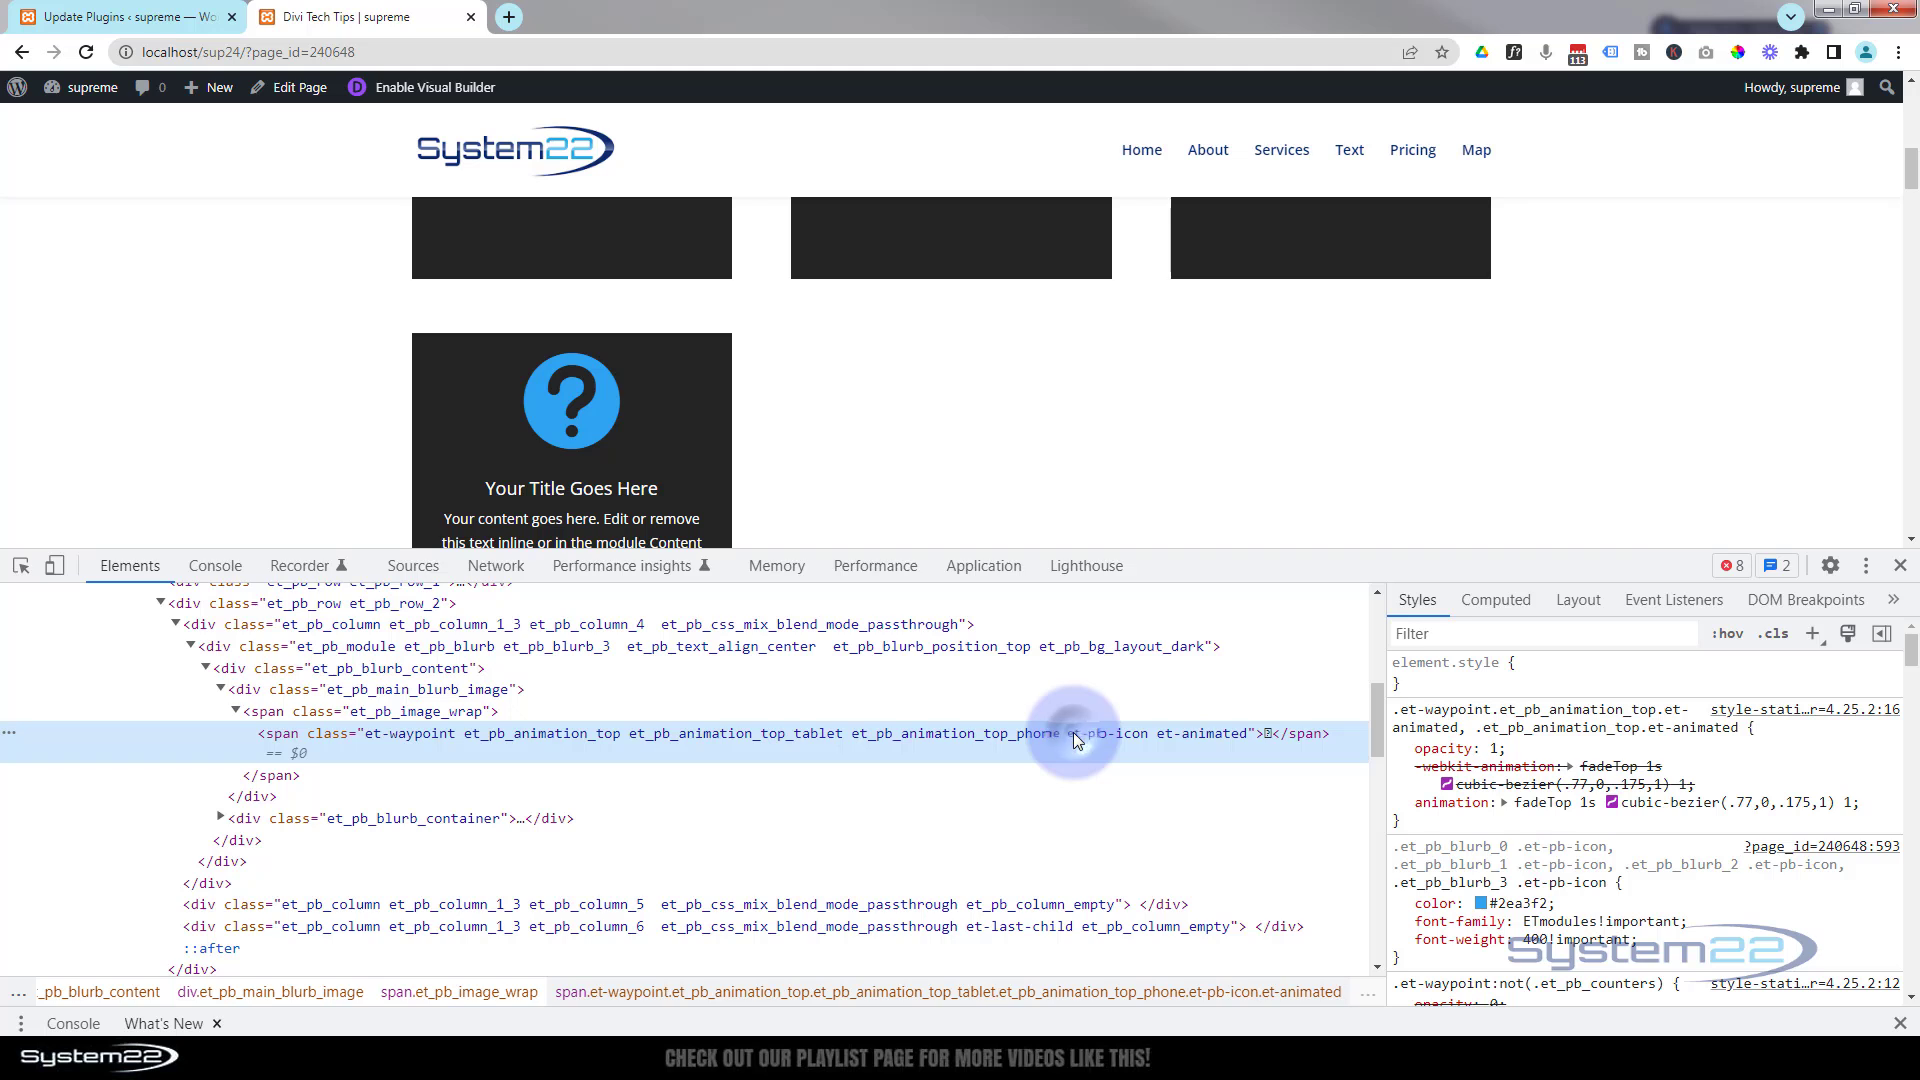
{"action": "double_click", "coordinate": [1072, 732]}
{"action": "left_click", "coordinate": [1066, 735]}
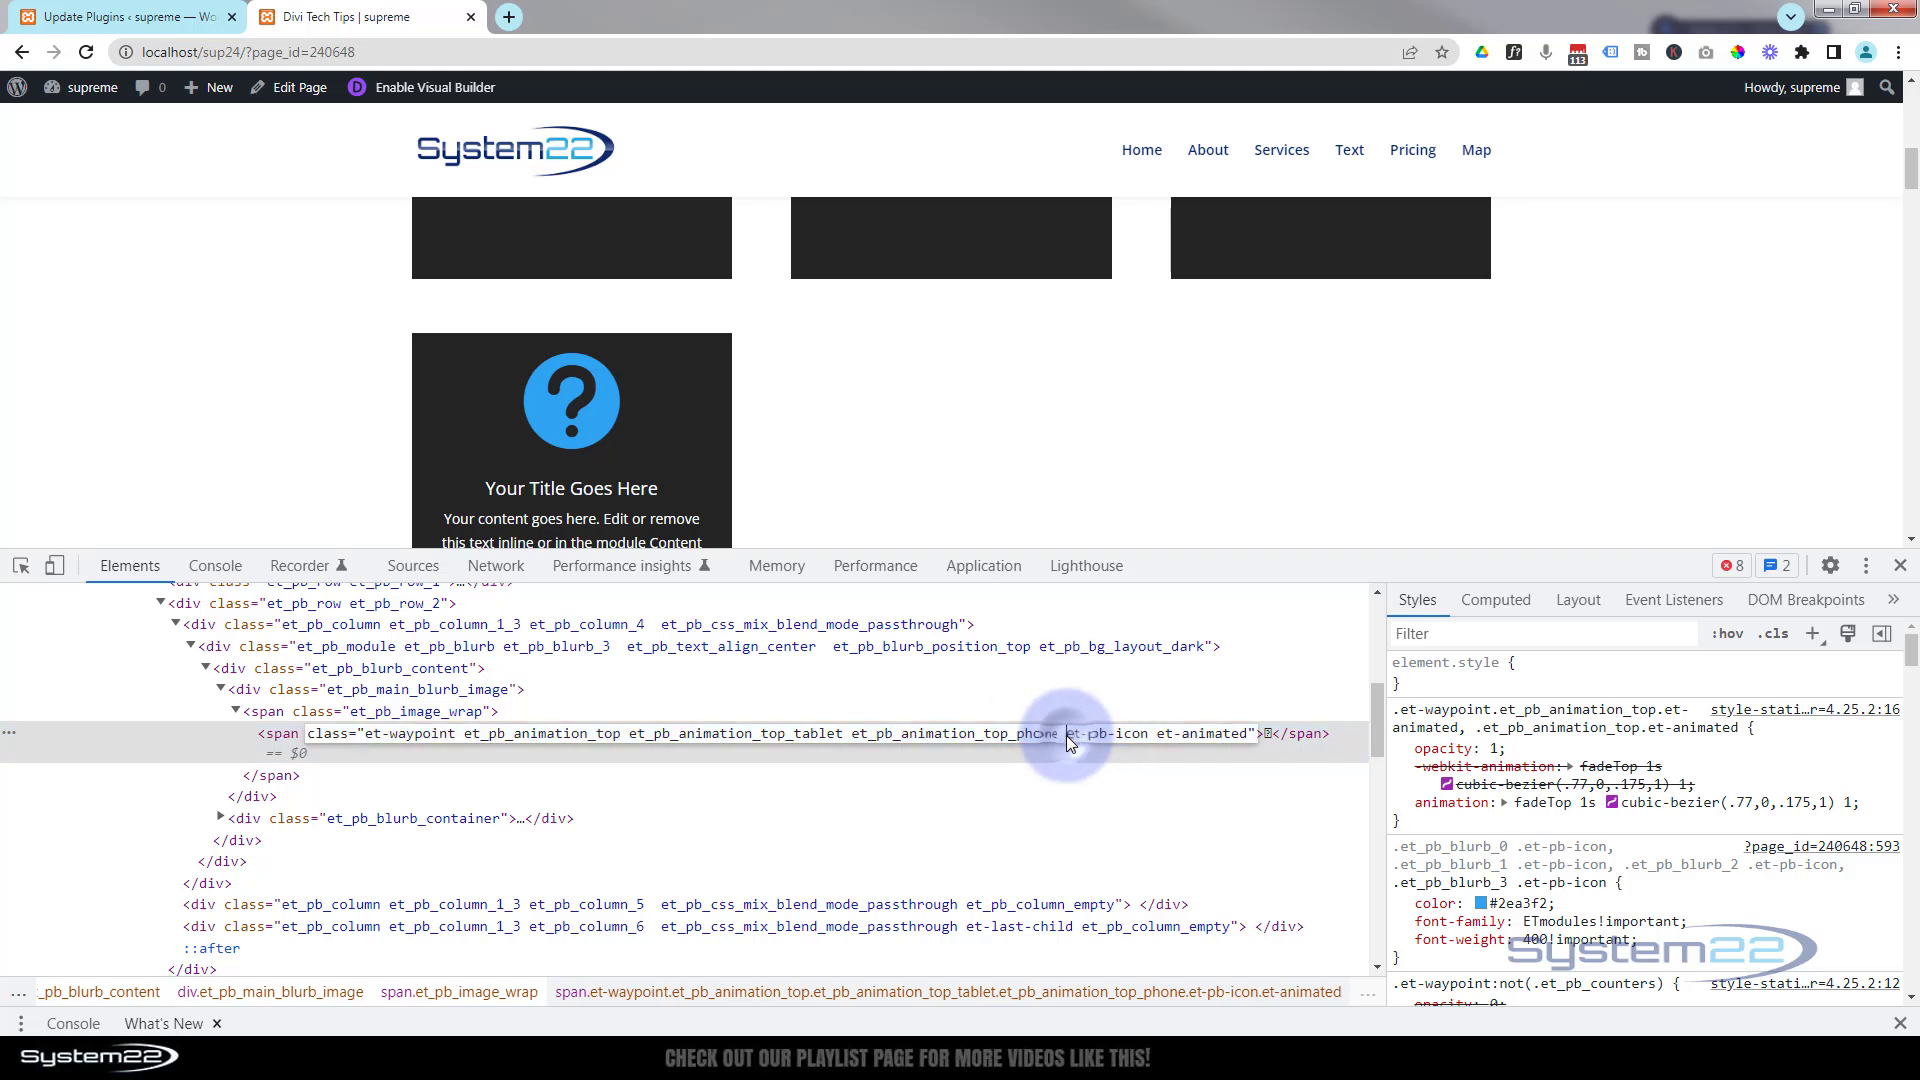
{"action": "left_click_drag", "start_coordinate": [1066, 735], "coordinate": [1130, 732]}
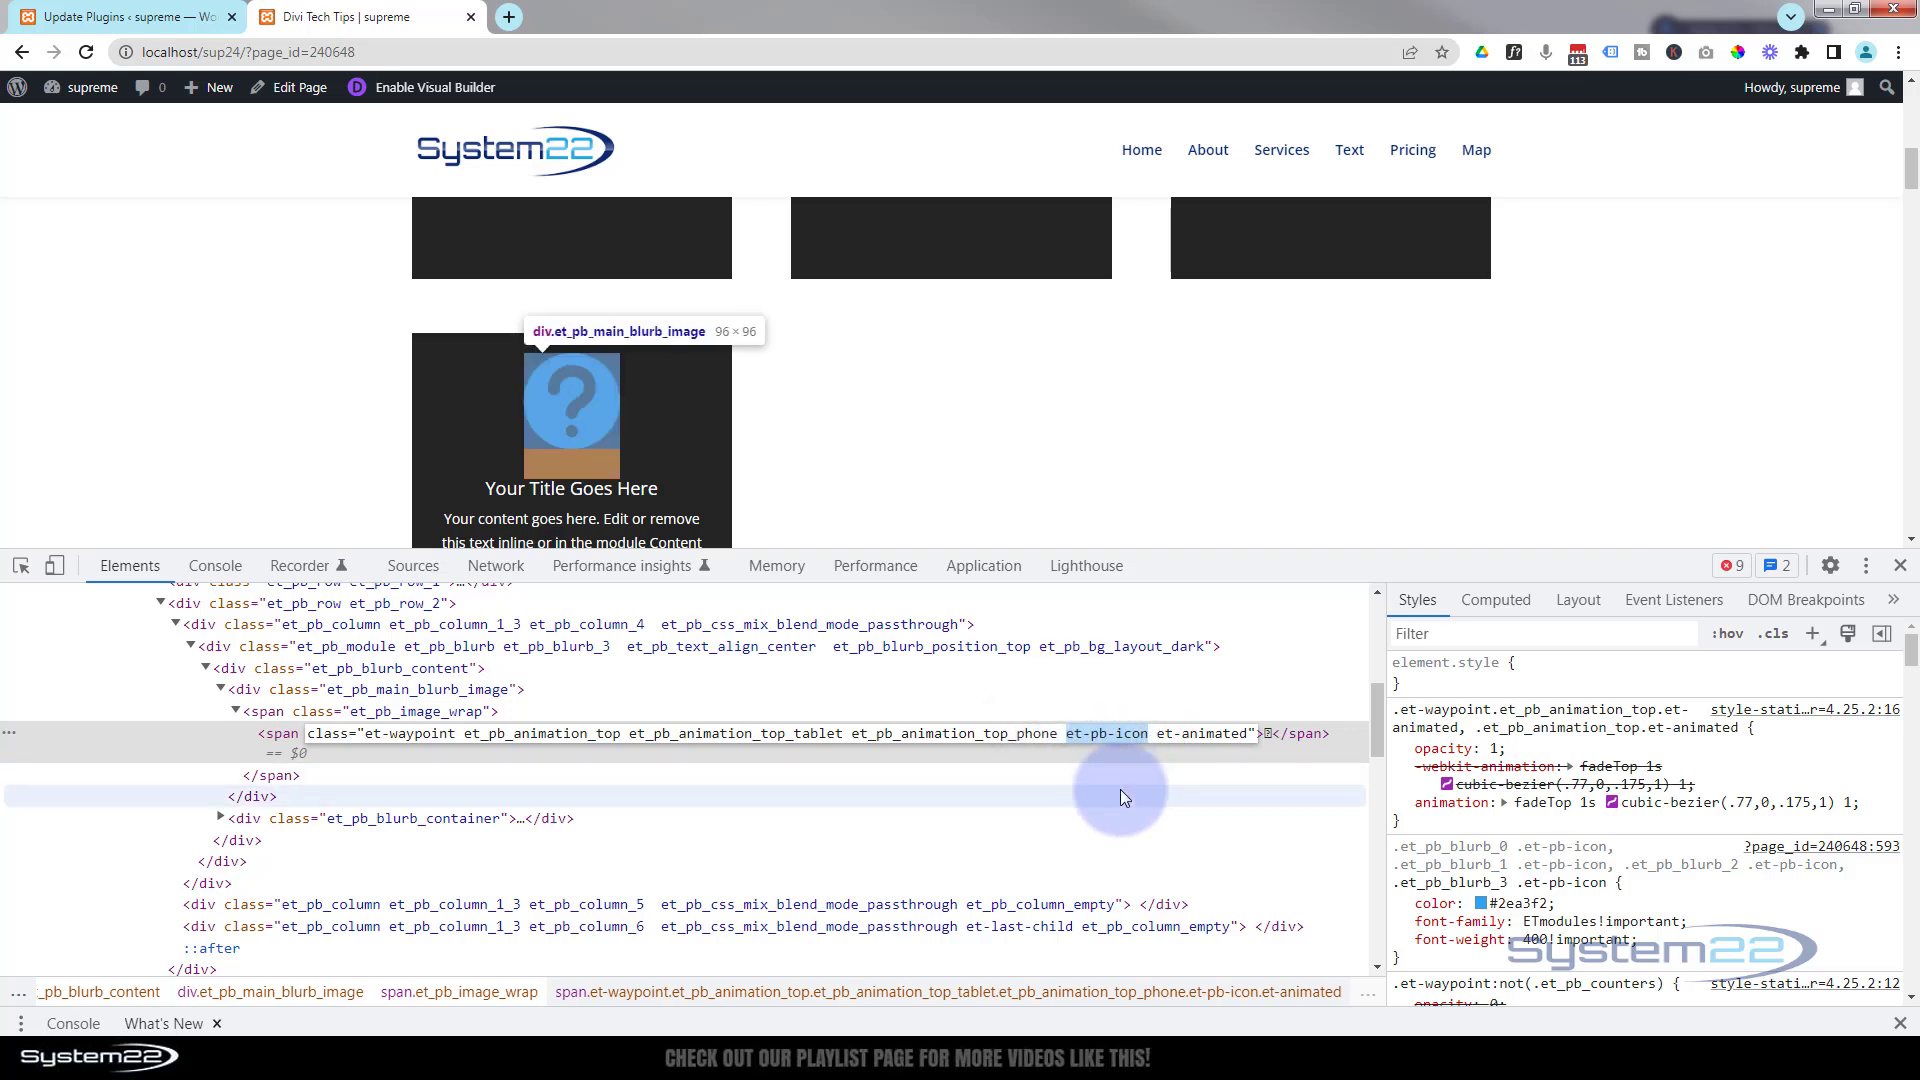
{"action": "left_click", "coordinate": [1898, 566]}
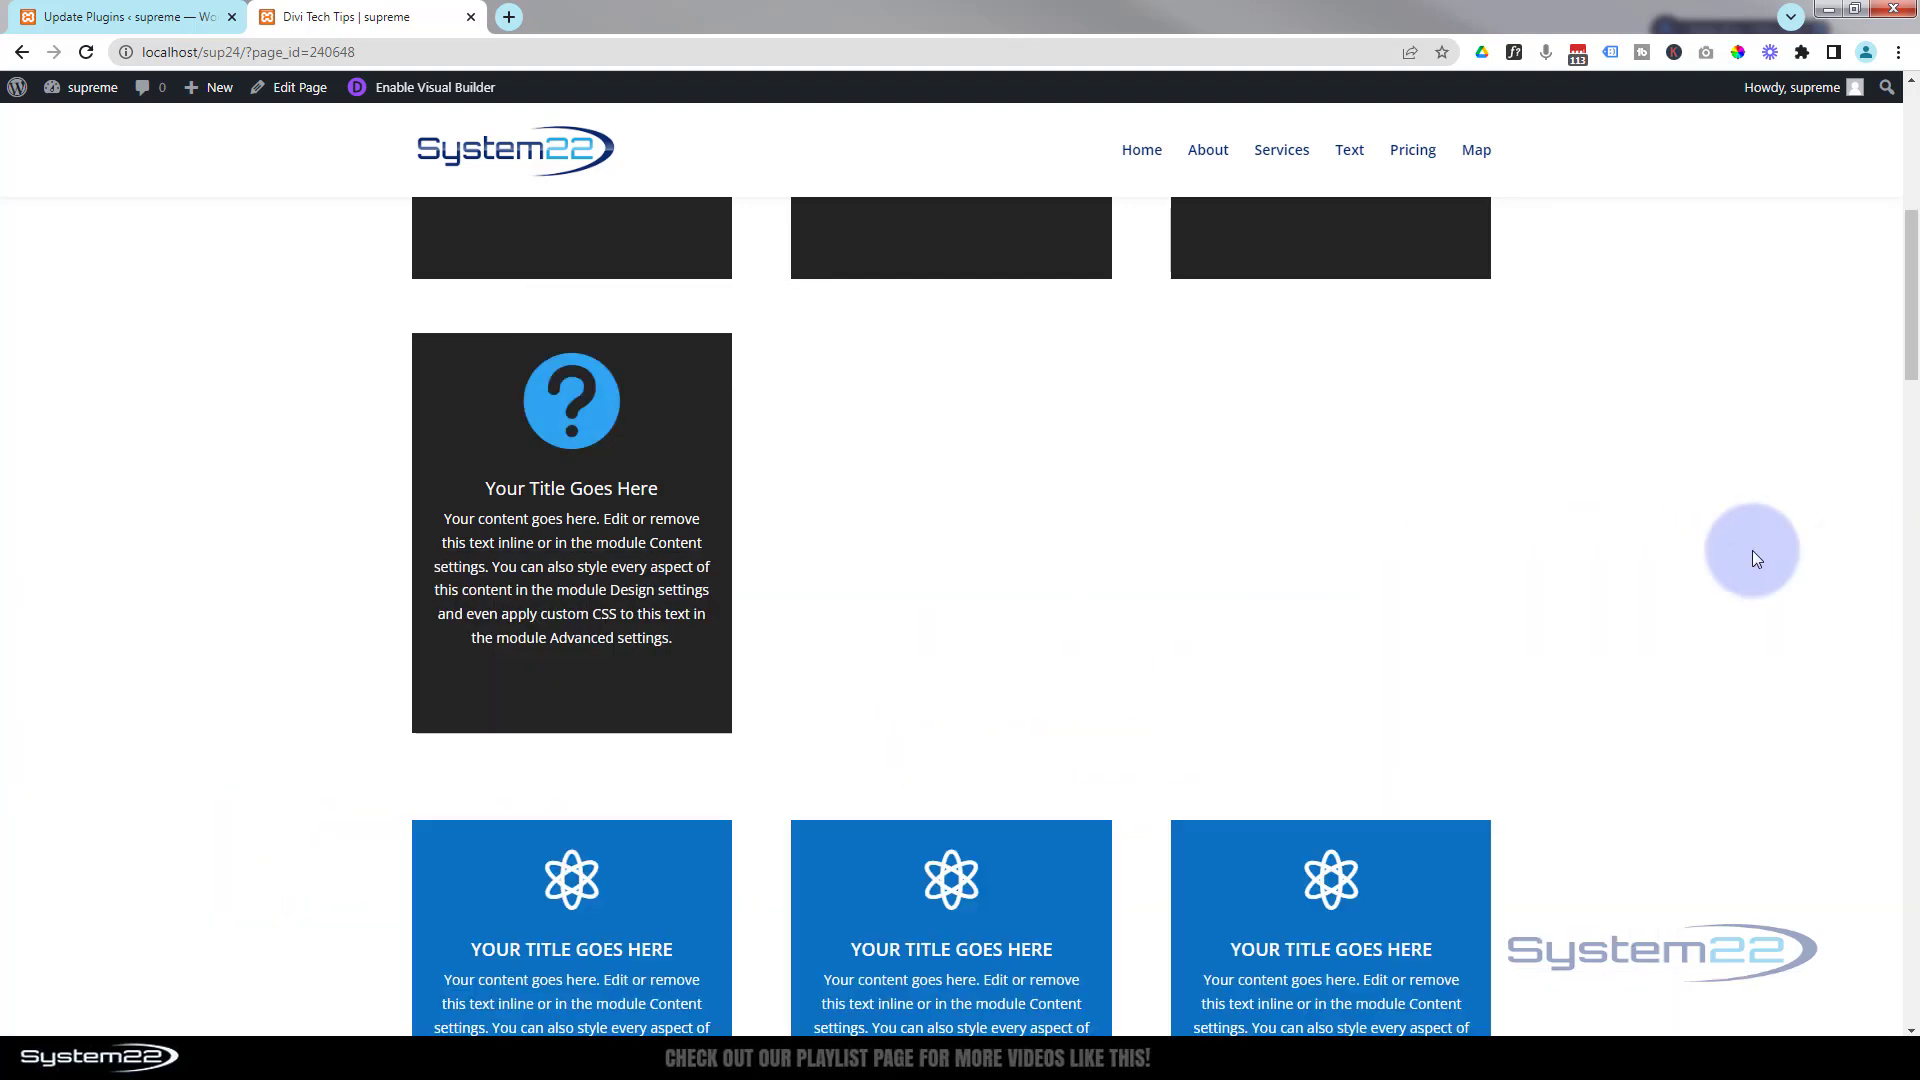
Step: Reopen the page in the visual builder and open the question mark blurb's free-form custom CSS
{"action": "left_click", "coordinate": [414, 92]}
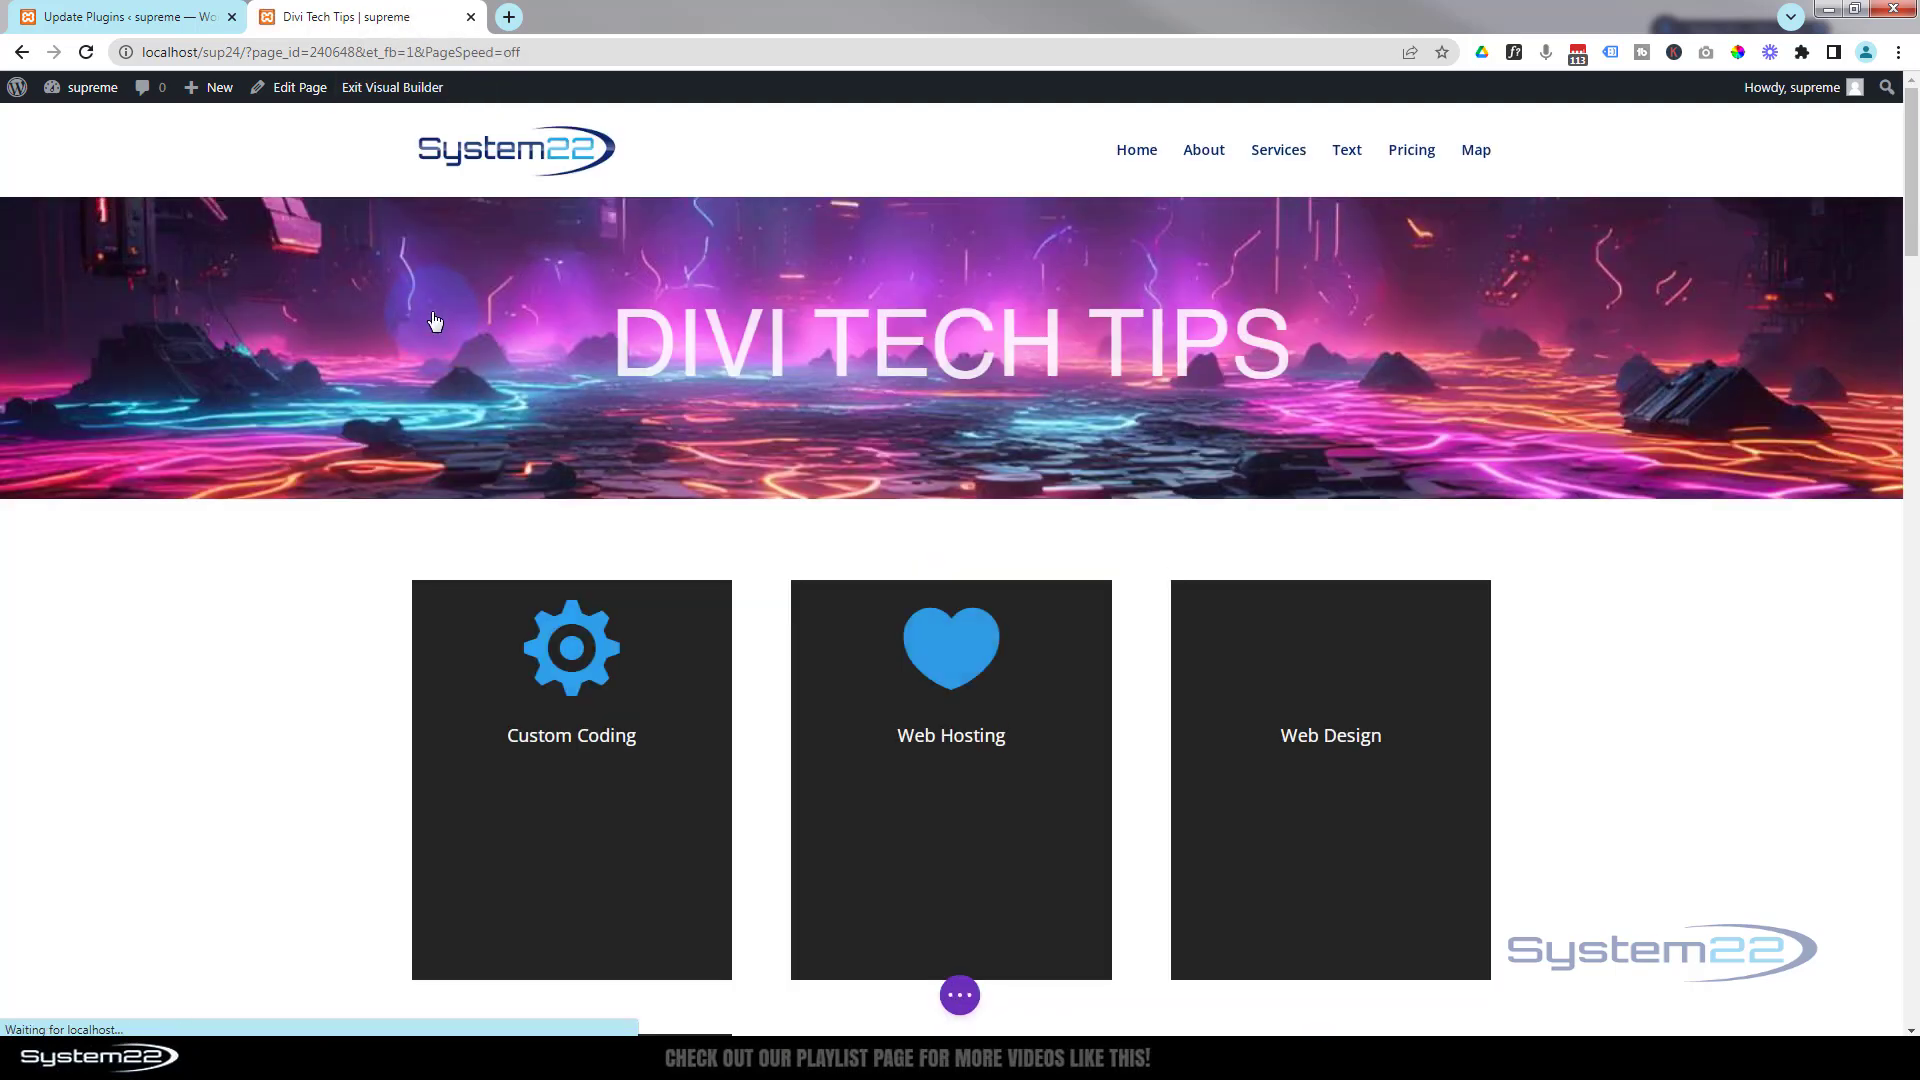
{"action": "scroll", "coordinate": [461, 424], "scroll_direction": "down", "scroll_amount": 2}
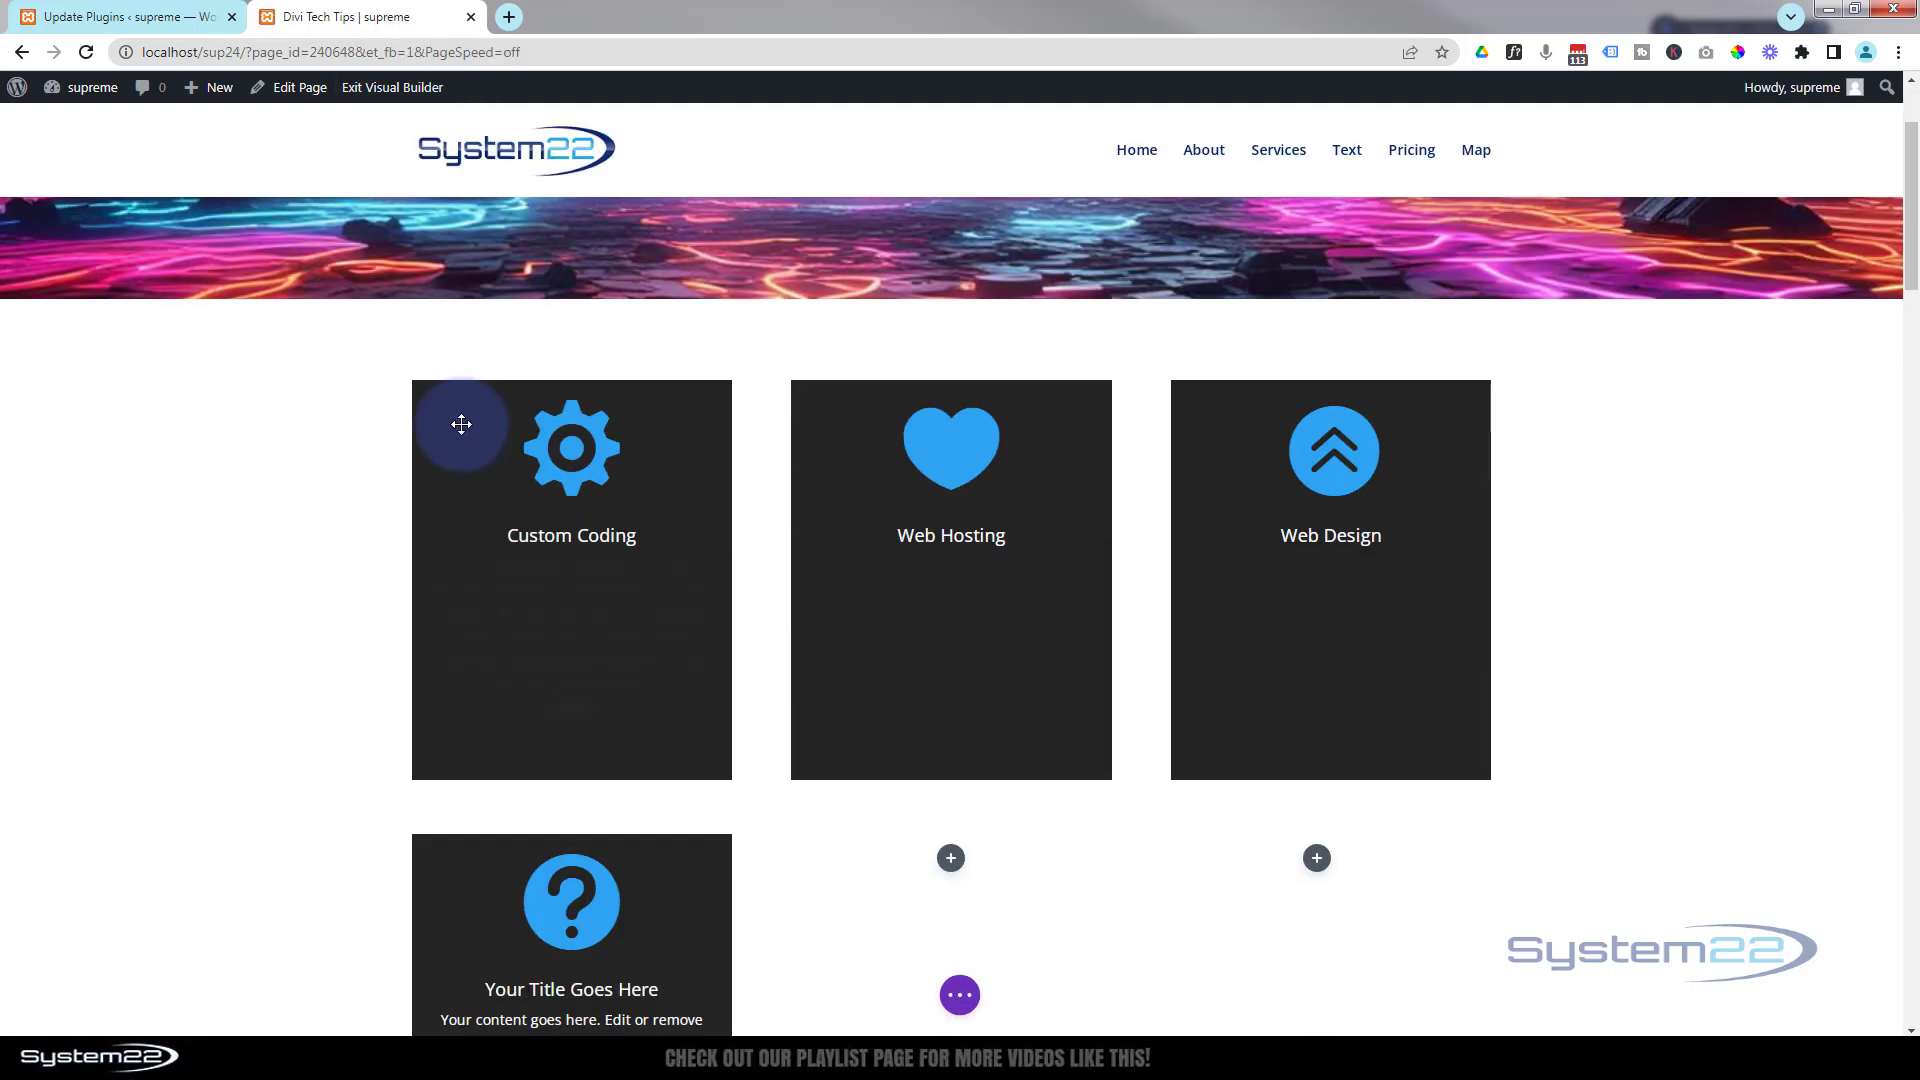
{"action": "scroll", "coordinate": [461, 424], "scroll_direction": "down", "scroll_amount": 4}
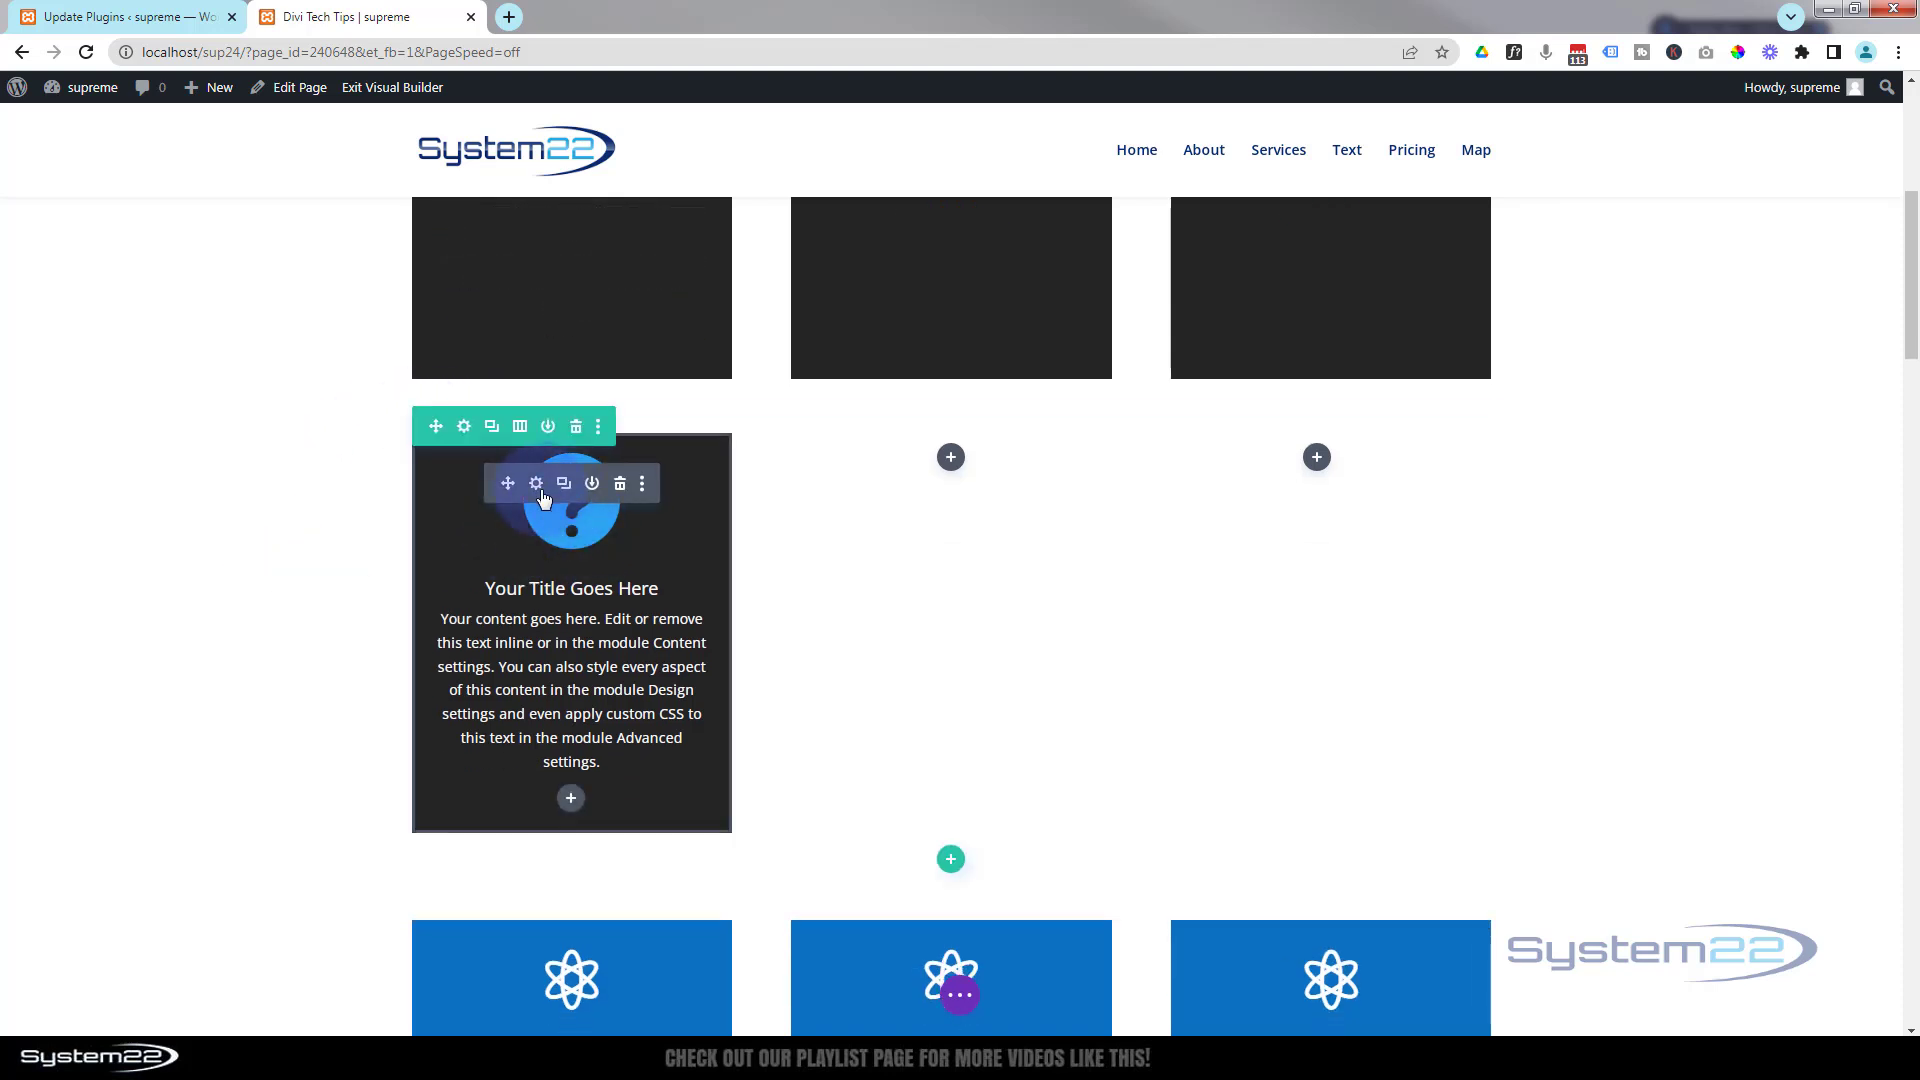
{"action": "left_click", "coordinate": [538, 485]}
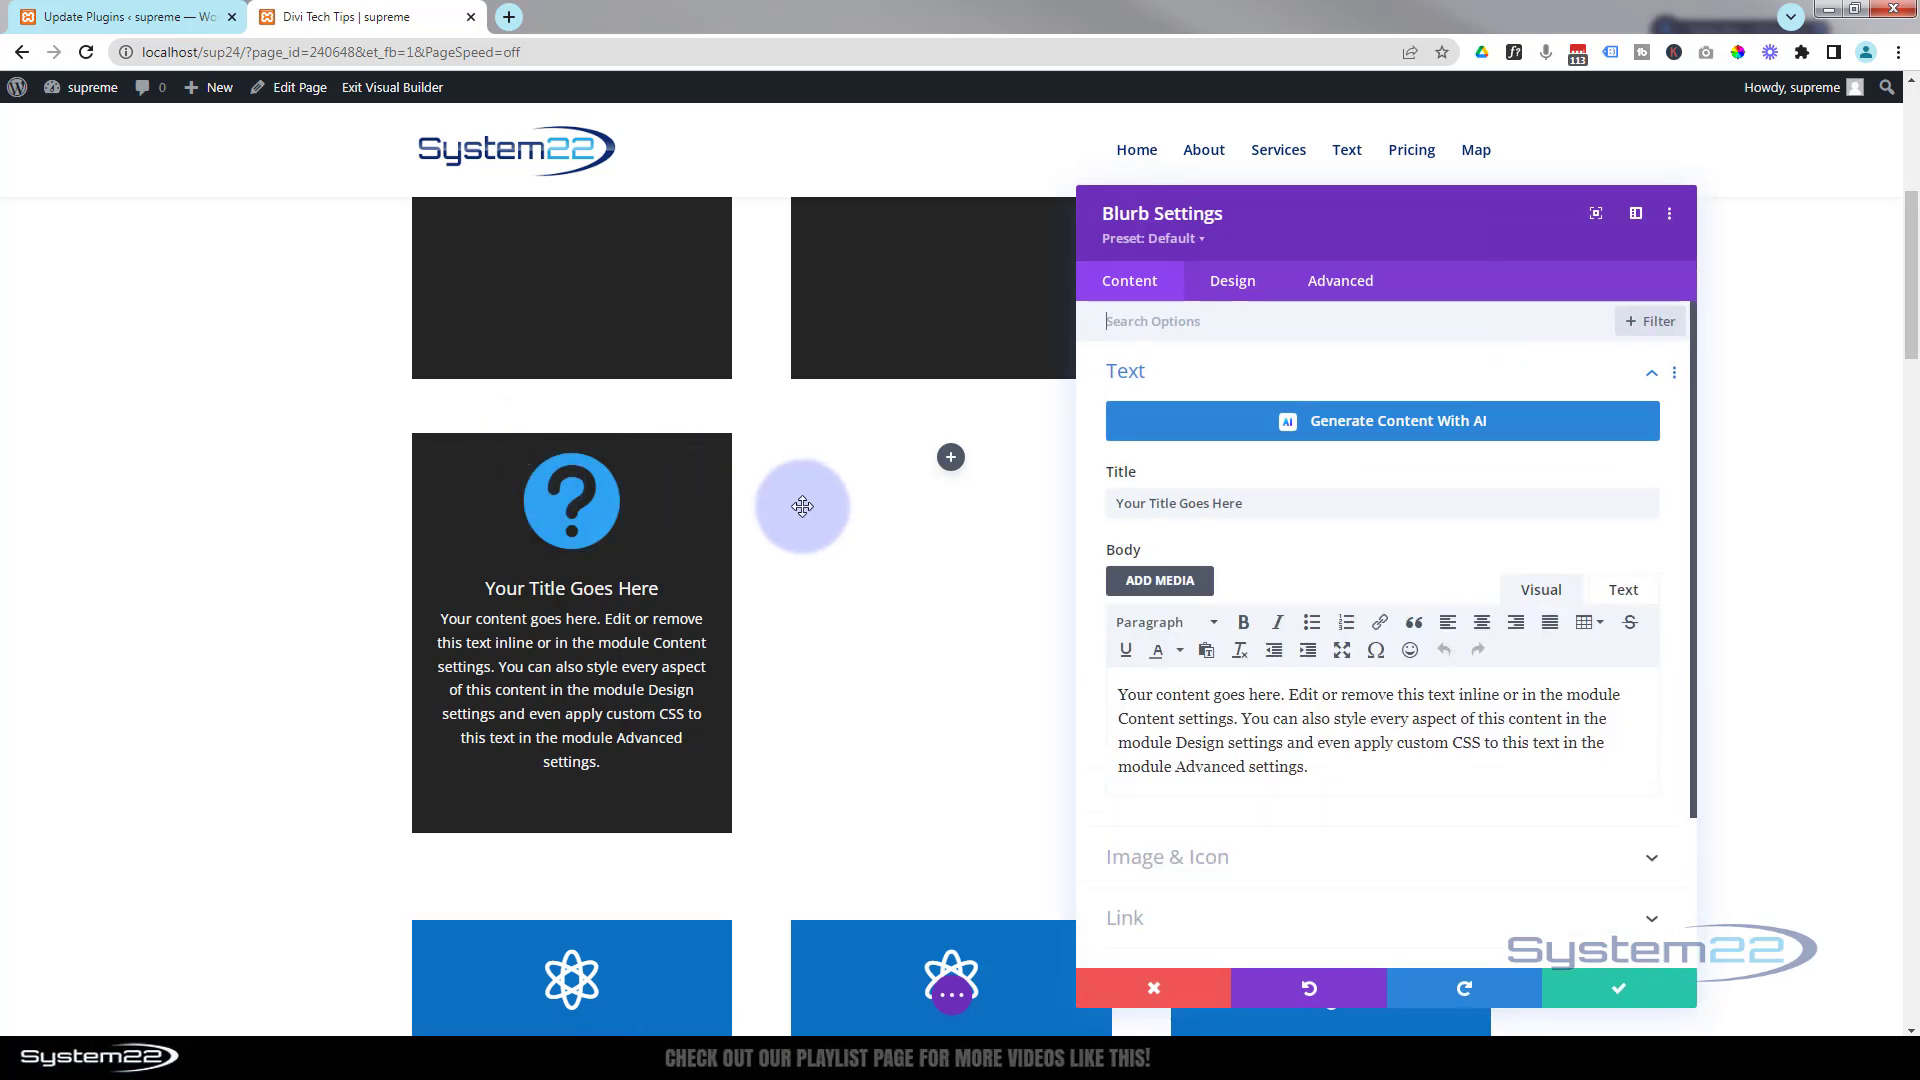
{"action": "left_click", "coordinate": [1334, 284]}
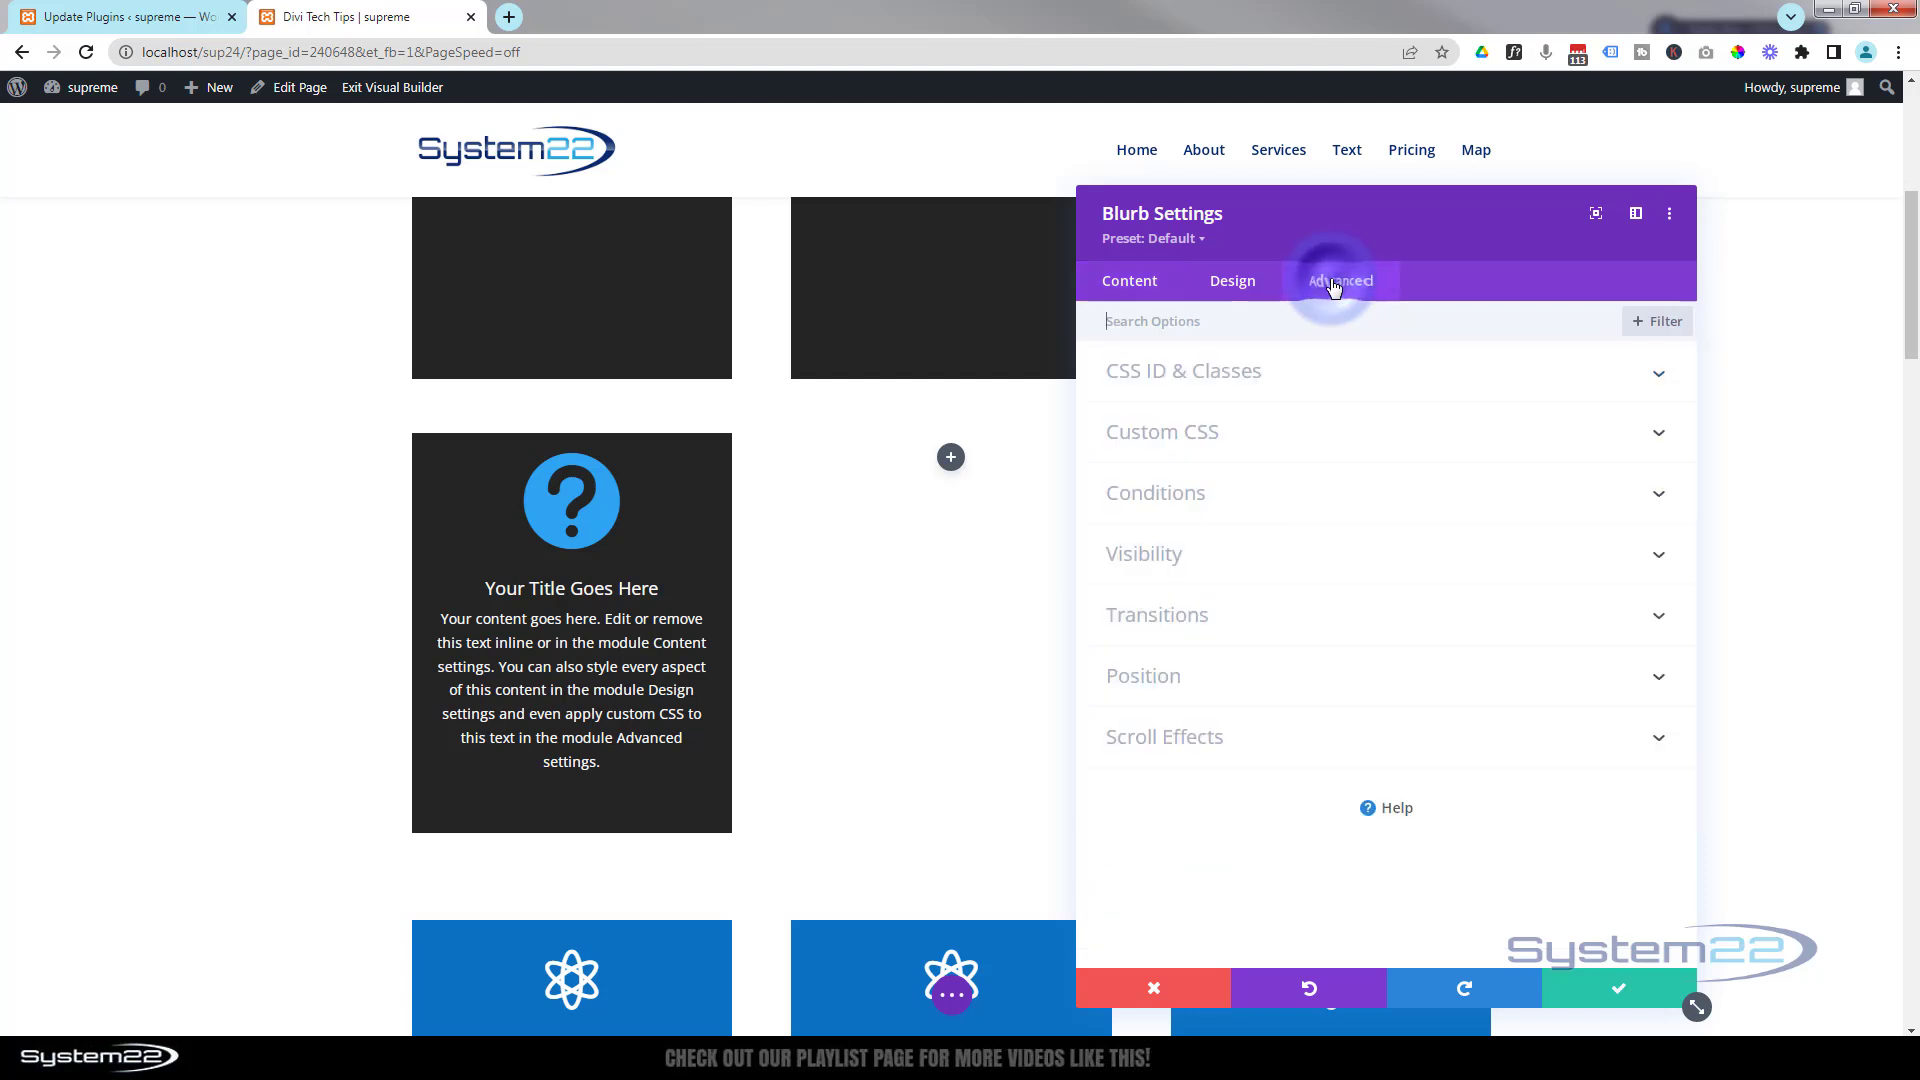
{"action": "left_click", "coordinate": [1190, 433]}
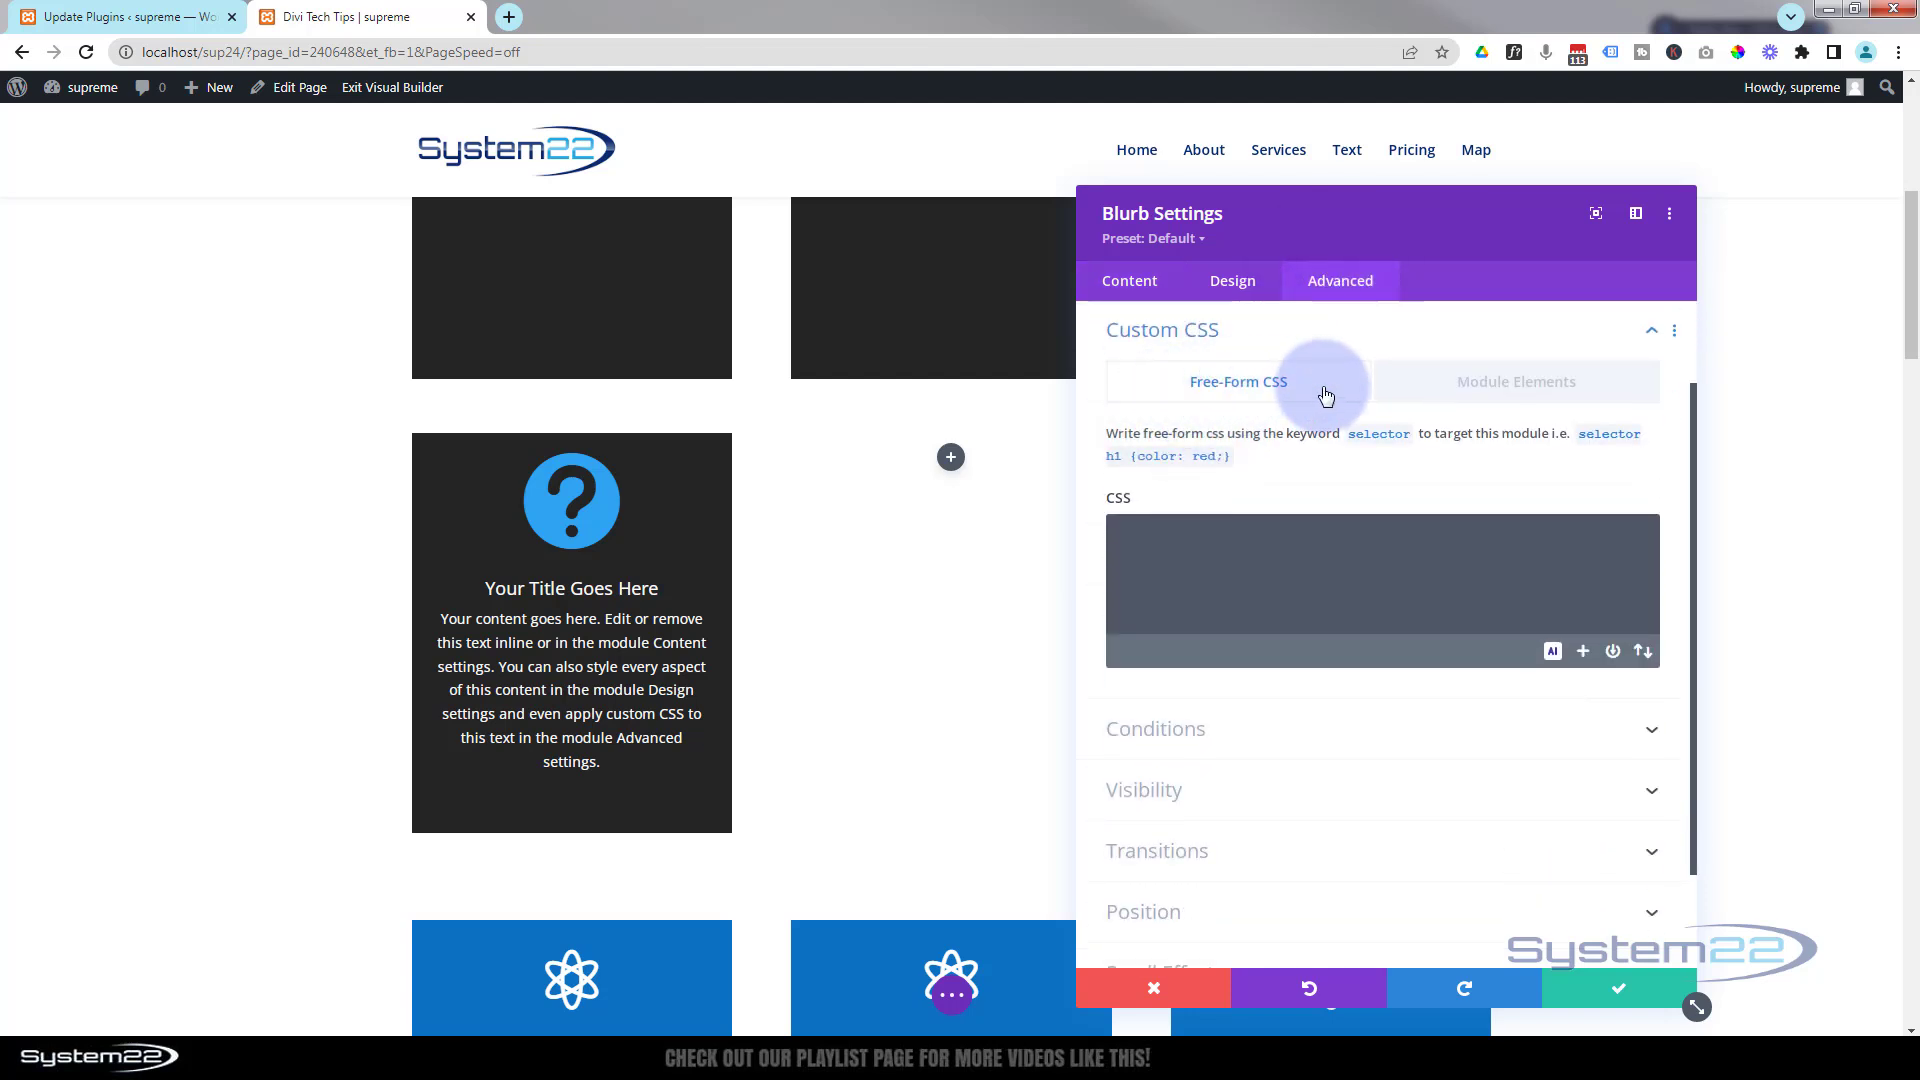
Step: Write a free-form CSS rule for selector .et-pb-icon with margin-top: -100px;
{"action": "left_click", "coordinate": [1204, 546]}
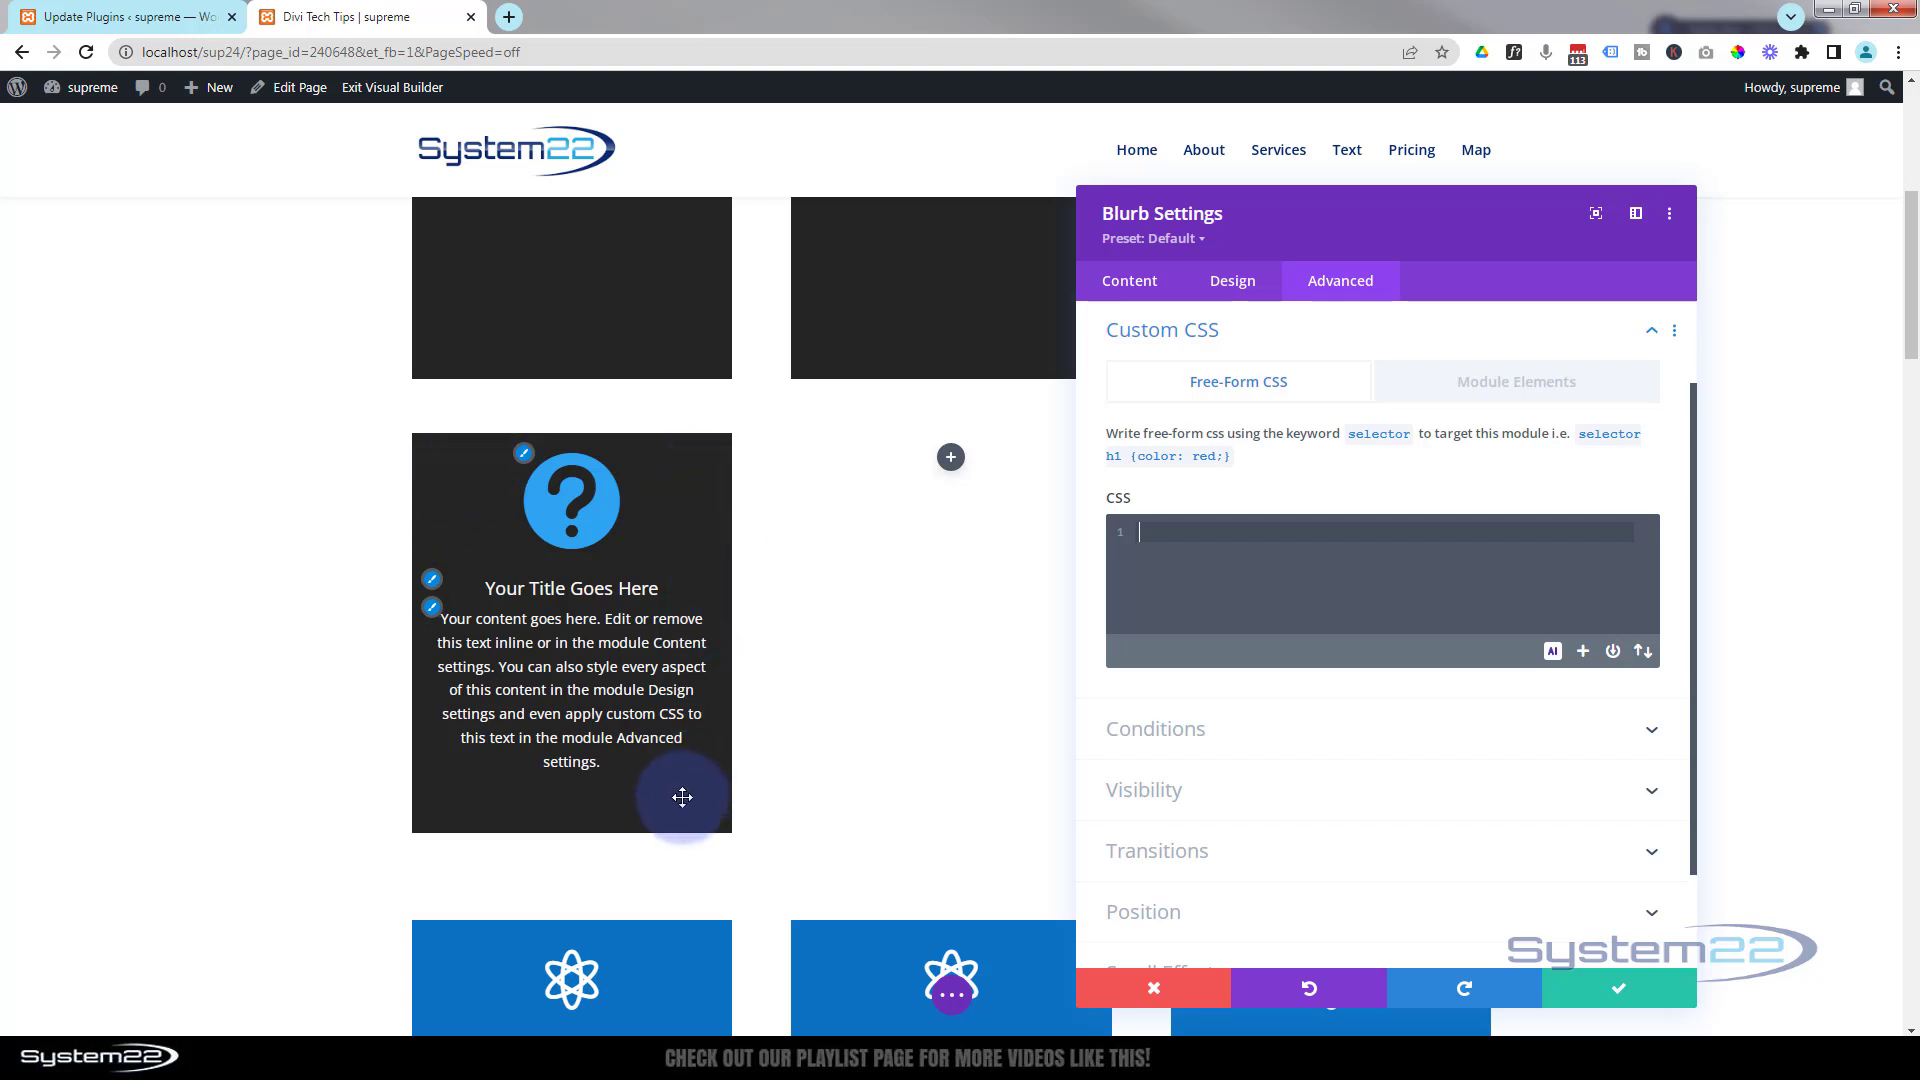
{"action": "type", "text": "selector"}
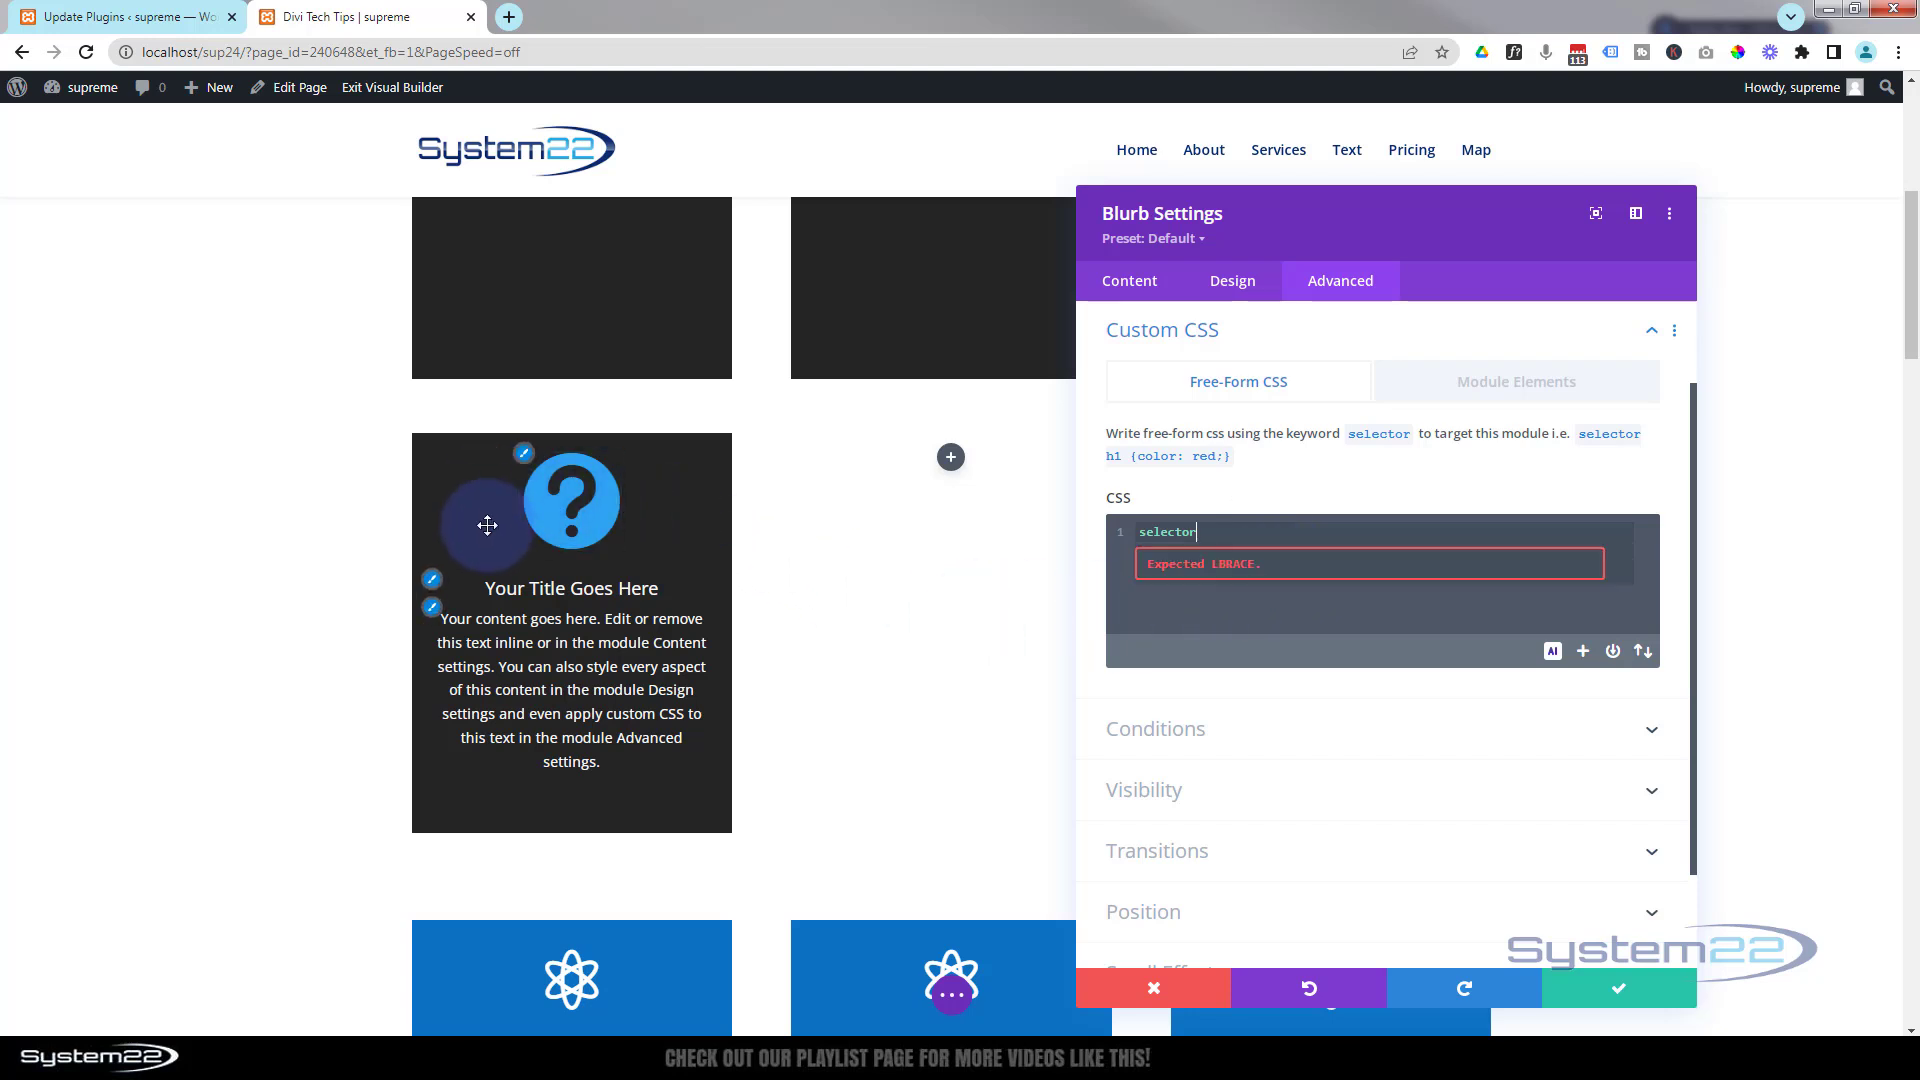
{"action": "left_click", "coordinate": [1326, 544]}
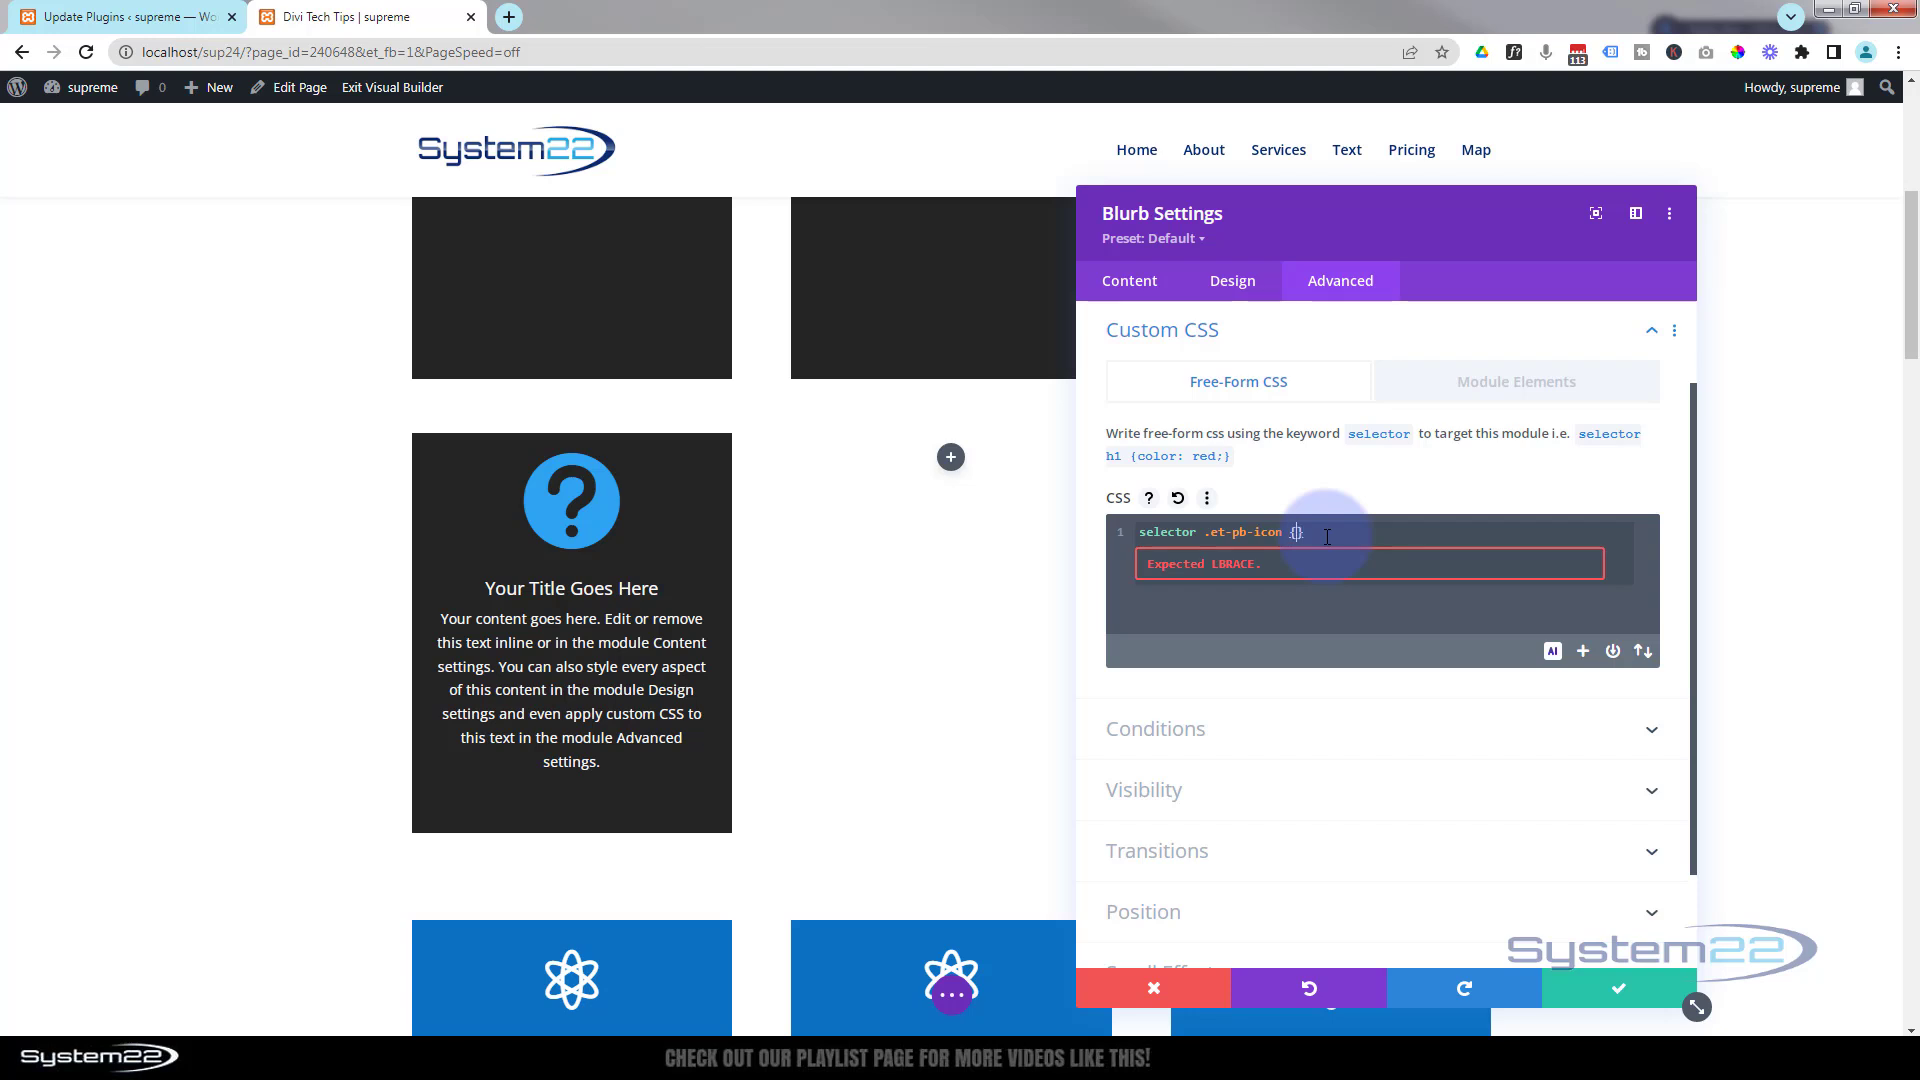
{"action": "key", "text": "Return"}
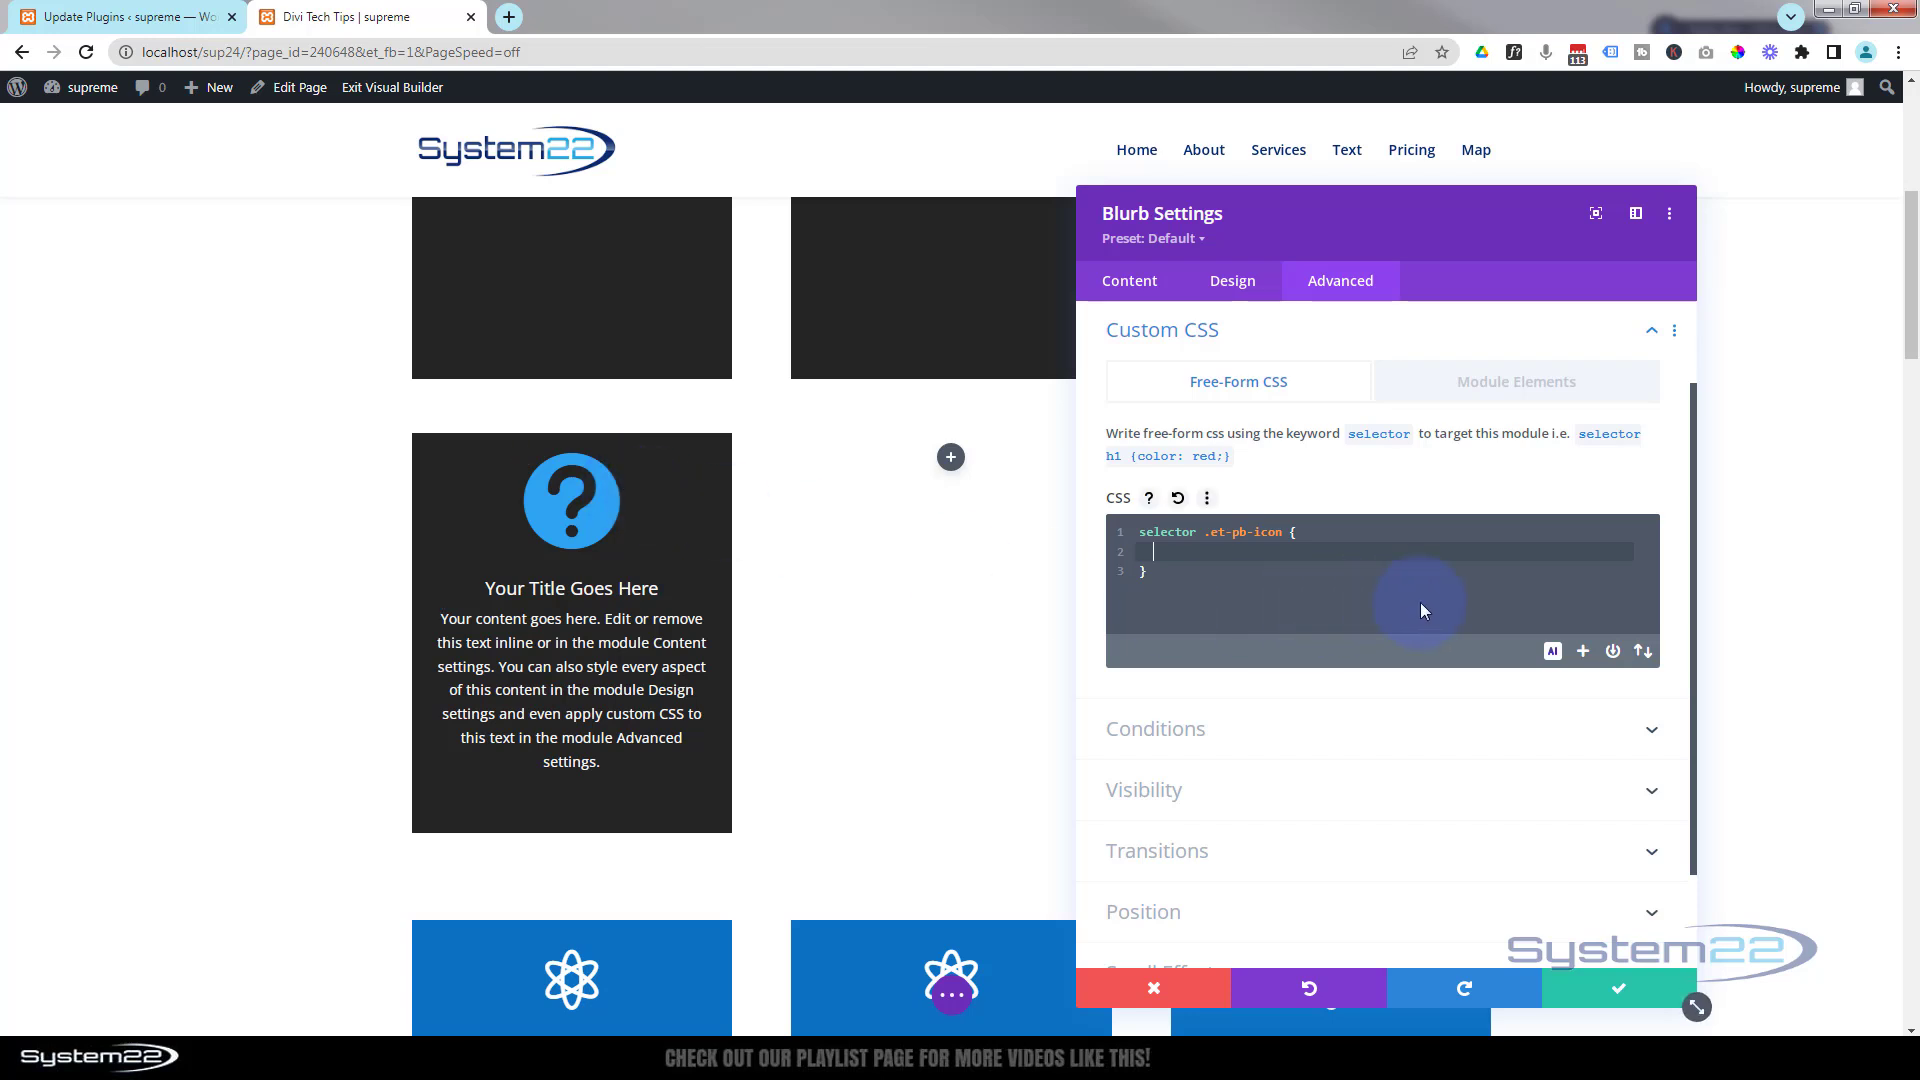
{"action": "type", "text": "margin-top:"}
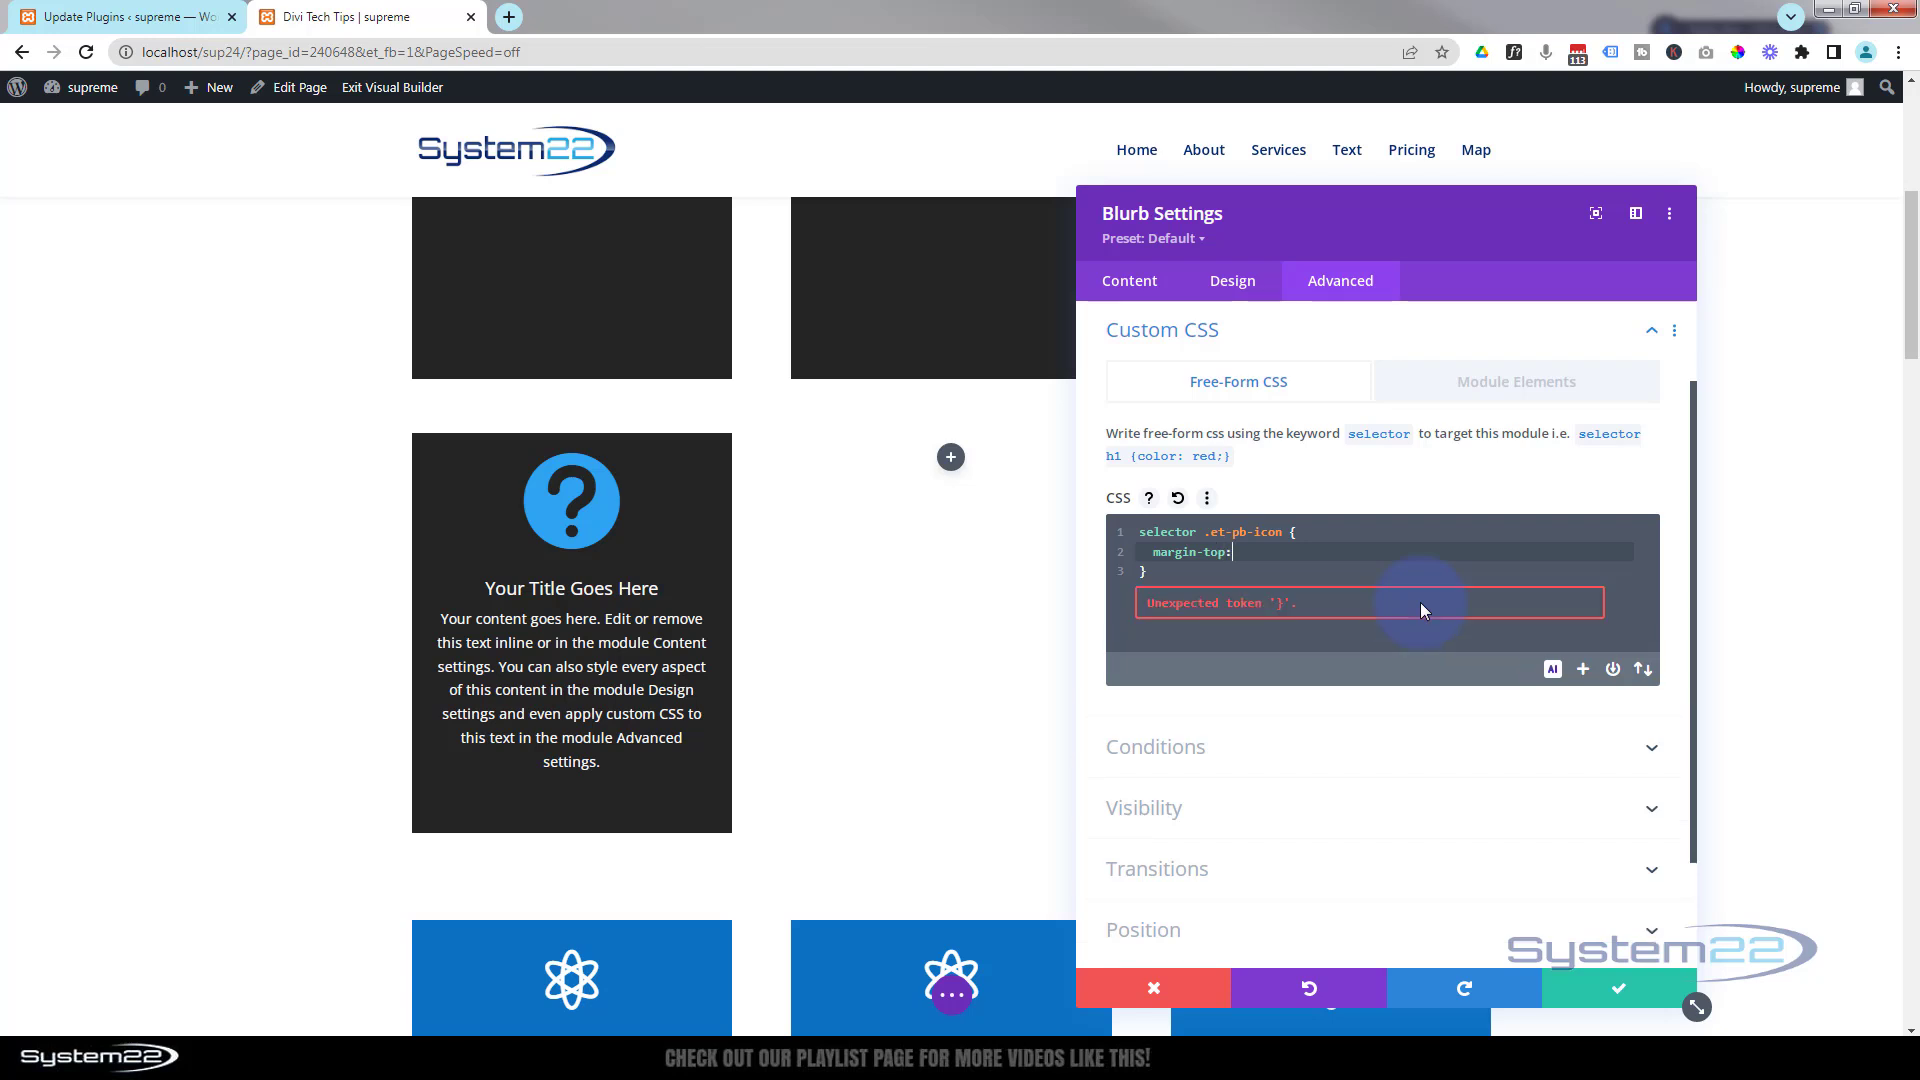
{"action": "type", "text": " -100px"}
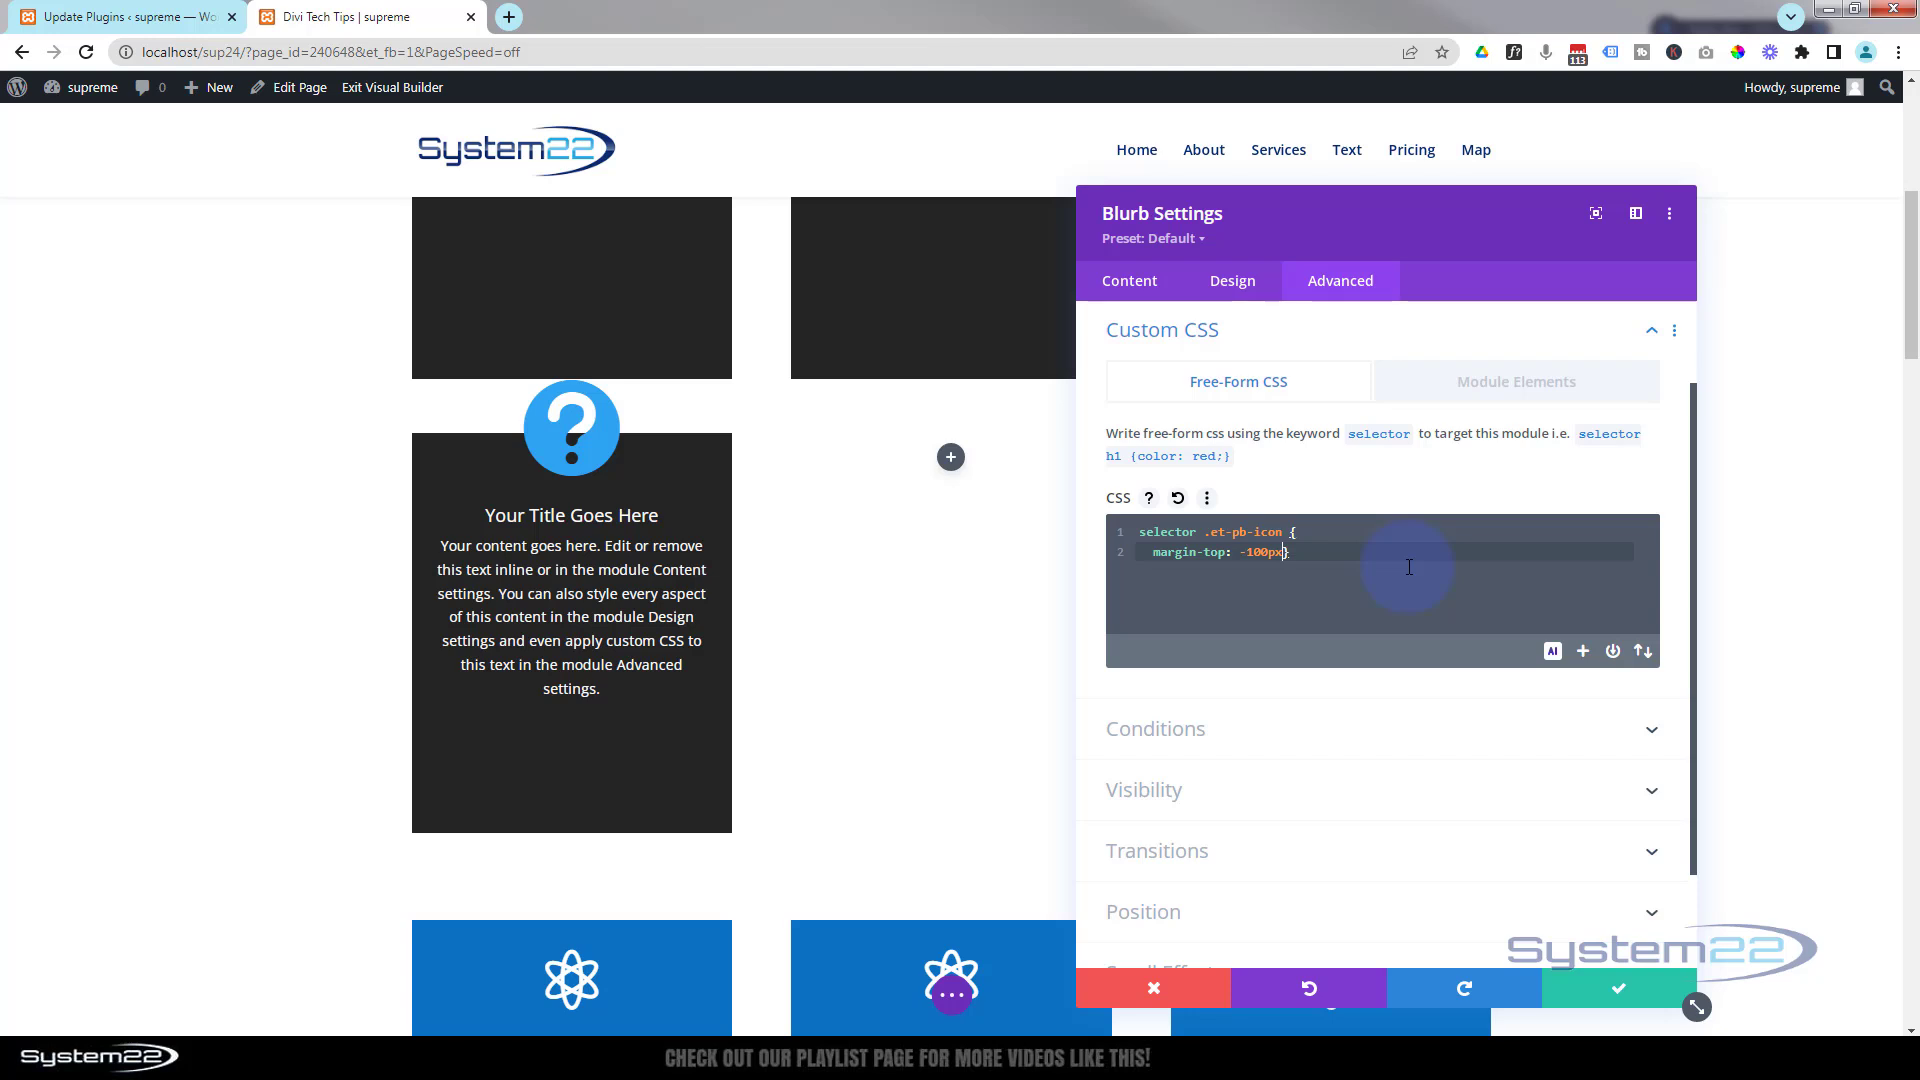
{"action": "type", "text": ";"}
{"action": "key", "text": "Return"}
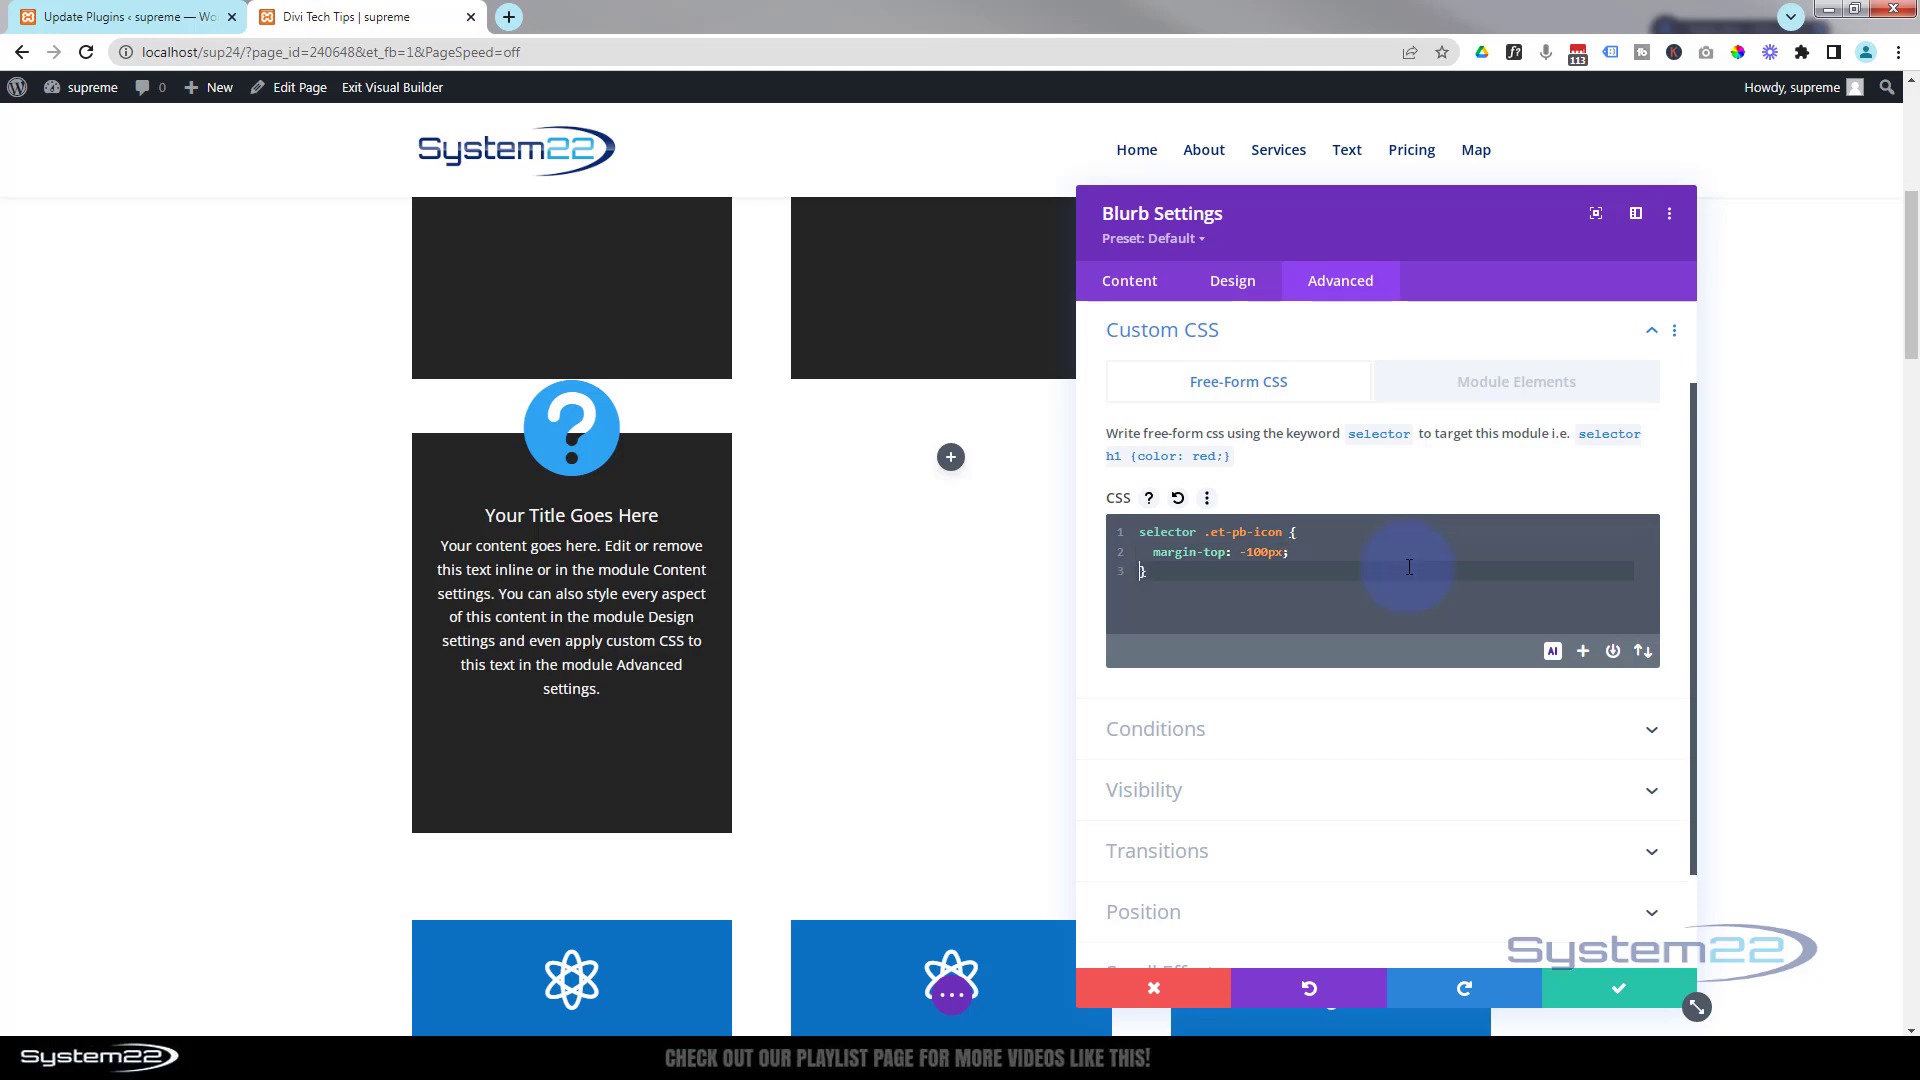
{"action": "key", "text": "Return"}
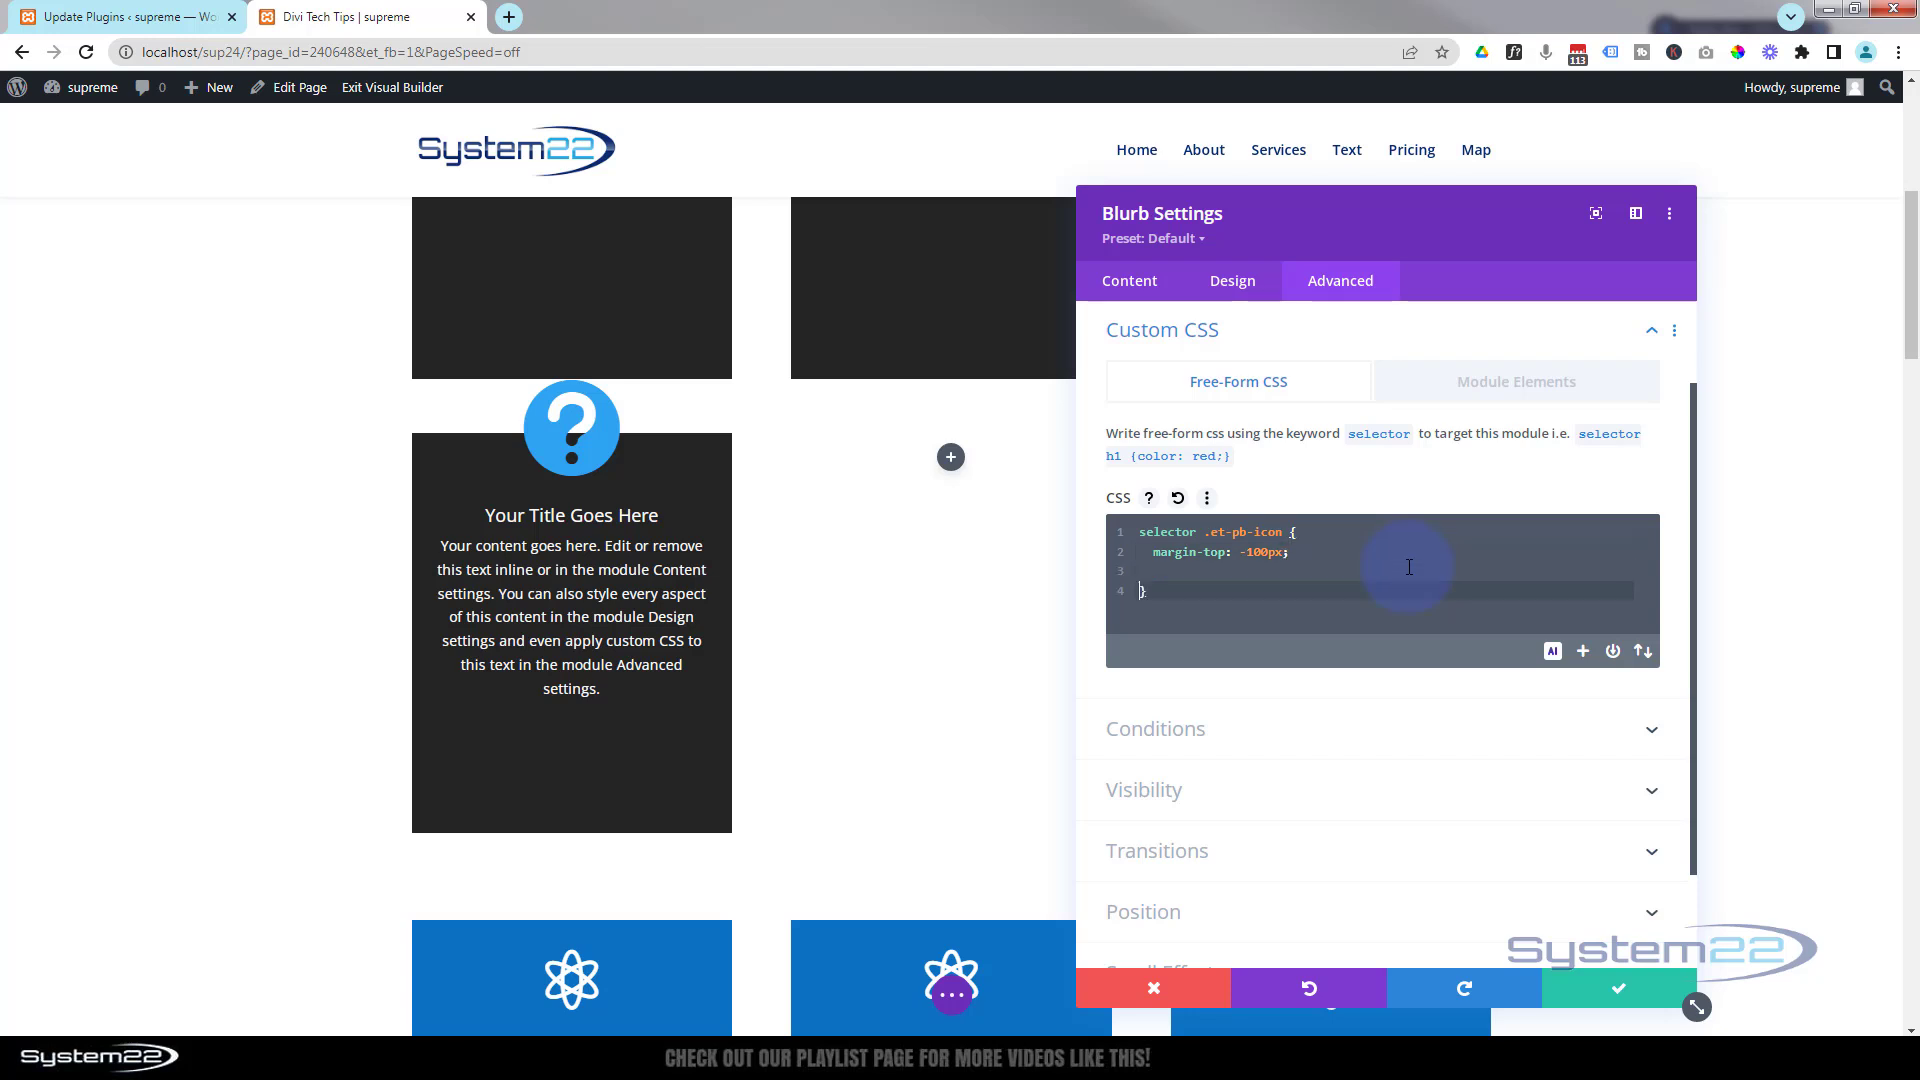
Step: Duplicate the margin-top: -100px; declaration on the line below it and remove the surplus blank line in the icon rule
{"action": "left_click_drag", "start_coordinate": [1153, 553], "coordinate": [1330, 550]}
{"action": "key", "text": "ctrl+c"}
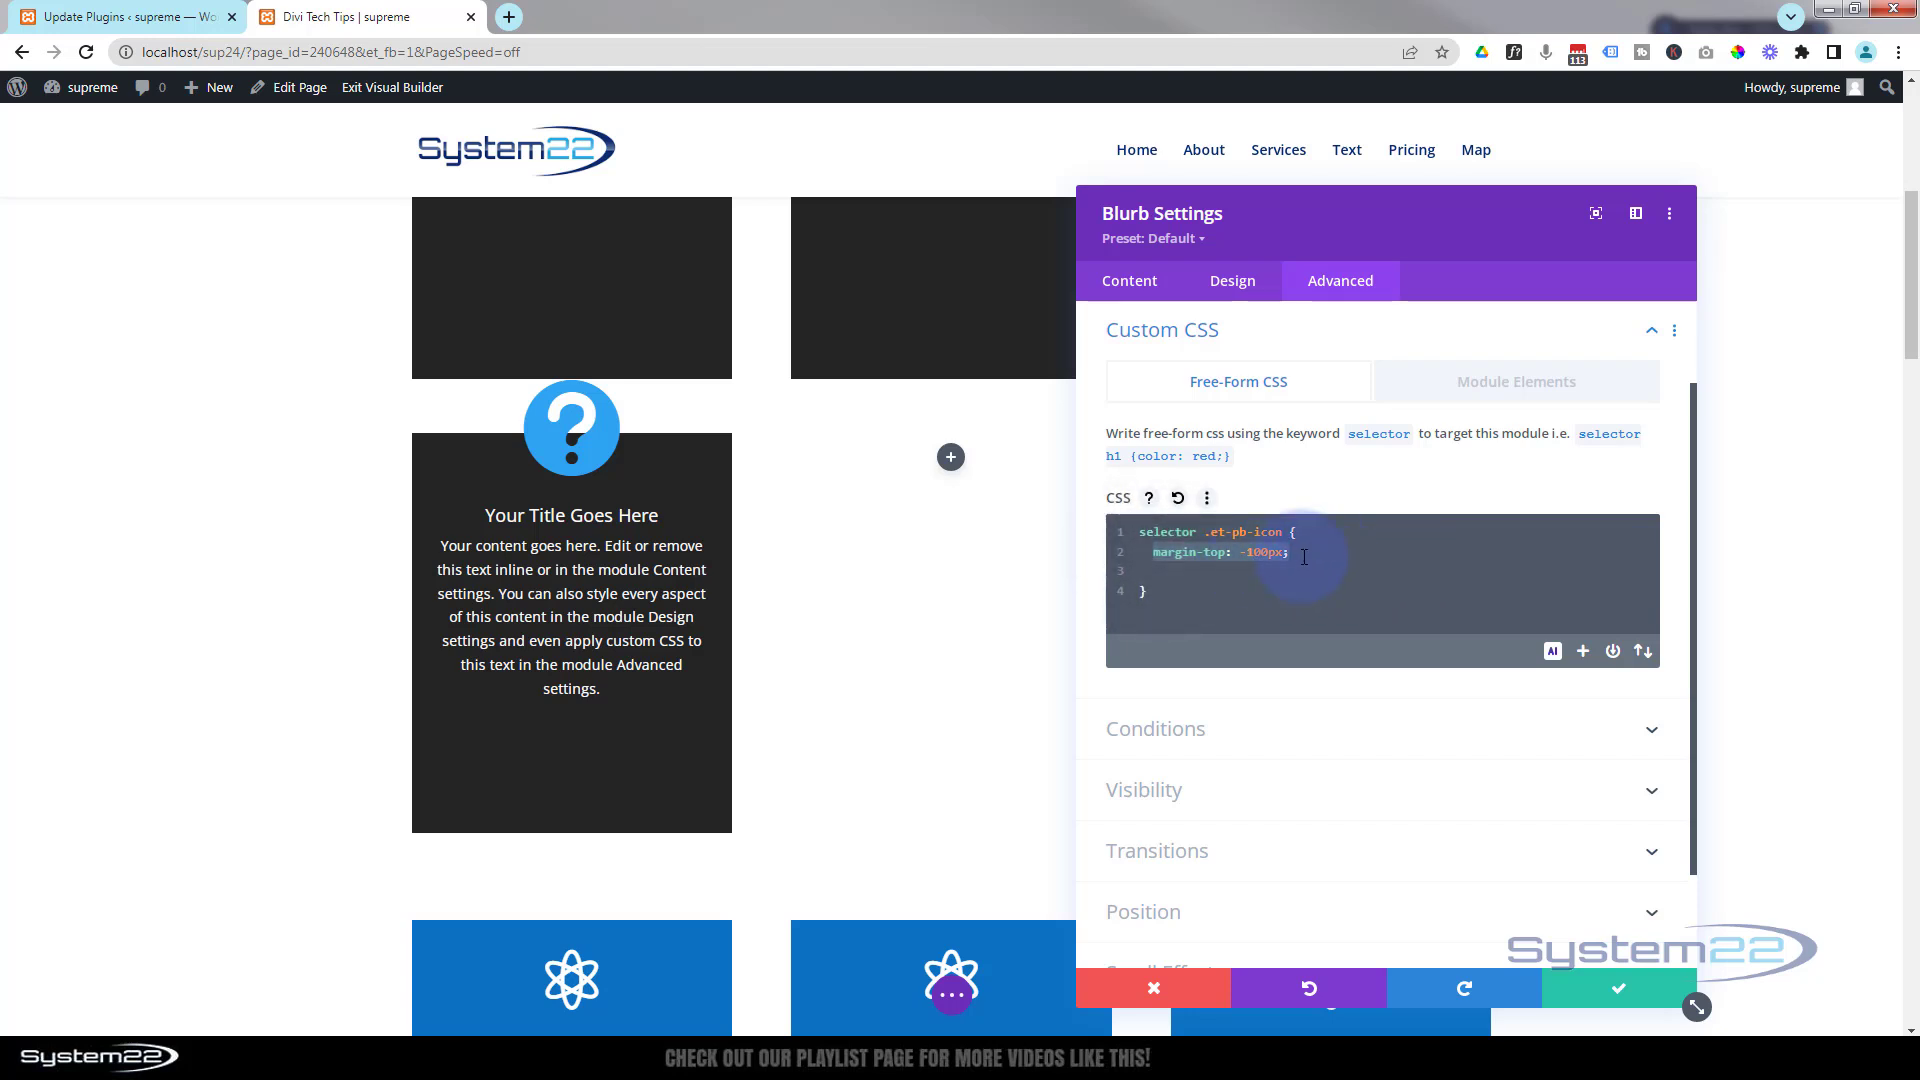
{"action": "left_click", "coordinate": [1301, 556]}
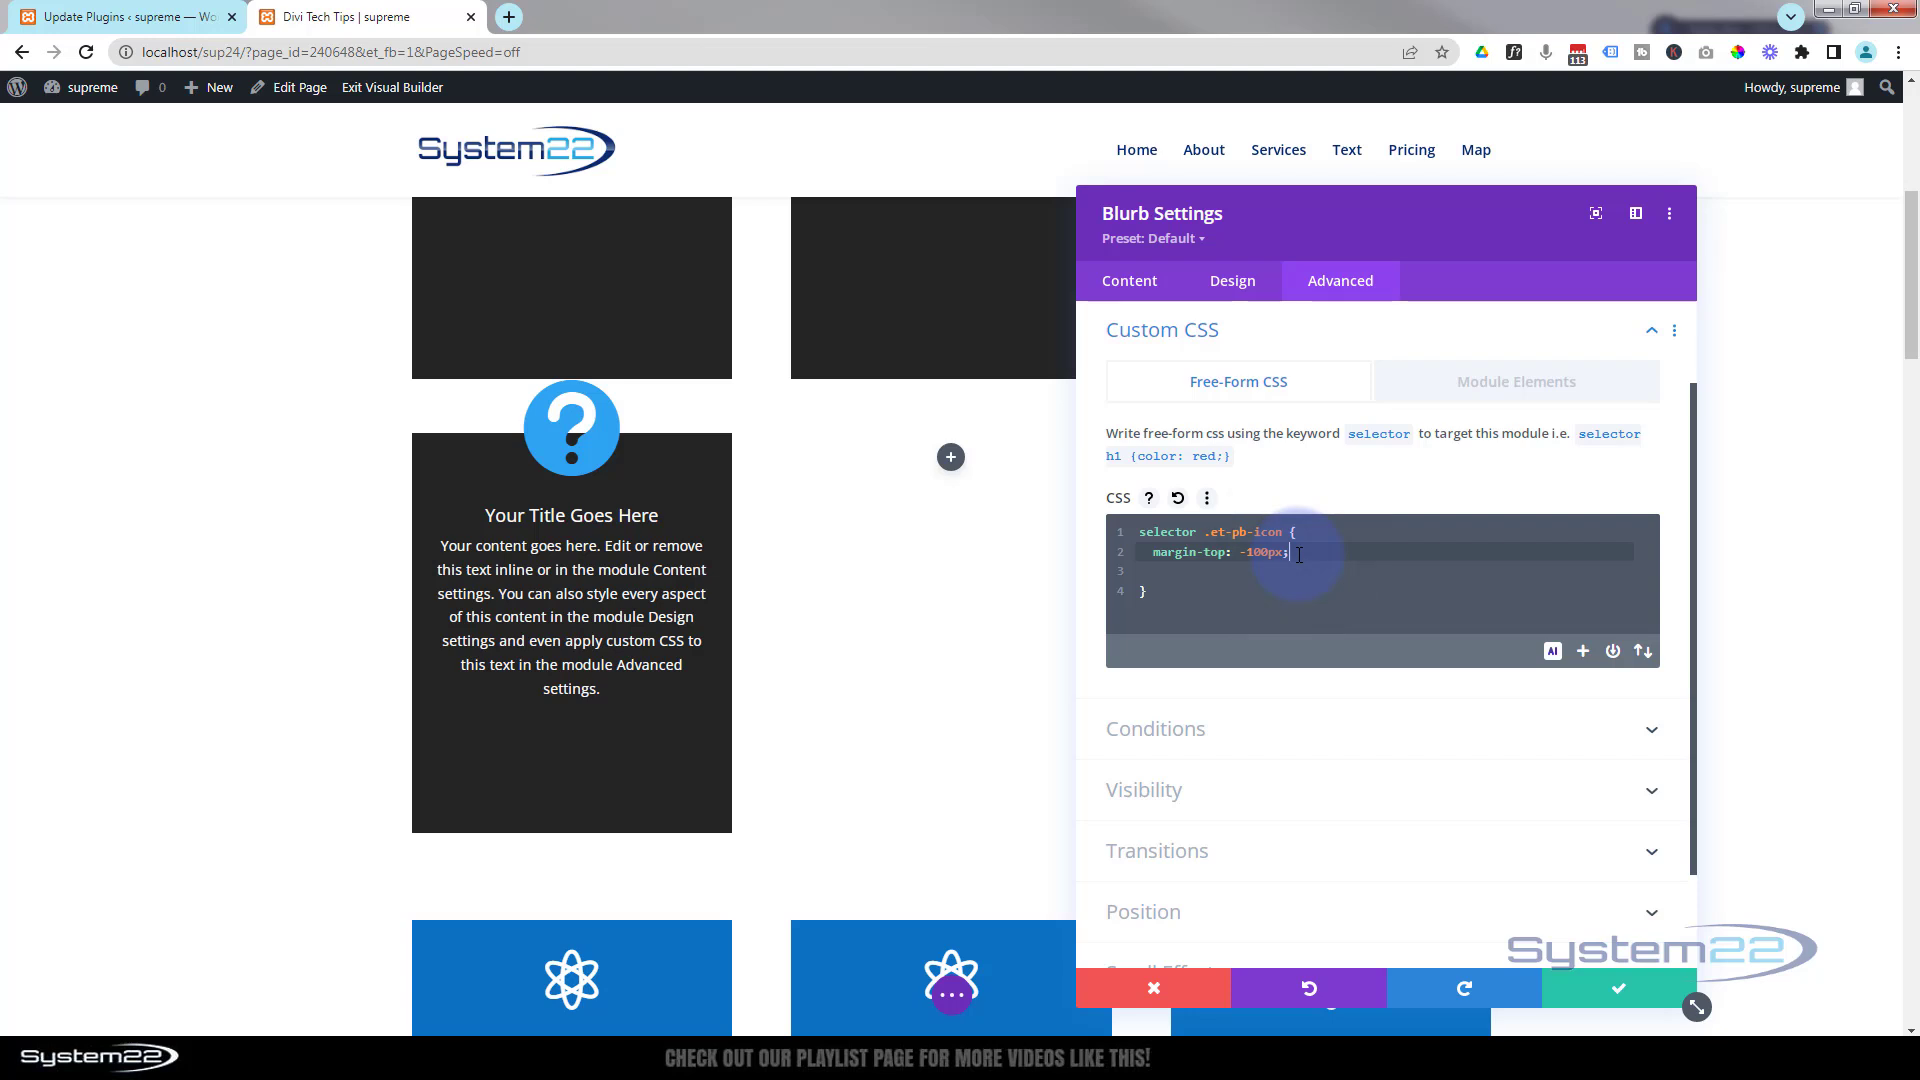
{"action": "key", "text": "Return"}
{"action": "key", "text": "ctrl+v"}
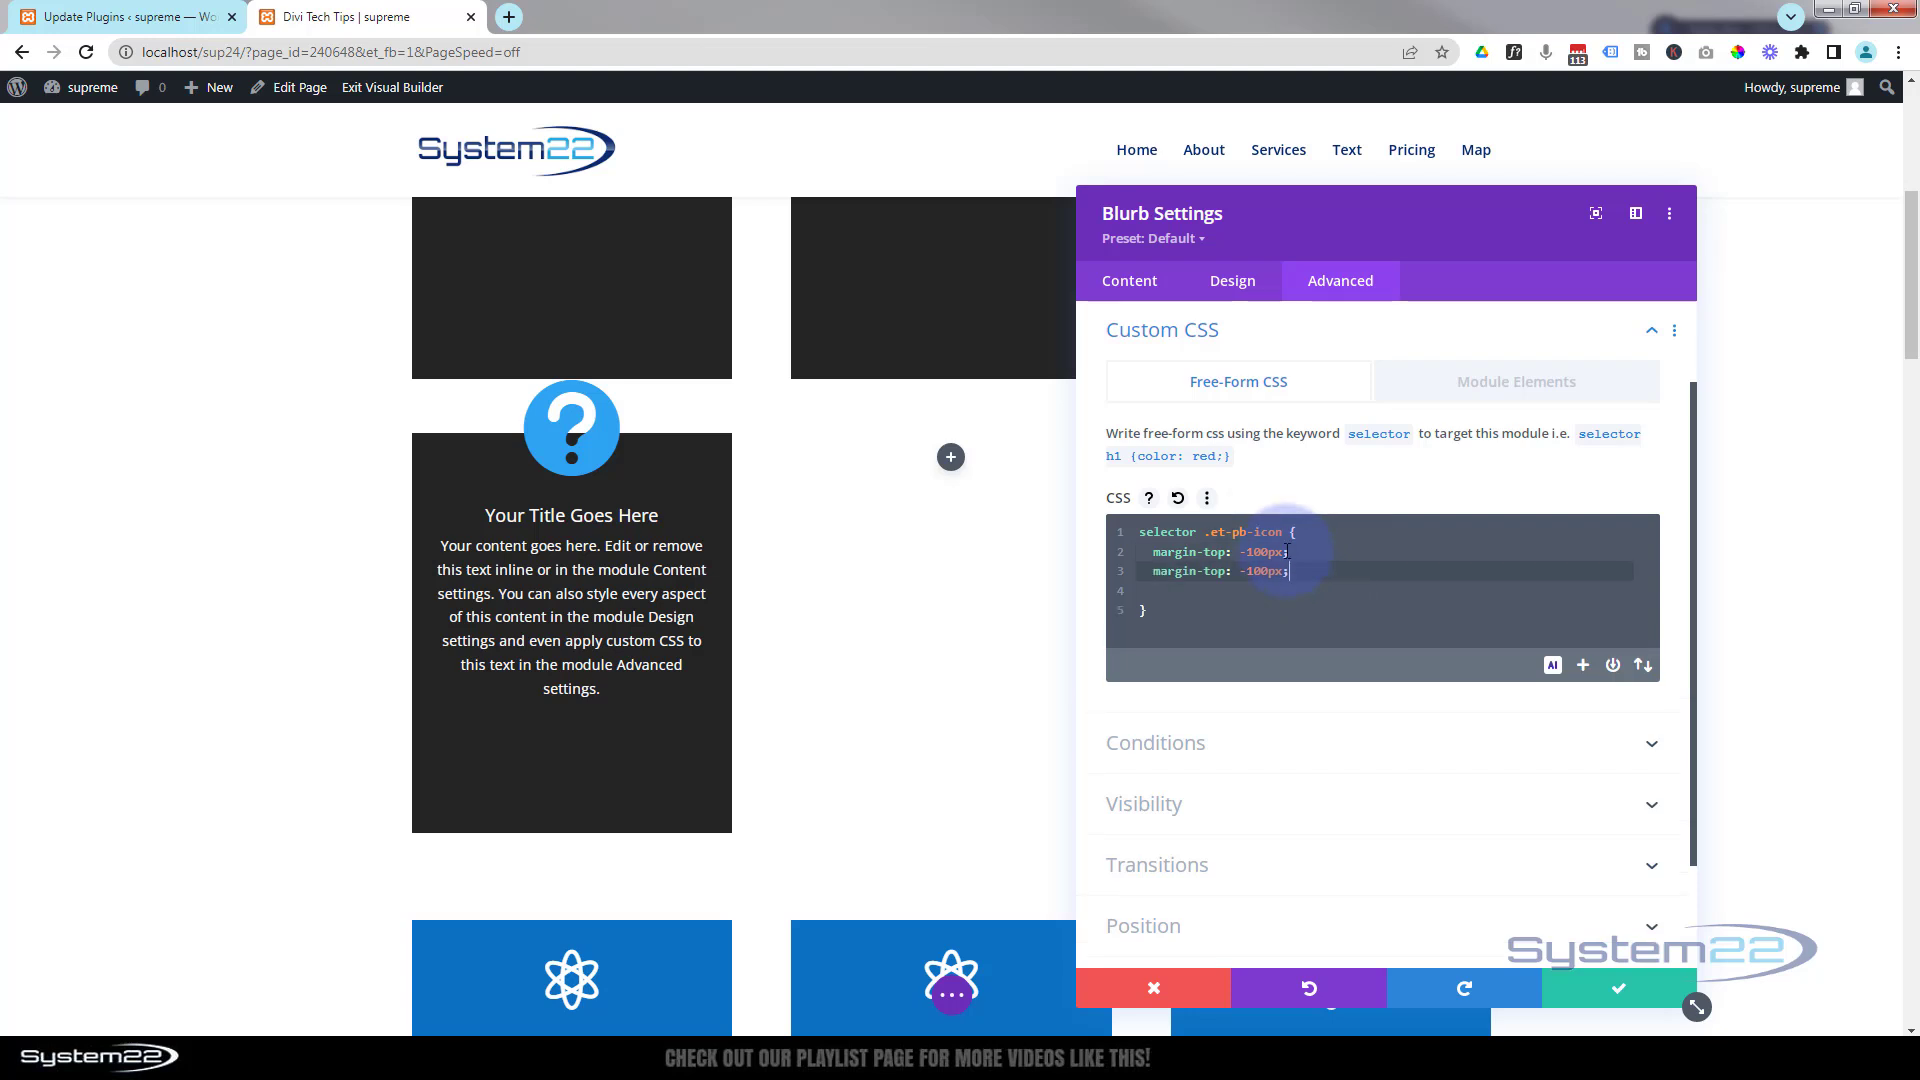
{"action": "key", "text": "Delete"}
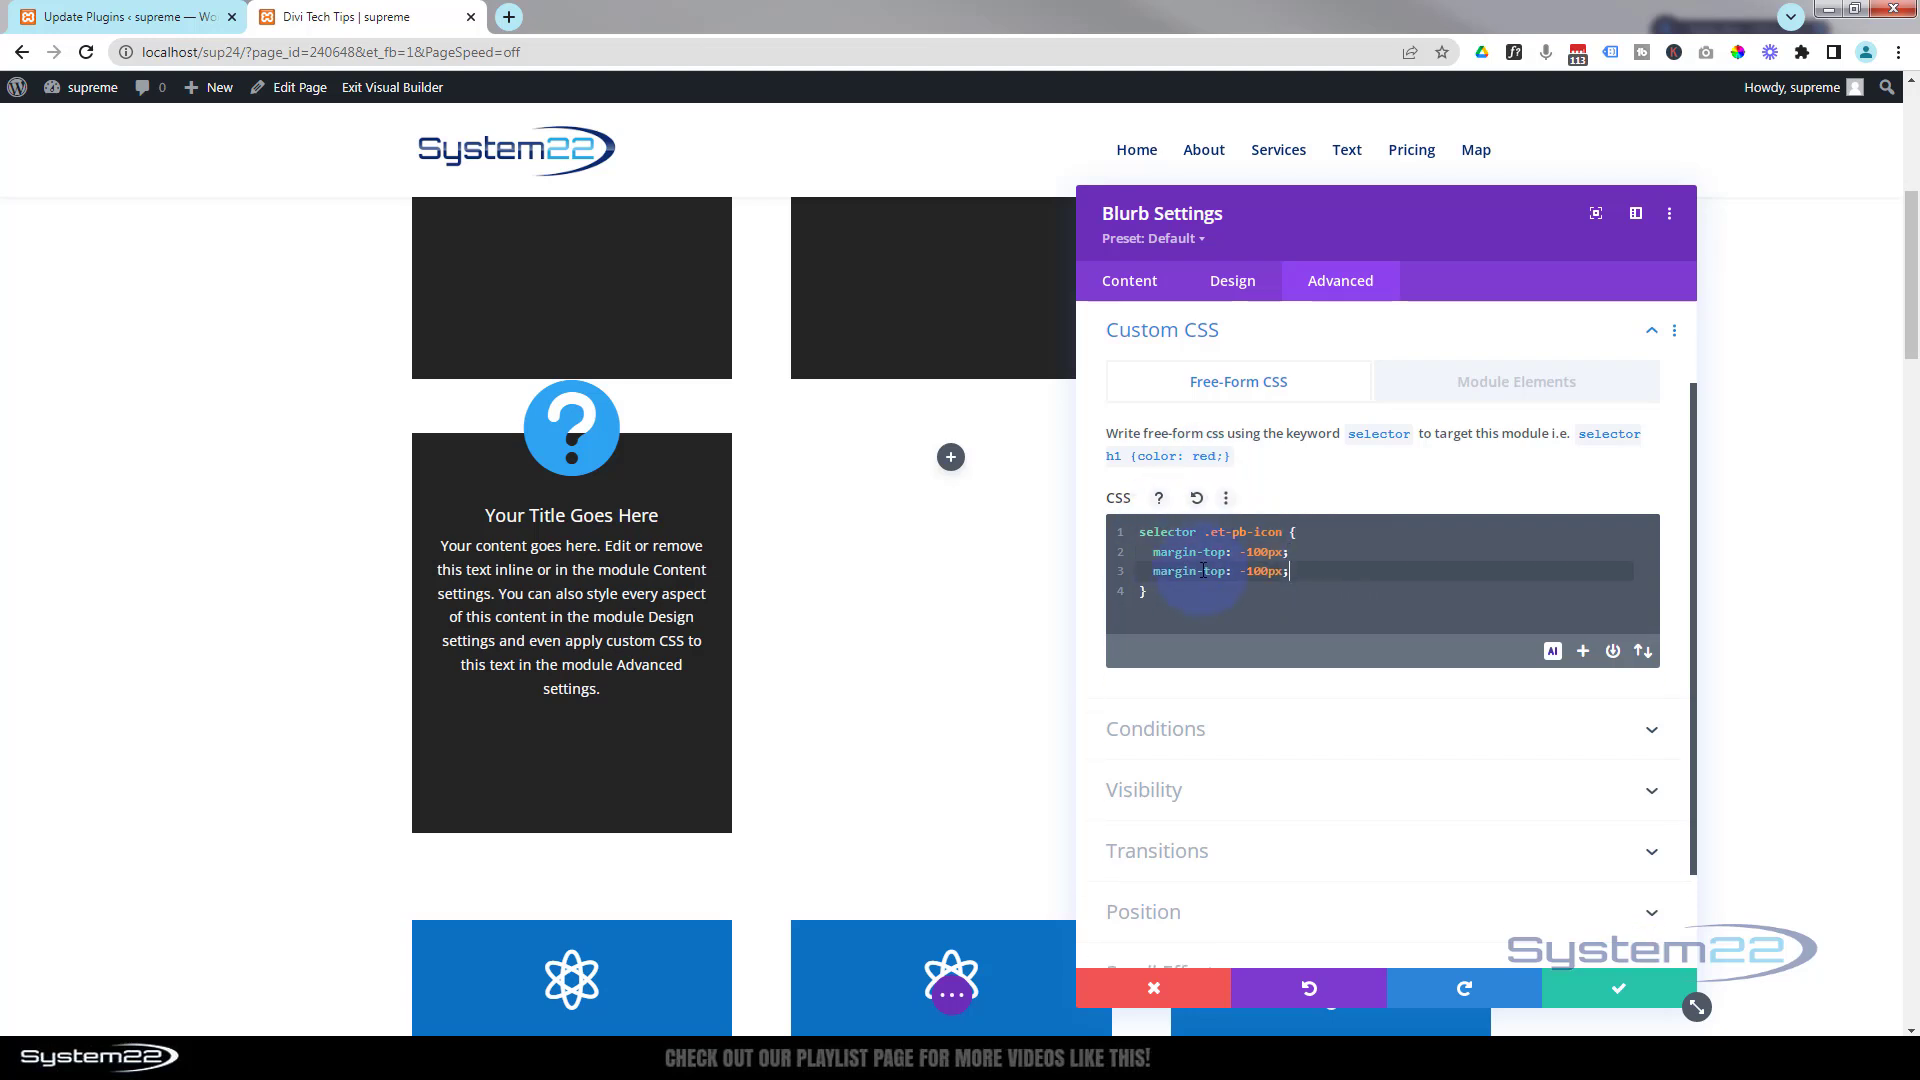
Step: Change the duplicated declaration in the icon rule to margin-bottom: 73px;
{"action": "double_click", "coordinate": [1213, 570]}
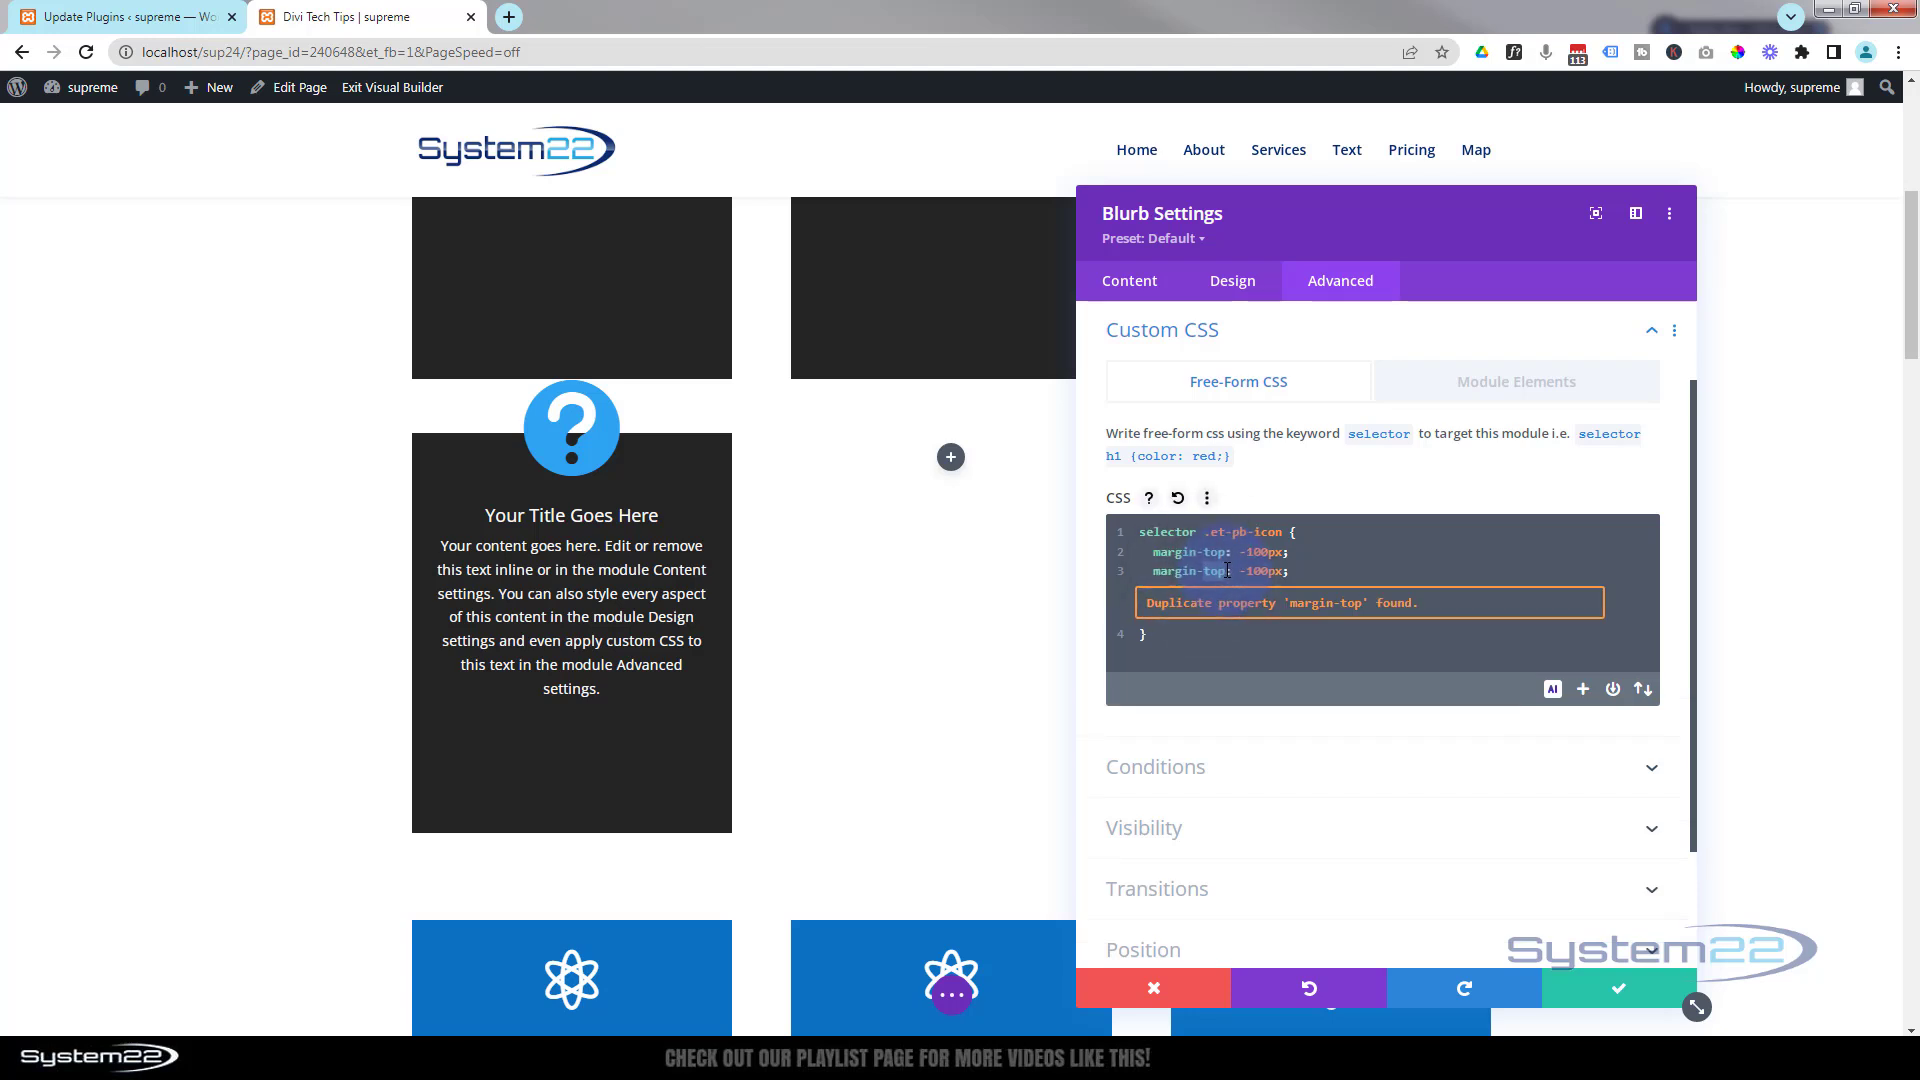
{"action": "type", "text": "bottom"}
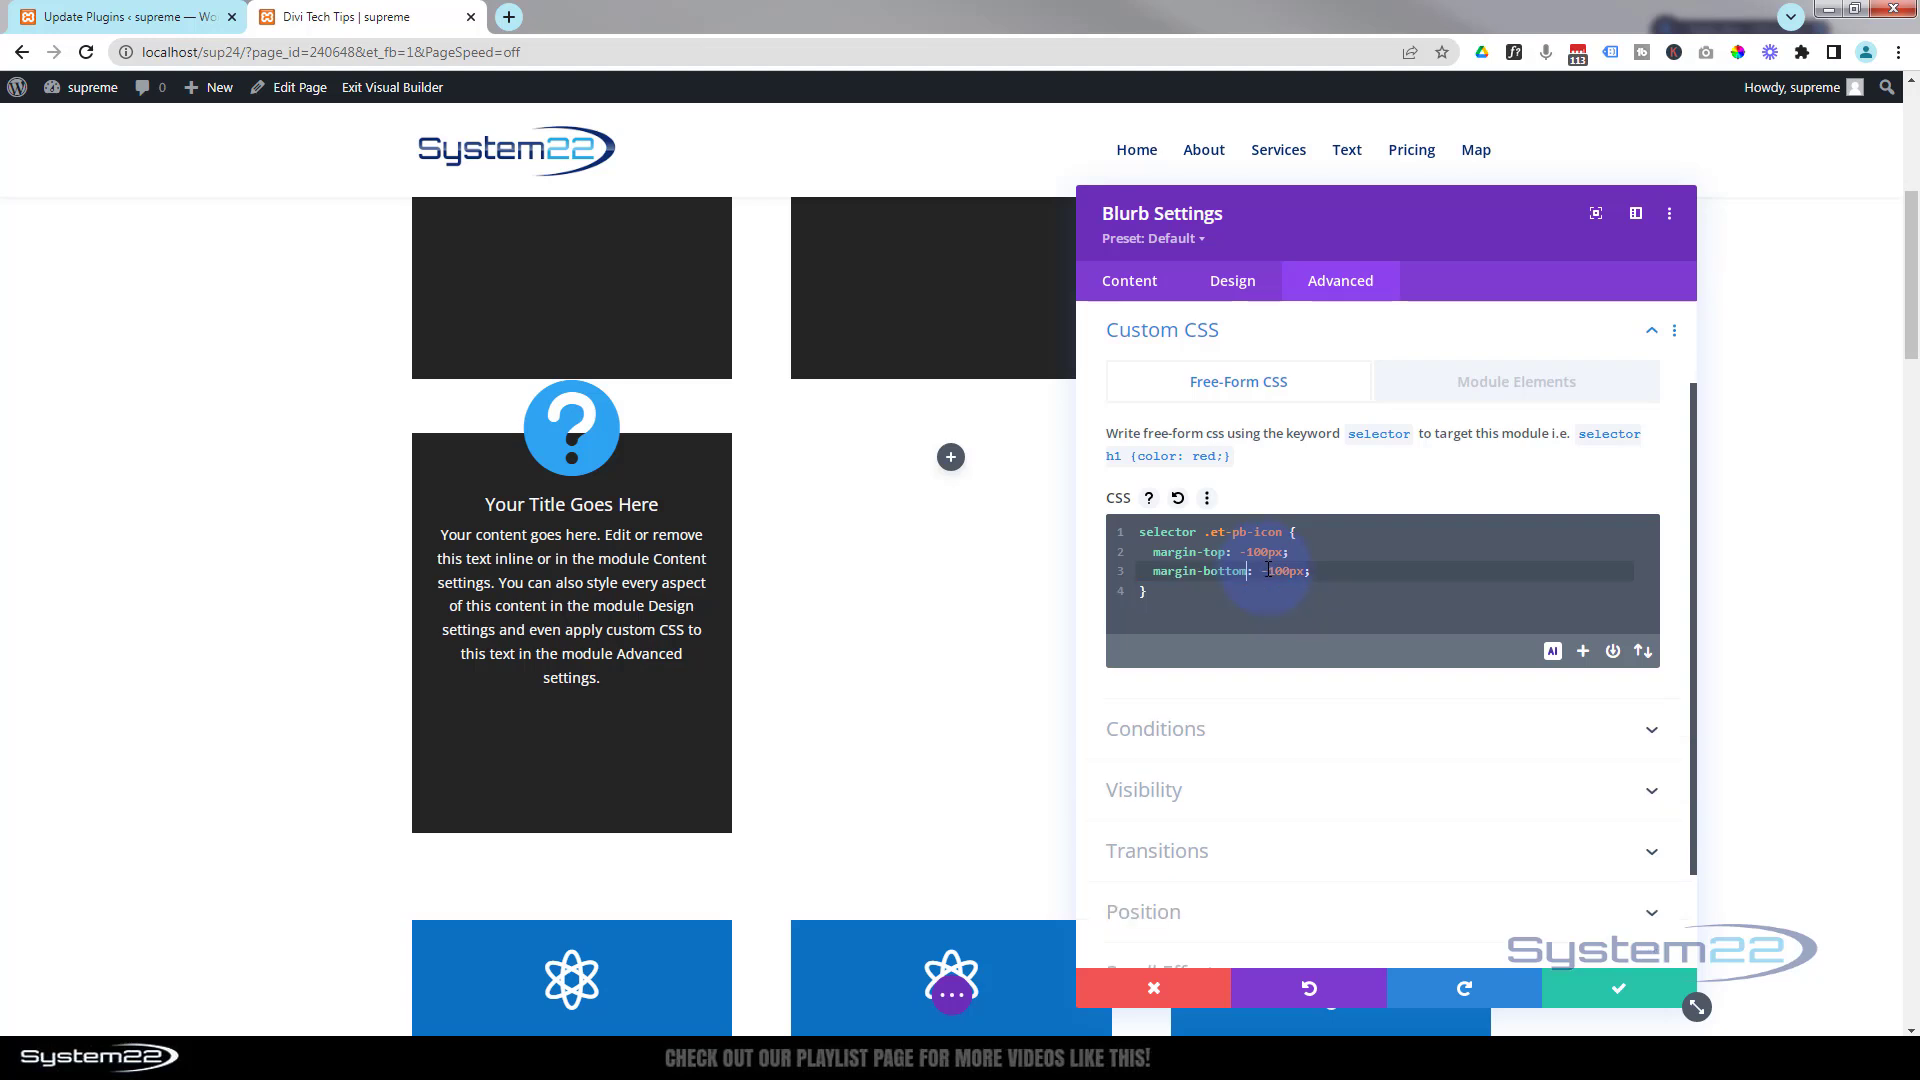
{"action": "left_click", "coordinate": [1268, 572]}
{"action": "key", "text": "BackSpace"}
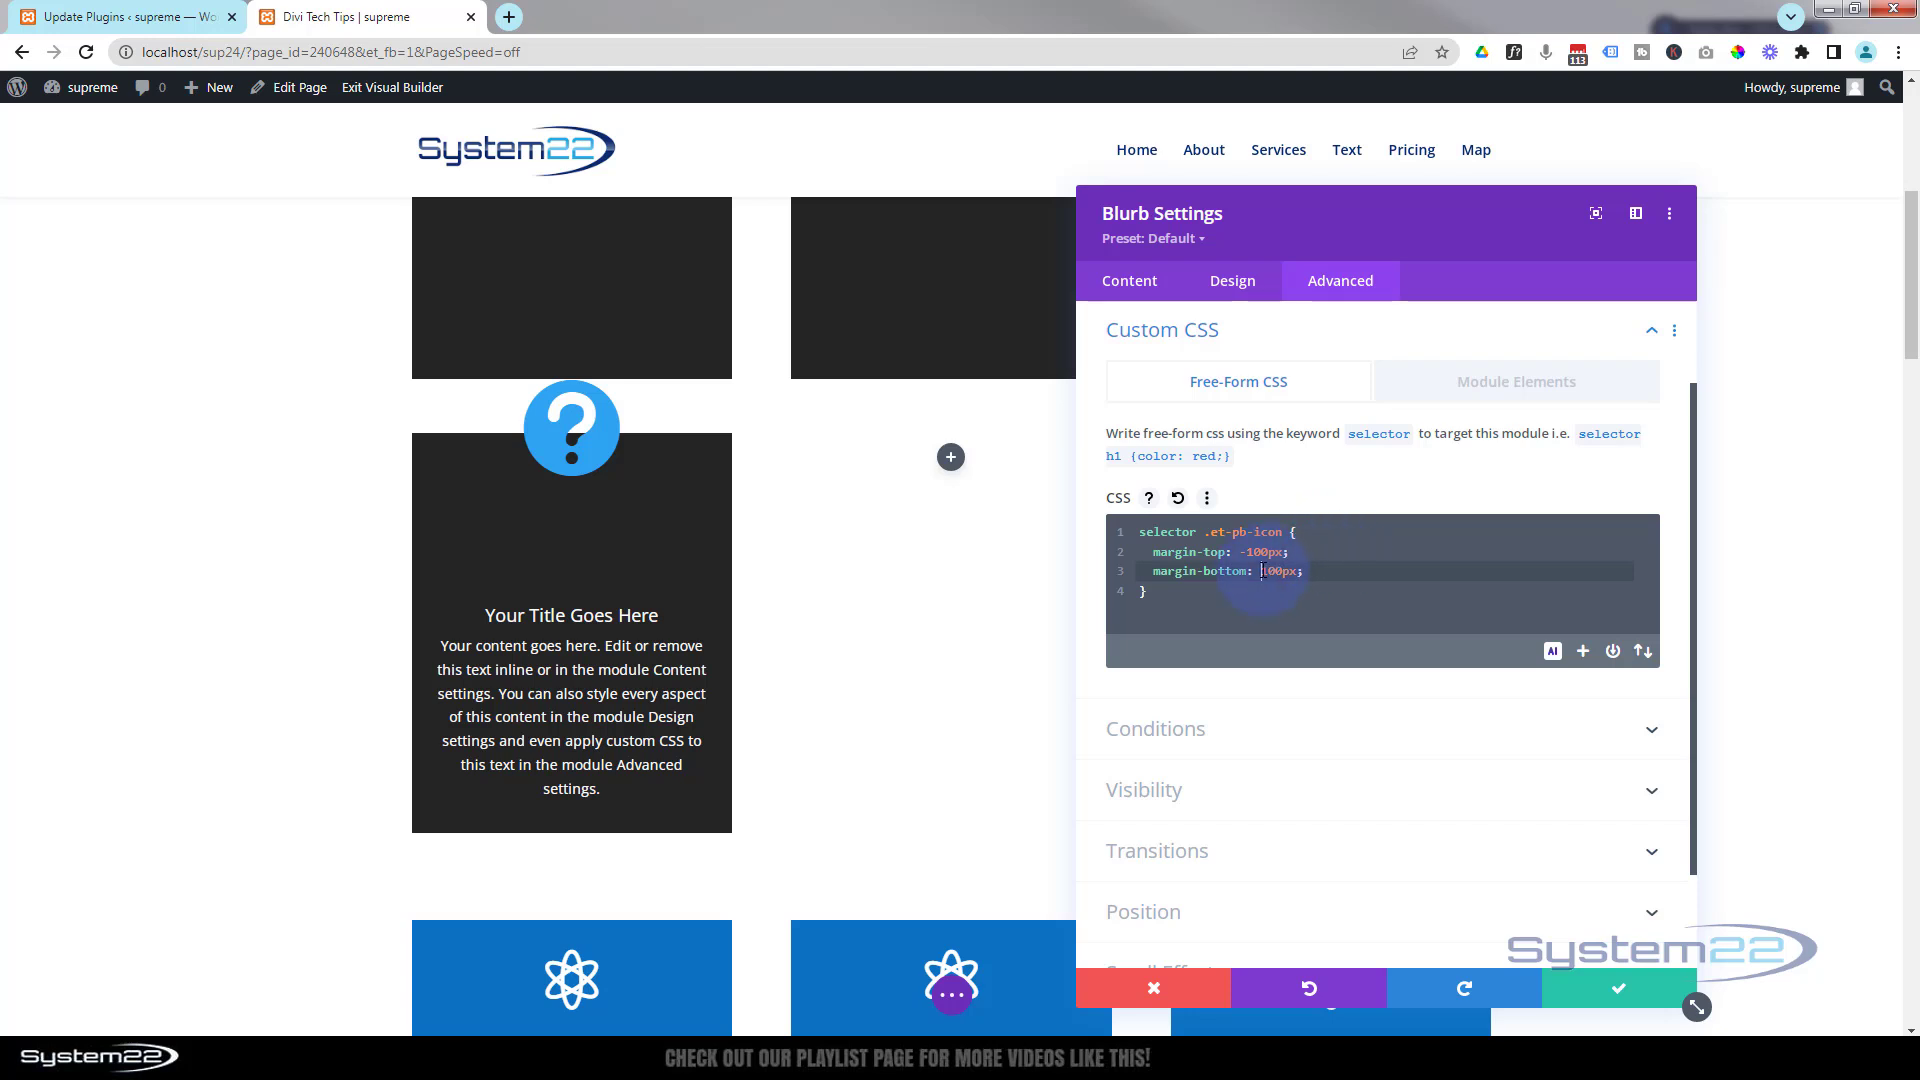
{"action": "left_click_drag", "start_coordinate": [1261, 572], "coordinate": [1285, 572]}
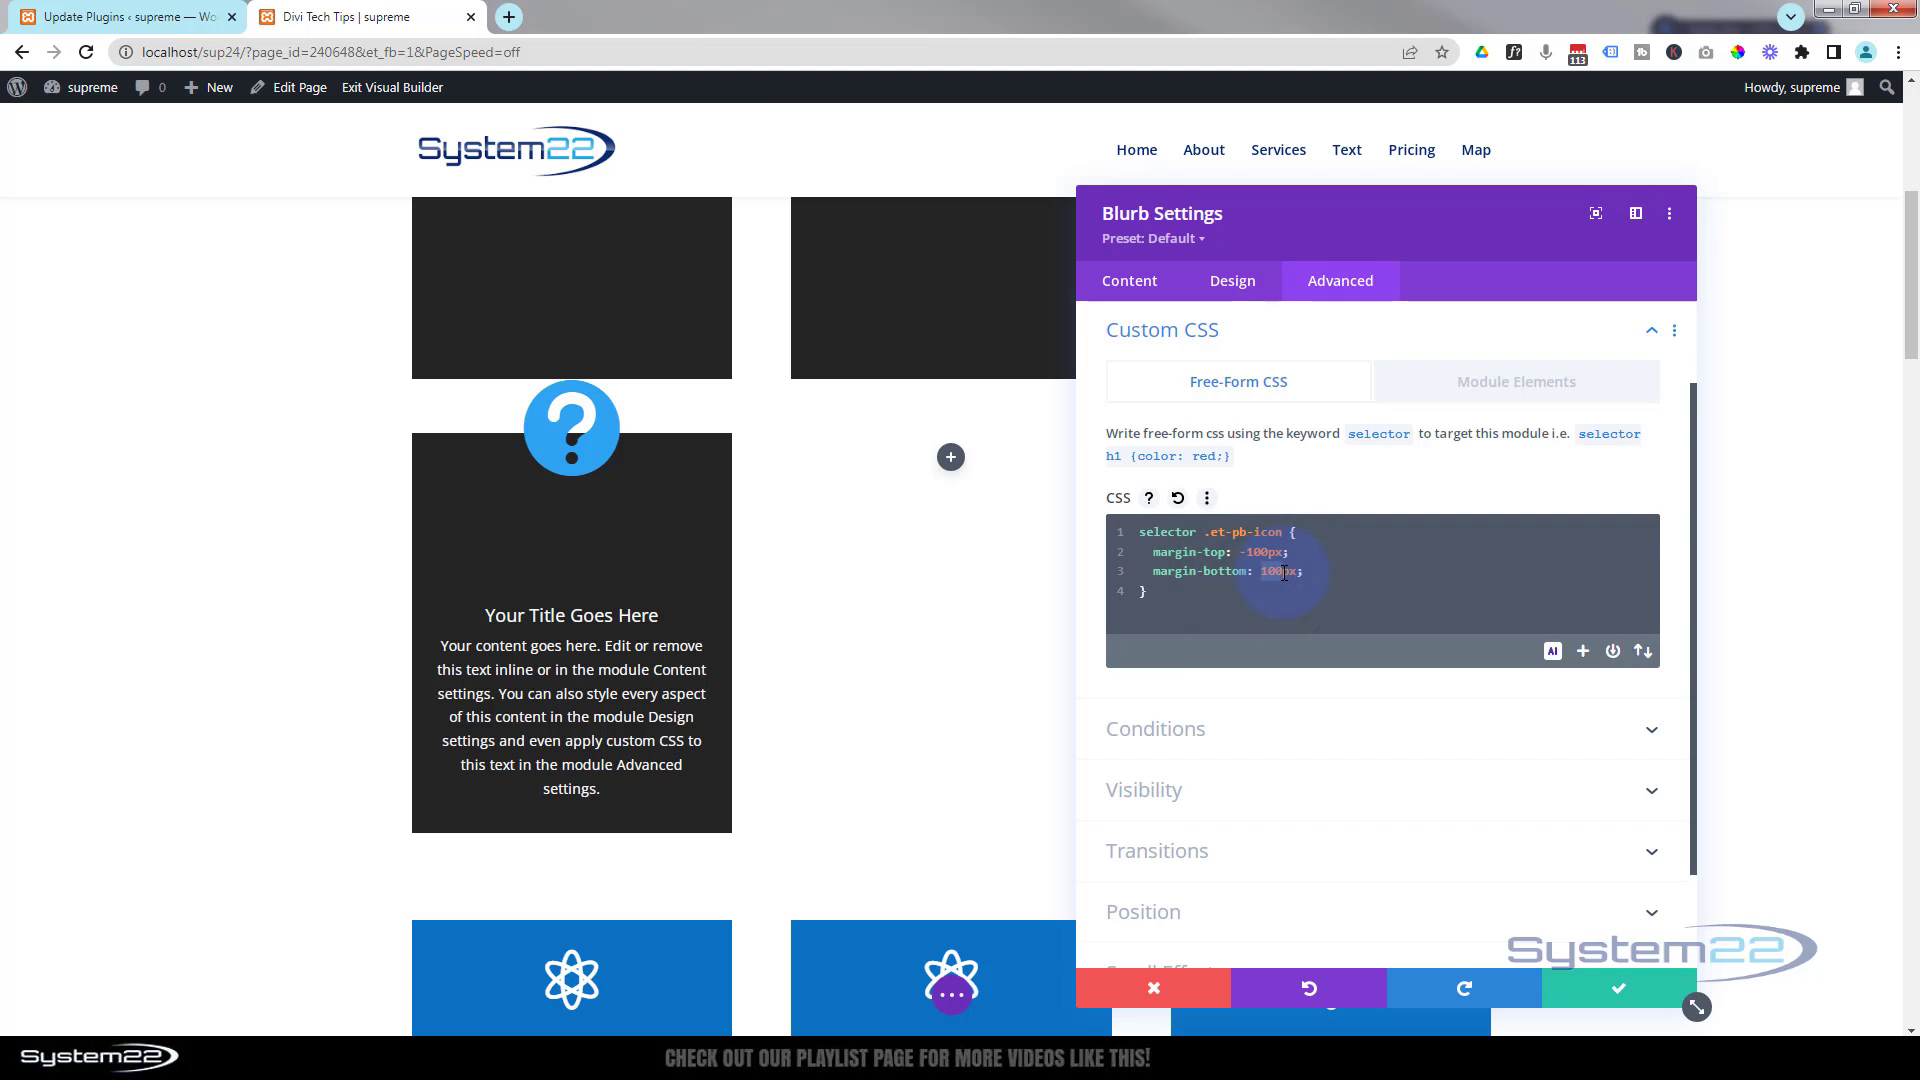
{"action": "type", "text": "73"}
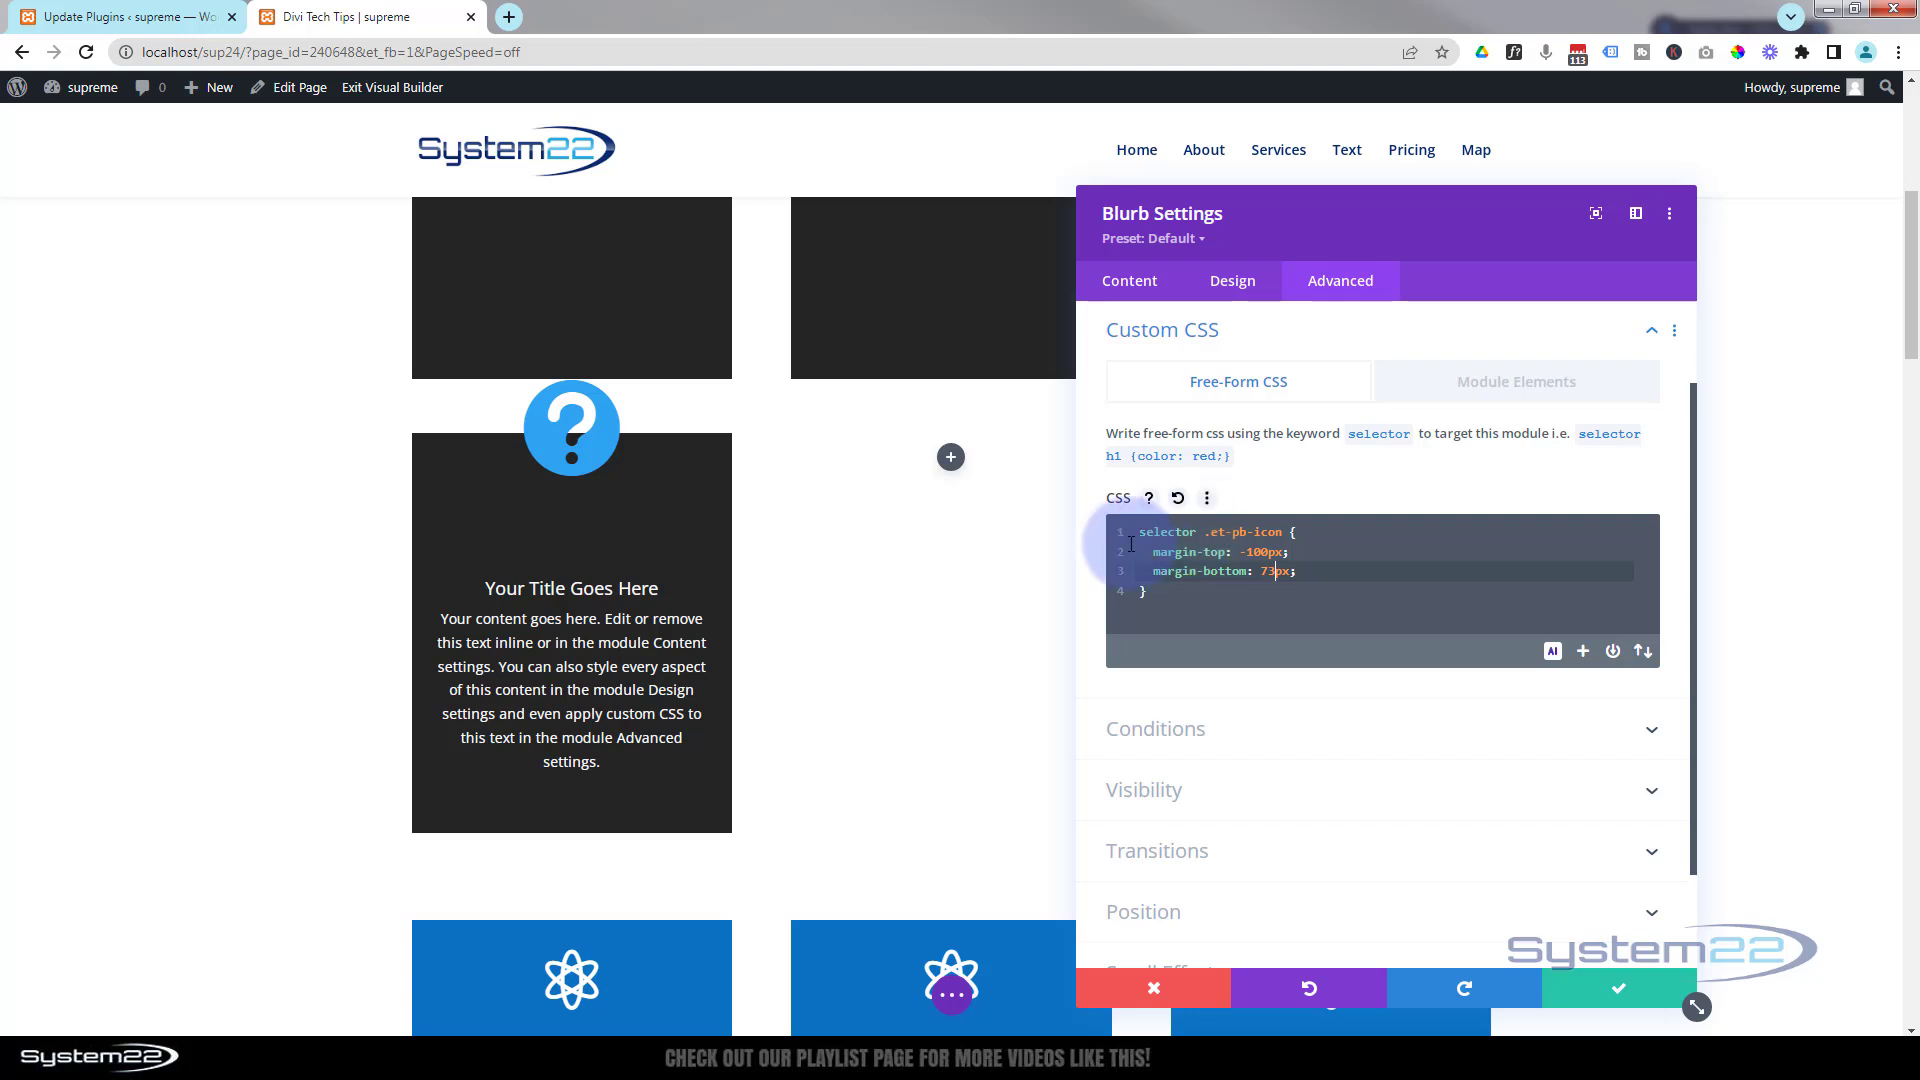
Step: Make the icon rule apply on blurb hover by changing its selector to selector:hover .et-pb-icon, and preview it on the blurb
{"action": "left_click", "coordinate": [1196, 531]}
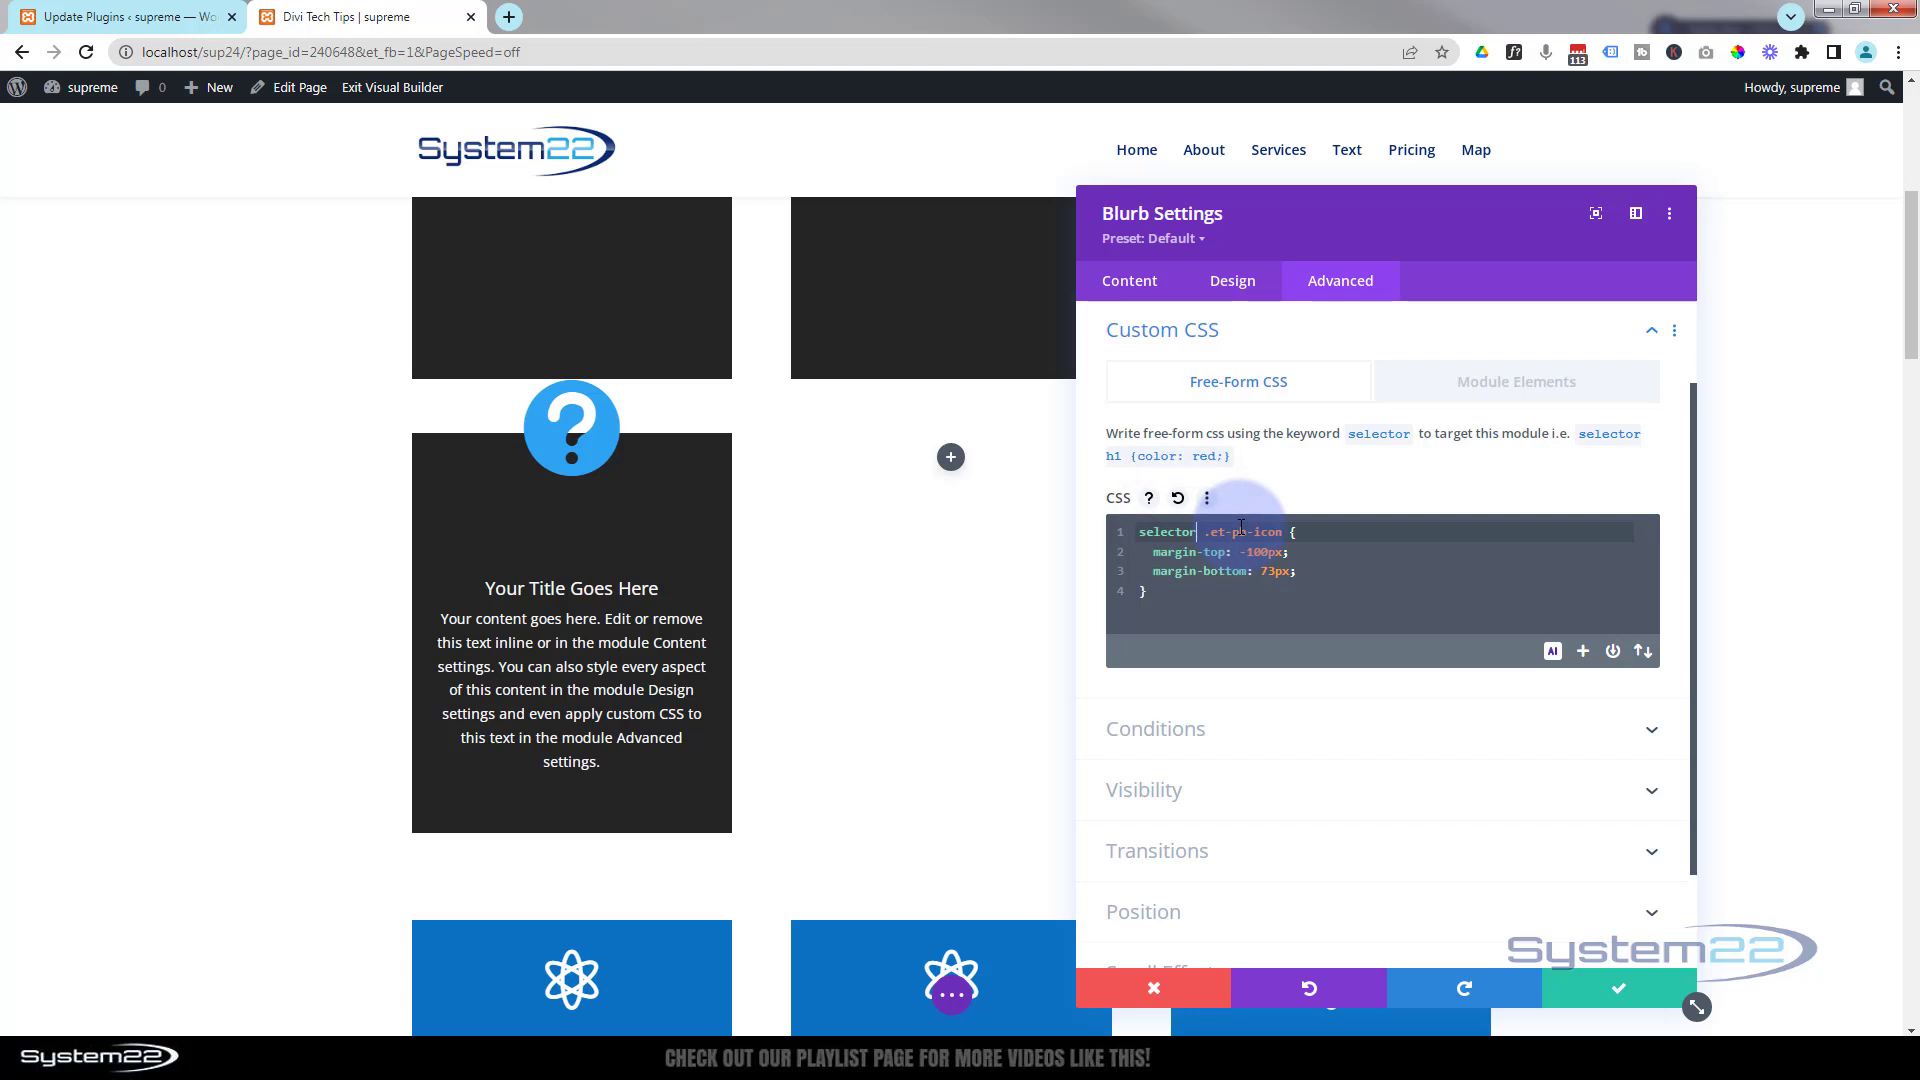
{"action": "type", "text": ":"}
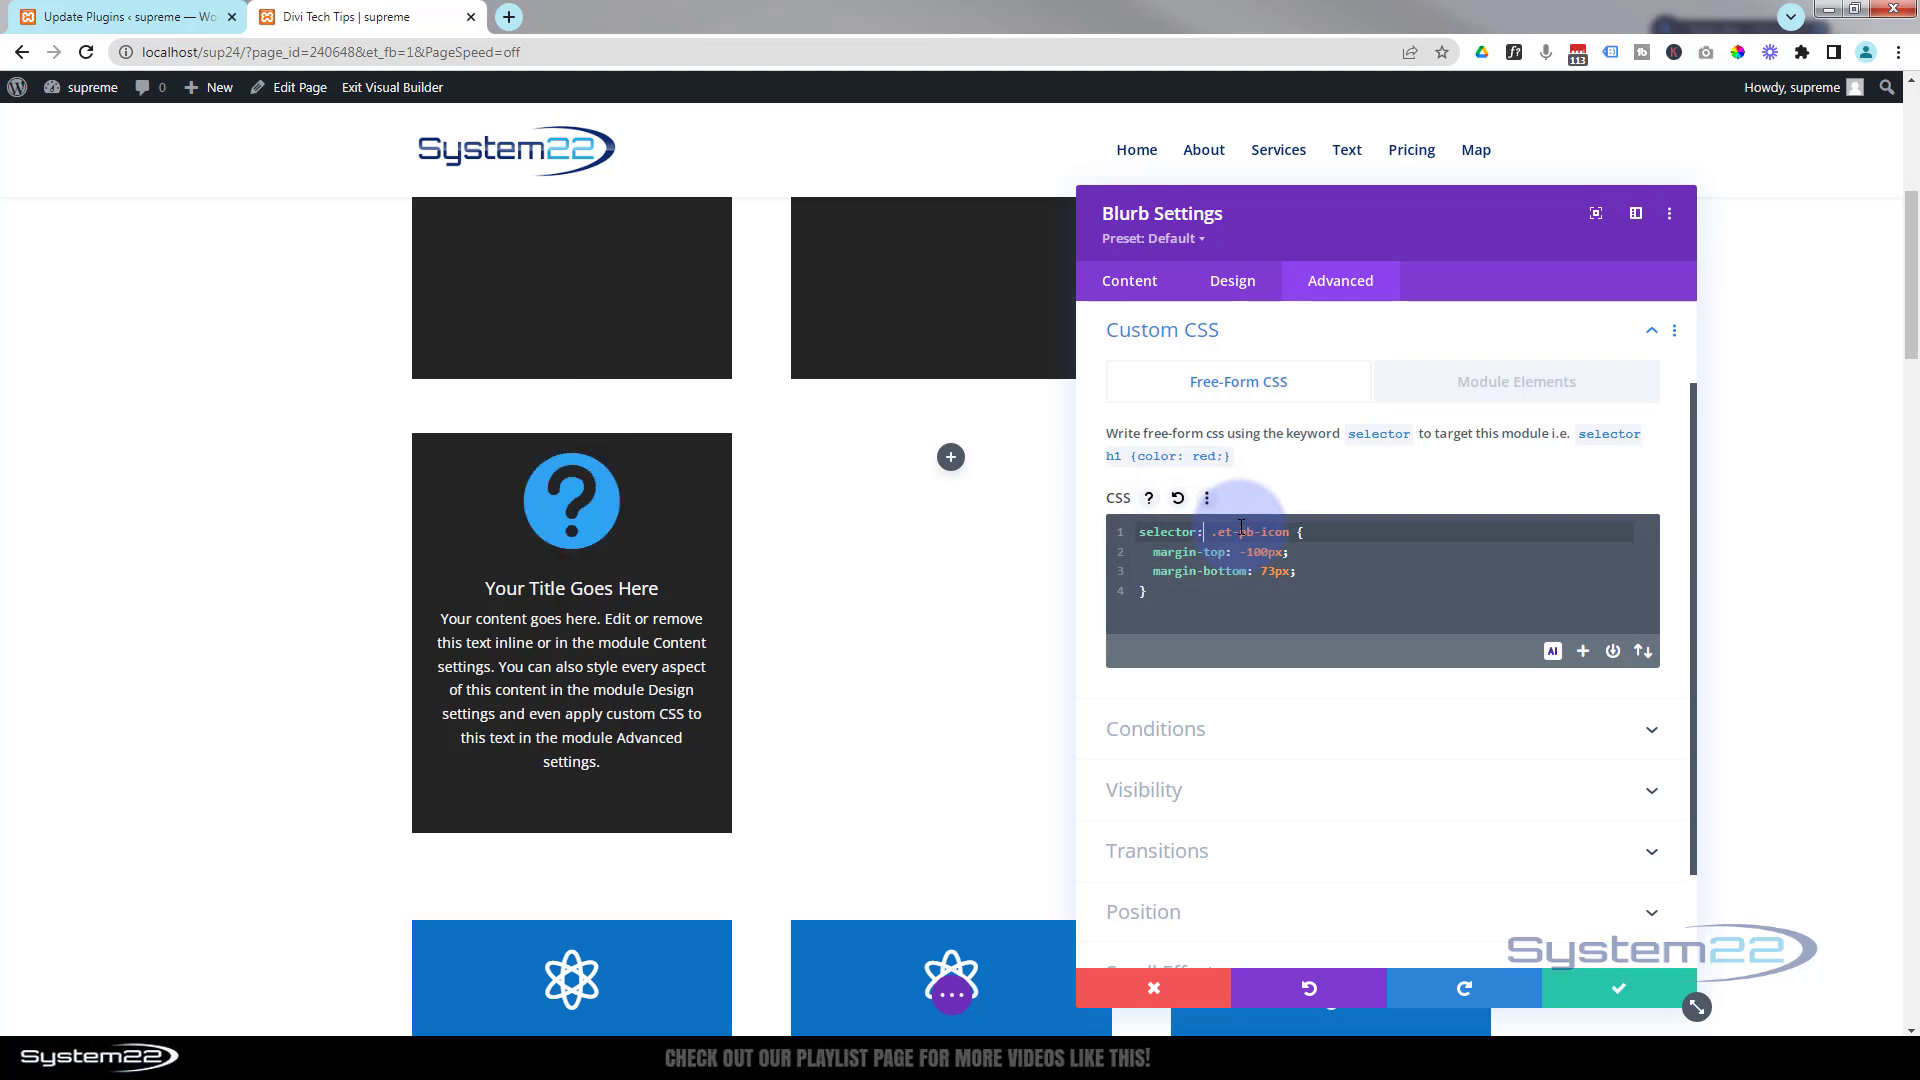
{"action": "type", "text": "hover"}
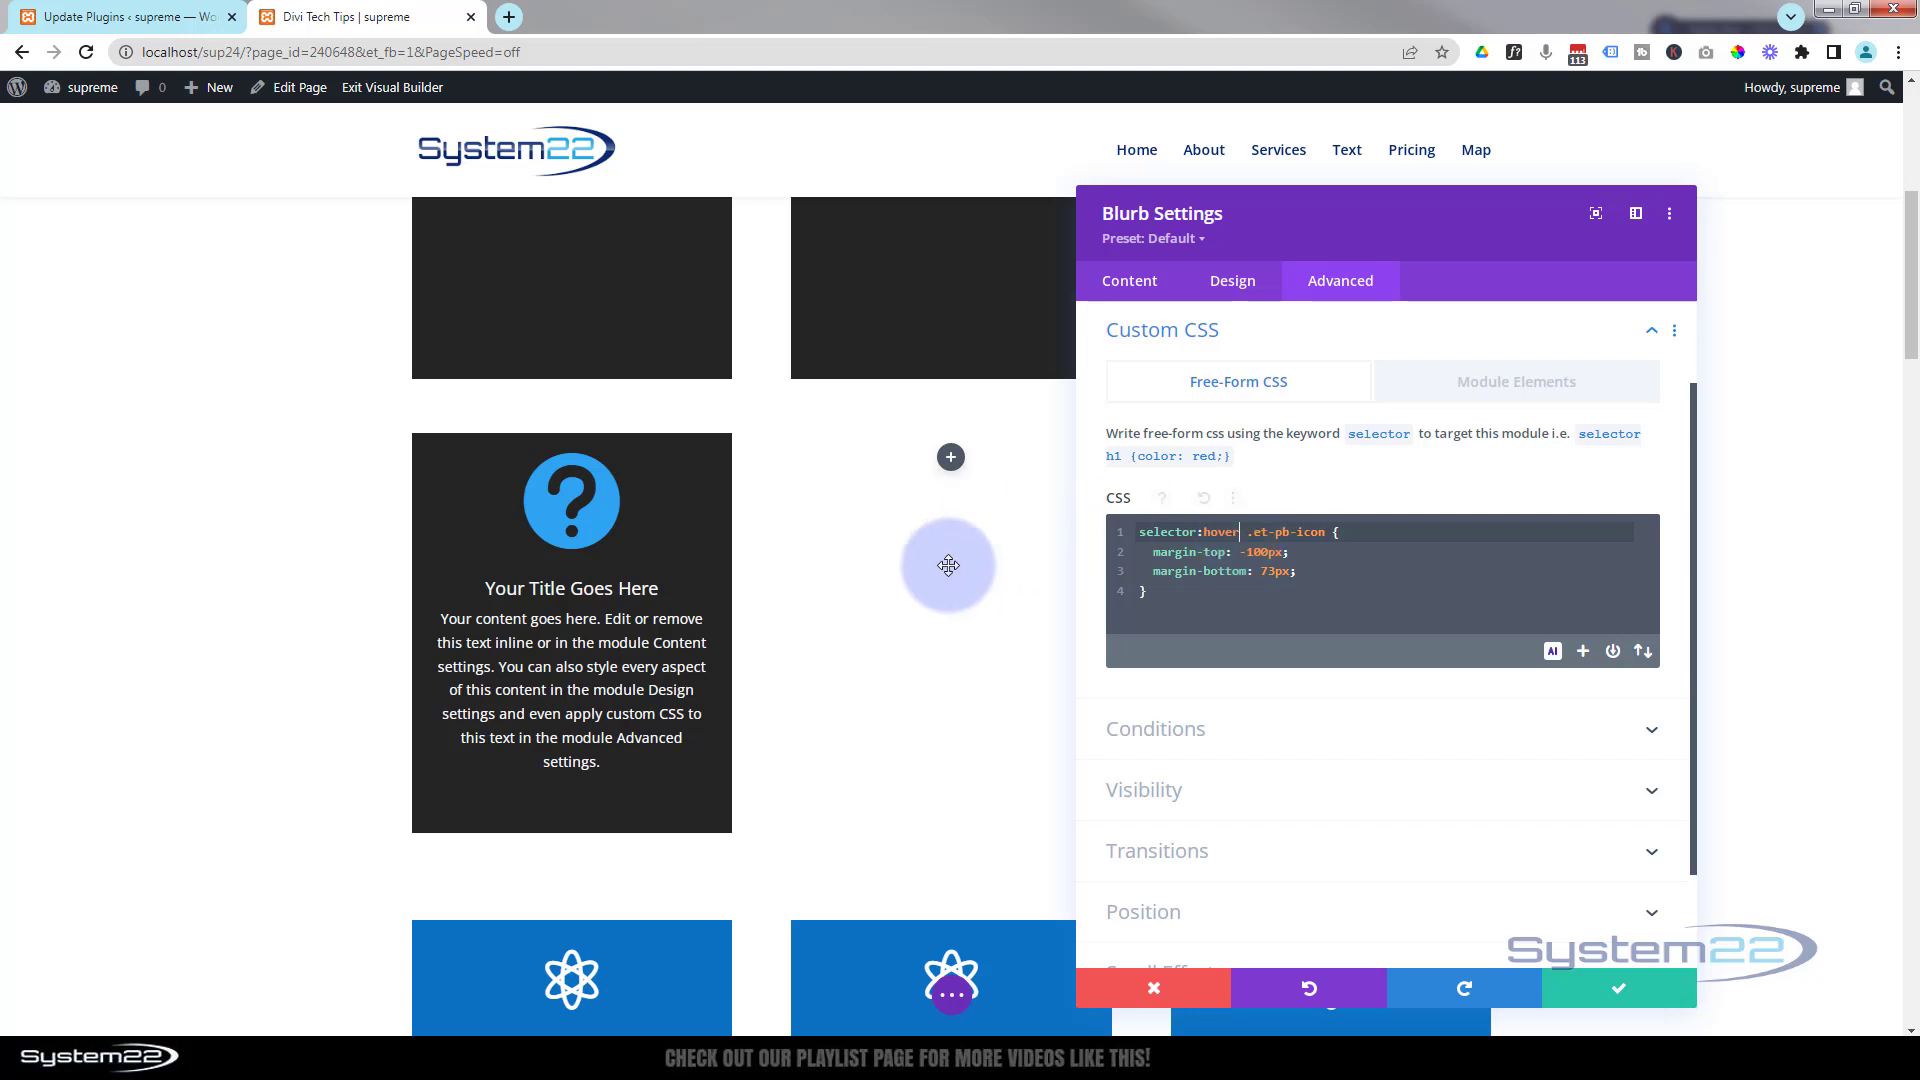
{"action": "mouse_move", "coordinate": [678, 637]}
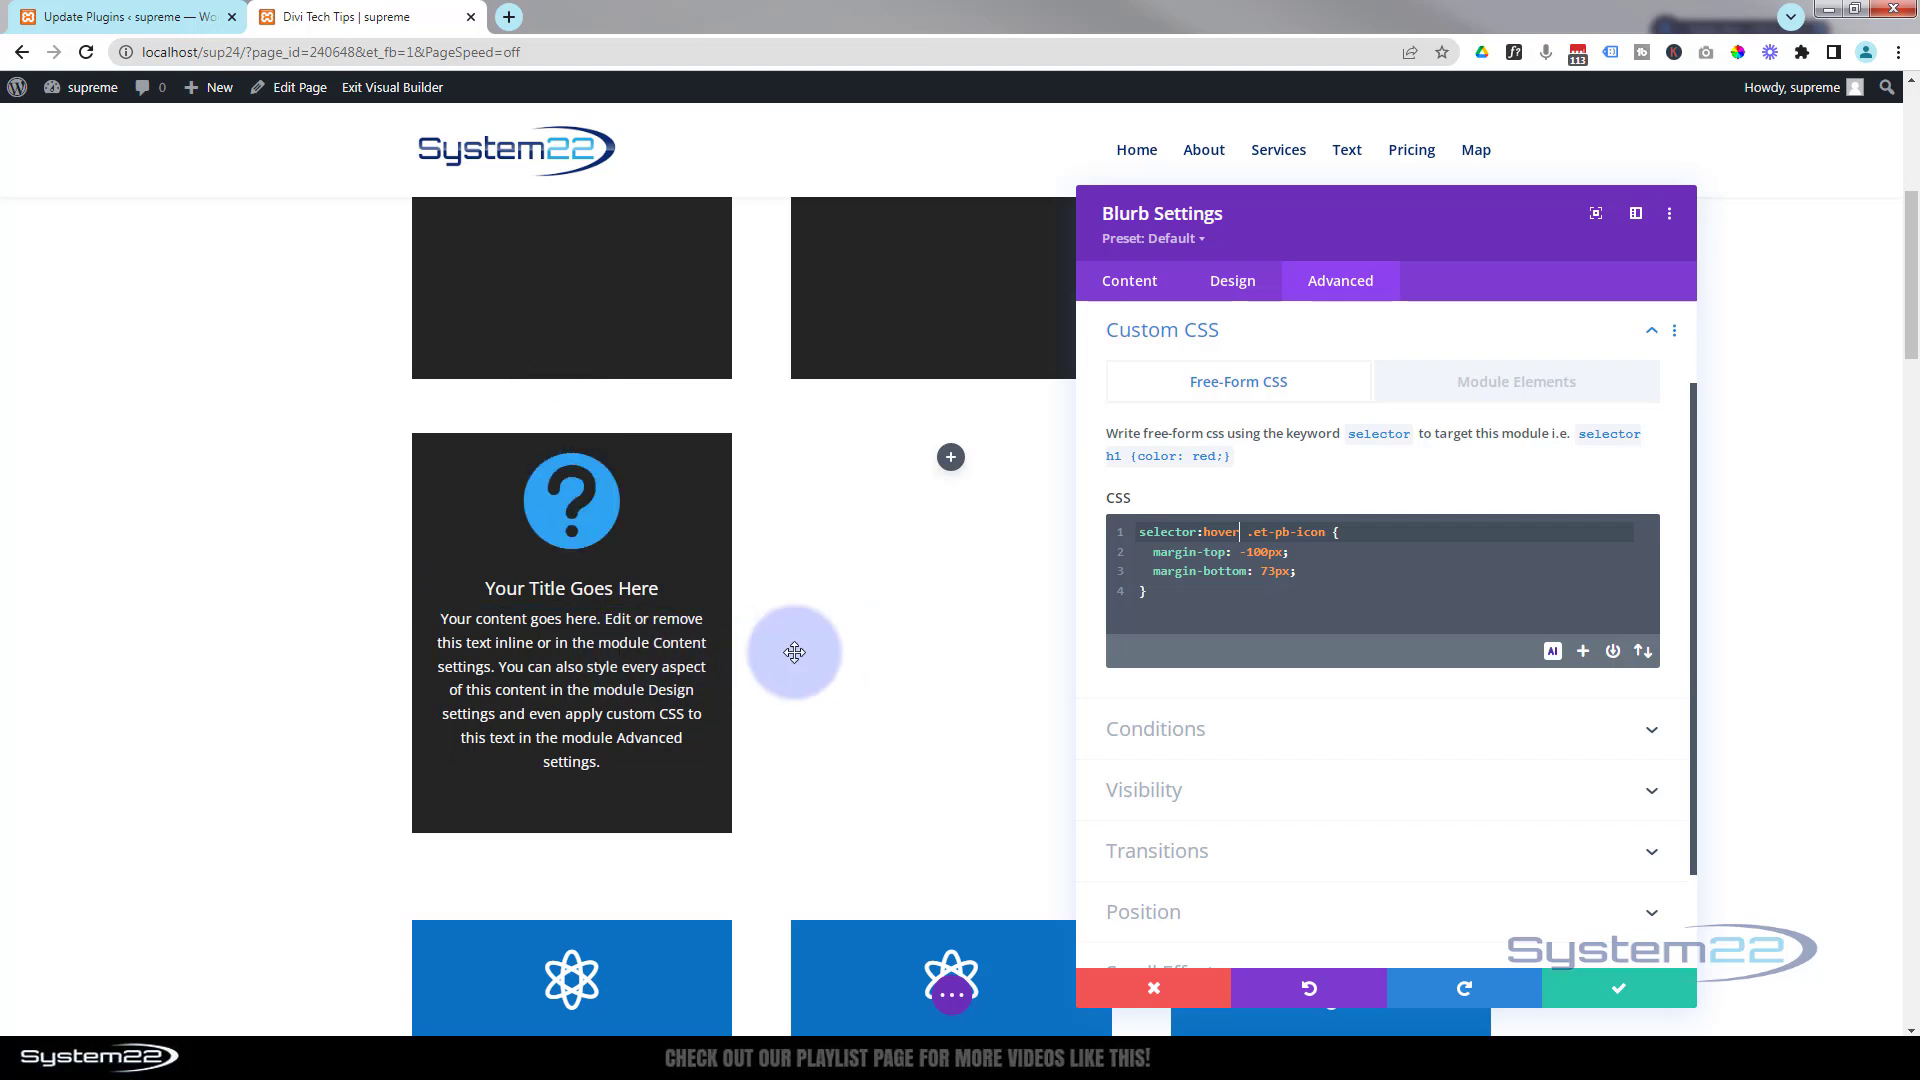
Step: Copy the hover rule's selector below that rule and remove :hover from the copy, leaving selector .et-pb-icon
{"action": "left_click", "coordinate": [1181, 594]}
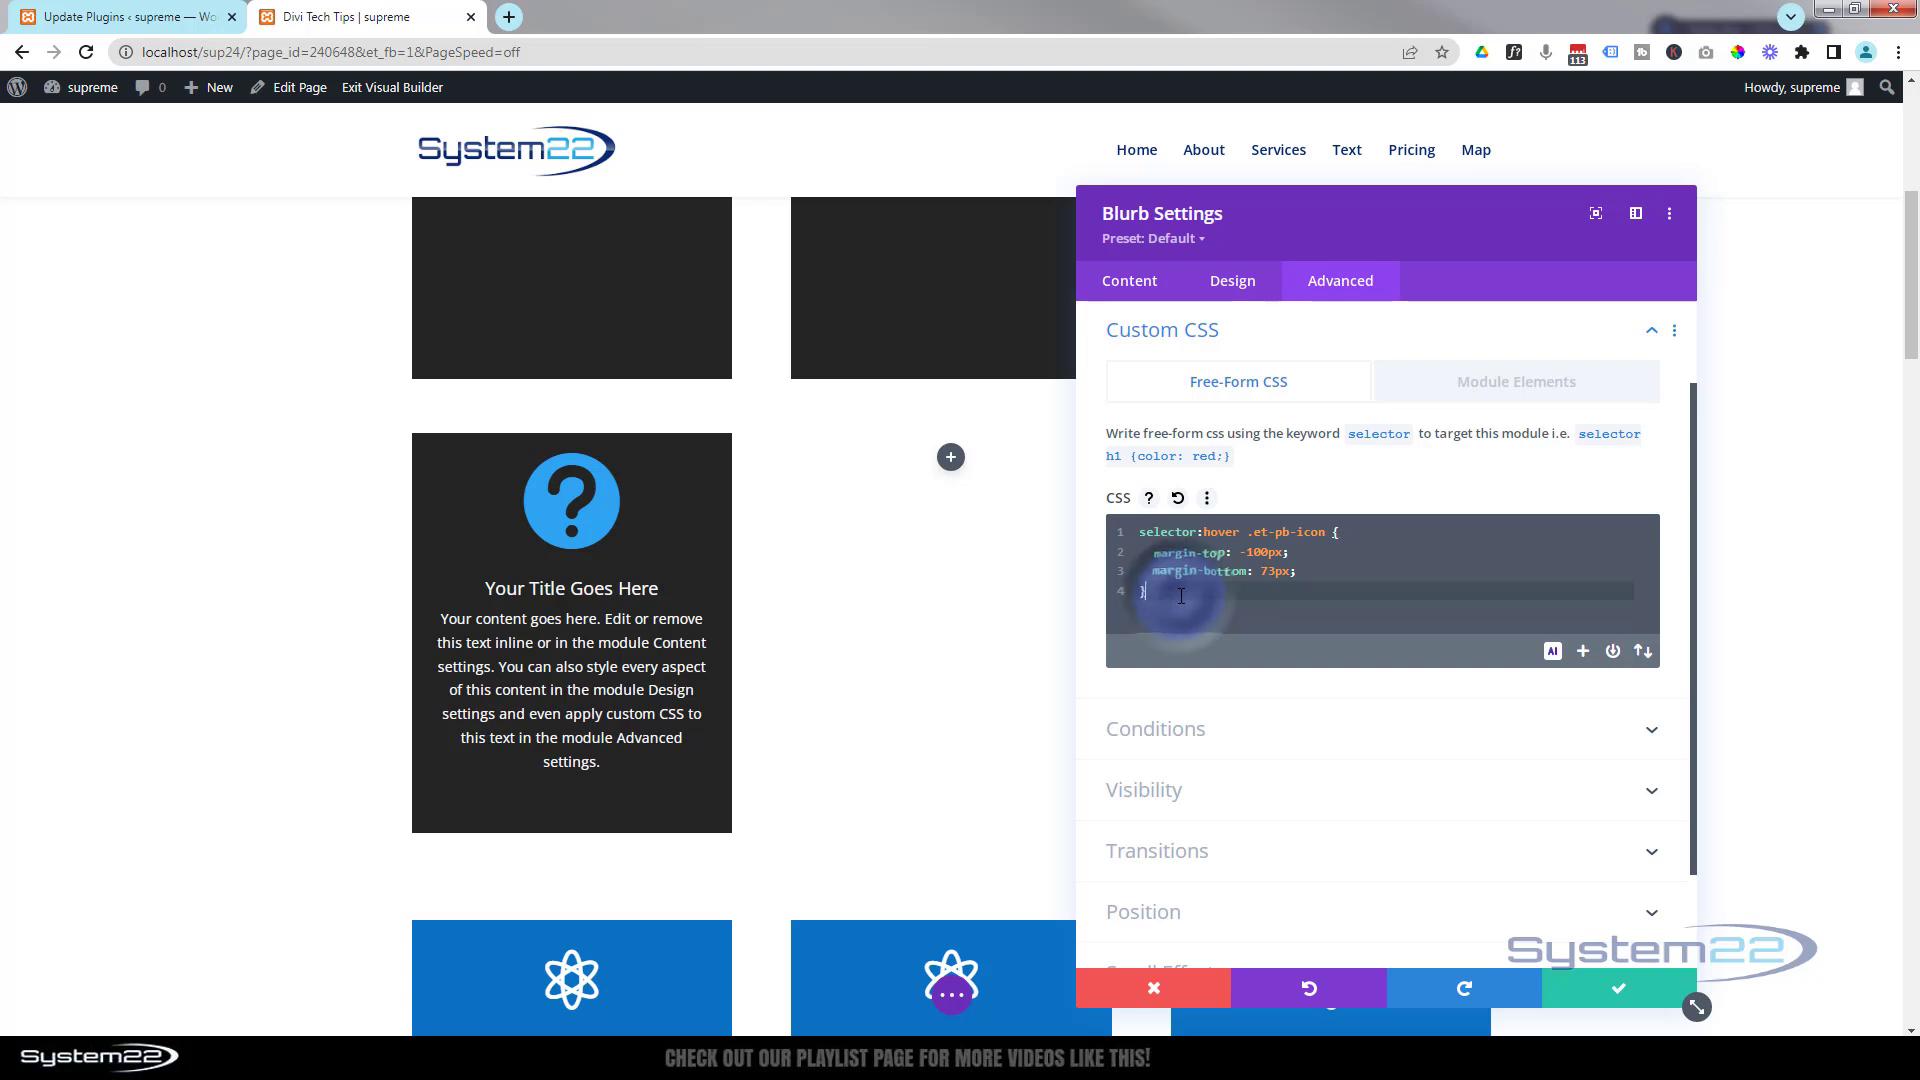
{"action": "key", "text": "Return"}
{"action": "key", "text": "Return"}
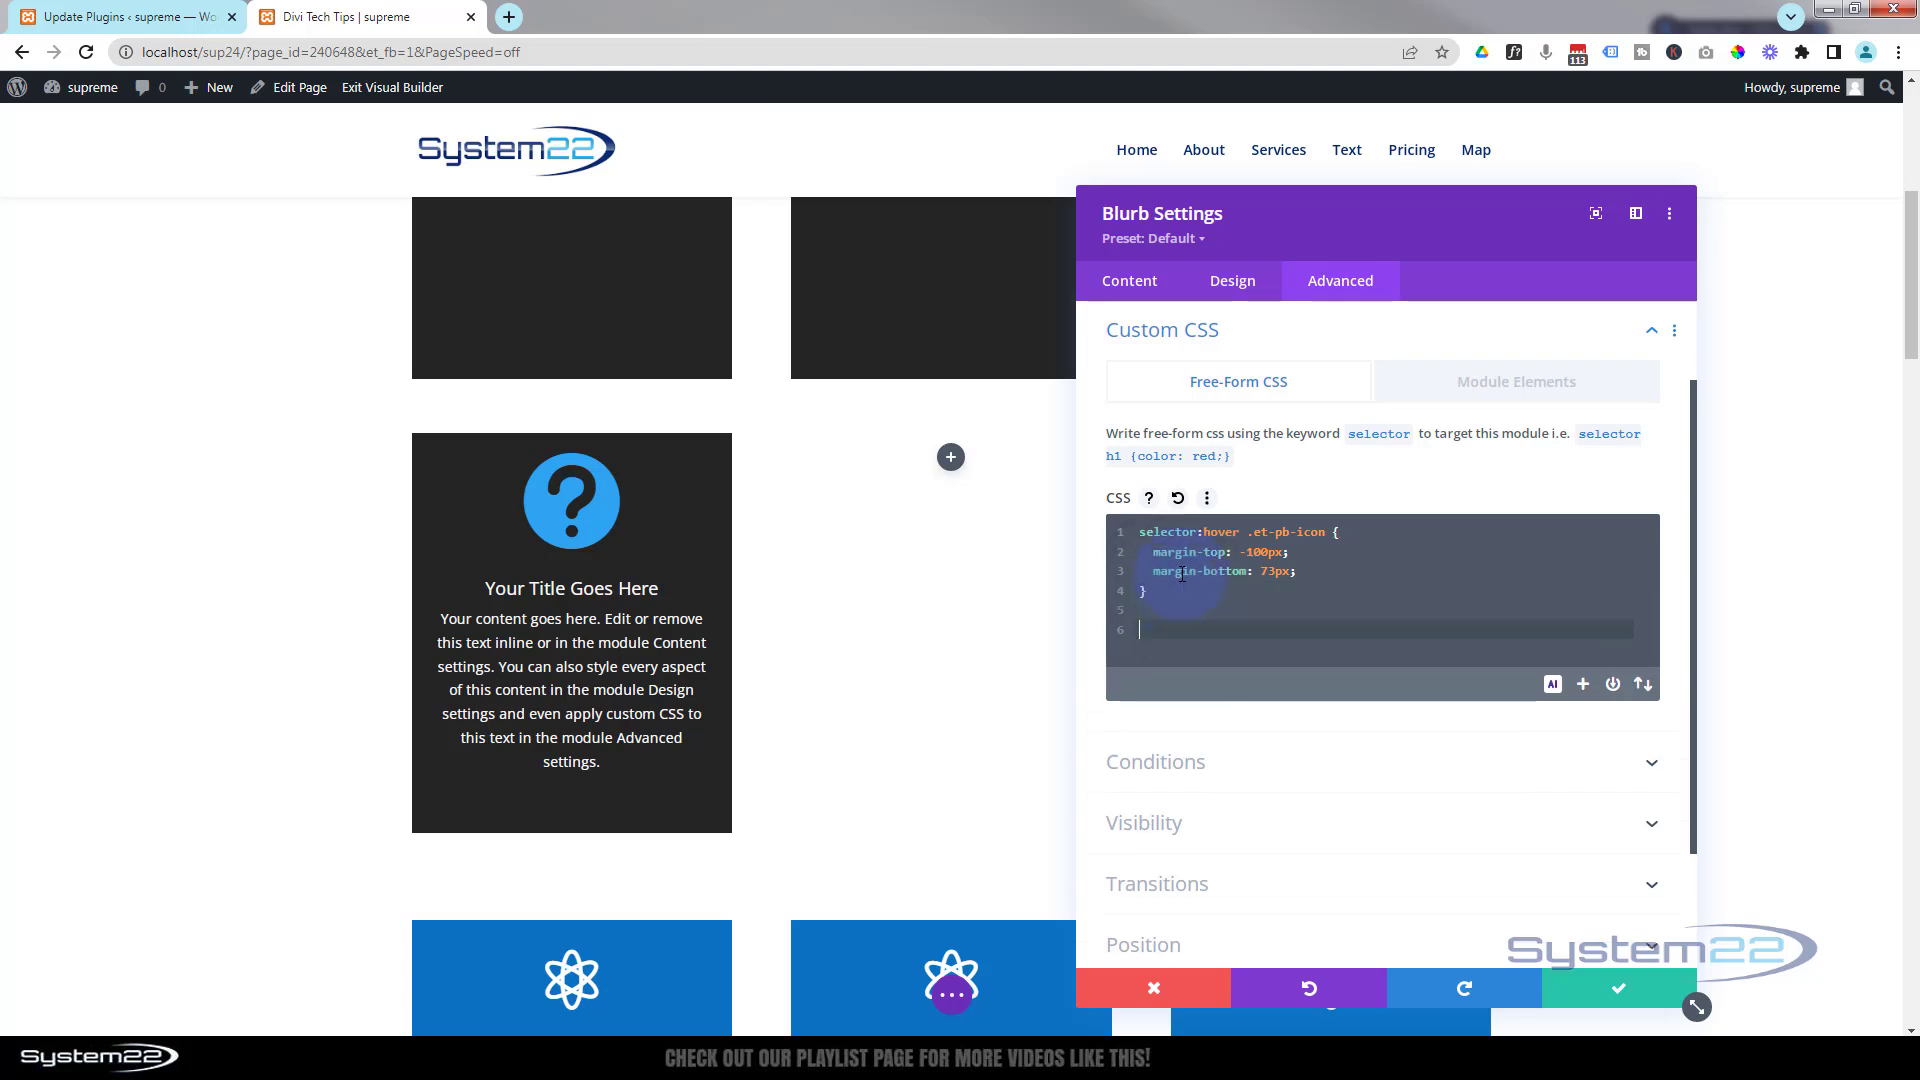
{"action": "left_click_drag", "start_coordinate": [1139, 531], "coordinate": [1326, 531]}
{"action": "key", "text": "ctrl+c"}
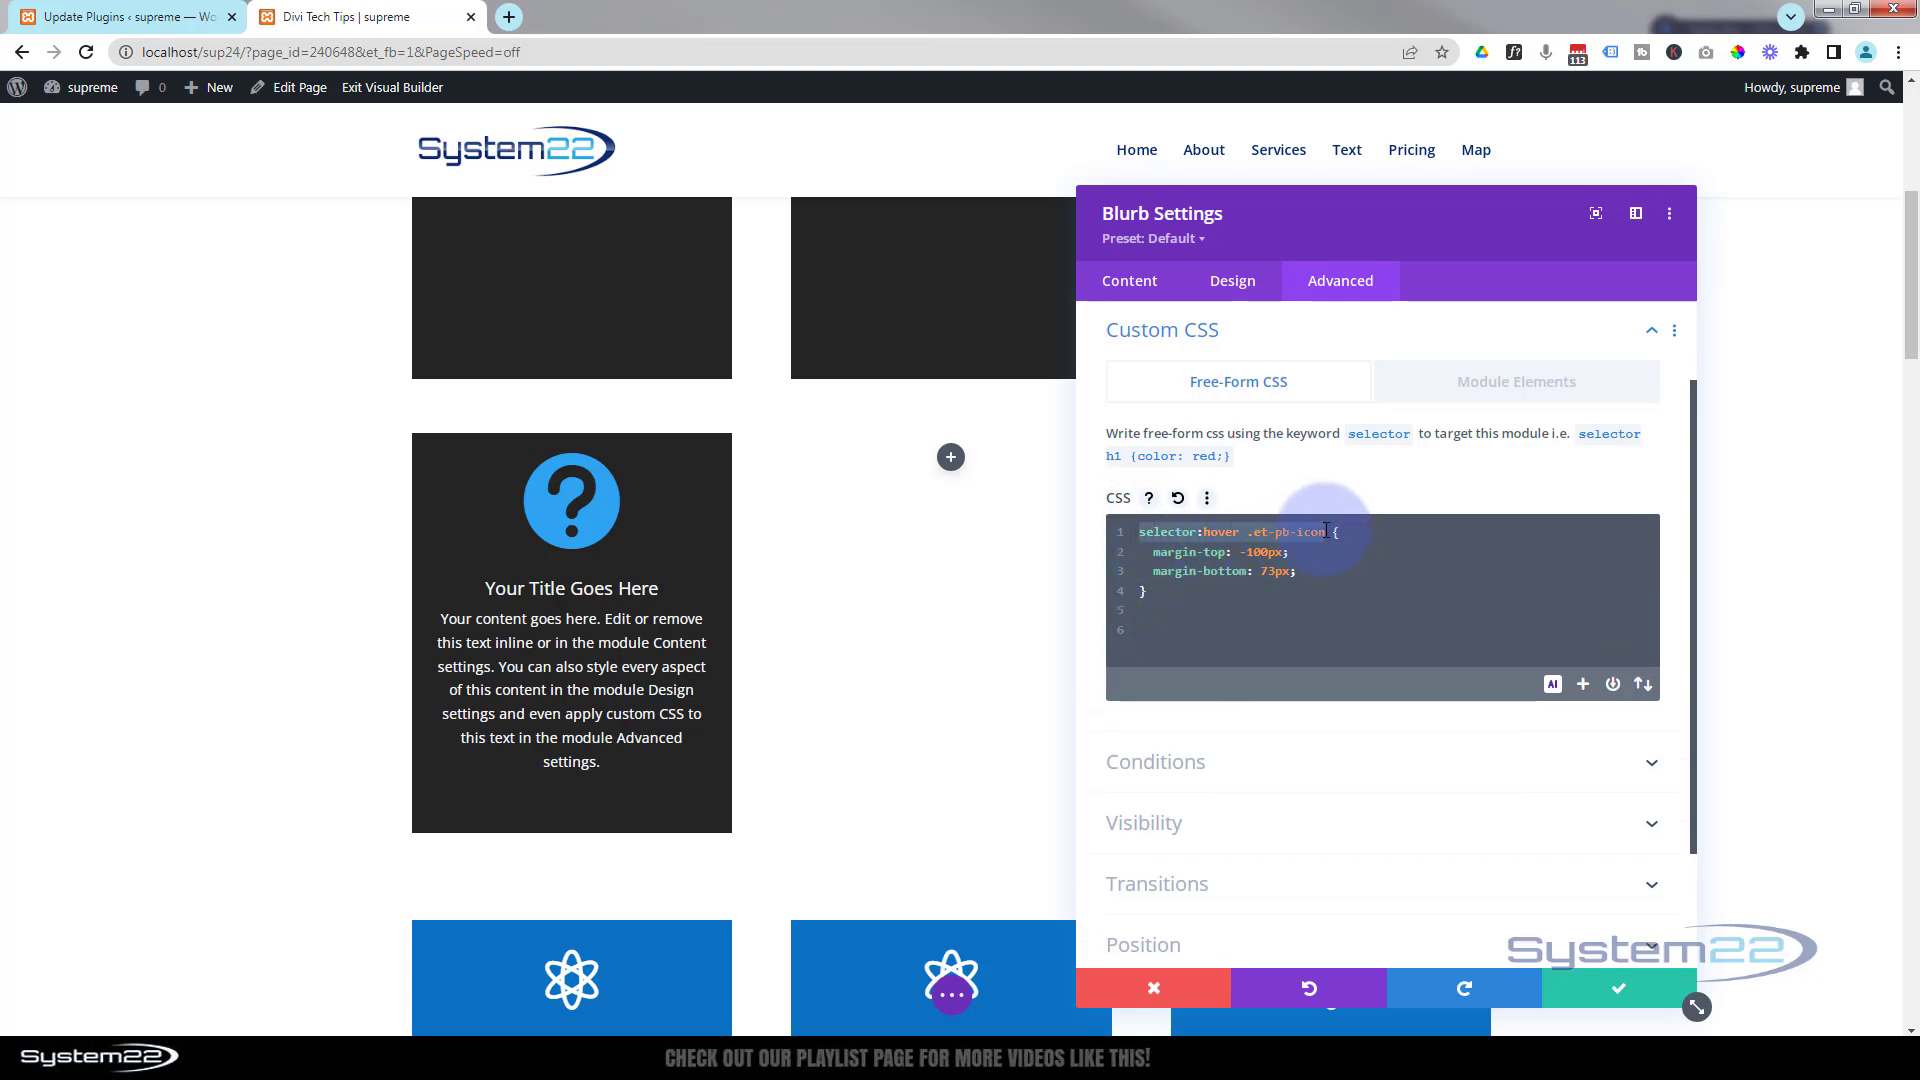
{"action": "left_click", "coordinate": [1151, 620]}
{"action": "key", "text": "ctrl+v"}
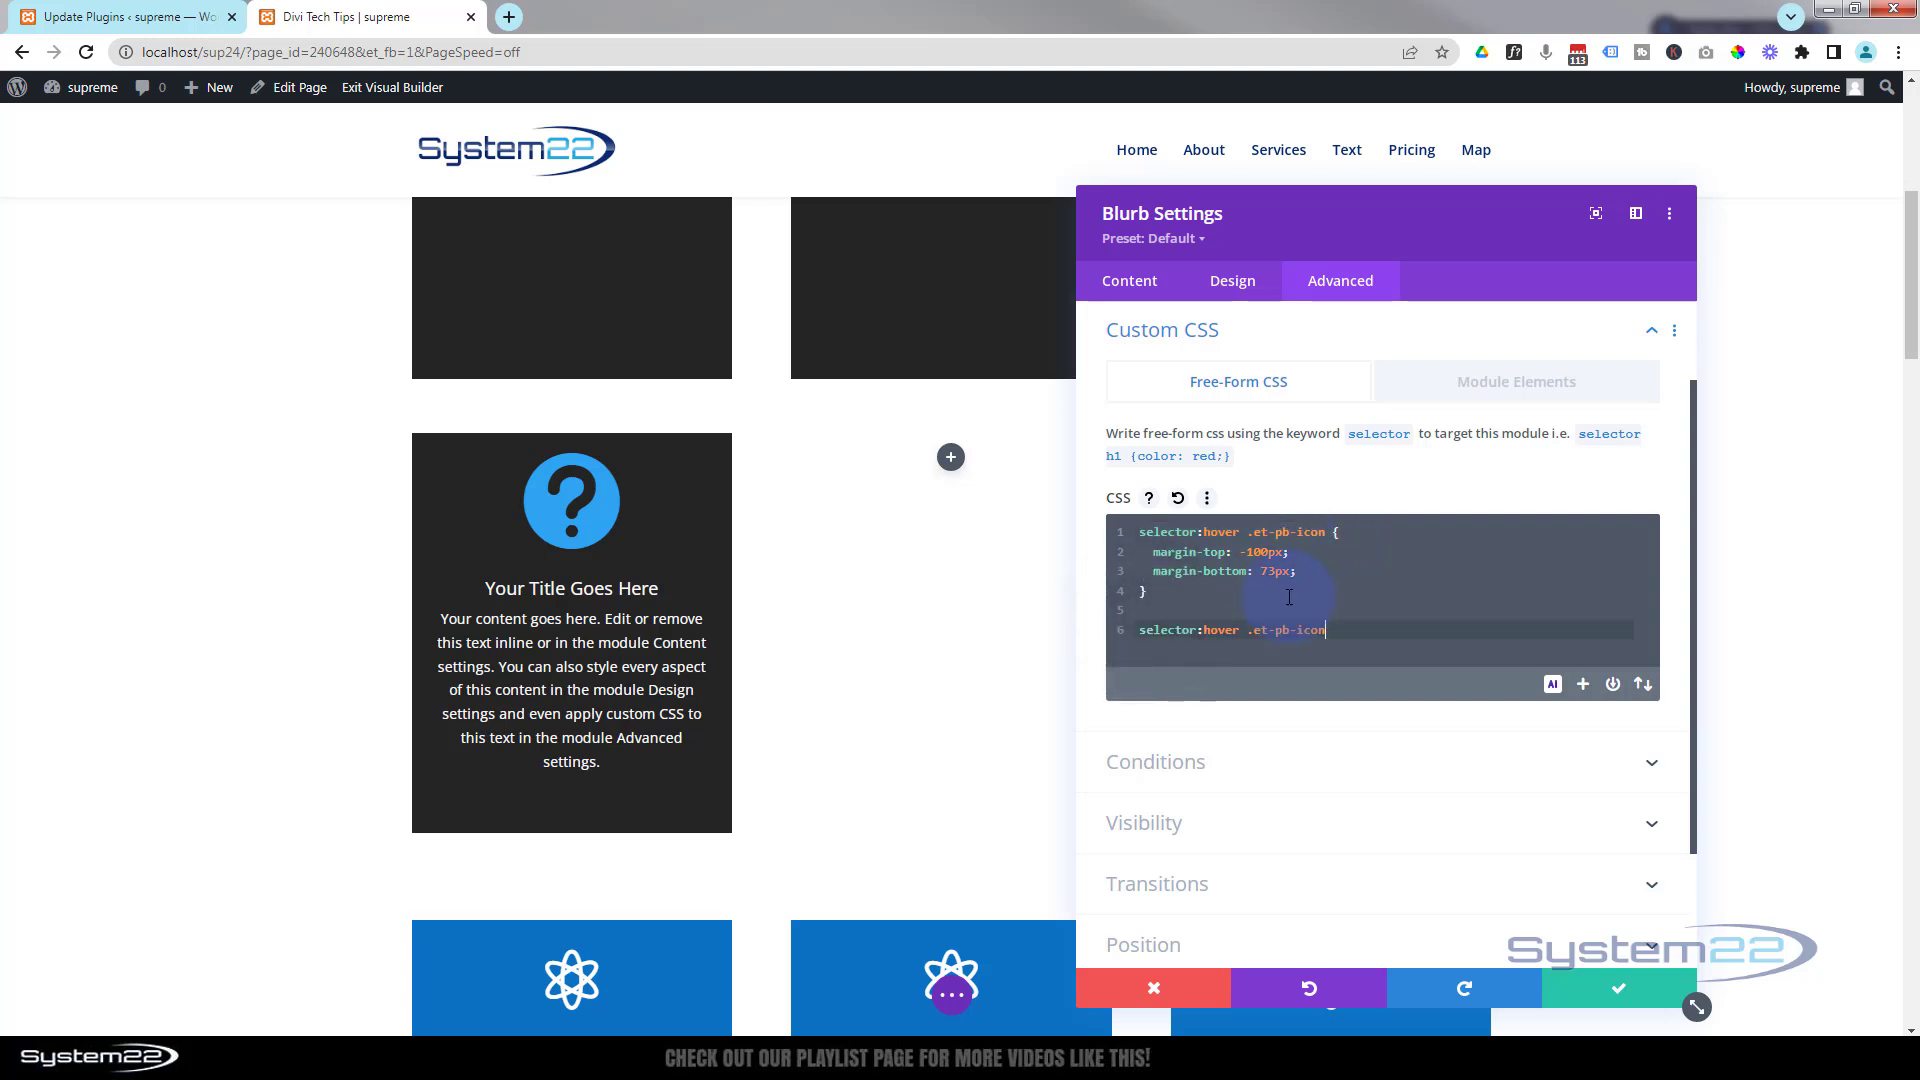
{"action": "left_click_drag", "start_coordinate": [1198, 628], "coordinate": [1239, 629]}
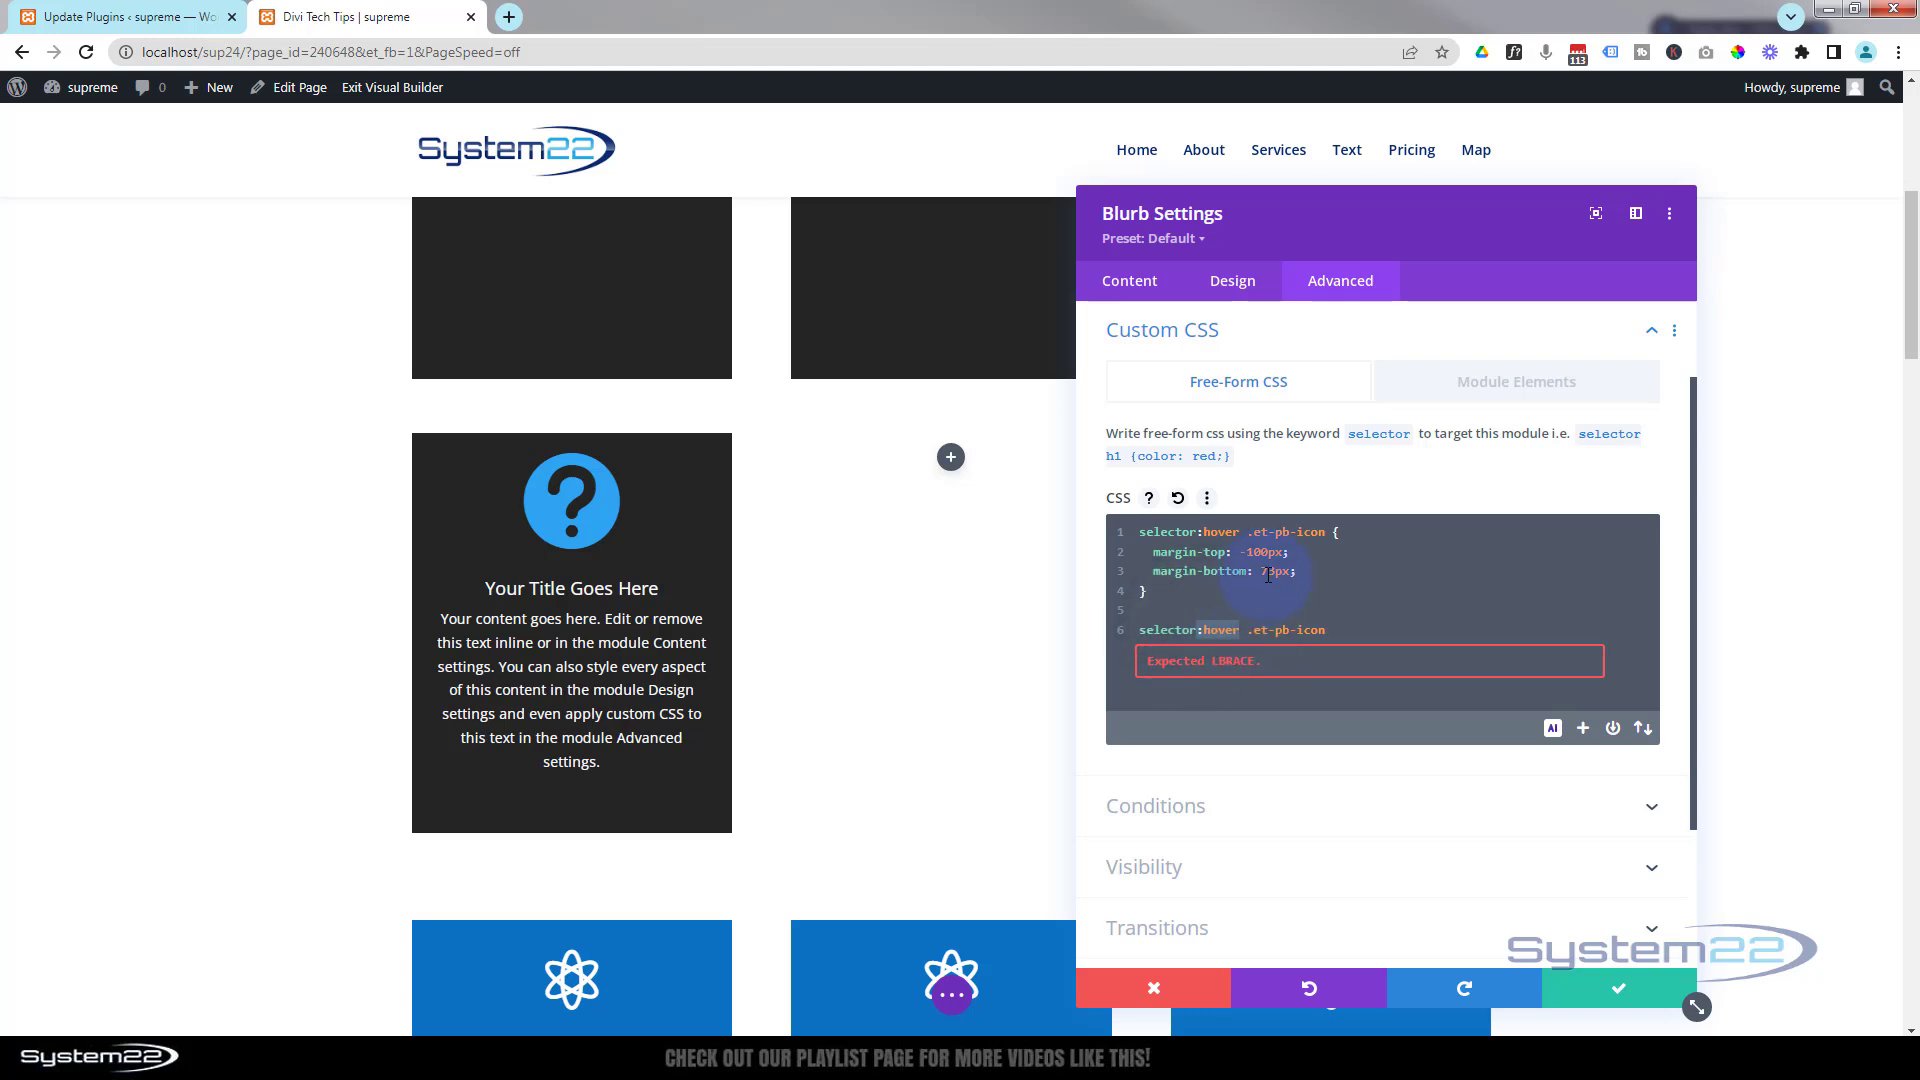
{"action": "key", "text": "BackSpace"}
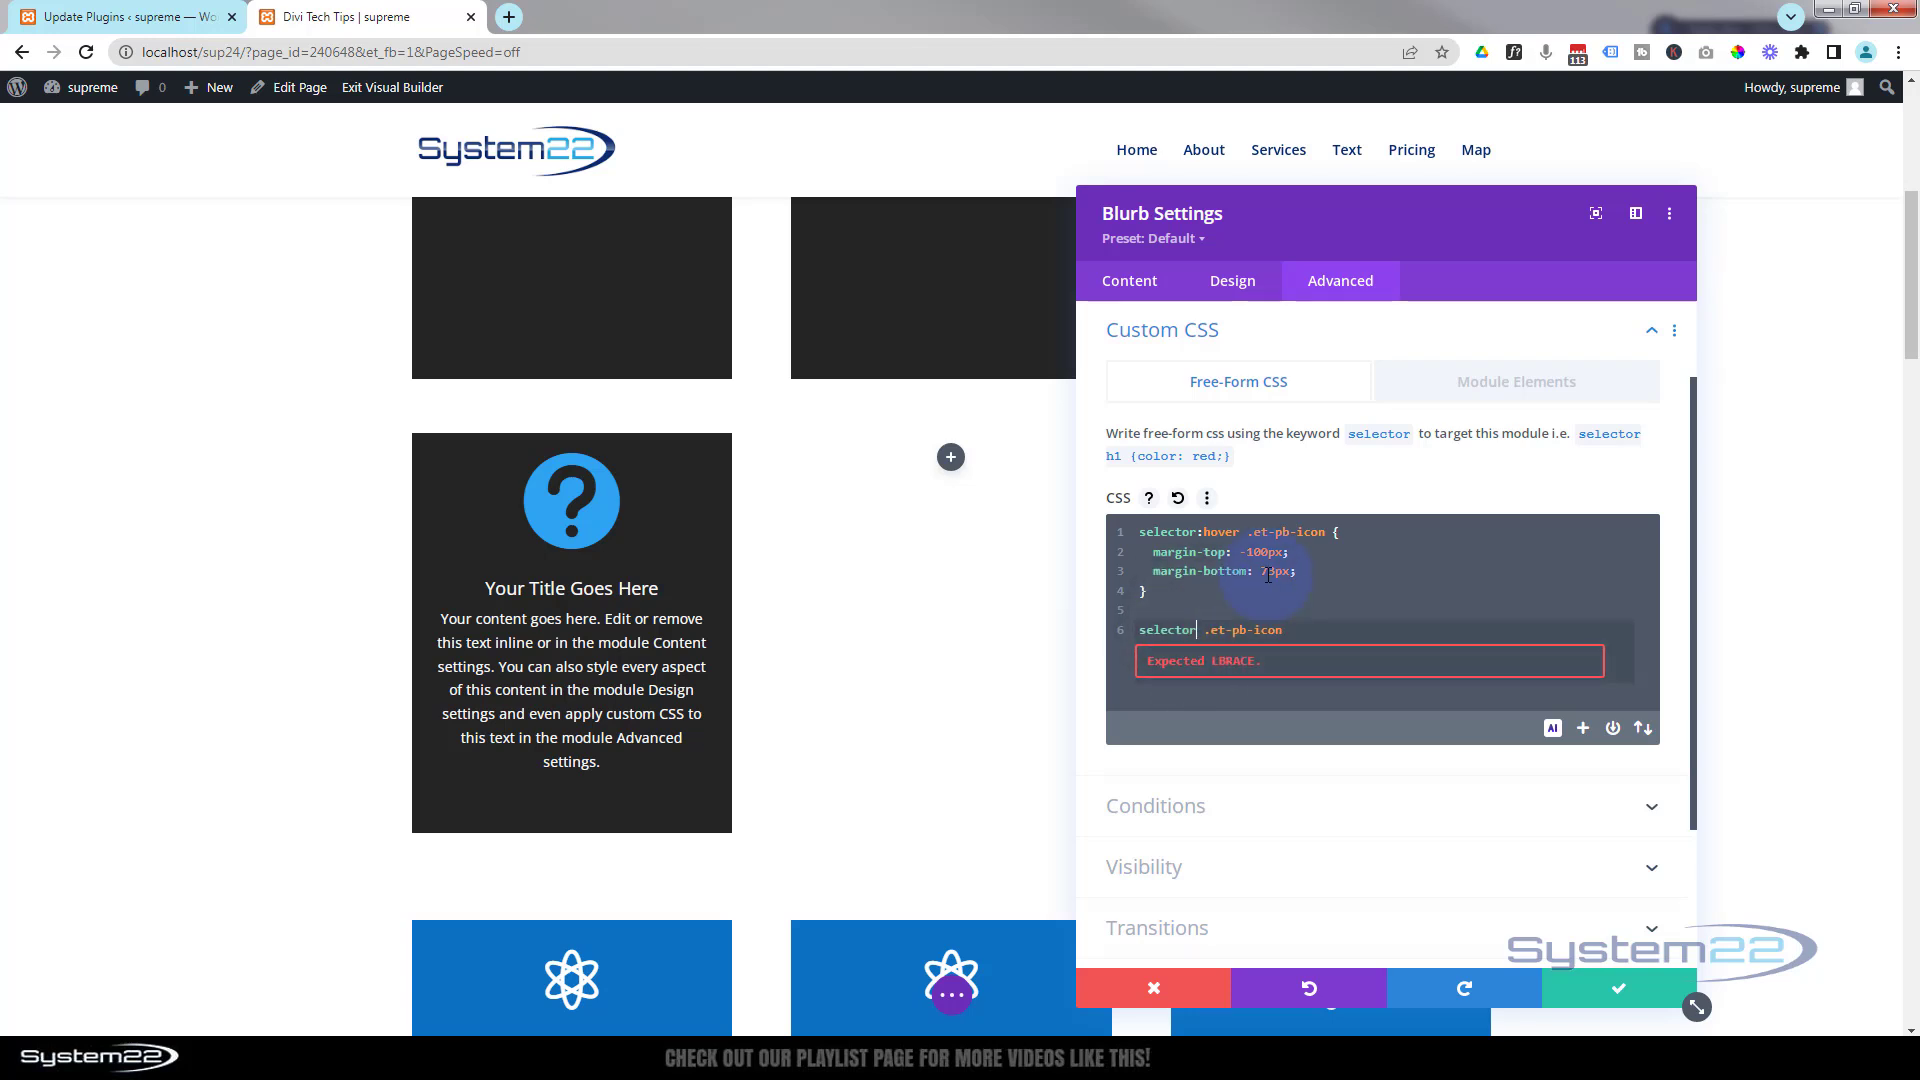
Step: Give the new selector .et-pb-icon rule the declaration transition-duration: .5s;
{"action": "left_click", "coordinate": [1304, 627]}
{"action": "type", "text": "{"}
{"action": "key", "text": "Return"}
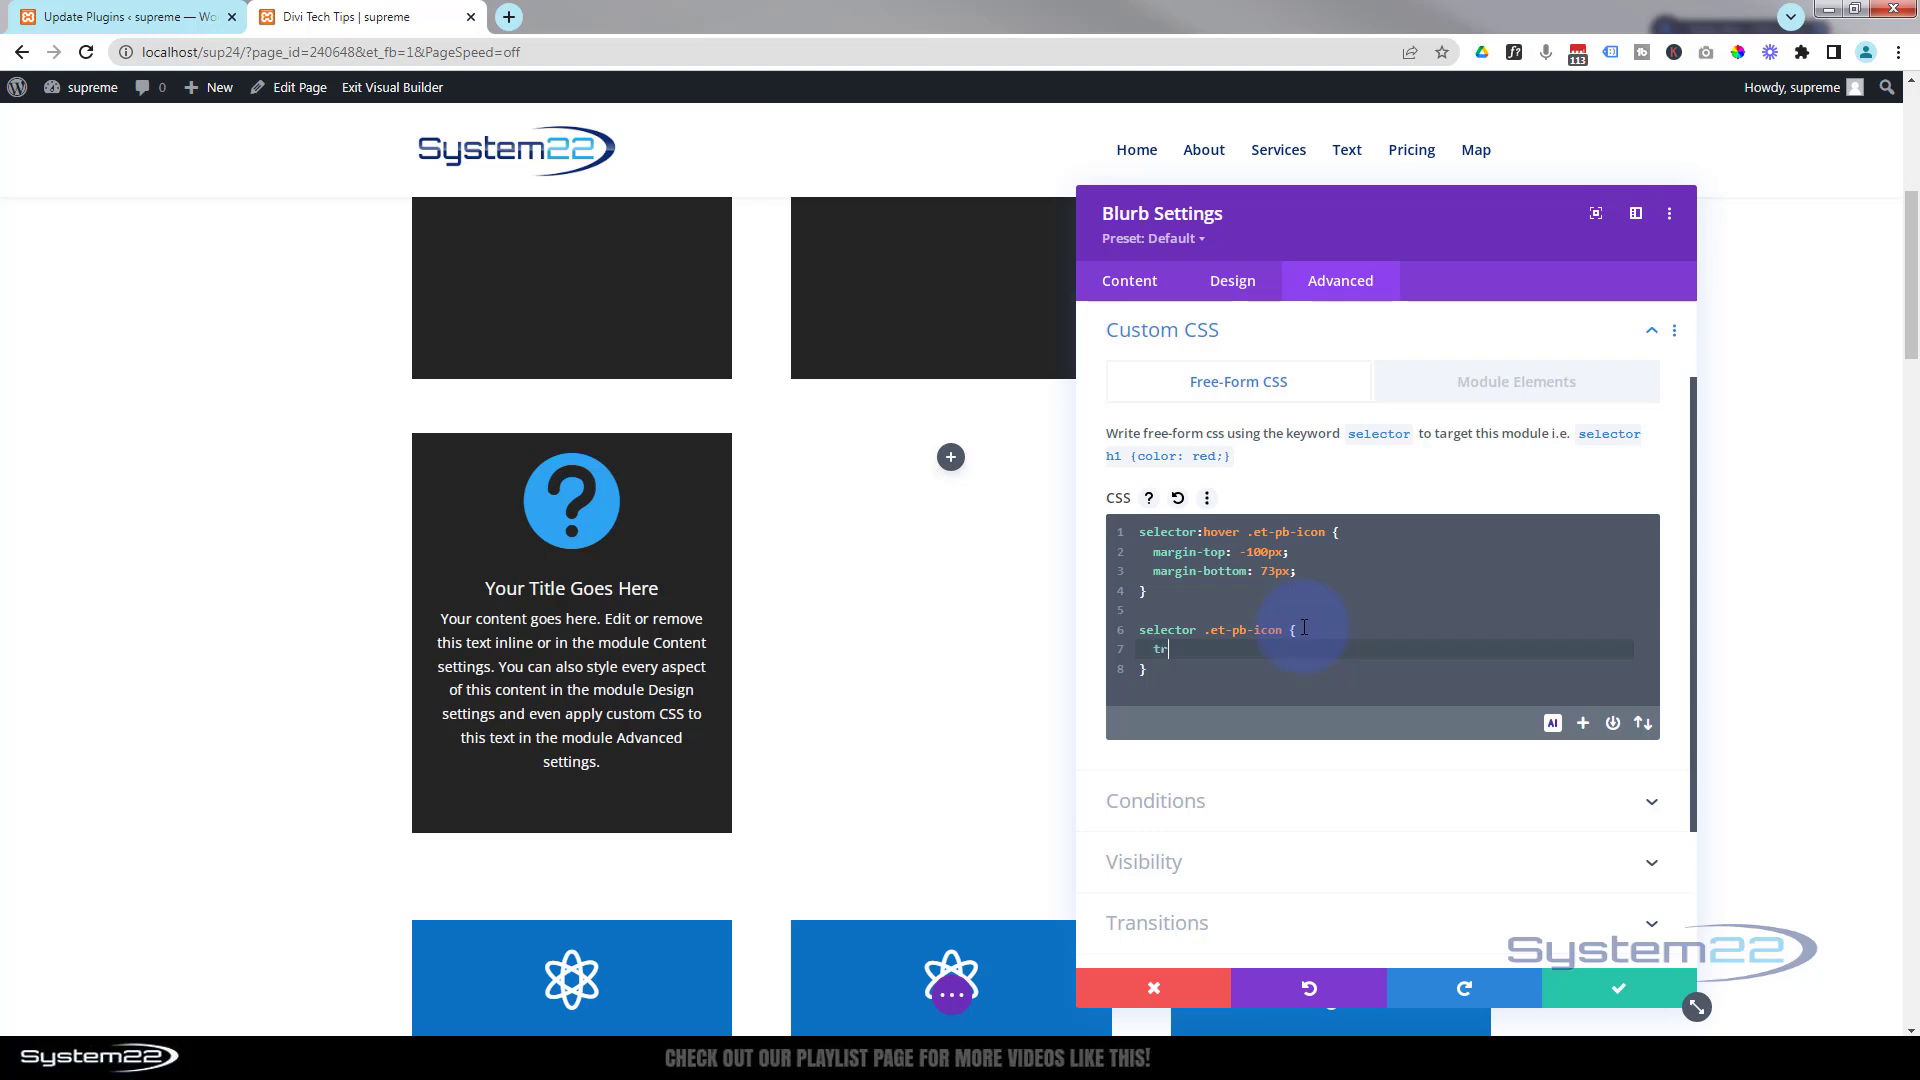
{"action": "type", "text": "transition-duration: ."}
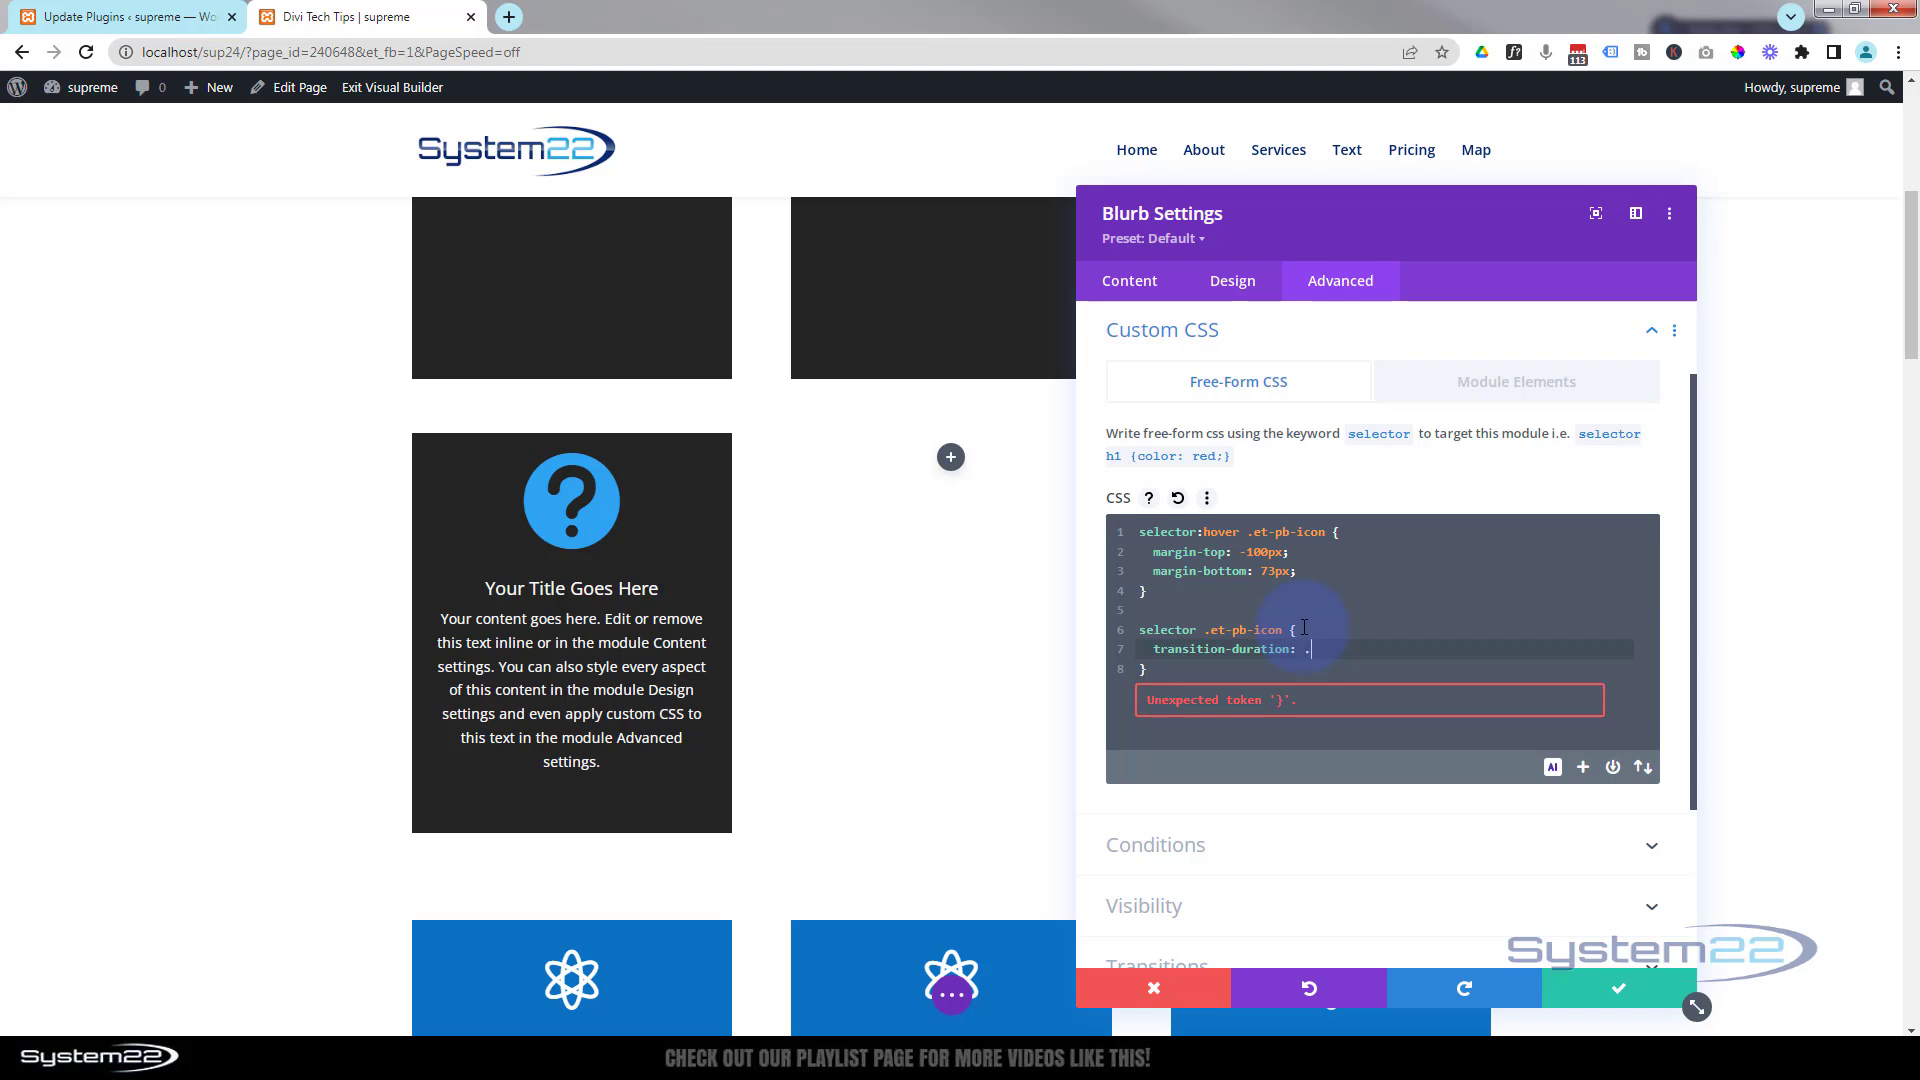
{"action": "type", "text": ";"}
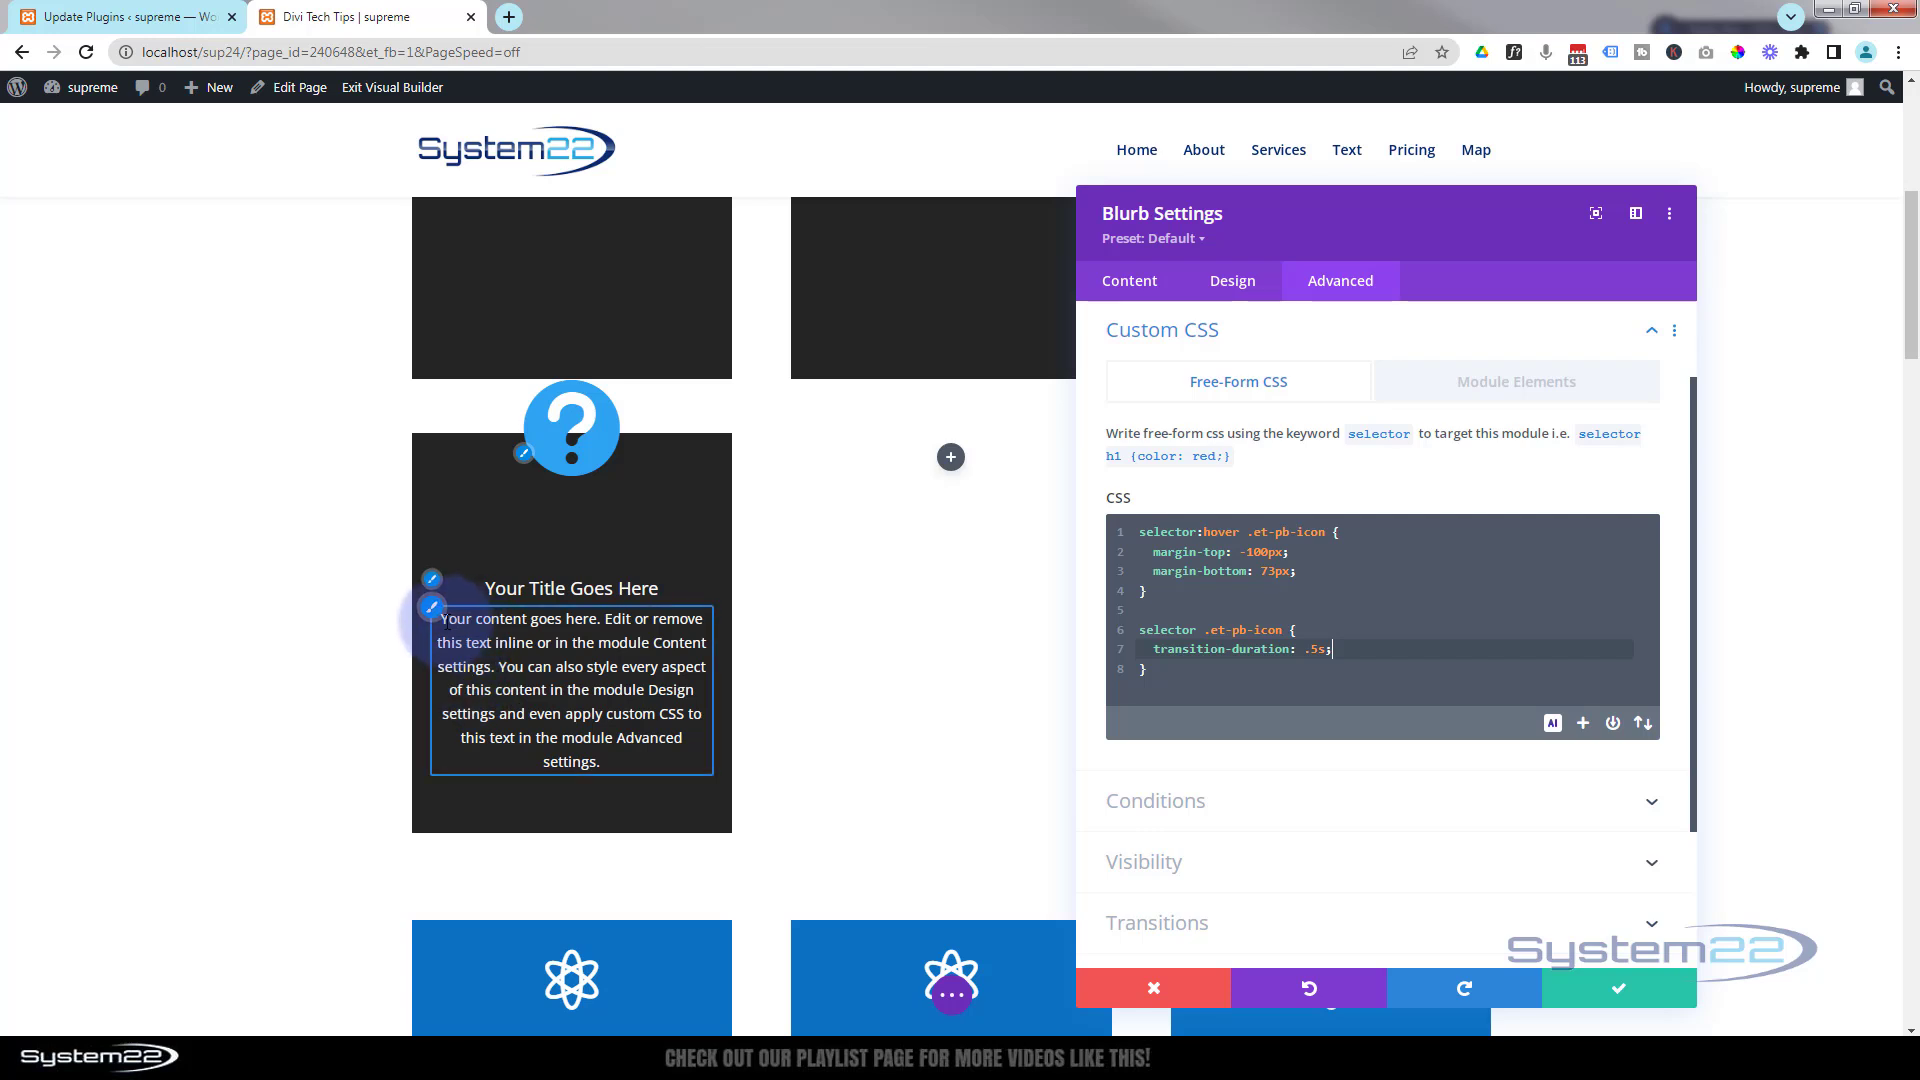
Step: Start a new selector p rule below the selector .et-pb-icon rule in the blurb's custom CSS
{"action": "left_click_drag", "start_coordinate": [447, 625], "coordinate": [674, 752]}
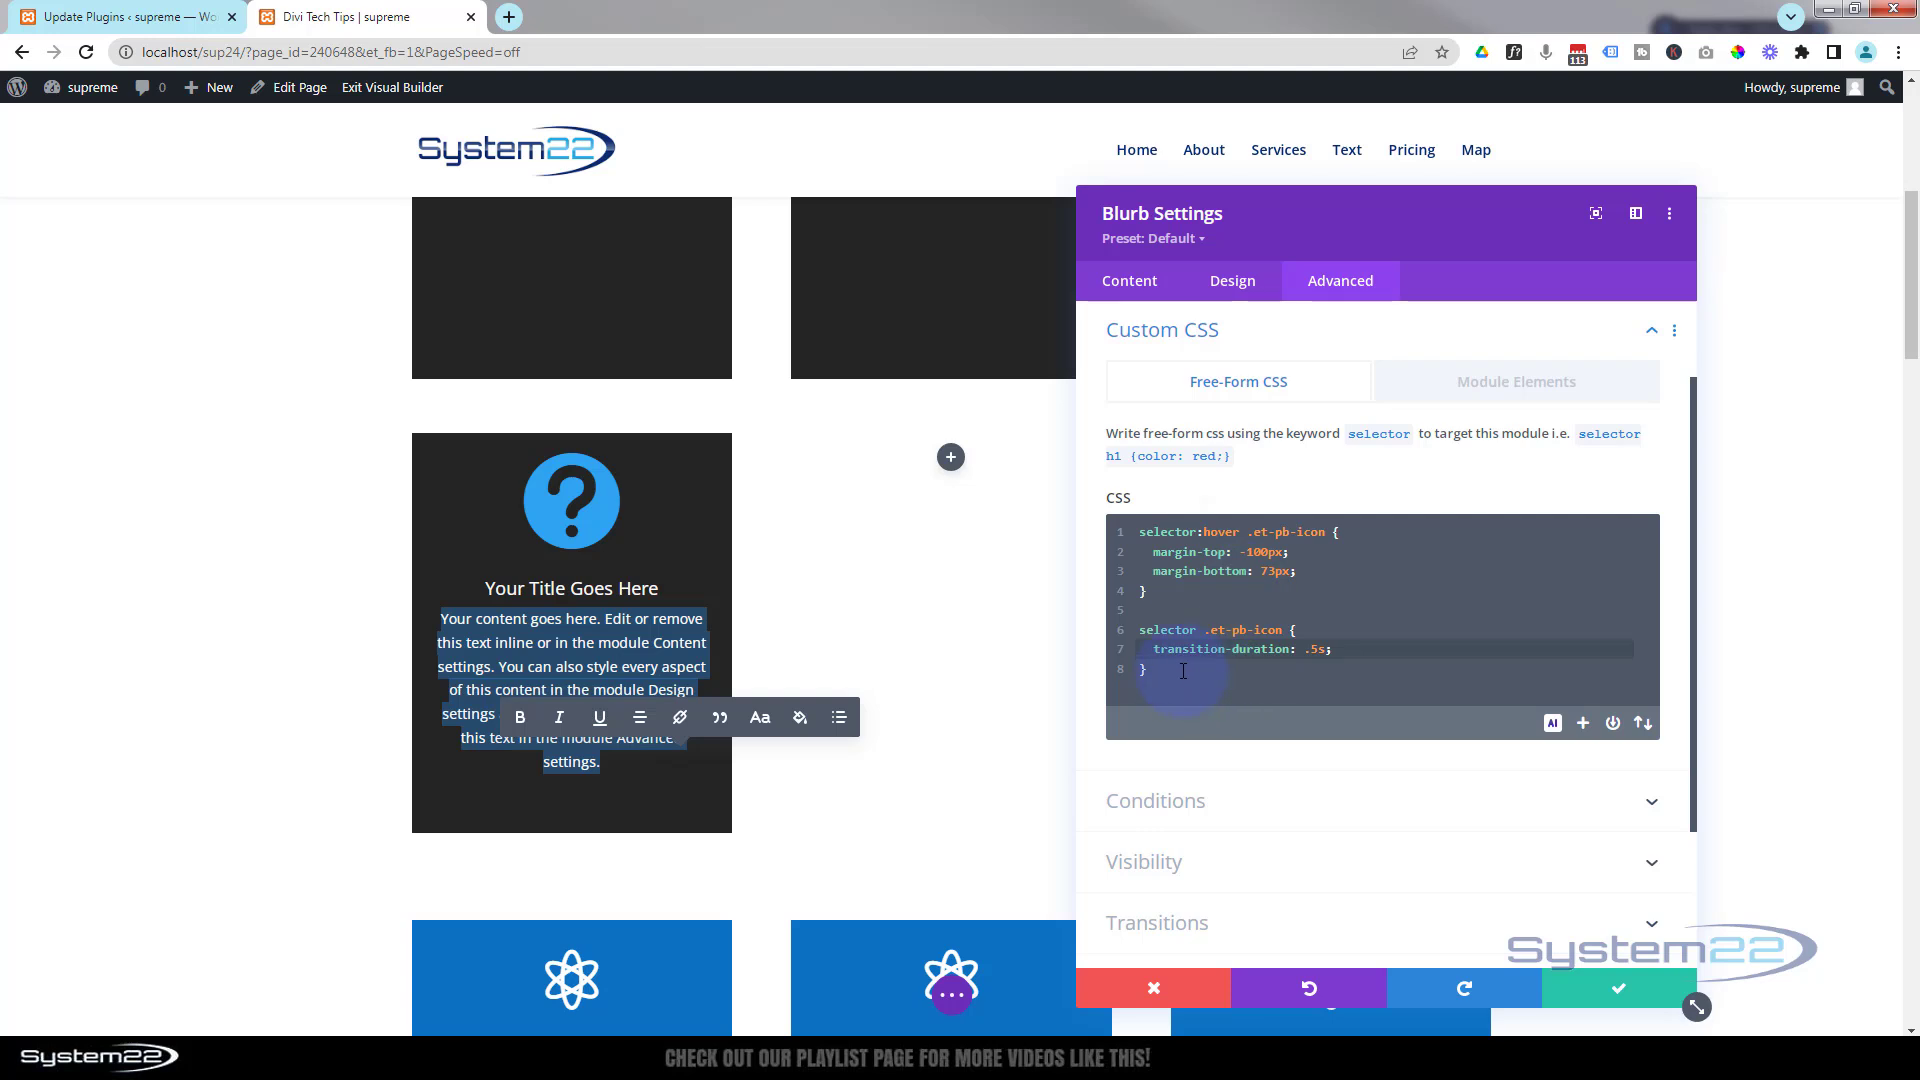
{"action": "left_click", "coordinate": [1183, 671]}
{"action": "key", "text": "Return"}
{"action": "key", "text": "Return"}
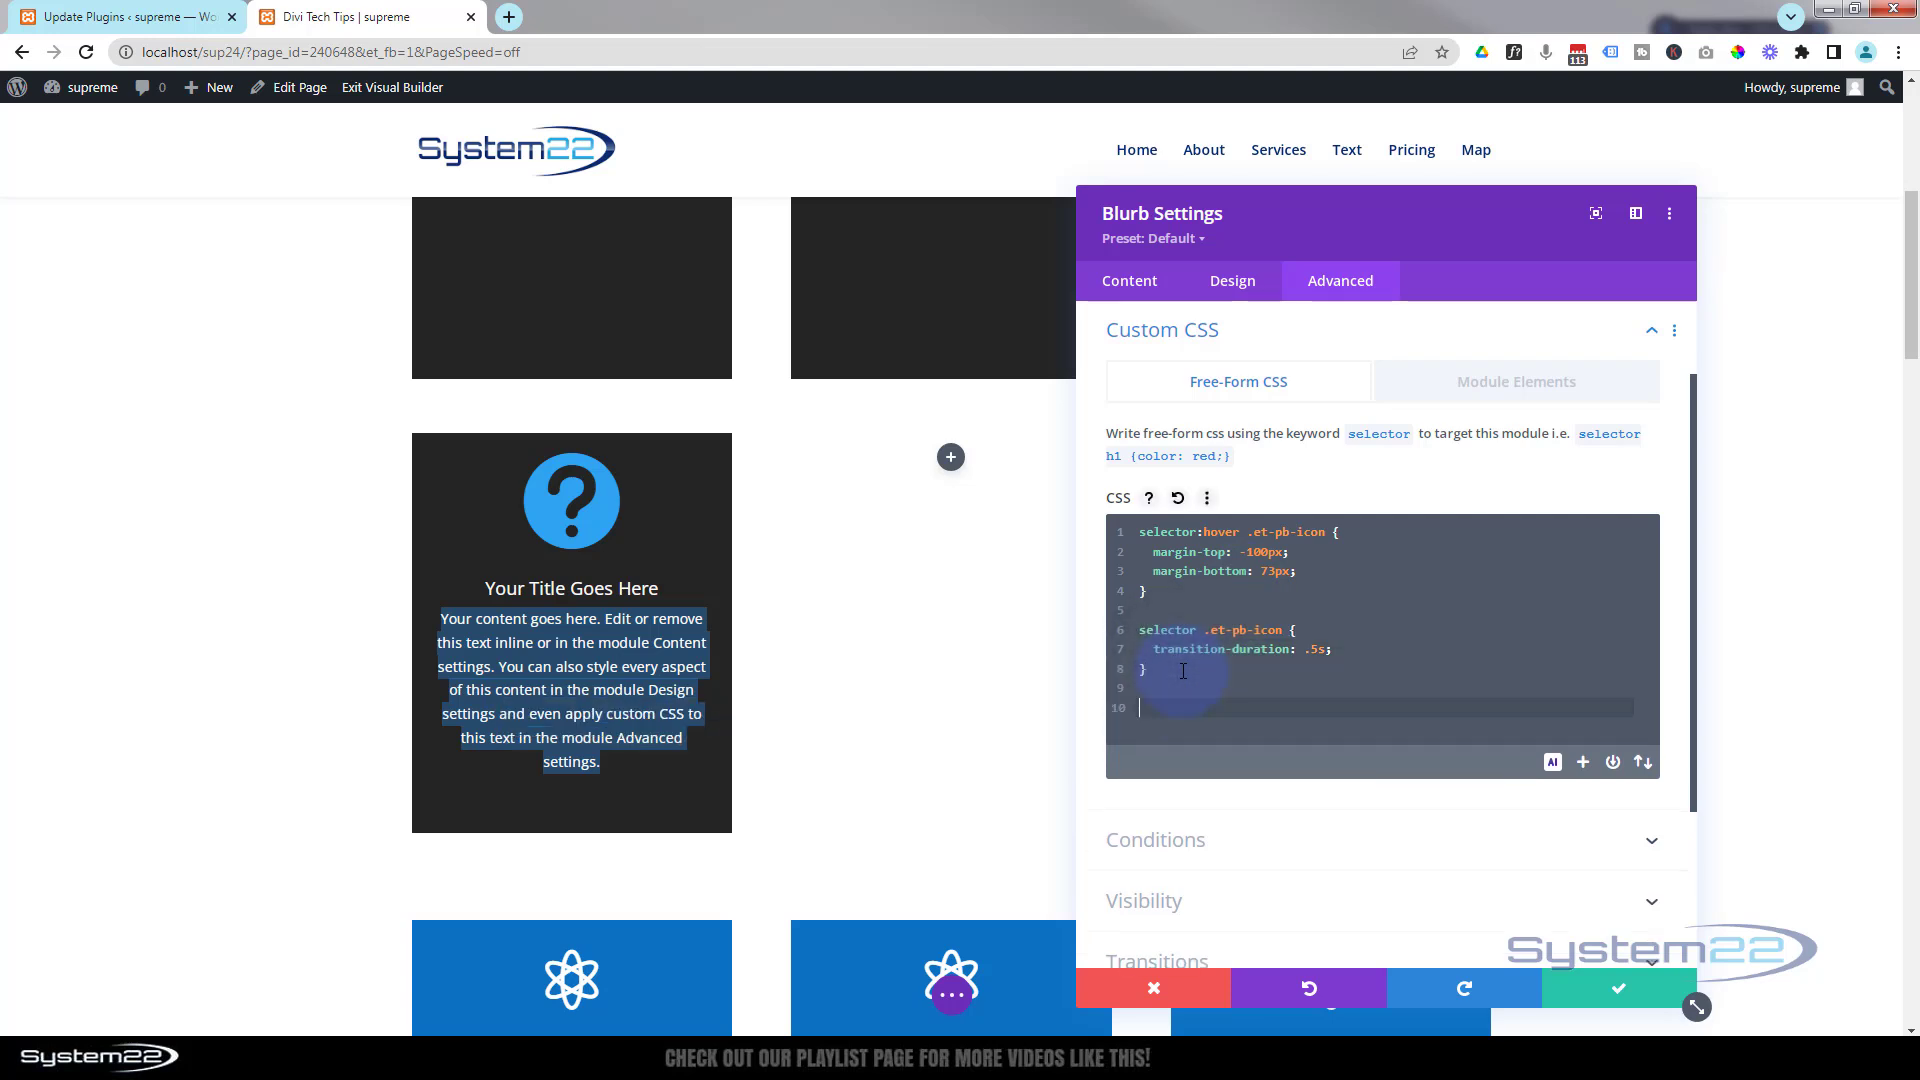
{"action": "type", "text": "selector p {"}
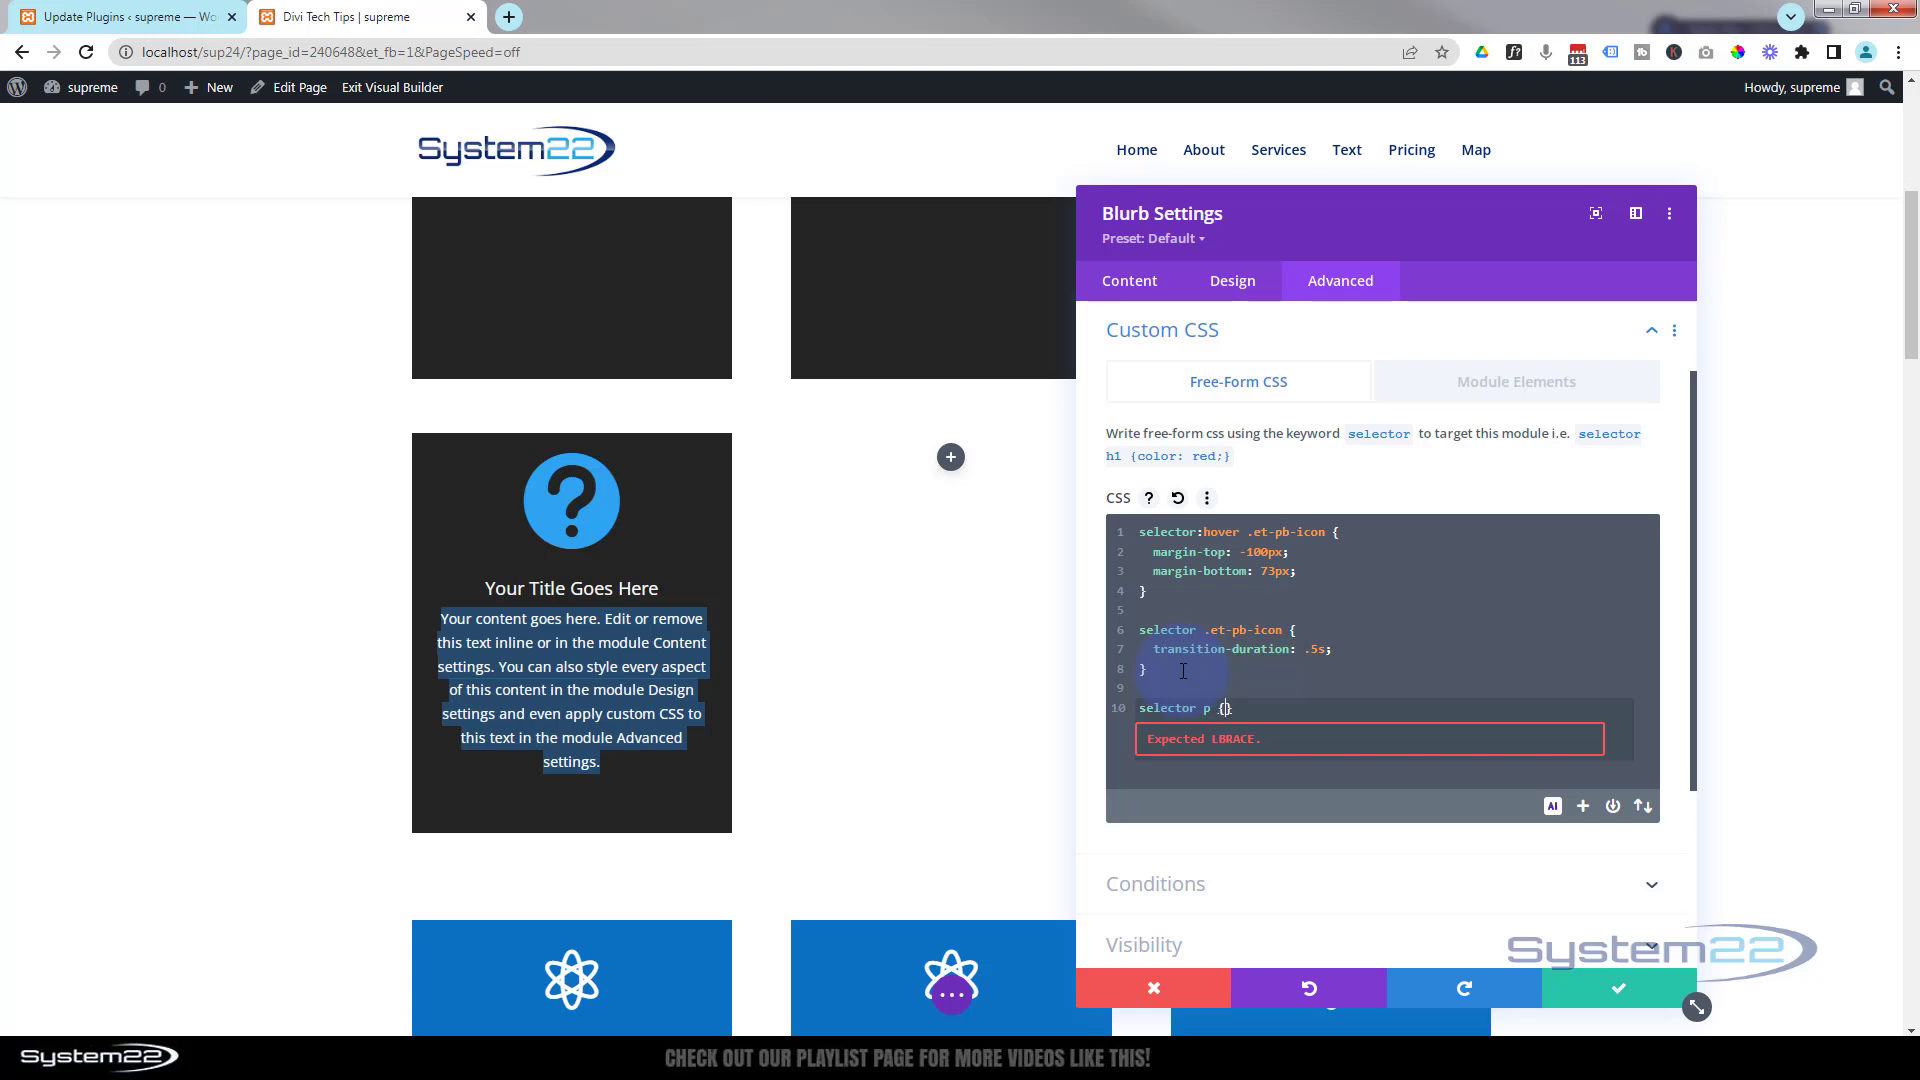
{"action": "key", "text": "Return"}
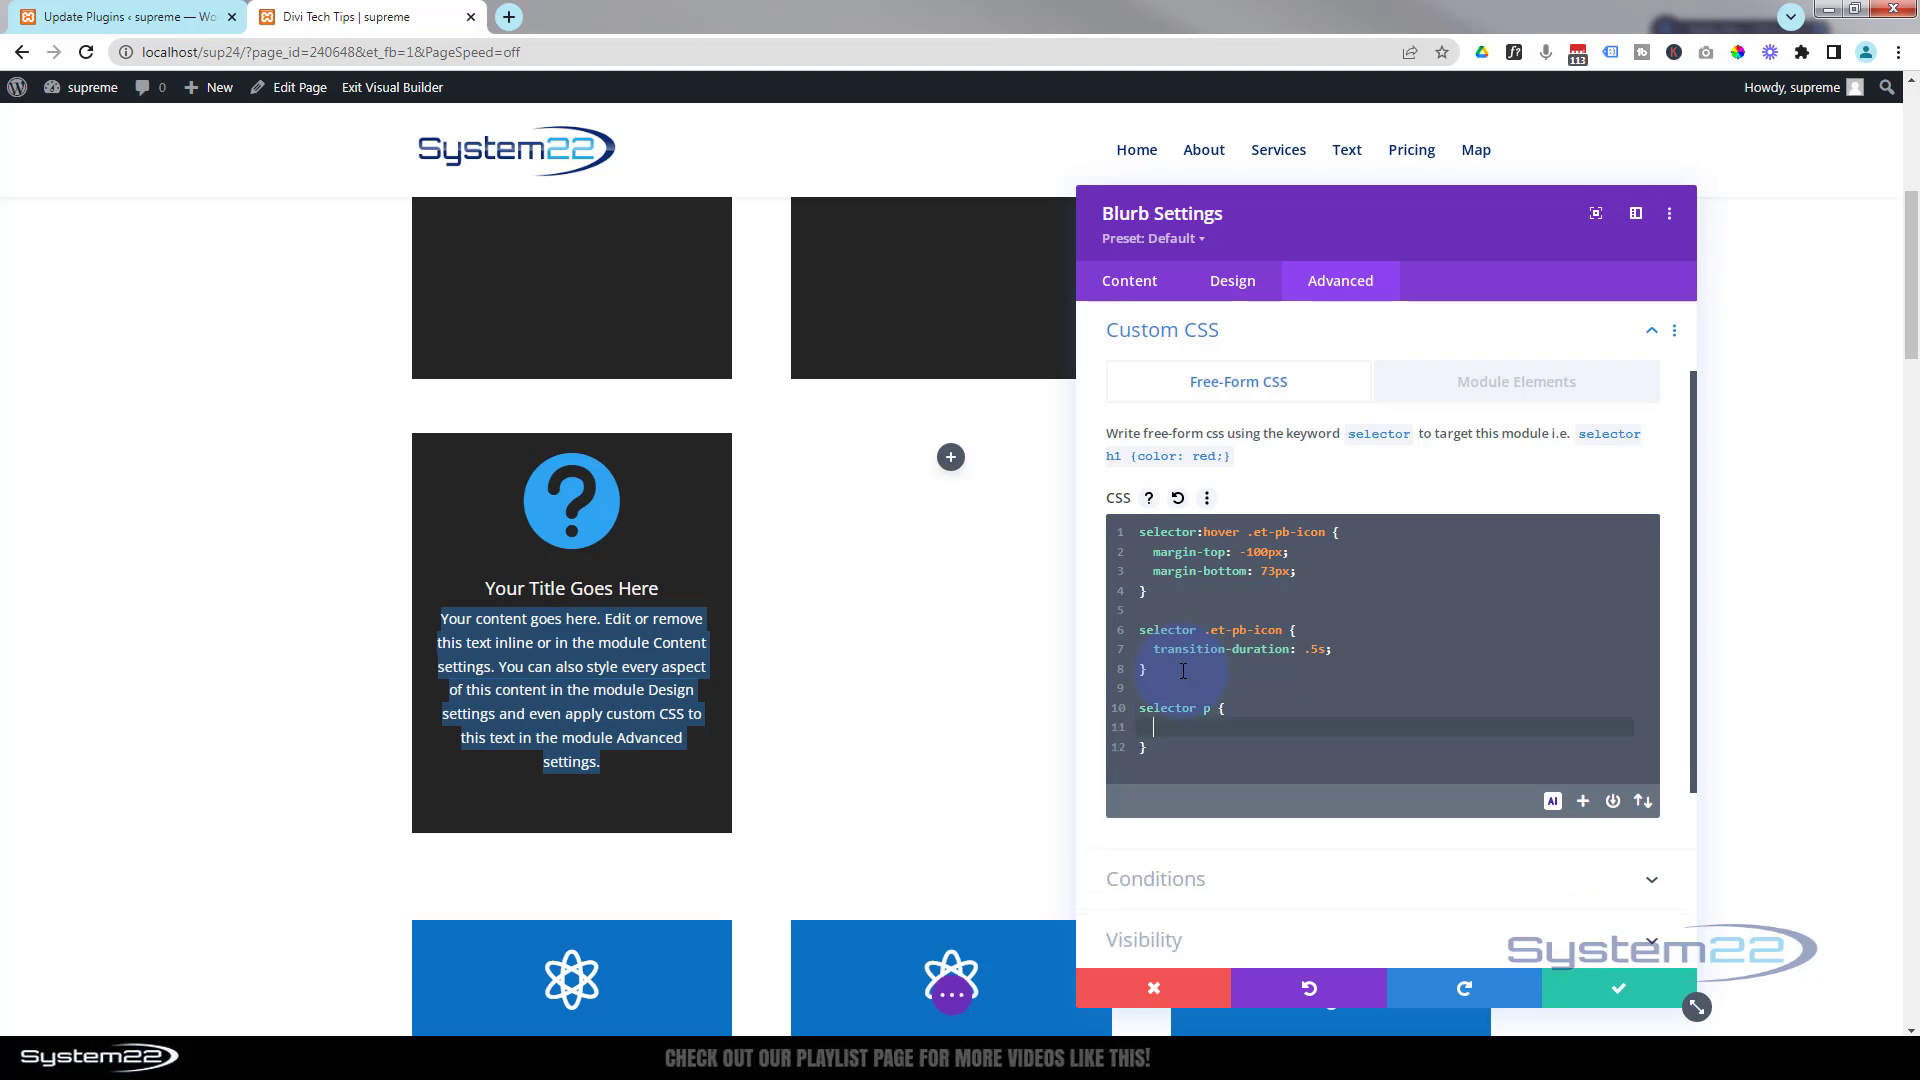
Step: Give the selector p rule the declaration opacity: 0; and preview it on the blurb
{"action": "left_click", "coordinate": [692, 553]}
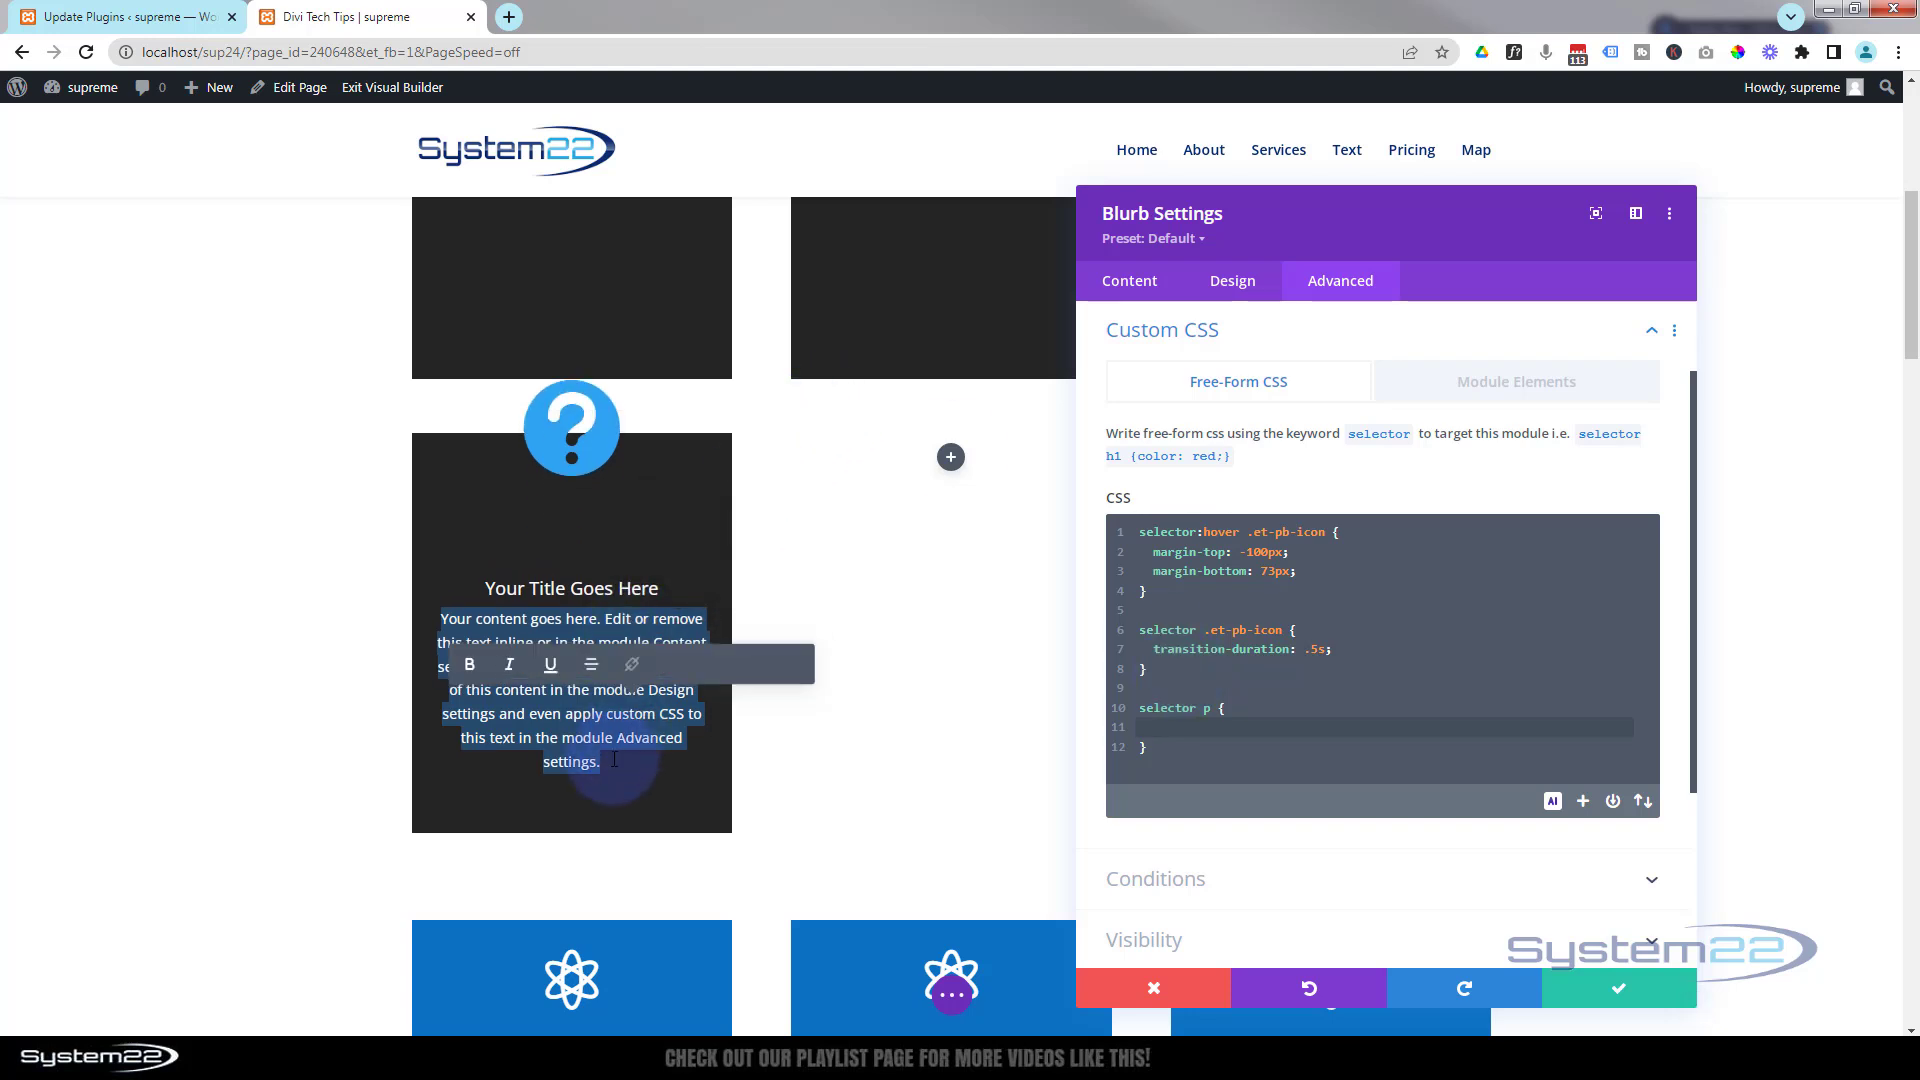
{"action": "left_click", "coordinate": [1245, 725]}
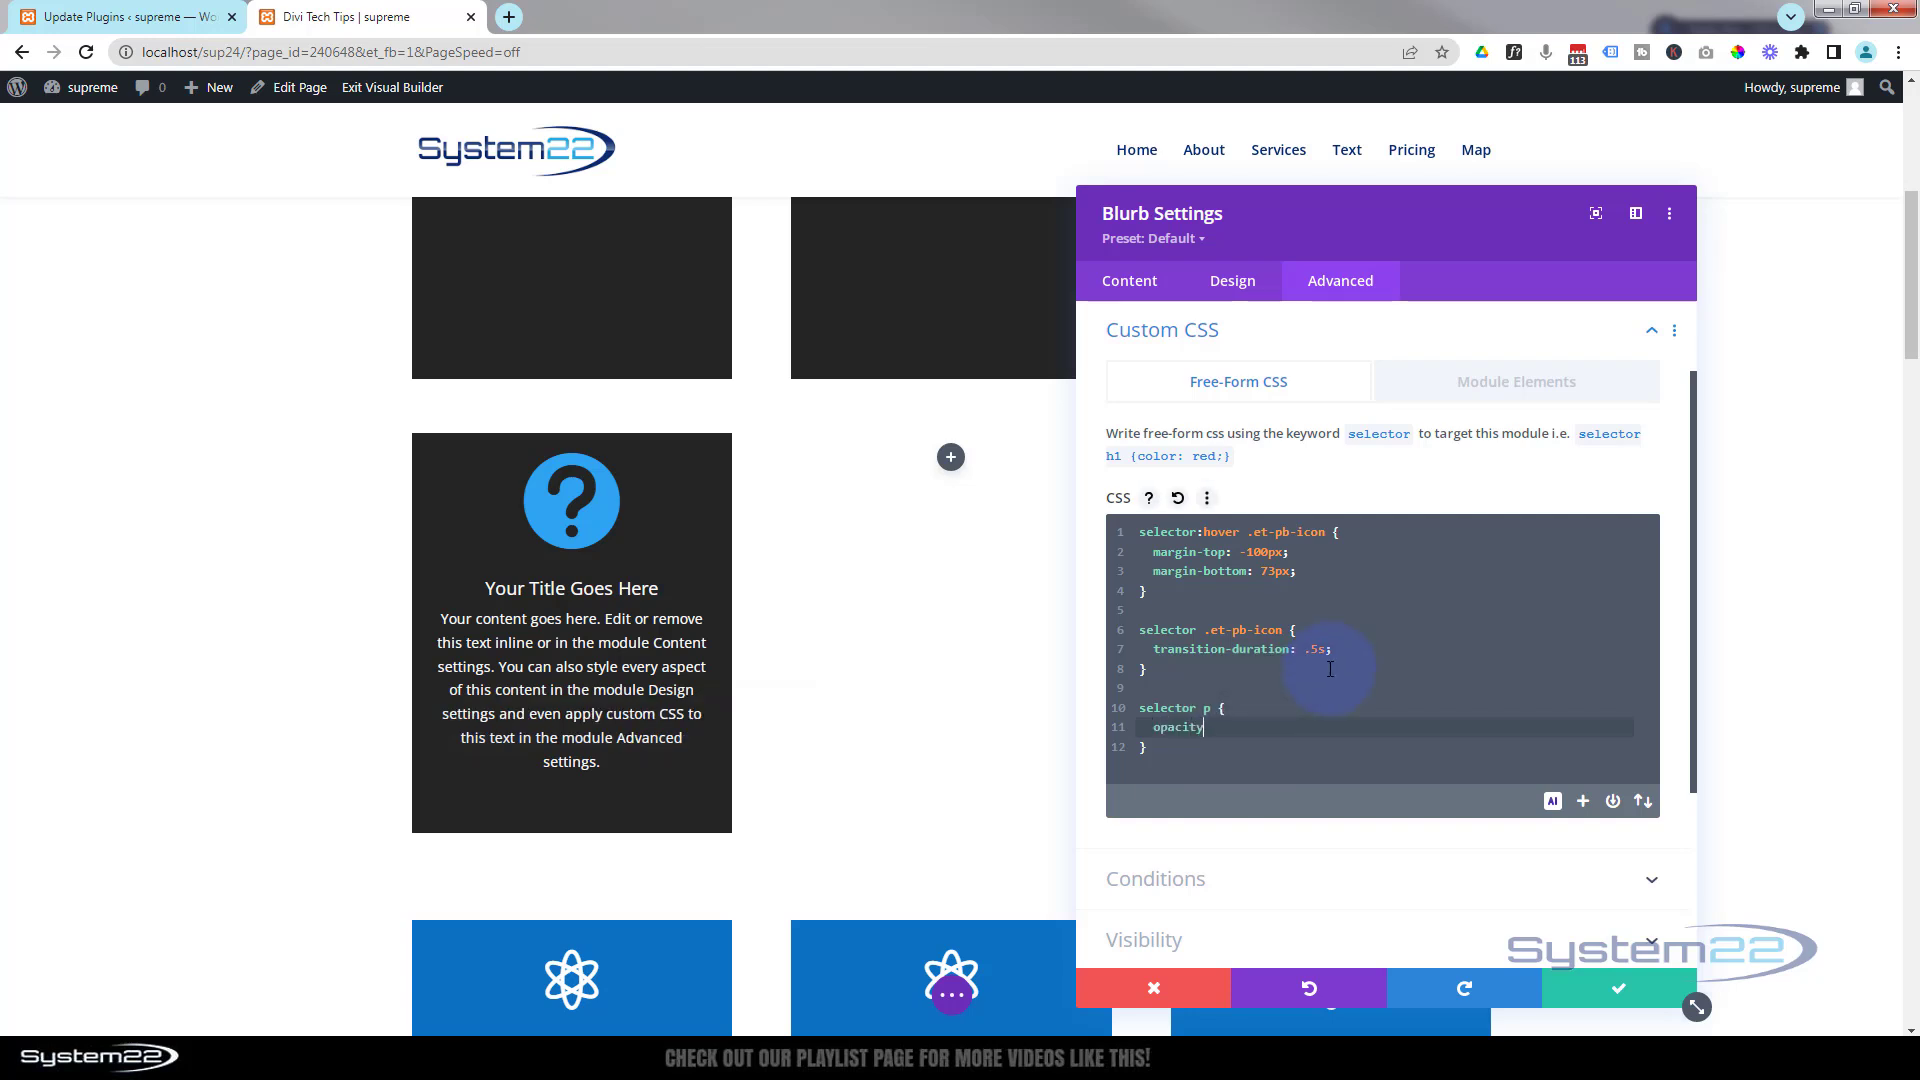
{"action": "type", "text": "opacity: 0"}
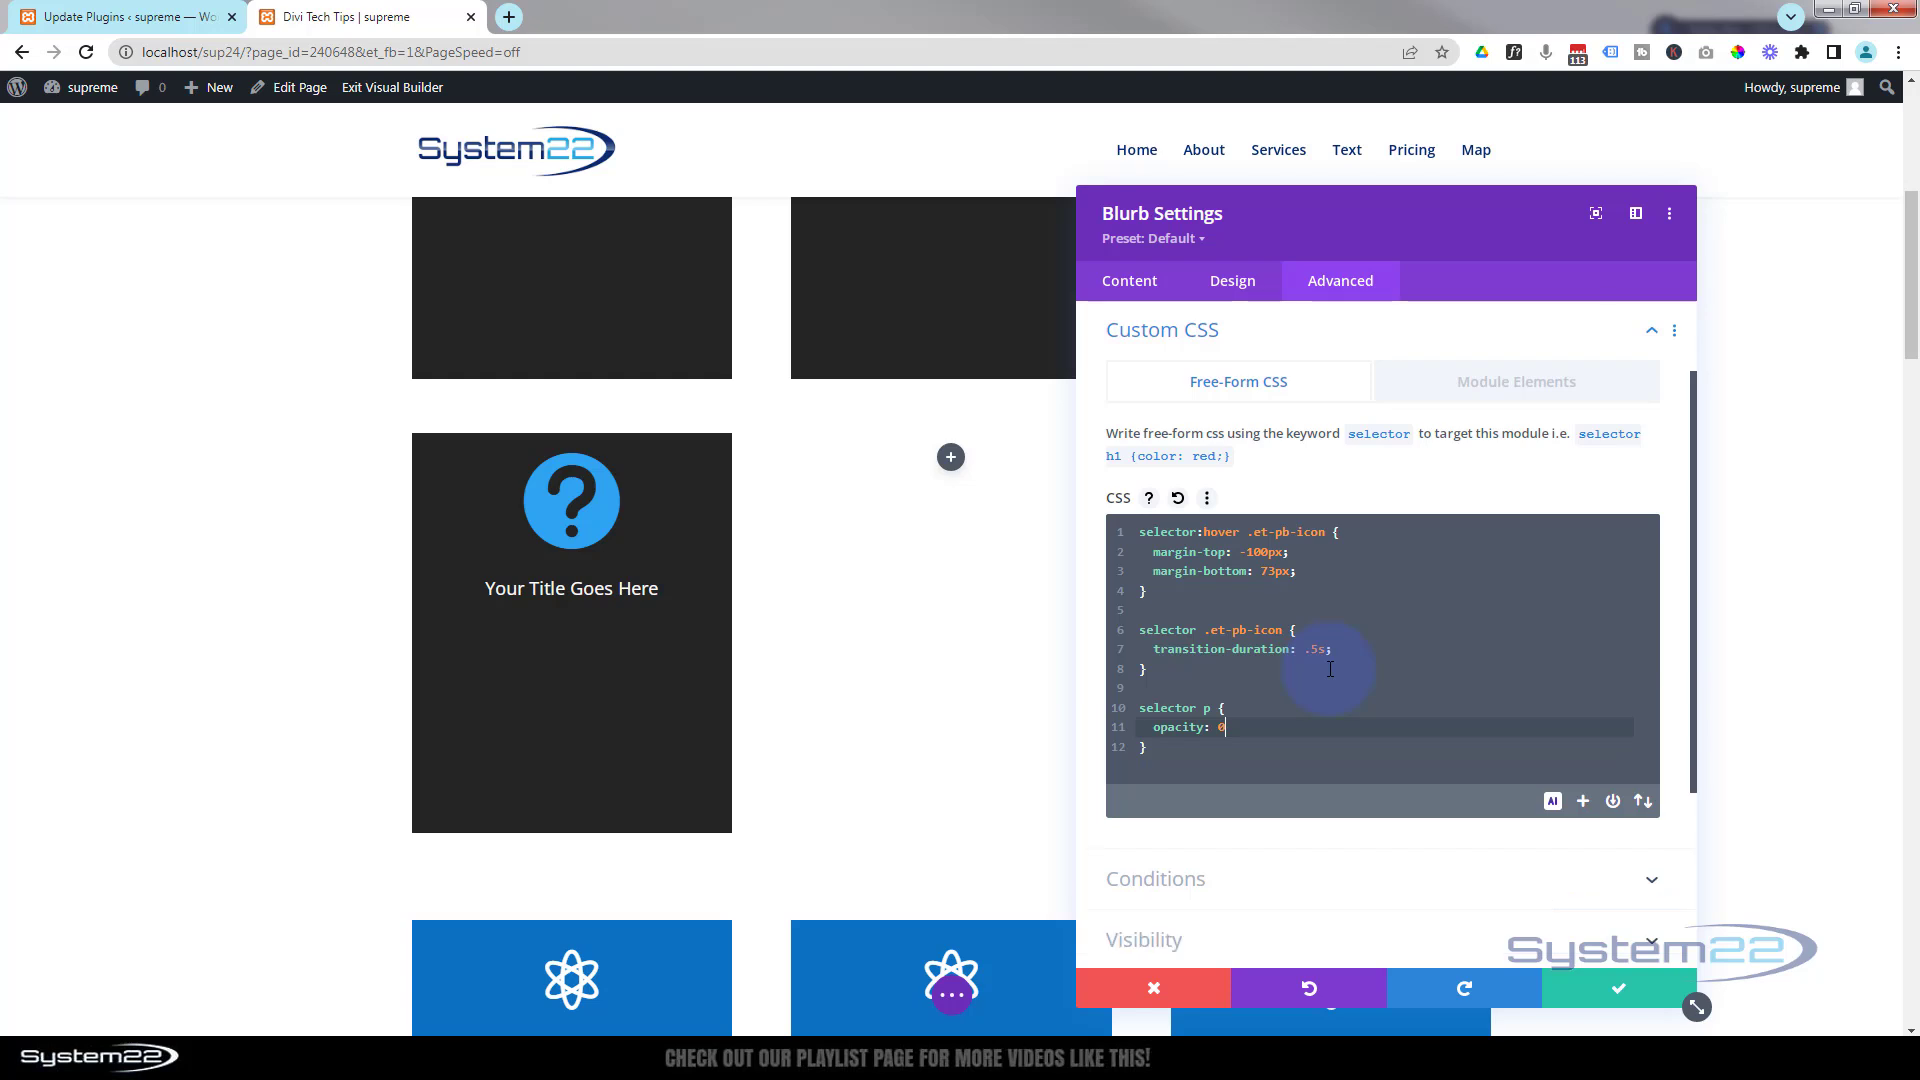
{"action": "type", "text": ";"}
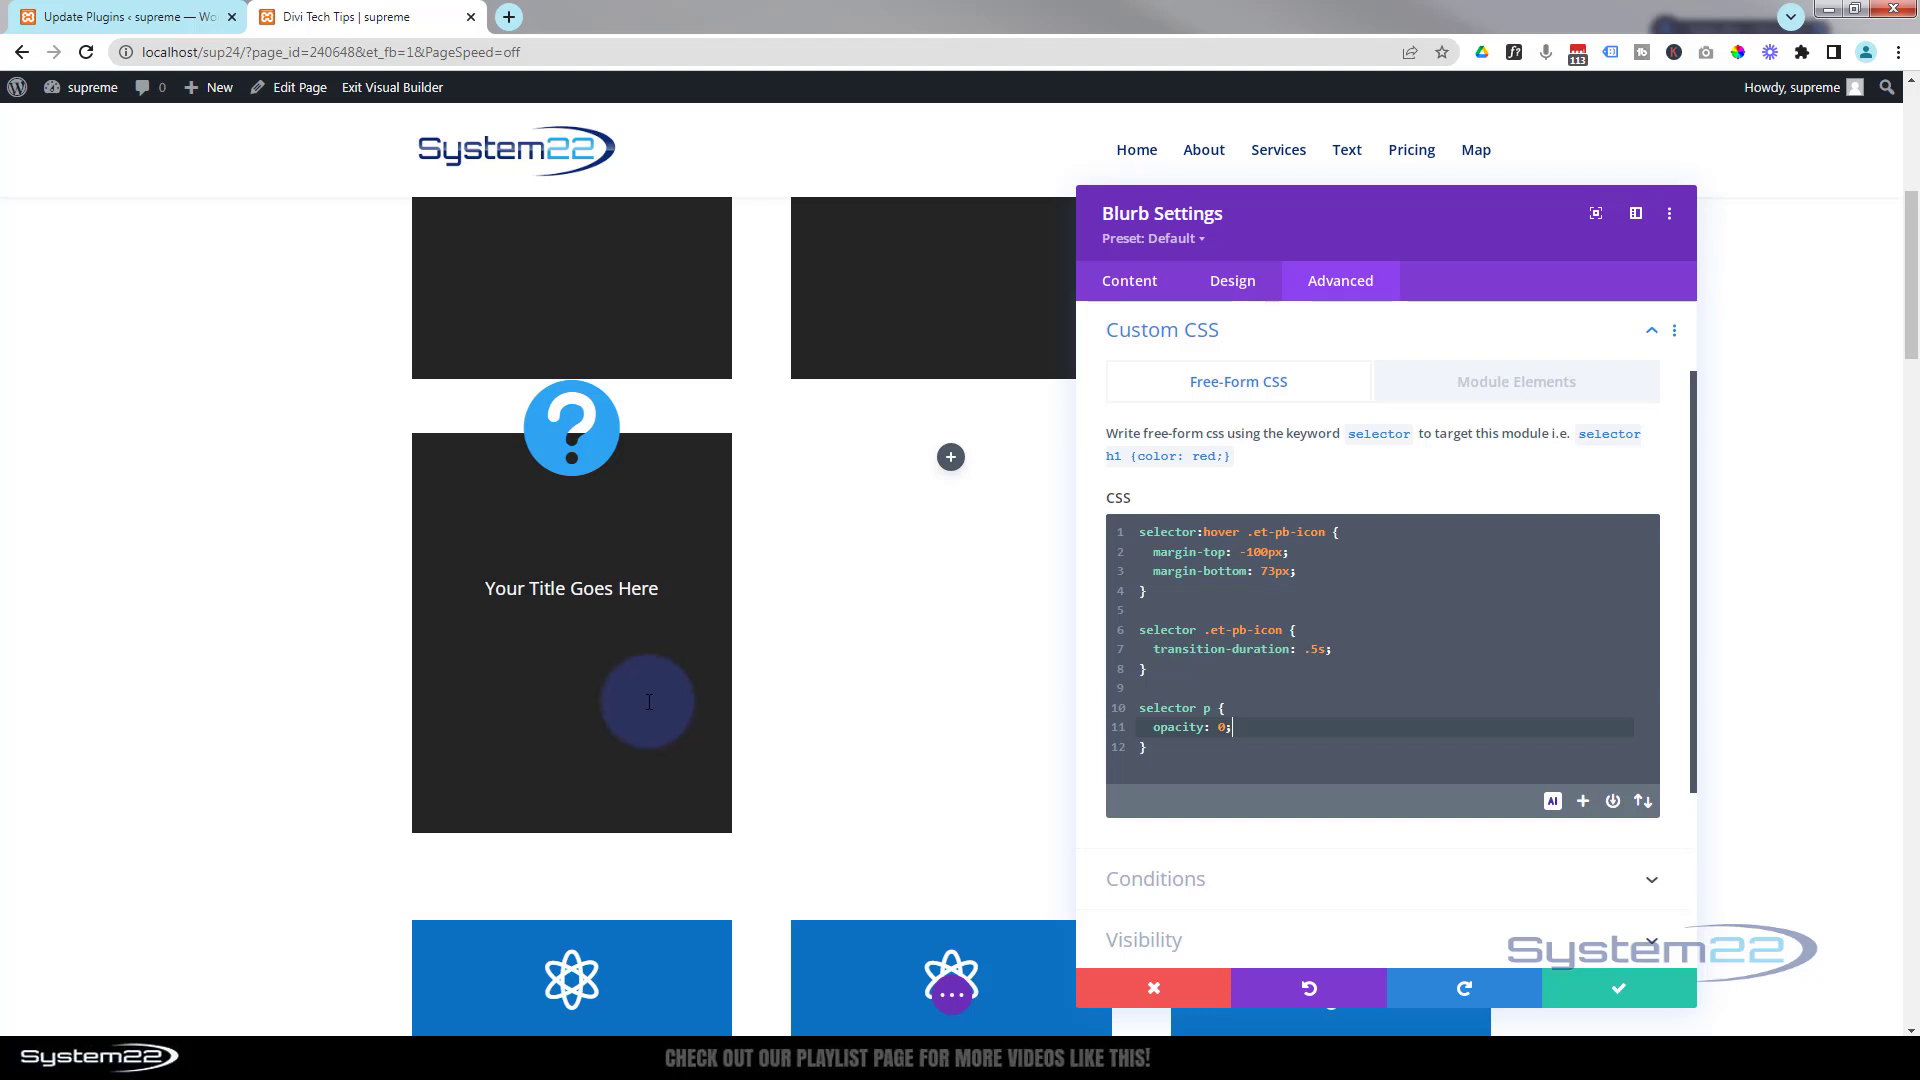
Step: Duplicate the whole selector p rule, including its opacity declaration, below the original
{"action": "left_click", "coordinate": [1142, 708]}
{"action": "key", "text": "shift+Down"}
{"action": "key", "text": "shift+Down"}
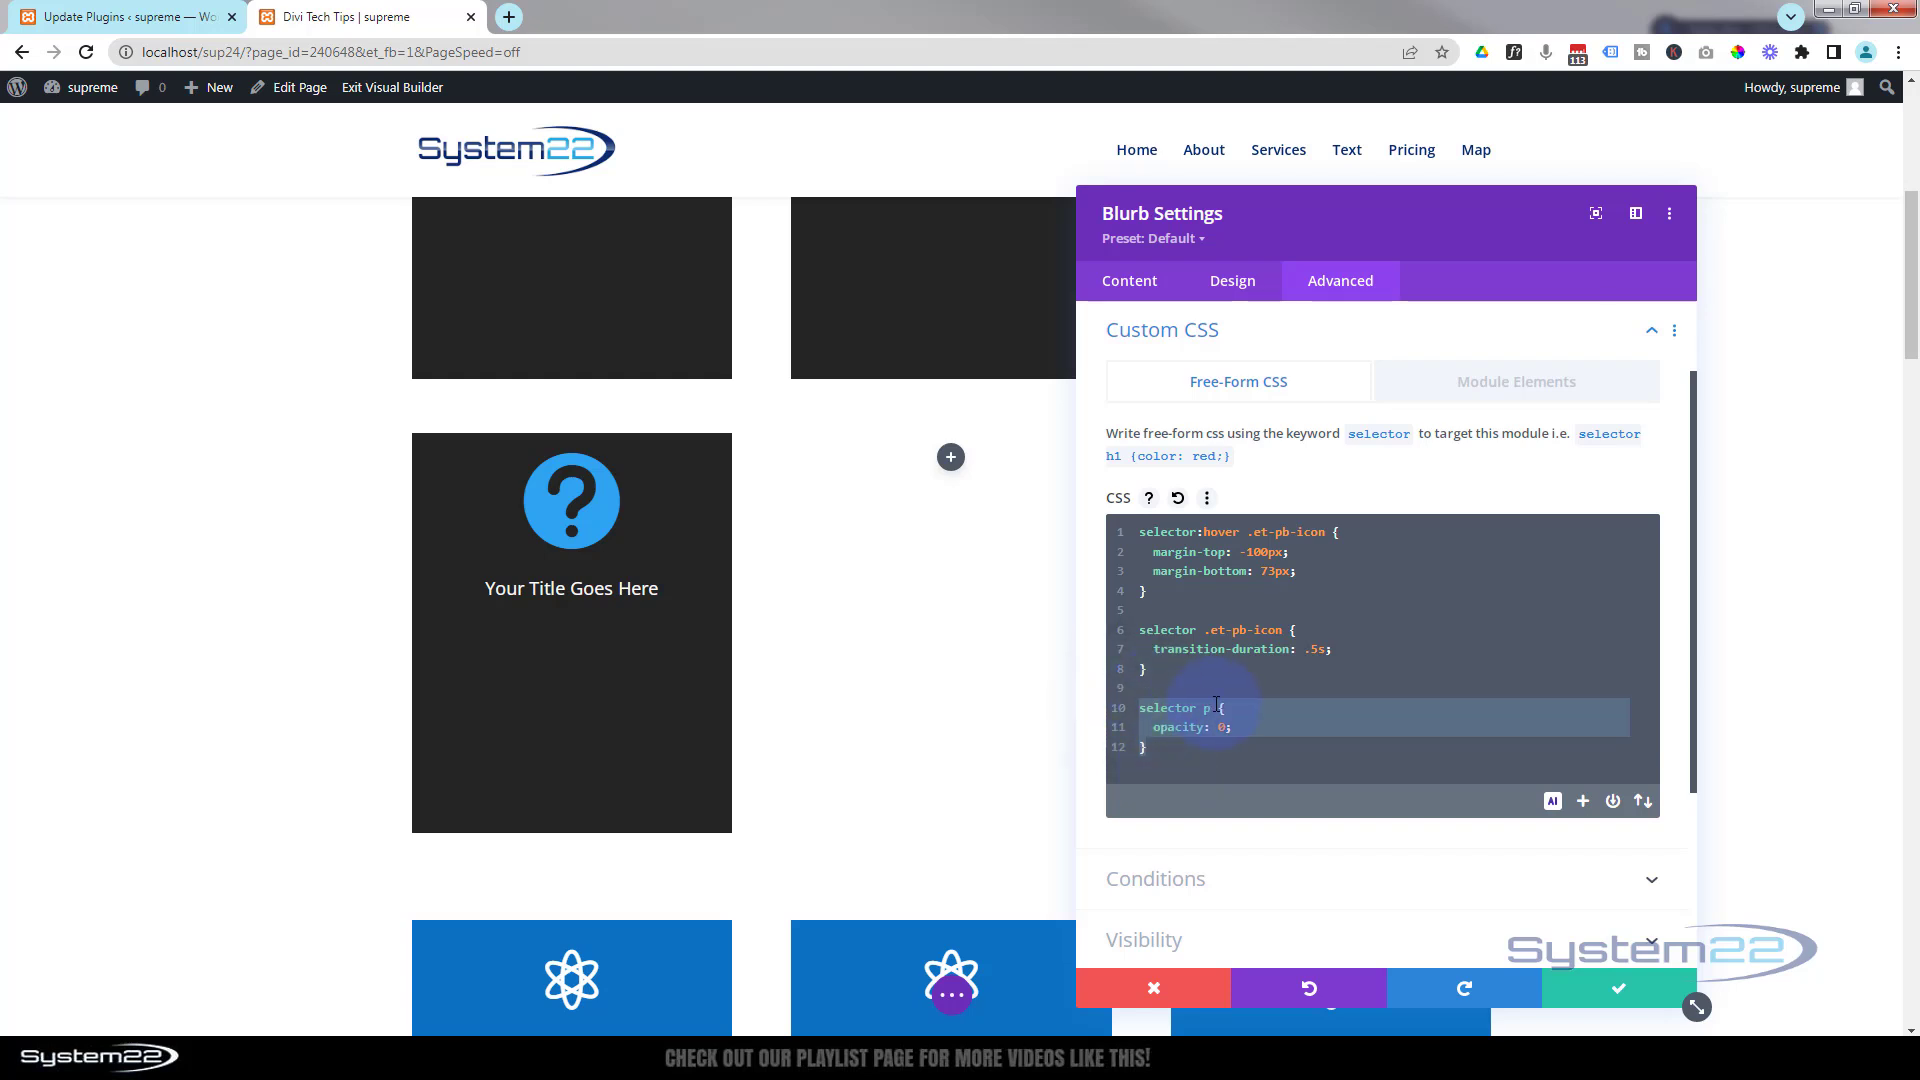
{"action": "left_click", "coordinate": [1169, 751]}
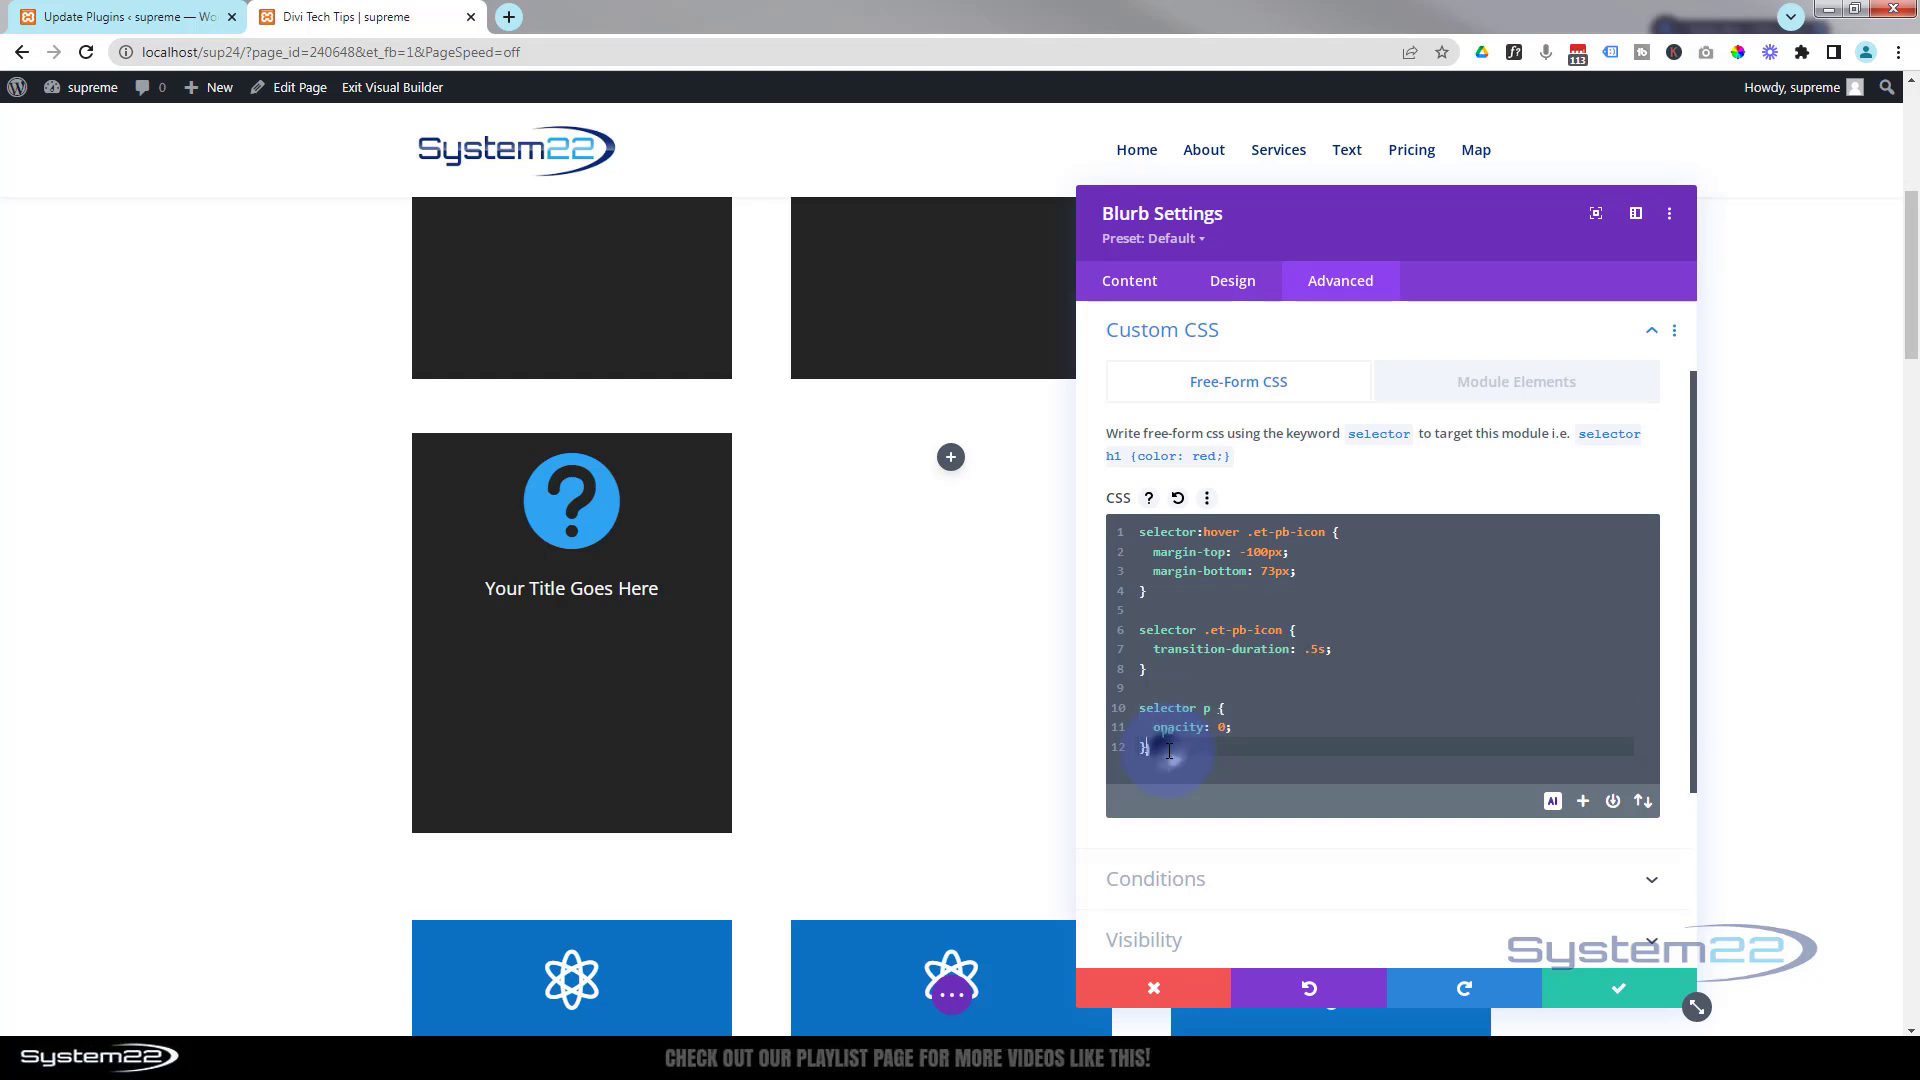
{"action": "key", "text": "Return"}
{"action": "key", "text": "Return"}
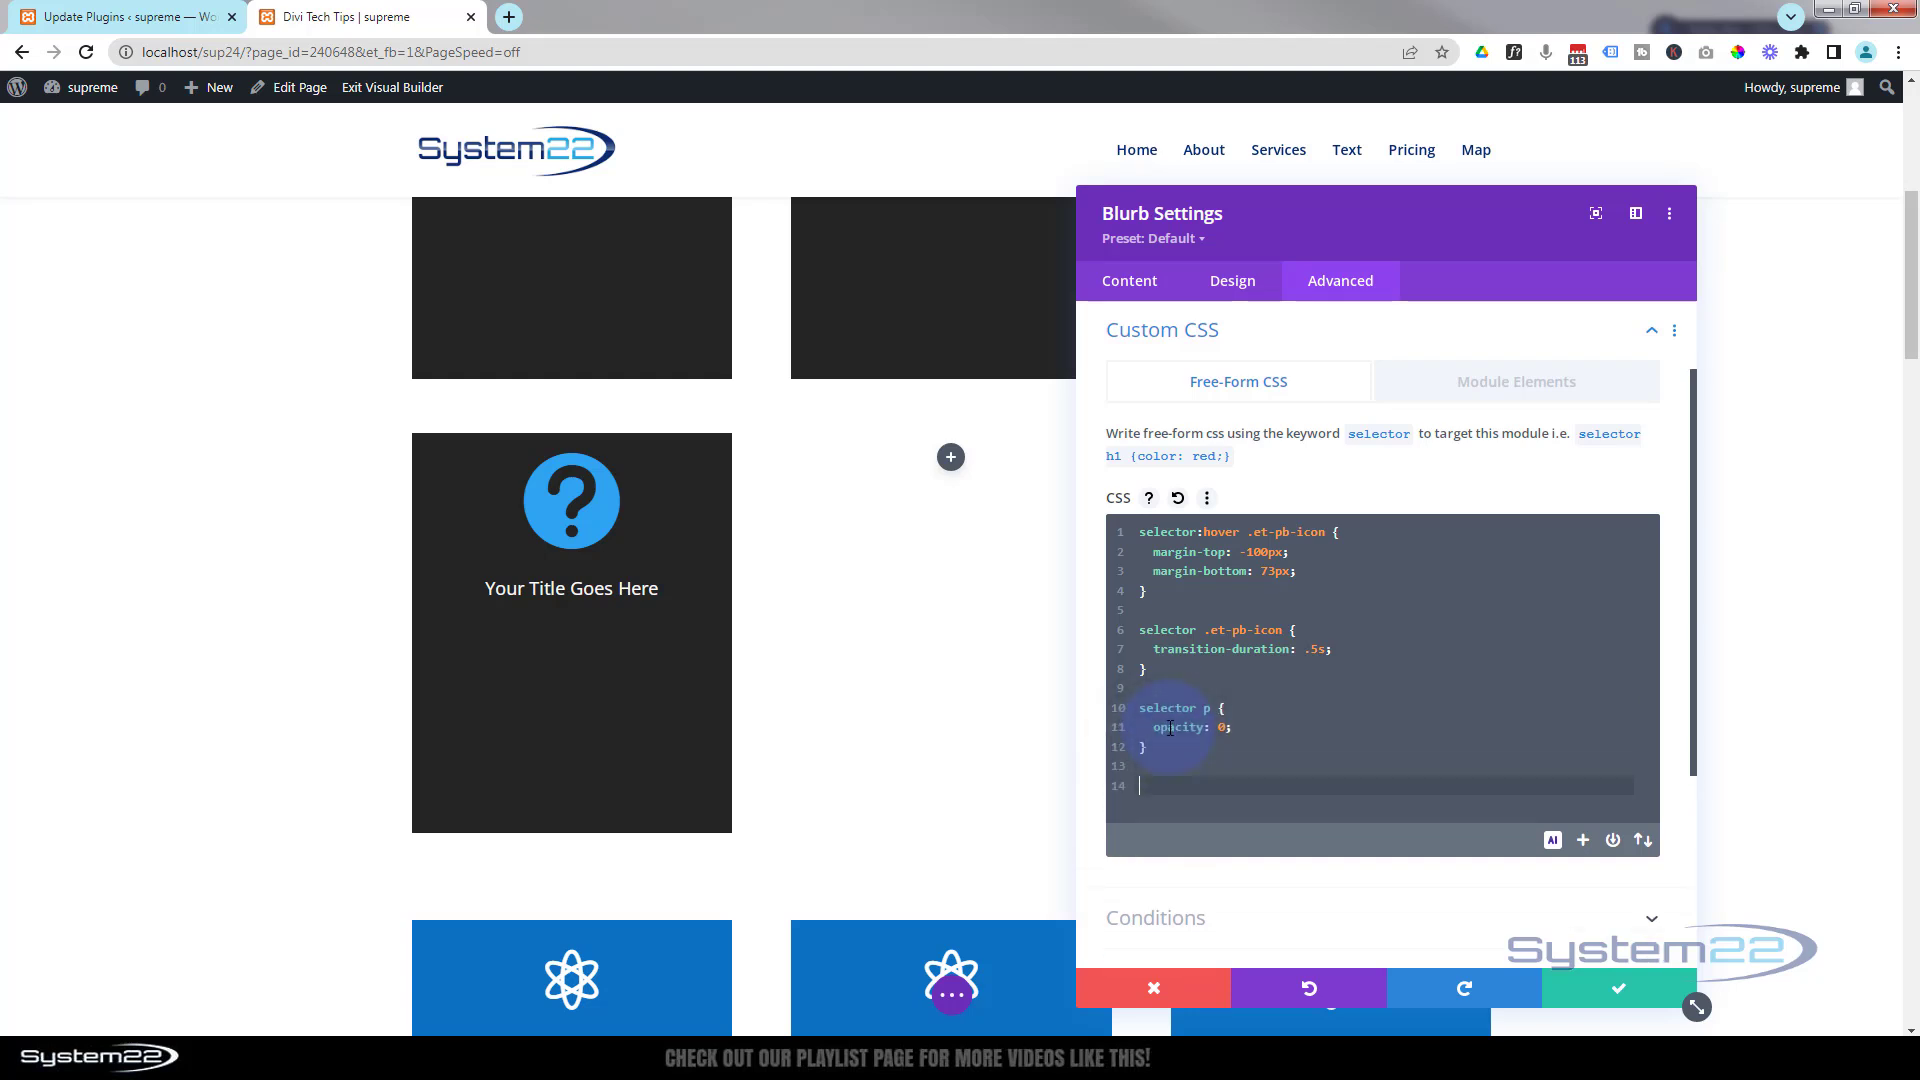
{"action": "type", "text": "selector p {   opacity: 0; }"}
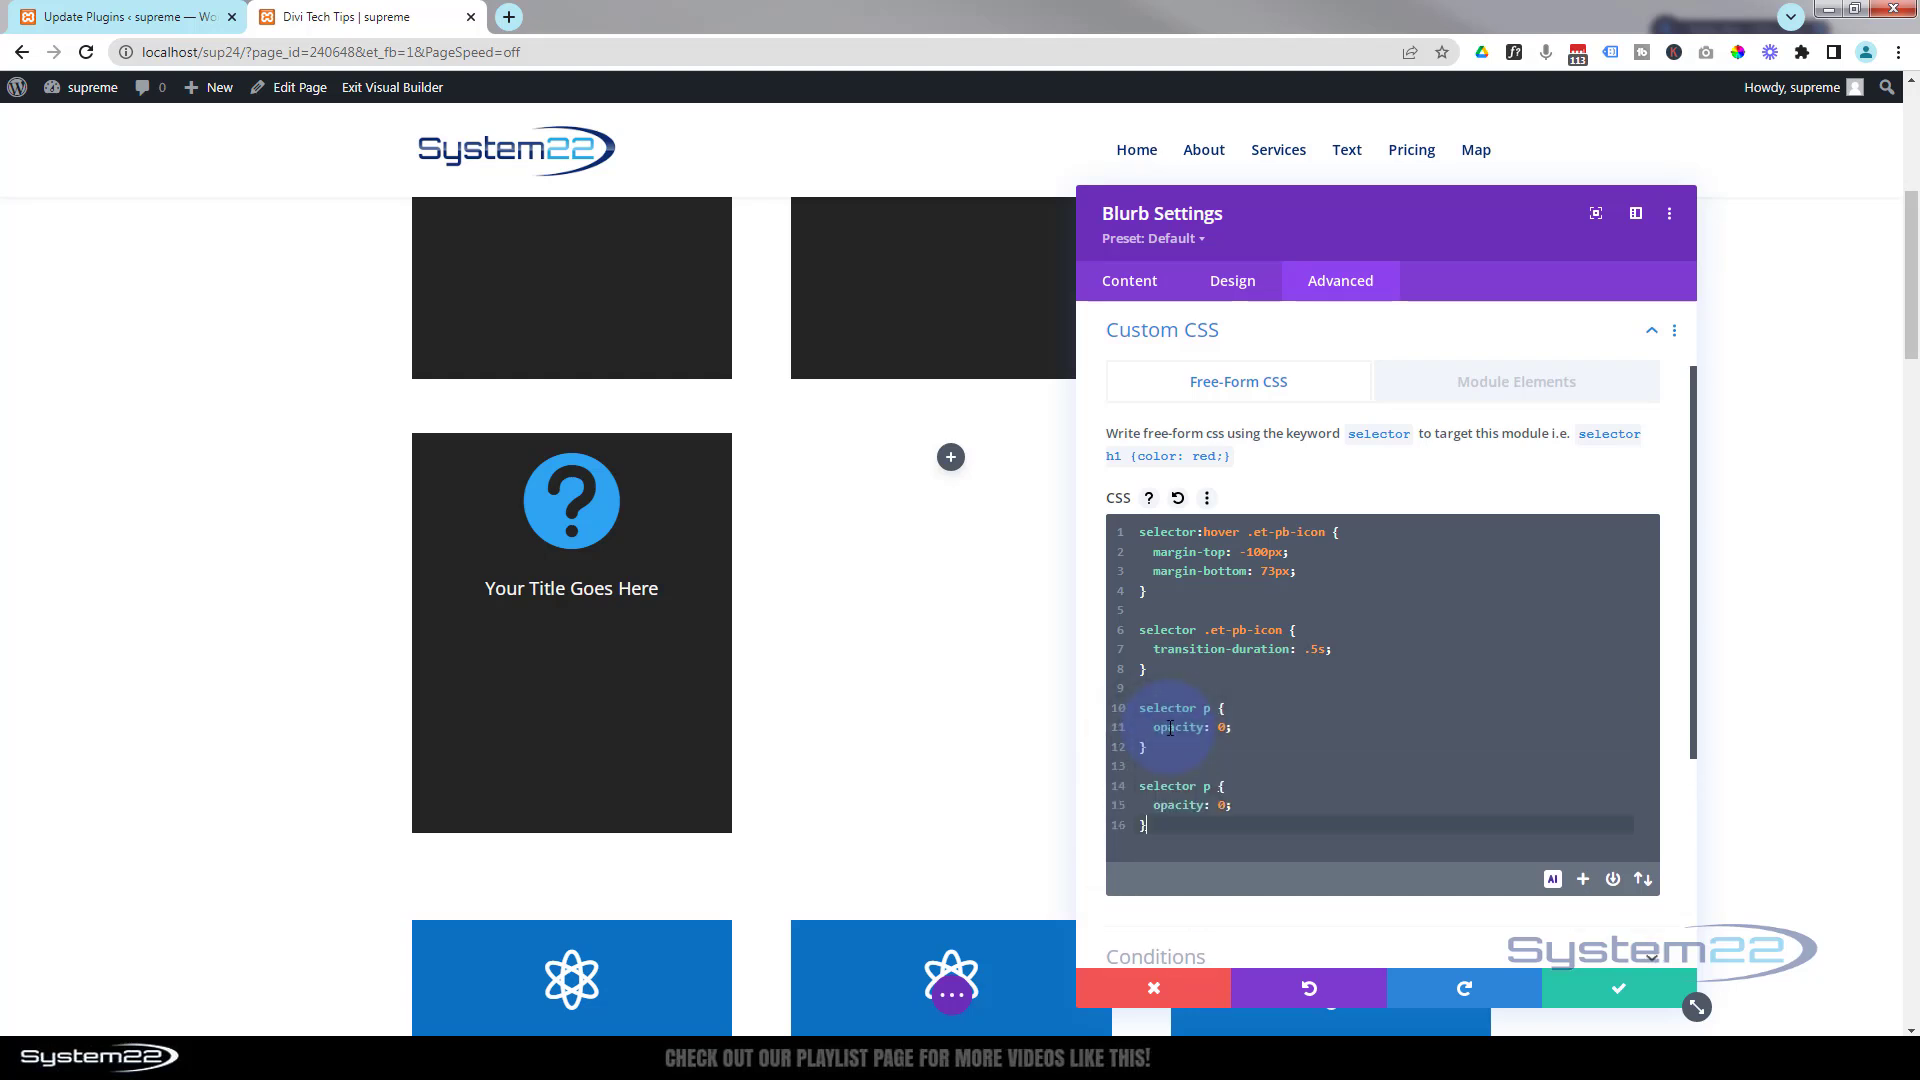
Step: Change the duplicated rule to selector:hover p with opacity: 1; and preview it on the blurb
{"action": "left_click", "coordinate": [1196, 785]}
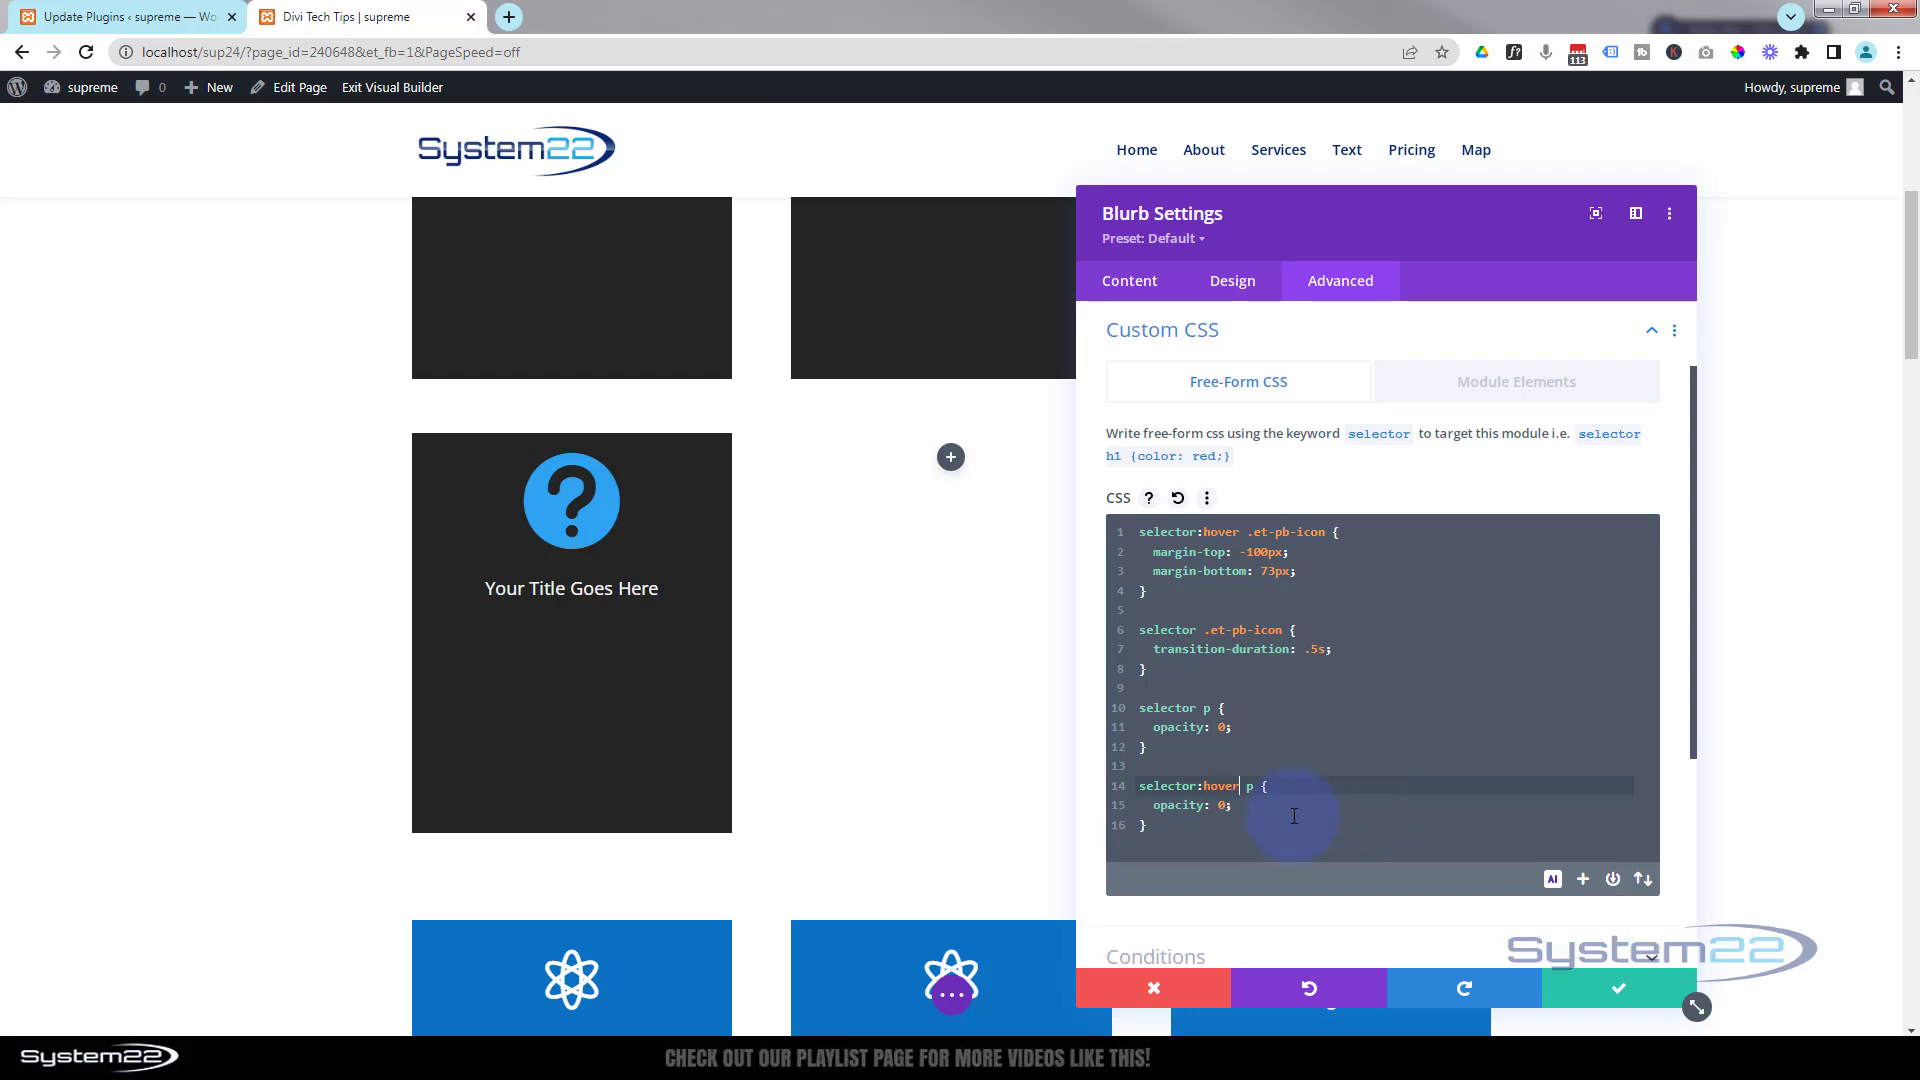
{"action": "double_click", "coordinate": [1222, 806]}
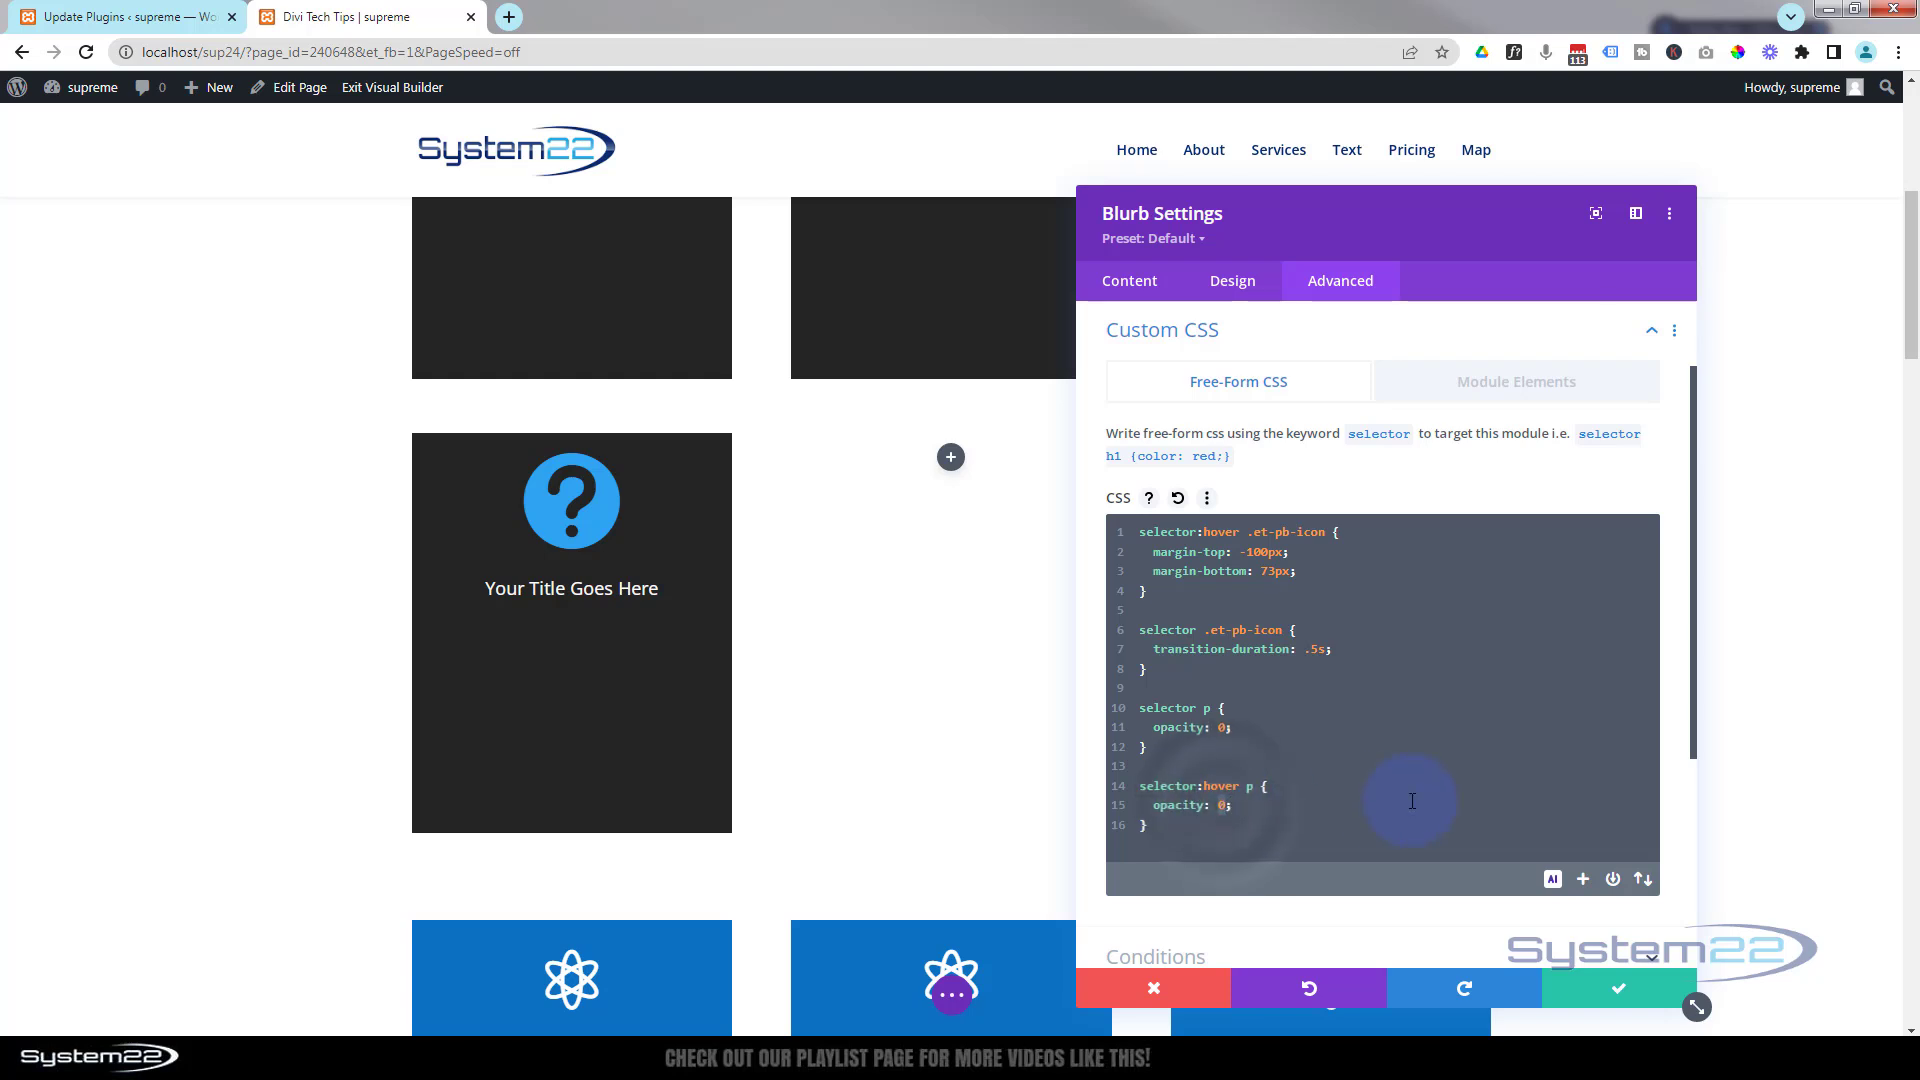
{"action": "type", "text": "1"}
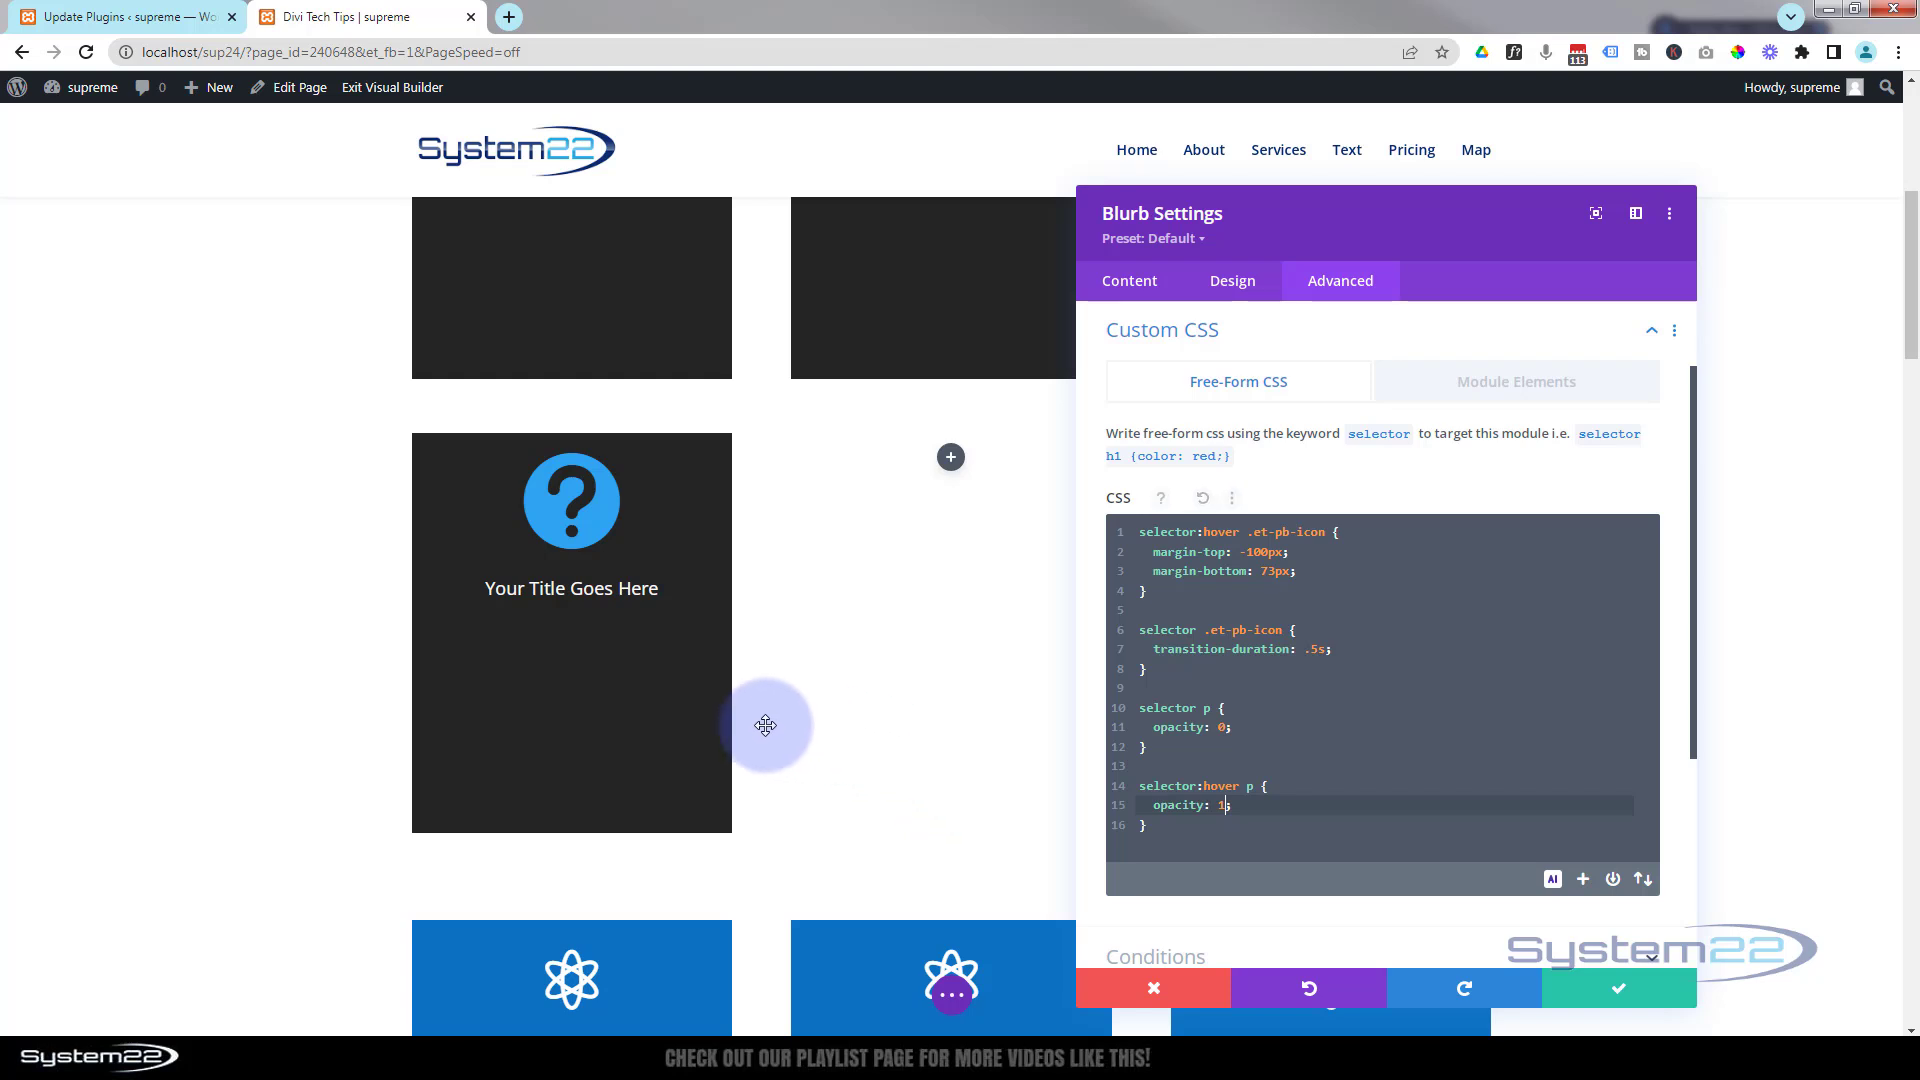
{"action": "mouse_move", "coordinate": [679, 733]}
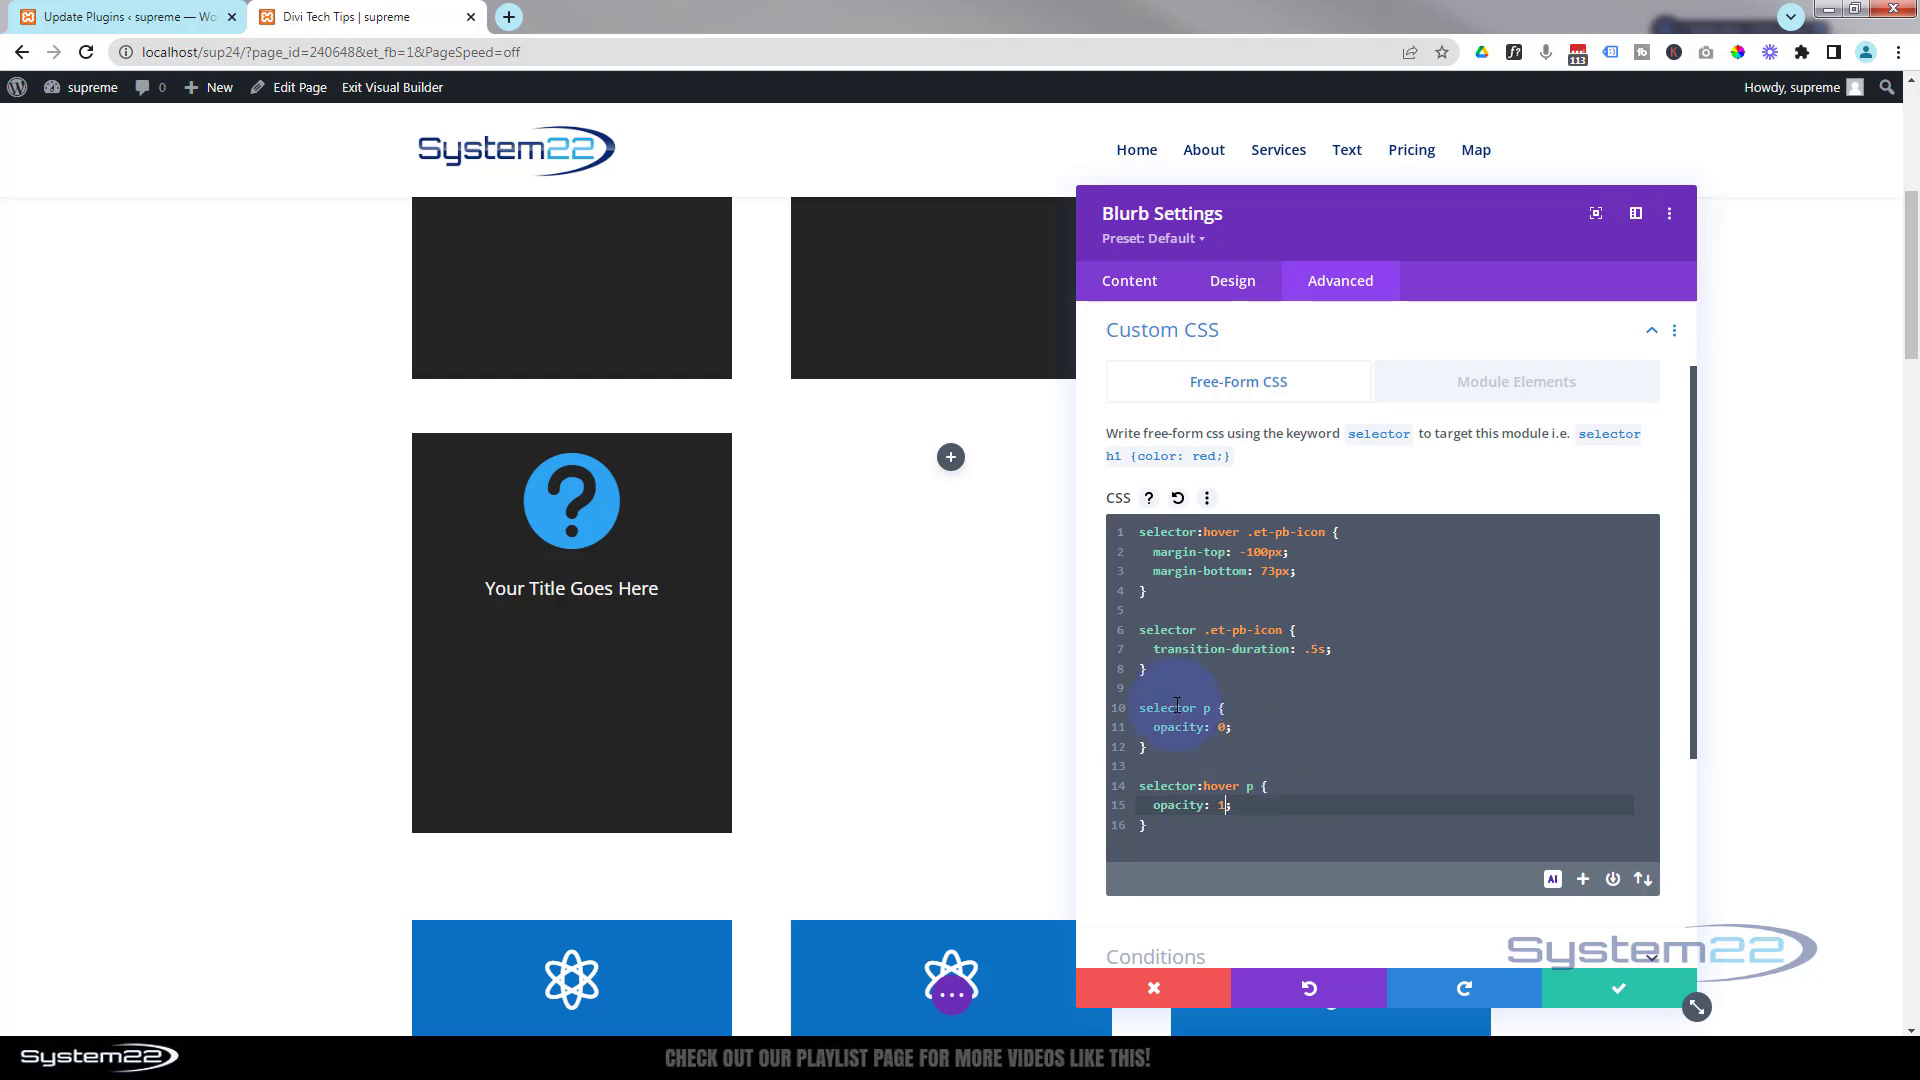
Step: Copy the icon rule's transition-duration: .5s; declaration into the selector p rule below its opacity
{"action": "left_click", "coordinate": [1156, 651]}
{"action": "key", "text": "shift+End"}
{"action": "key", "text": "ctrl+c"}
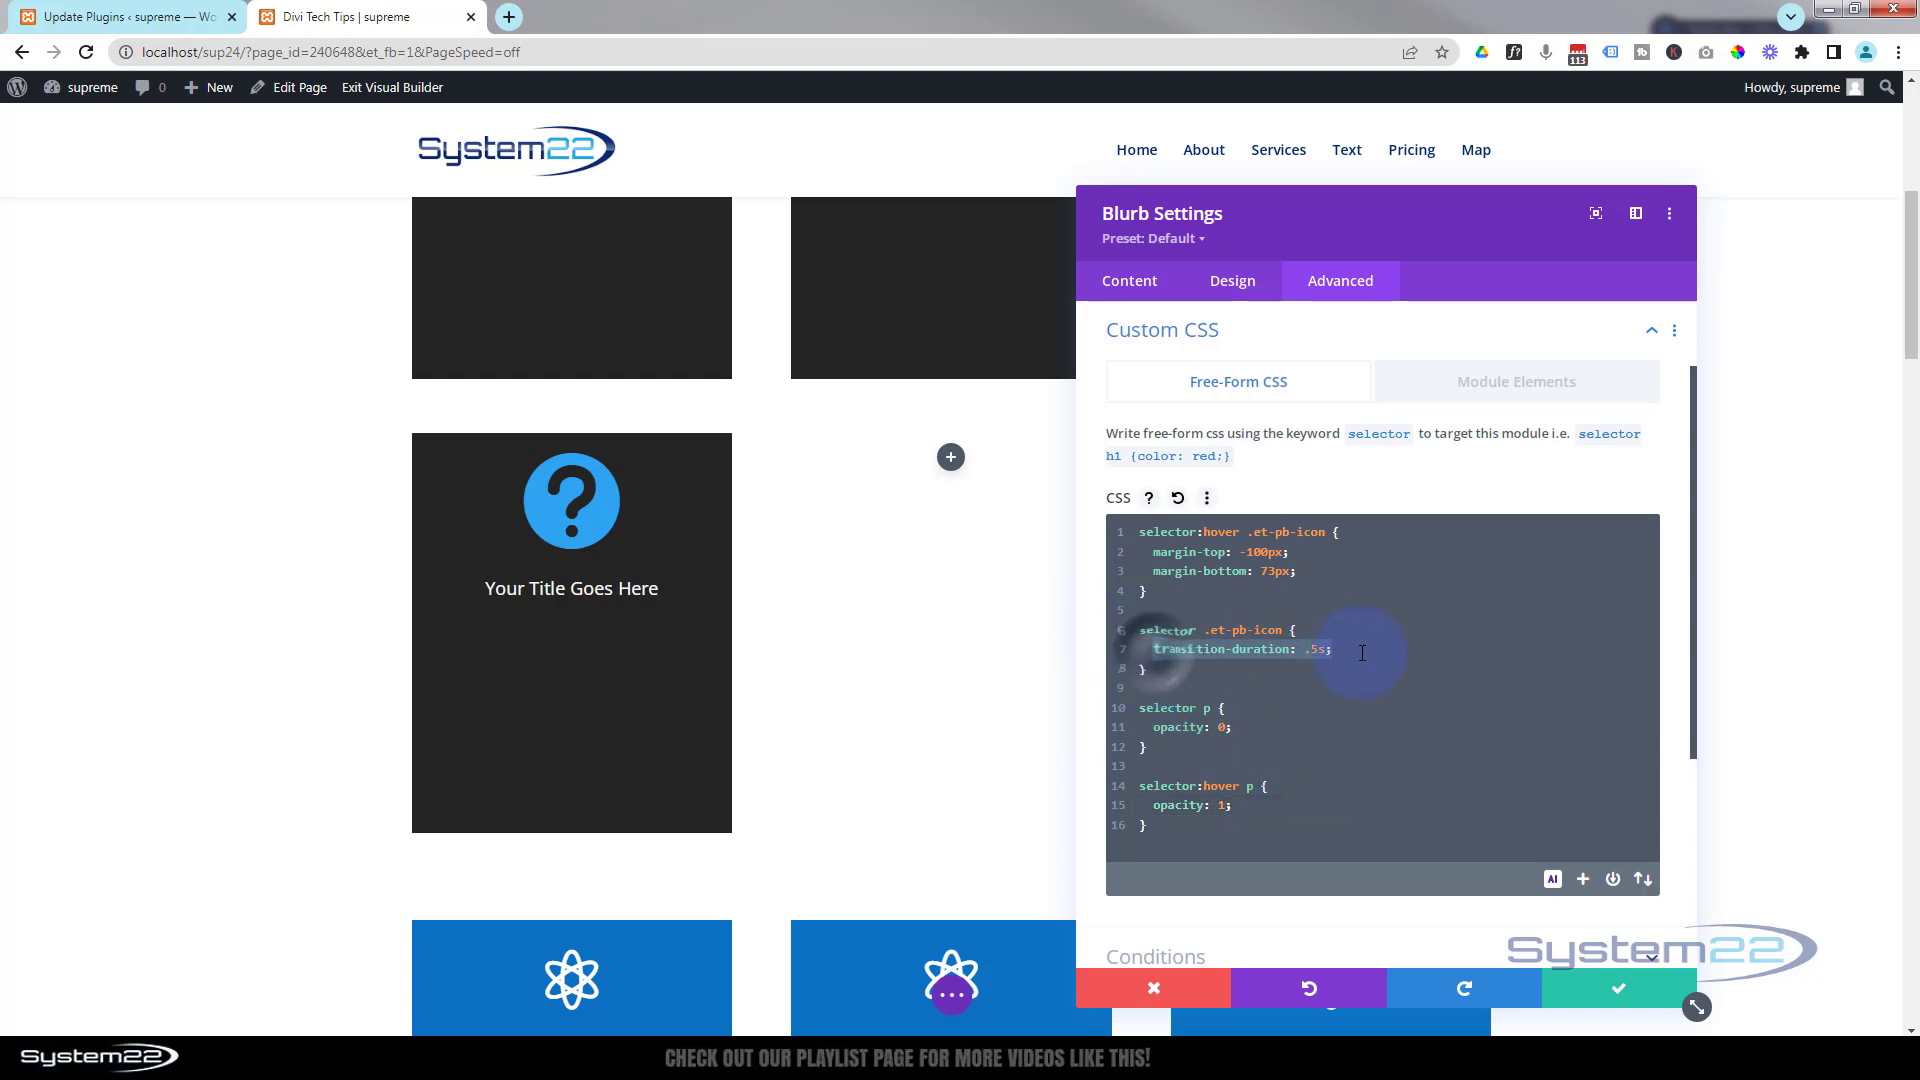
{"action": "left_click", "coordinate": [1241, 808]}
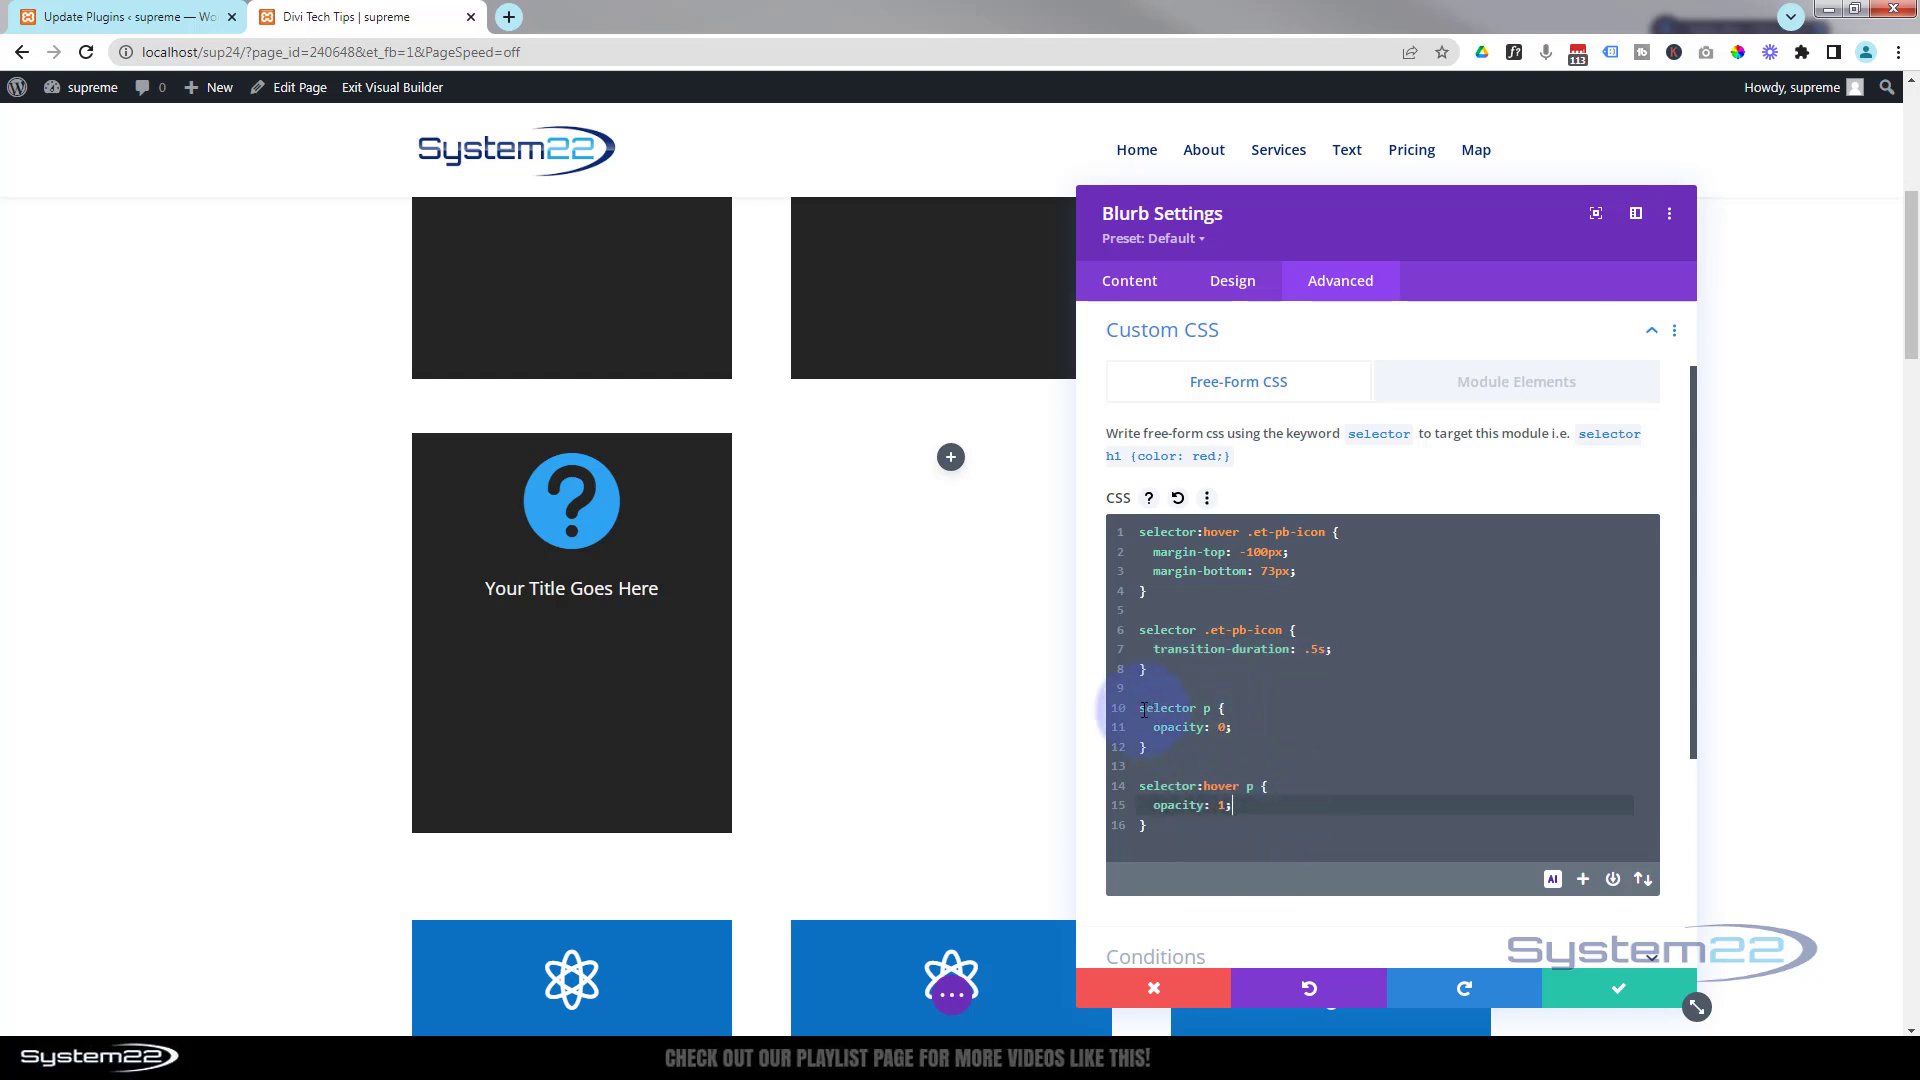
{"action": "left_click_drag", "start_coordinate": [1143, 710], "coordinate": [1212, 710]}
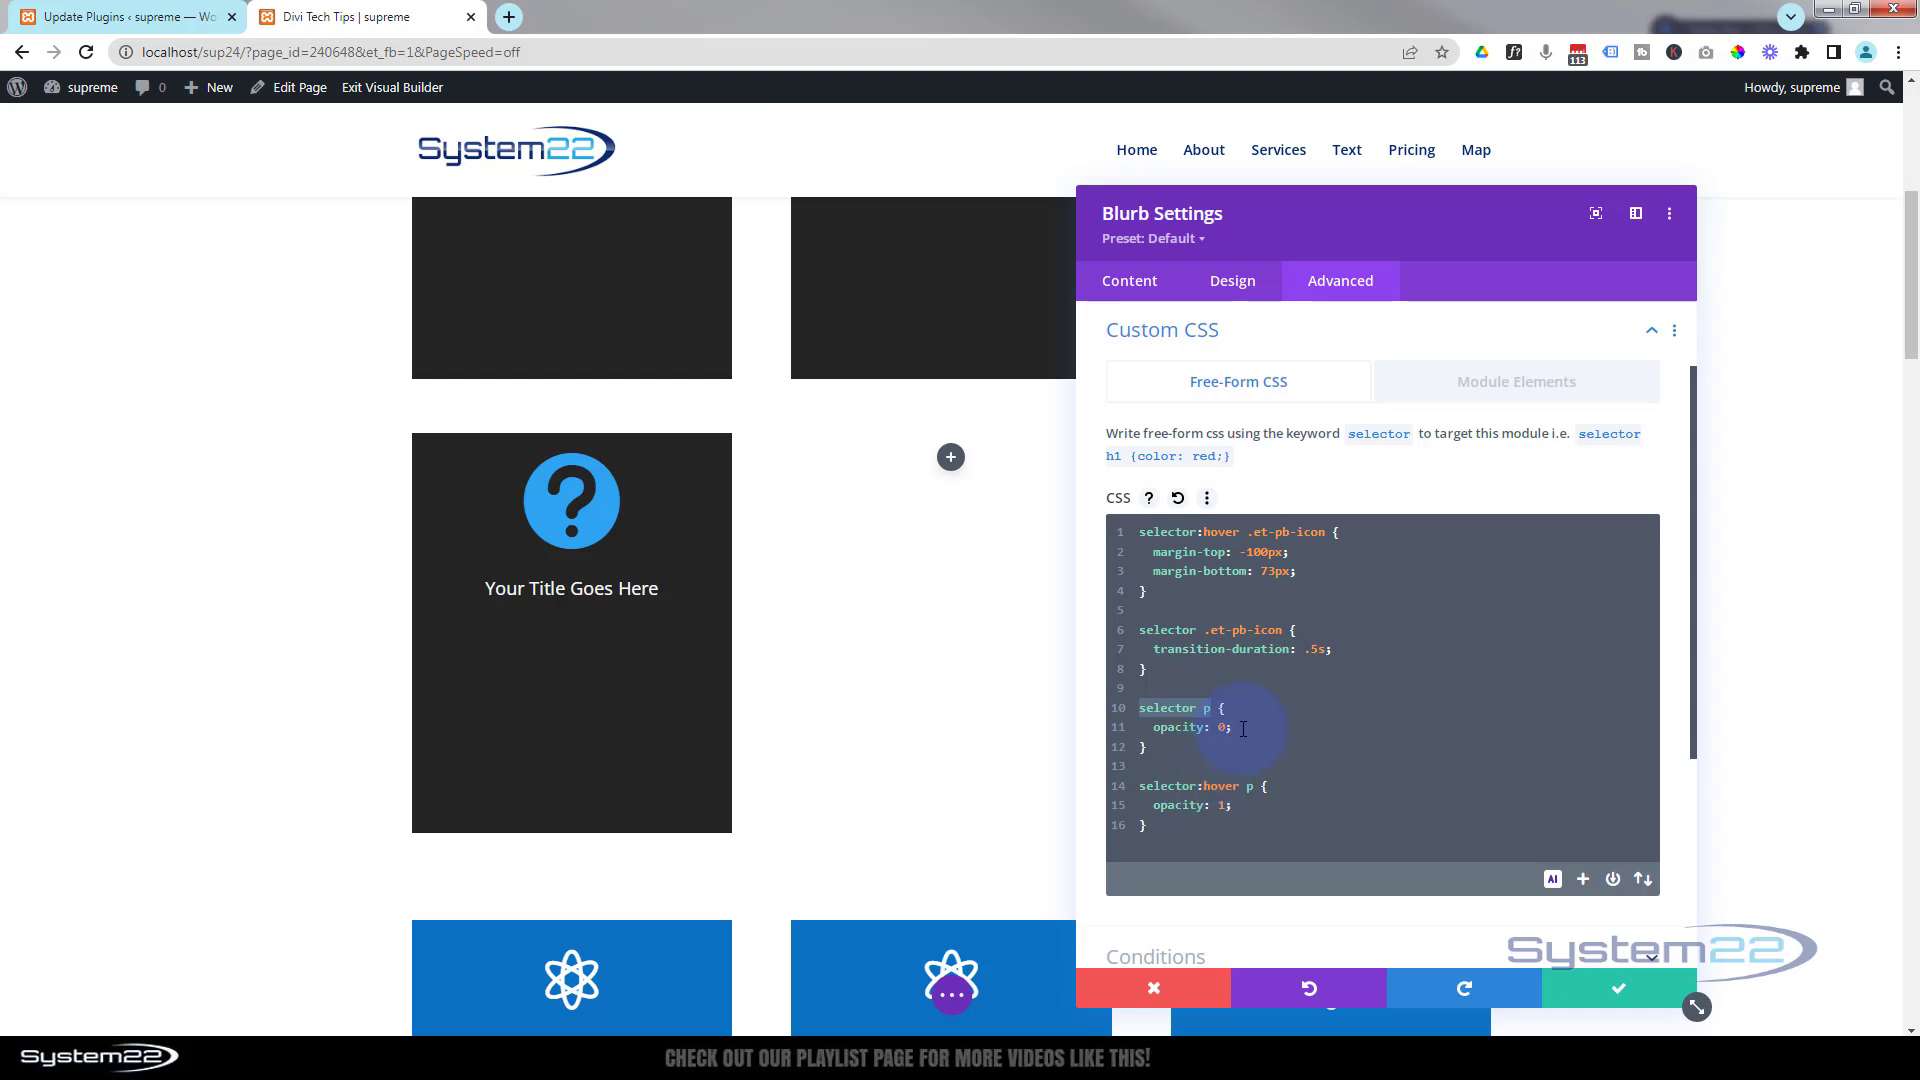
{"action": "left_click", "coordinate": [1243, 728]}
{"action": "key", "text": "Return"}
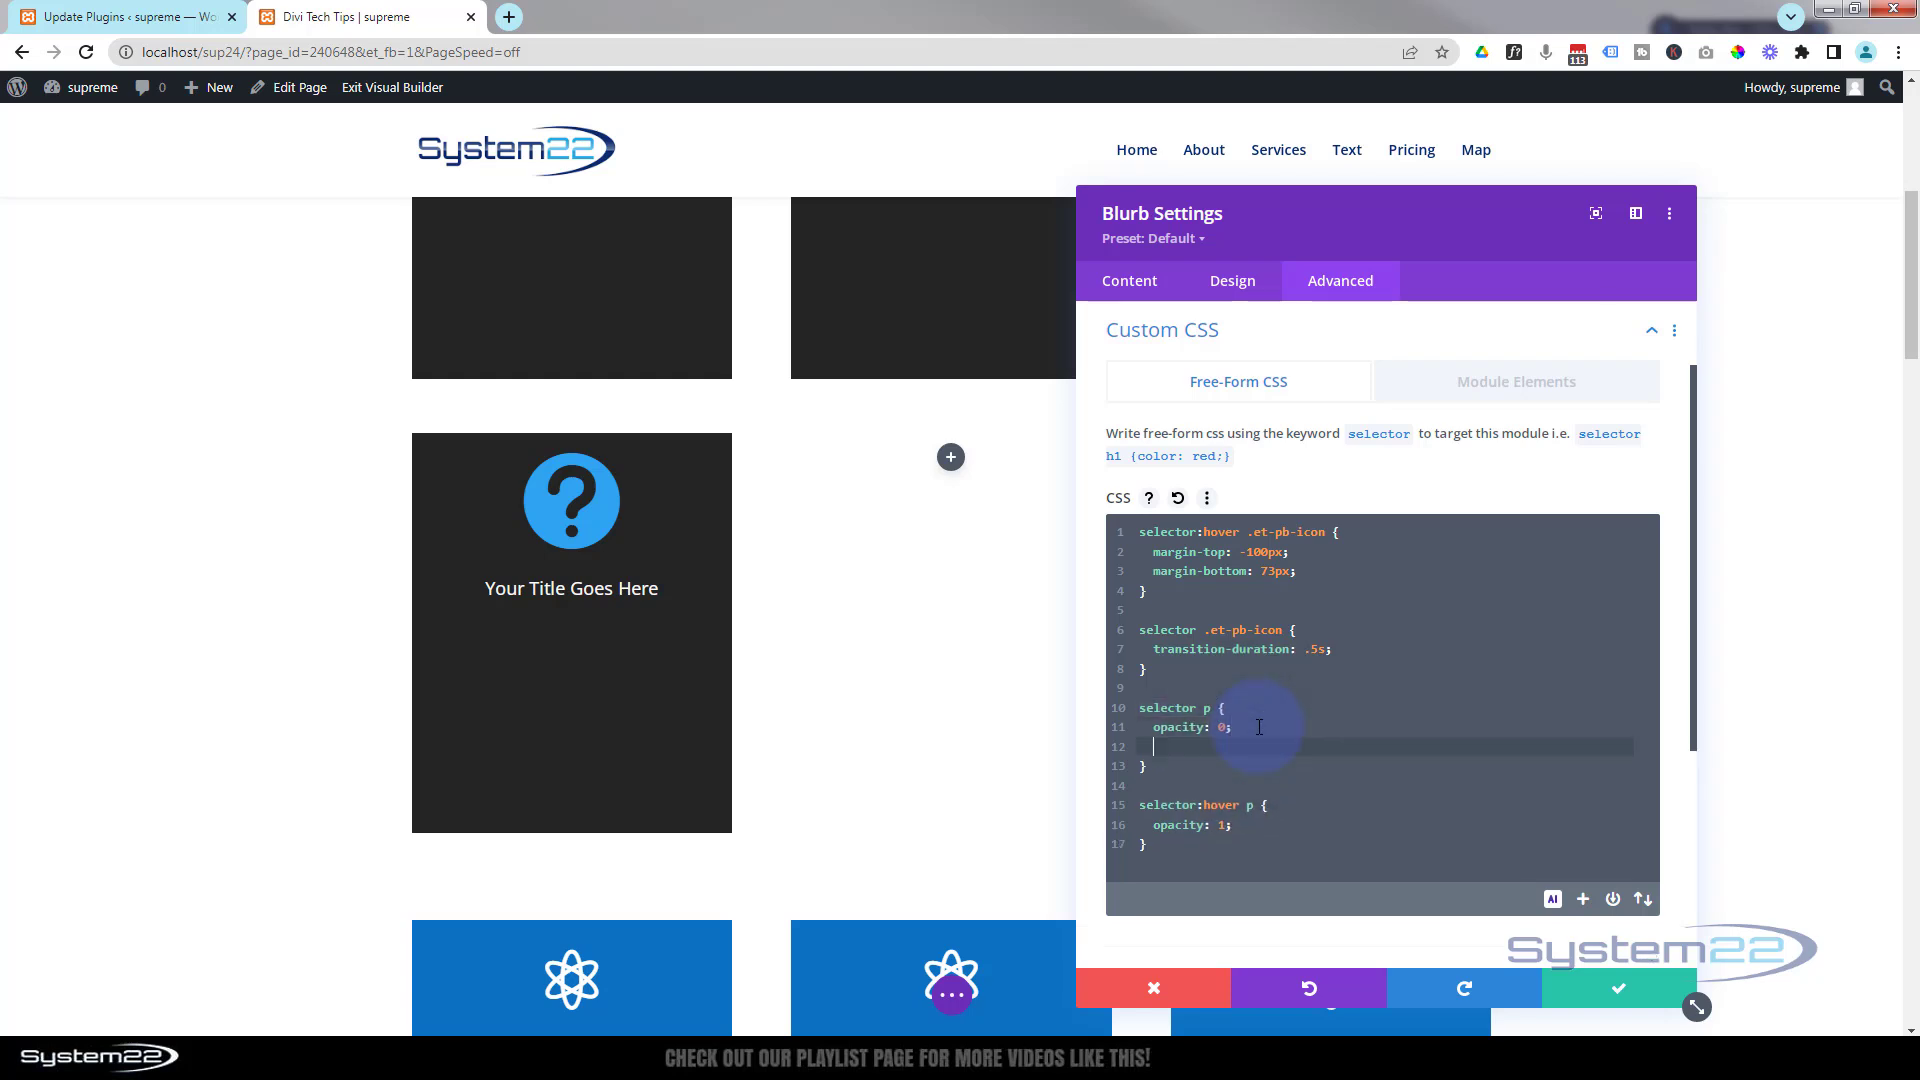
{"action": "key", "text": "ctrl+v"}
Step: Set the selector p rule's transition-duration to 1.5s and save the blurb settings
{"action": "double_click", "coordinate": [1305, 748]}
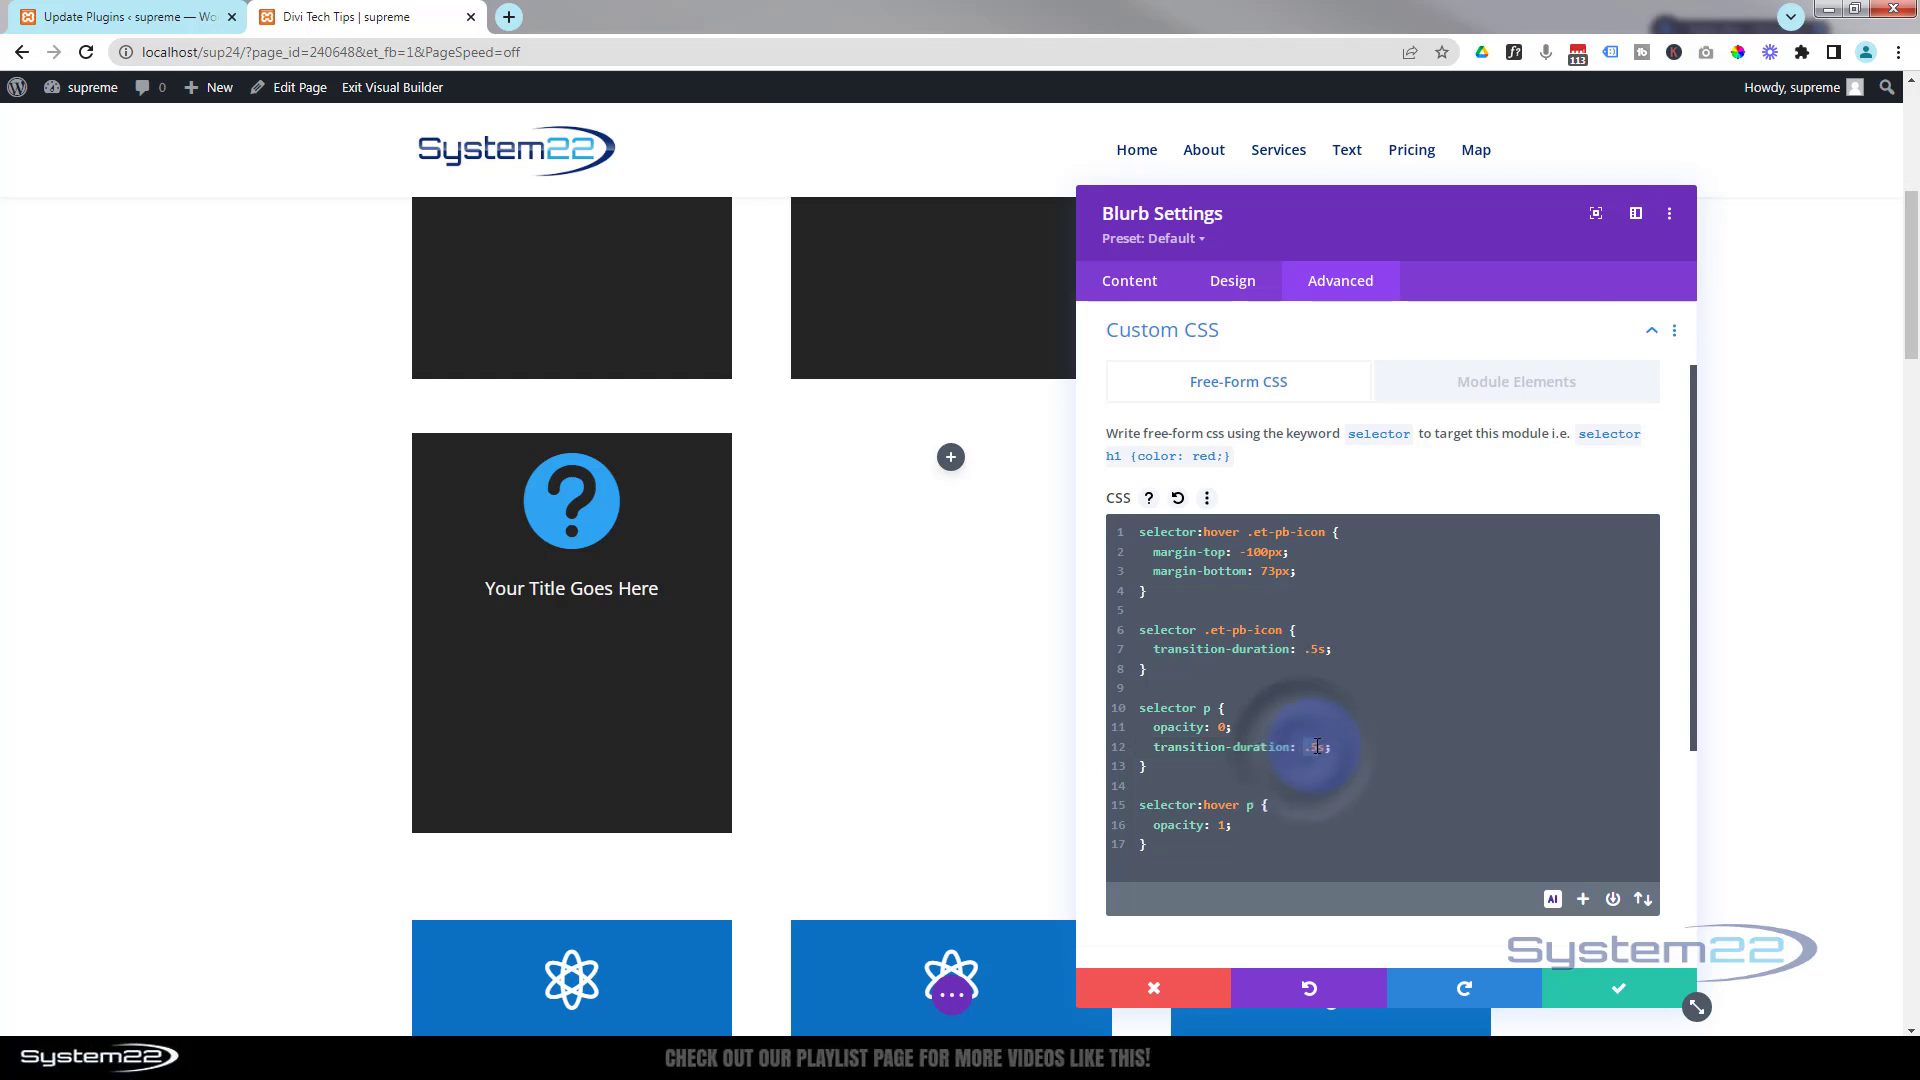
{"action": "type", "text": "1"}
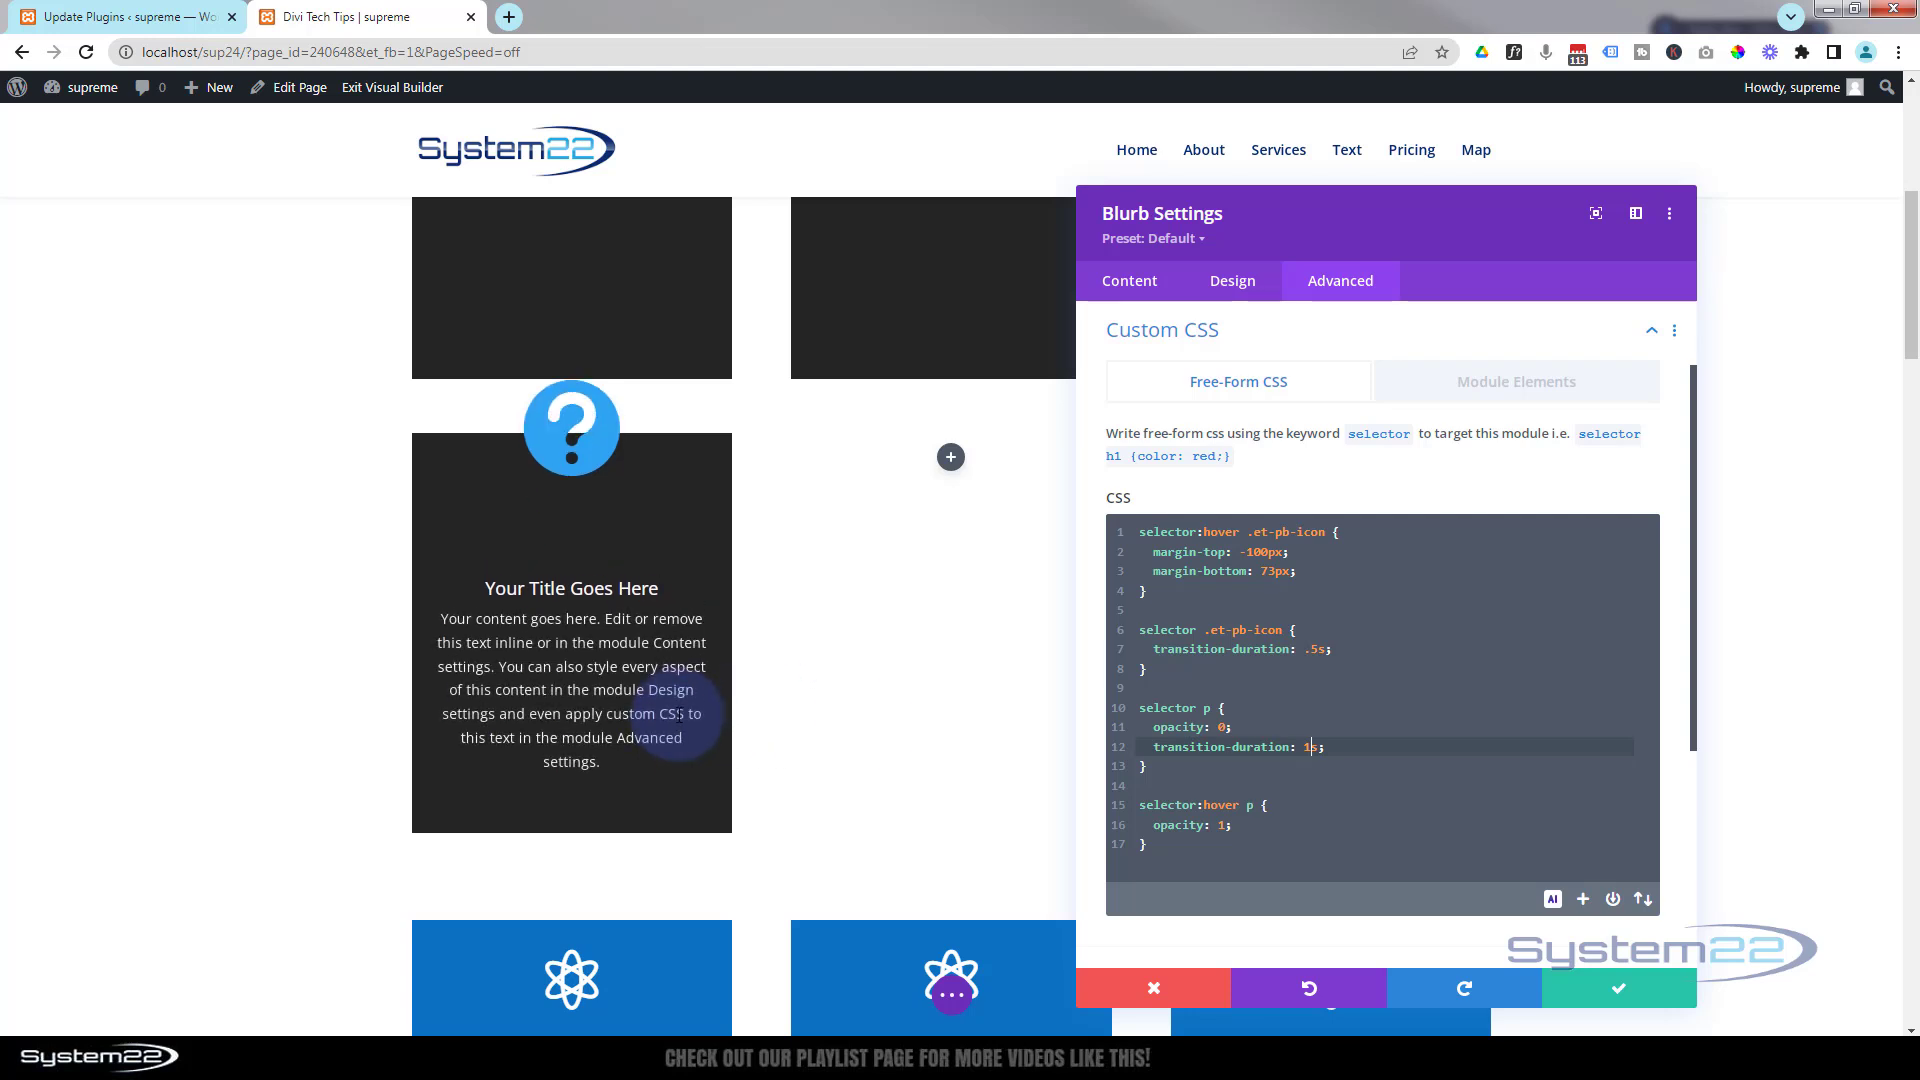
{"action": "key", "text": "Left"}
{"action": "key", "text": "Left"}
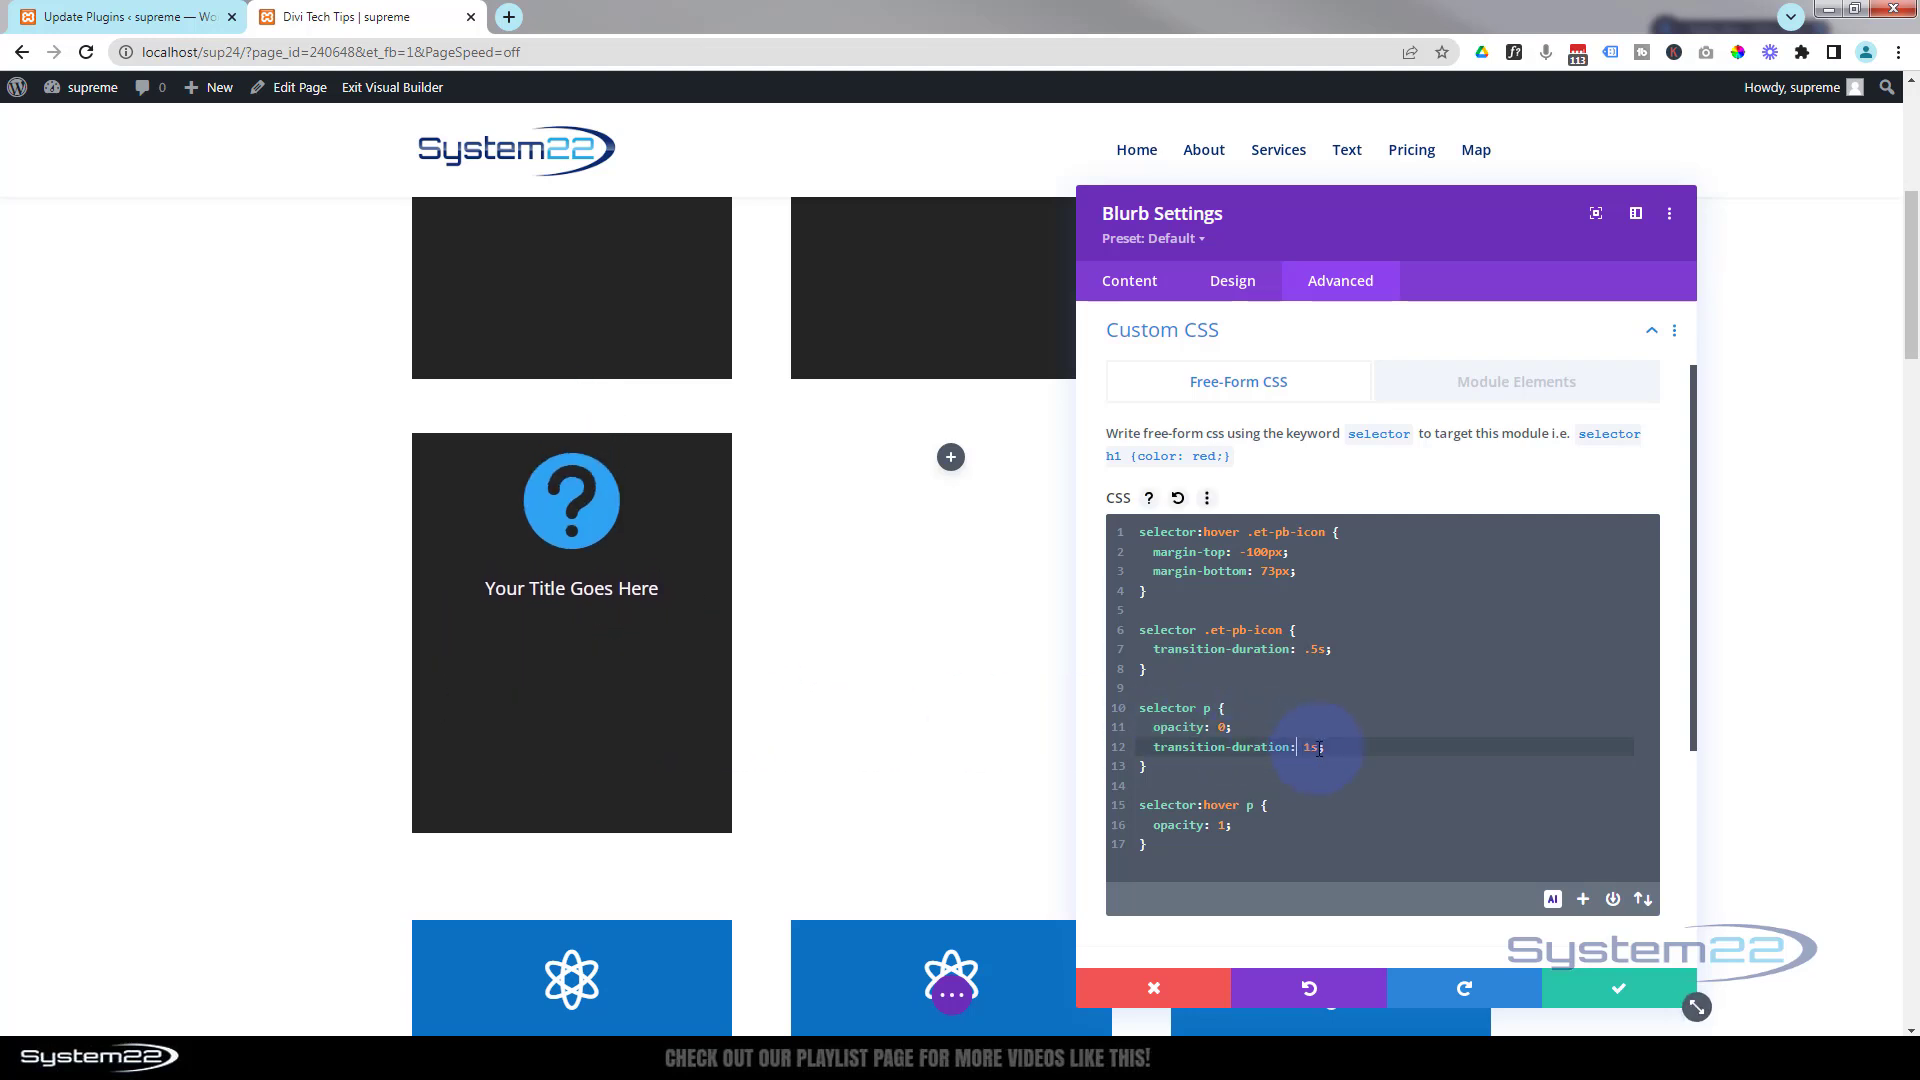
{"action": "left_click", "coordinate": [1311, 747]}
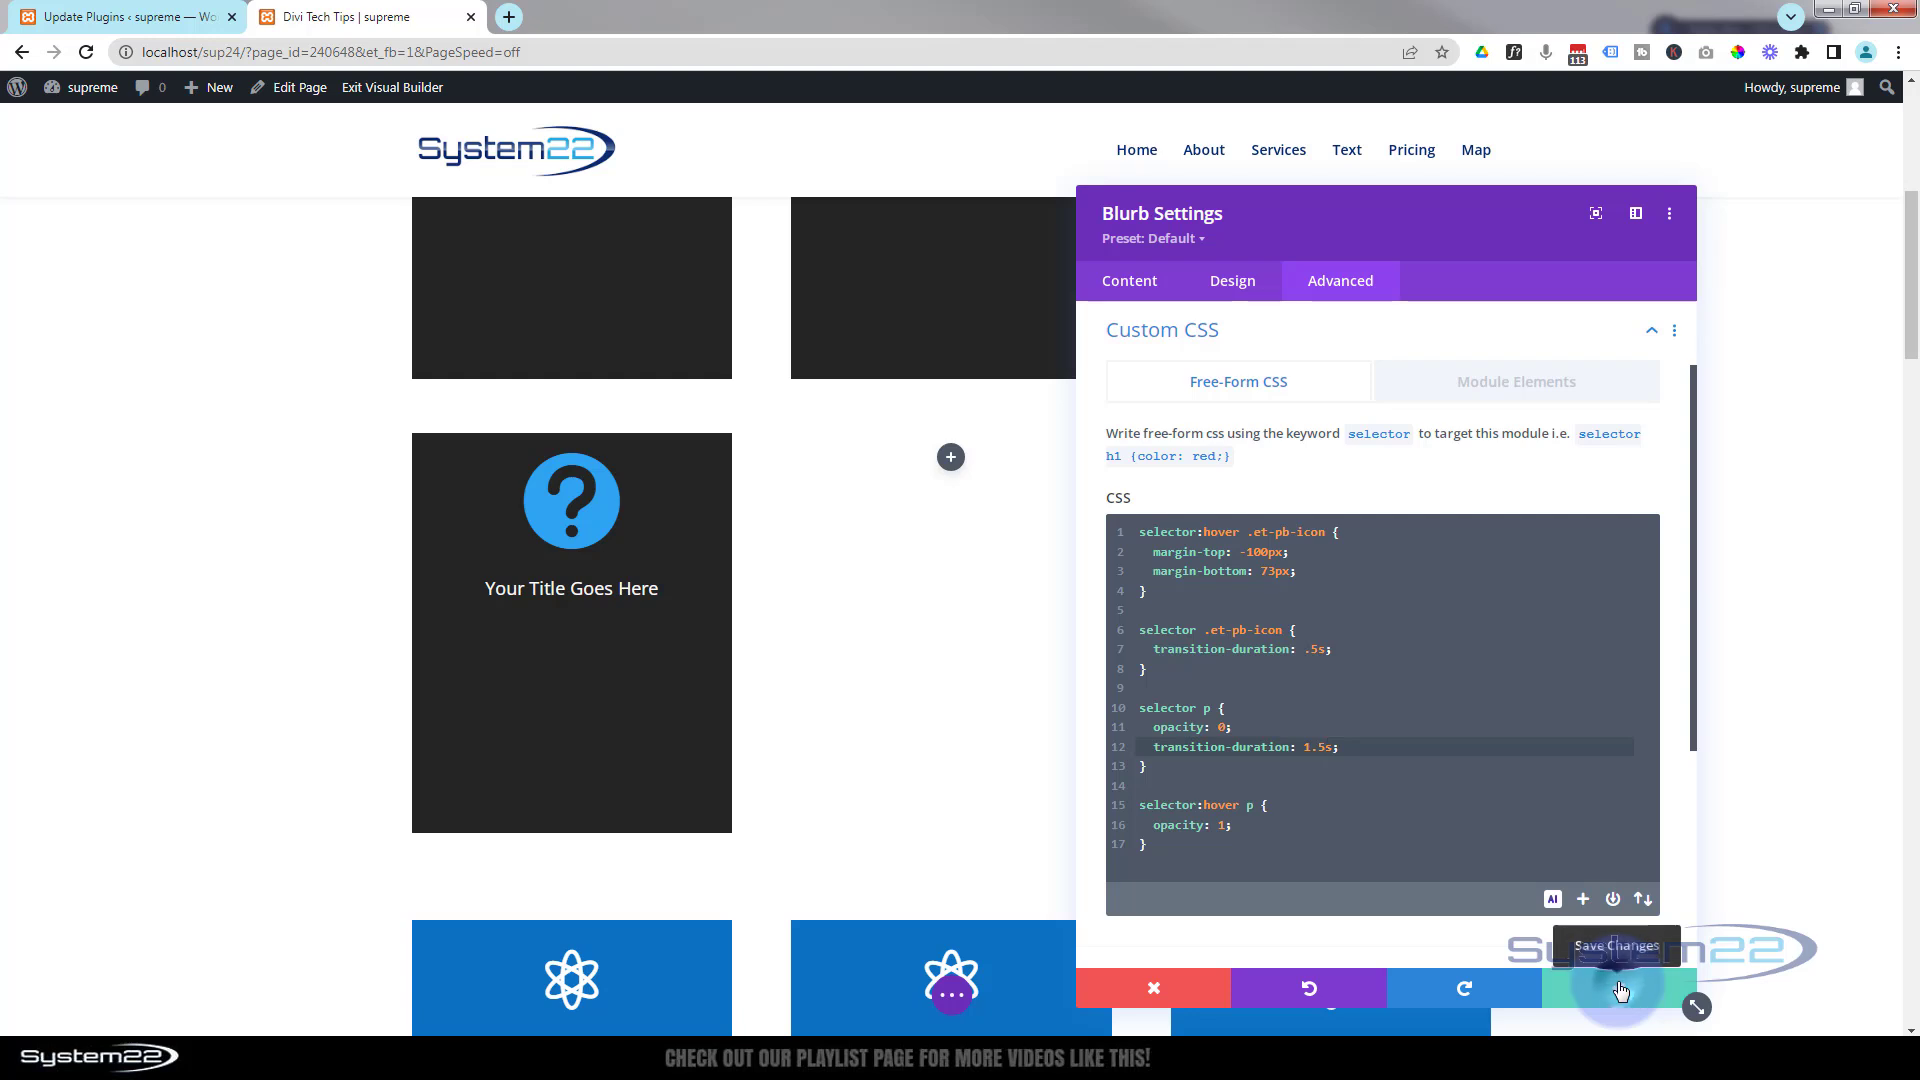
{"action": "left_click", "coordinate": [1620, 990]}
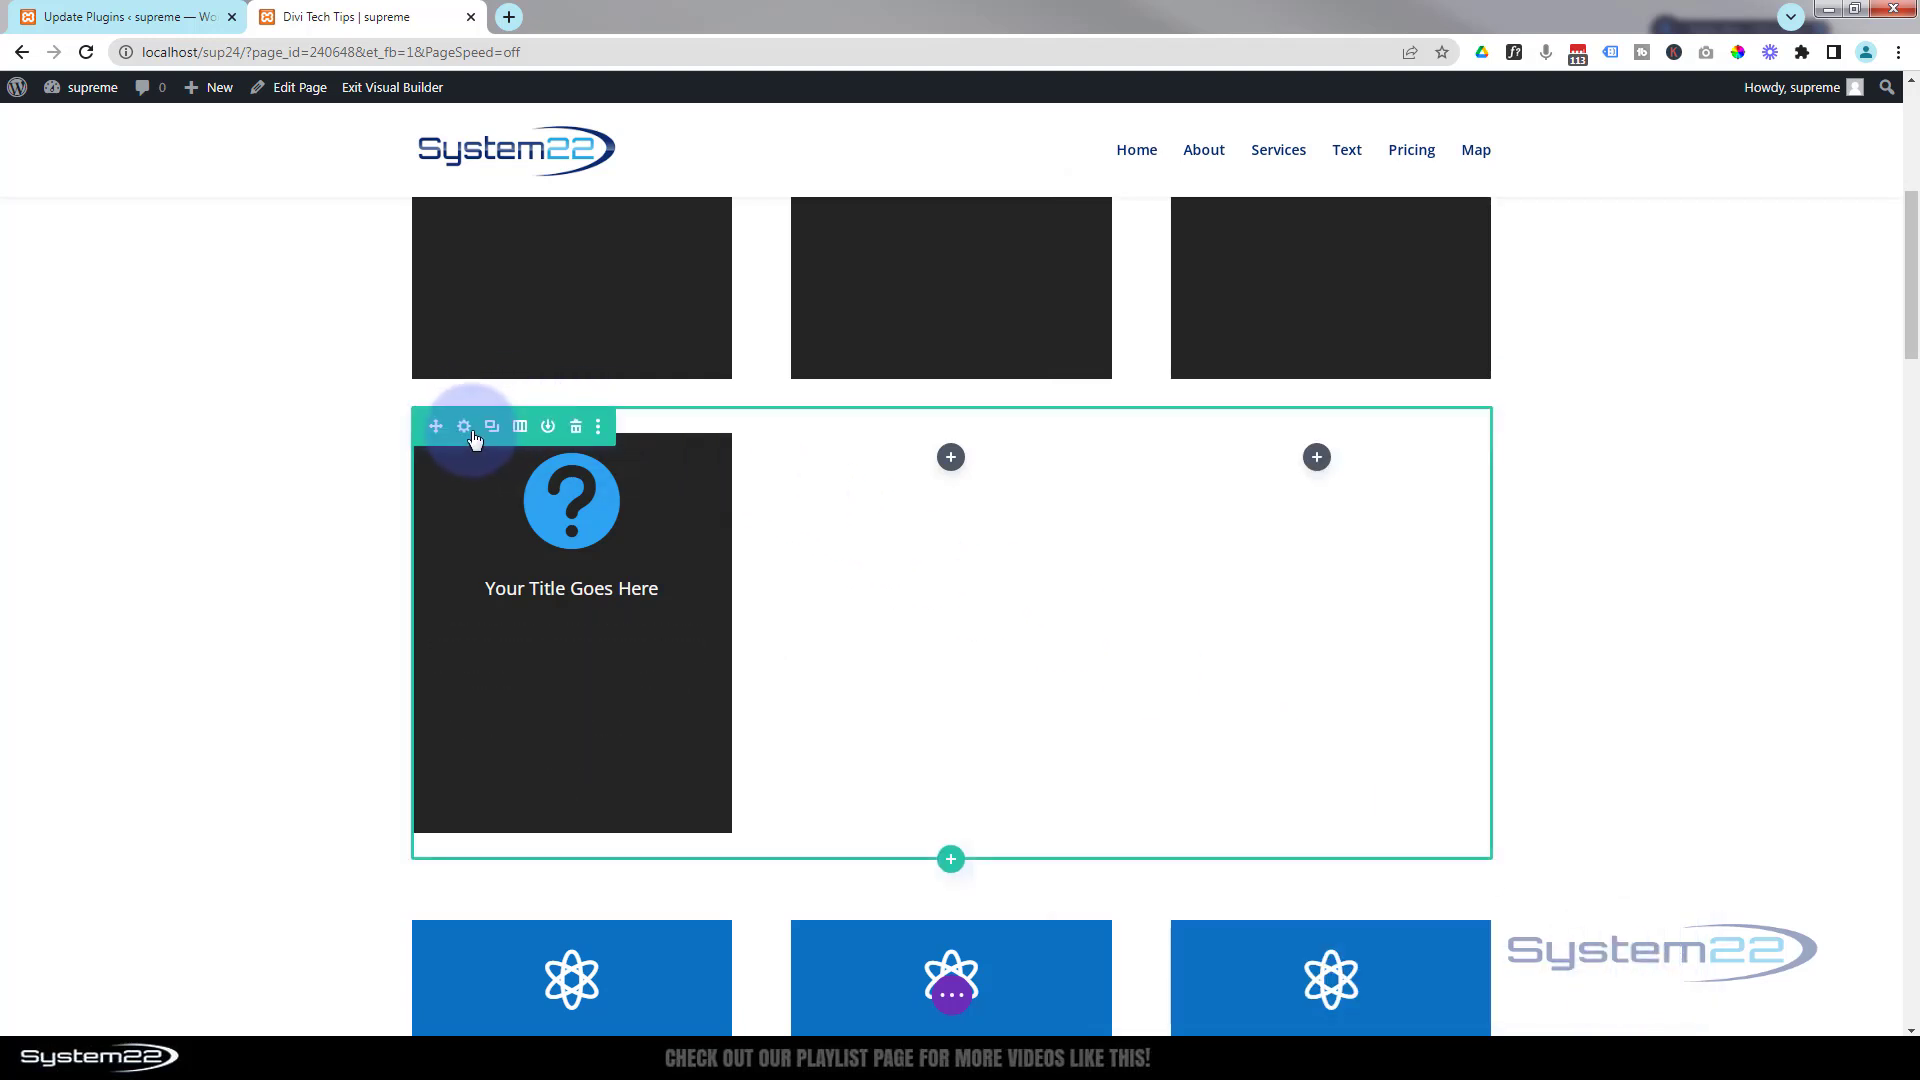
Step: Set the top padding of the row holding the new blurb to 50px and save the row settings
{"action": "left_click", "coordinate": [464, 428]}
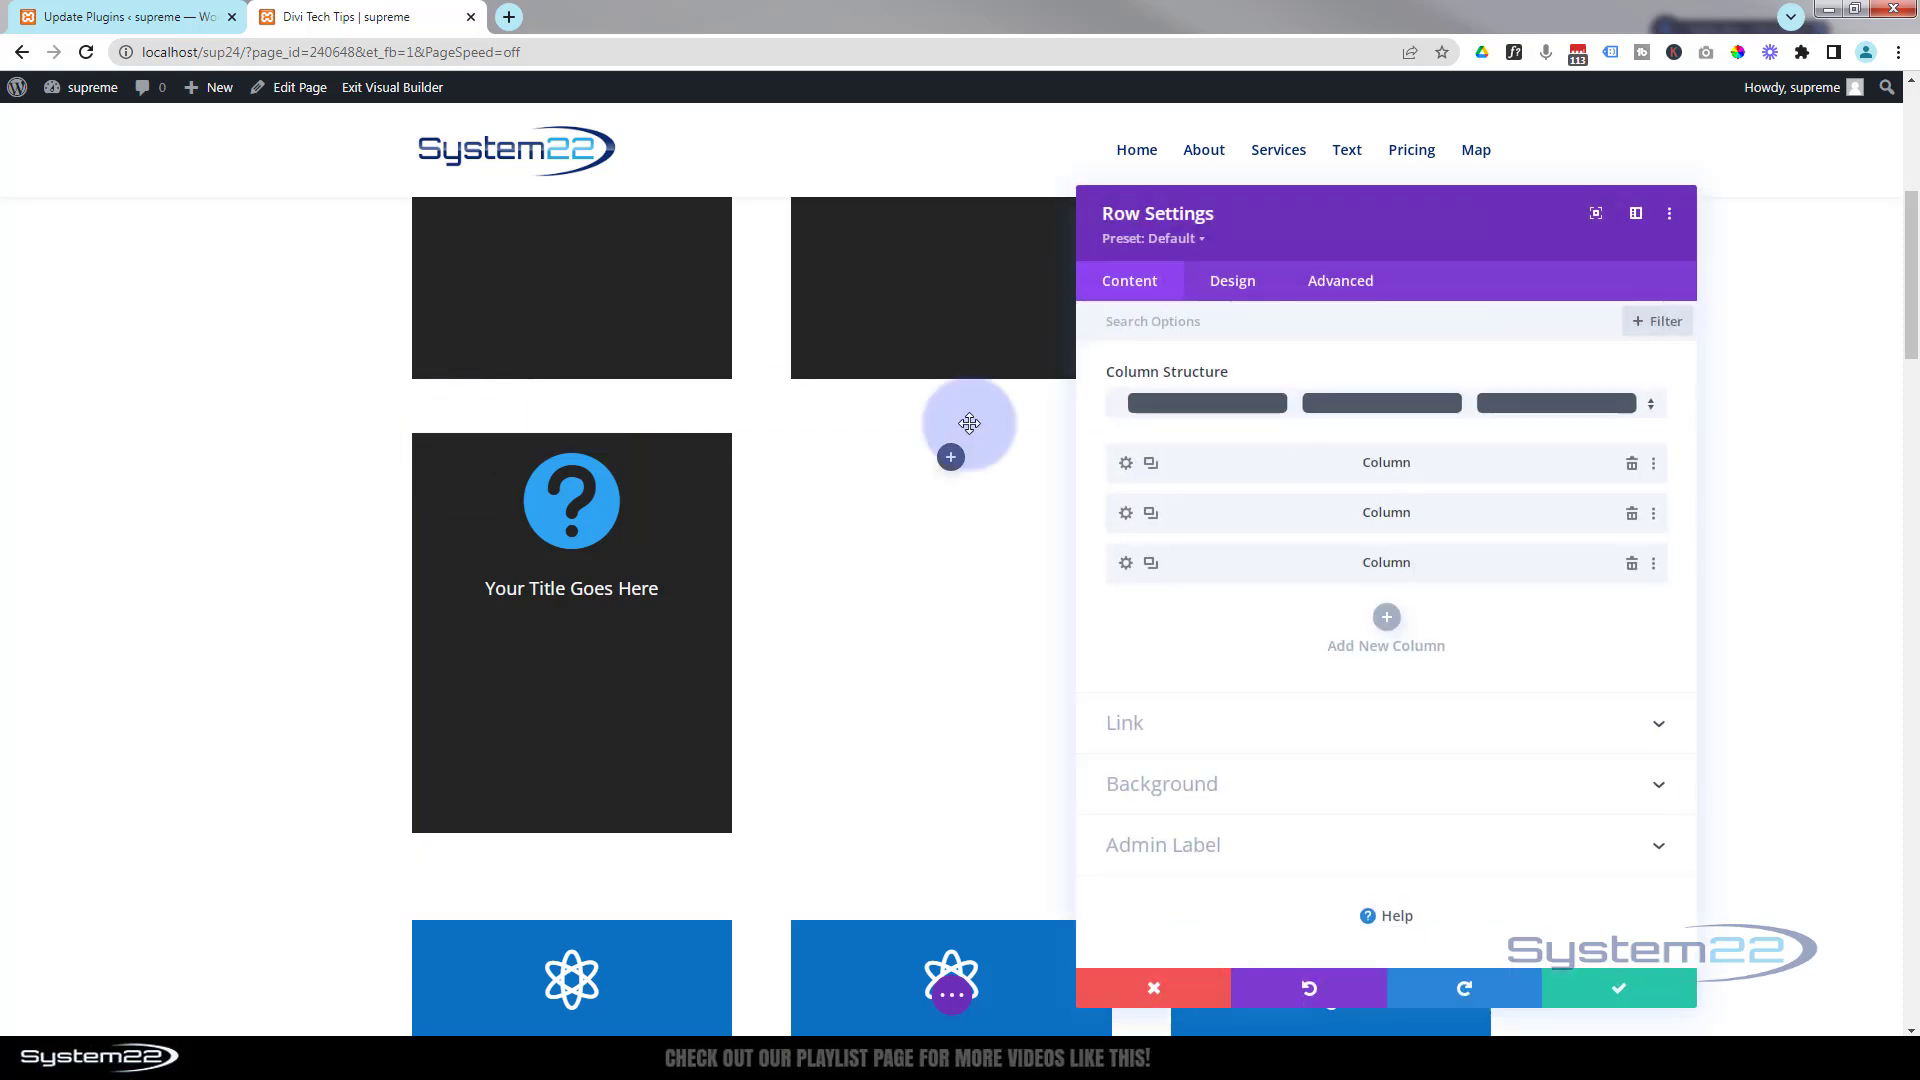
{"action": "left_click", "coordinate": [1243, 285]}
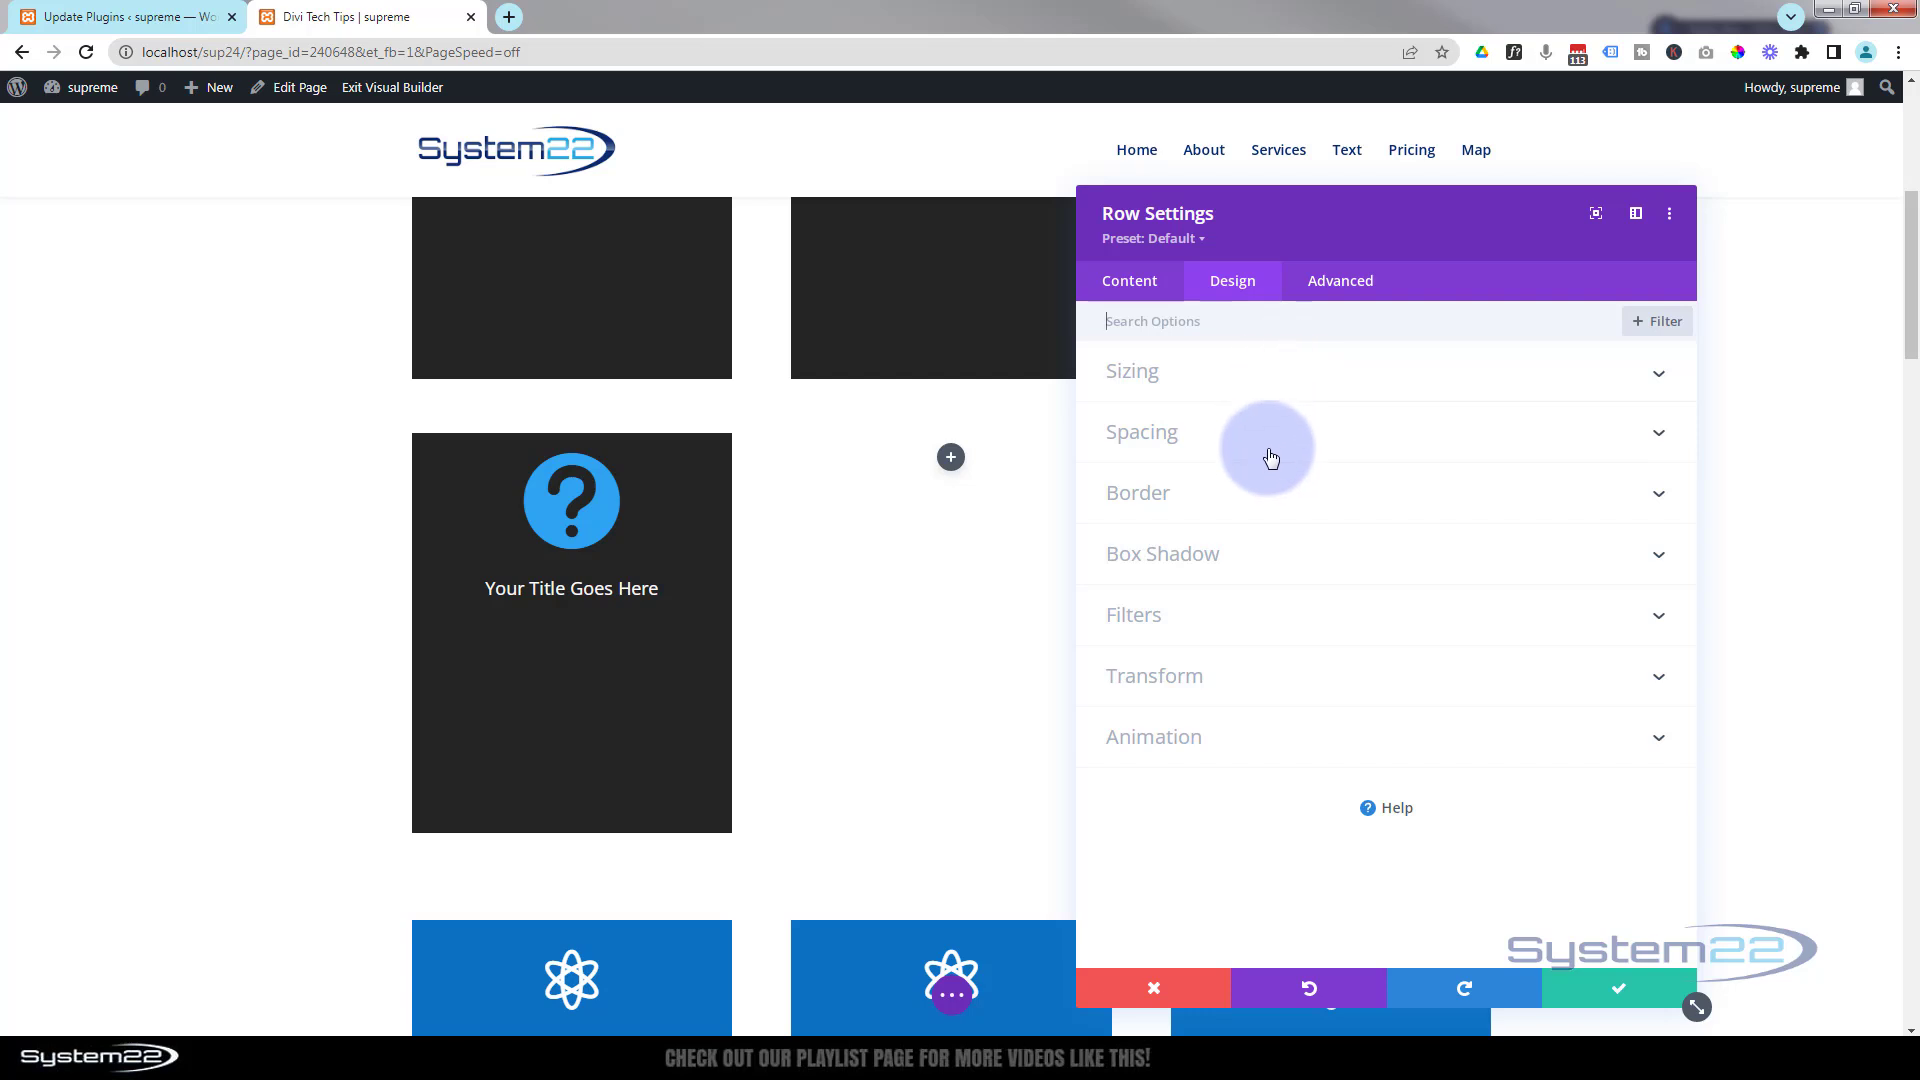
{"action": "left_click", "coordinate": [1270, 453]}
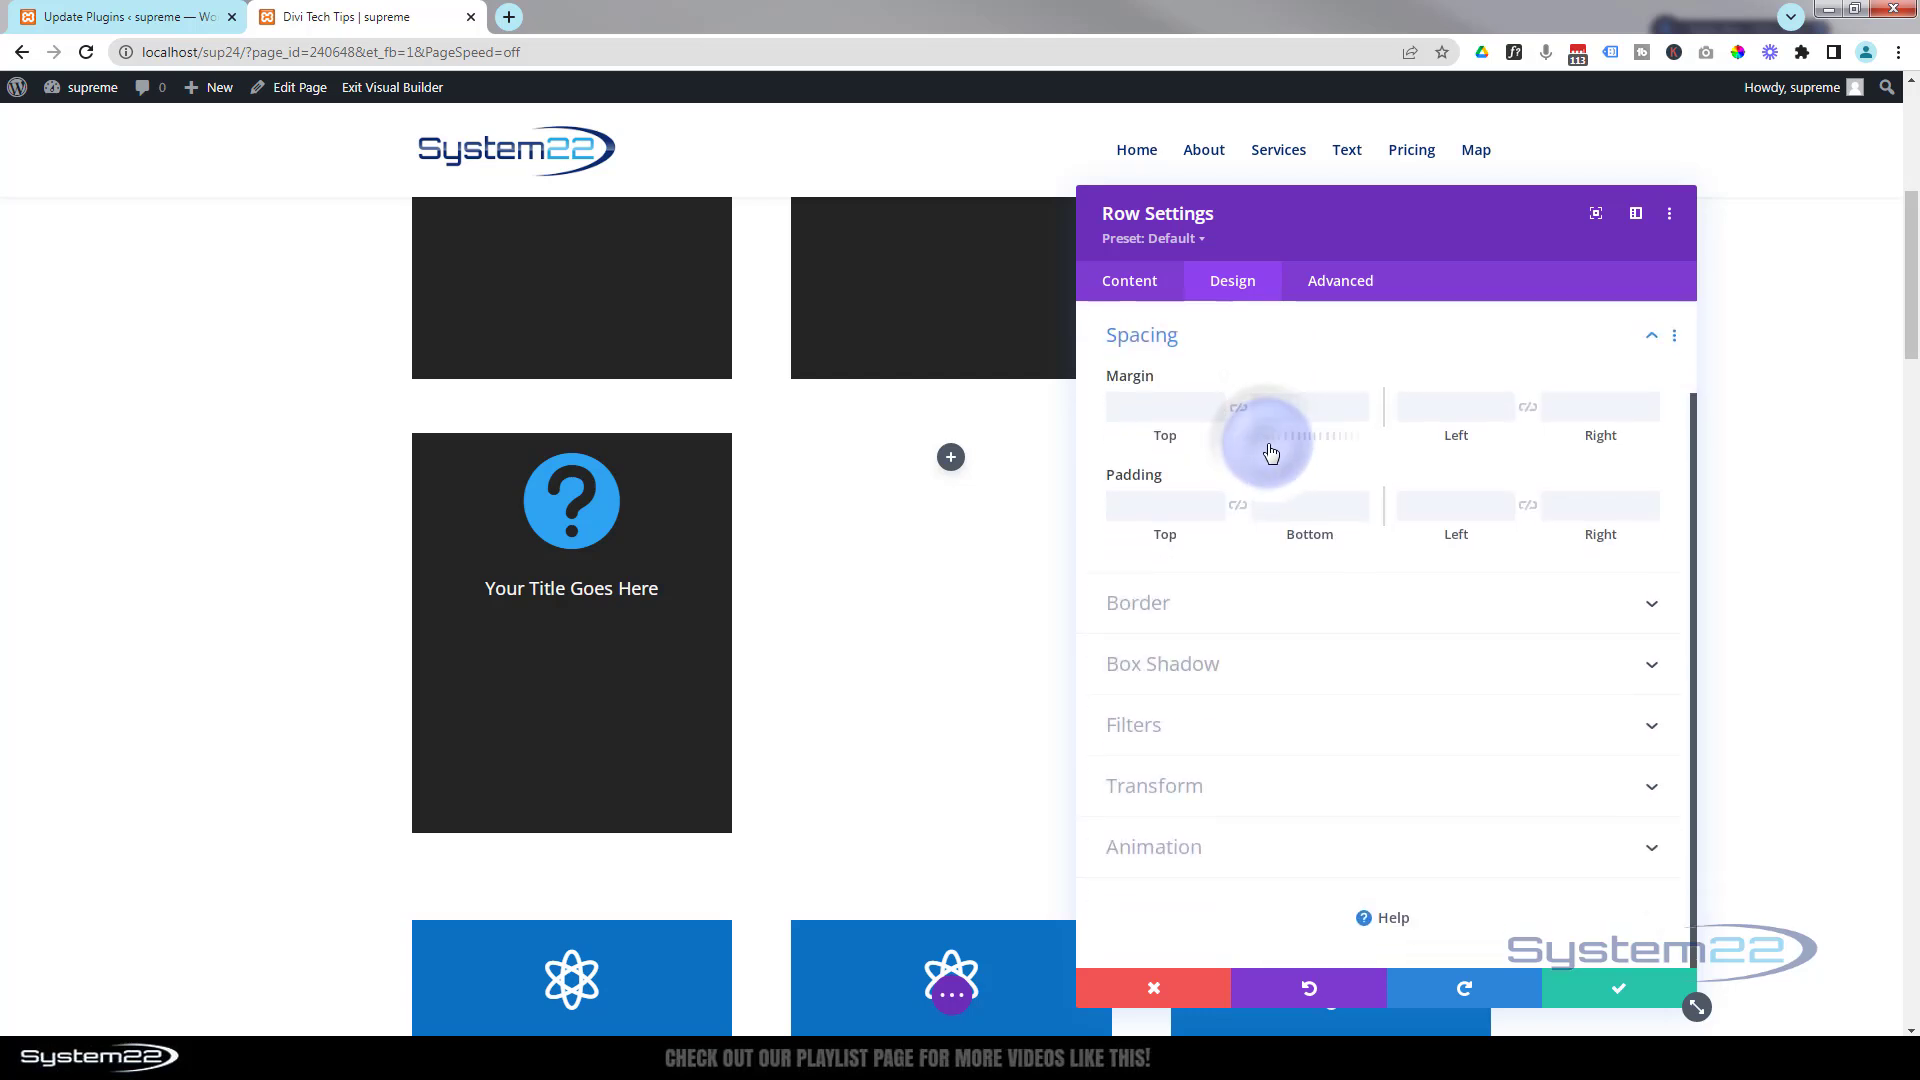
{"action": "left_click", "coordinate": [1155, 505]}
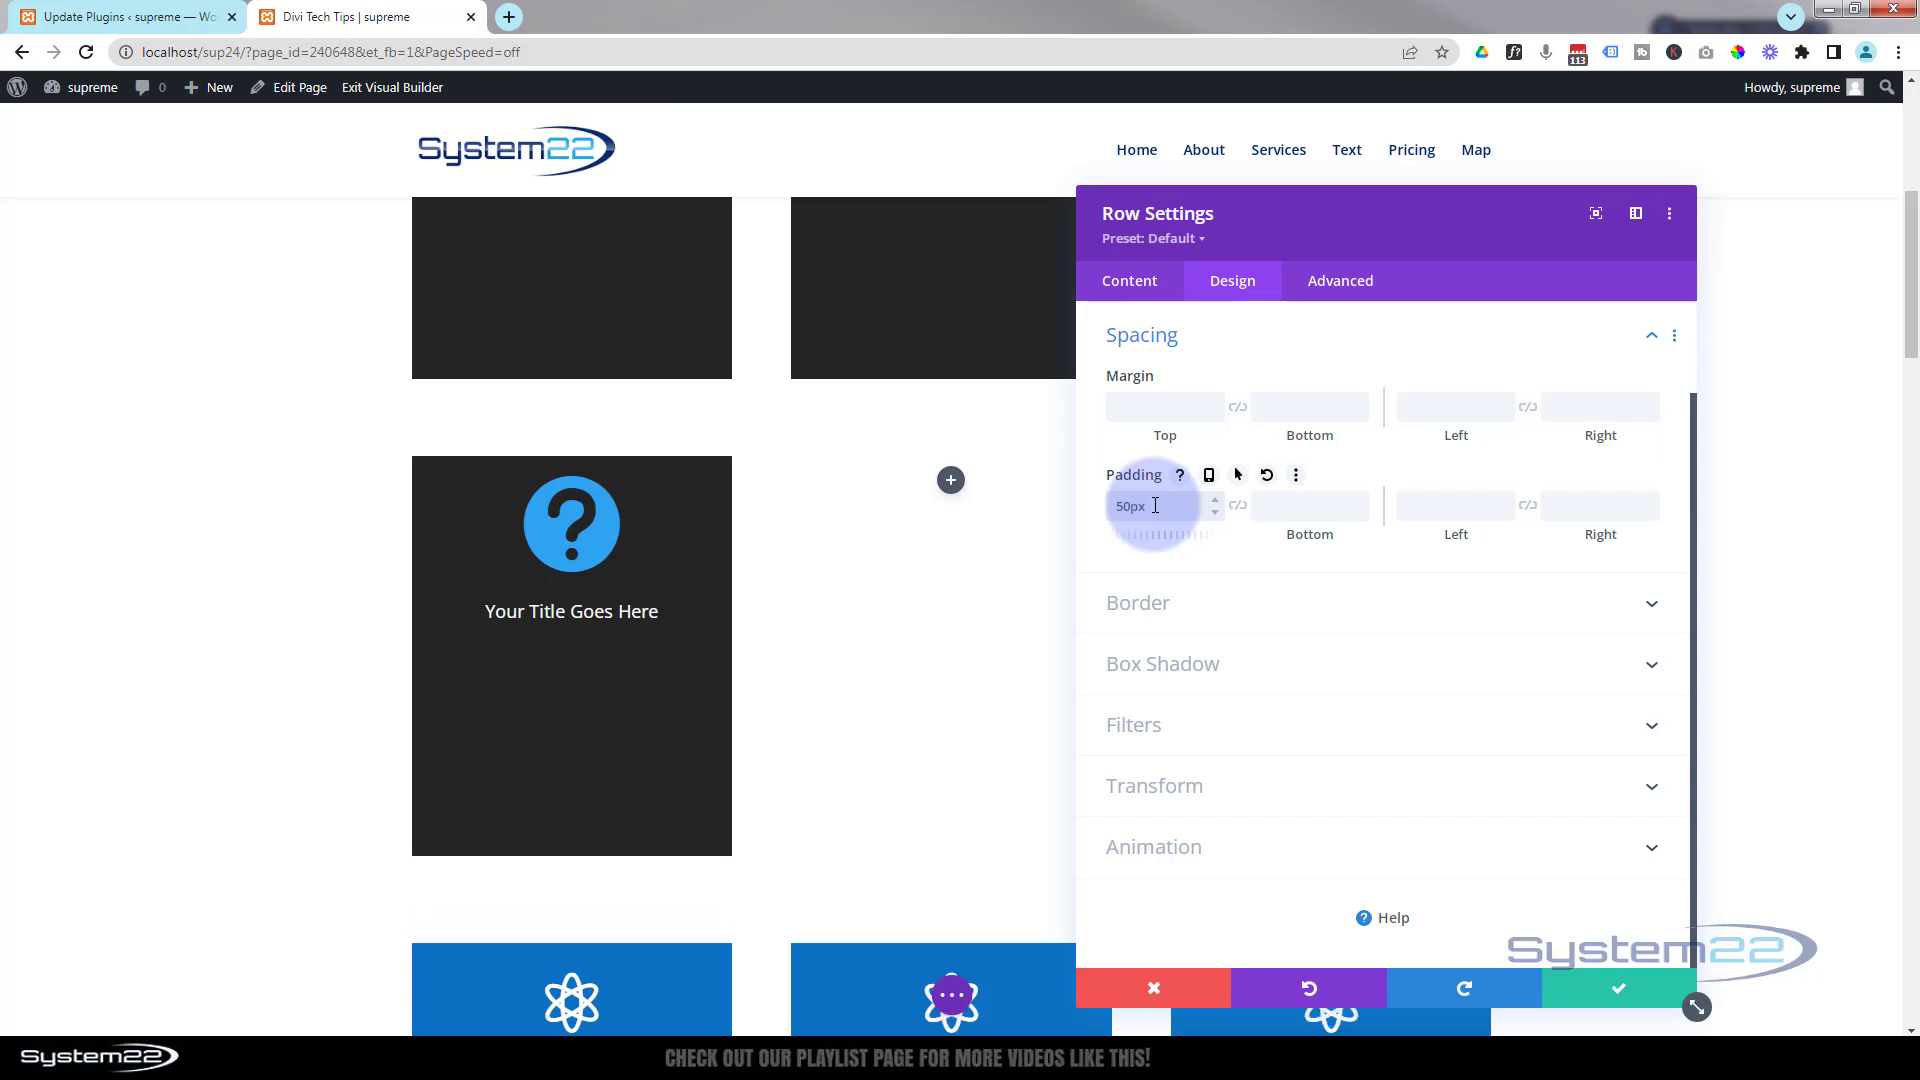
{"action": "mouse_move", "coordinate": [668, 615]}
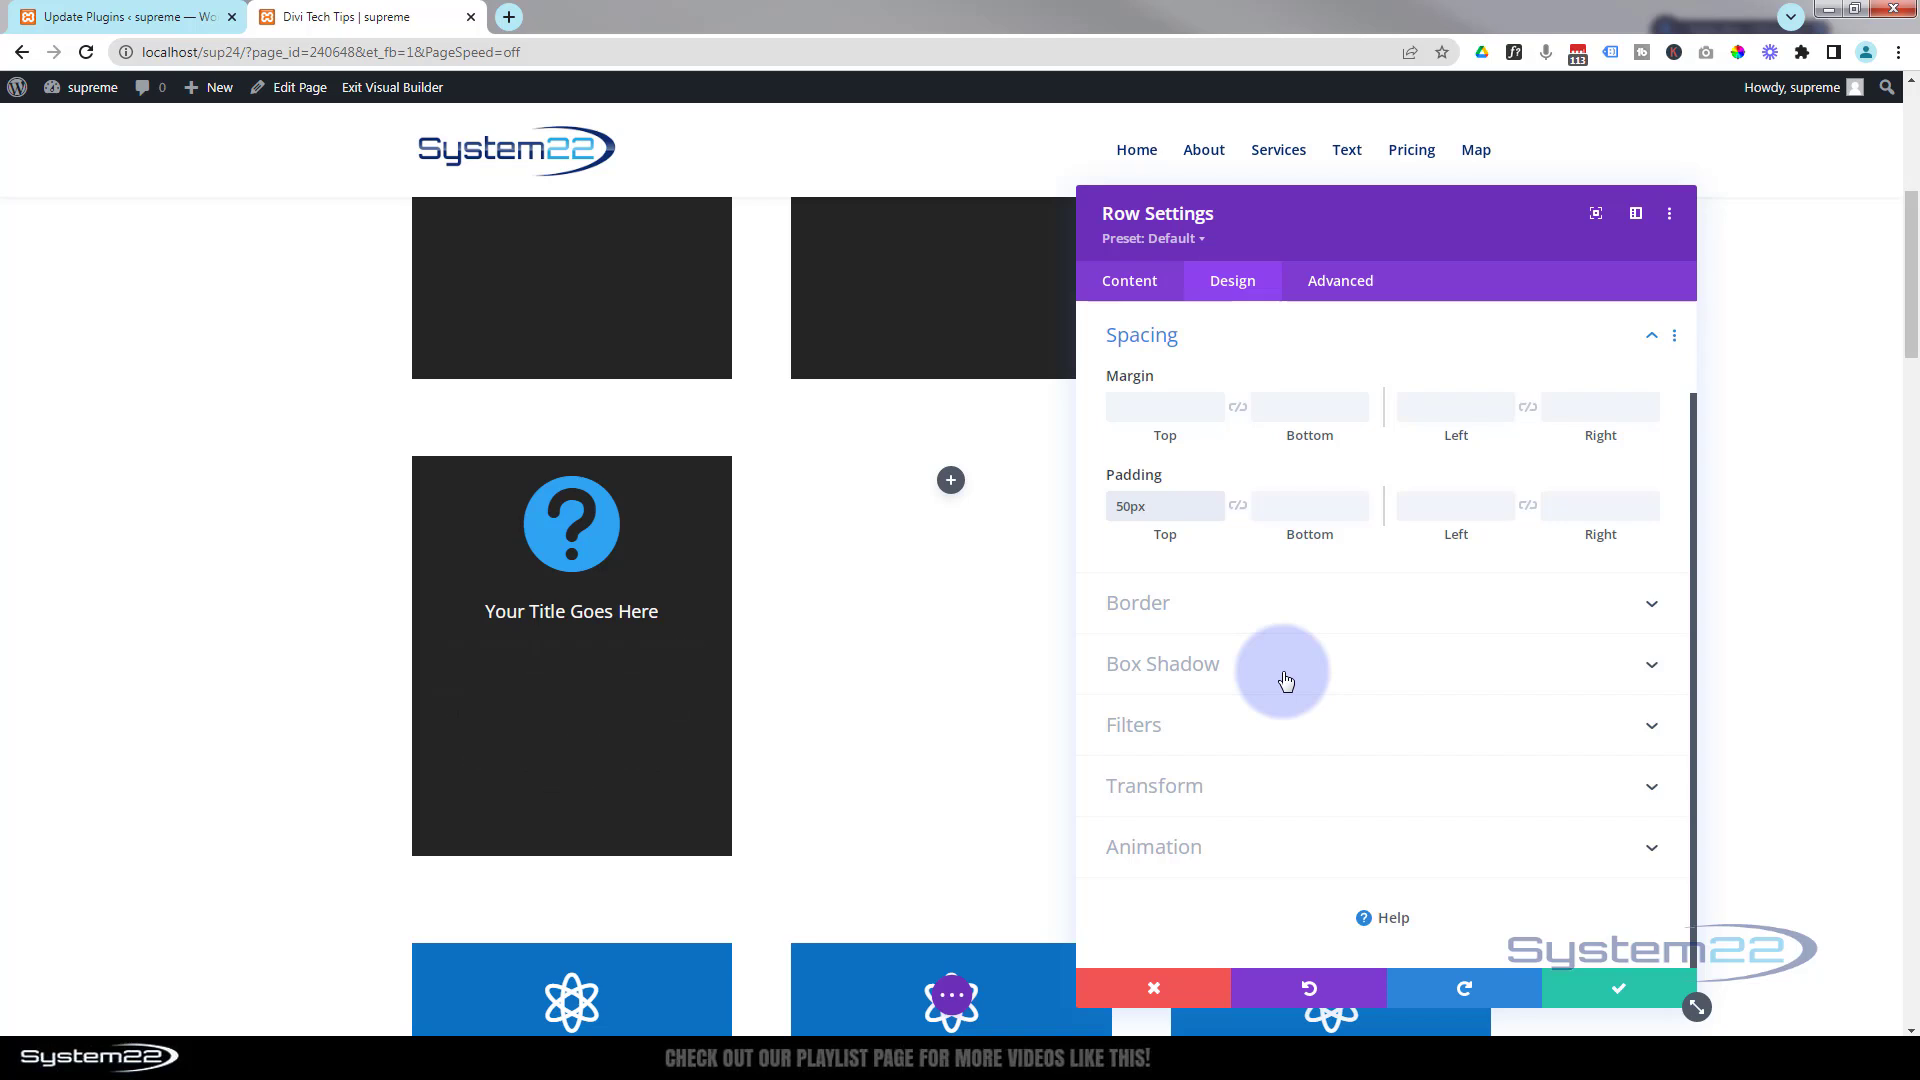
{"action": "left_click", "coordinate": [1618, 988]}
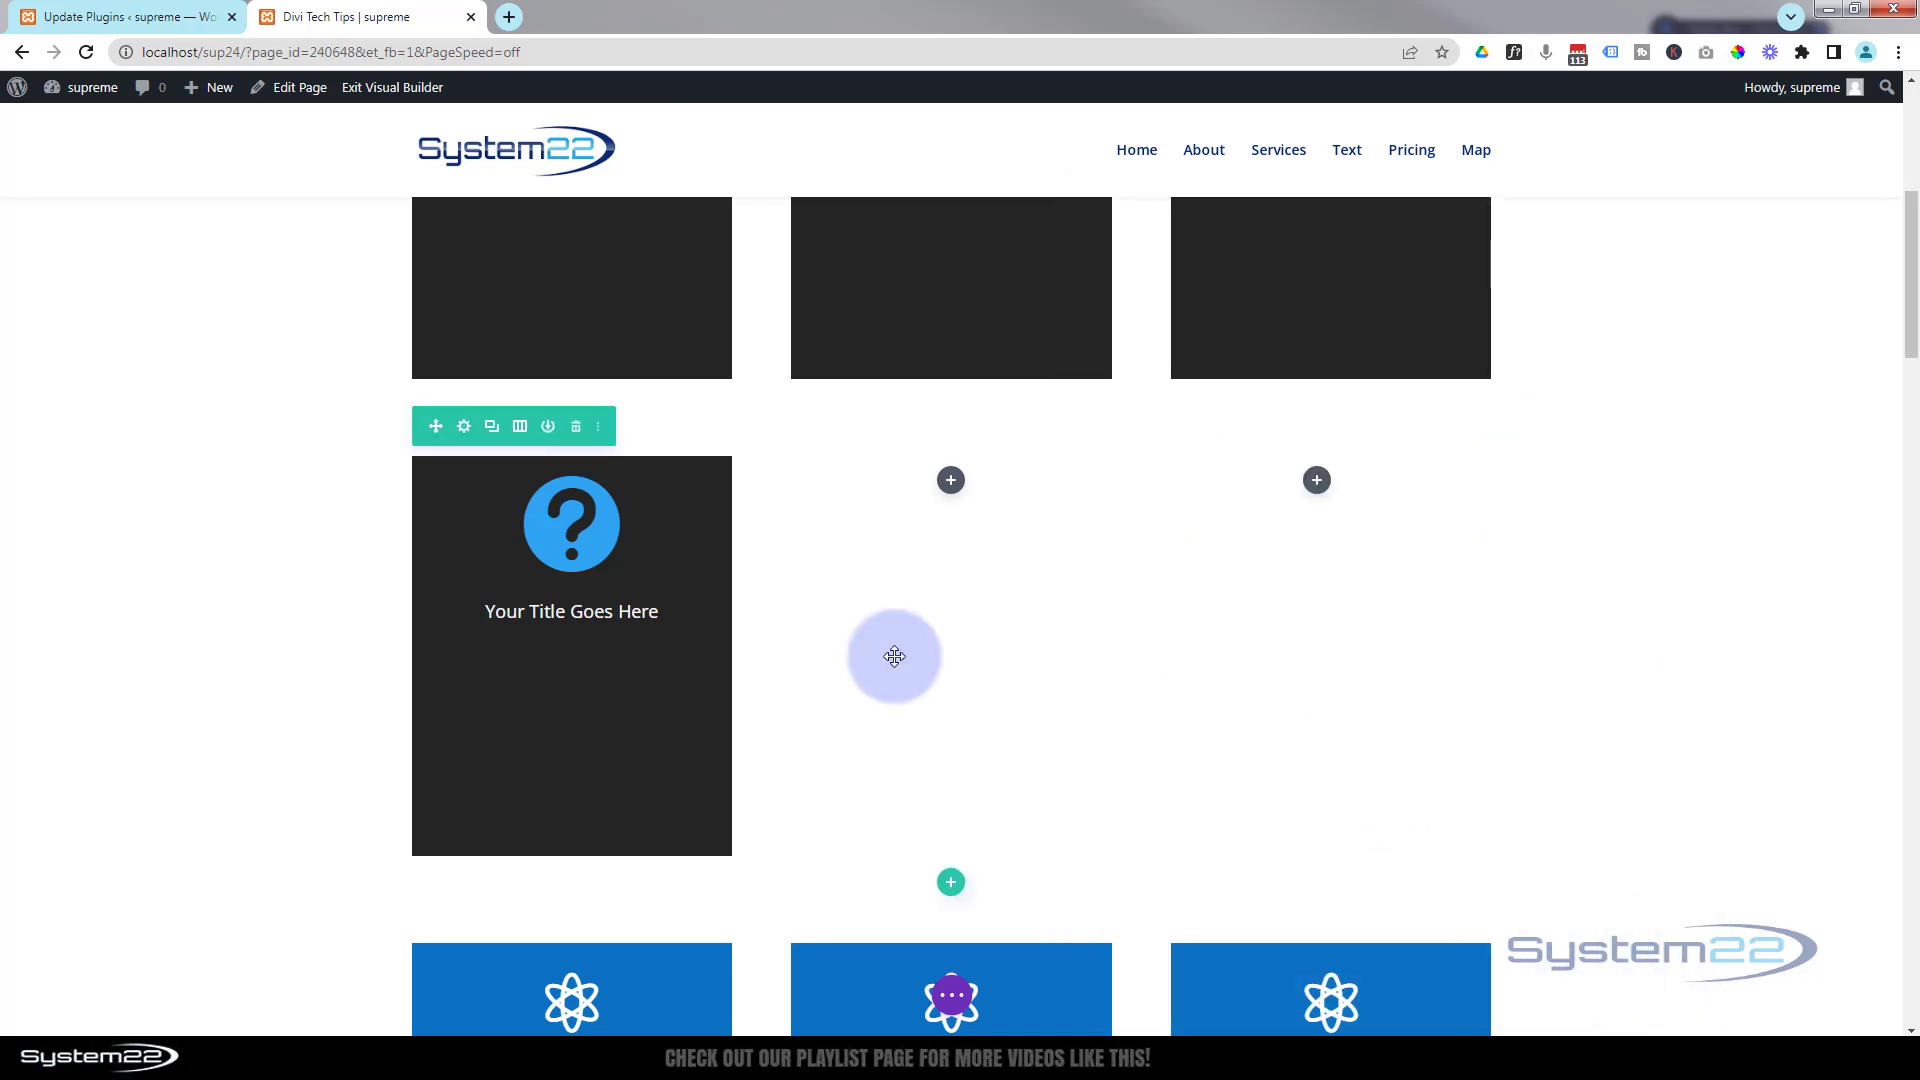
Step: Duplicate the finished blurb and move the copy into the row's second column
{"action": "mouse_move", "coordinate": [626, 656]}
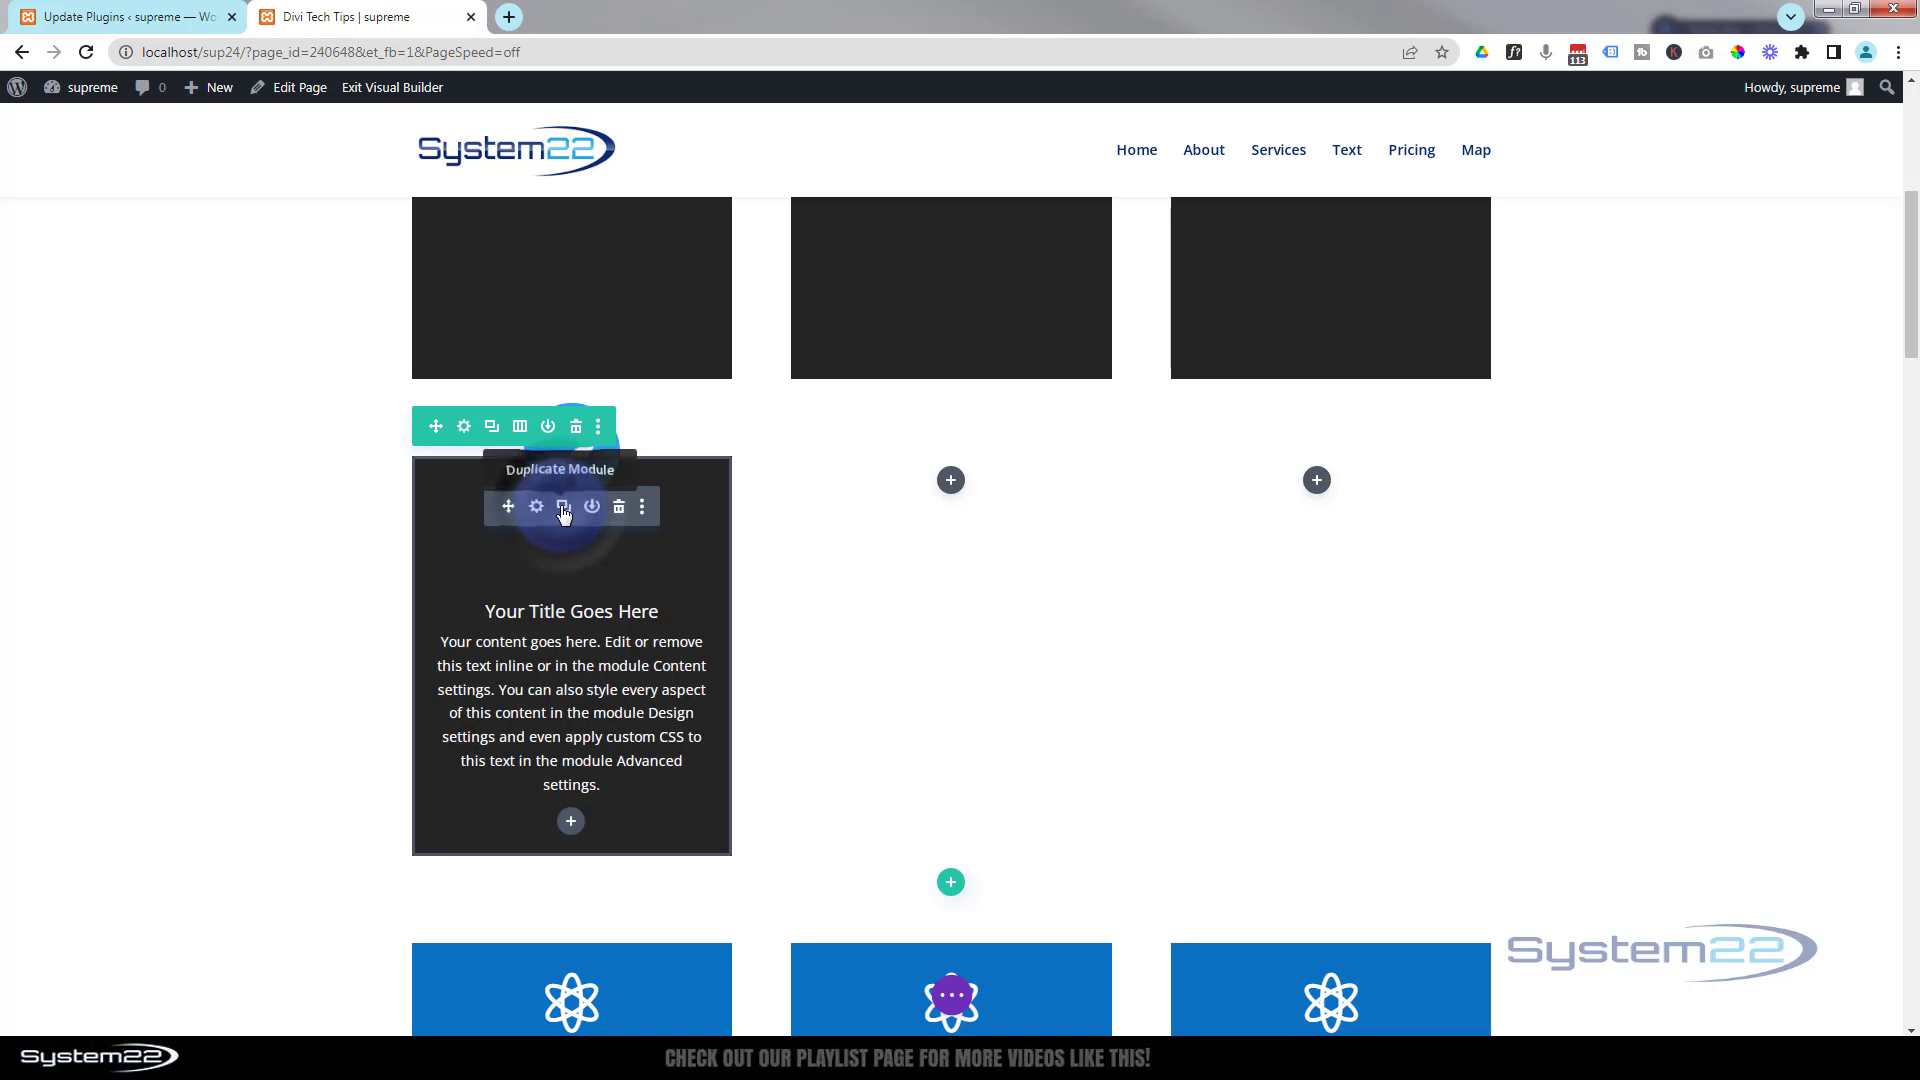
{"action": "left_click", "coordinate": [563, 507]}
{"action": "left_click_drag", "start_coordinate": [531, 513], "coordinate": [956, 486]}
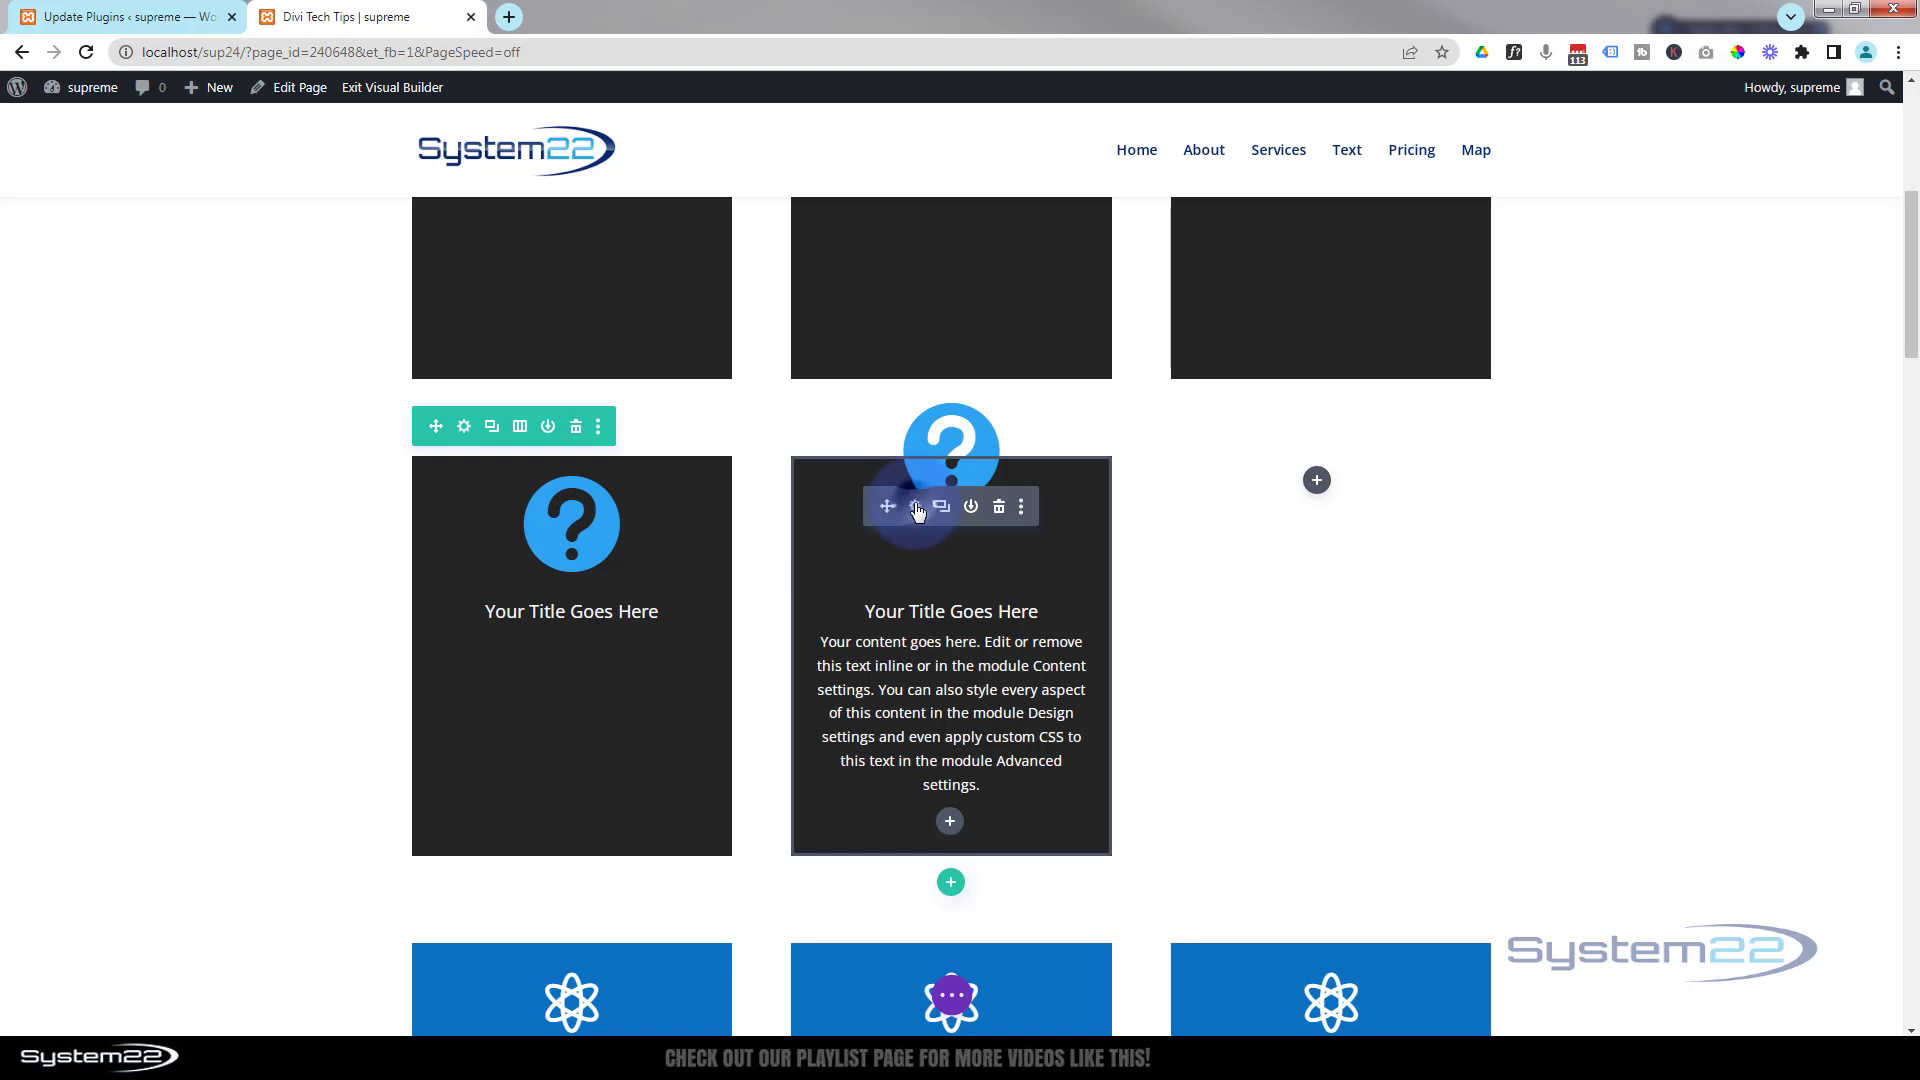
Step: Shorten the second-column blurb's body text so that it ends with "every aspect of this content in the module."
{"action": "left_click", "coordinate": [916, 507]}
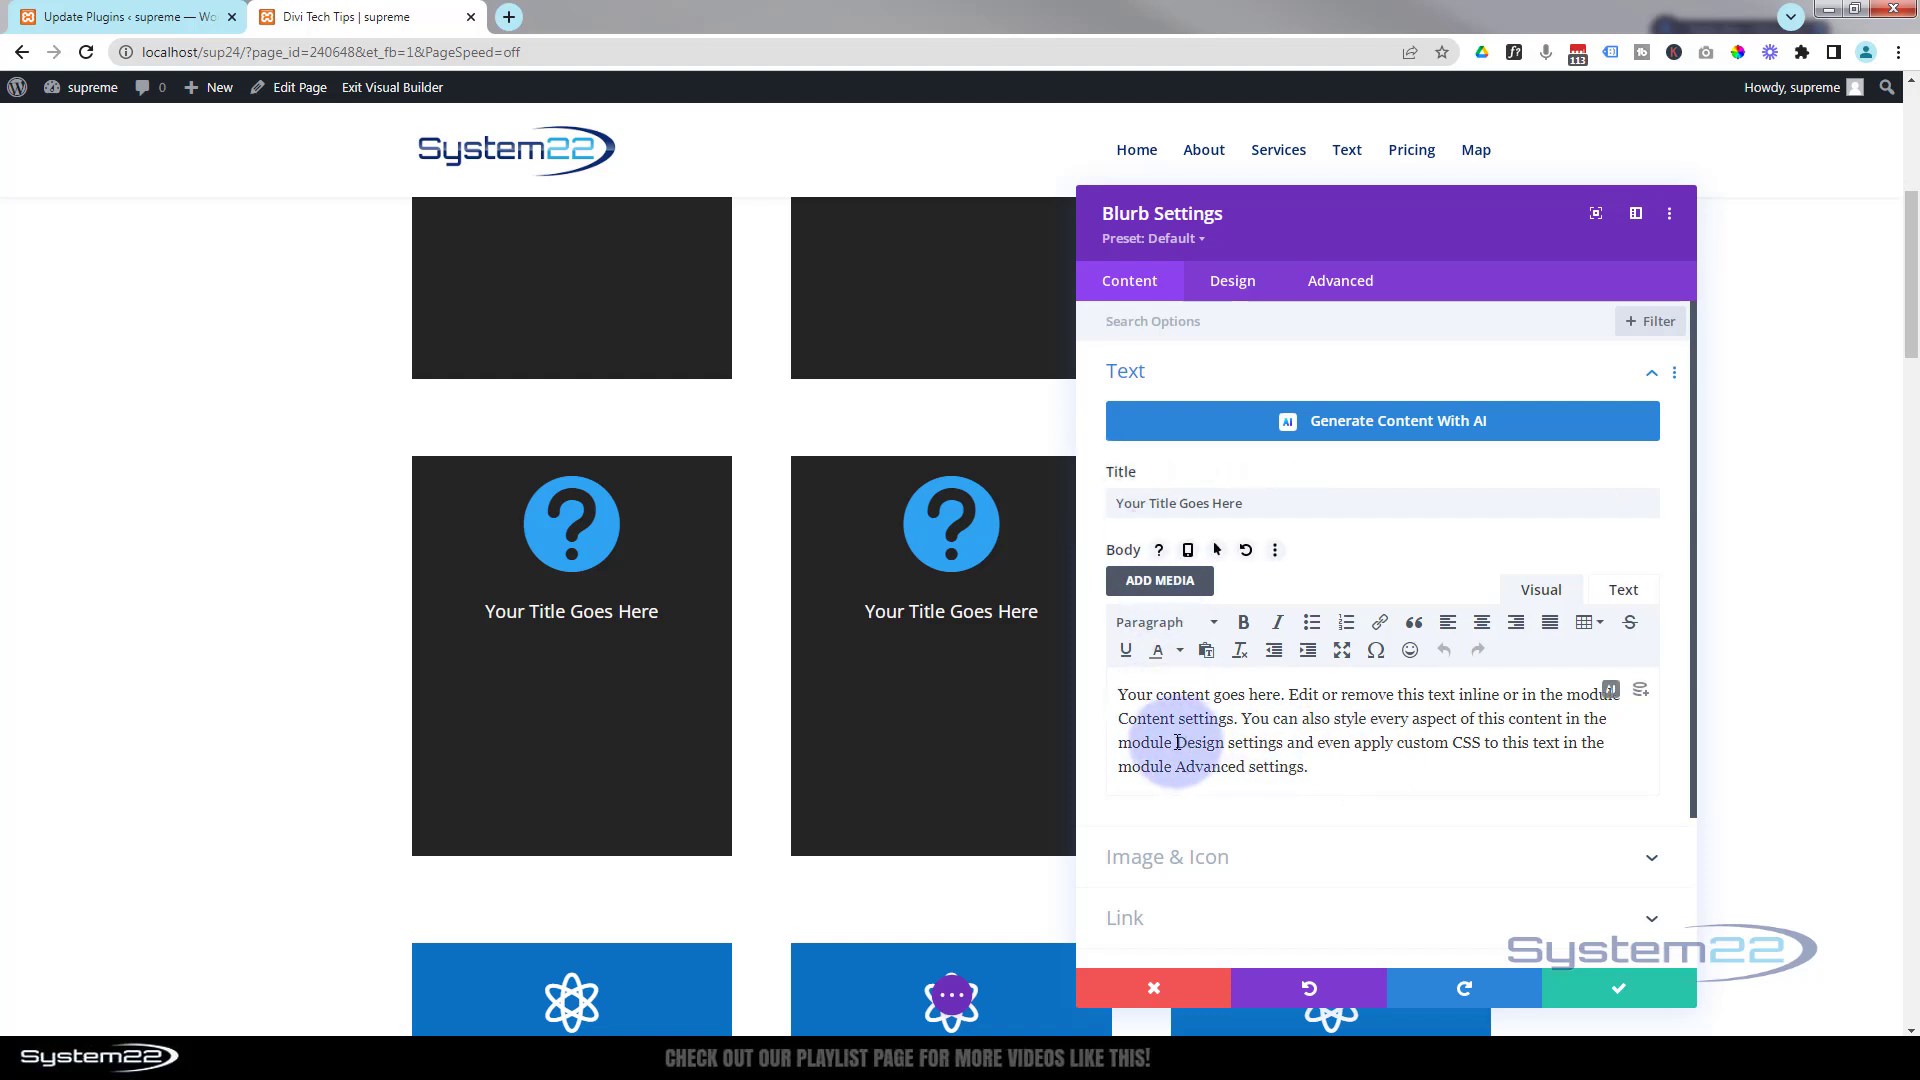
{"action": "left_click_drag", "start_coordinate": [1178, 742], "coordinate": [1301, 766]}
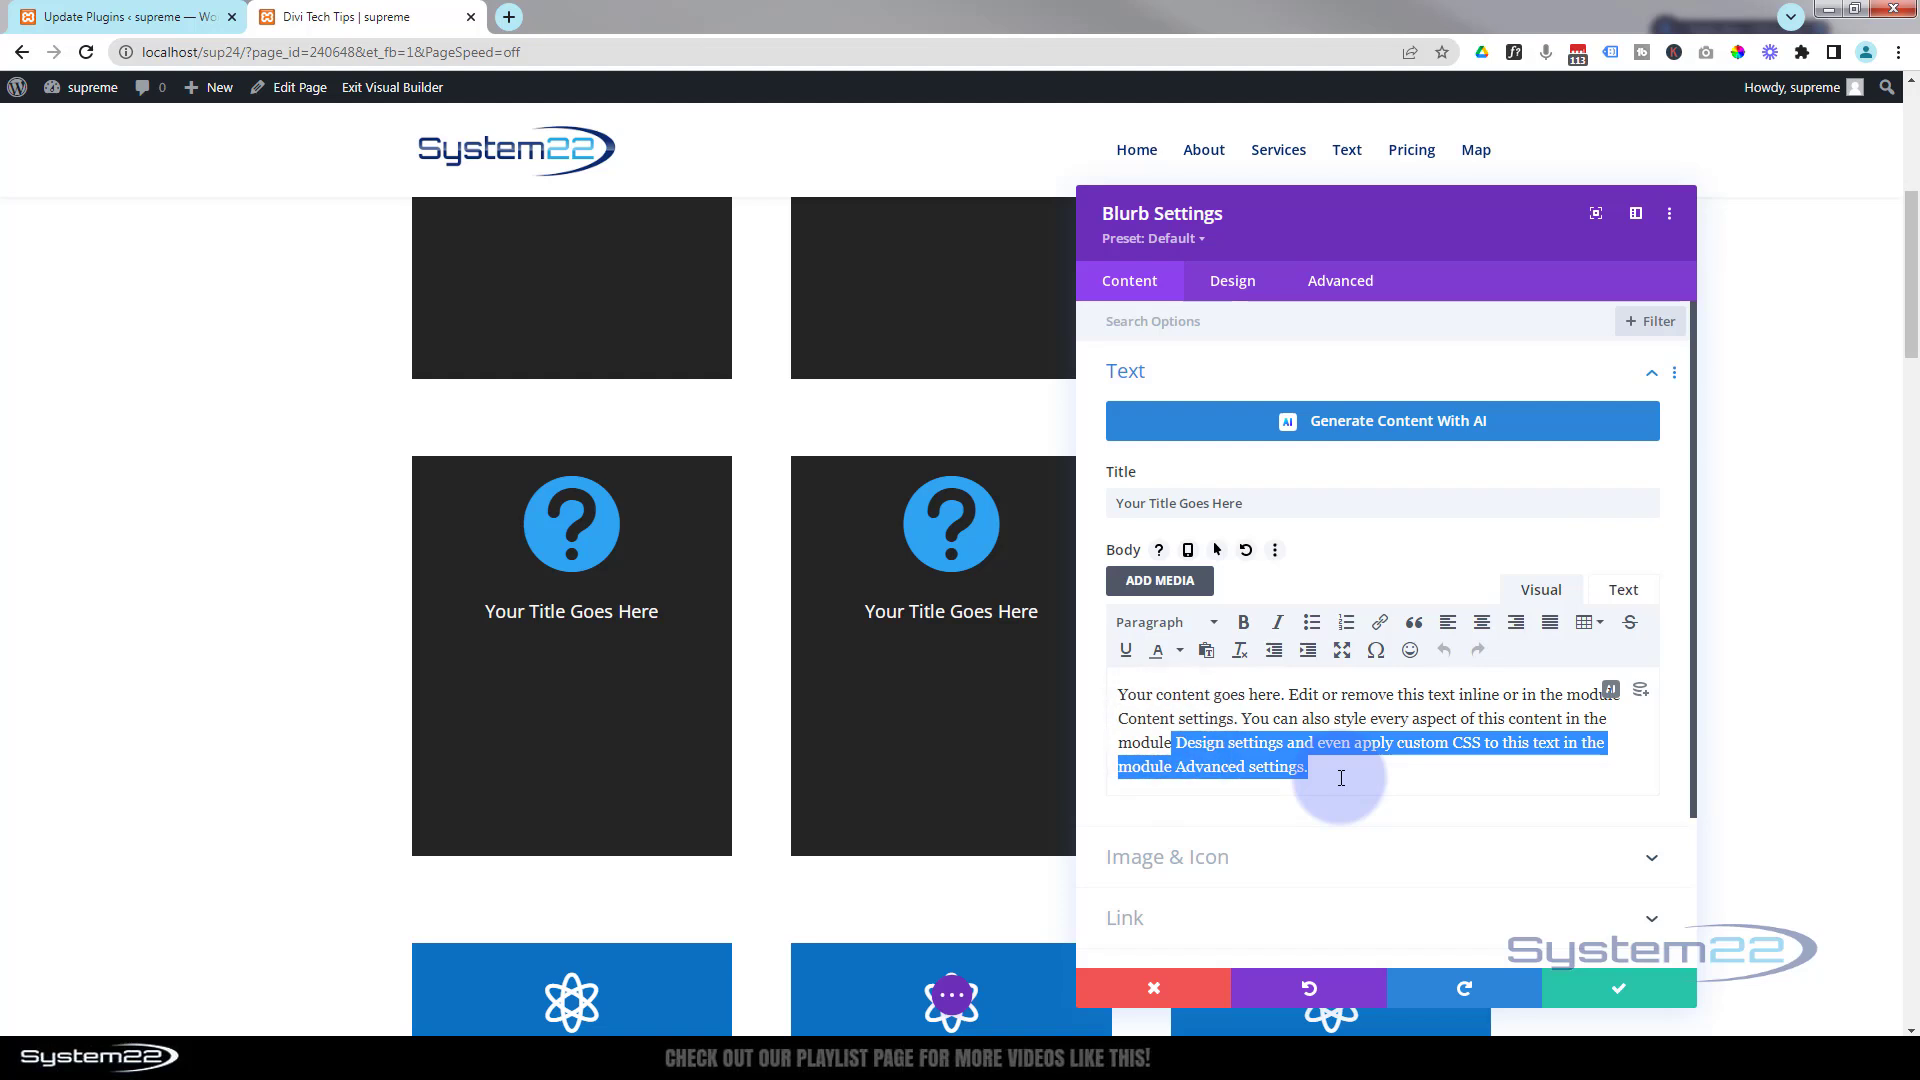
{"action": "key", "text": "BackSpace"}
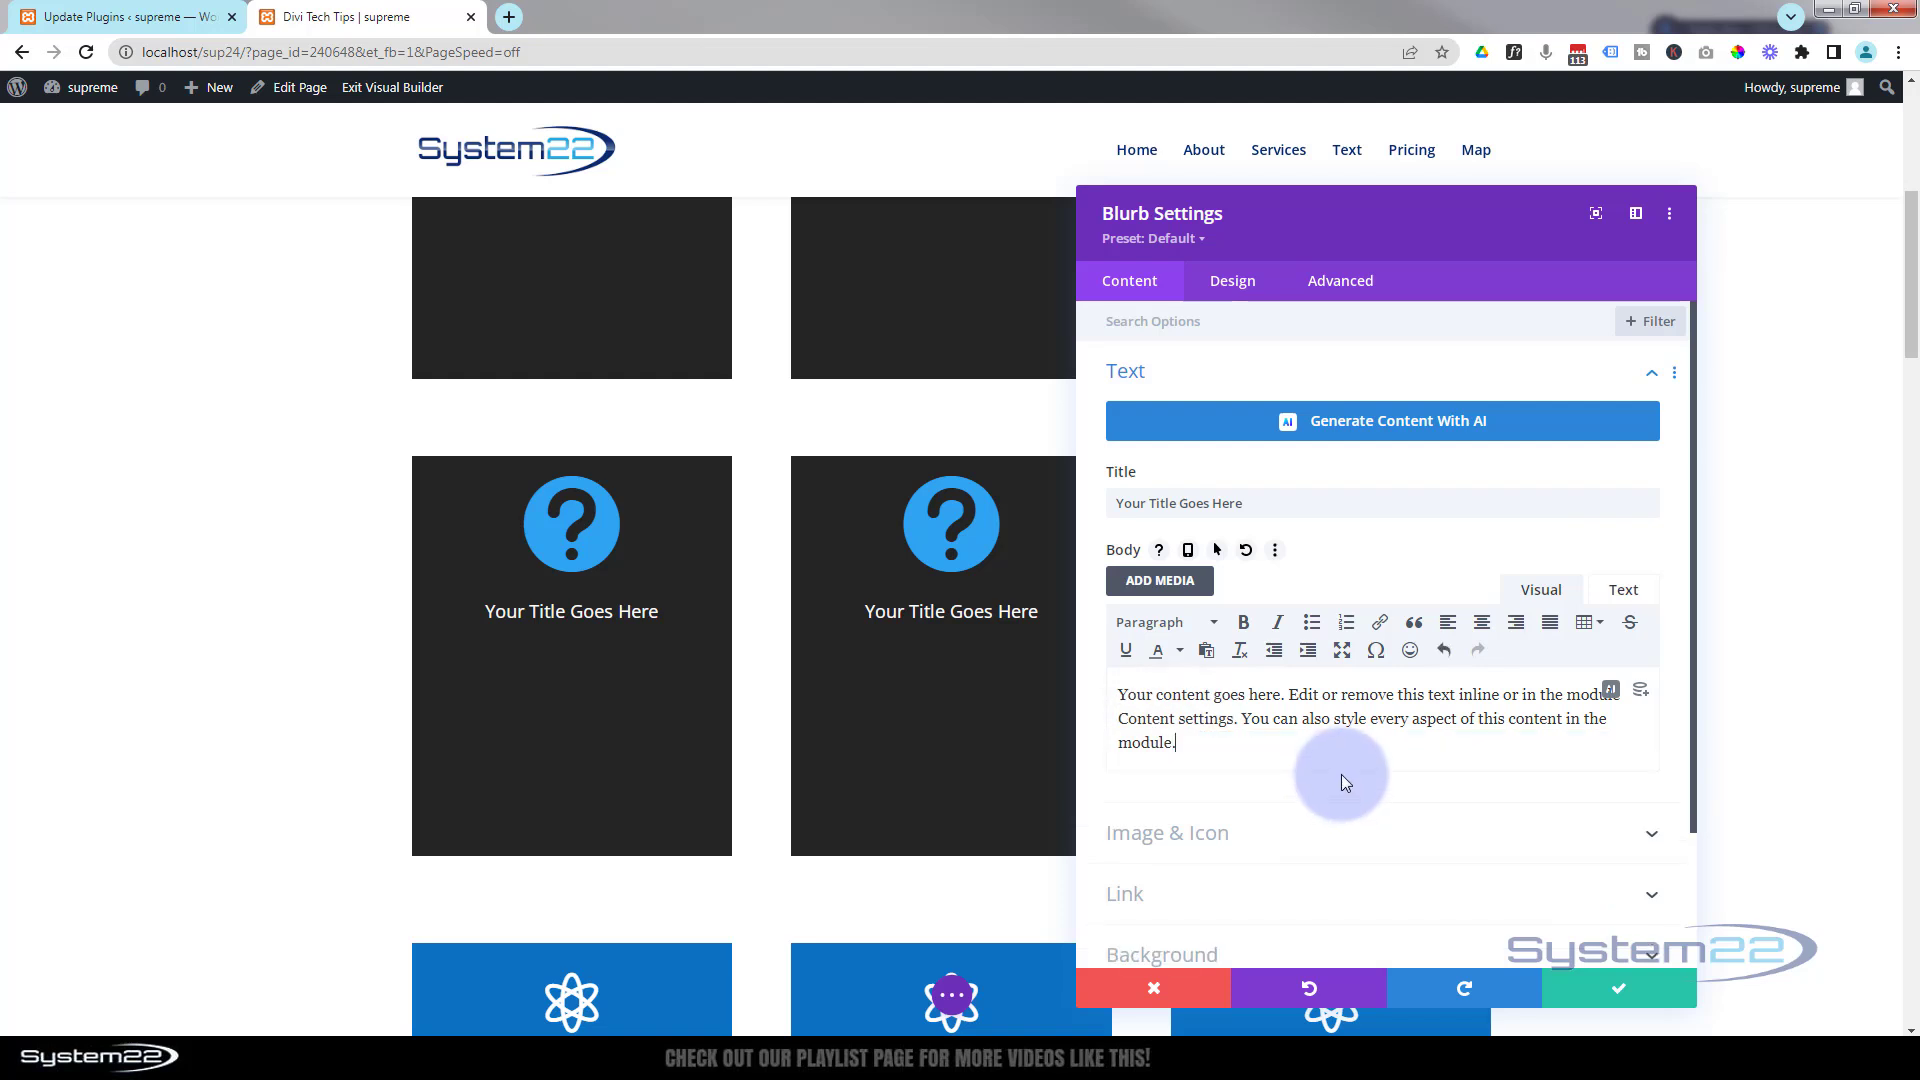
Step: Change the second-column blurb's icon to the round quotation-mark icon and save the blurb settings
{"action": "scroll", "coordinate": [1300, 710], "scroll_direction": "down", "scroll_amount": 2}
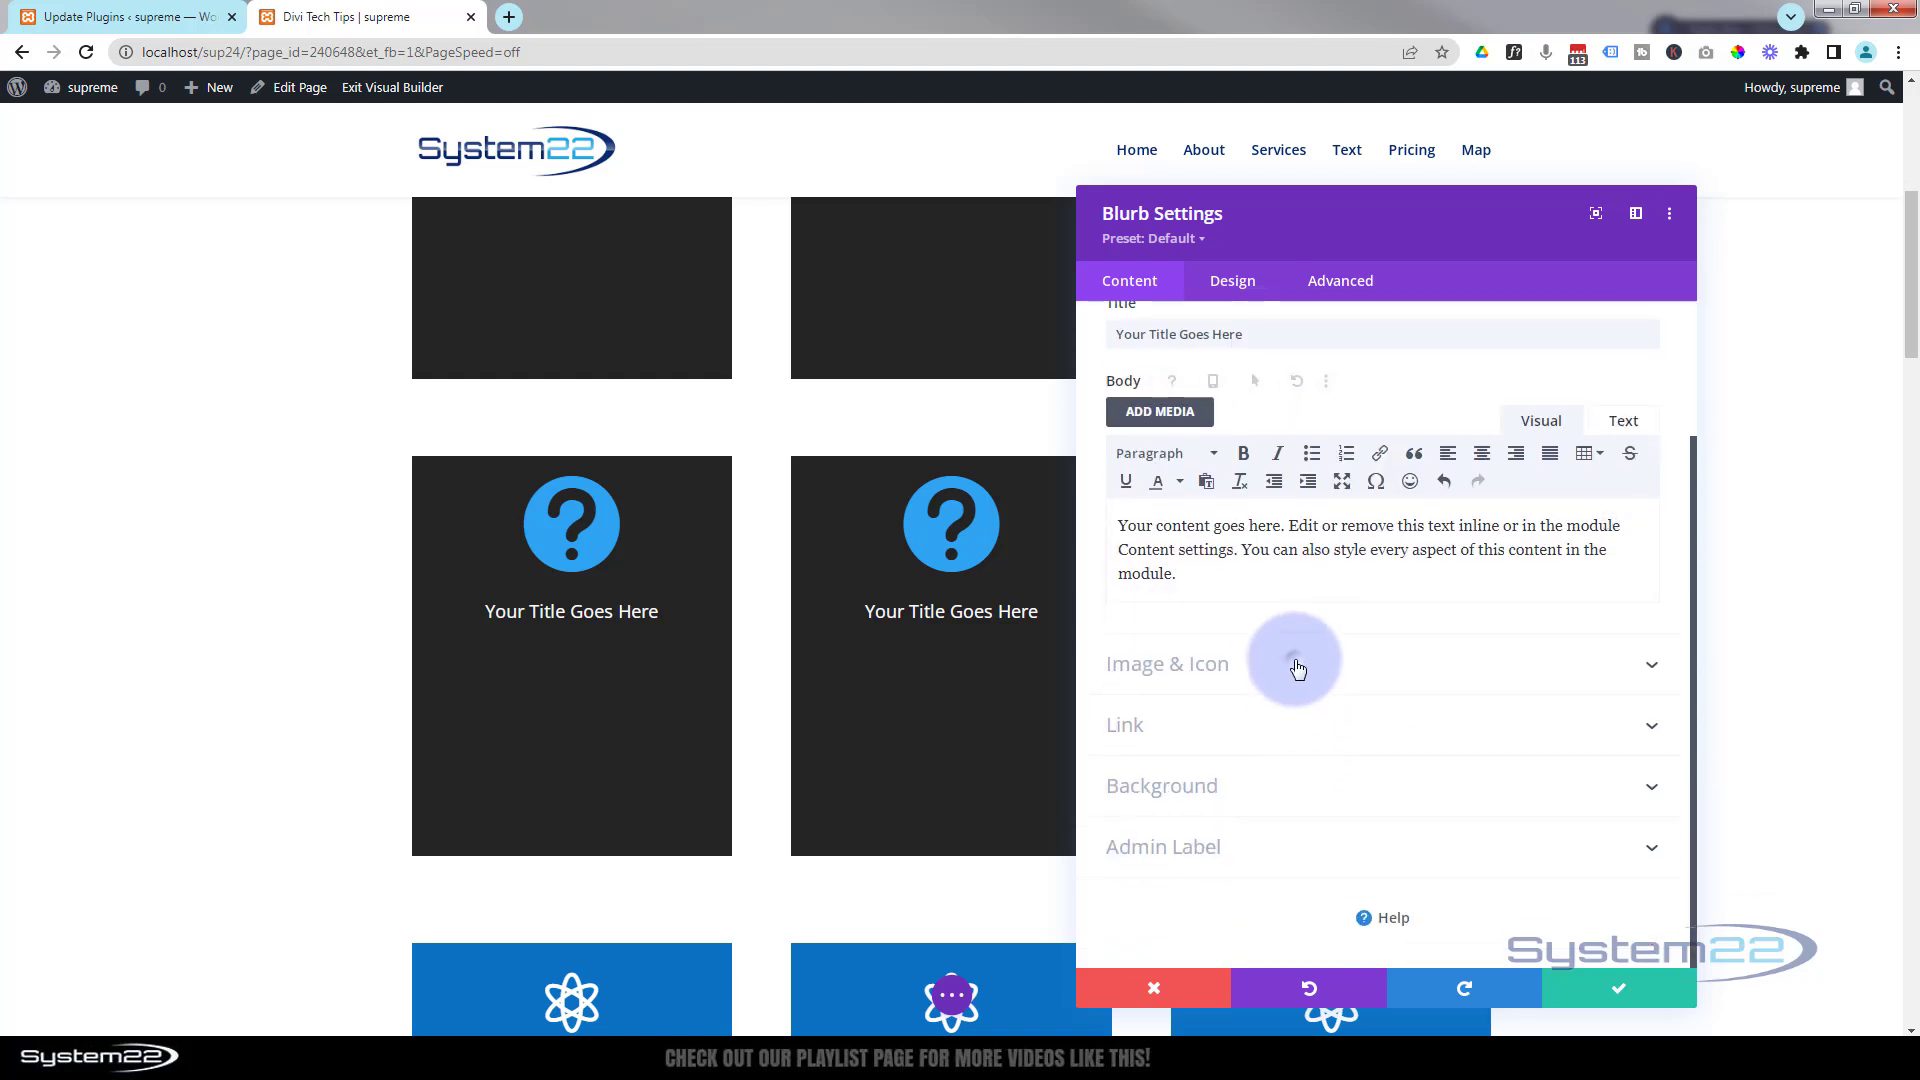
{"action": "left_click", "coordinate": [1290, 662]}
{"action": "scroll", "coordinate": [1299, 668], "scroll_direction": "down", "scroll_amount": 8}
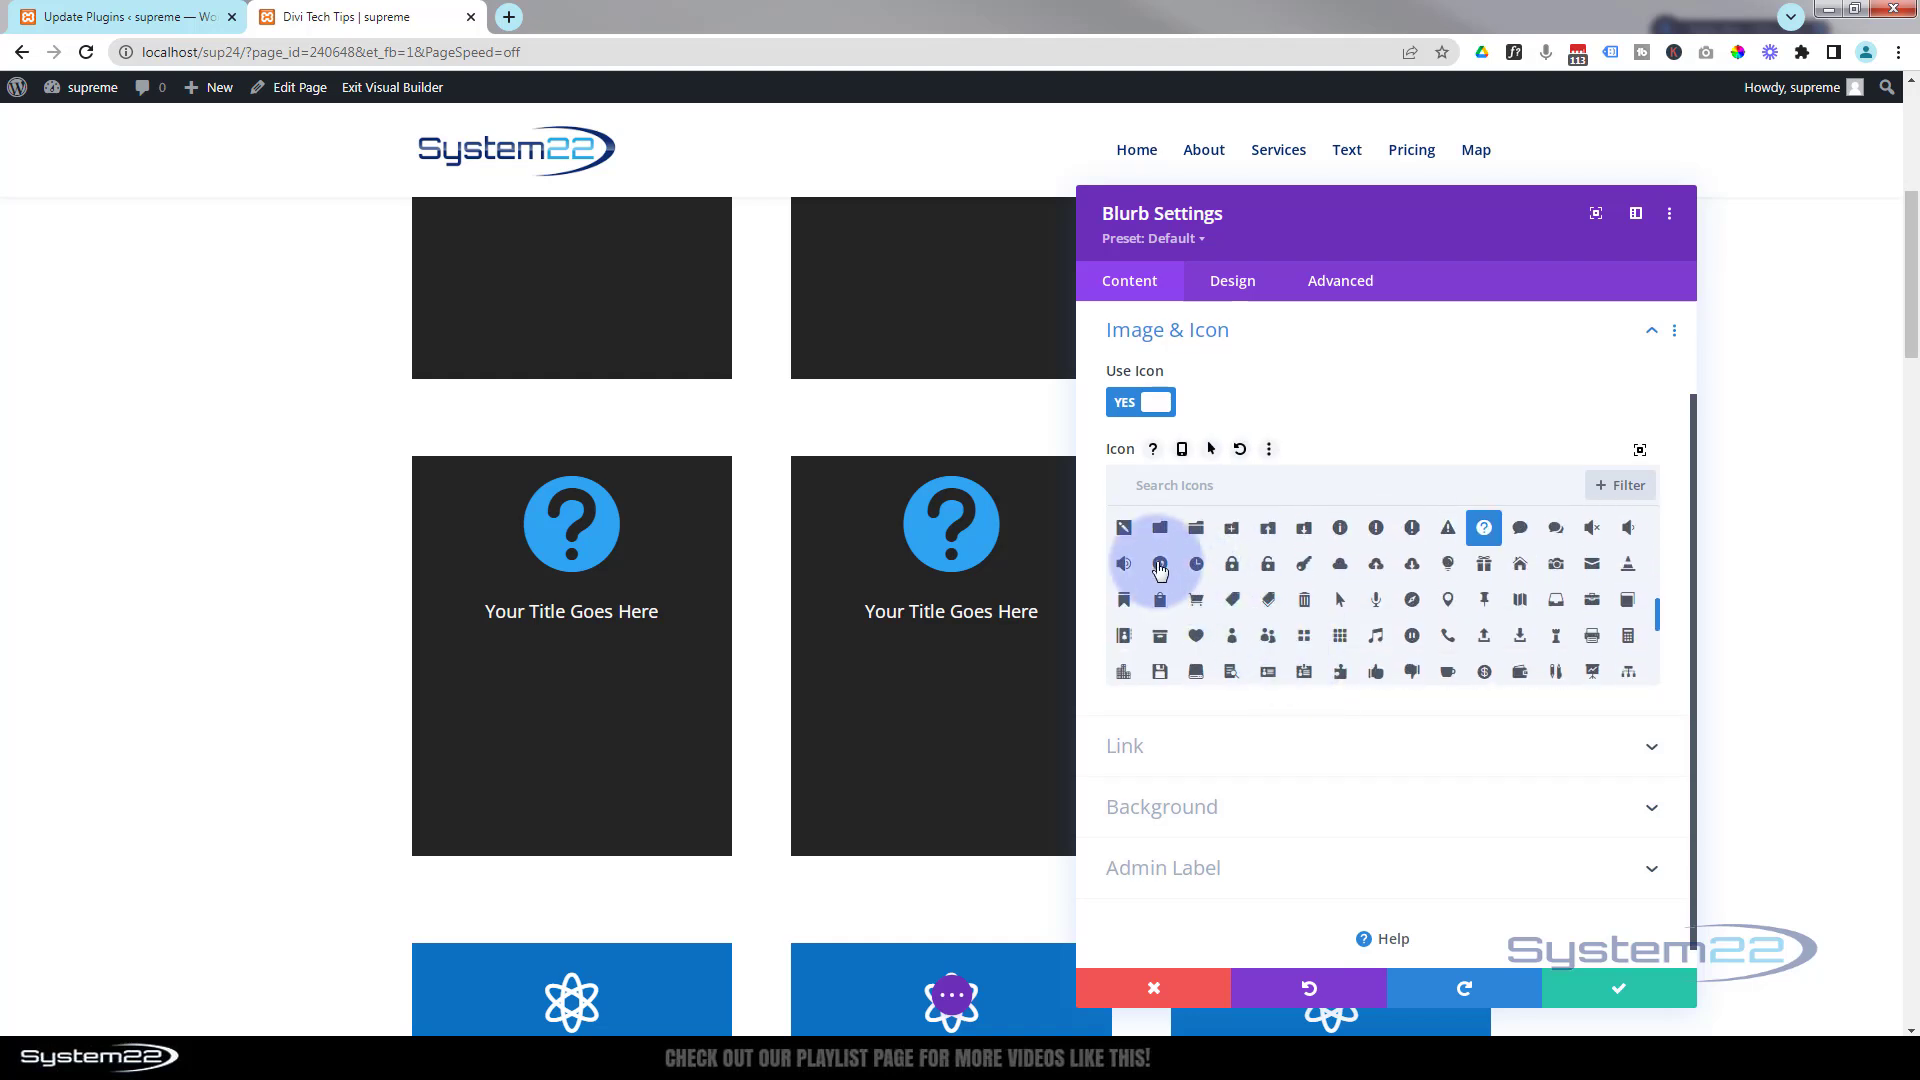
{"action": "left_click", "coordinate": [1160, 566]}
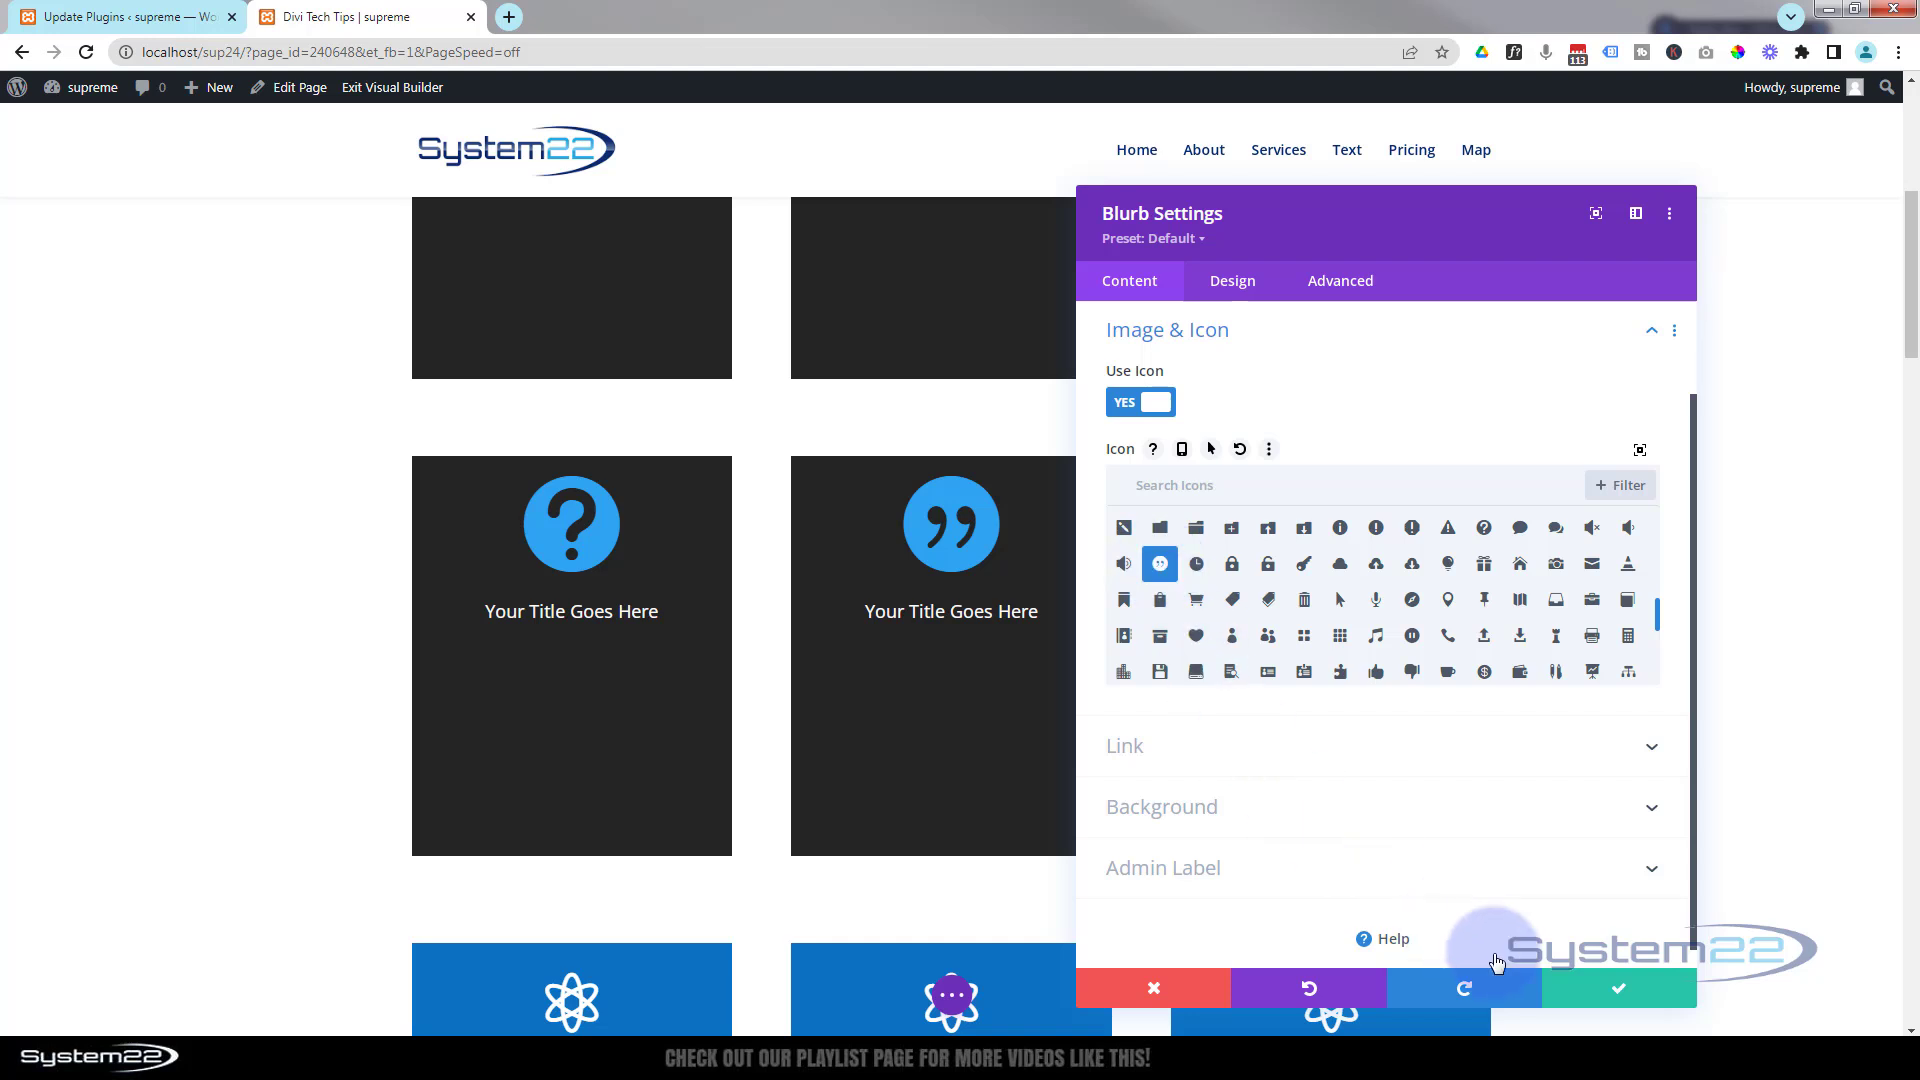
{"action": "left_click", "coordinate": [1617, 996]}
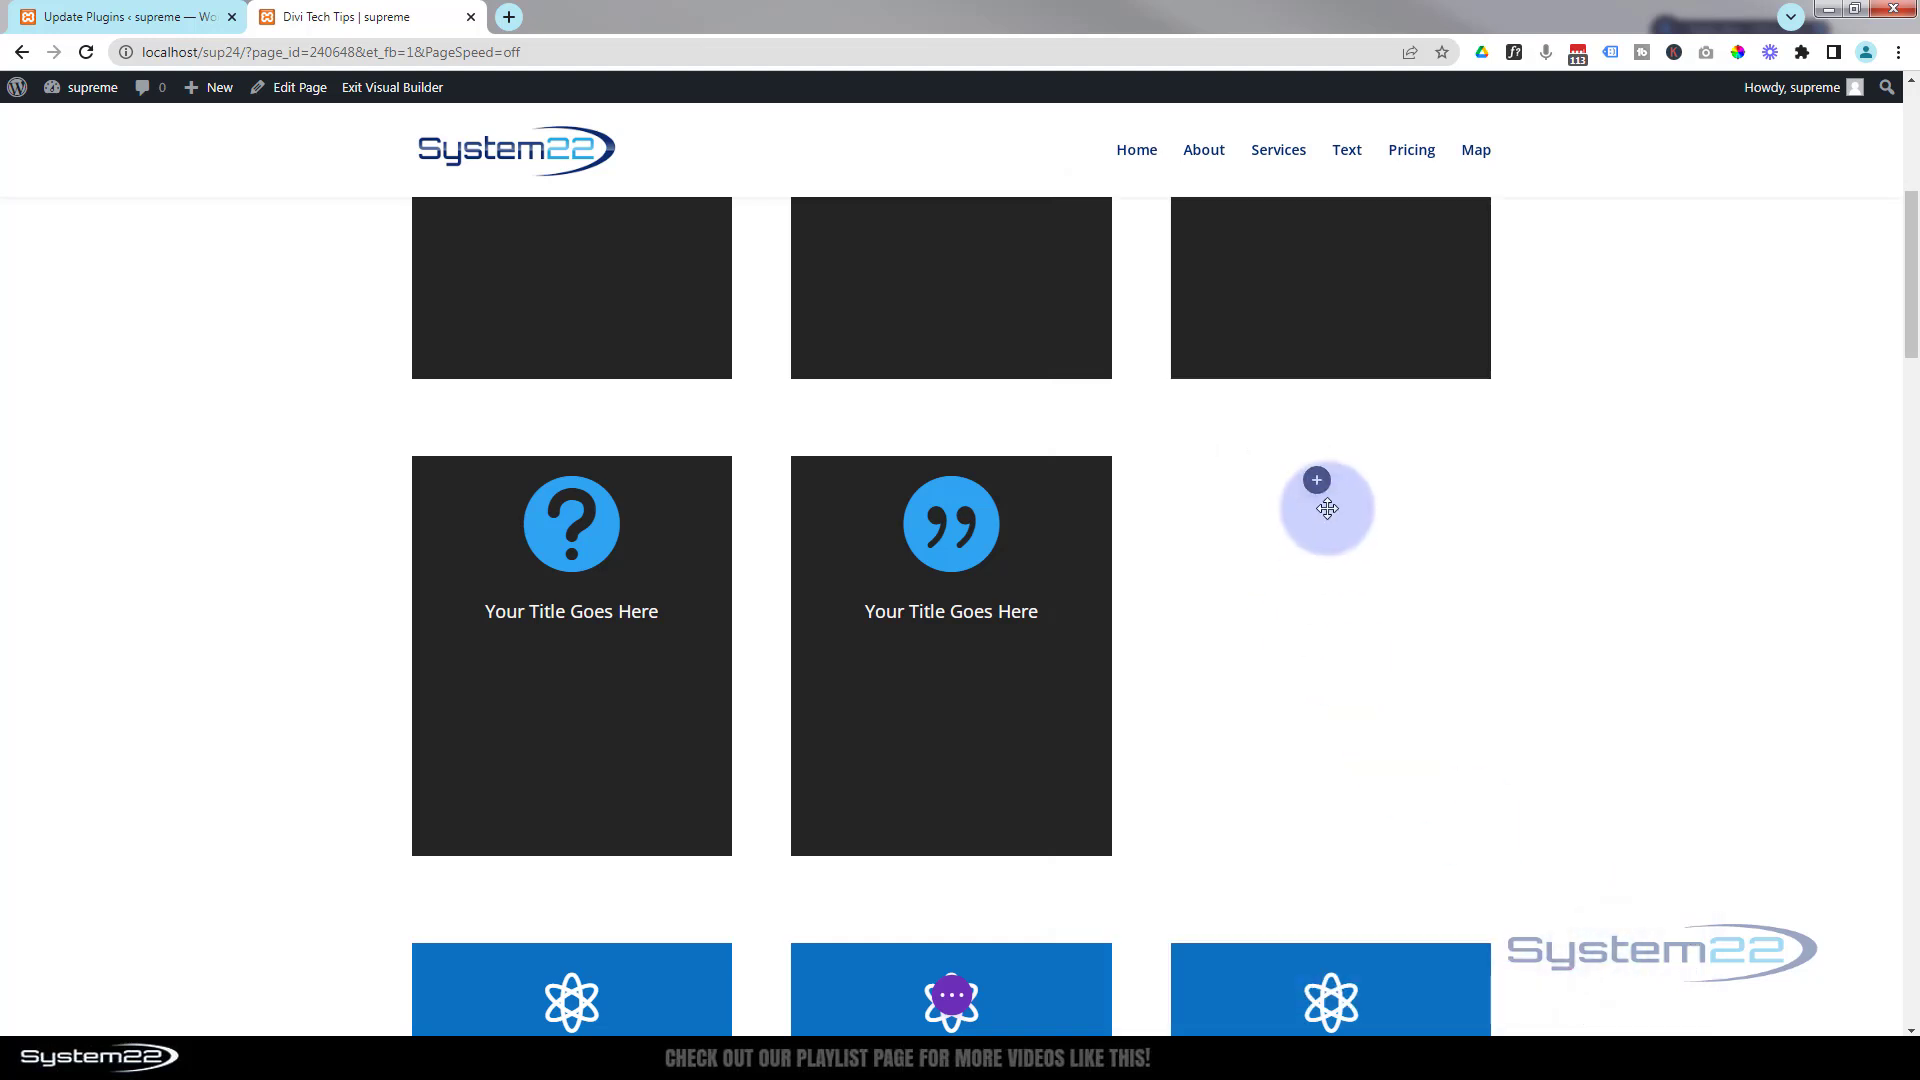
Step: Duplicate the quotation-mark blurb and move one of the two into the row's empty third column
{"action": "mouse_move", "coordinate": [962, 529]}
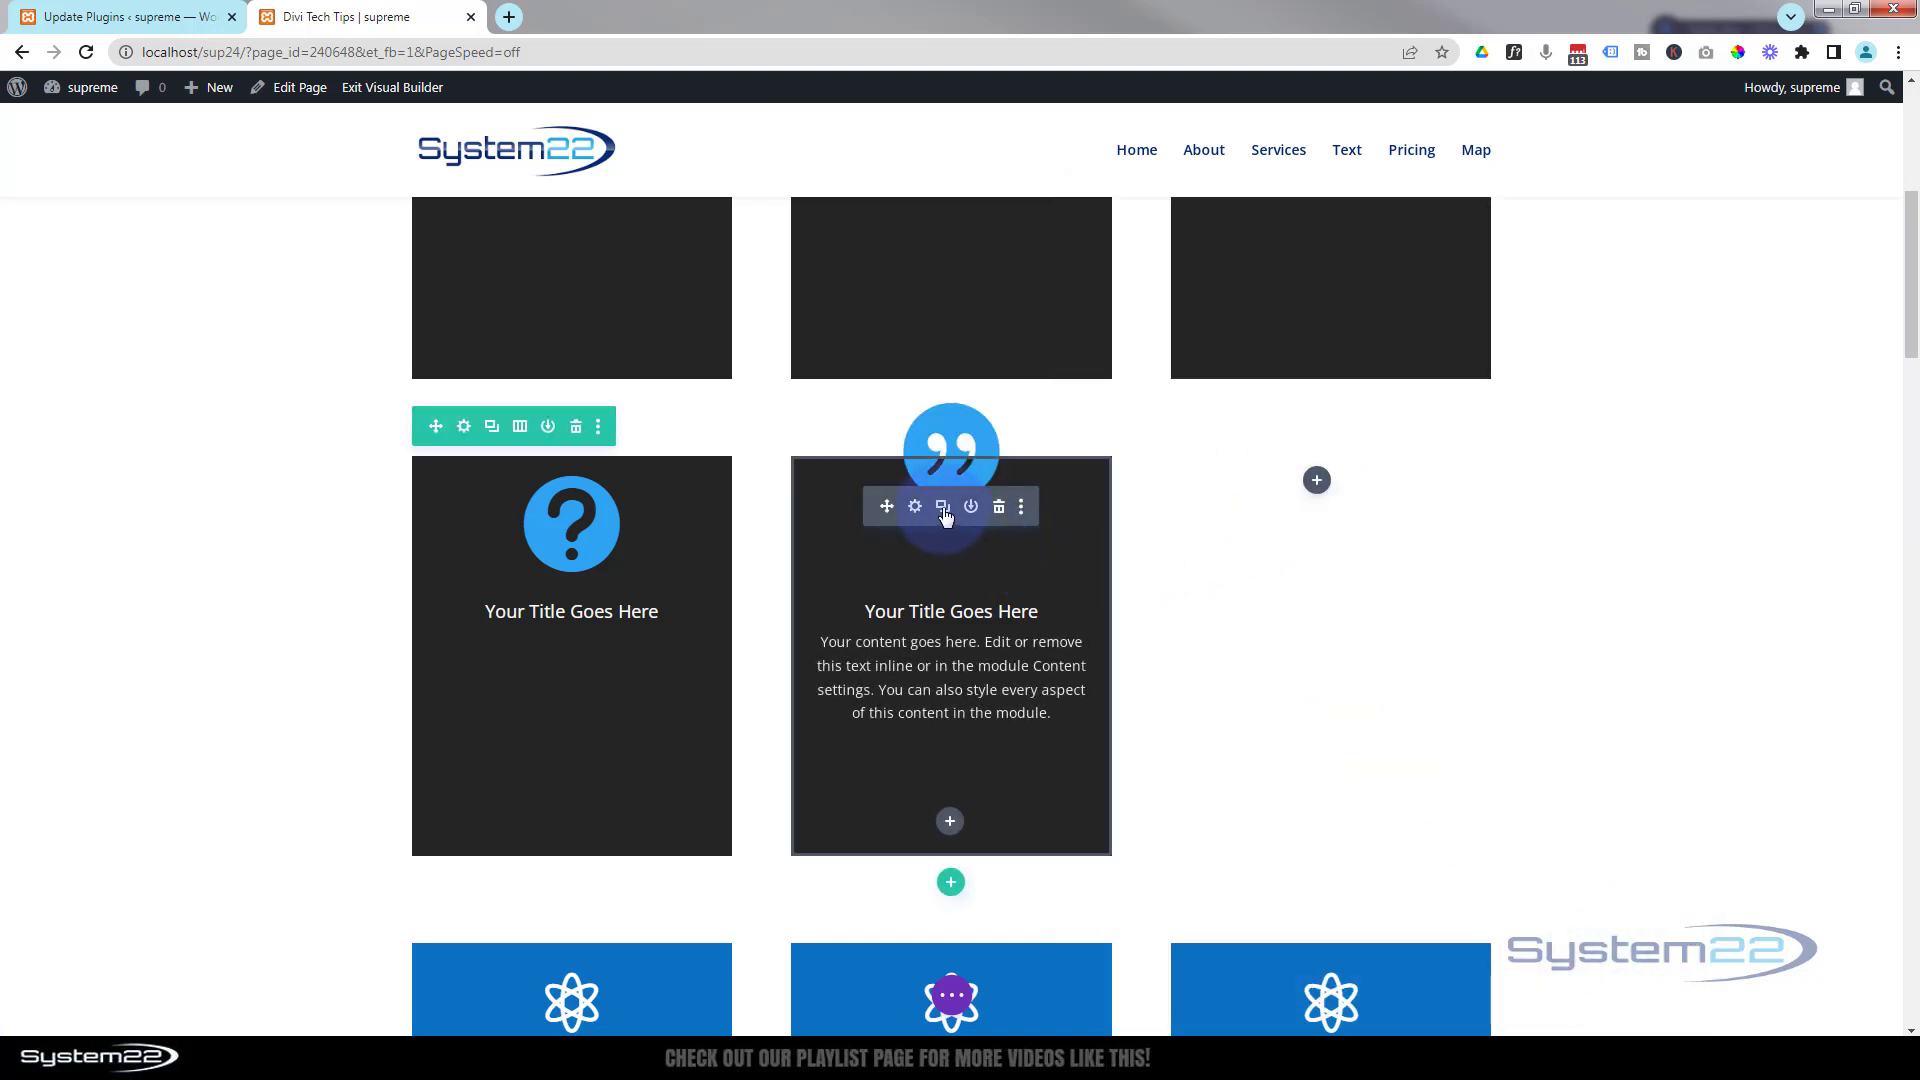
{"action": "left_click", "coordinate": [943, 508]}
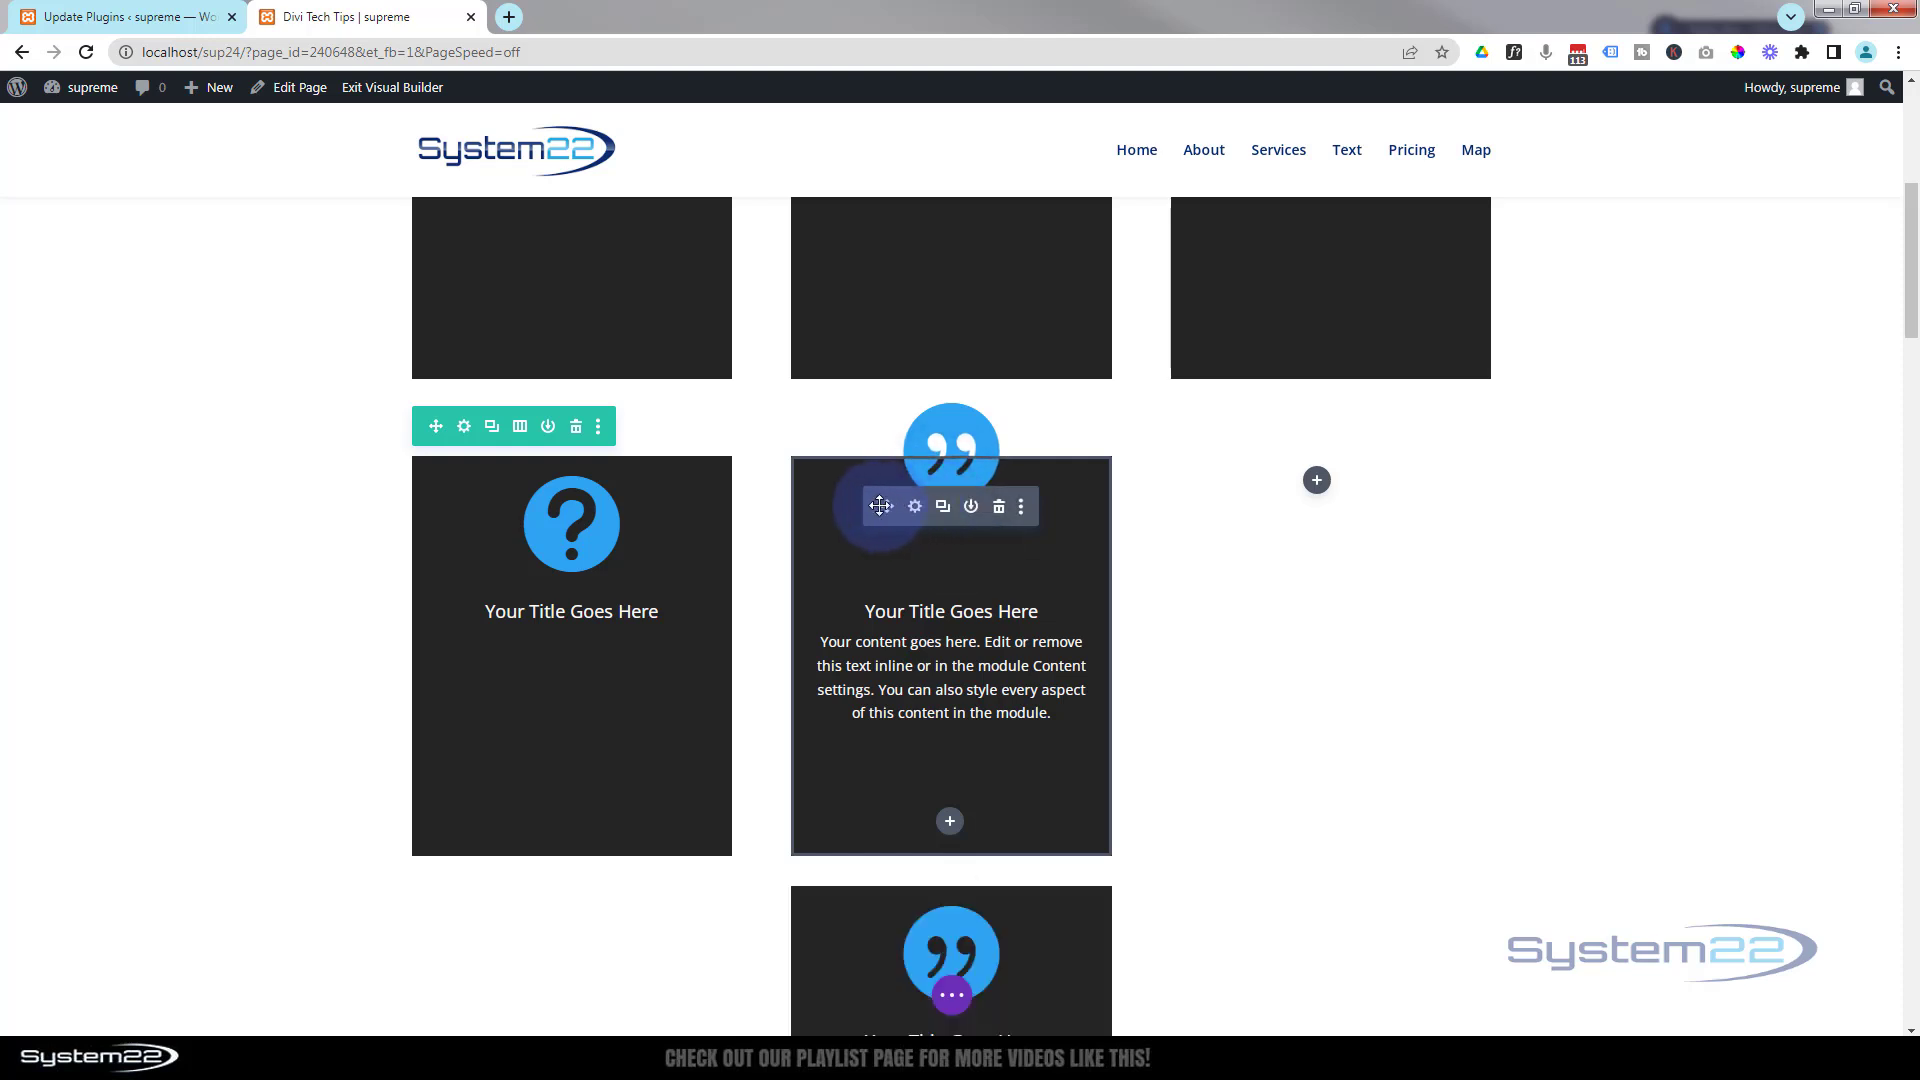
{"action": "left_click_drag", "start_coordinate": [880, 506], "coordinate": [1343, 494]}
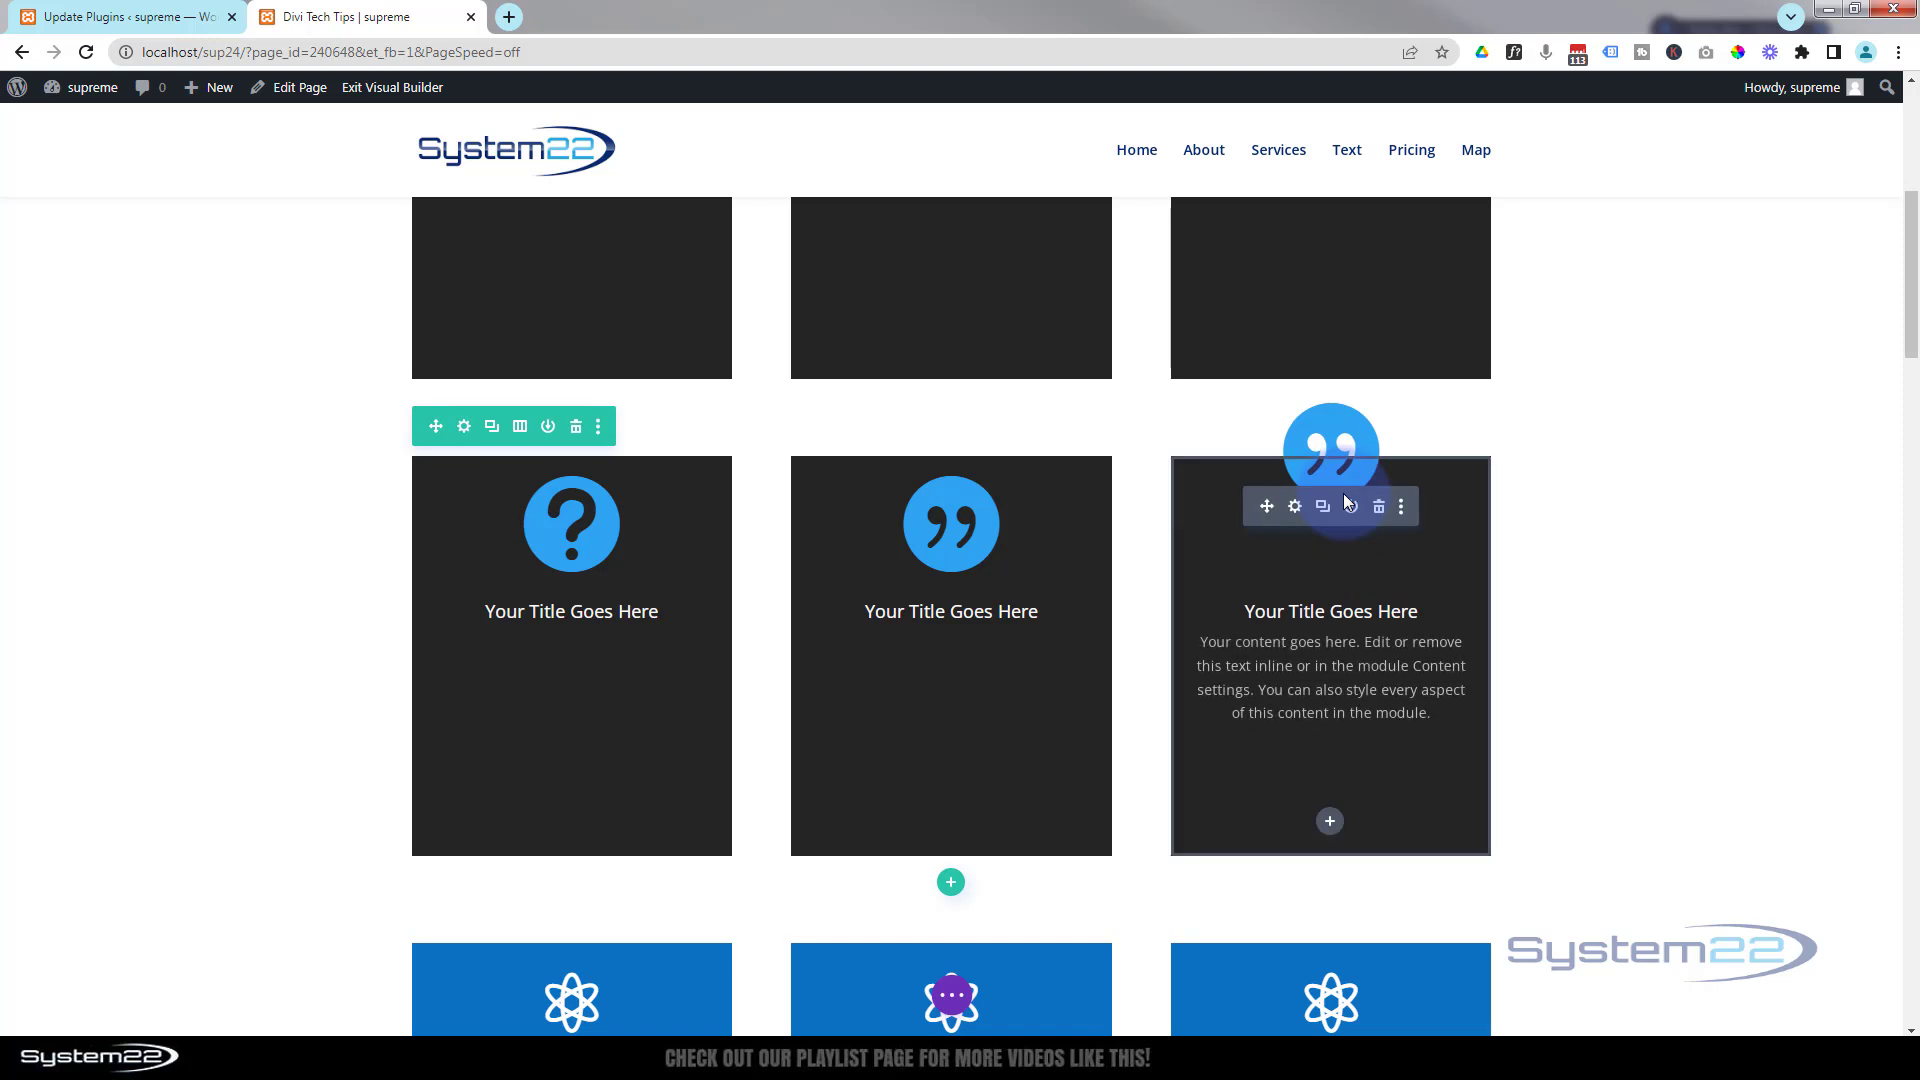
Step: Extend the third-column blurb's body text with "You can also style every aspect of this content in the module. Edit or remove this text"
{"action": "left_click", "coordinate": [1294, 508]}
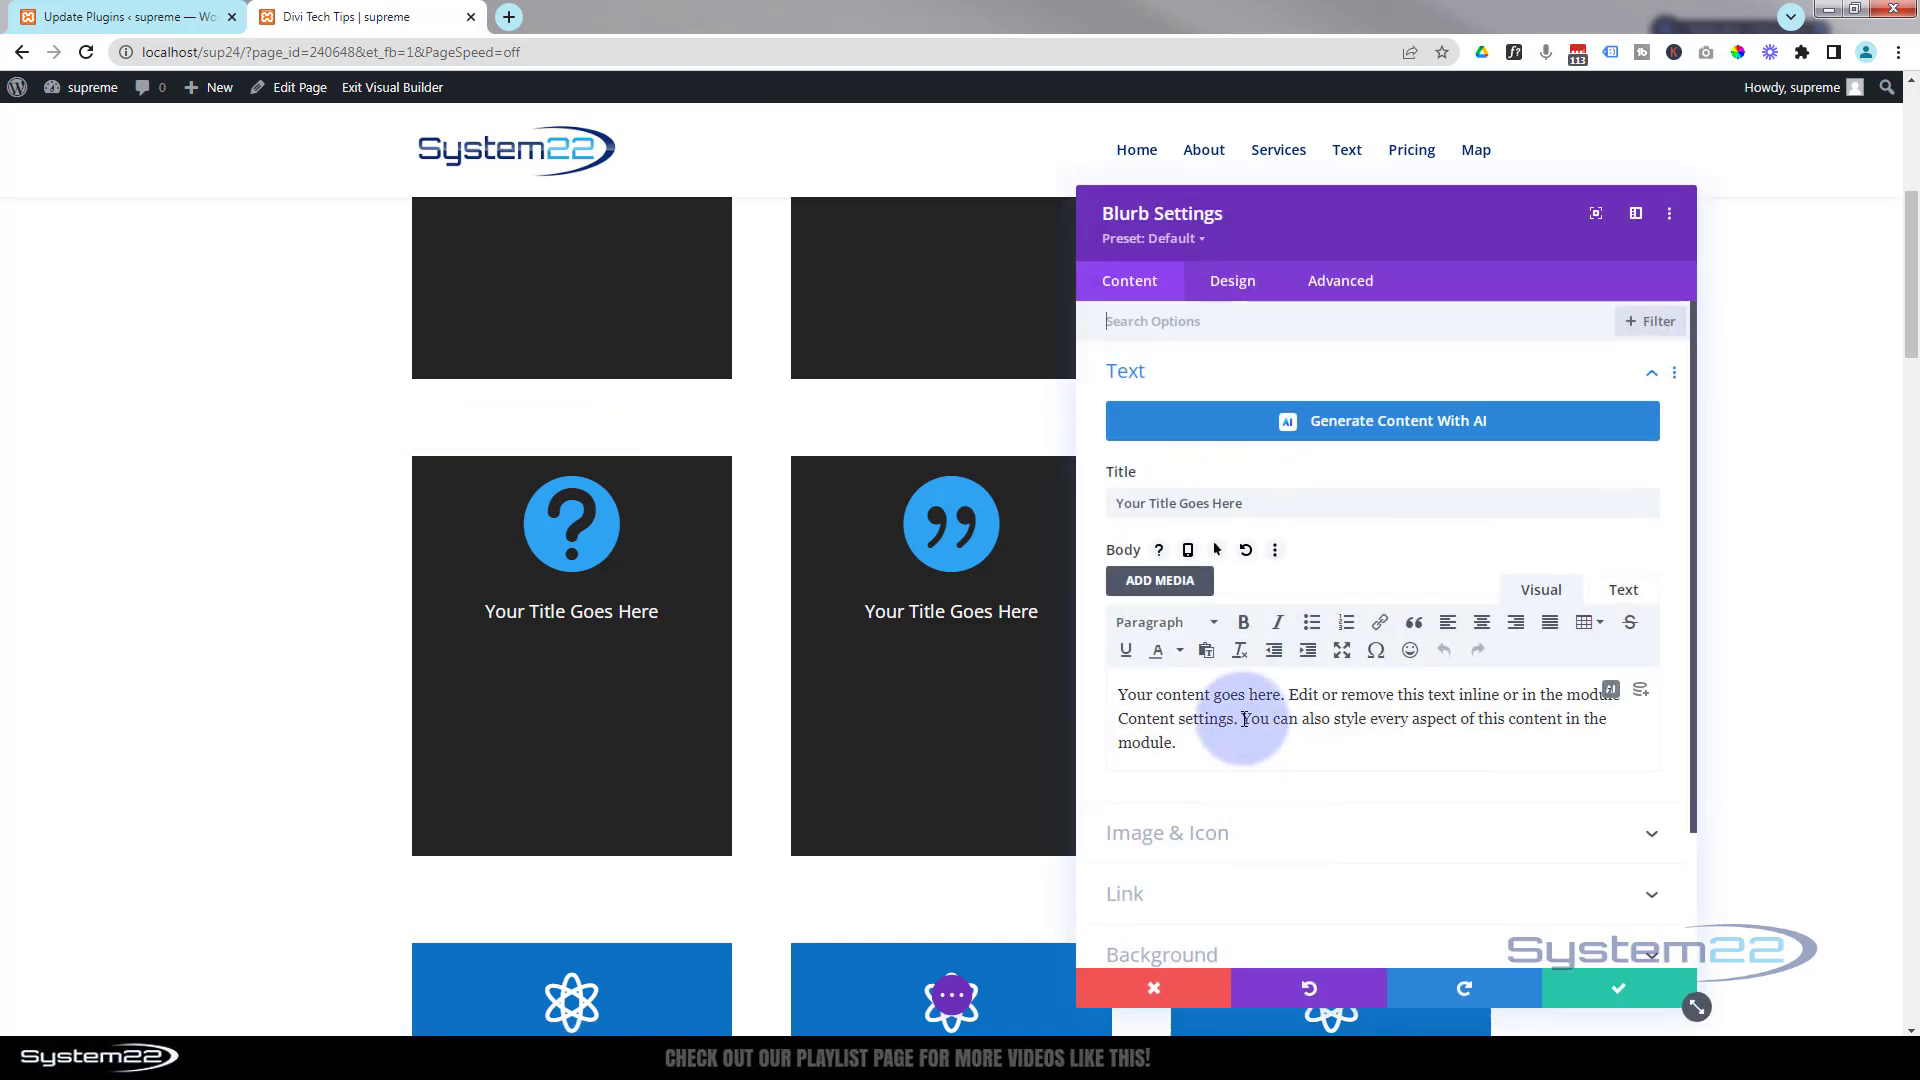
{"action": "left_click", "coordinate": [1205, 745]}
{"action": "type", "text": "You can also style every aspect of this content in the module."}
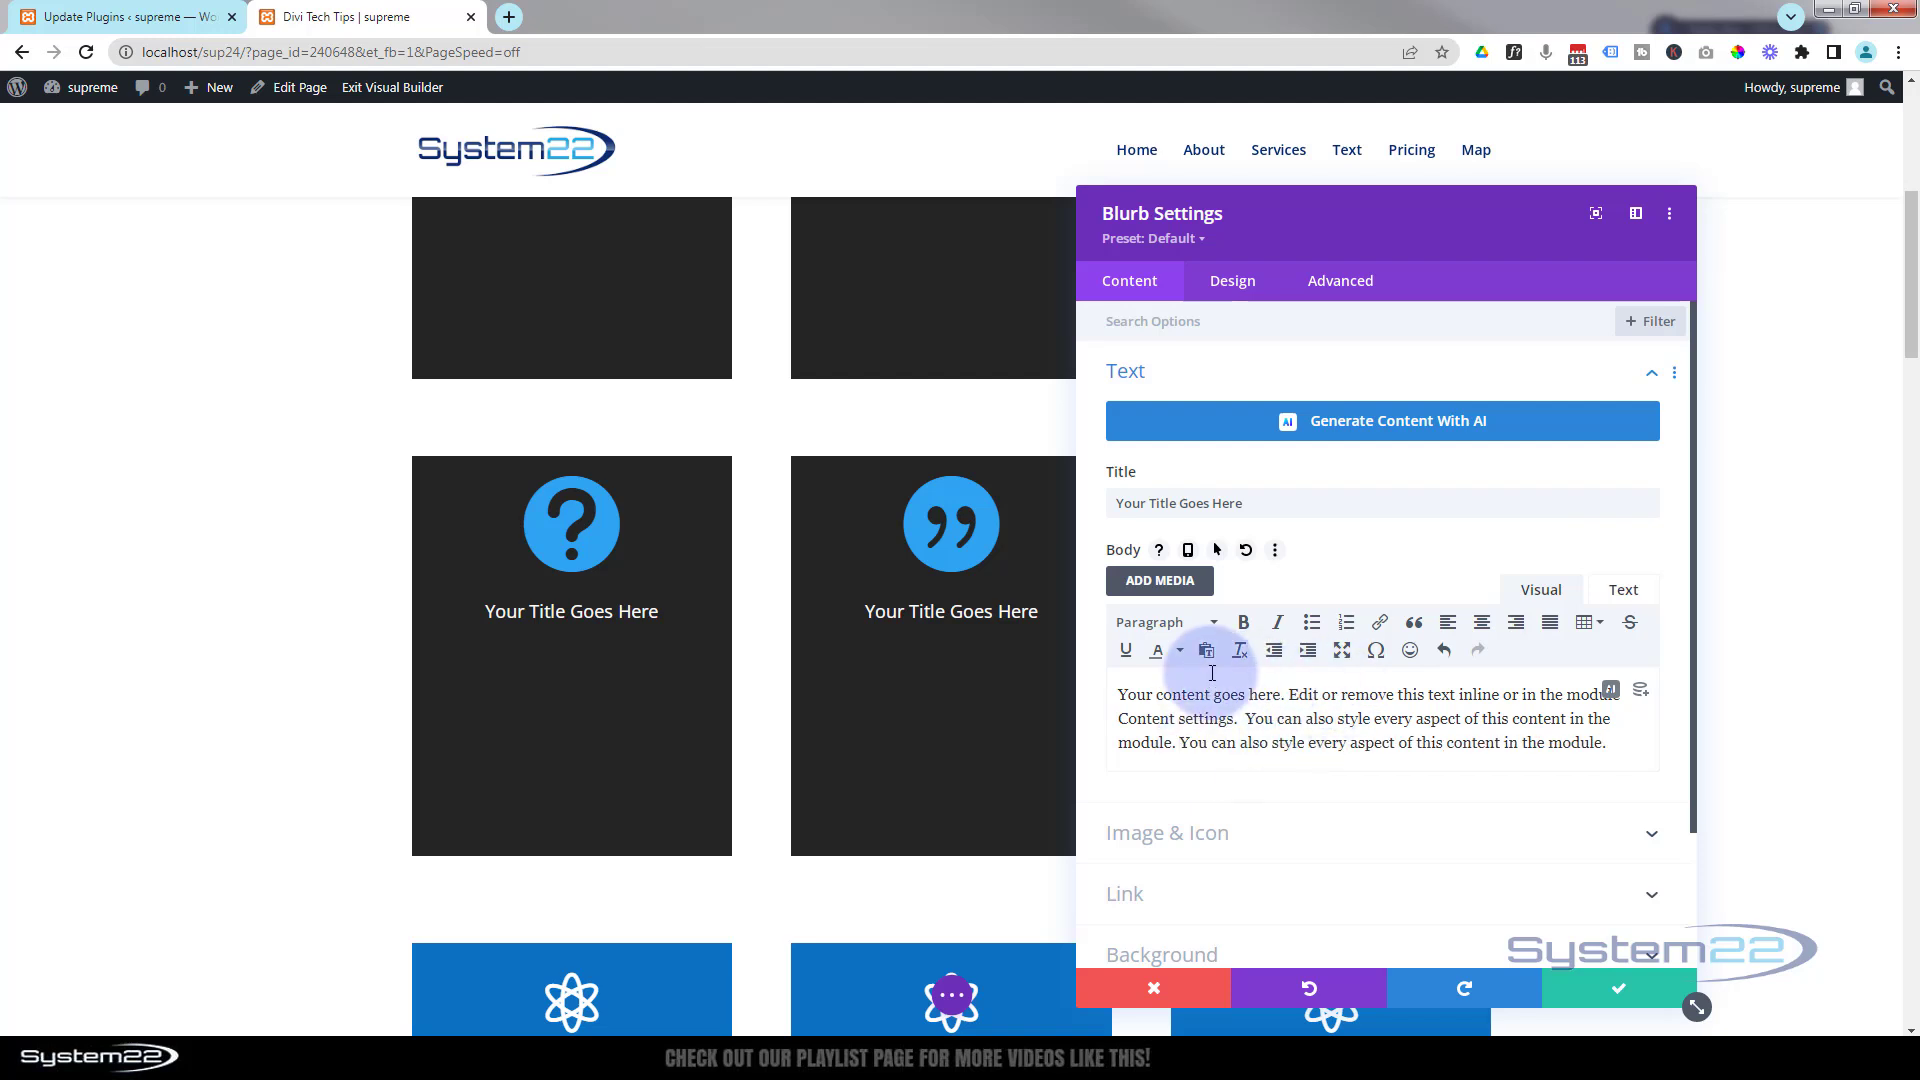
{"action": "left_click_drag", "start_coordinate": [1383, 240], "coordinate": [670, 262]}
{"action": "left_click_drag", "start_coordinate": [729, 719], "coordinate": [897, 719]}
{"action": "key", "text": "ctrl+c"}
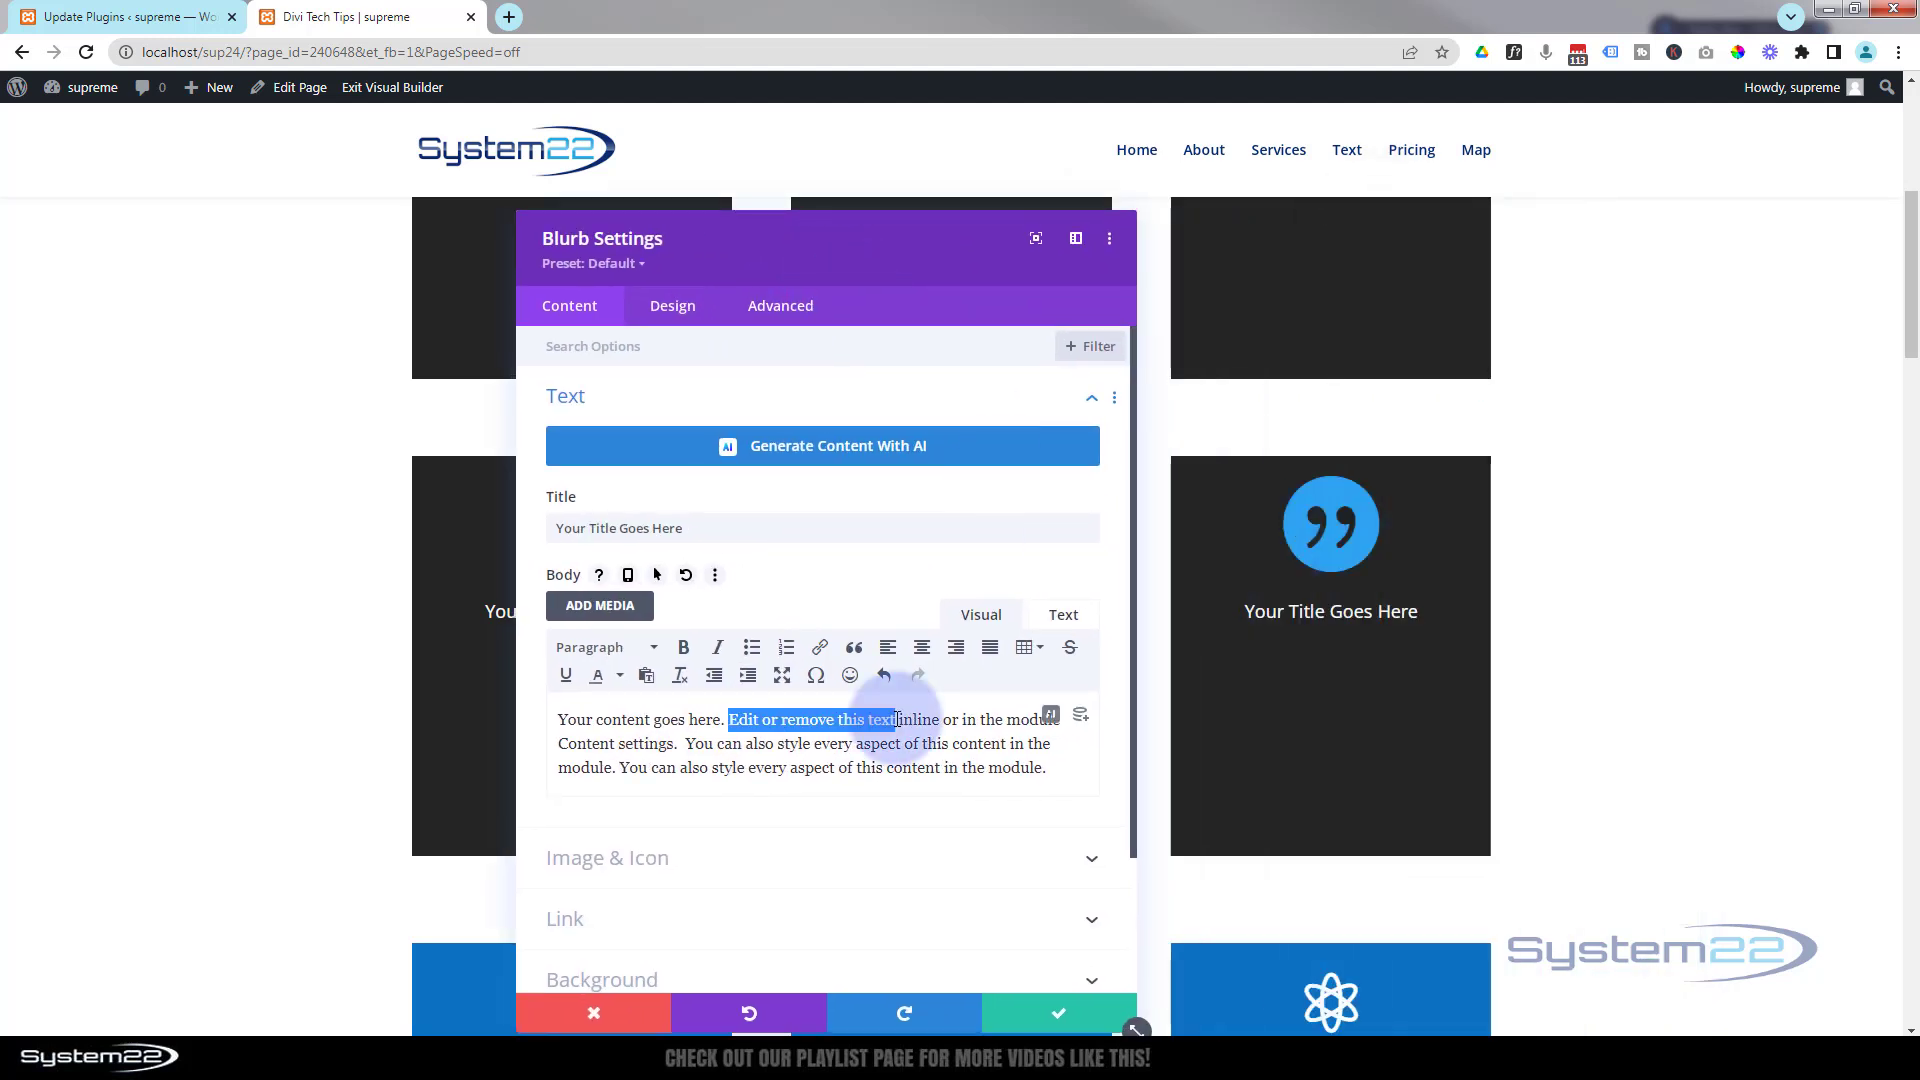
{"action": "left_click", "coordinate": [1050, 767]}
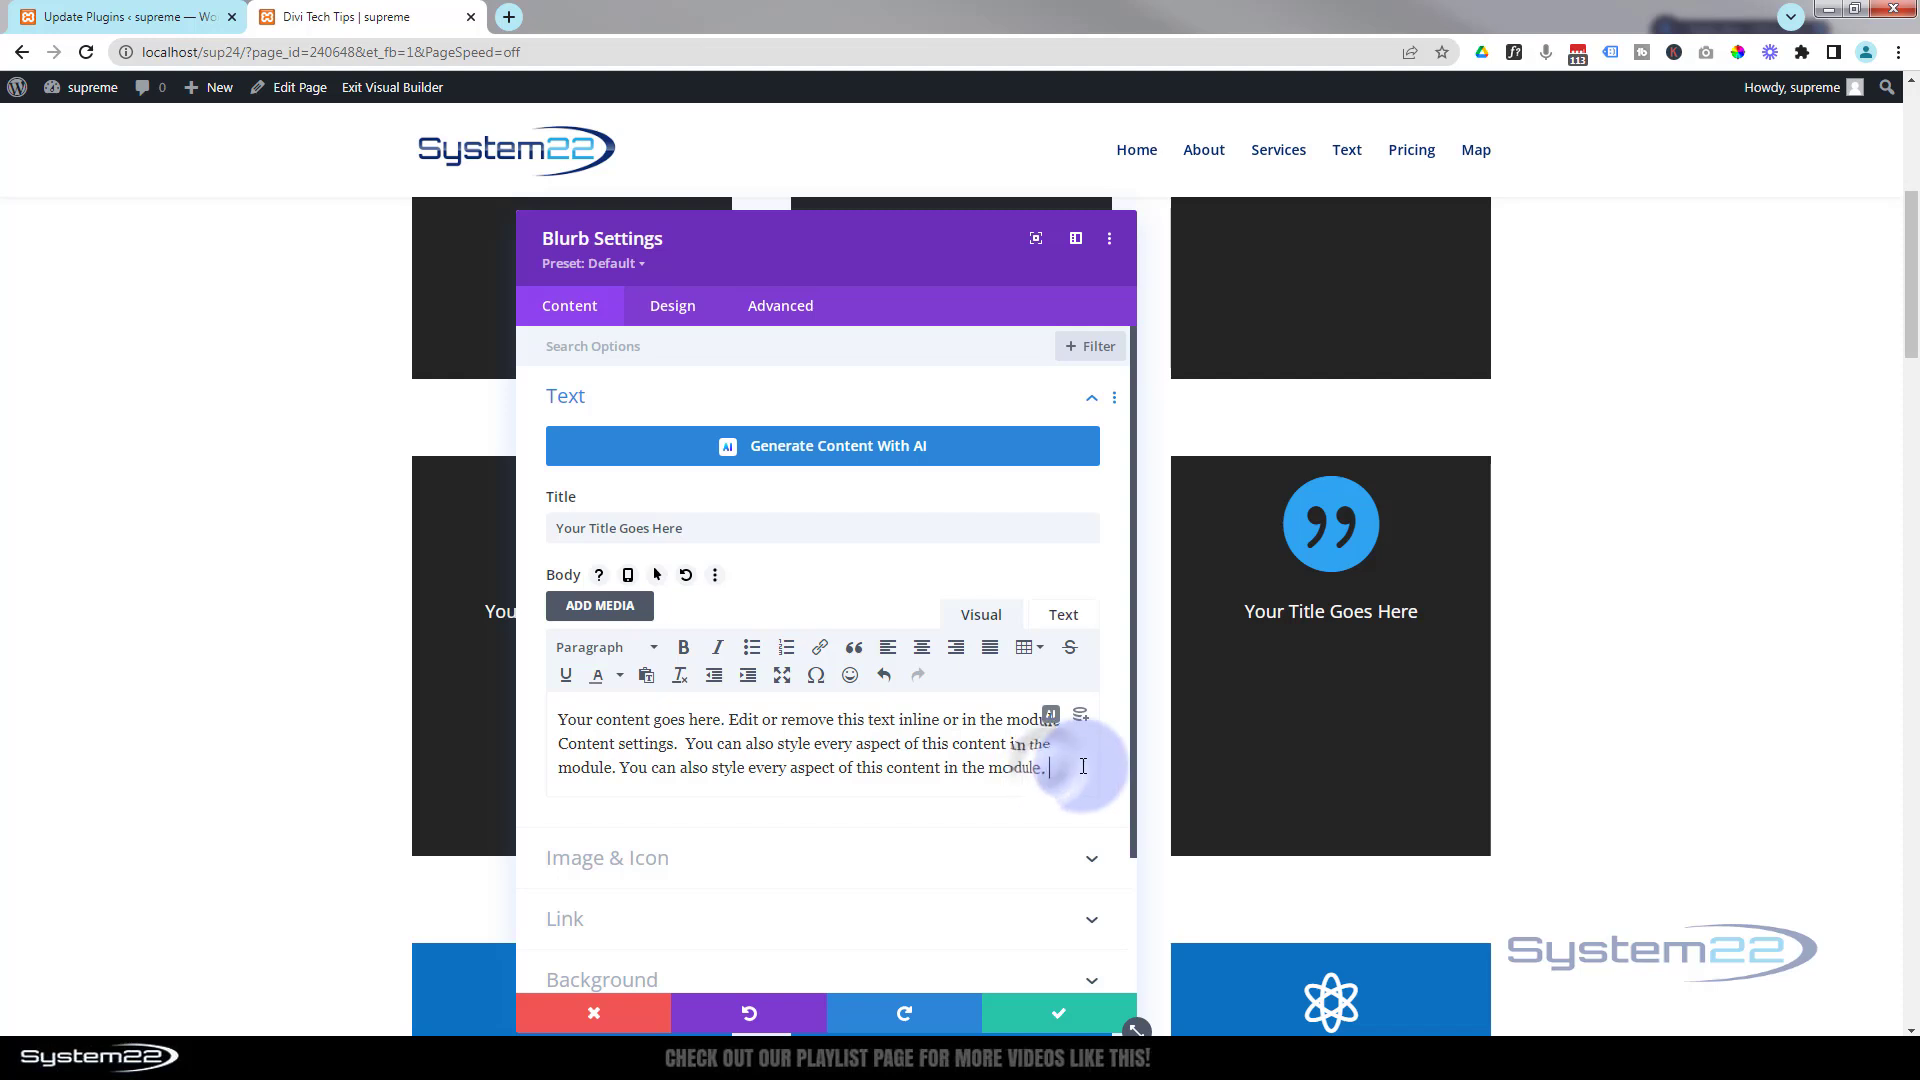
{"action": "key", "text": "ctrl+v"}
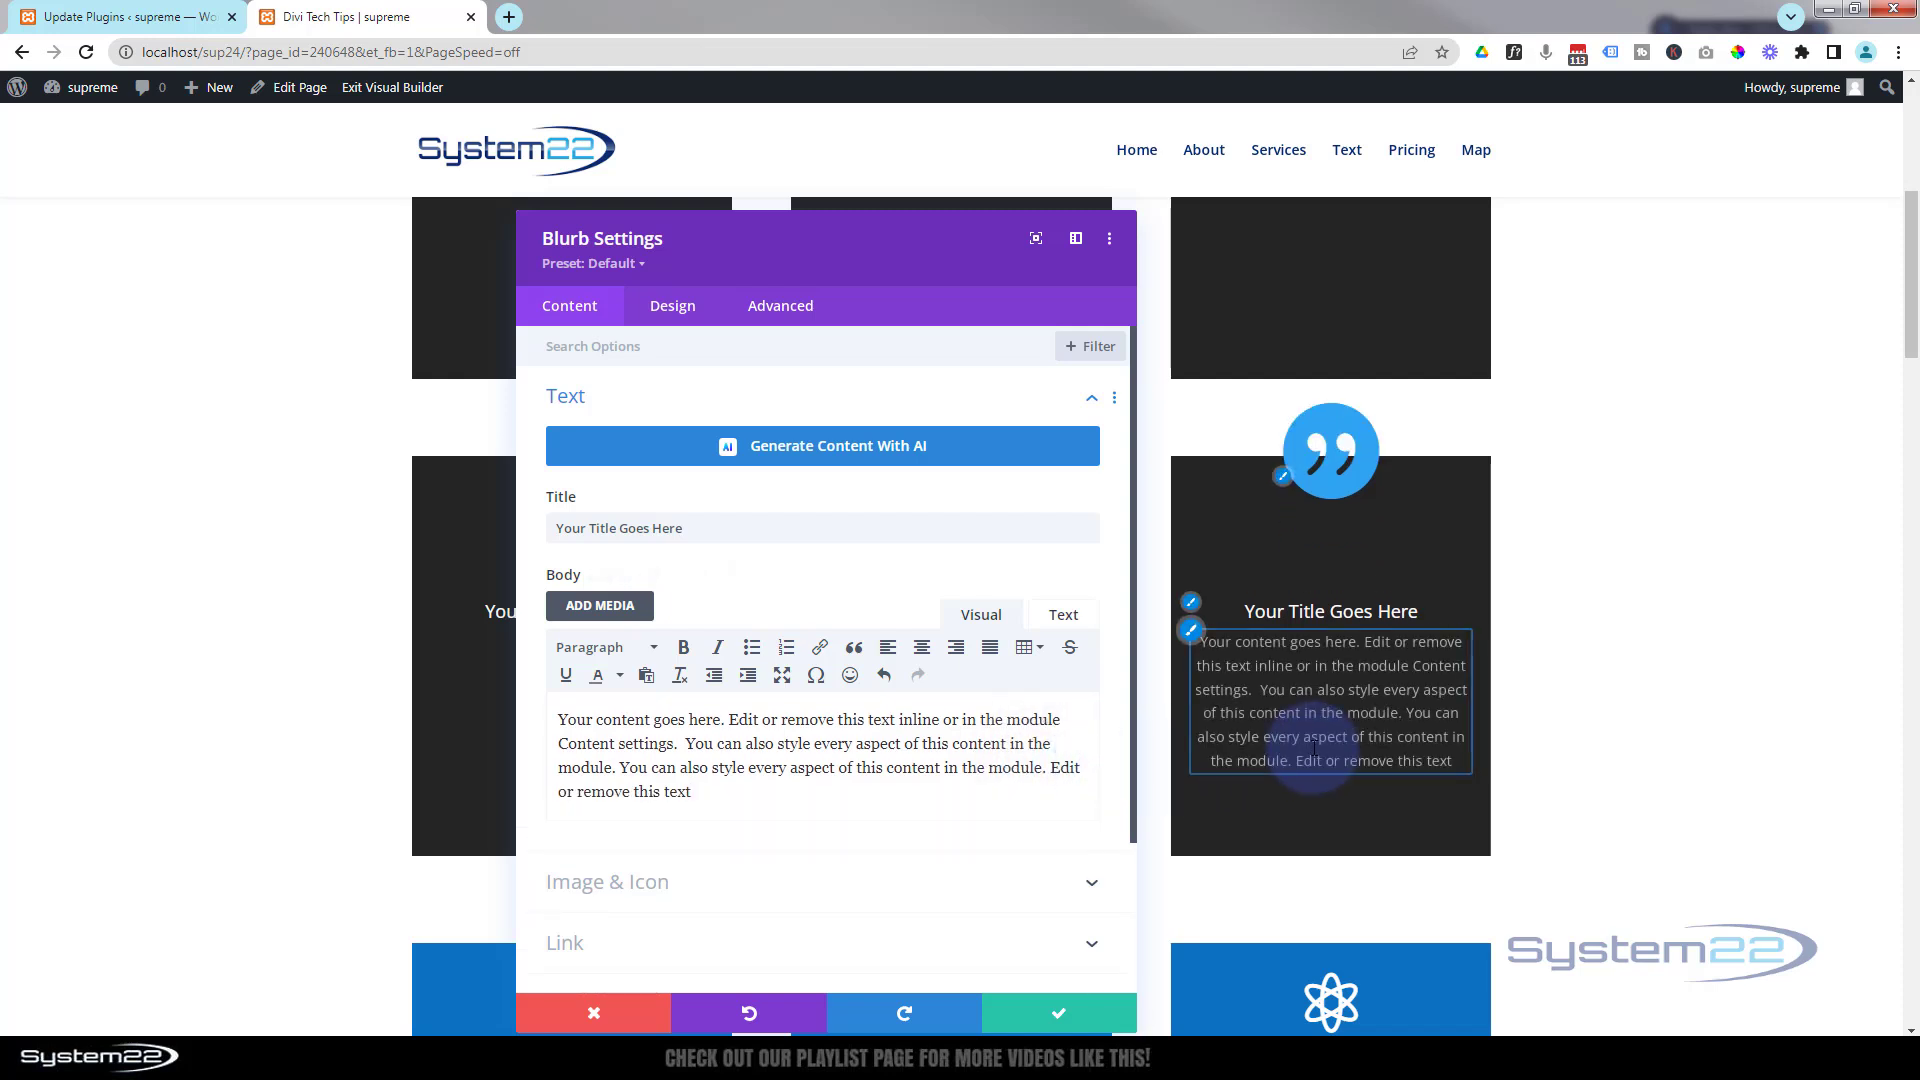
Step: Change the third-column blurb's icon to the light bulb and save the blurb settings
{"action": "scroll", "coordinate": [930, 730], "scroll_direction": "down", "scroll_amount": 4}
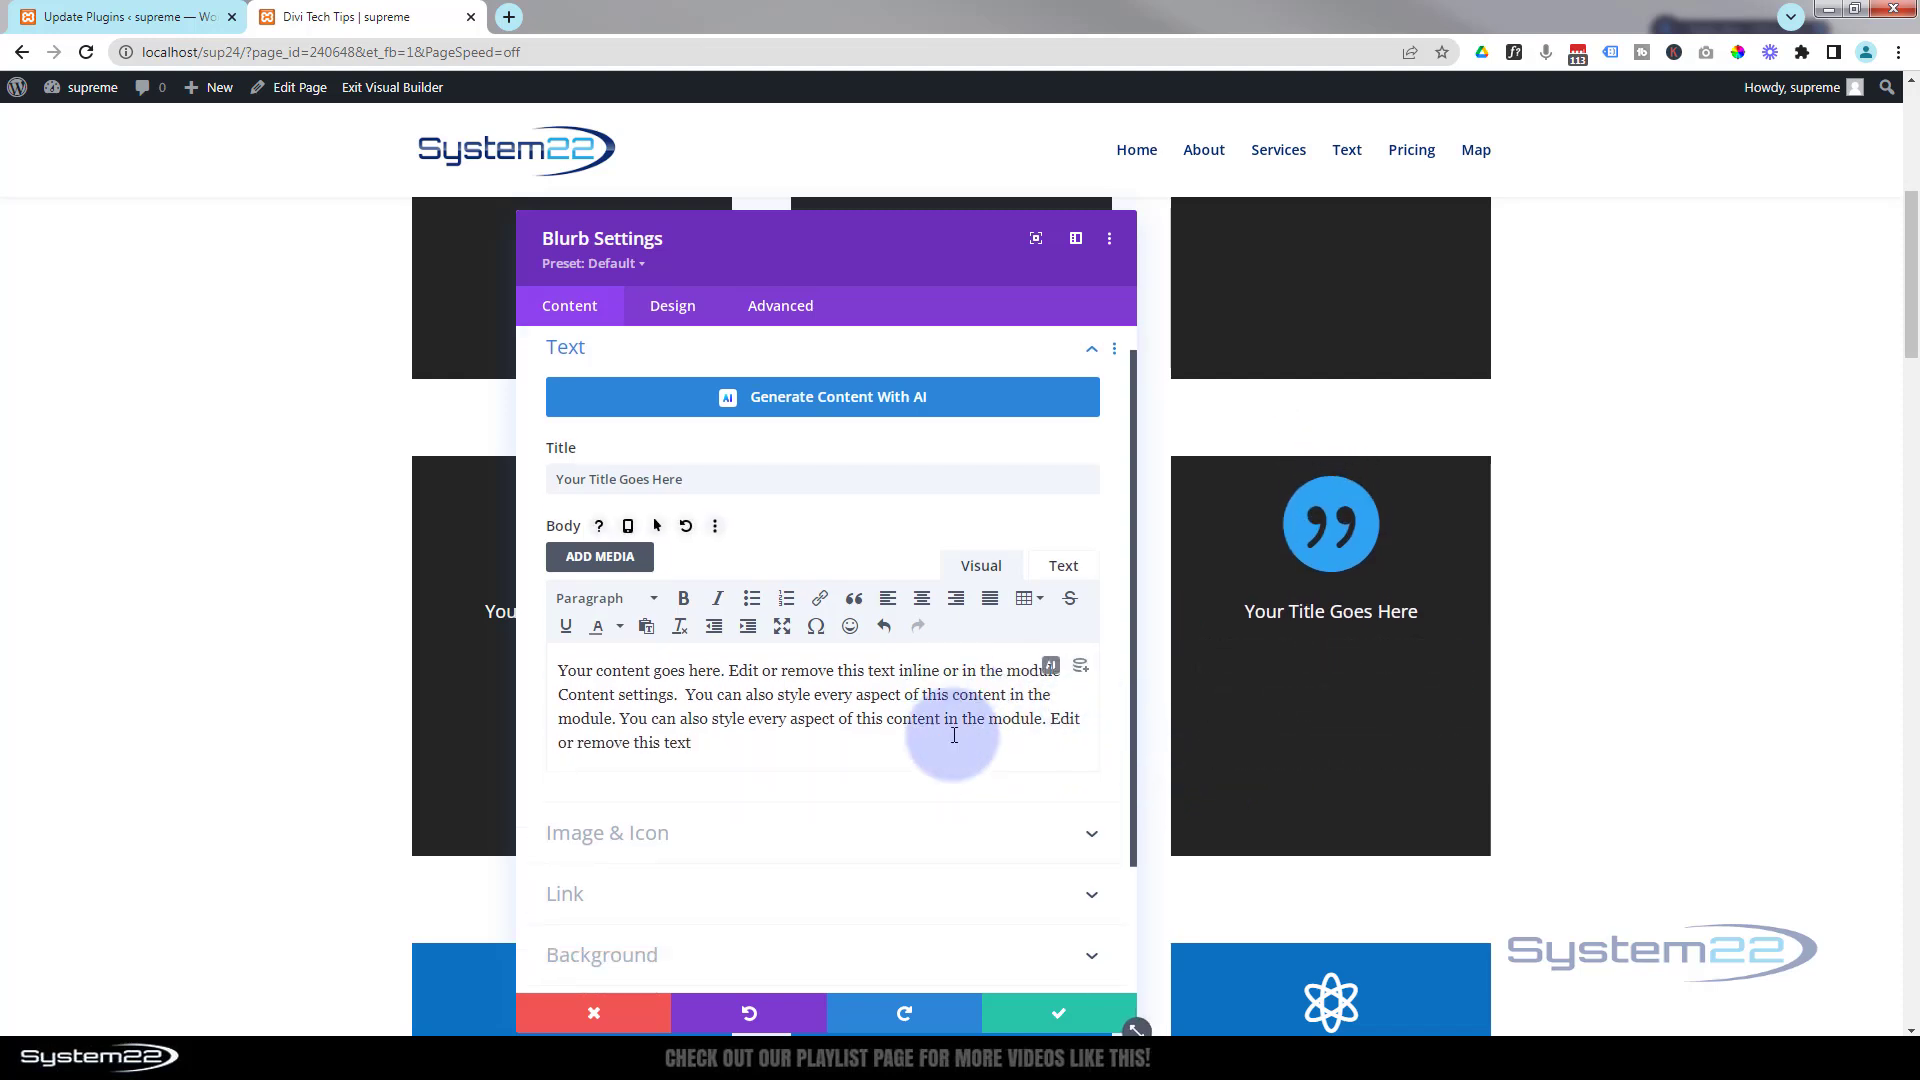
{"action": "left_click", "coordinate": [838, 708]}
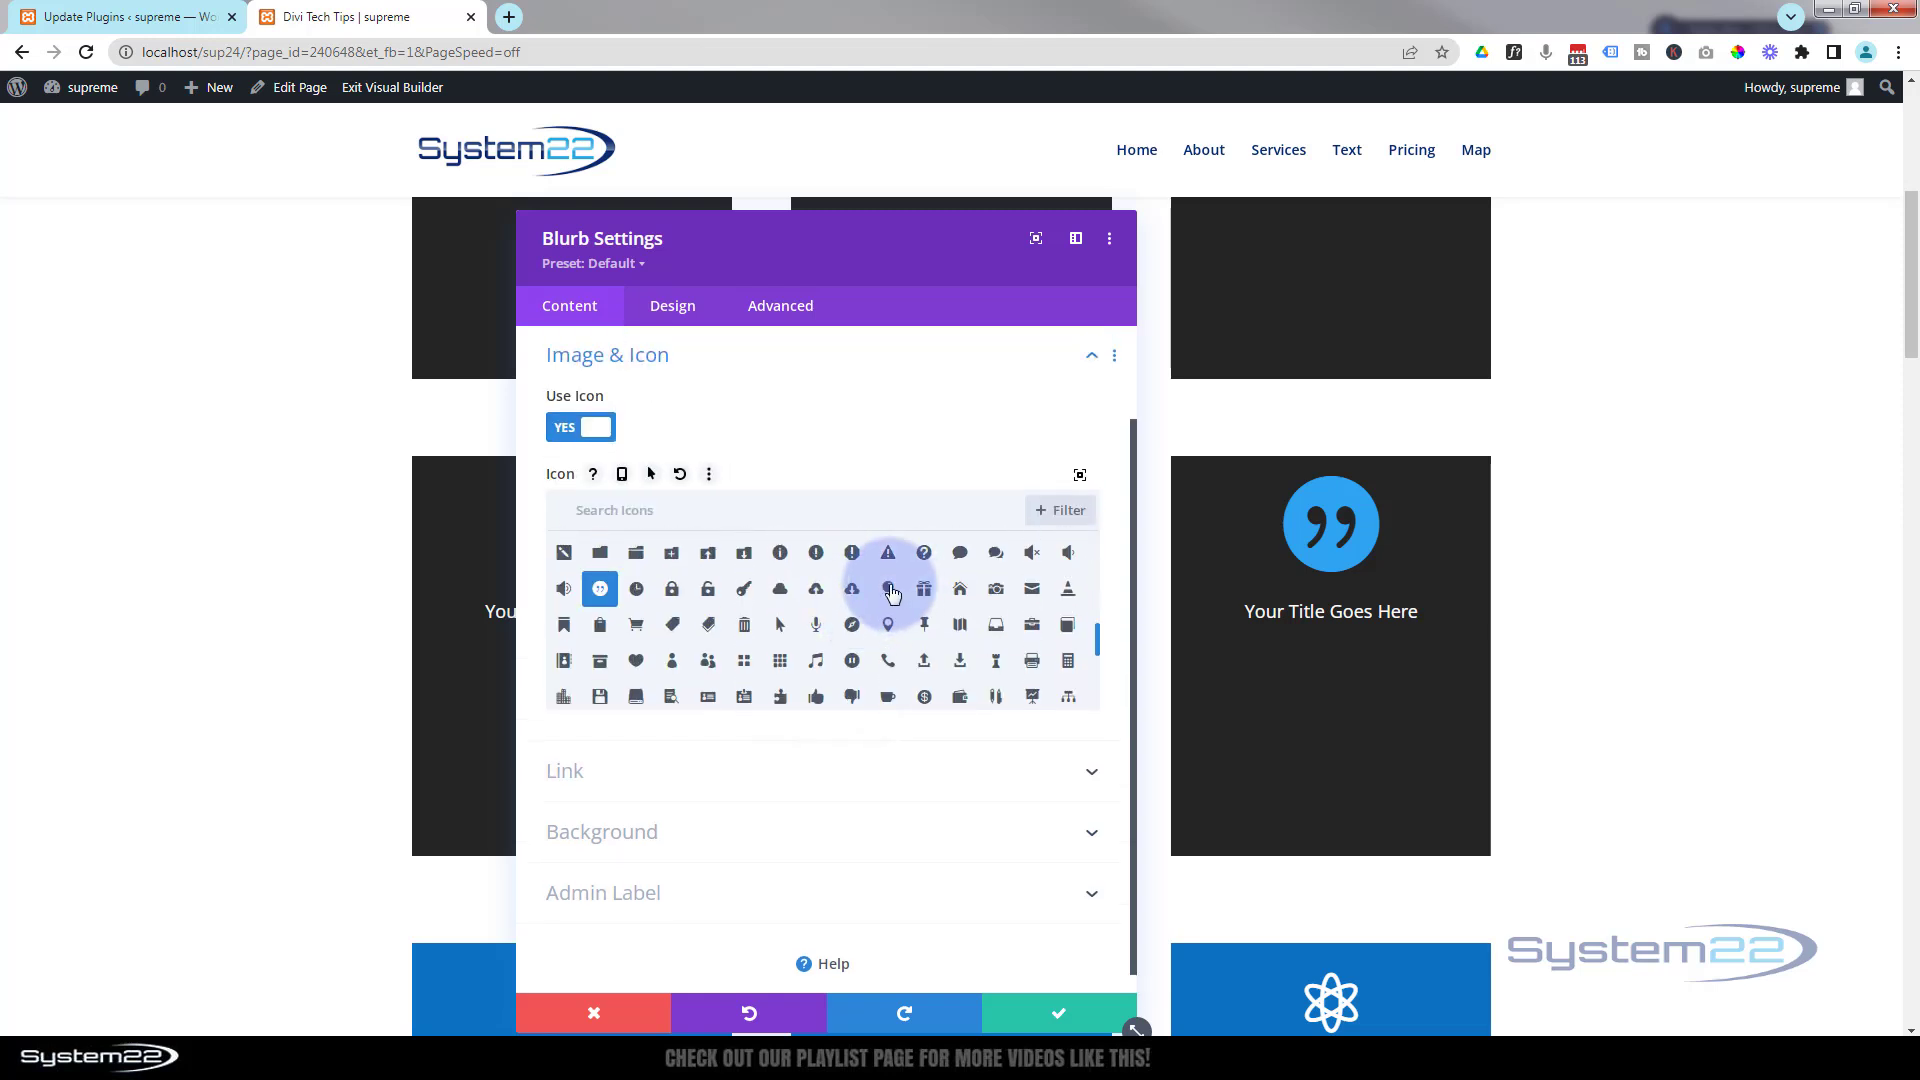
{"action": "left_click", "coordinate": [889, 590]}
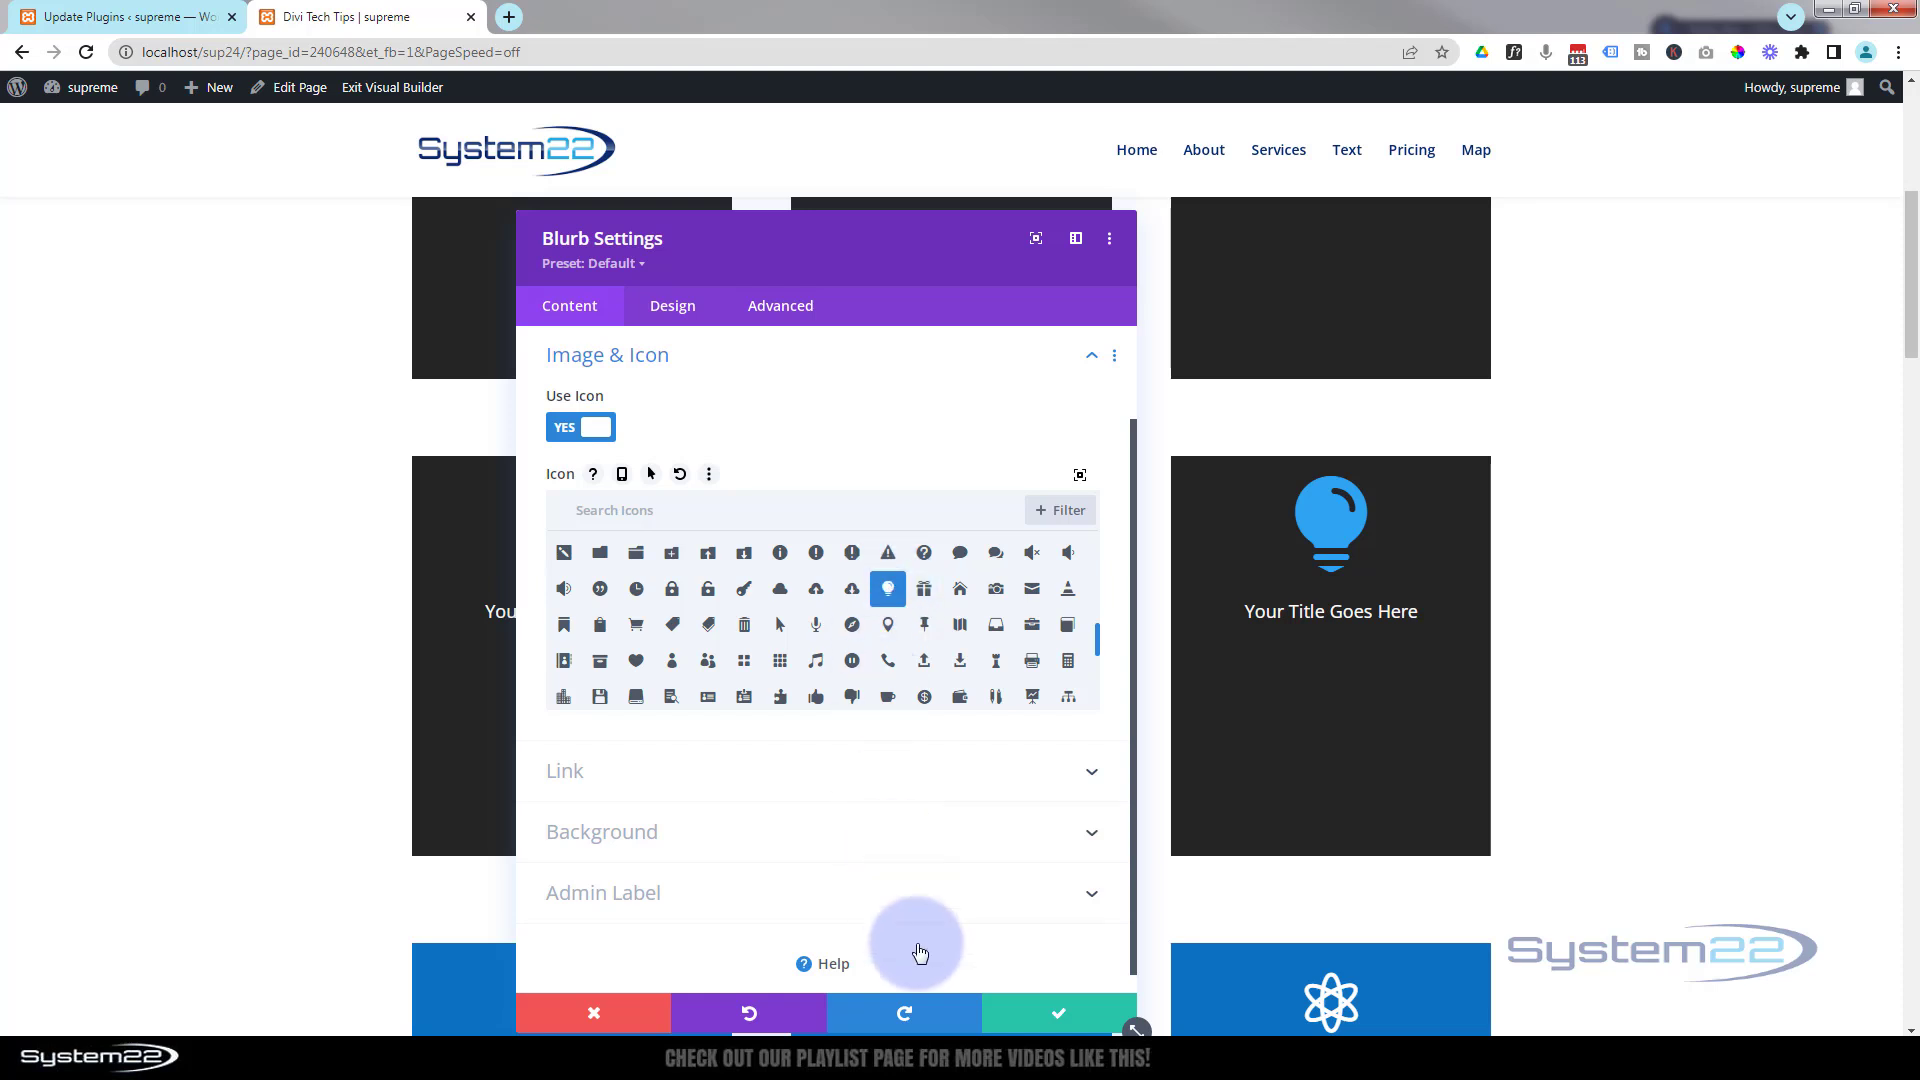
{"action": "left_click", "coordinate": [1043, 1019]}
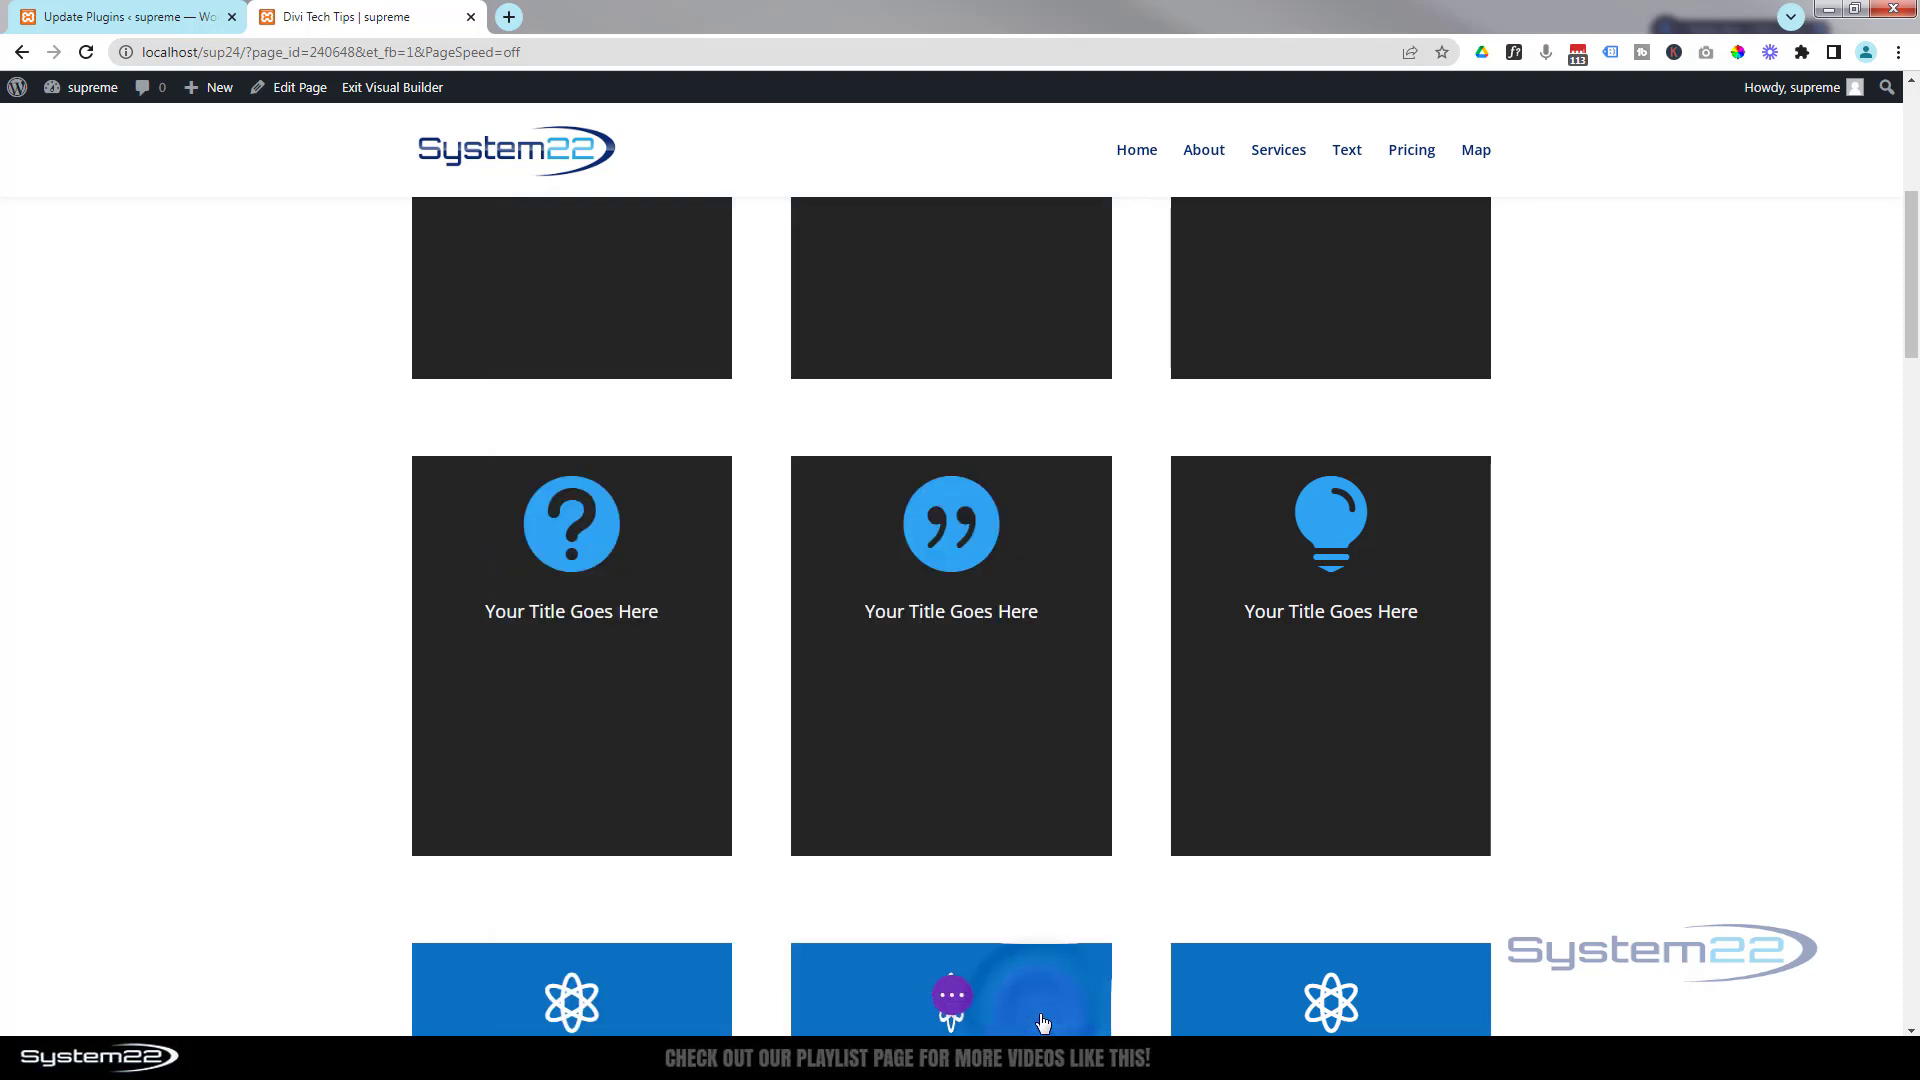
Step: Save the page as a draft, then exit the visual builder to check the new row's hover effects on the live page
{"action": "left_click", "coordinate": [951, 997]}
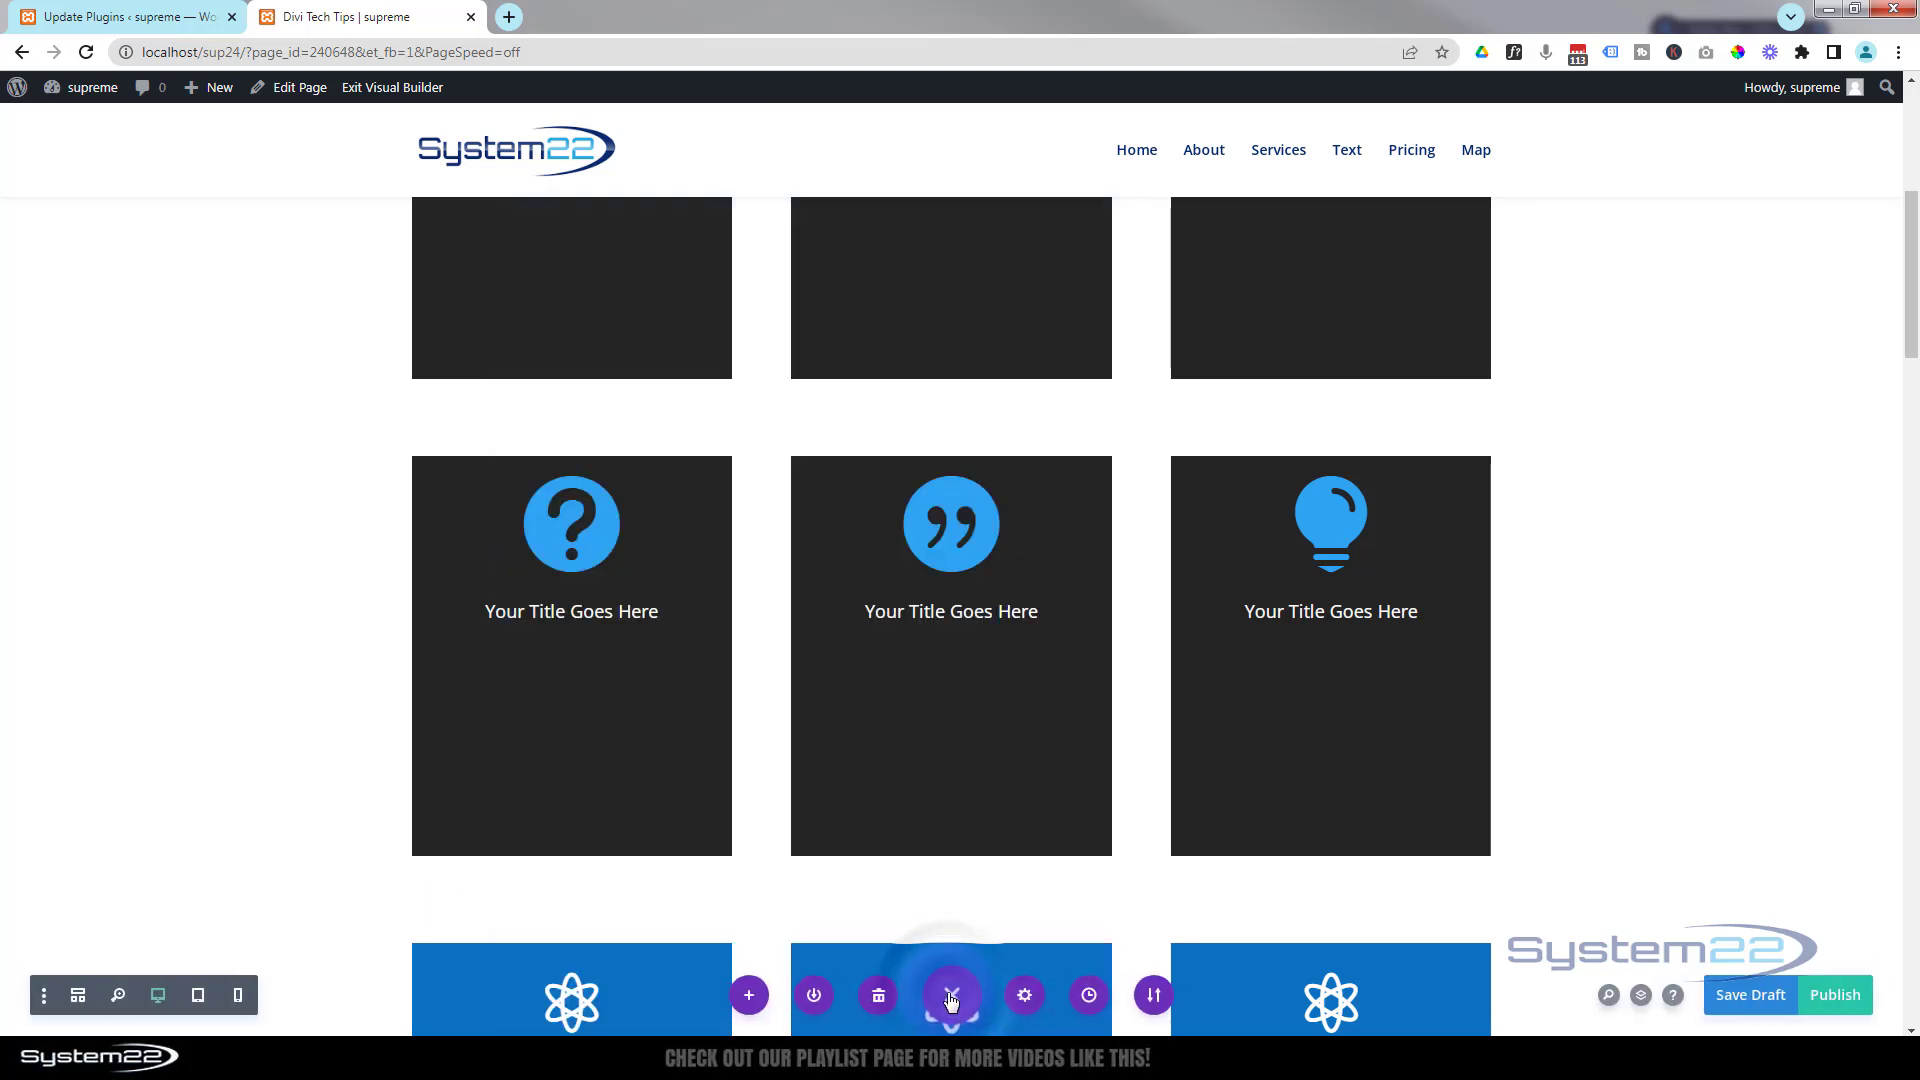
{"action": "left_click", "coordinate": [1748, 996]}
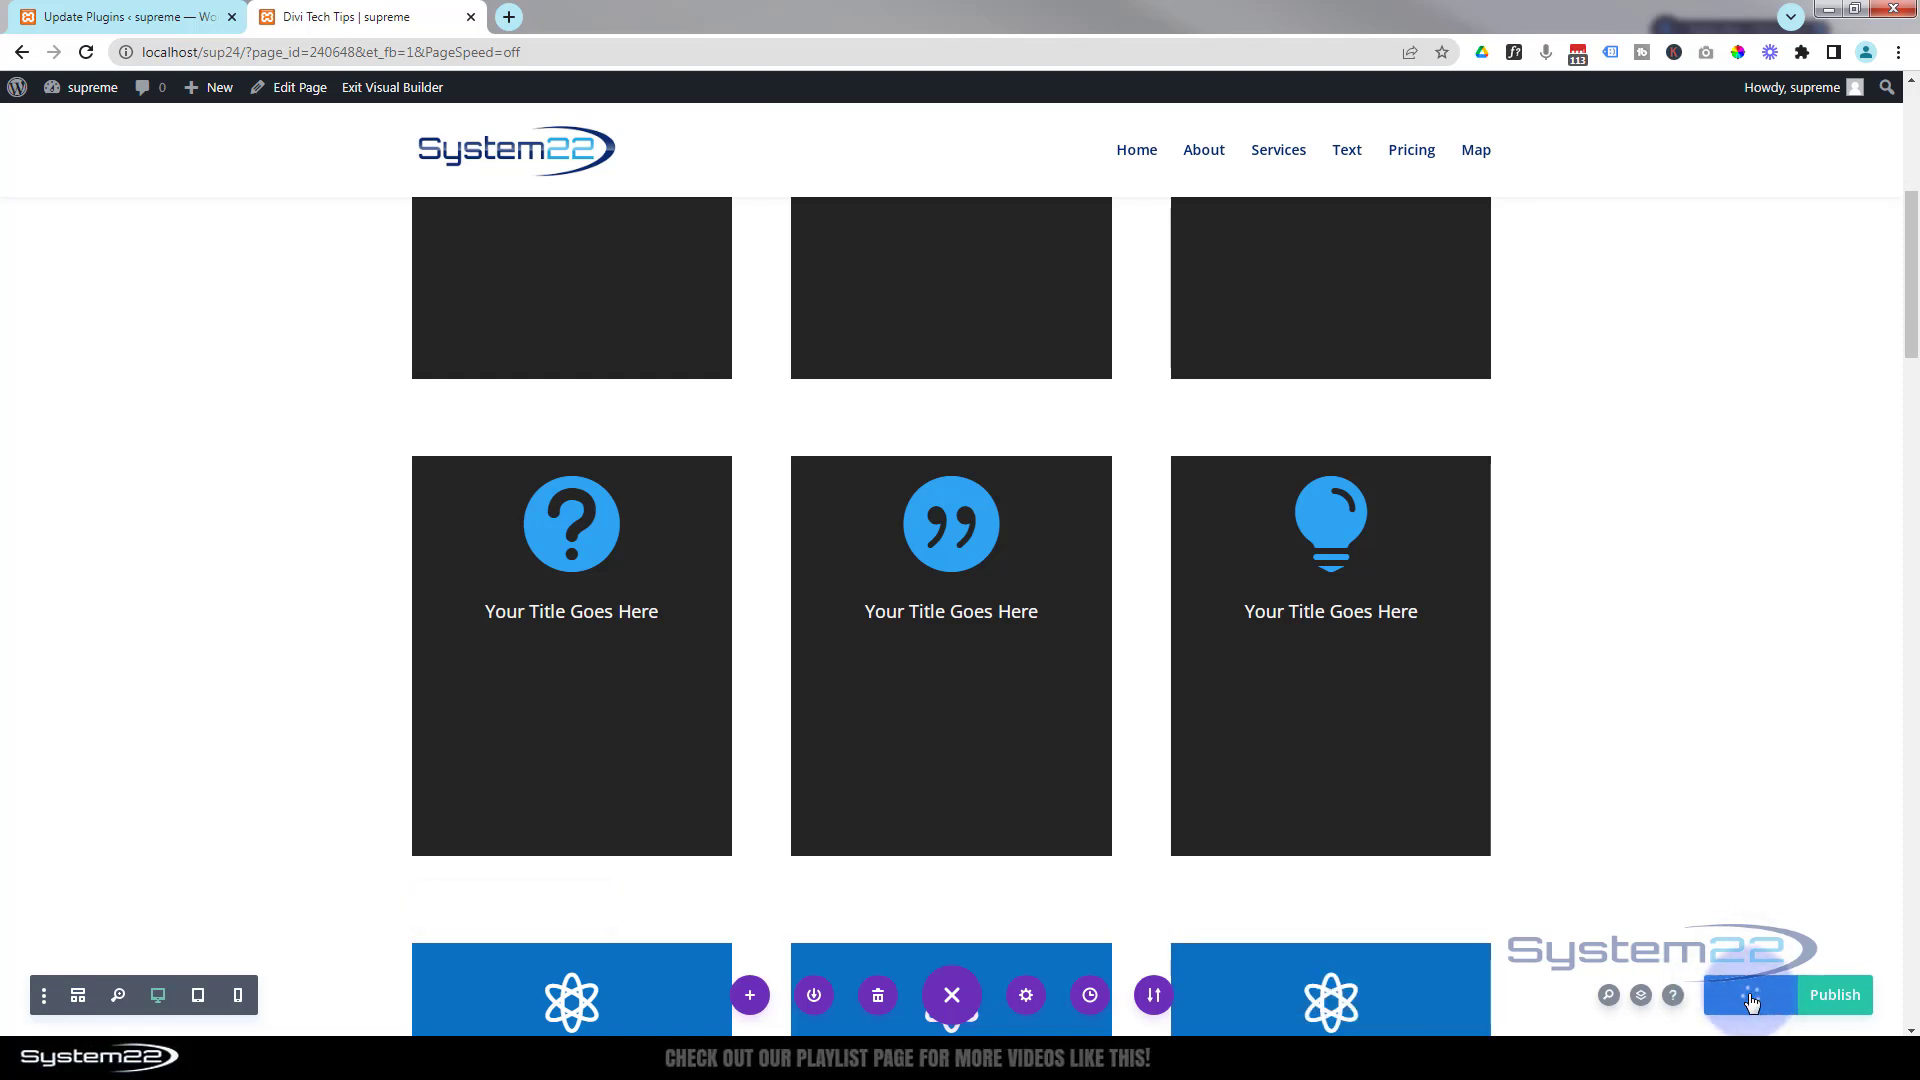
{"action": "left_click", "coordinate": [378, 90]}
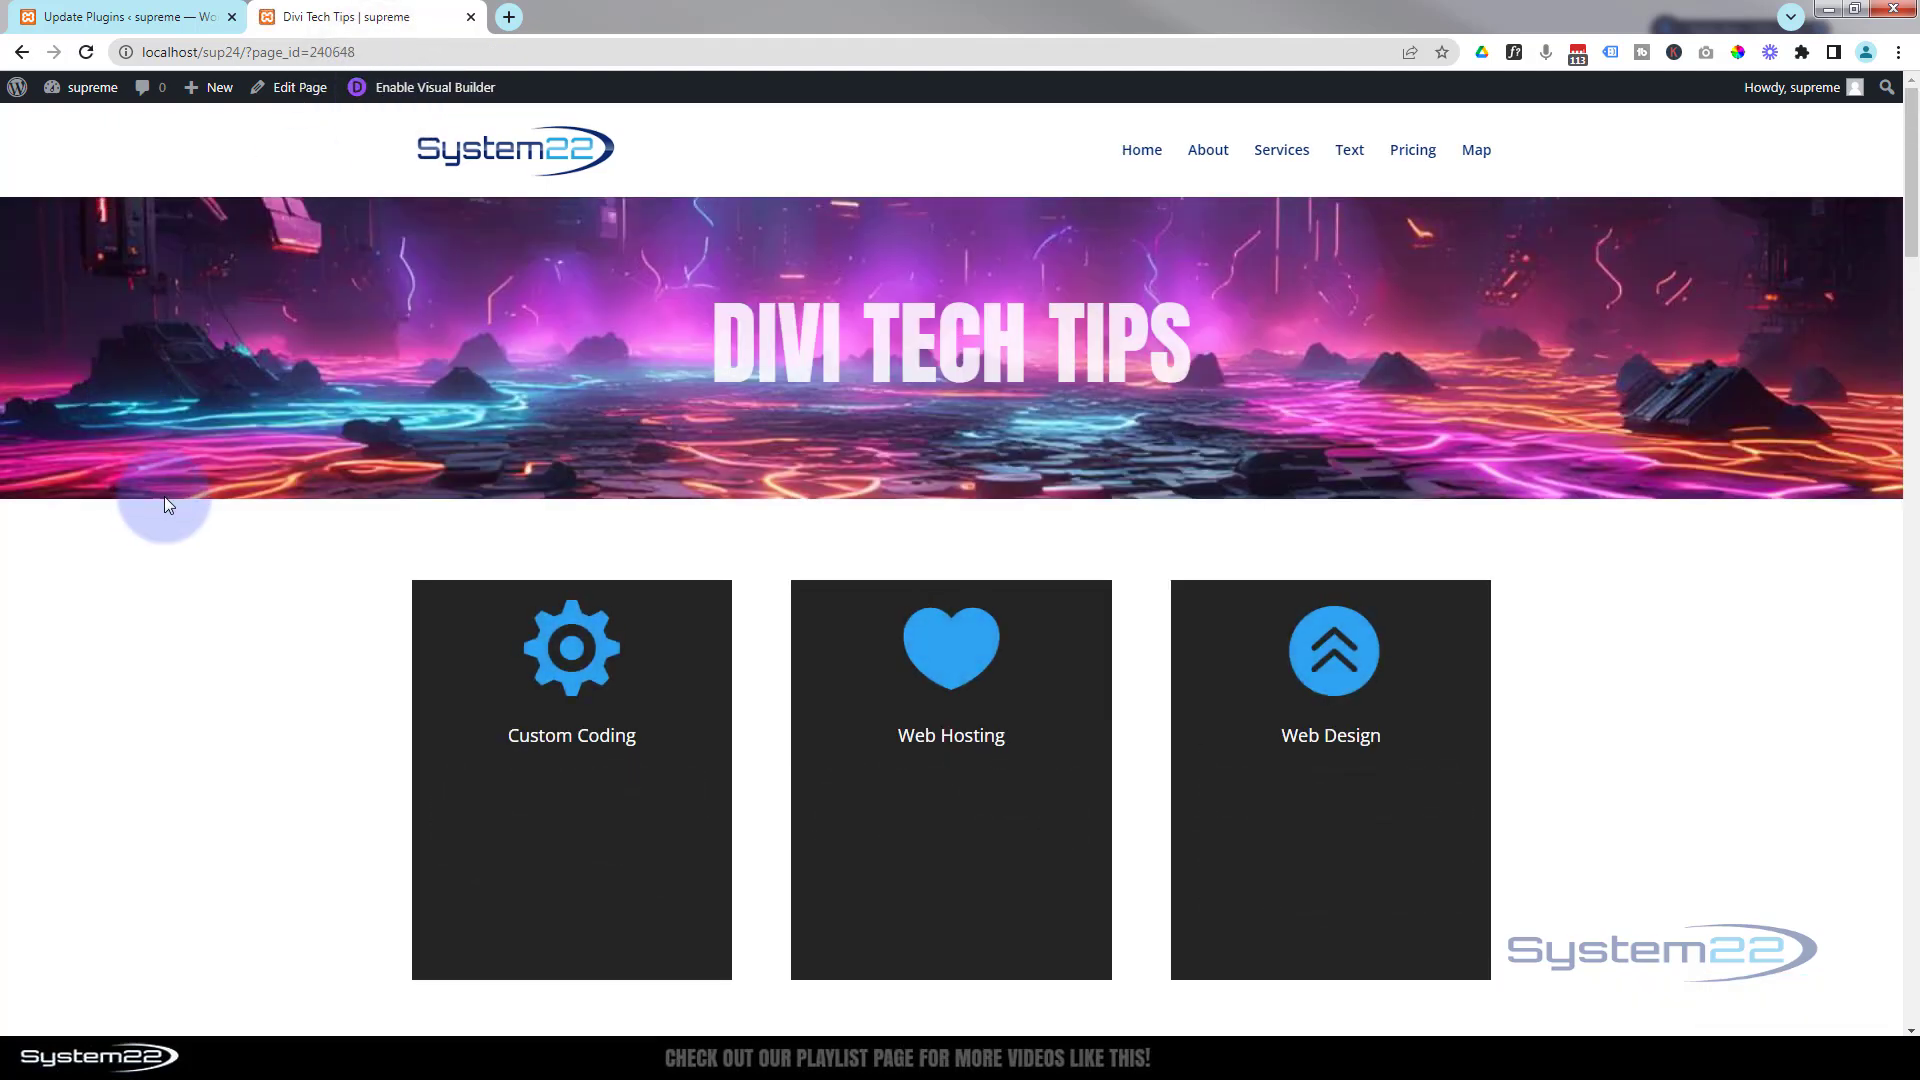
{"action": "scroll", "coordinate": [164, 496], "scroll_direction": "down", "scroll_amount": 6}
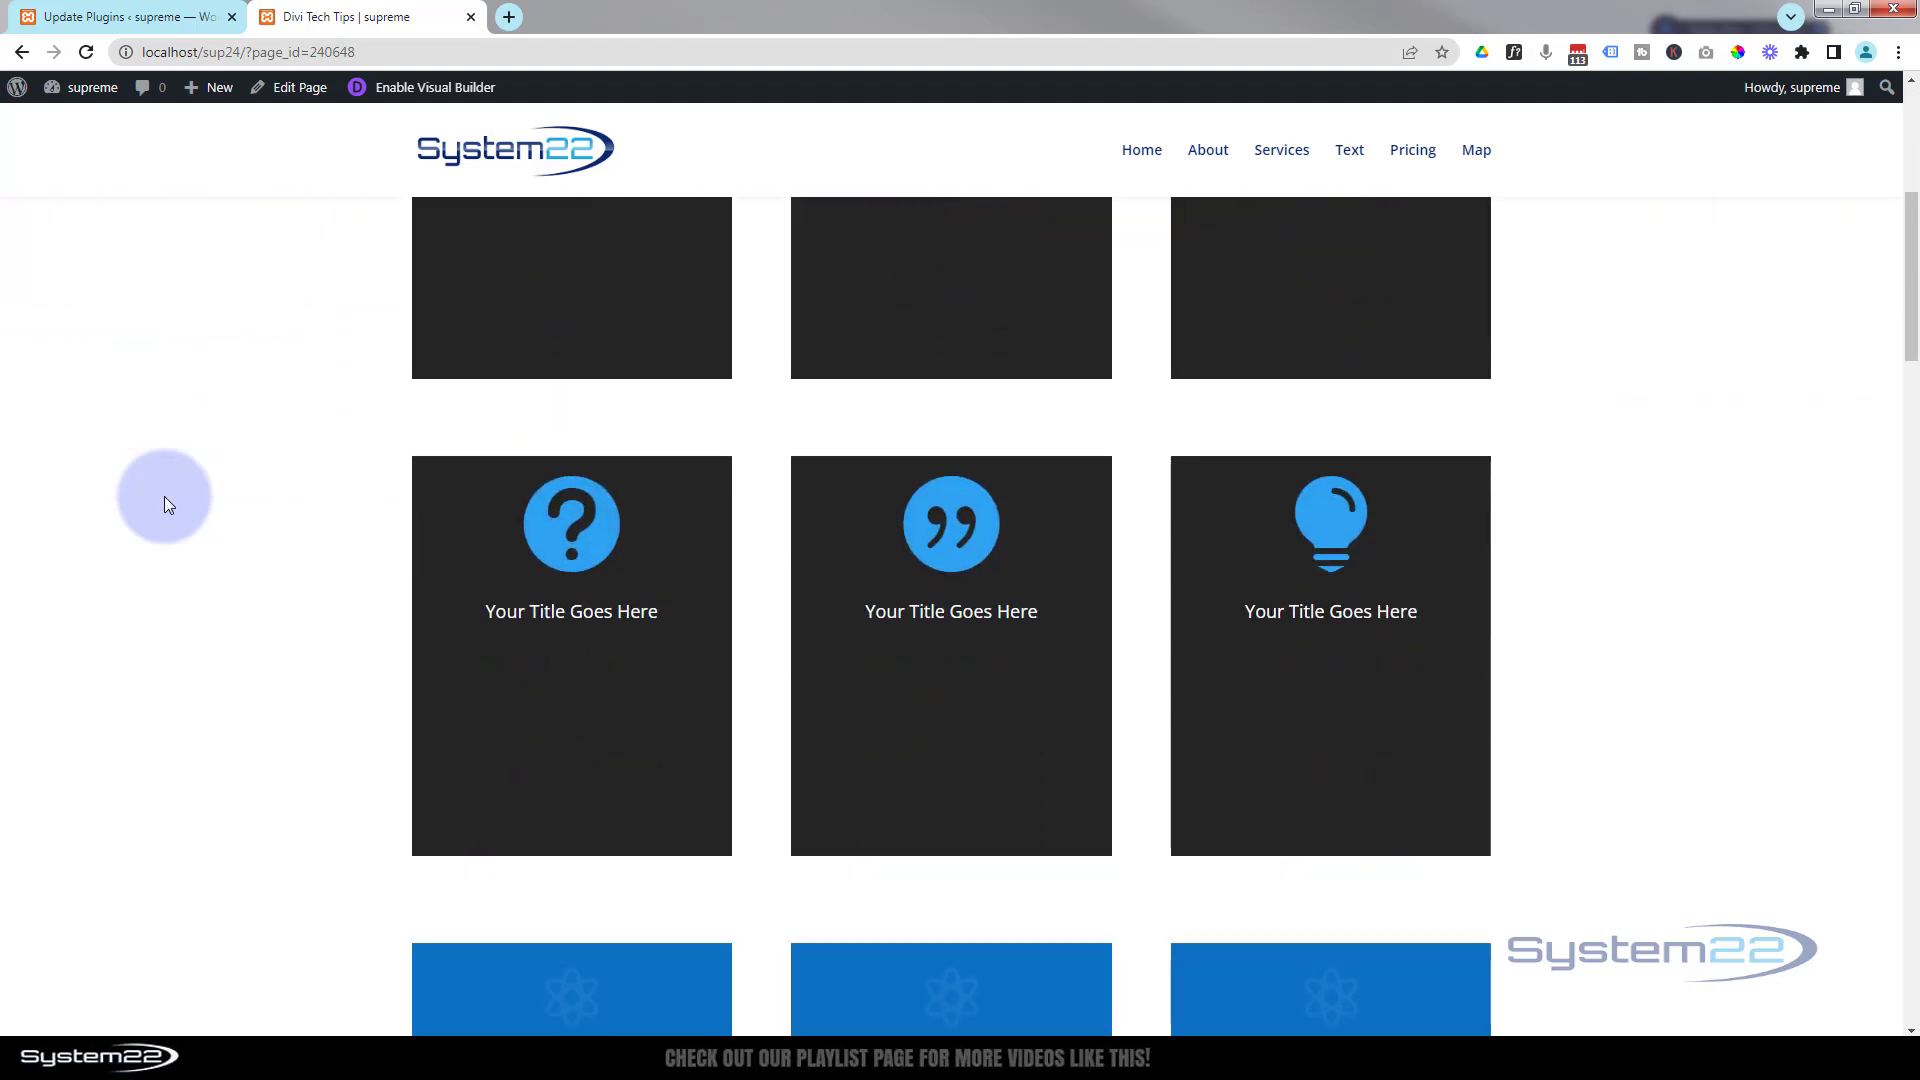
{"action": "scroll", "coordinate": [164, 496], "scroll_direction": "down", "scroll_amount": 1}
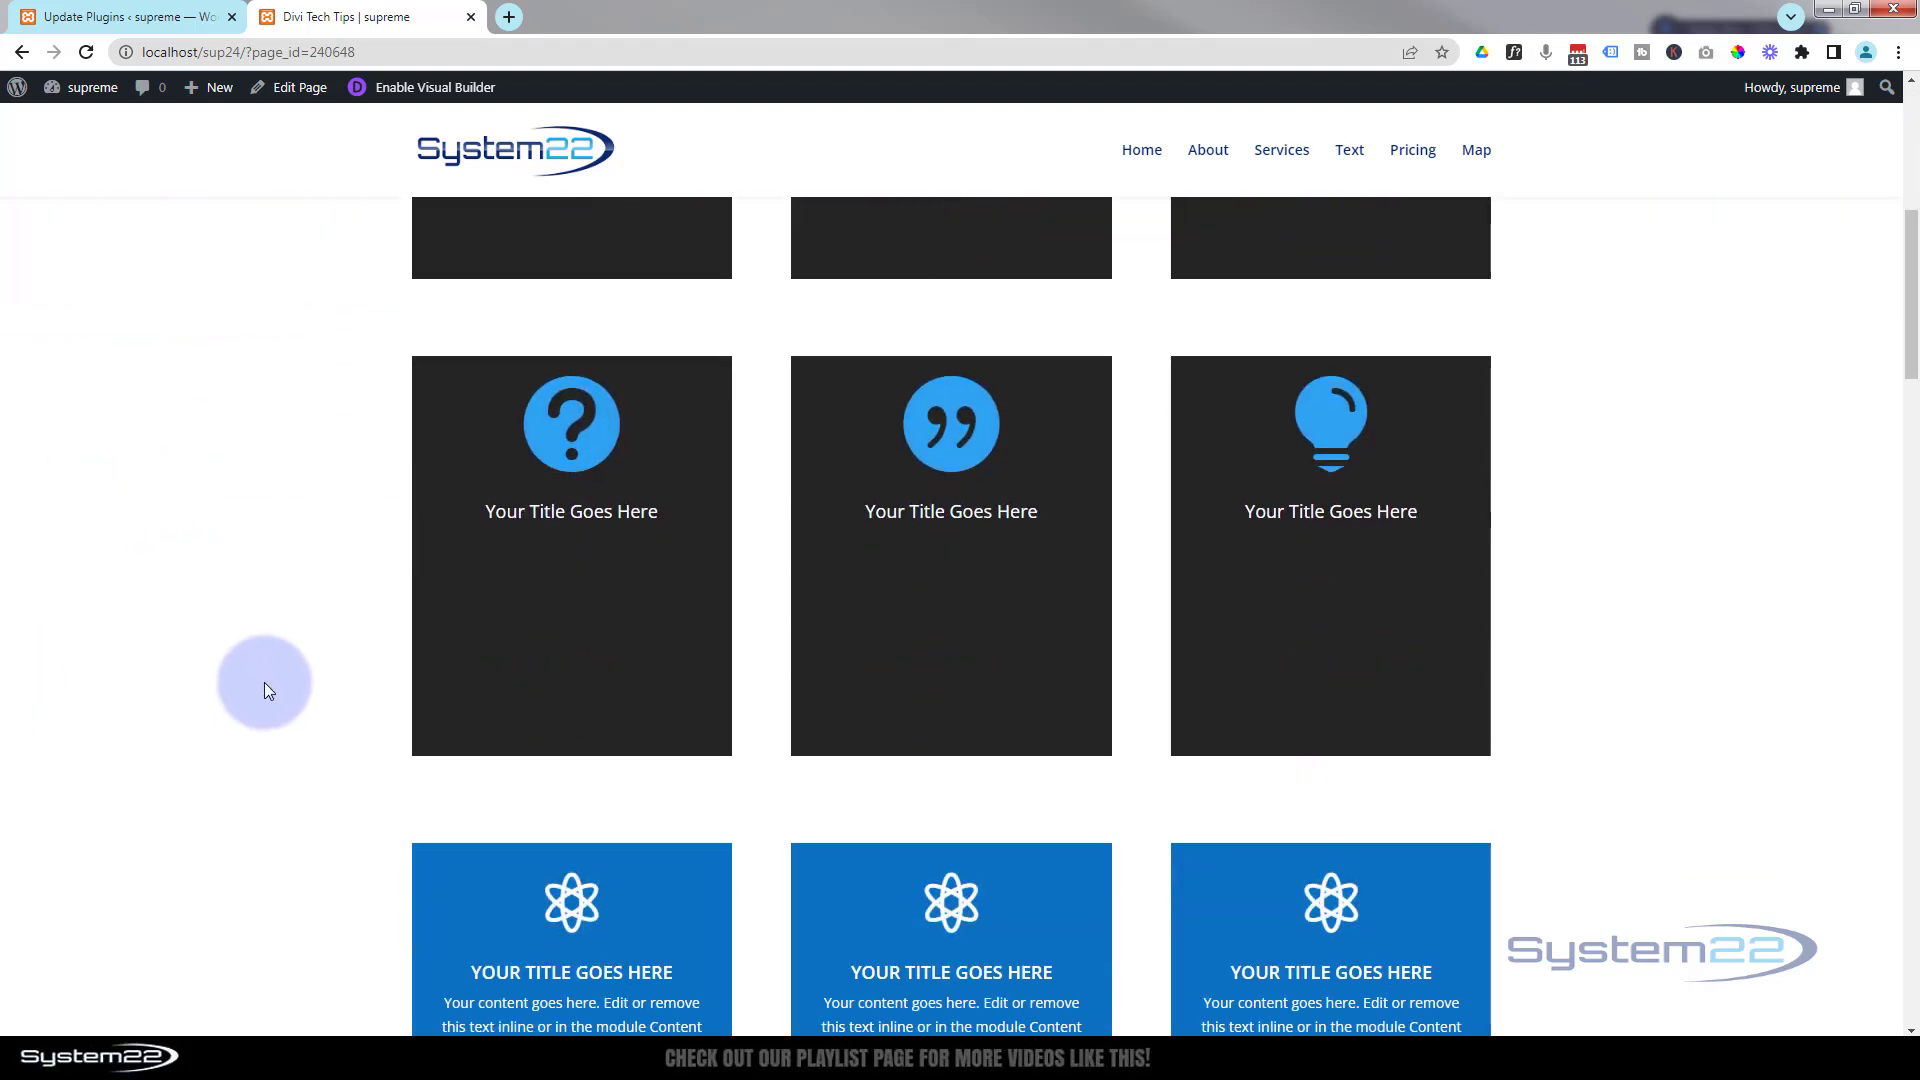
{"action": "mouse_move", "coordinate": [428, 621]}
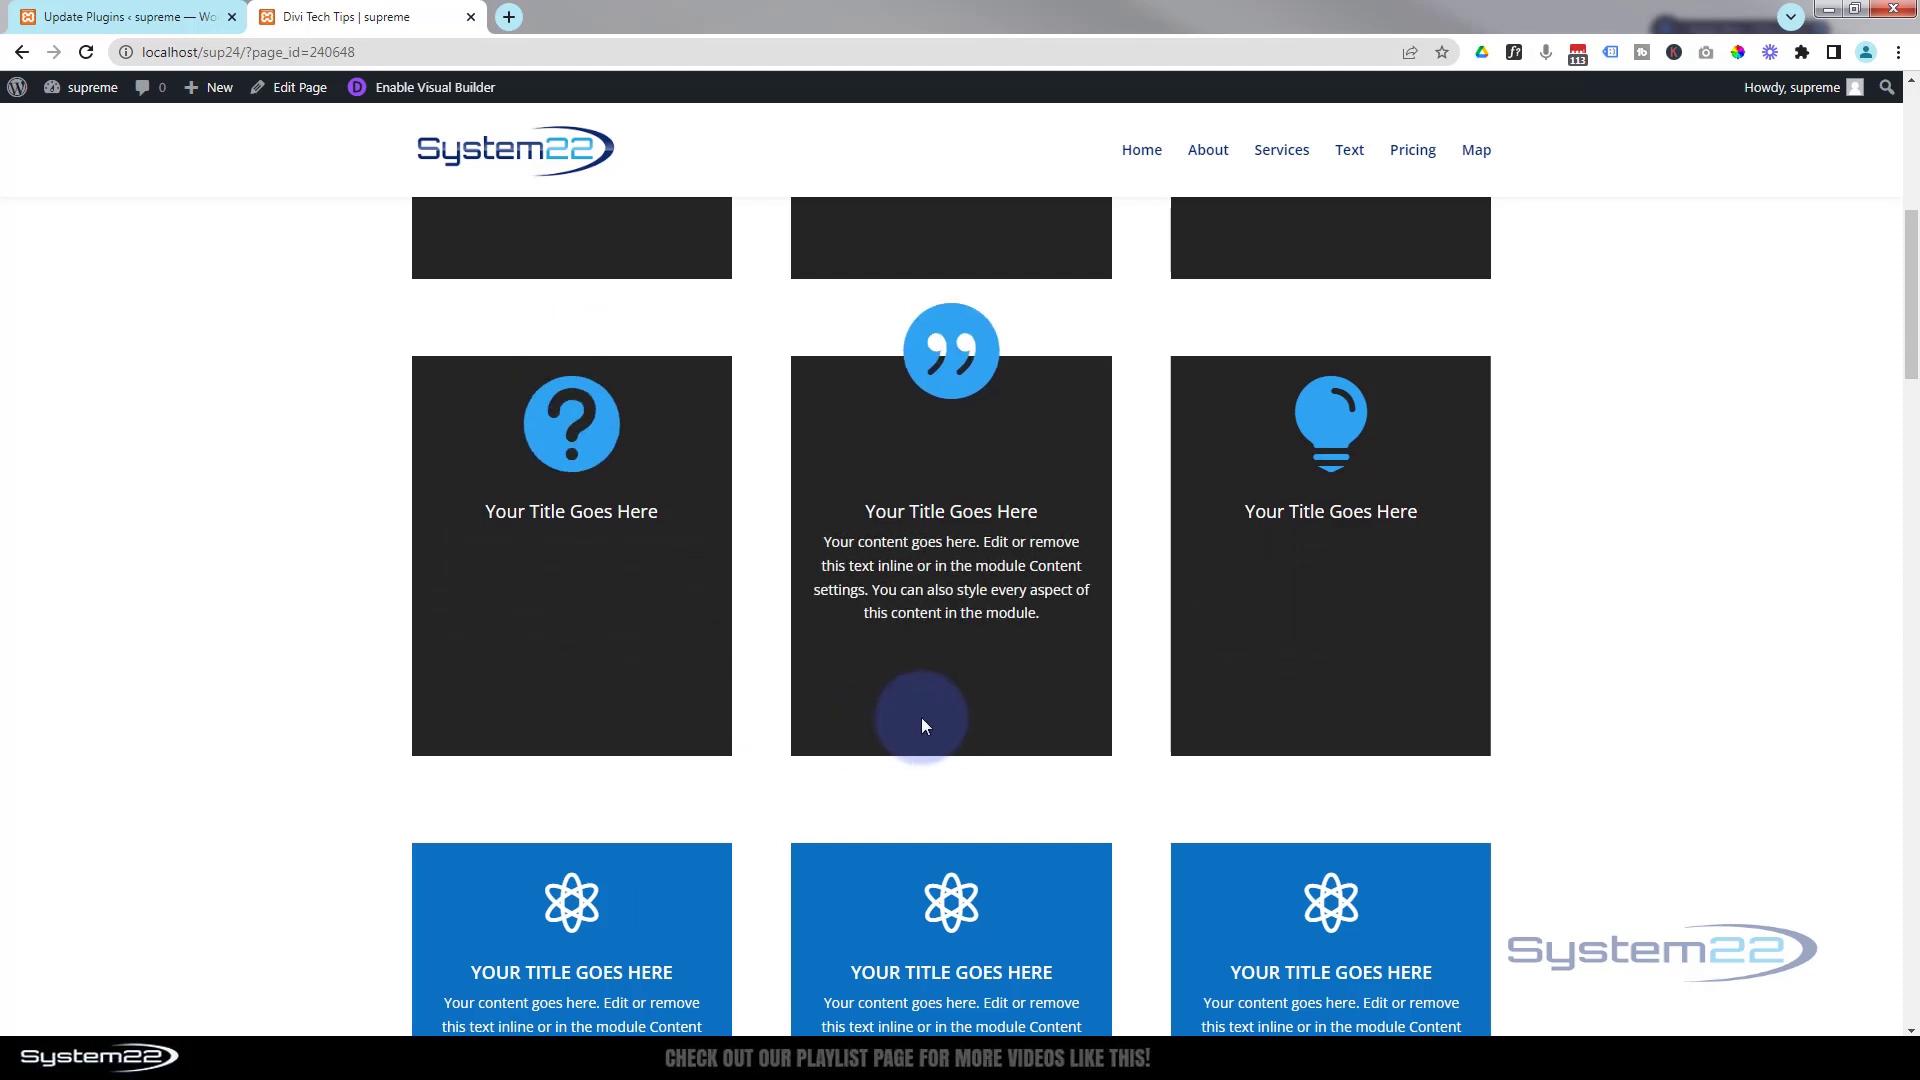
Step: Preview the page in the browser's device emulation as an iPad Air, with the developer tools area shrunk
{"action": "key", "text": "ctrl+shift+i"}
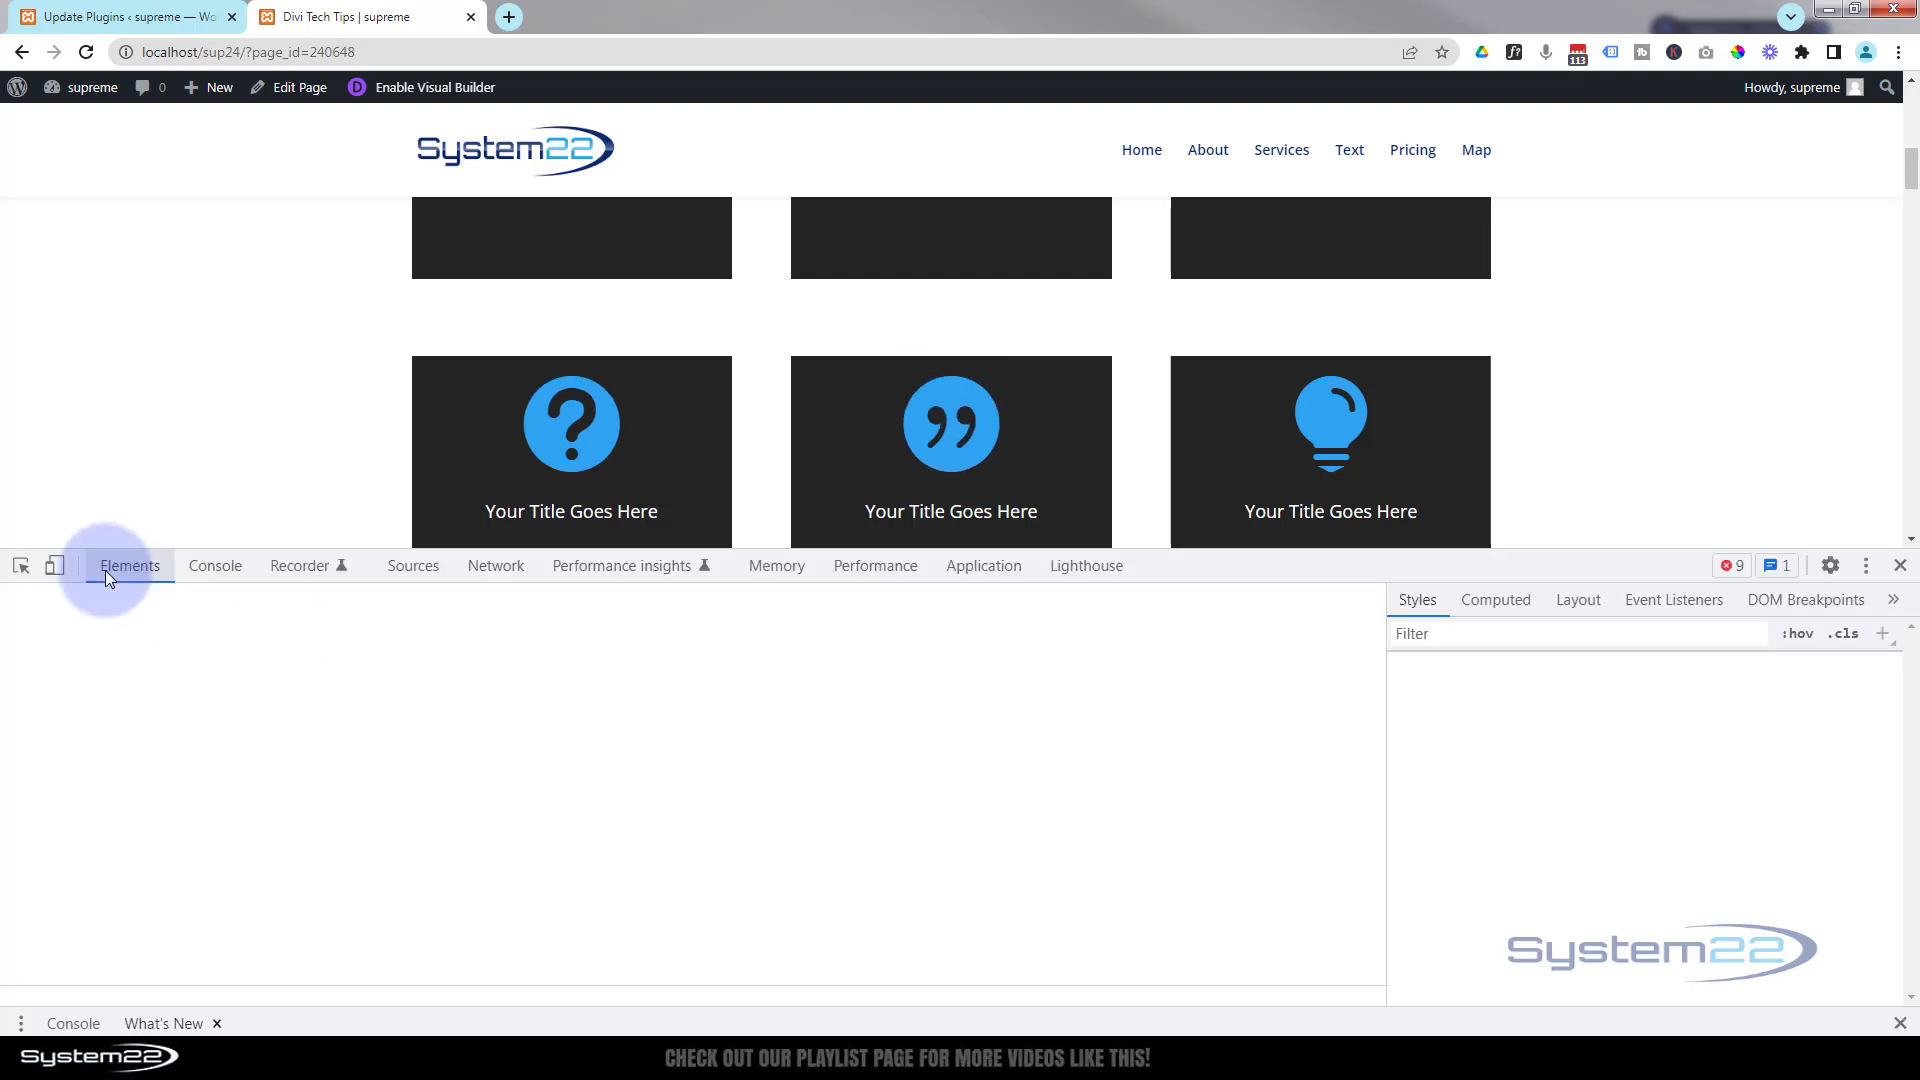
{"action": "left_click", "coordinate": [55, 568]}
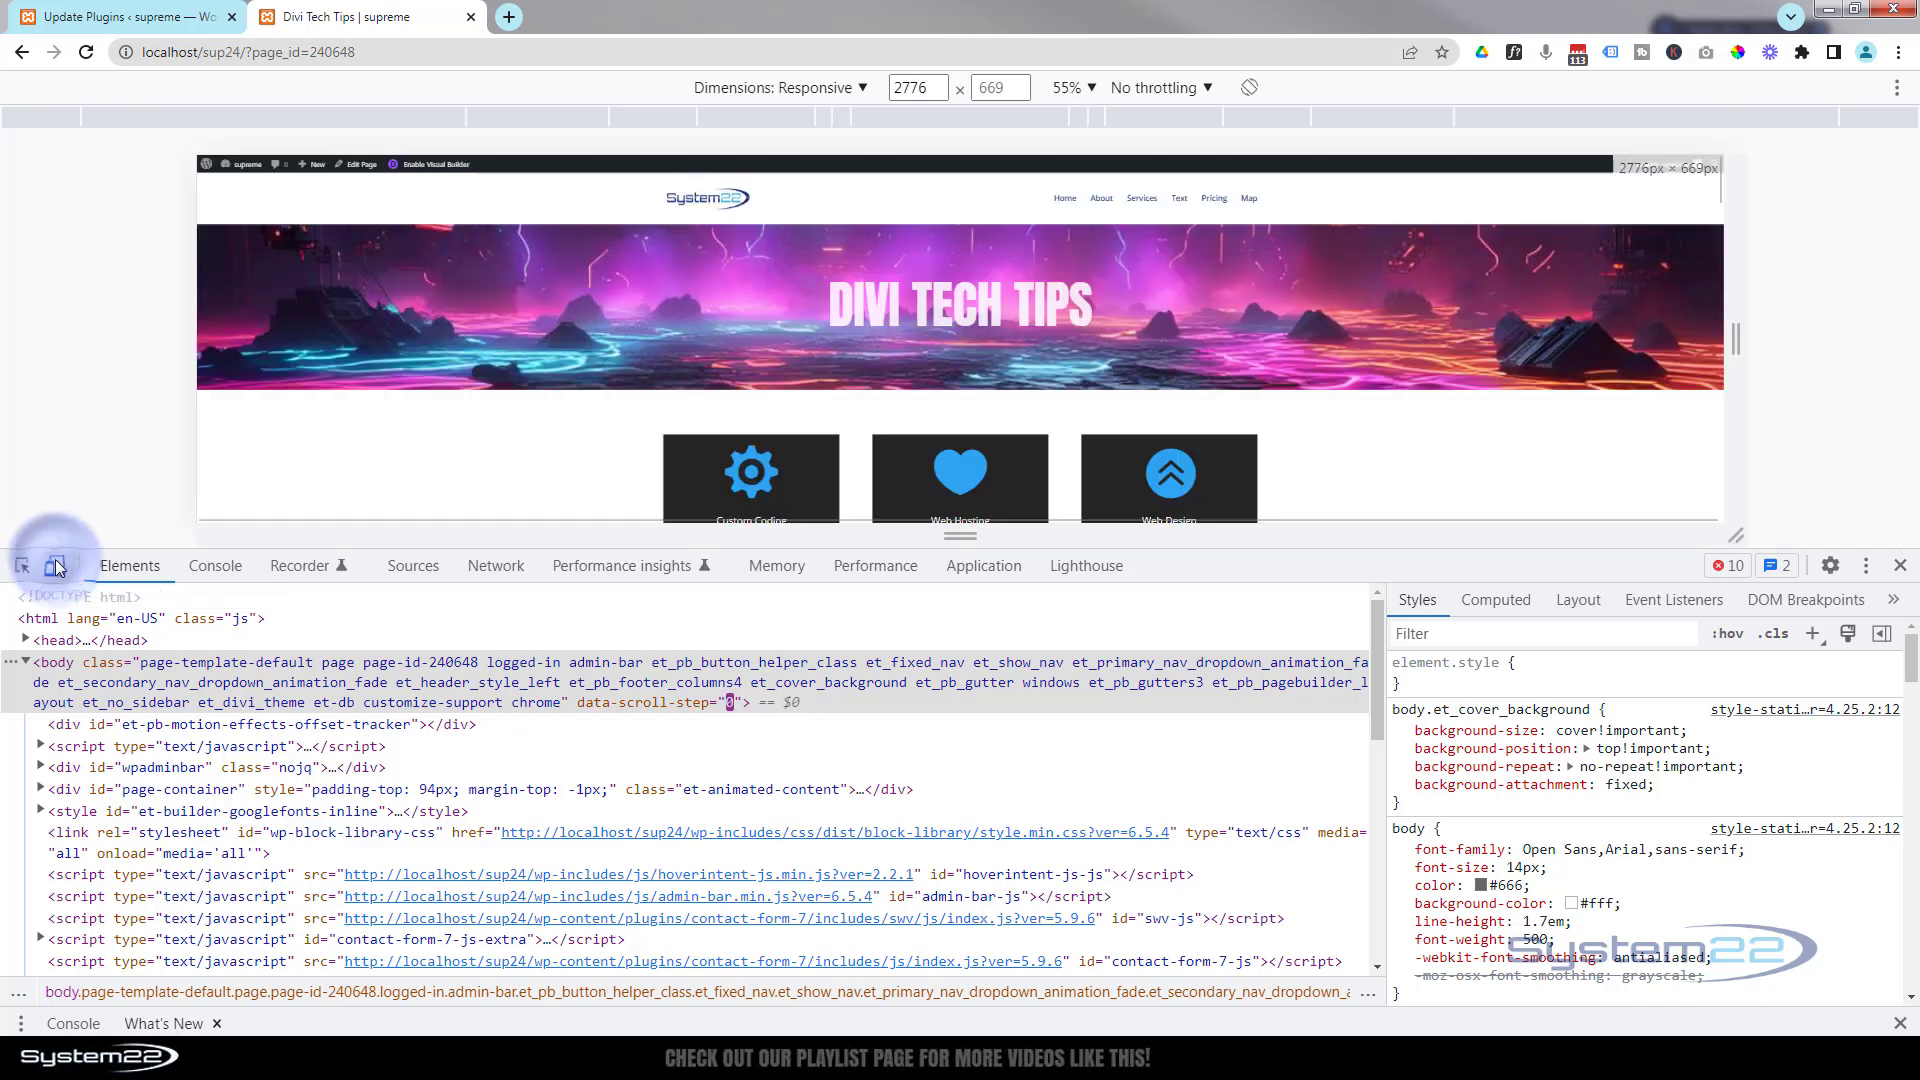
{"action": "left_click_drag", "start_coordinate": [1222, 667], "coordinate": [1270, 1010]}
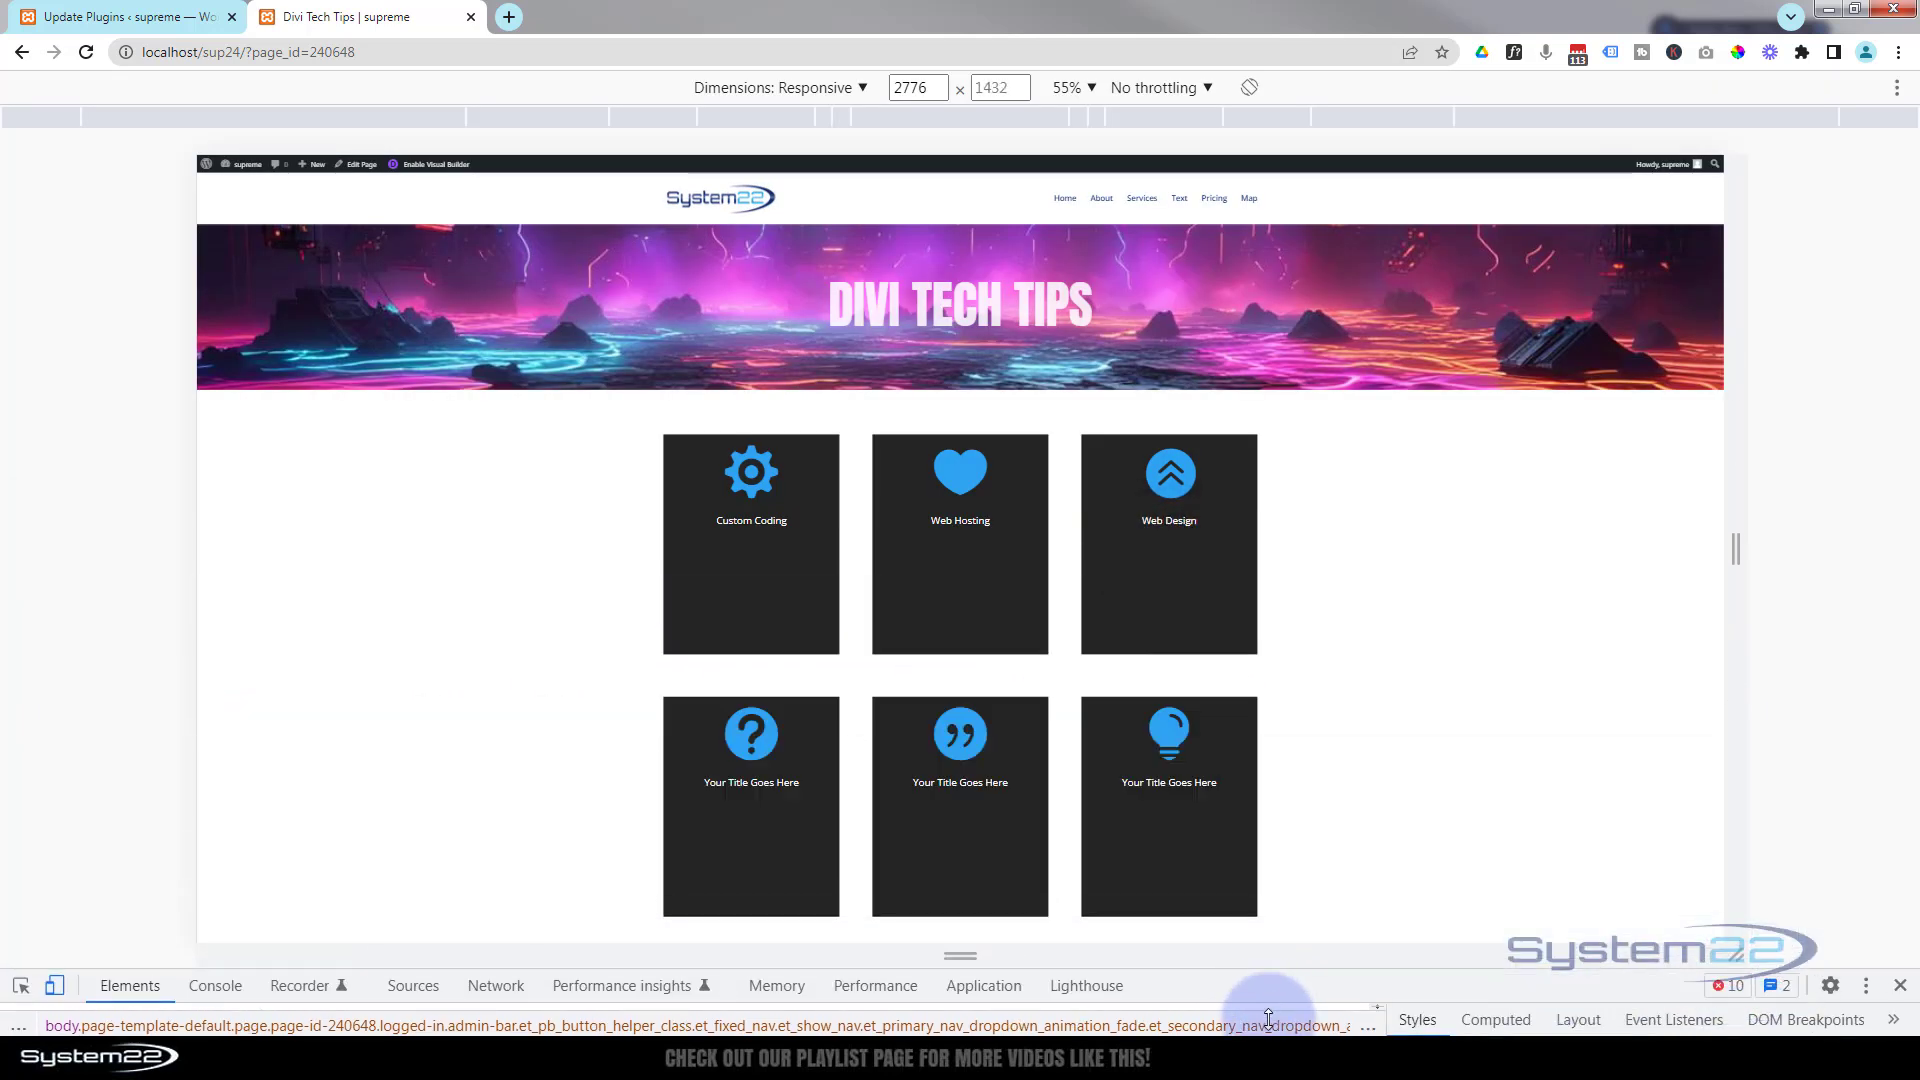
{"action": "left_click", "coordinate": [836, 90]}
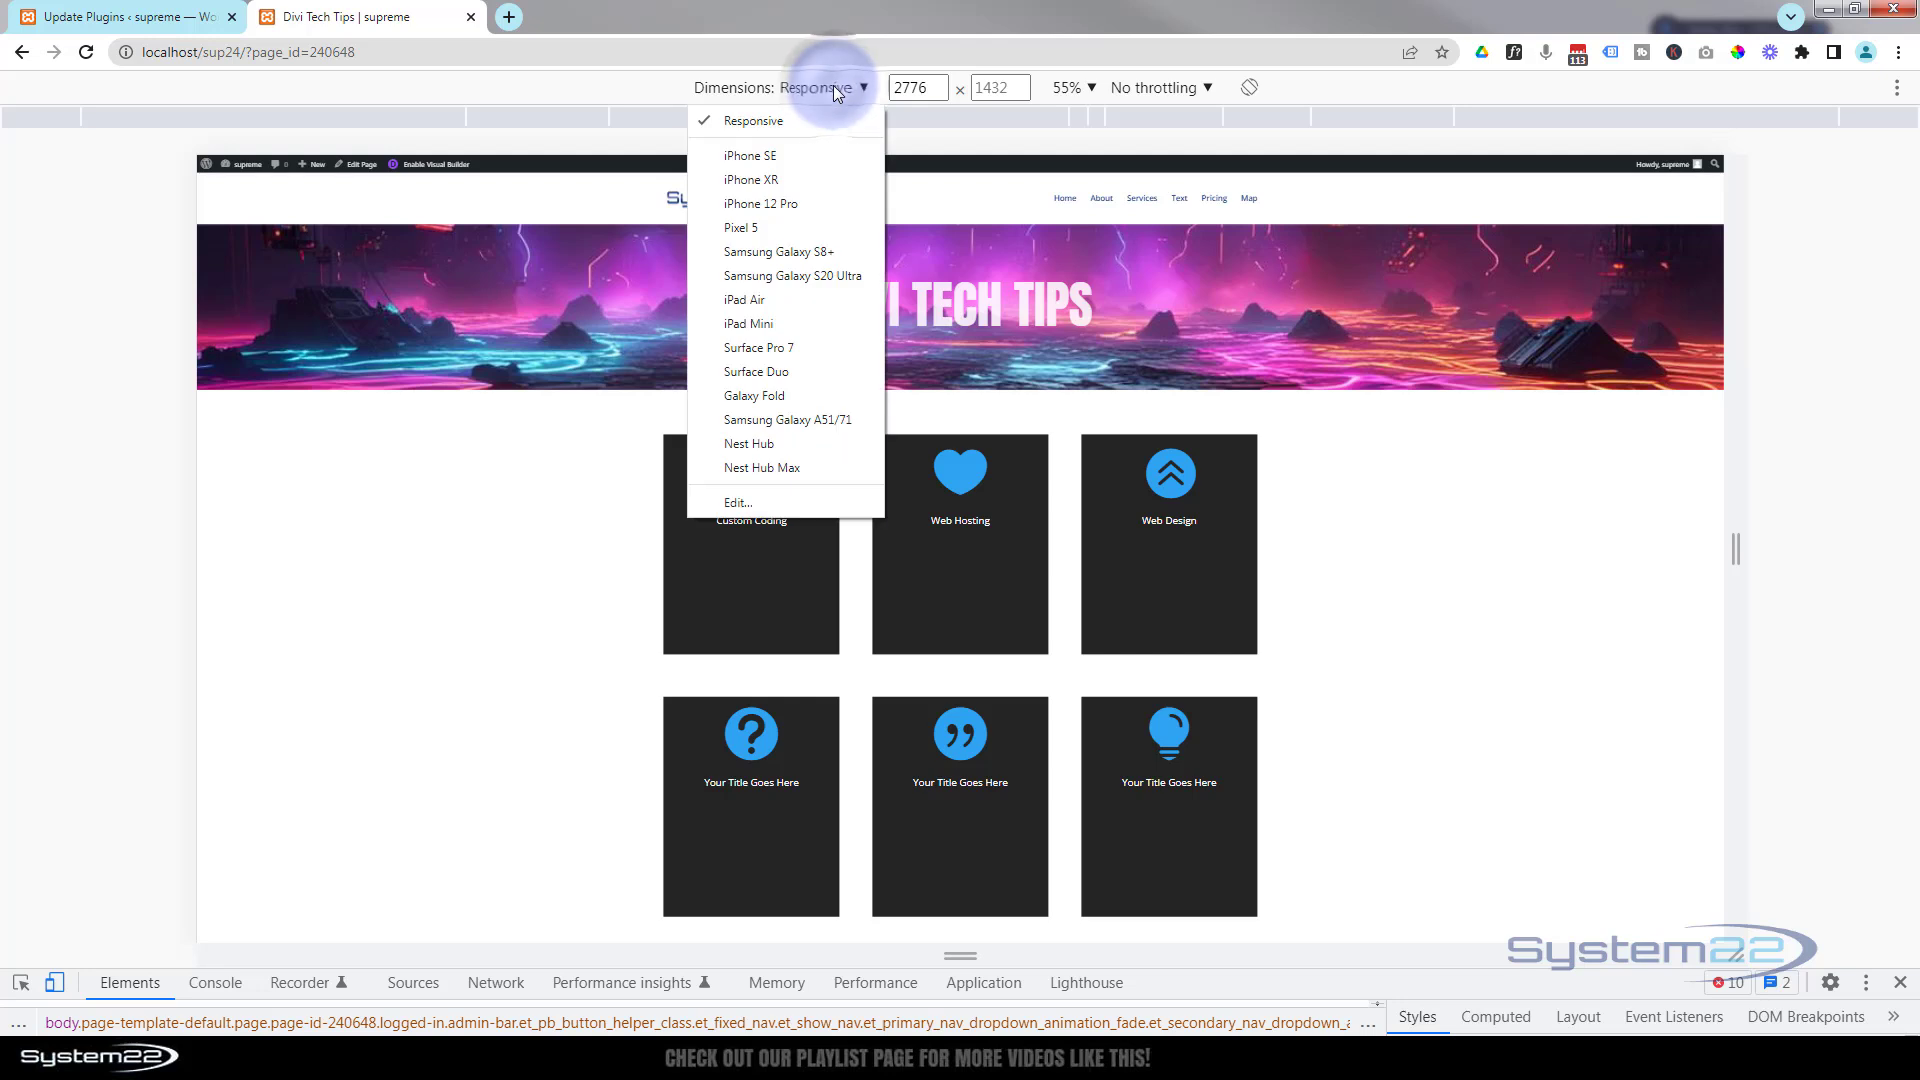
{"action": "left_click", "coordinate": [777, 302]}
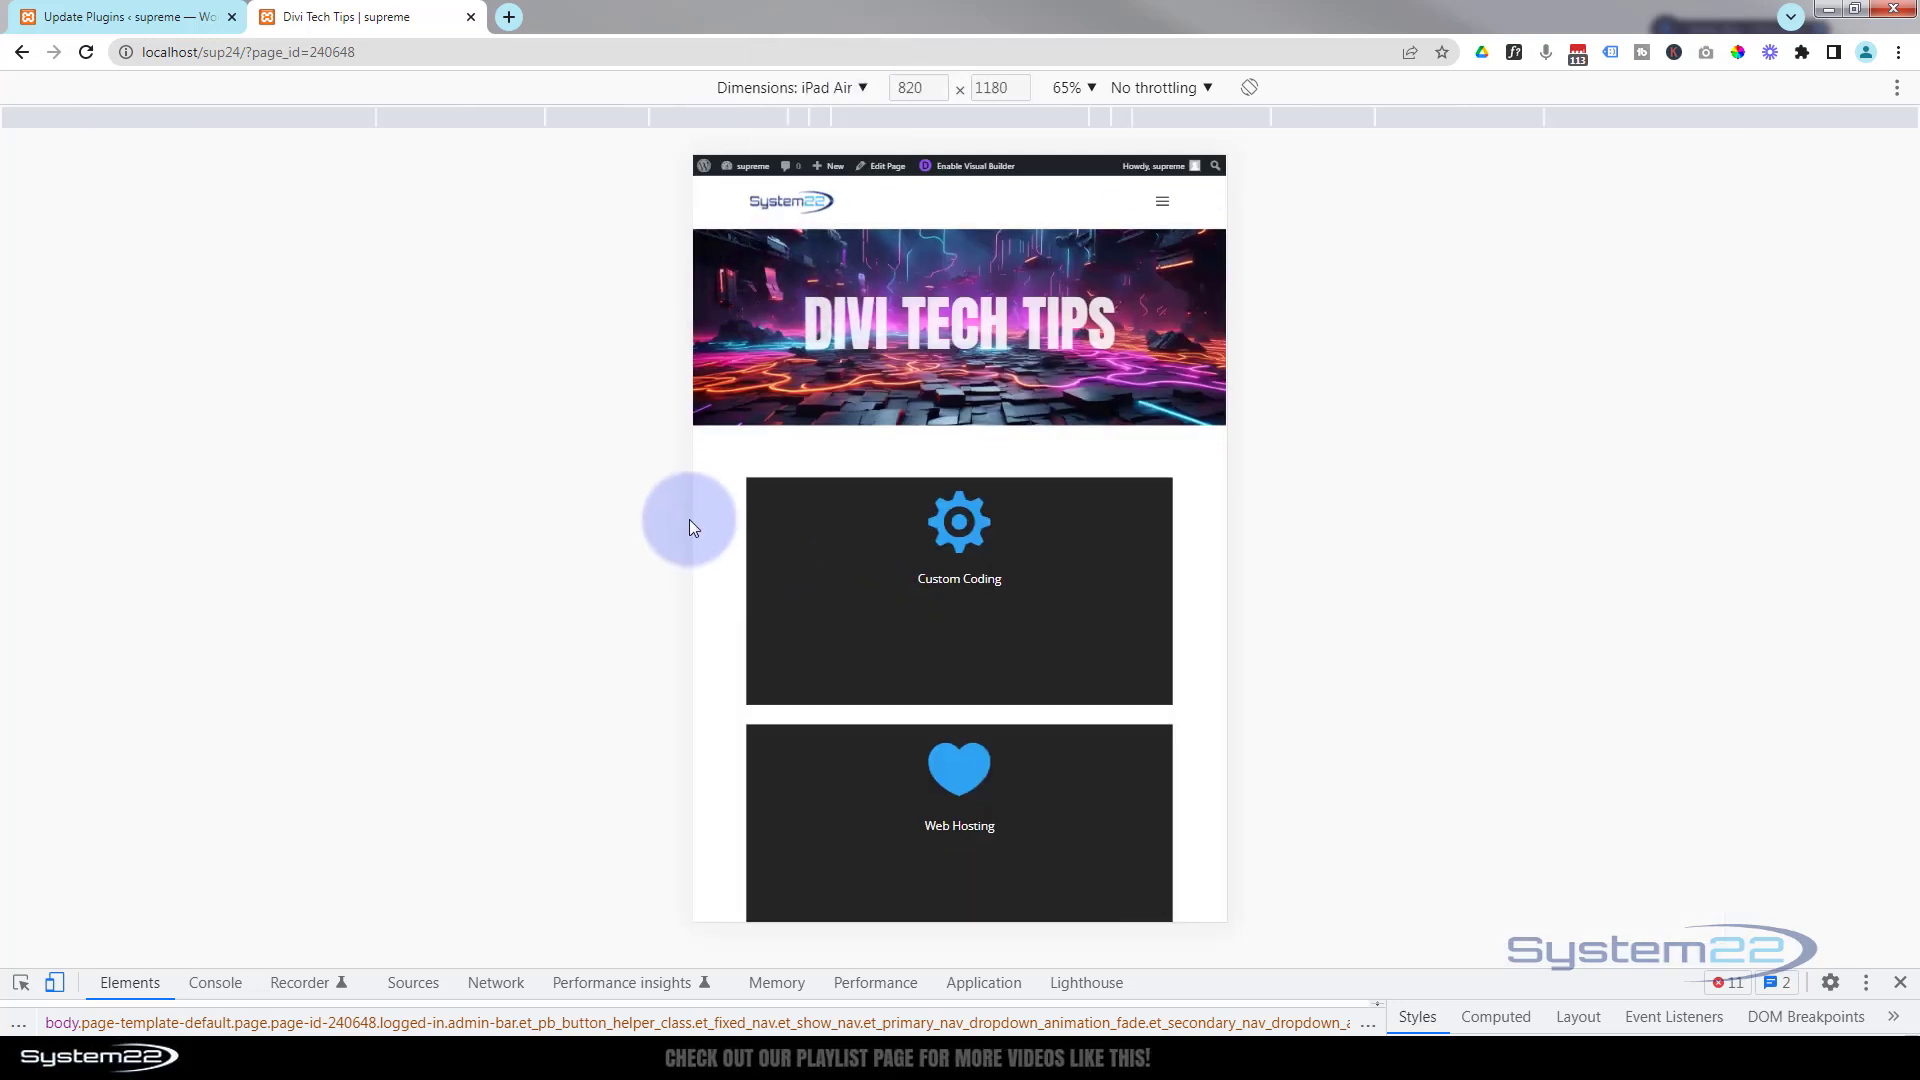
Step: Test the question-mark blurb's icon and text animation in the iPad Air preview by tapping on, off and on it again
{"action": "scroll", "coordinate": [768, 505], "scroll_direction": "down", "scroll_amount": 6}
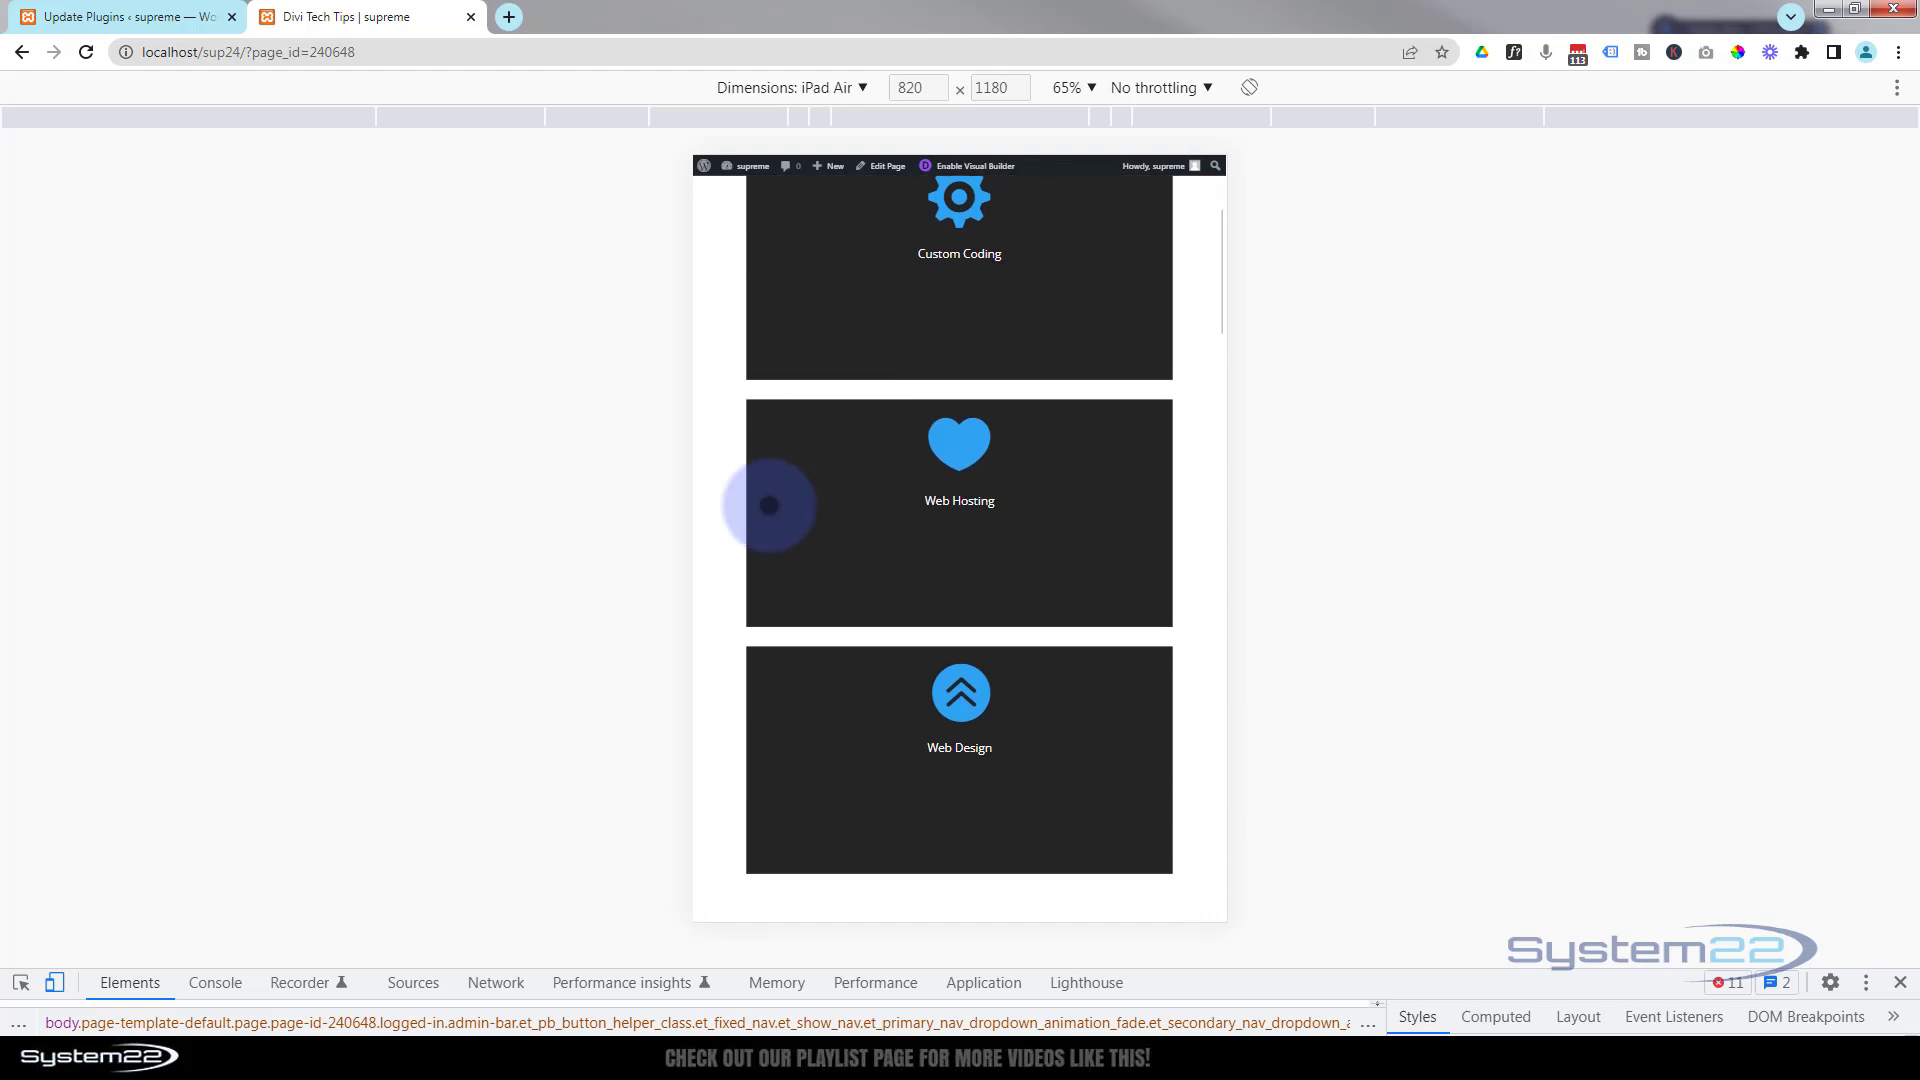
{"action": "scroll", "coordinate": [768, 505], "scroll_direction": "down", "scroll_amount": 6}
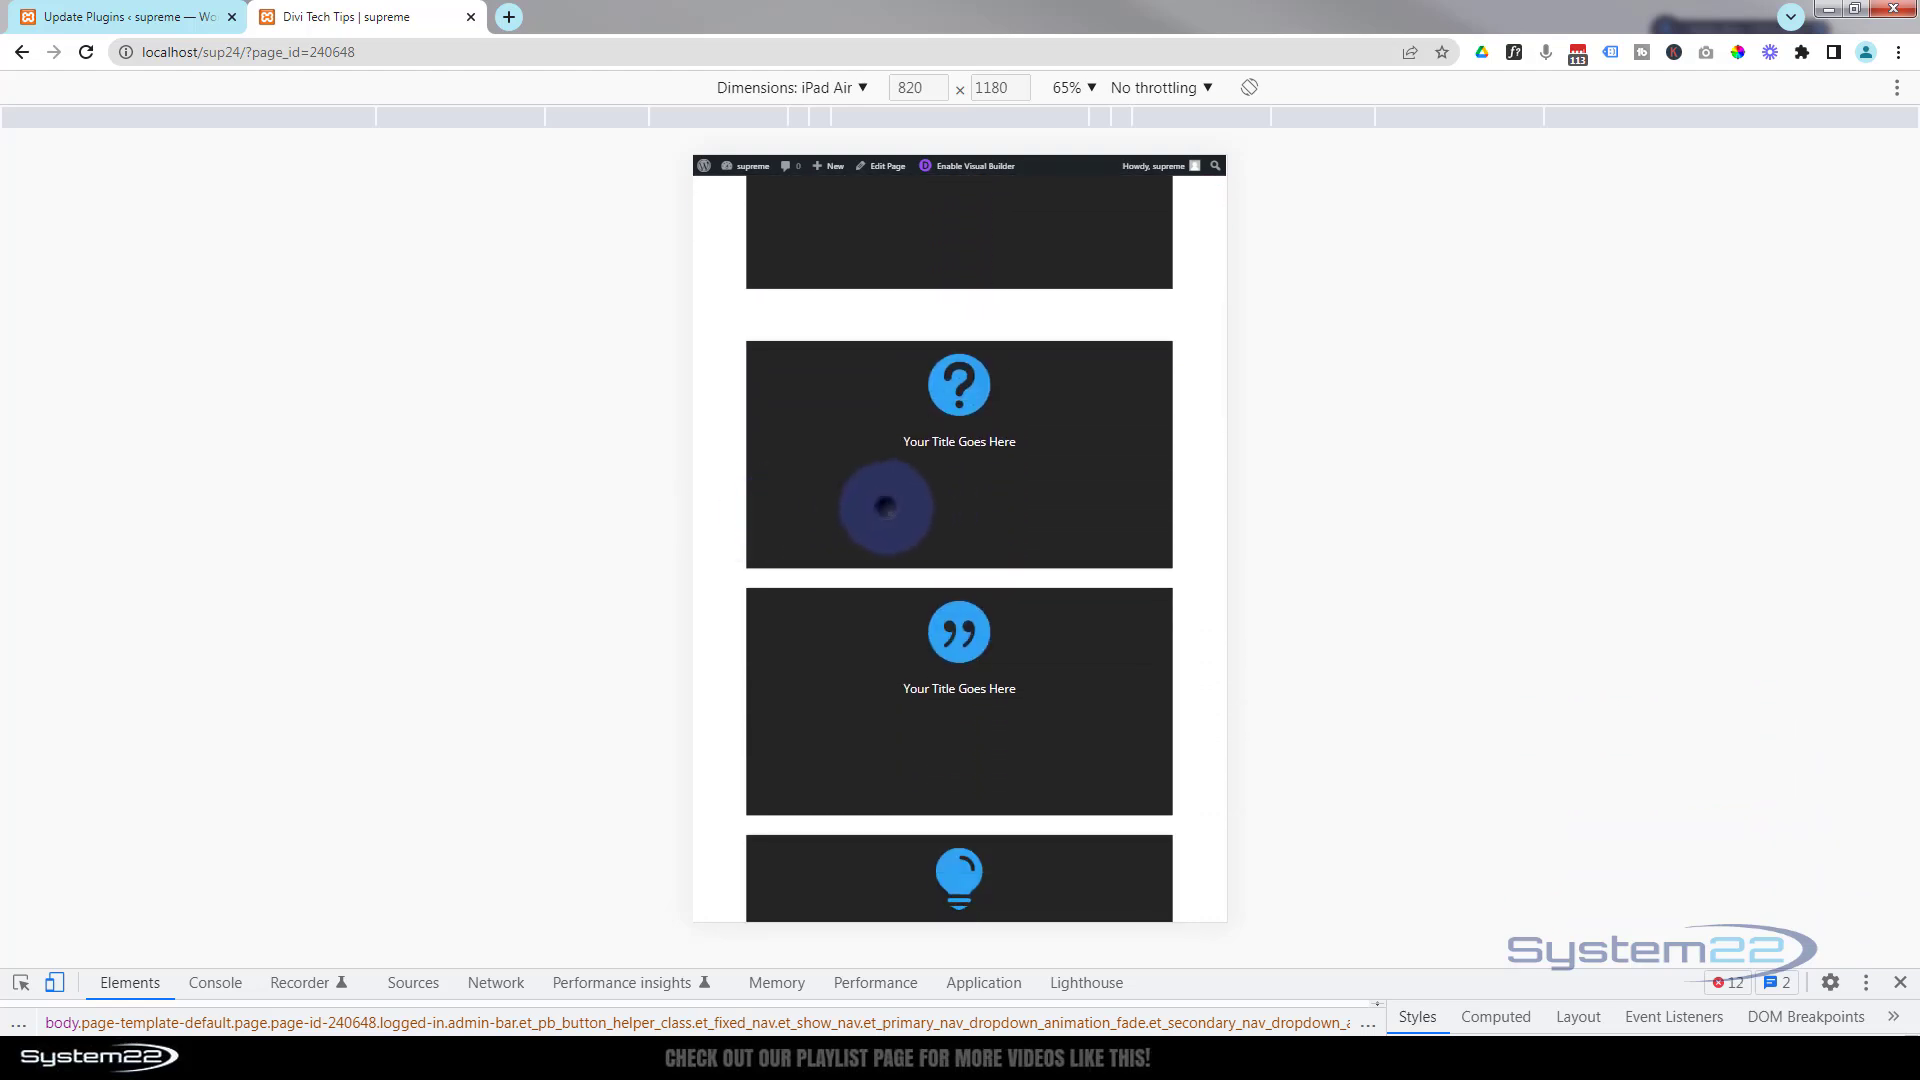
{"action": "left_click", "coordinate": [886, 507]}
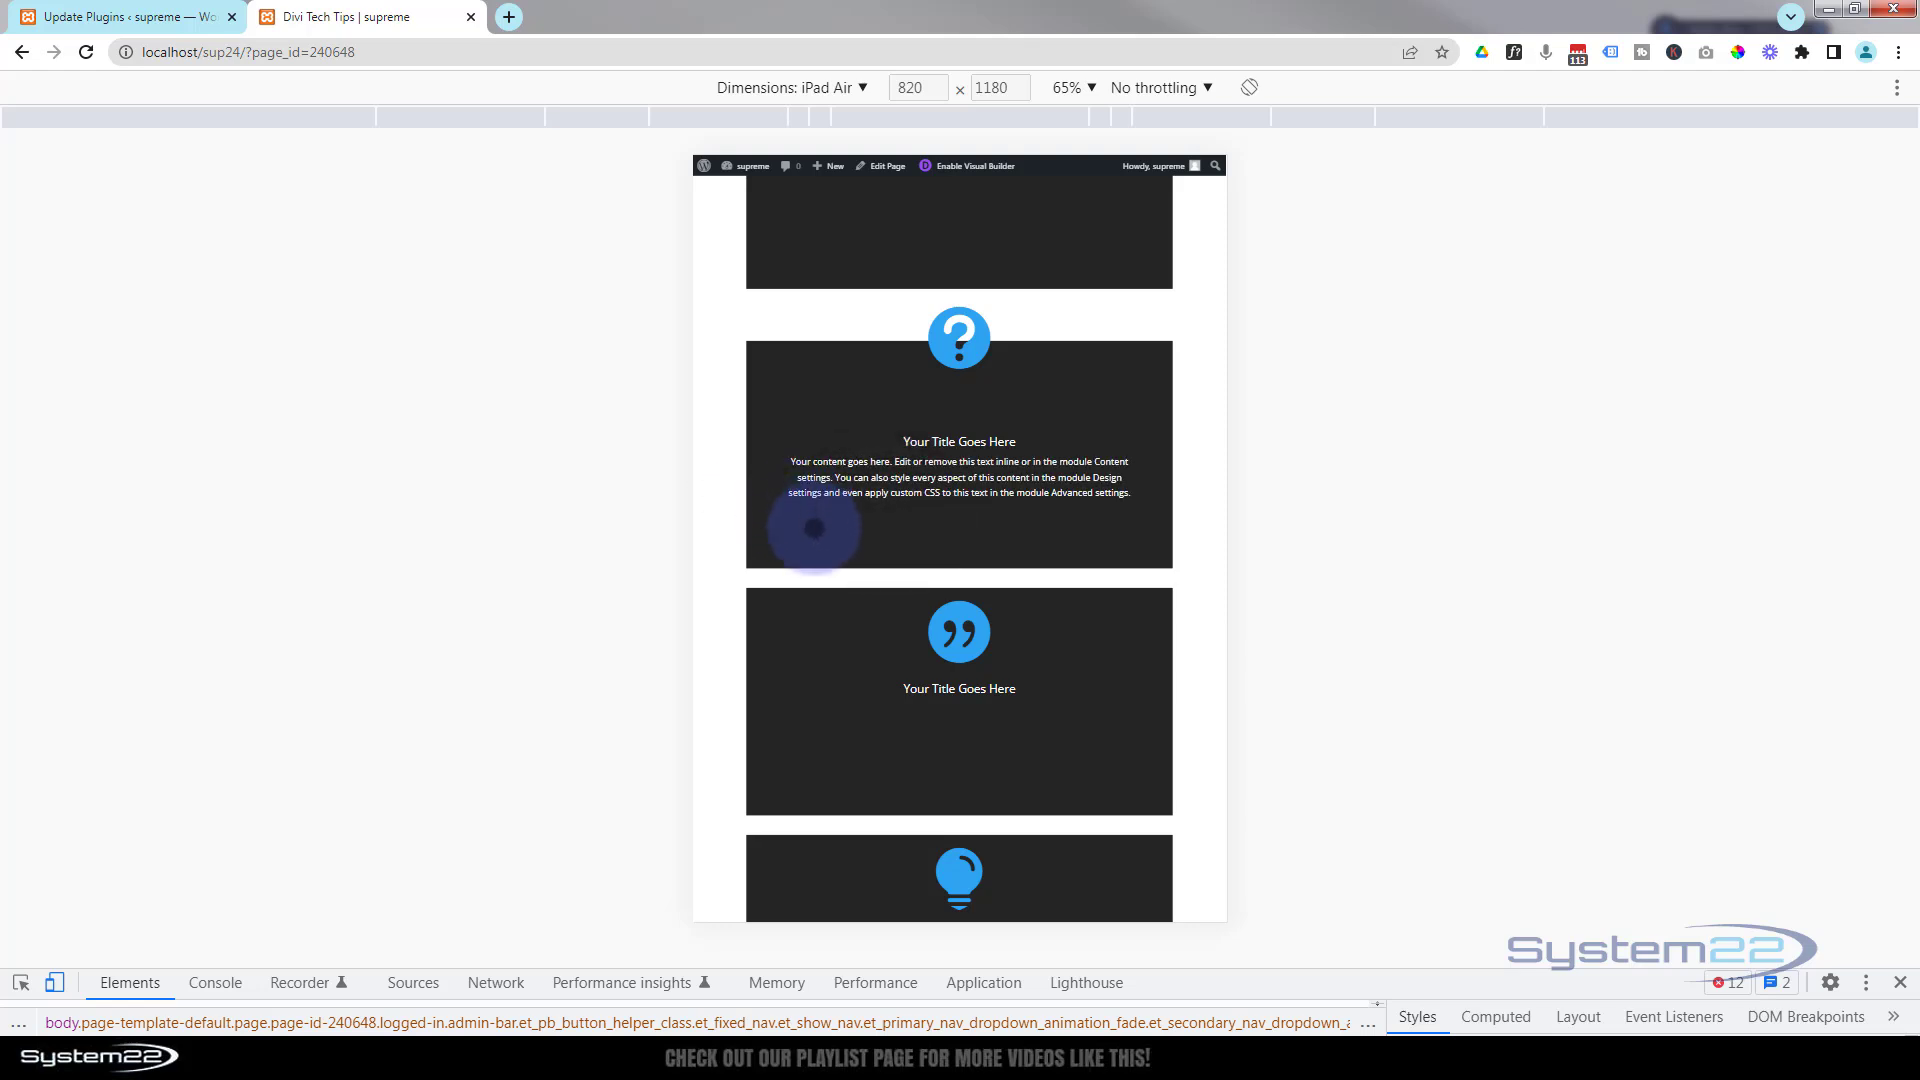
{"action": "left_click", "coordinate": [720, 372]}
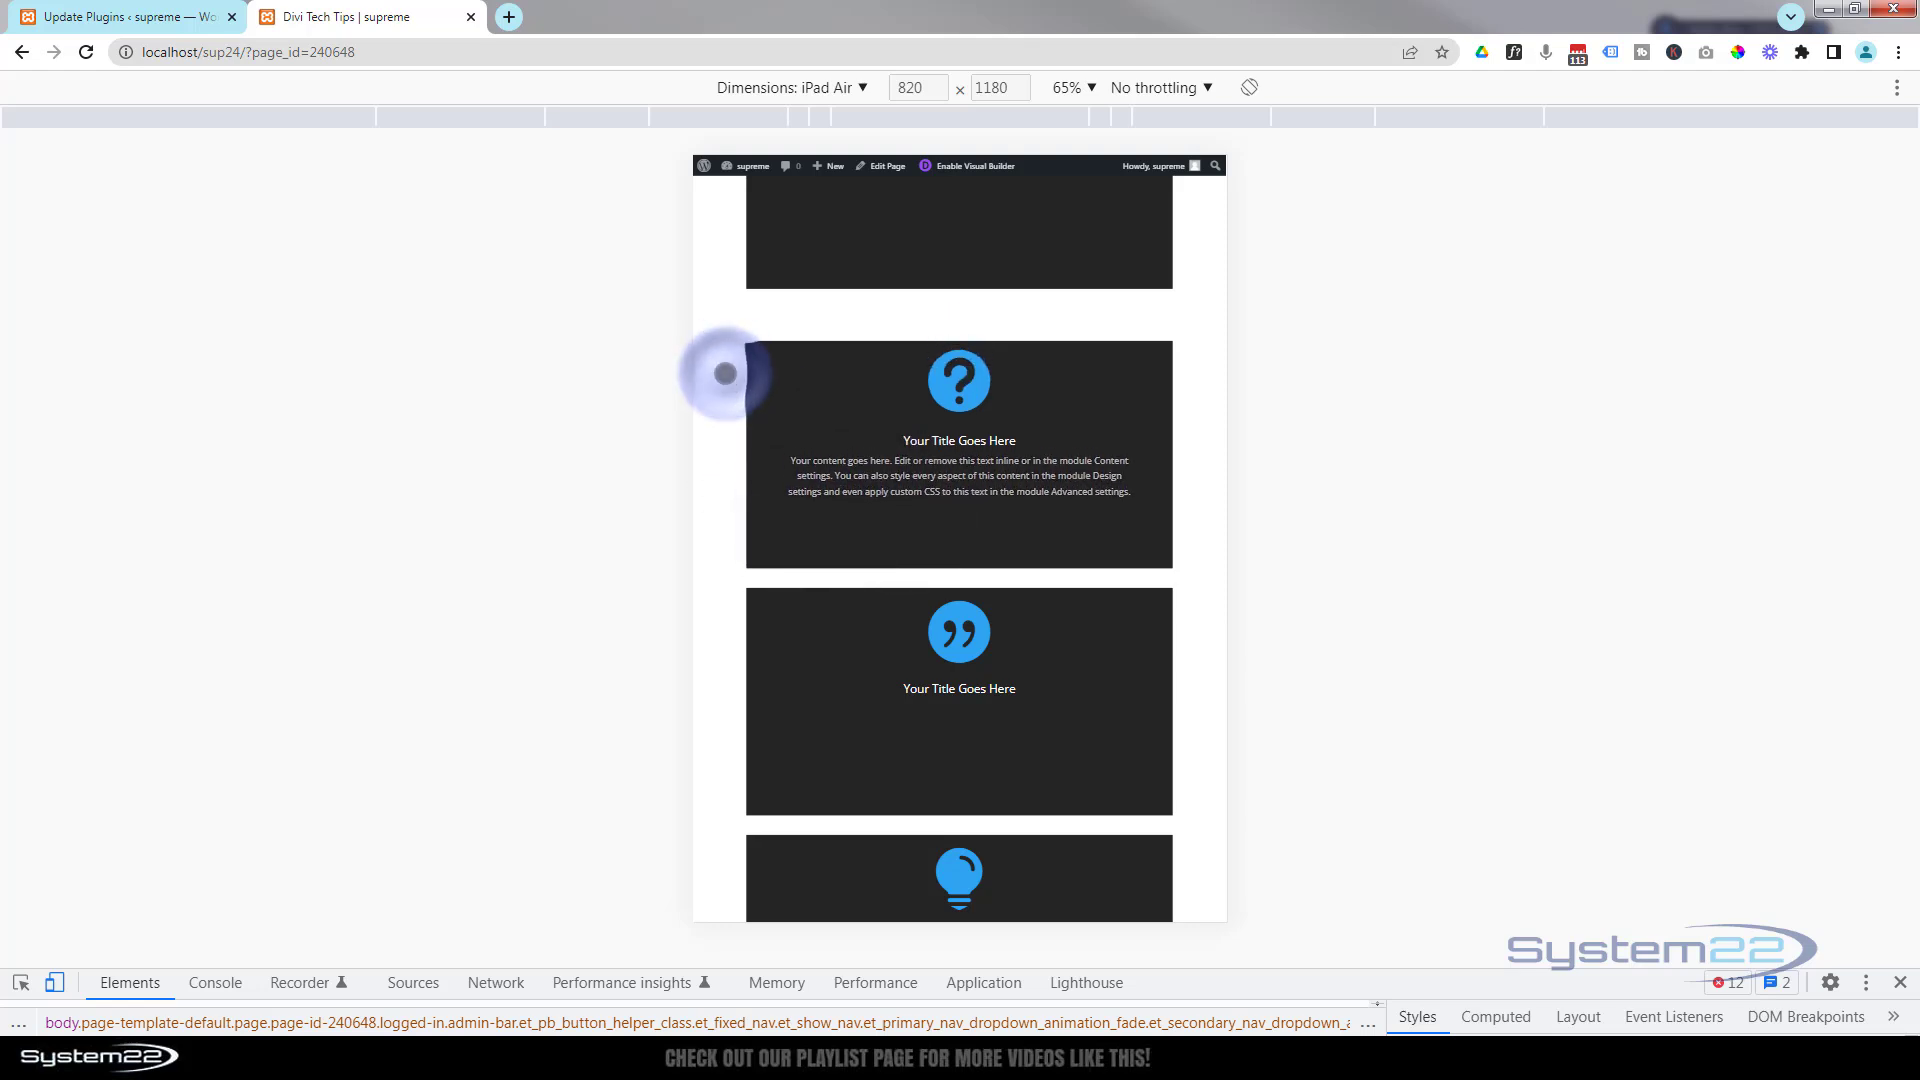
{"action": "left_click", "coordinate": [879, 519]}
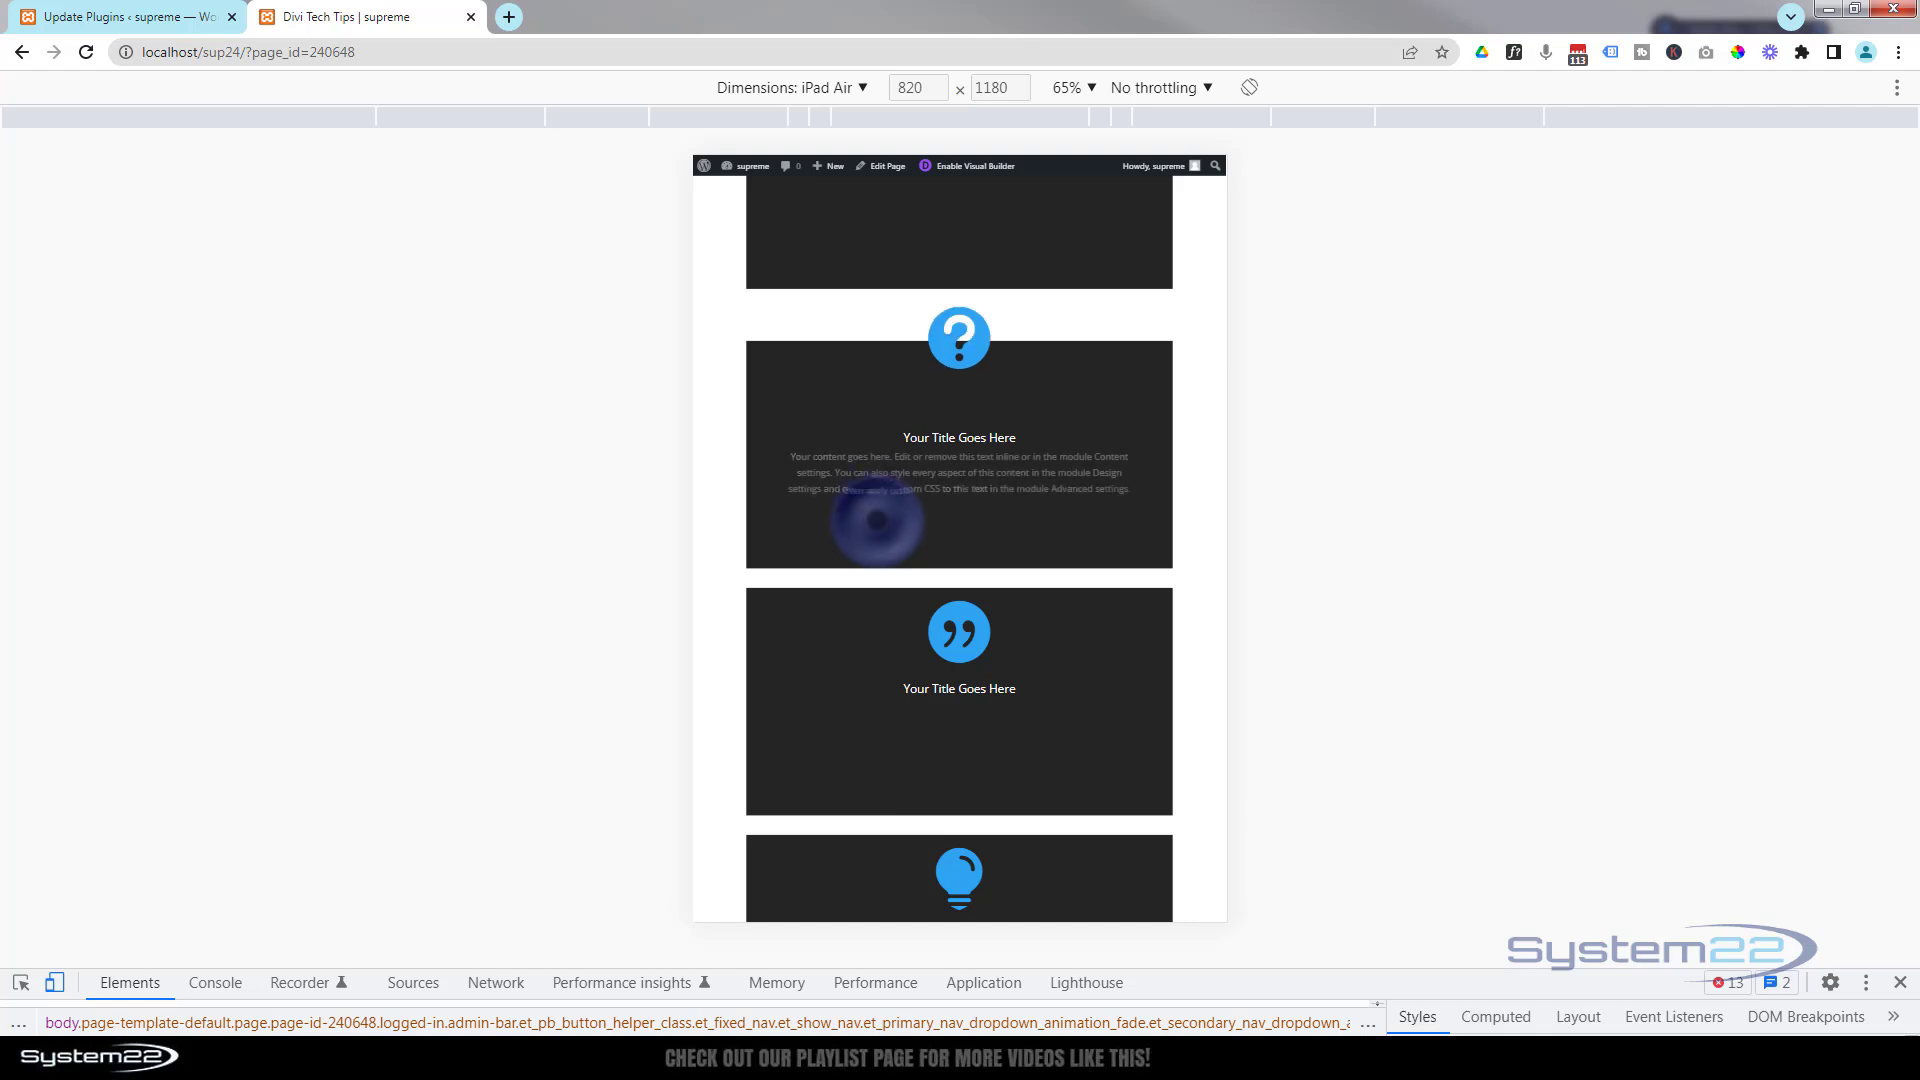
Step: Test the tap animation of the quotation-mark and light-bulb blurbs in the iPad Air preview
{"action": "left_click", "coordinate": [729, 442]}
{"action": "scroll", "coordinate": [729, 507], "scroll_direction": "down", "scroll_amount": 3}
{"action": "scroll", "coordinate": [729, 507], "scroll_direction": "down", "scroll_amount": 2}
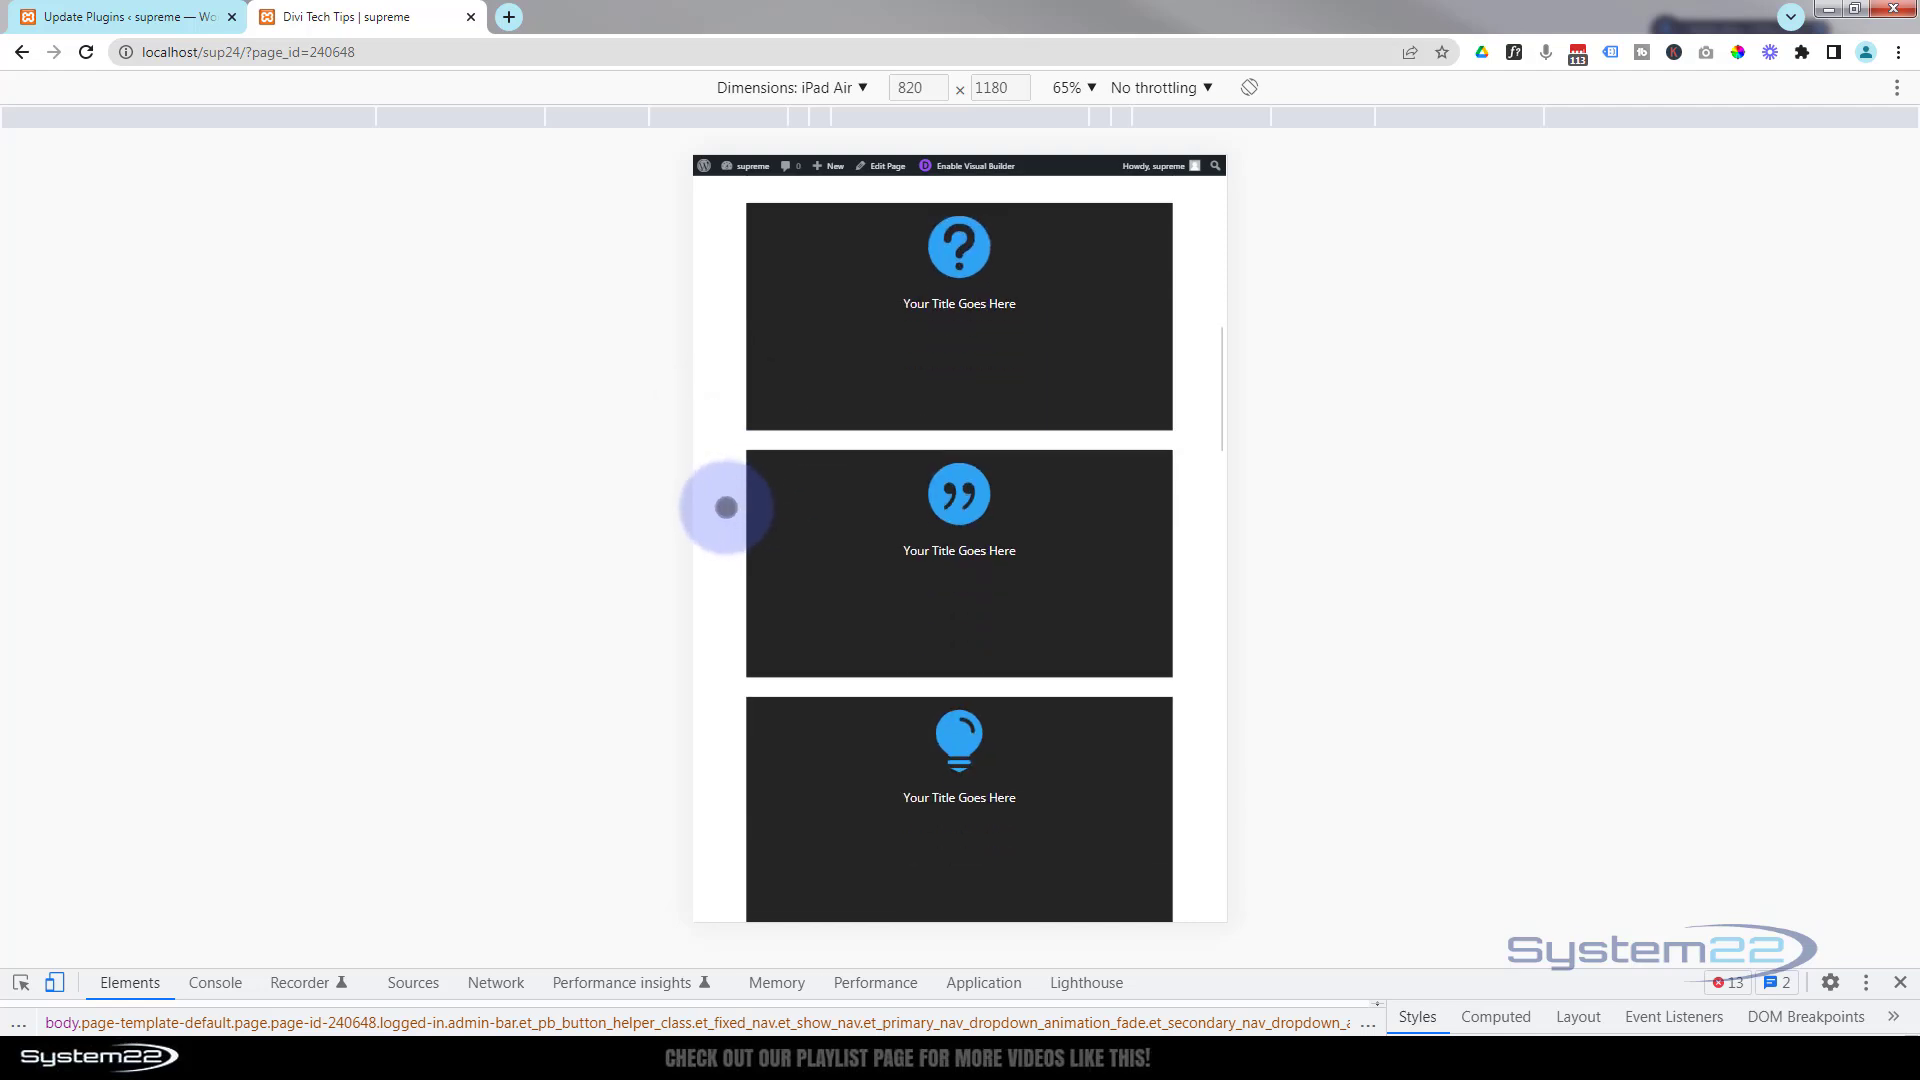
{"action": "left_click", "coordinate": [890, 520]}
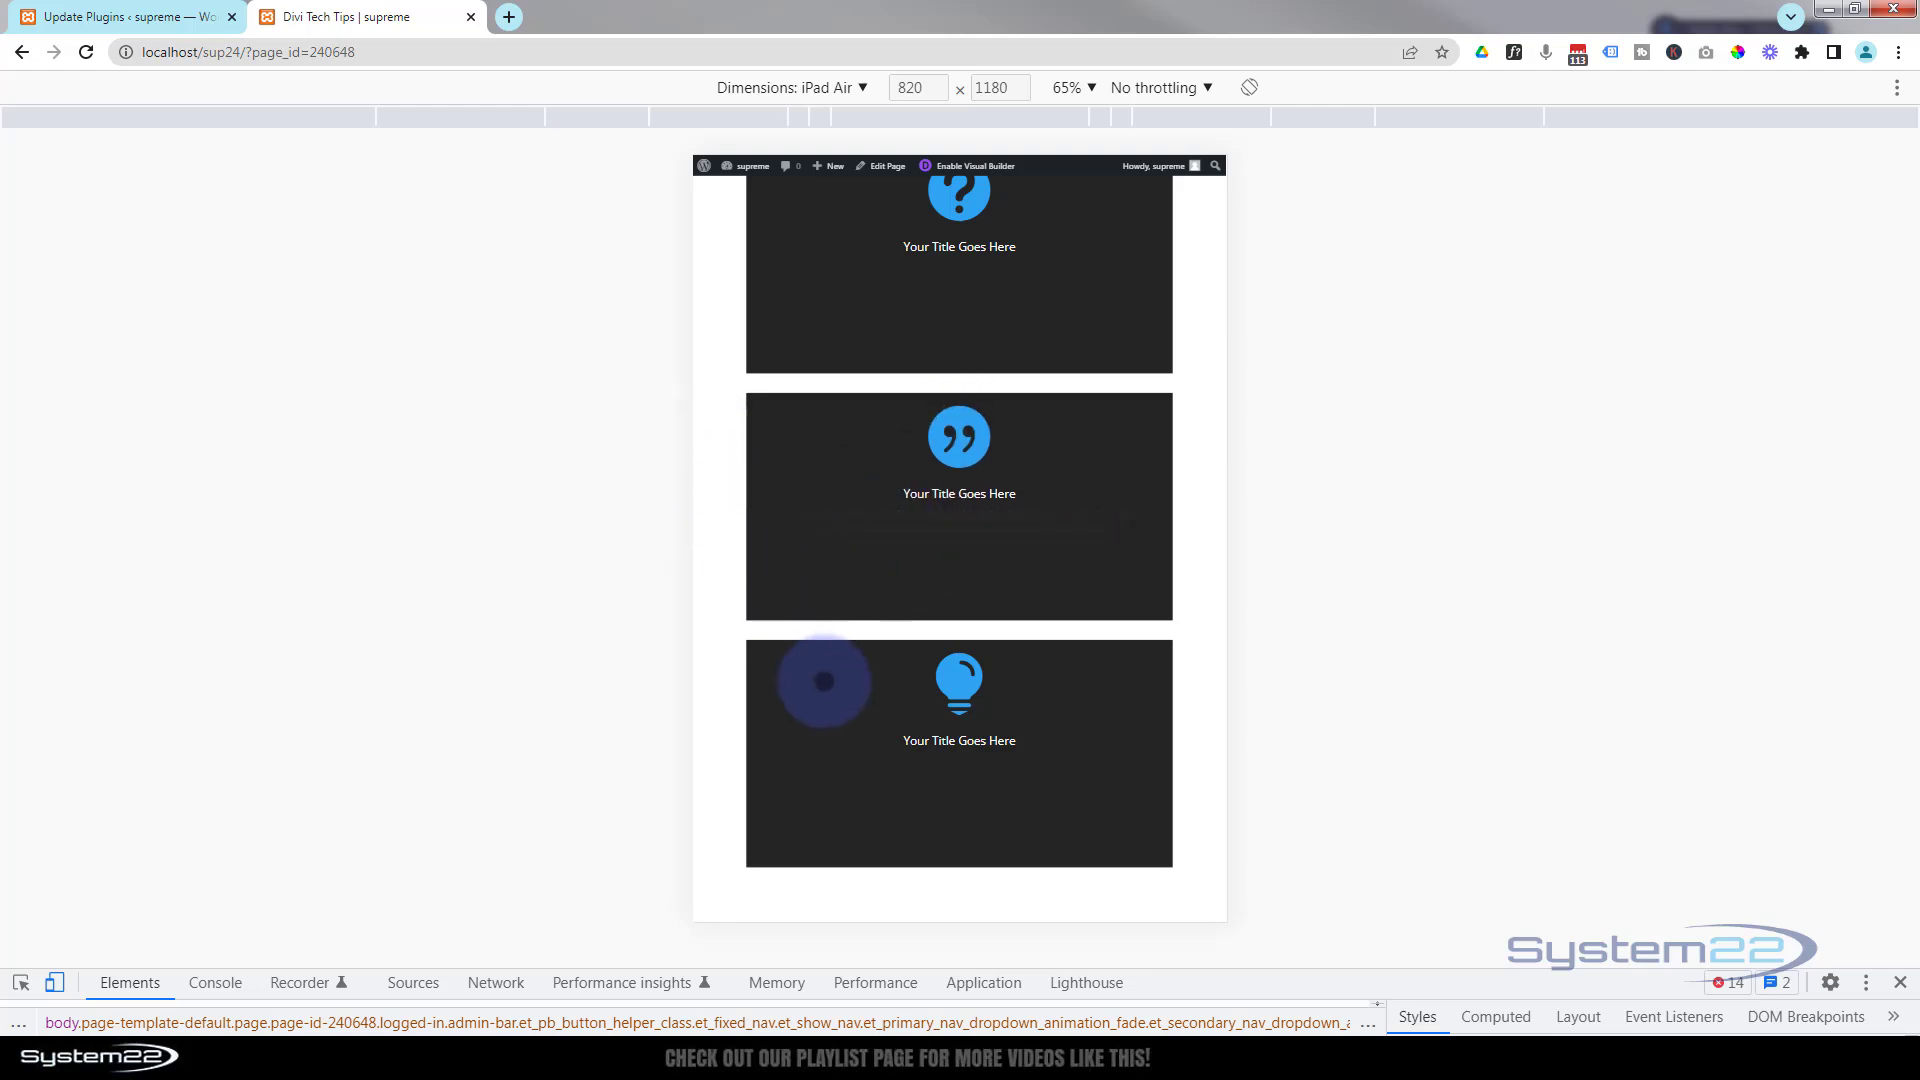
{"action": "left_click", "coordinate": [836, 724]}
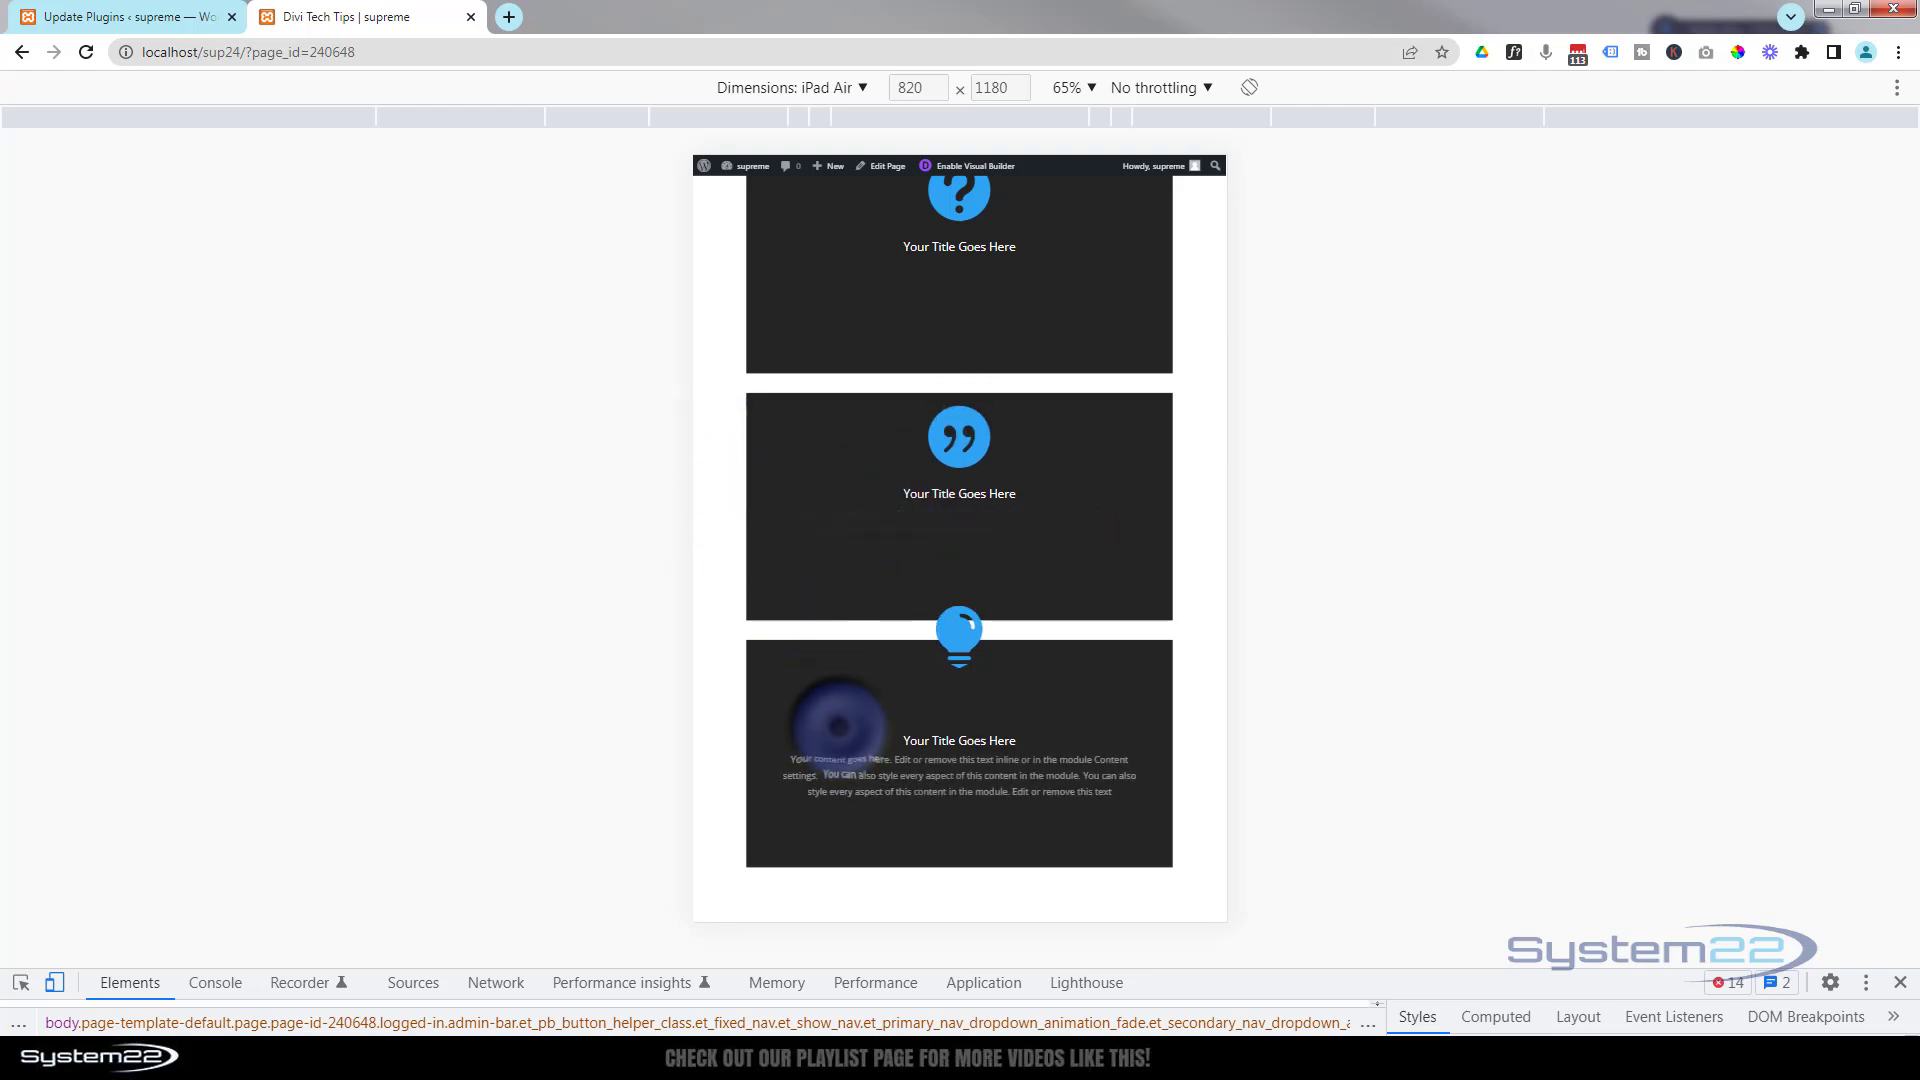
Step: Switch the device preview to iPhone 12 Pro and test the question-mark and quotation-mark blurbs by tapping them
{"action": "left_click", "coordinate": [826, 88]}
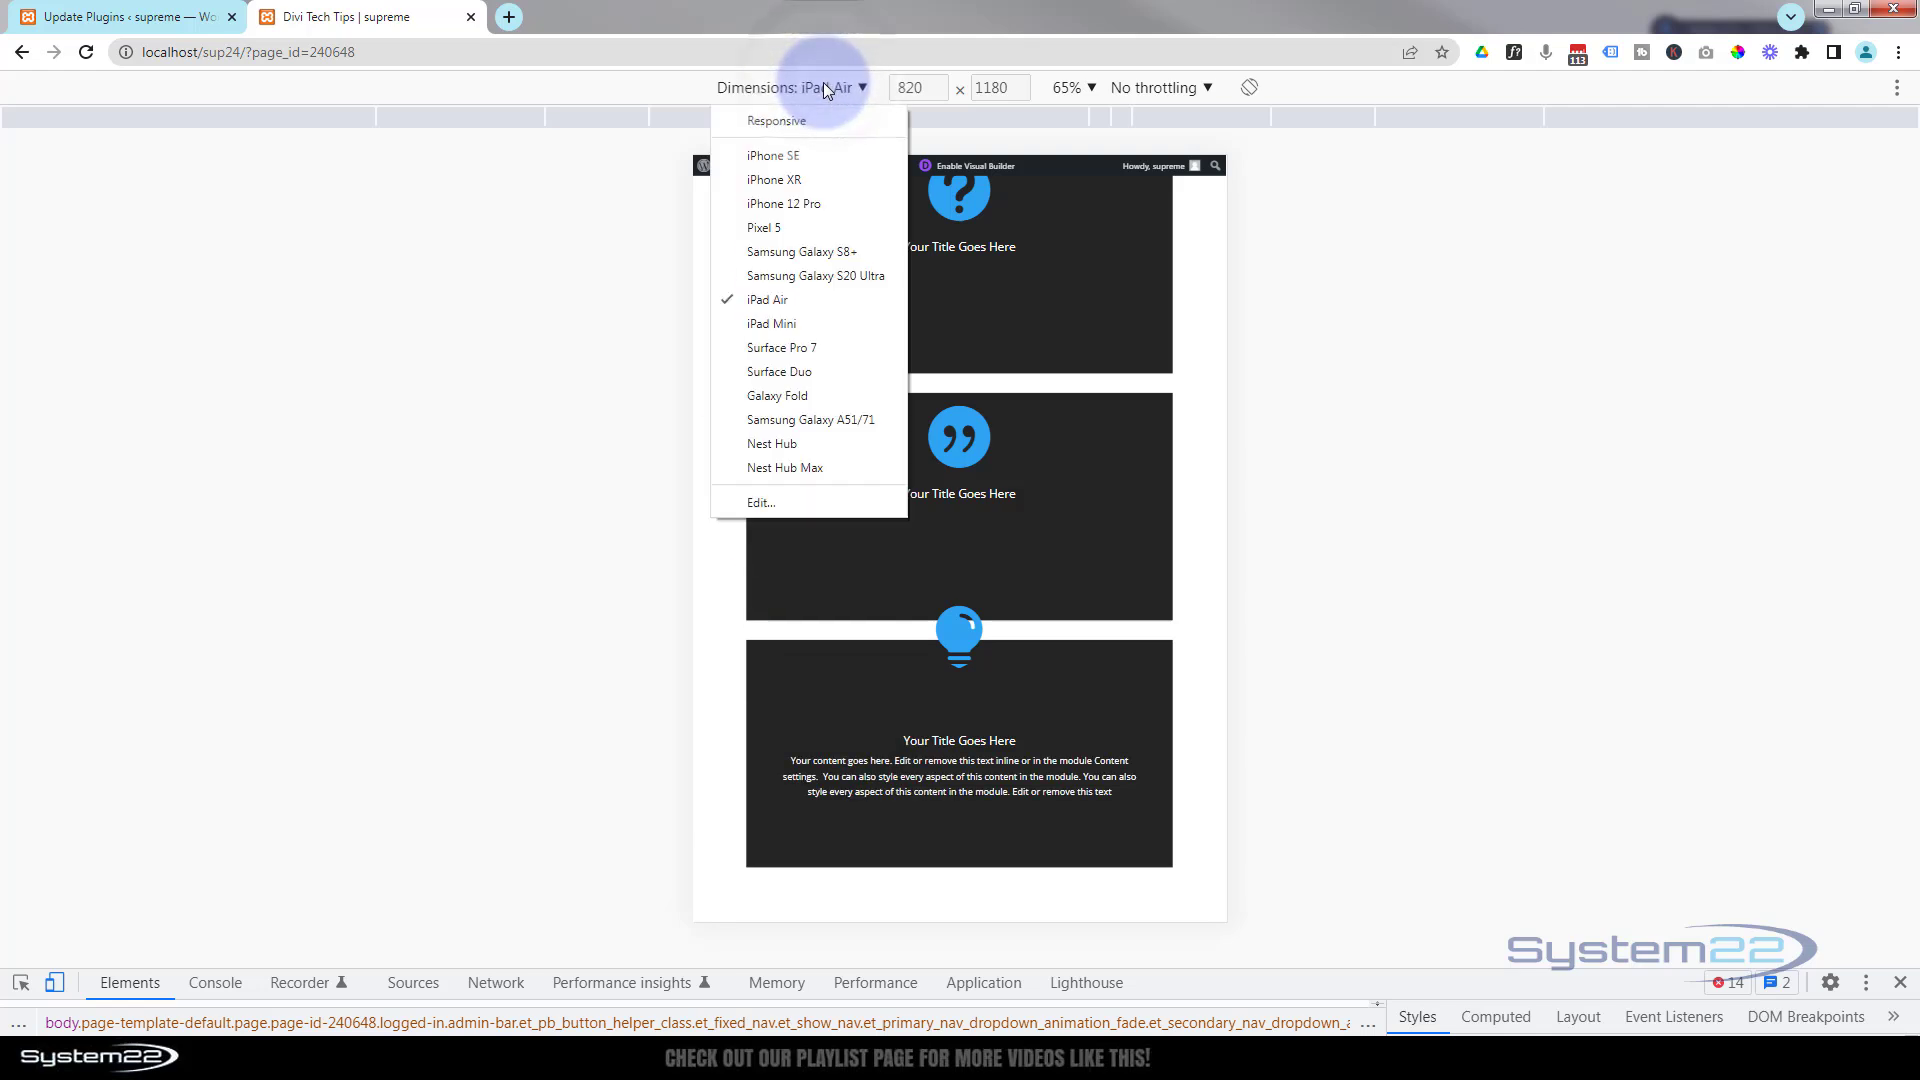
{"action": "left_click", "coordinate": [773, 205]}
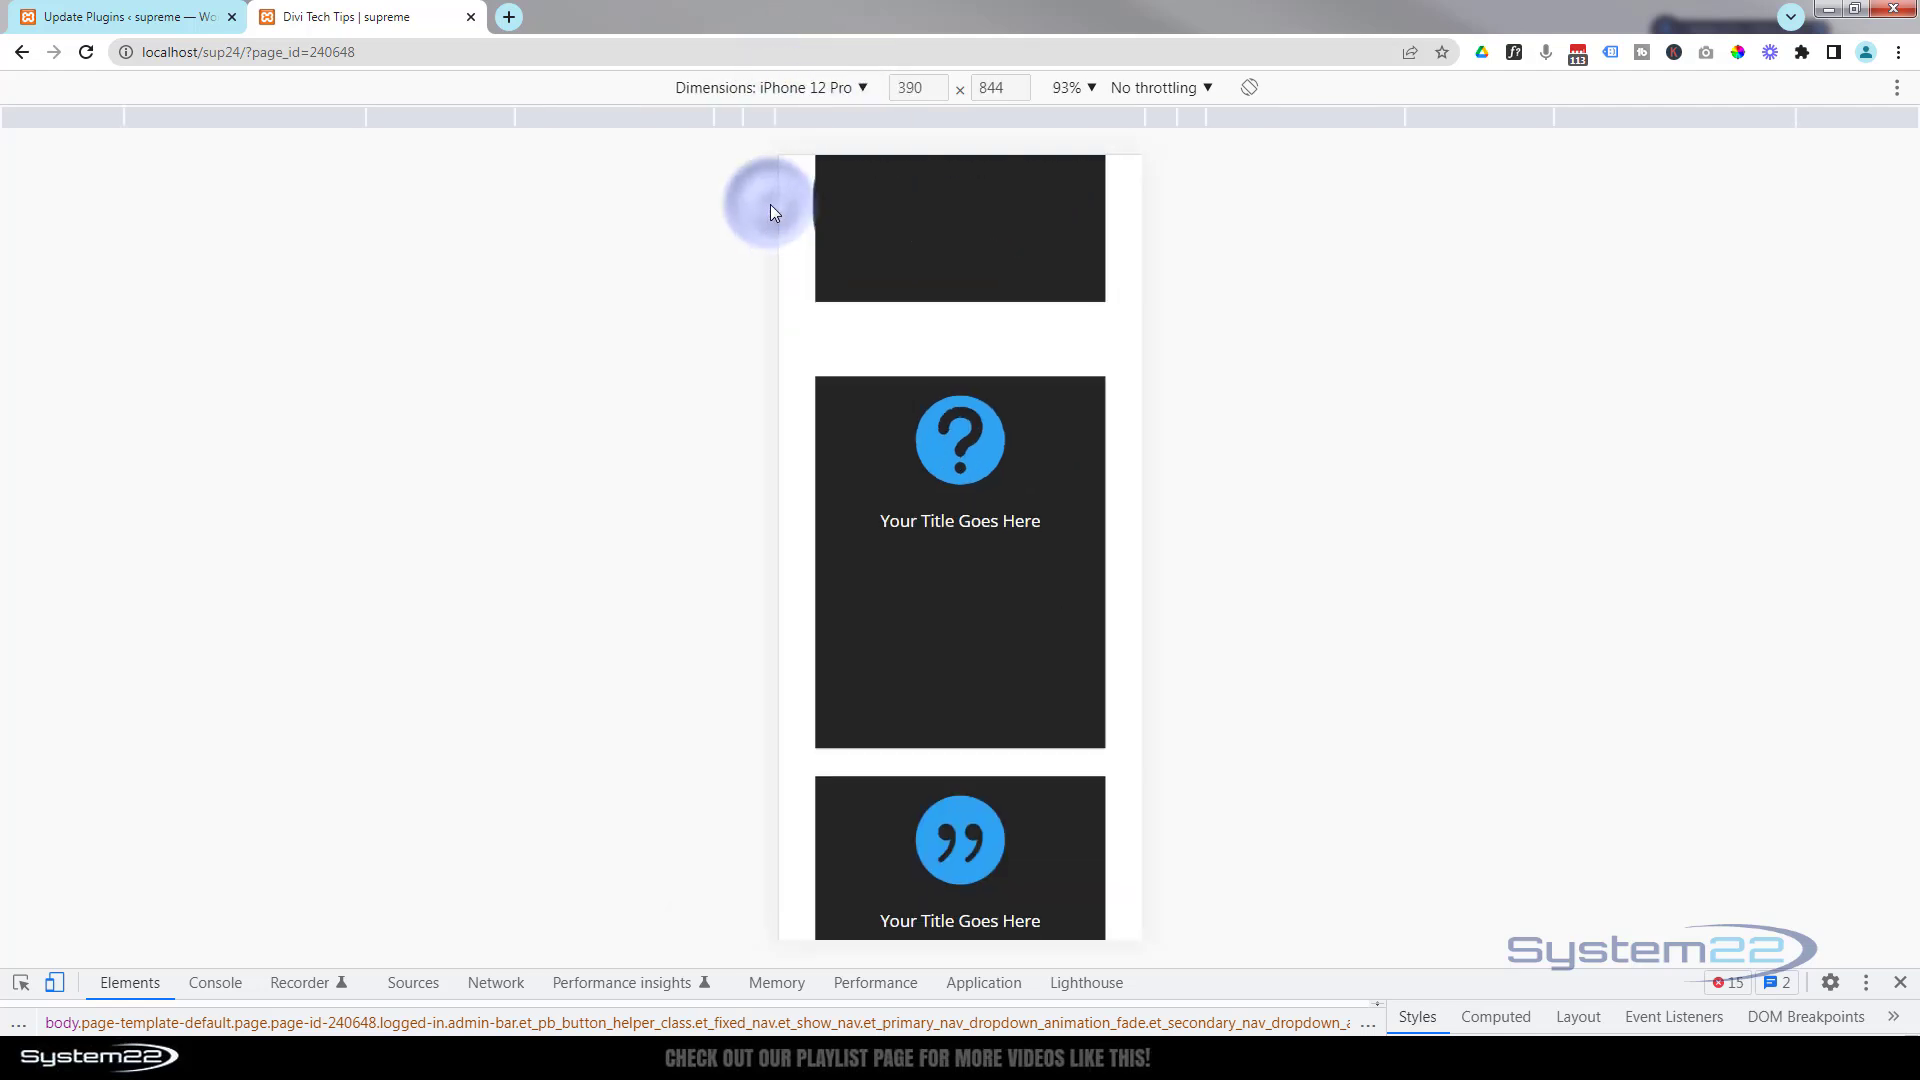
{"action": "left_click", "coordinate": [943, 614]}
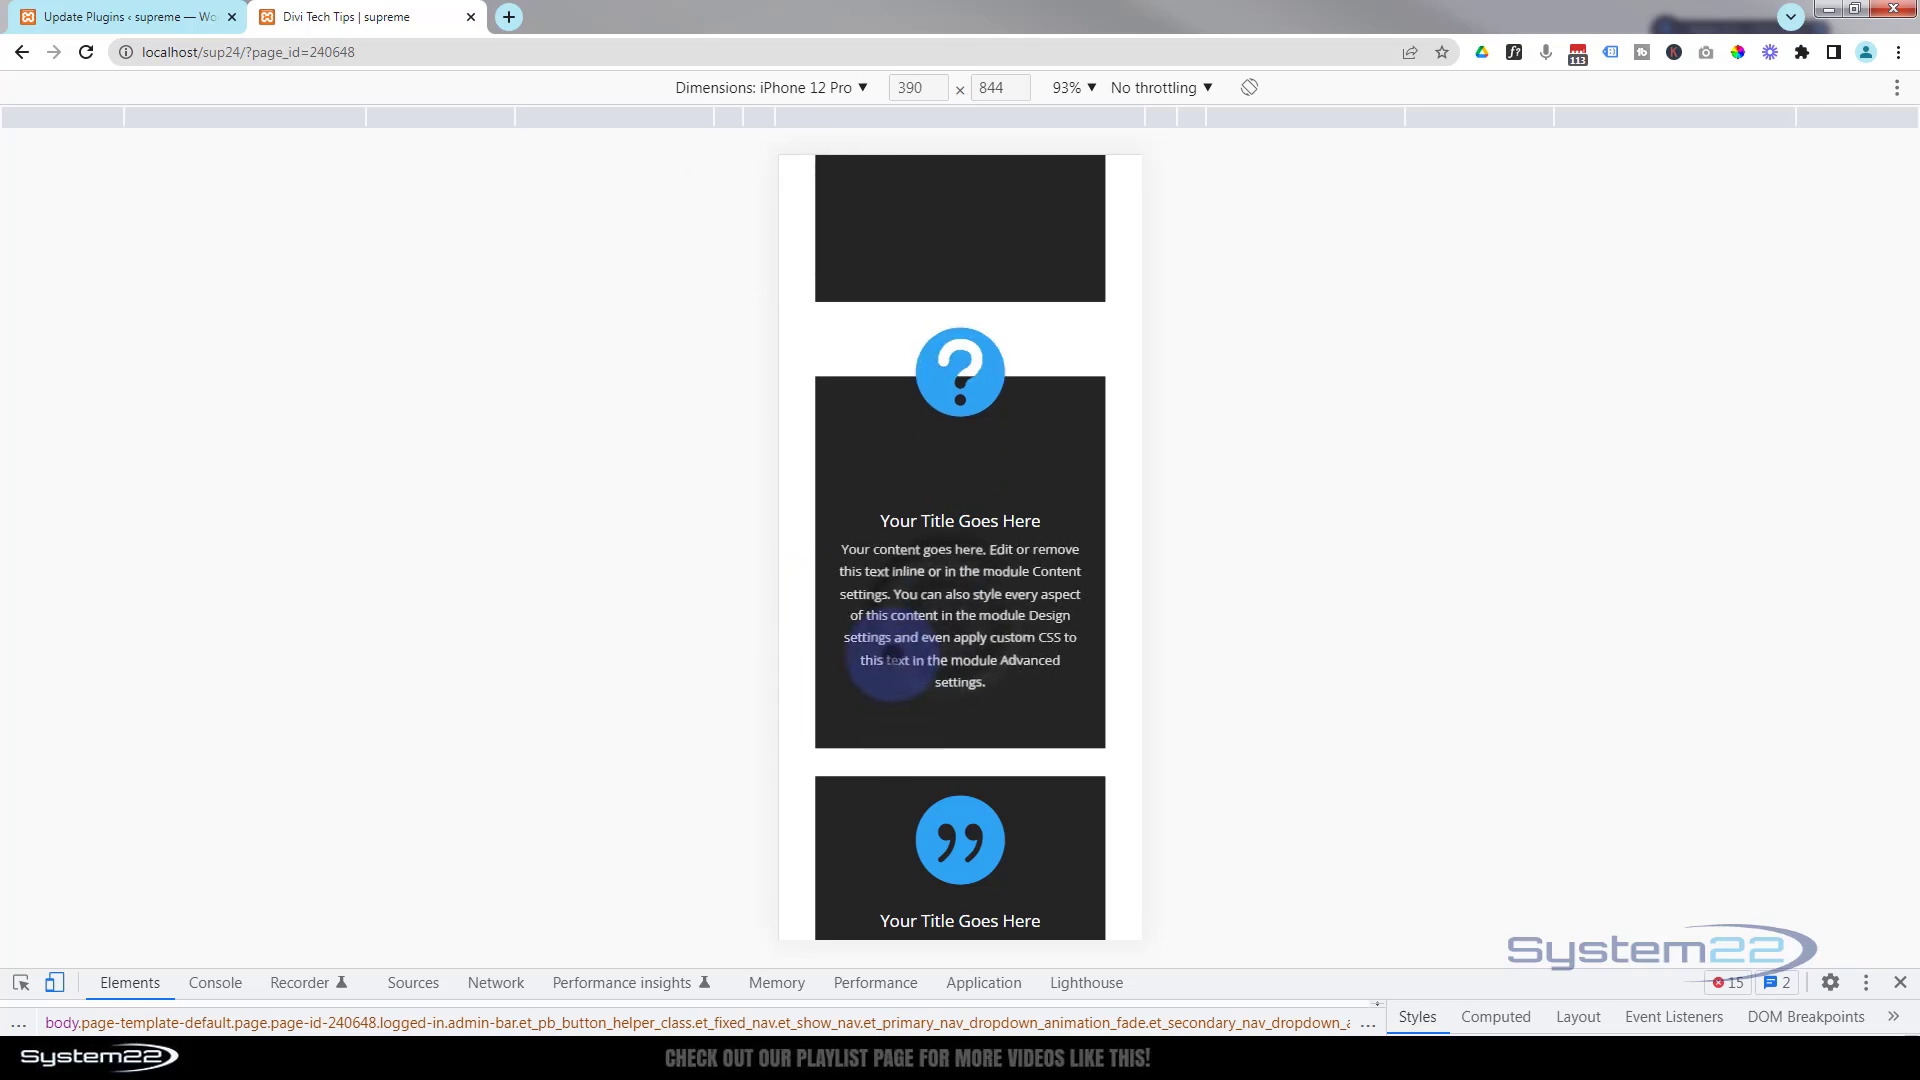
{"action": "scroll", "coordinate": [836, 694], "scroll_direction": "down", "scroll_amount": 3}
{"action": "left_click", "coordinate": [841, 712]}
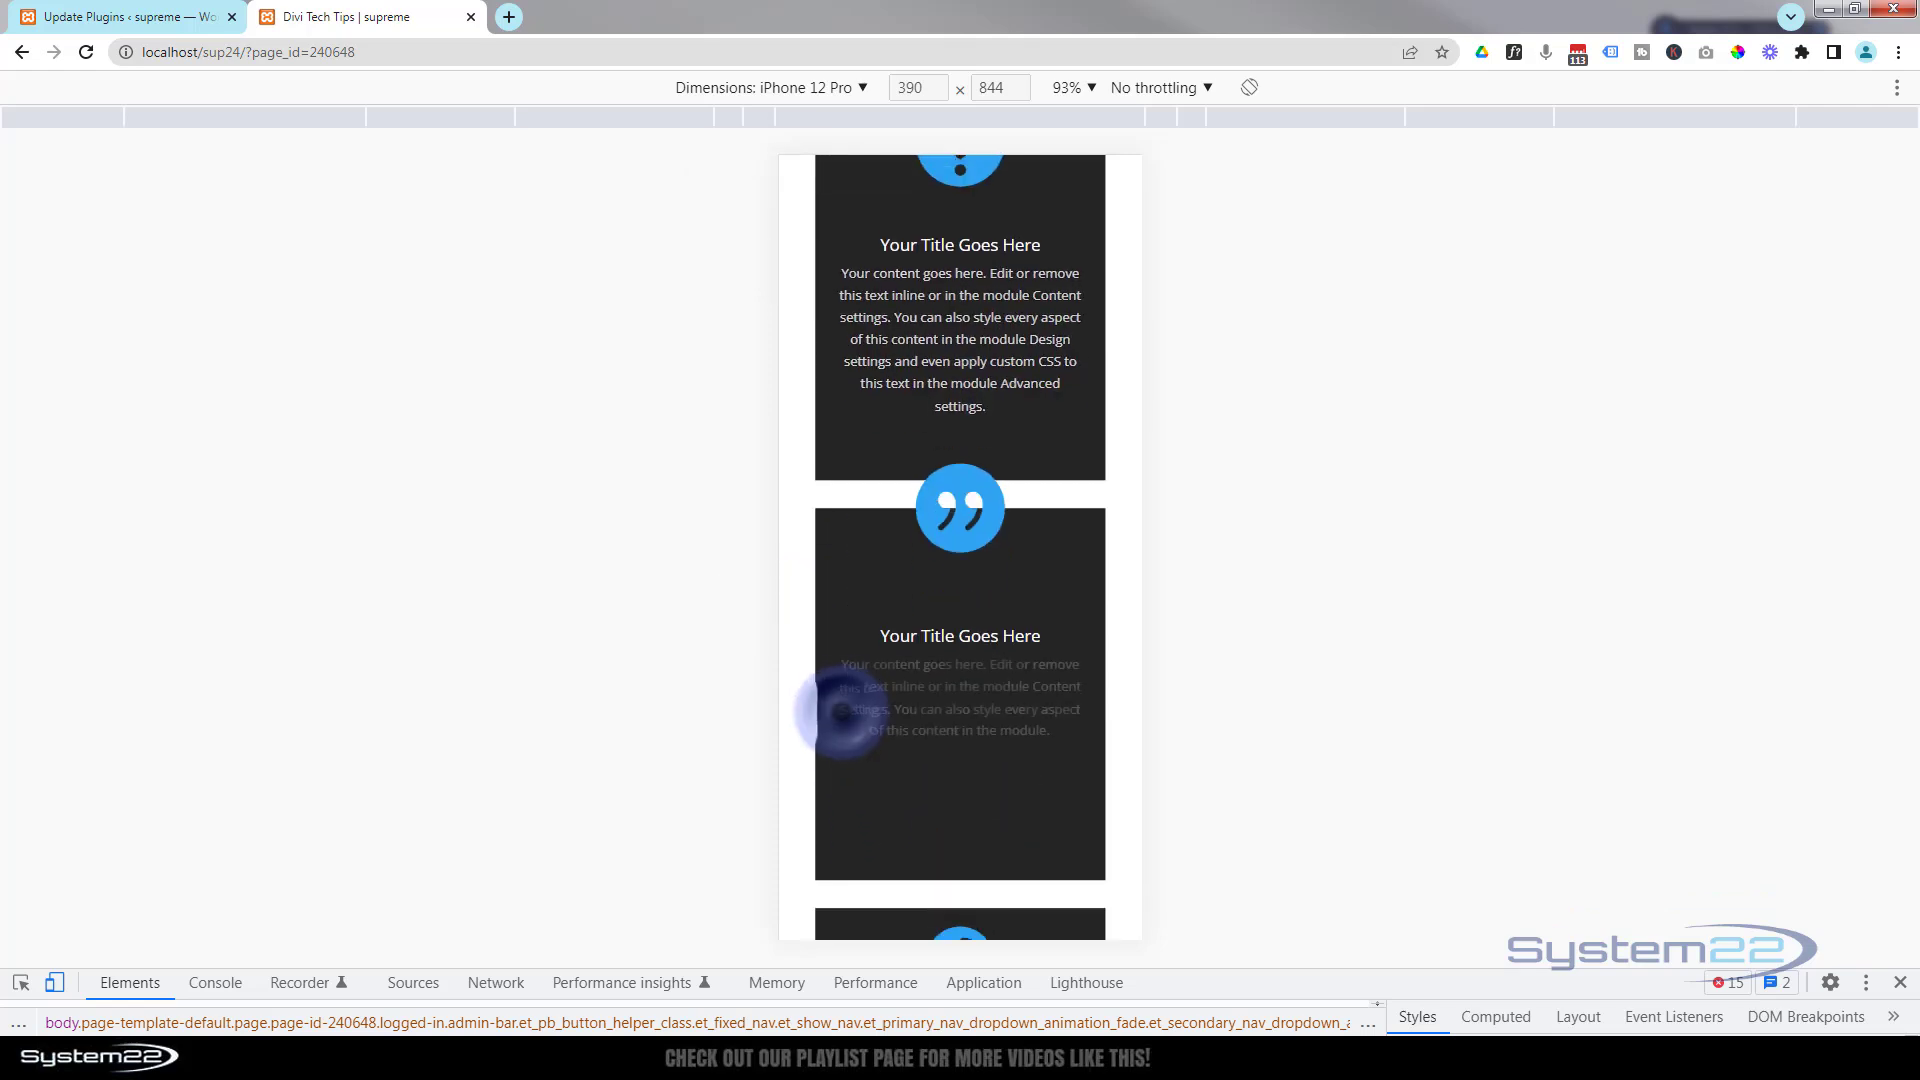
{"action": "scroll", "coordinate": [841, 716], "scroll_direction": "up", "scroll_amount": 5}
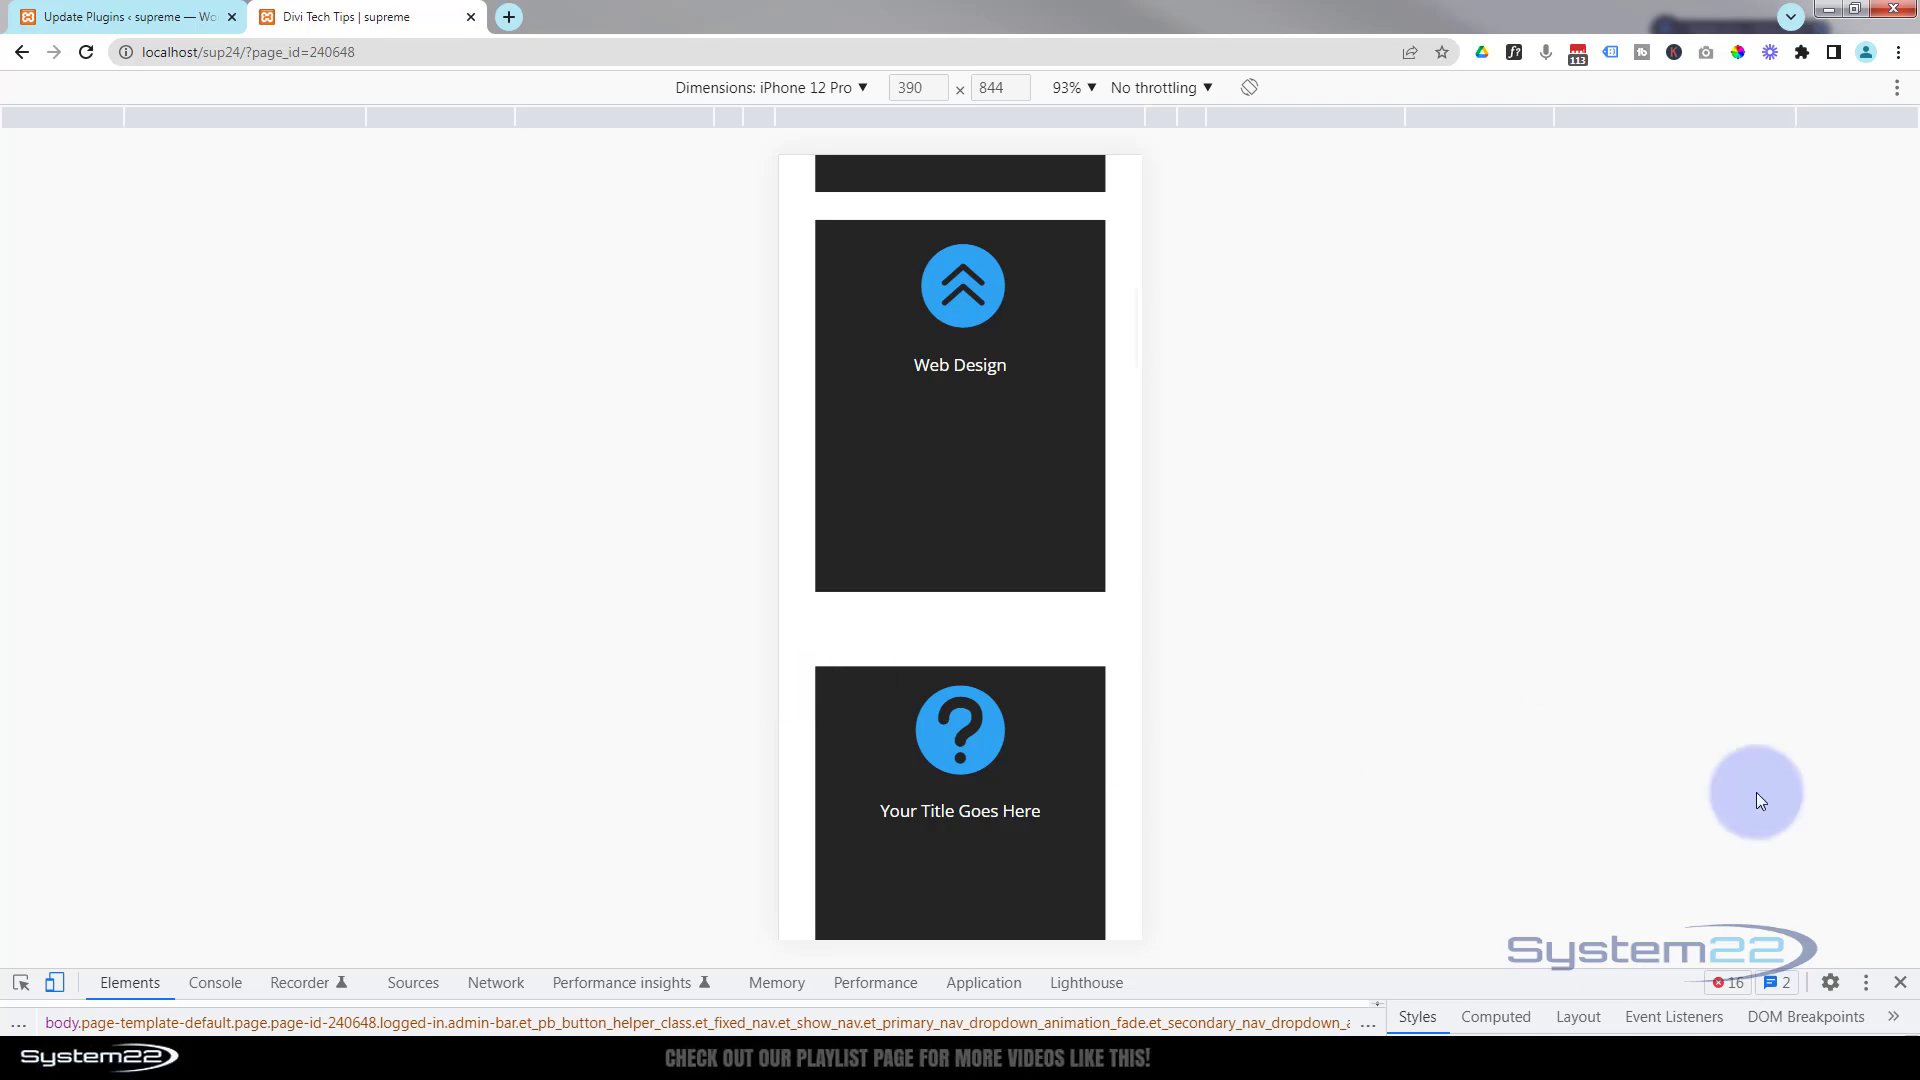
Step: Close the developer tools and reopen the page in the visual builder
{"action": "left_click", "coordinate": [1901, 983]}
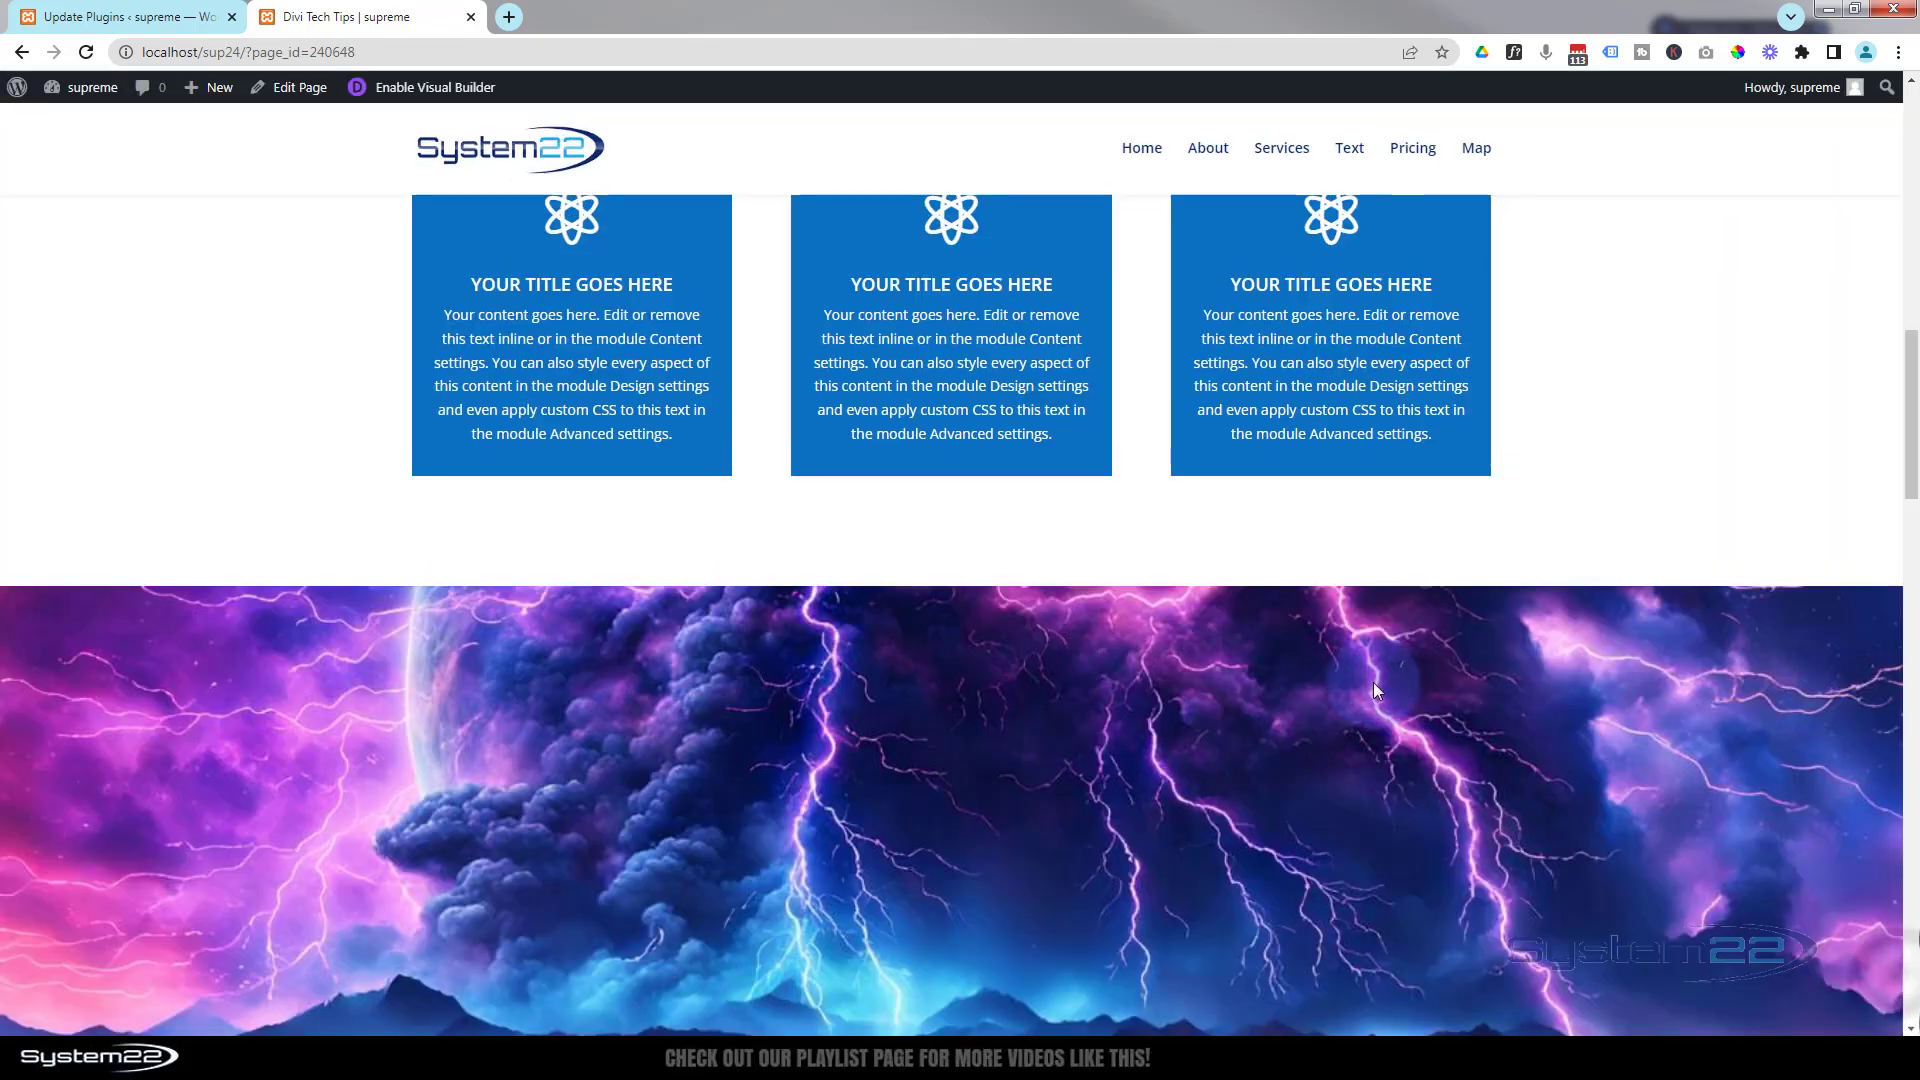
{"action": "scroll", "coordinate": [1149, 627], "scroll_direction": "up", "scroll_amount": 5}
{"action": "scroll", "coordinate": [1149, 627], "scroll_direction": "up", "scroll_amount": 3}
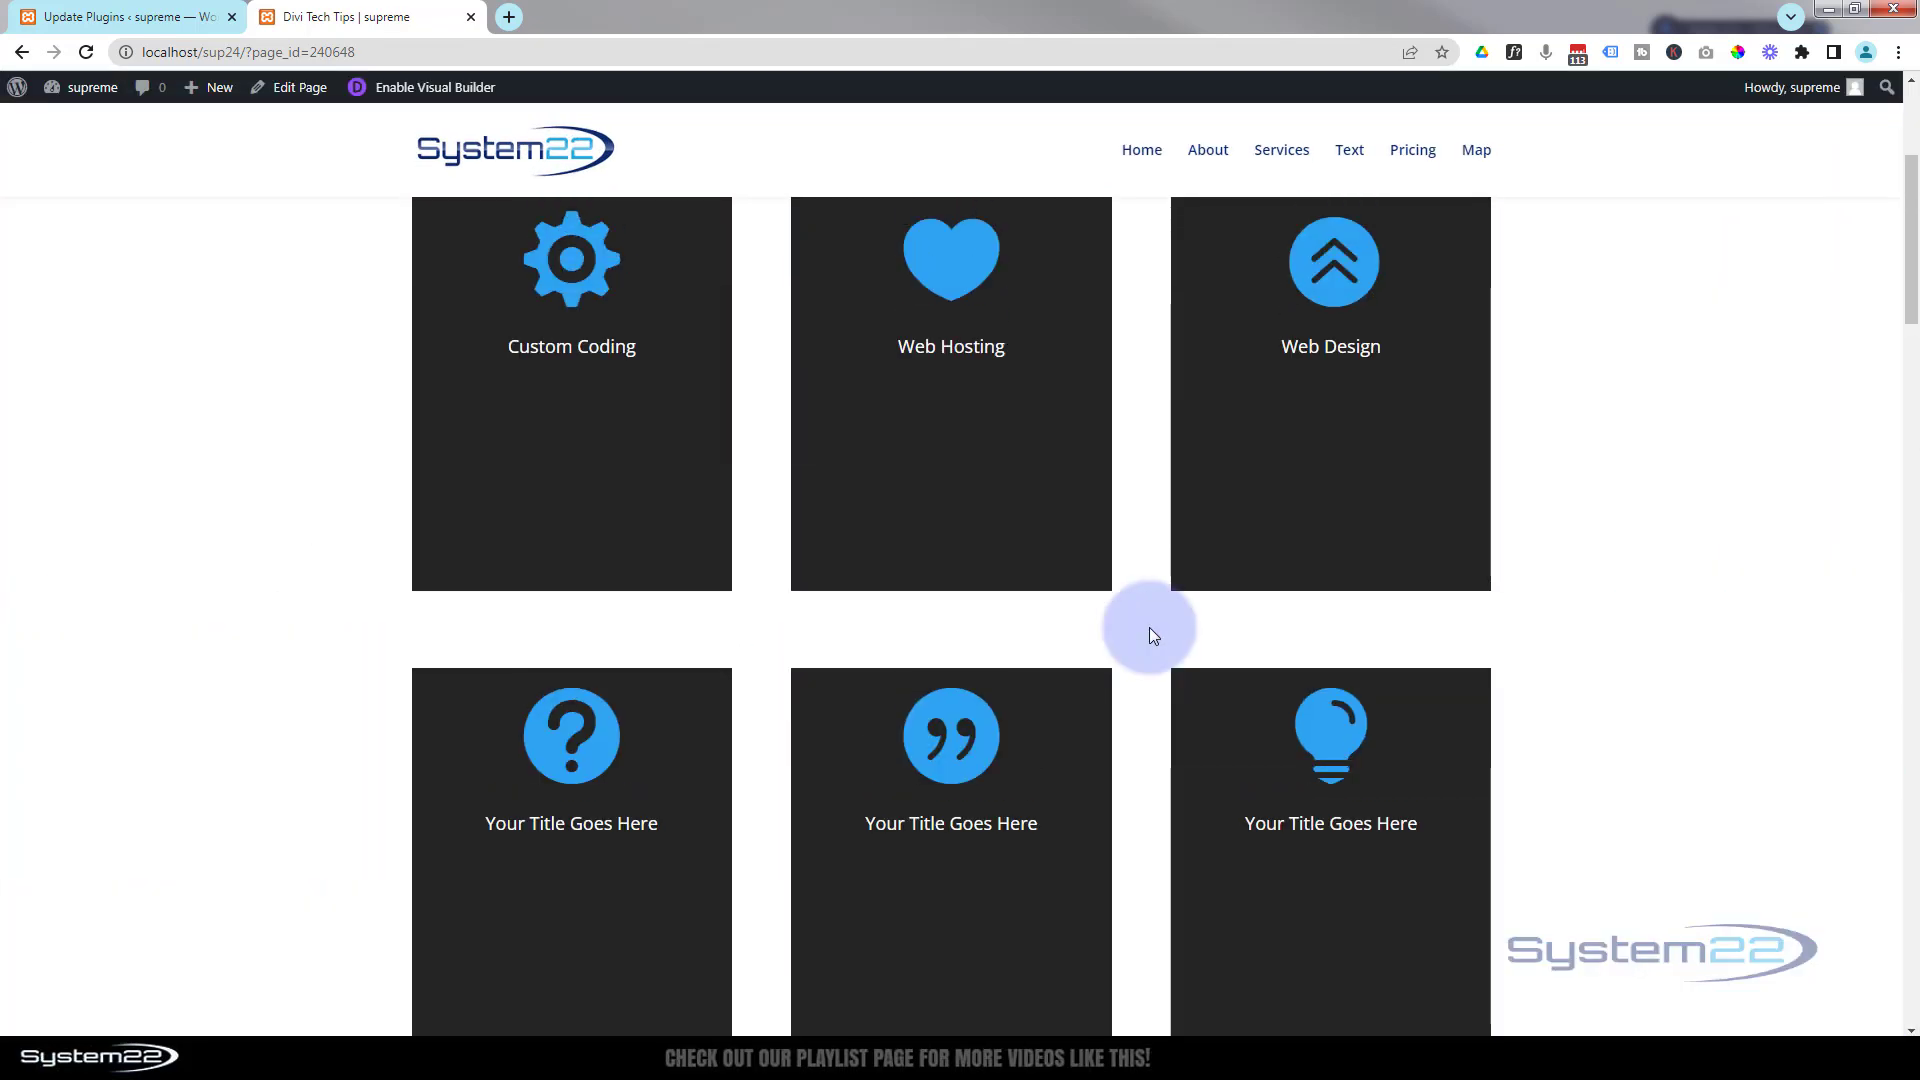
{"action": "scroll", "coordinate": [1149, 627], "scroll_direction": "up", "scroll_amount": 3}
{"action": "scroll", "coordinate": [1149, 627], "scroll_direction": "up", "scroll_amount": 2}
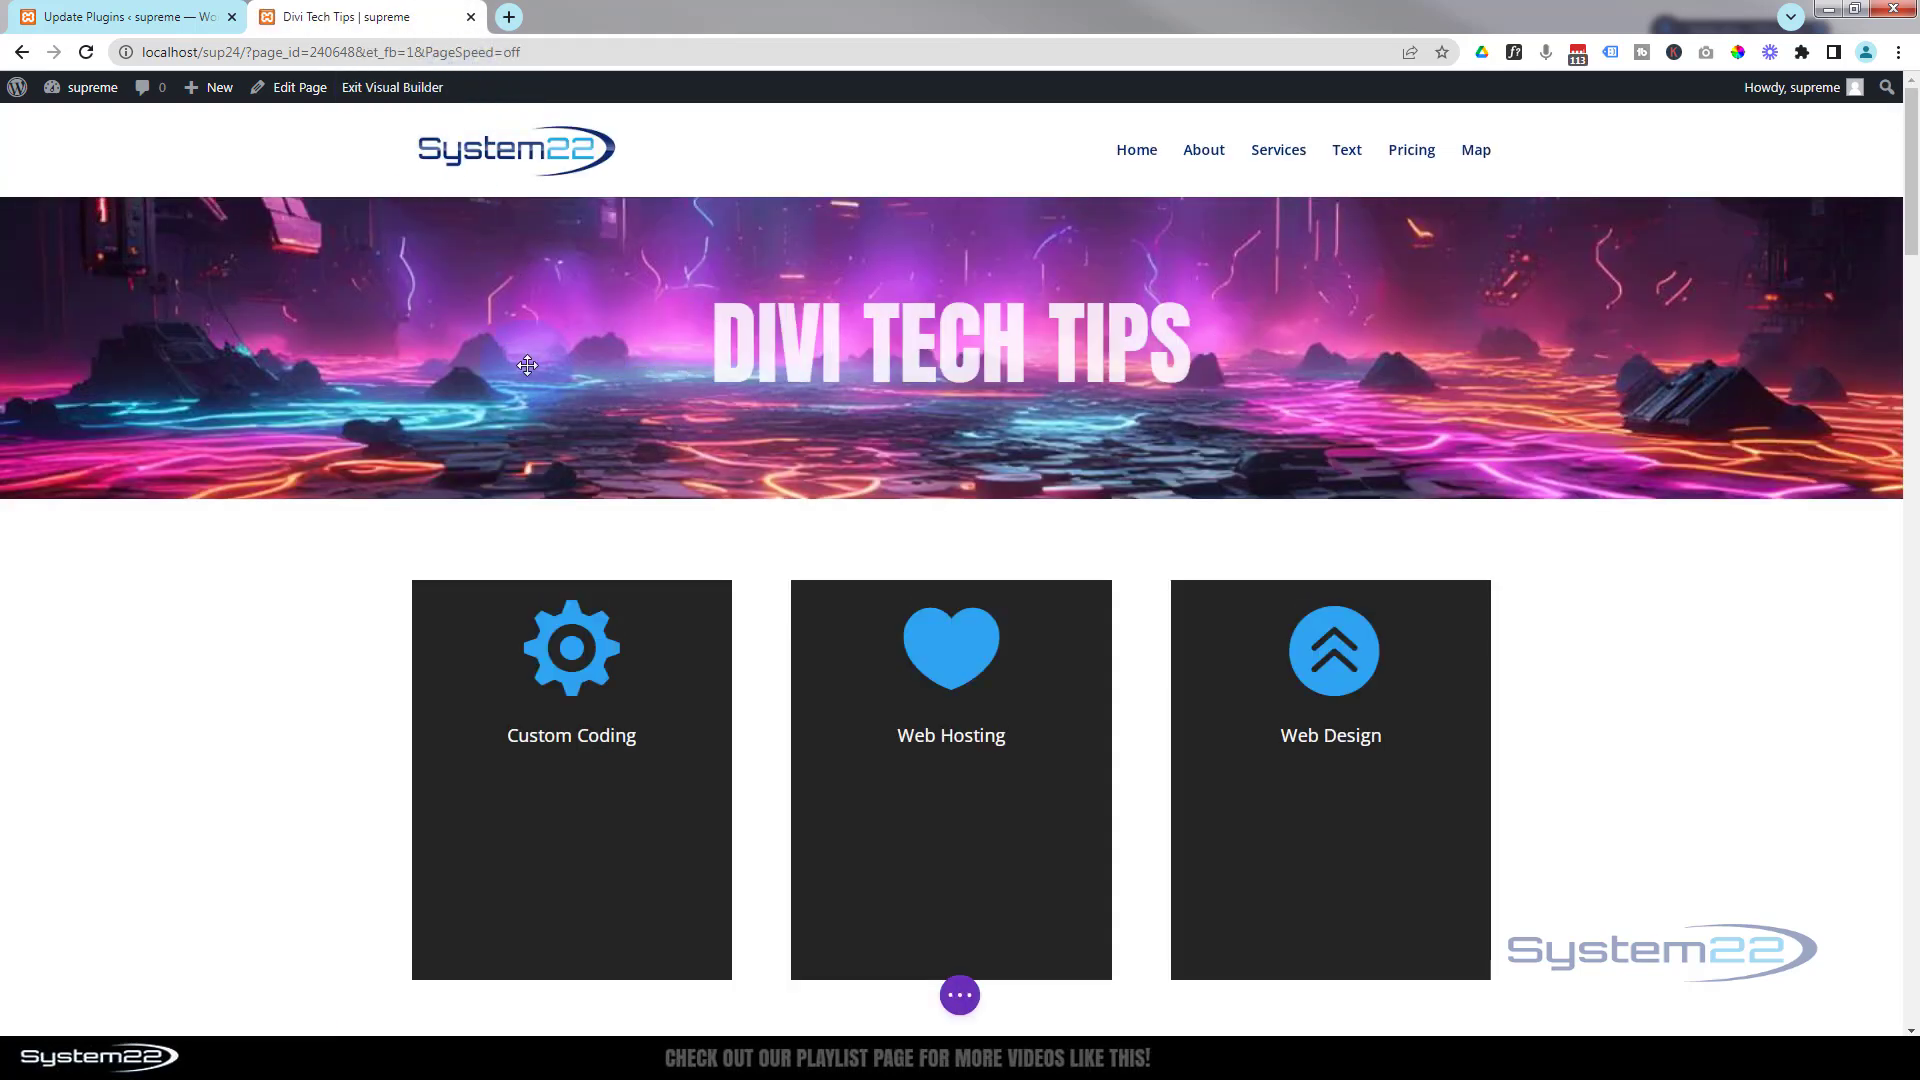
Step: Insert a single-column row below the first blurb row and add a Text module to it
{"action": "scroll", "coordinate": [776, 687], "scroll_direction": "down", "scroll_amount": 2}
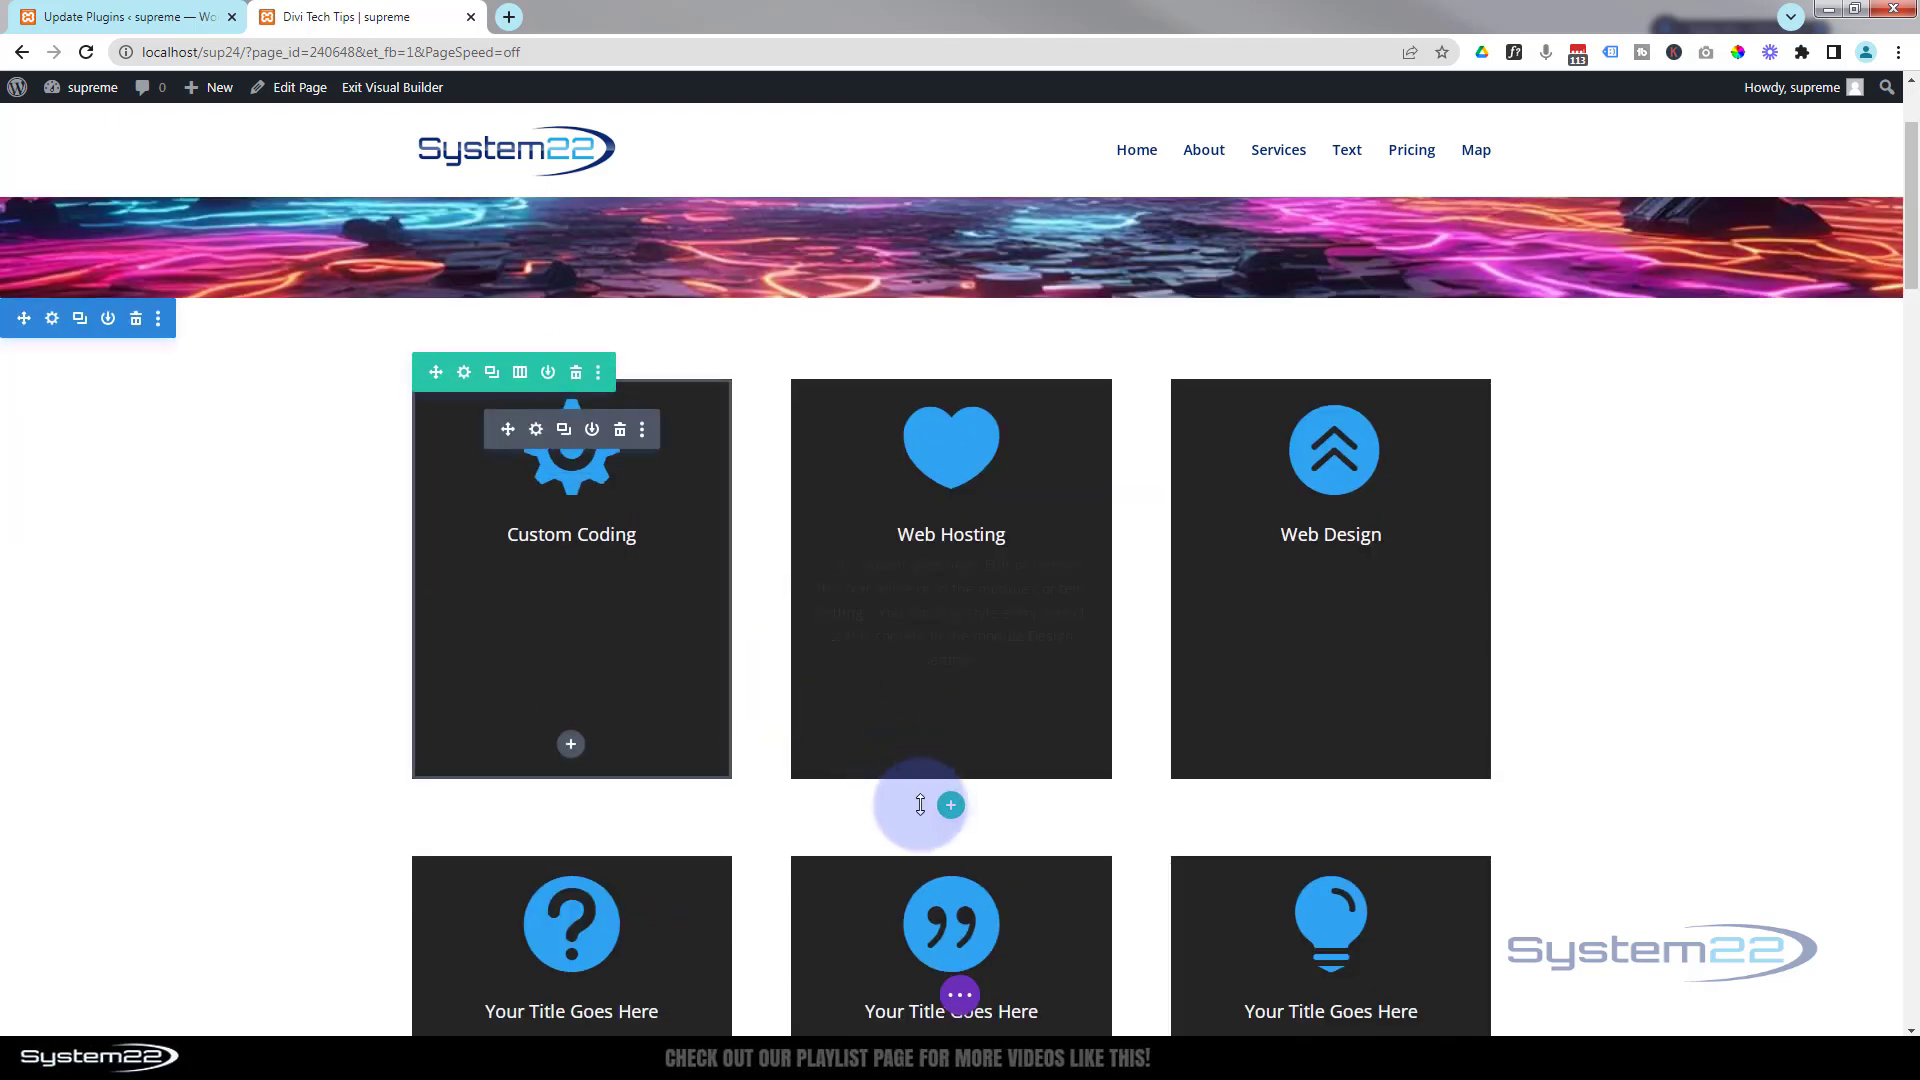
{"action": "left_click", "coordinate": [950, 806]}
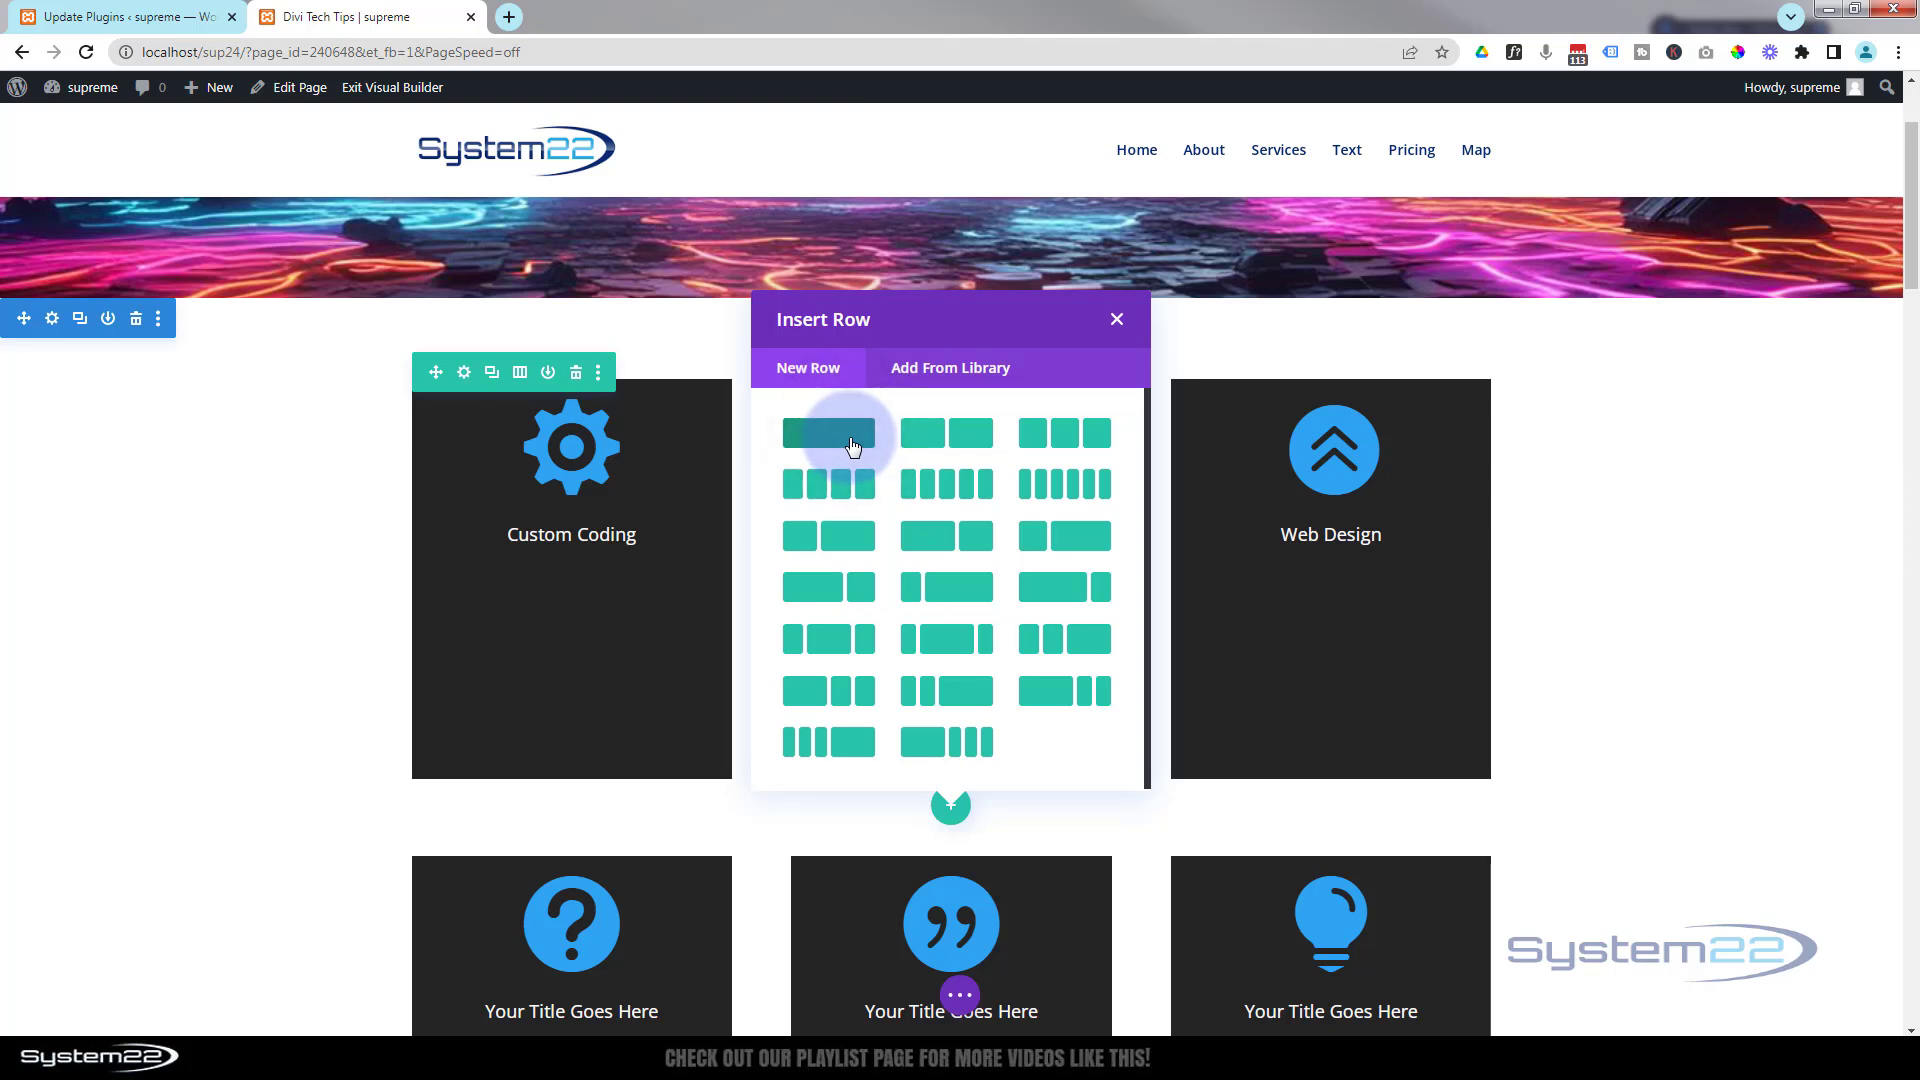
{"action": "left_click", "coordinate": [782, 472]}
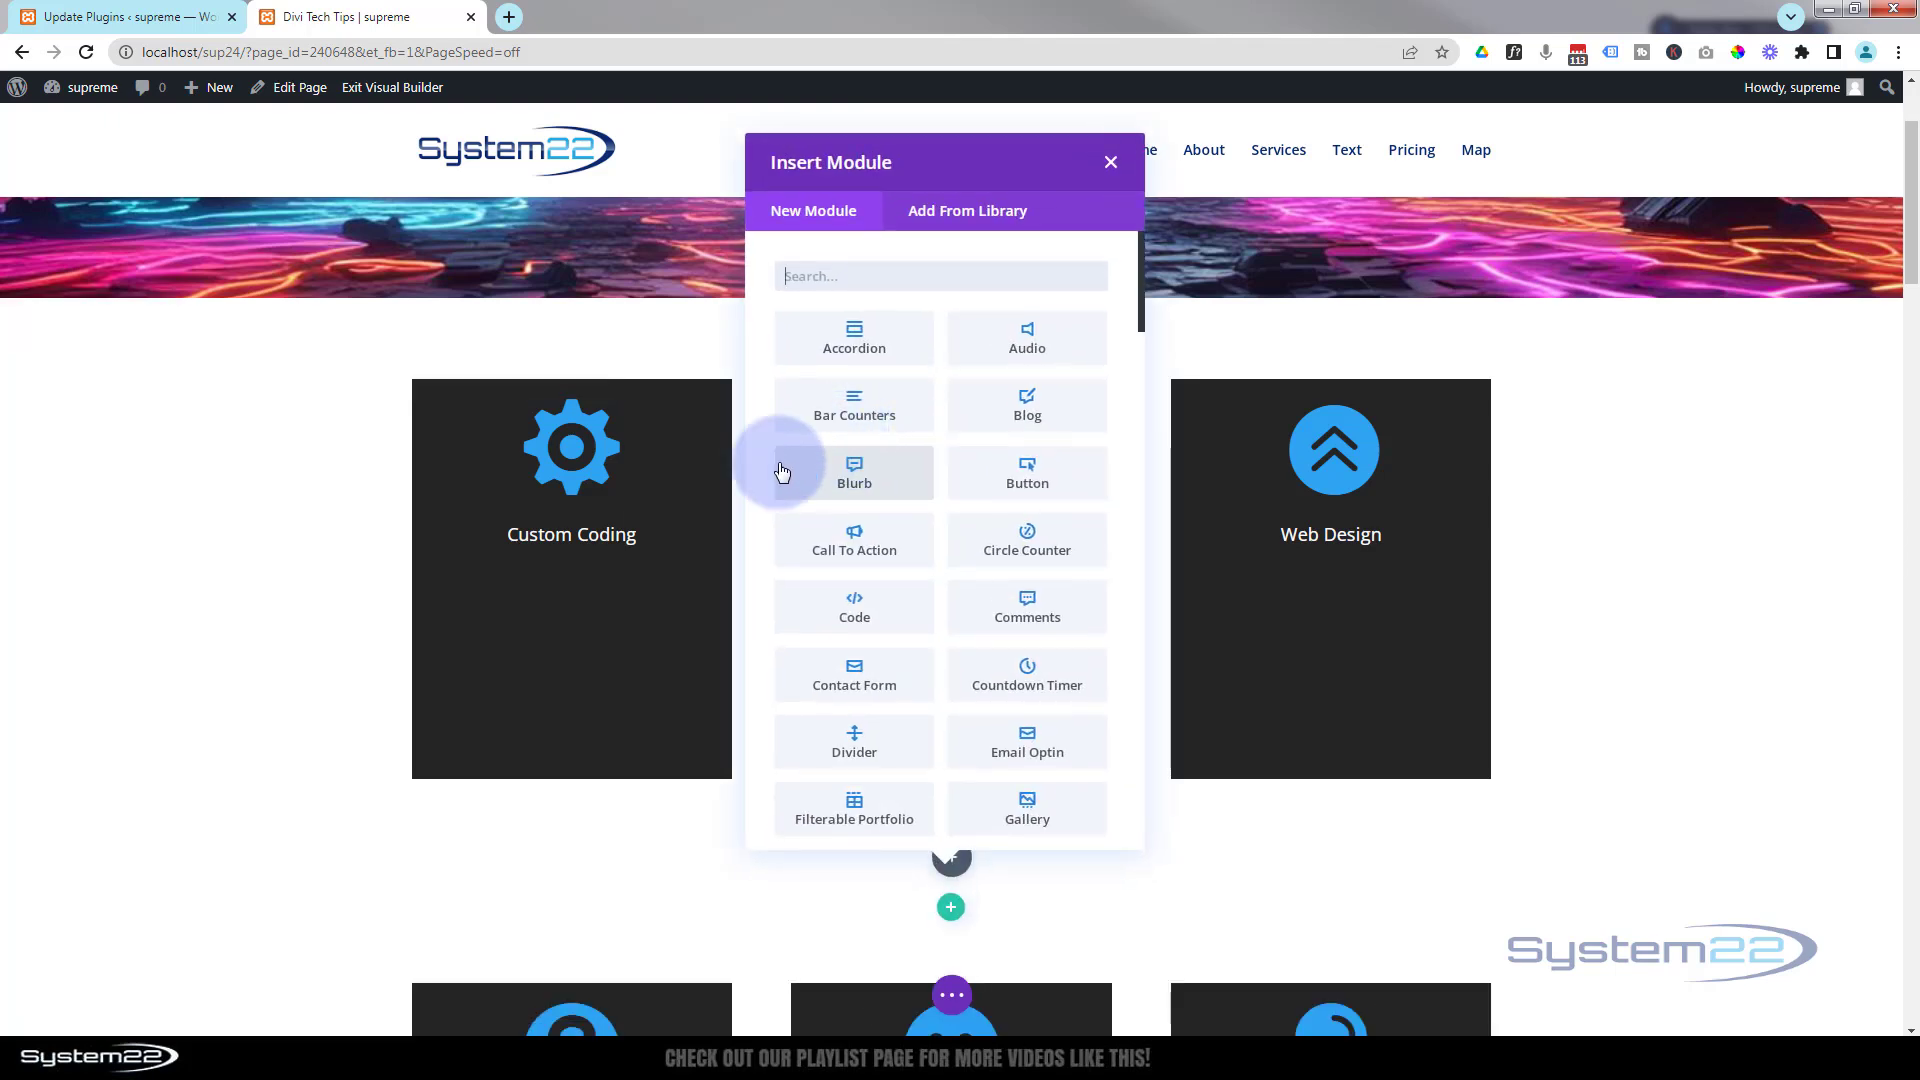
{"action": "scroll", "coordinate": [926, 557], "scroll_direction": "down", "scroll_amount": 10}
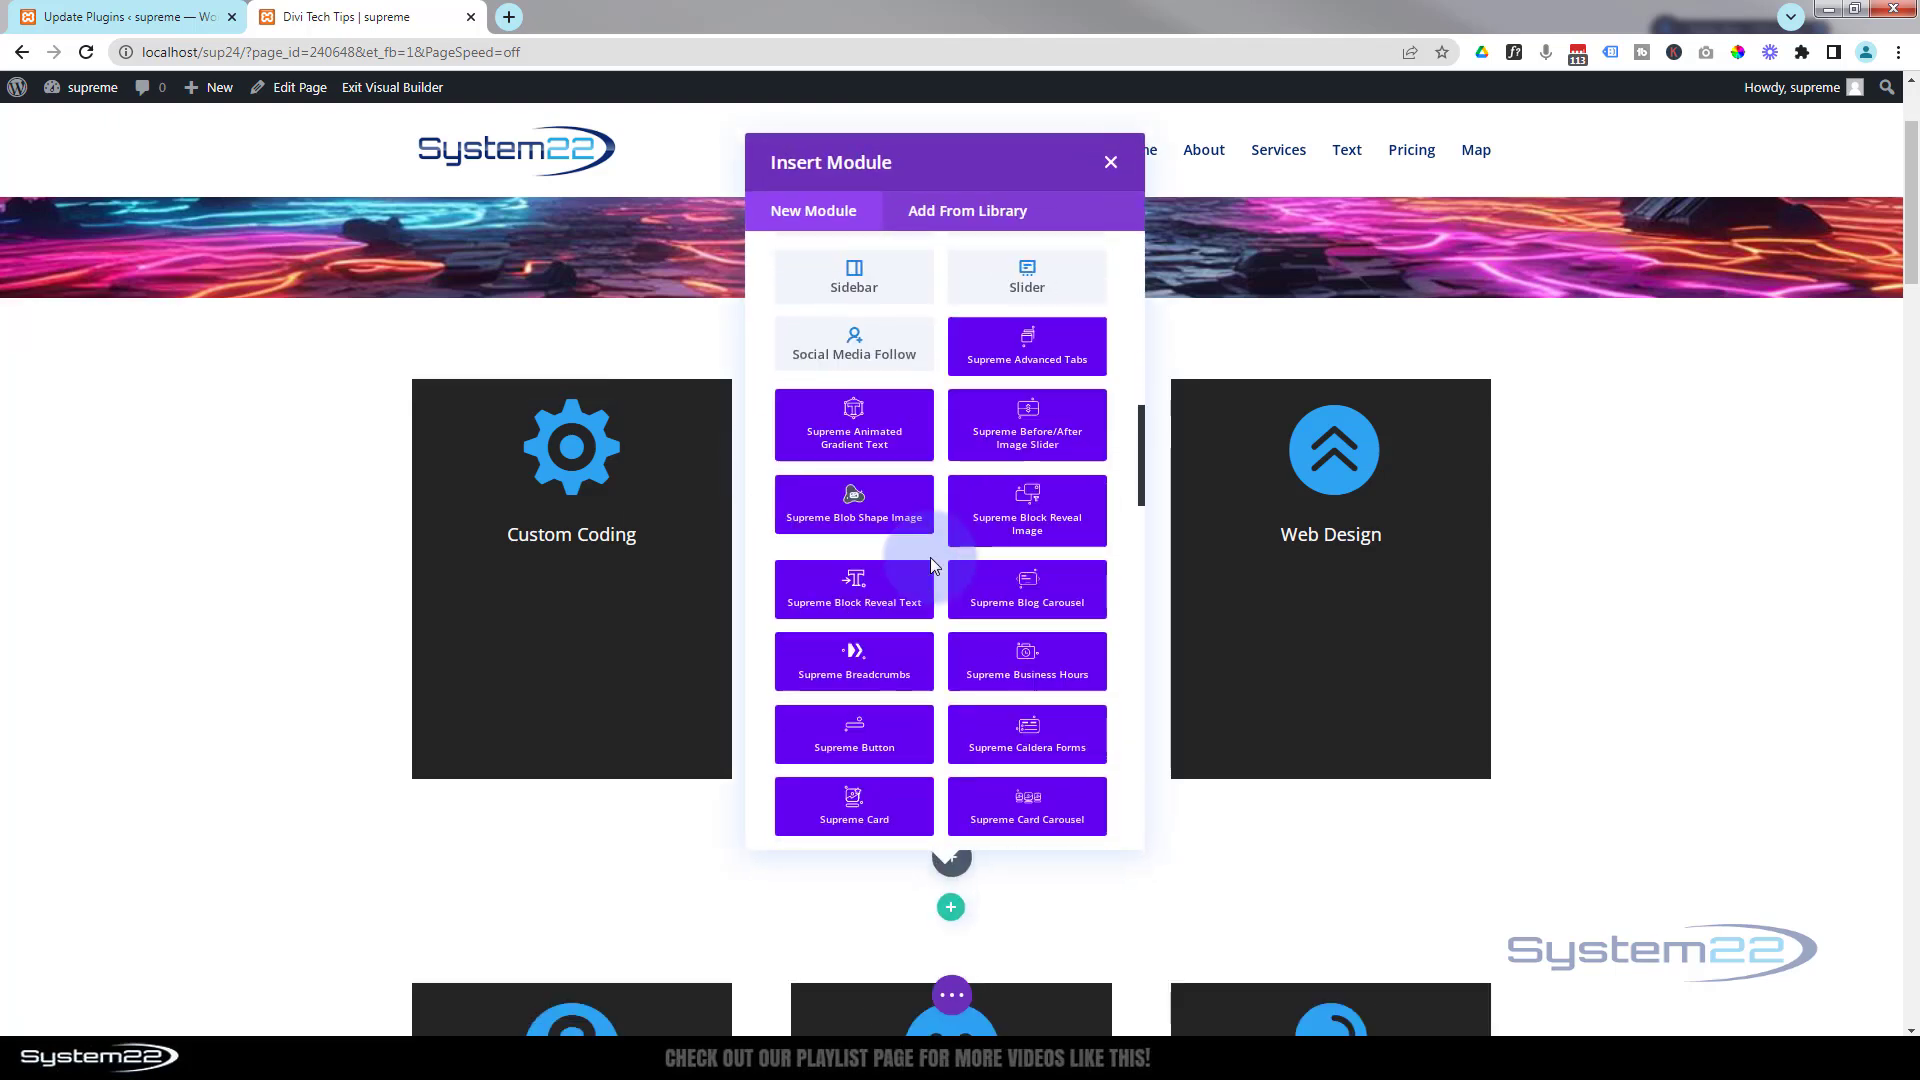
{"action": "scroll", "coordinate": [930, 563], "scroll_direction": "down", "scroll_amount": 10}
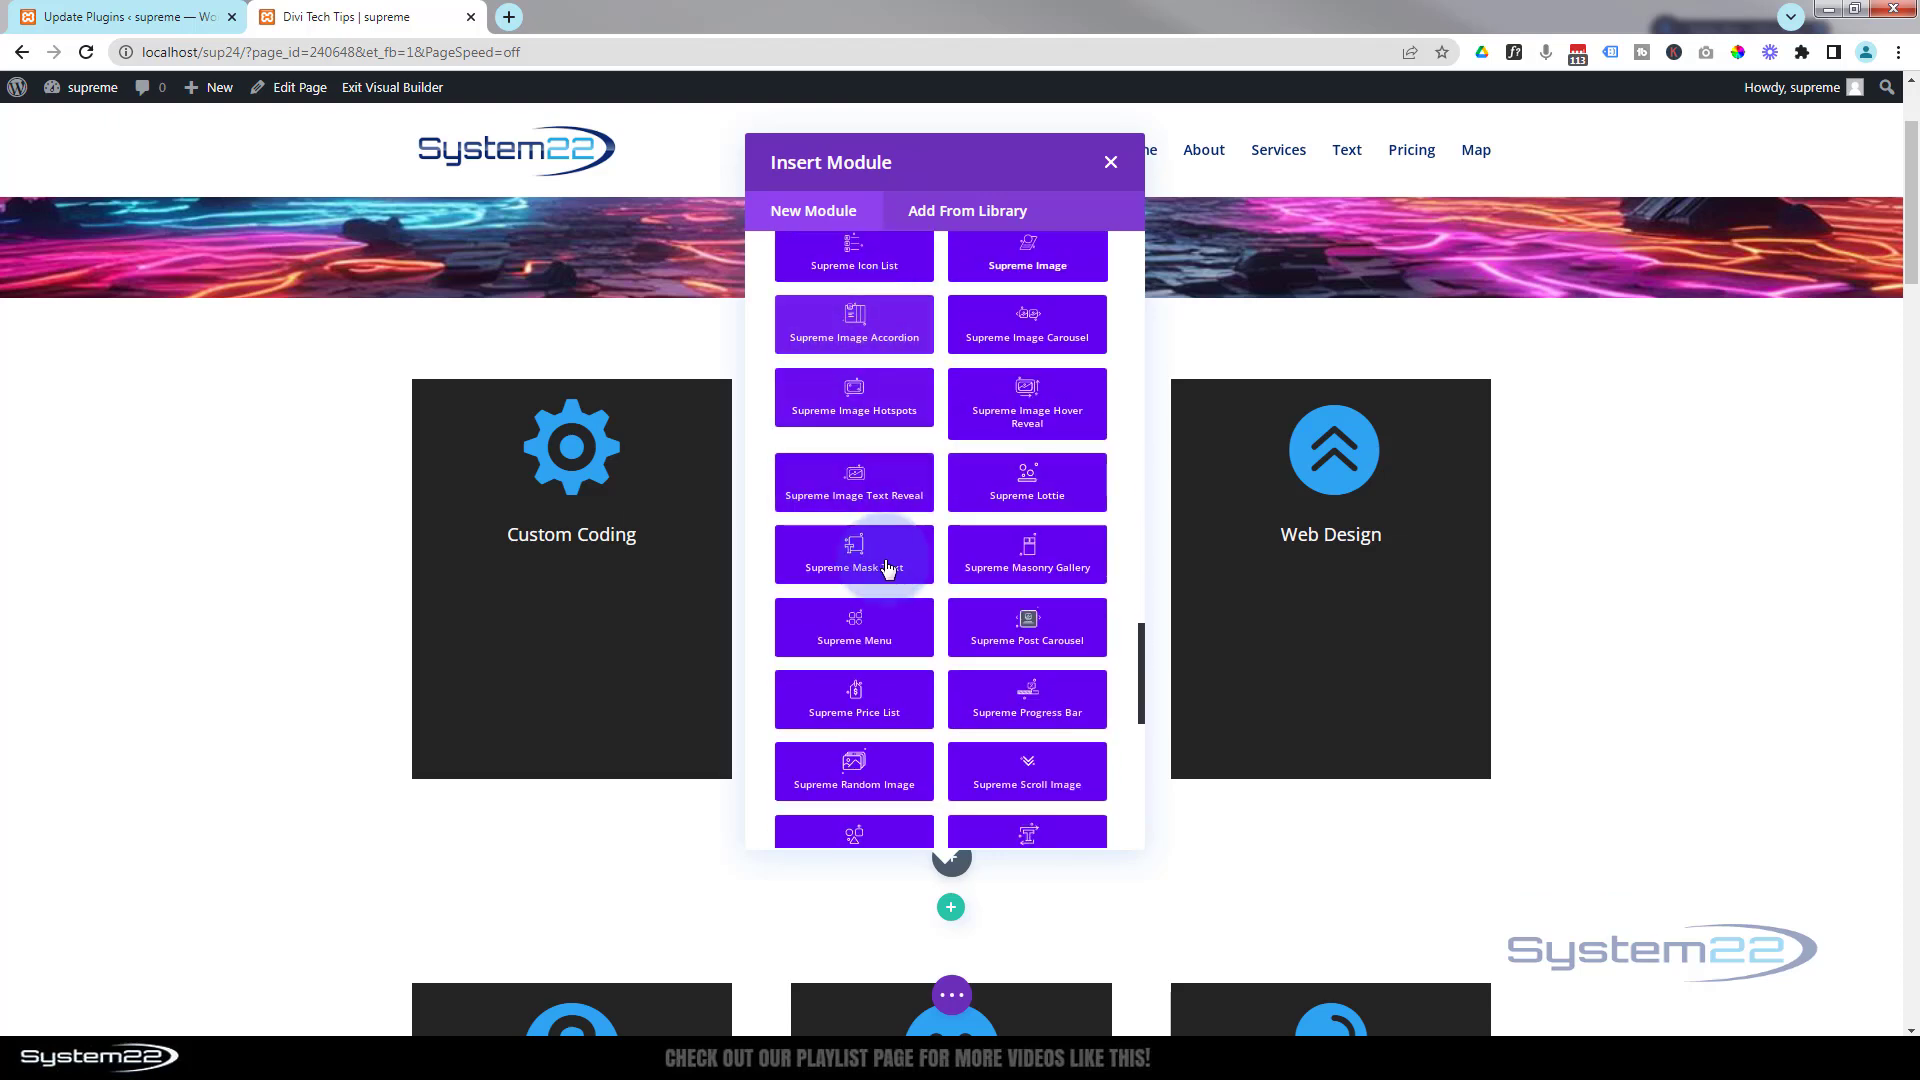
{"action": "scroll", "coordinate": [886, 568], "scroll_direction": "down", "scroll_amount": 10}
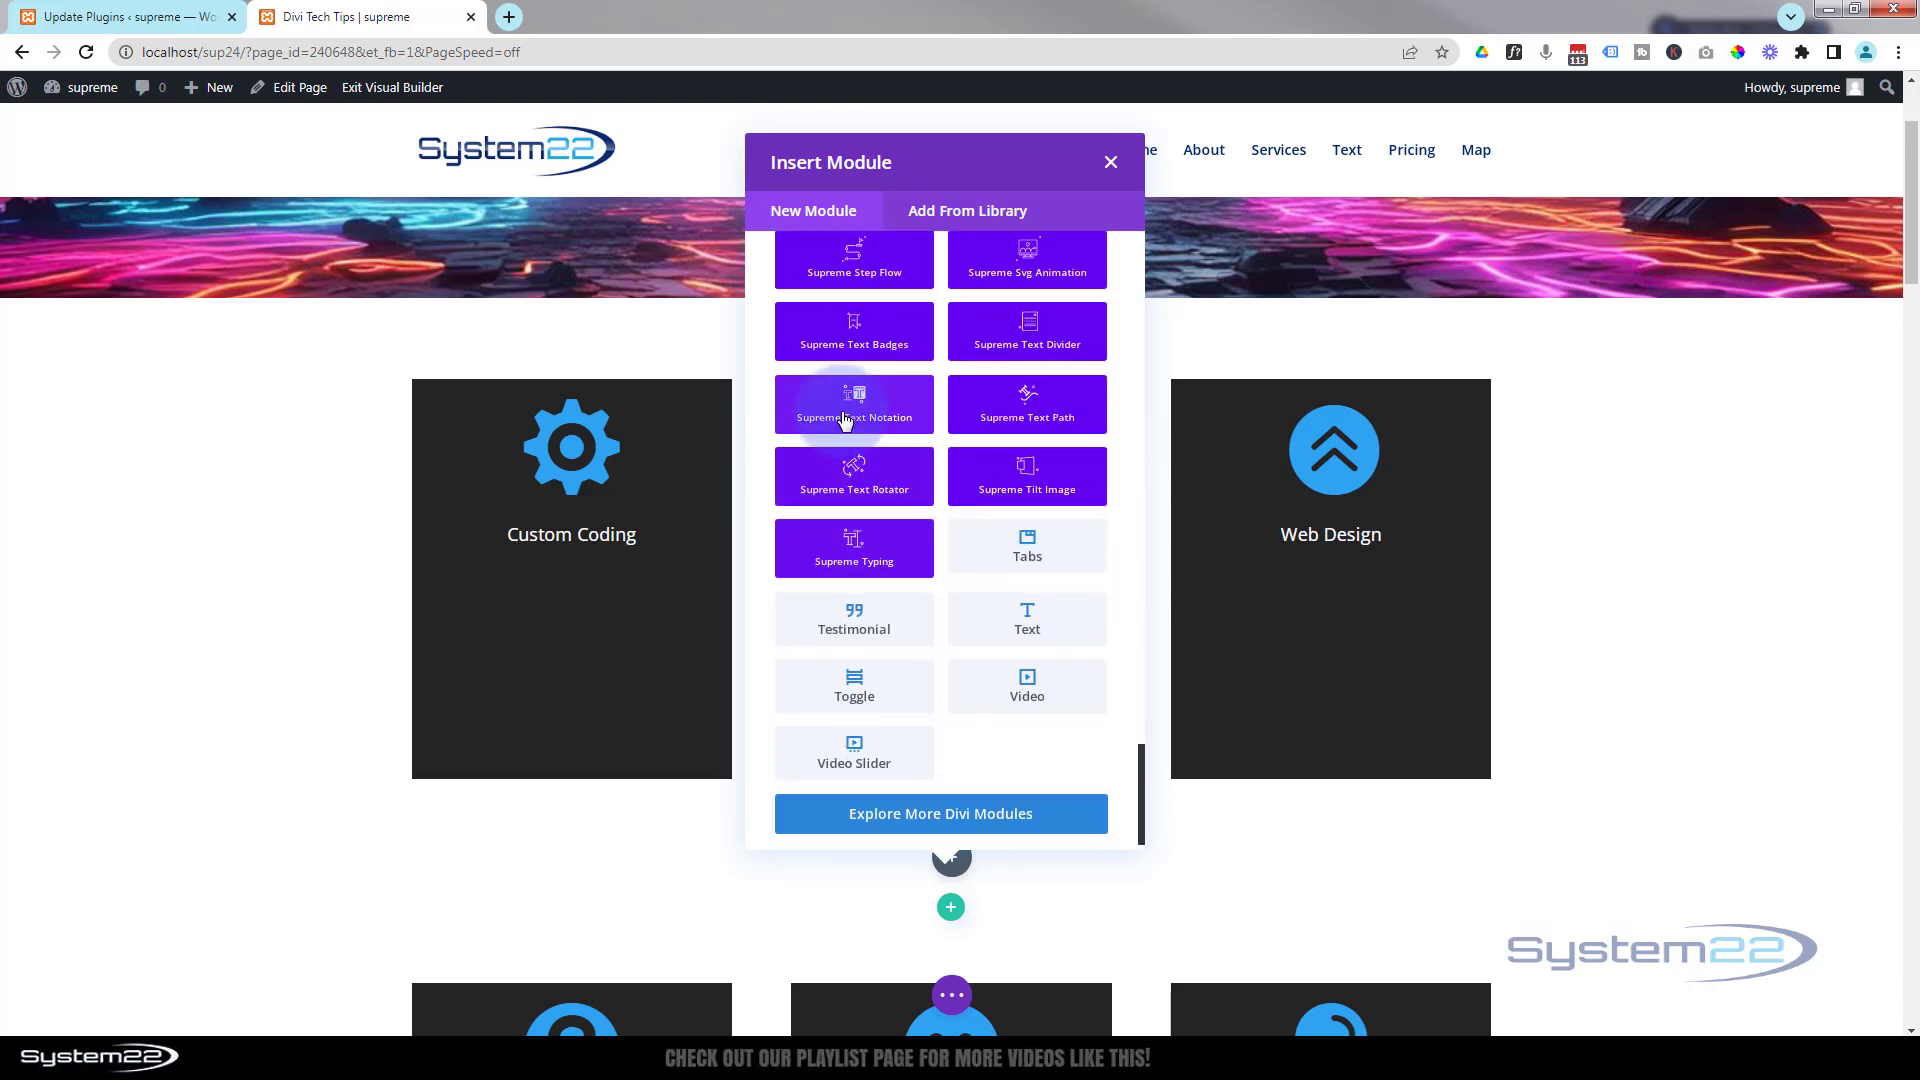
{"action": "scroll", "coordinate": [968, 540], "scroll_direction": "down", "scroll_amount": 1}
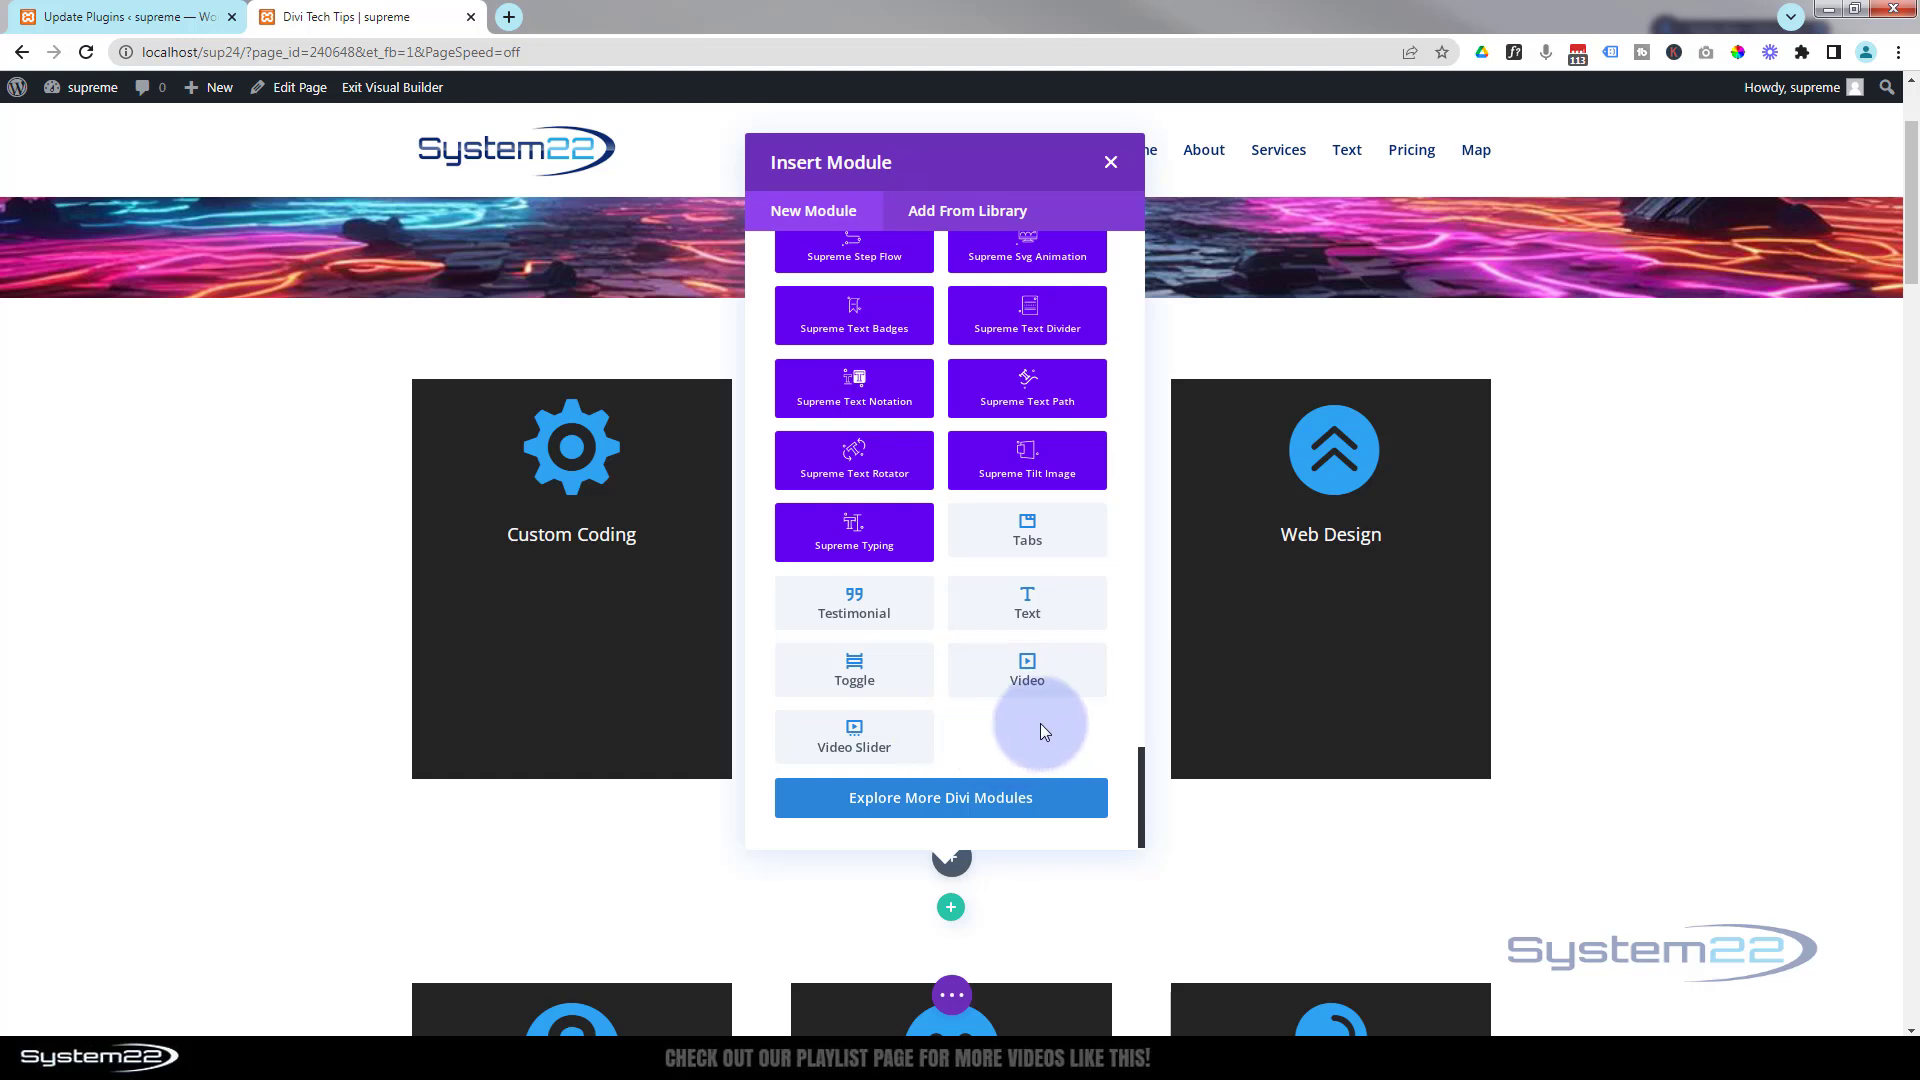
{"action": "left_click", "coordinate": [1005, 608]}
Step: Replace the Text module's placeholder body with "Tap on module for more information!"
{"action": "left_click", "coordinate": [768, 706]}
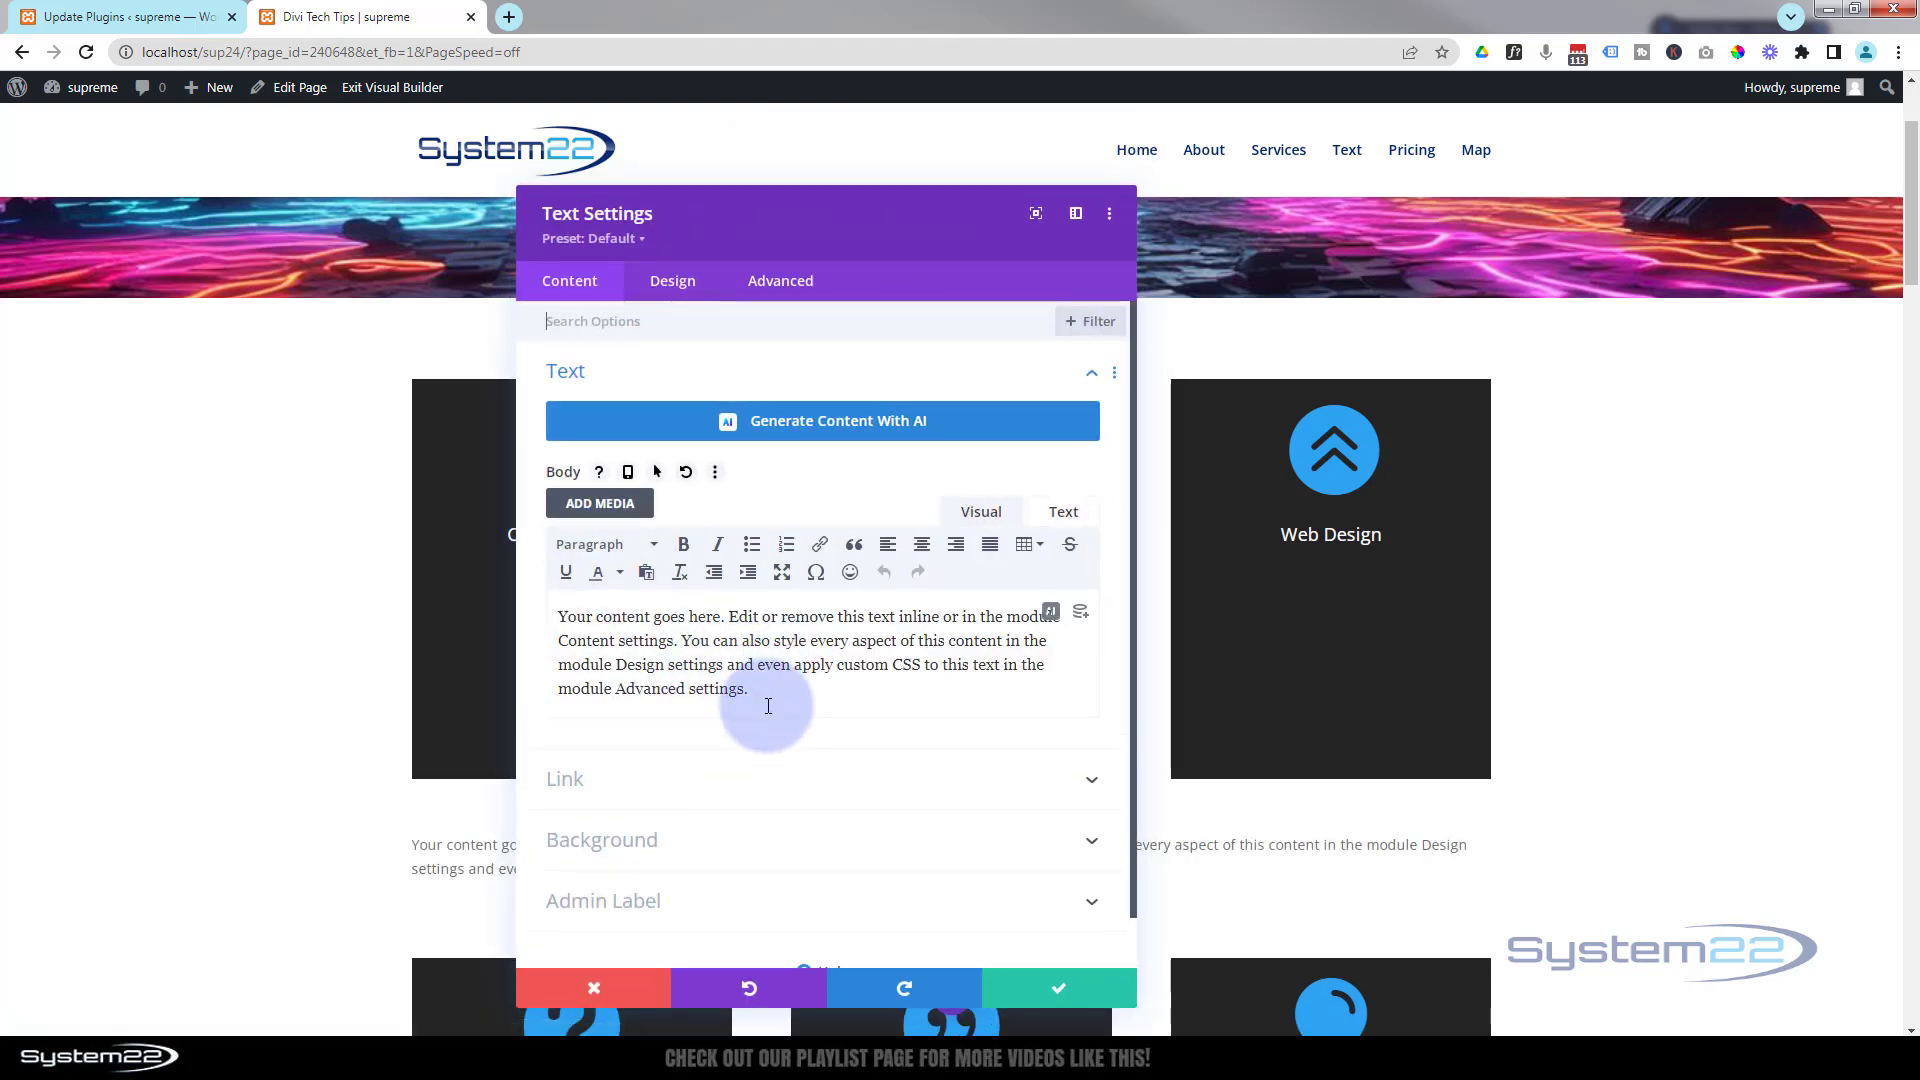
{"action": "left_click_drag", "start_coordinate": [768, 706], "coordinate": [510, 598]}
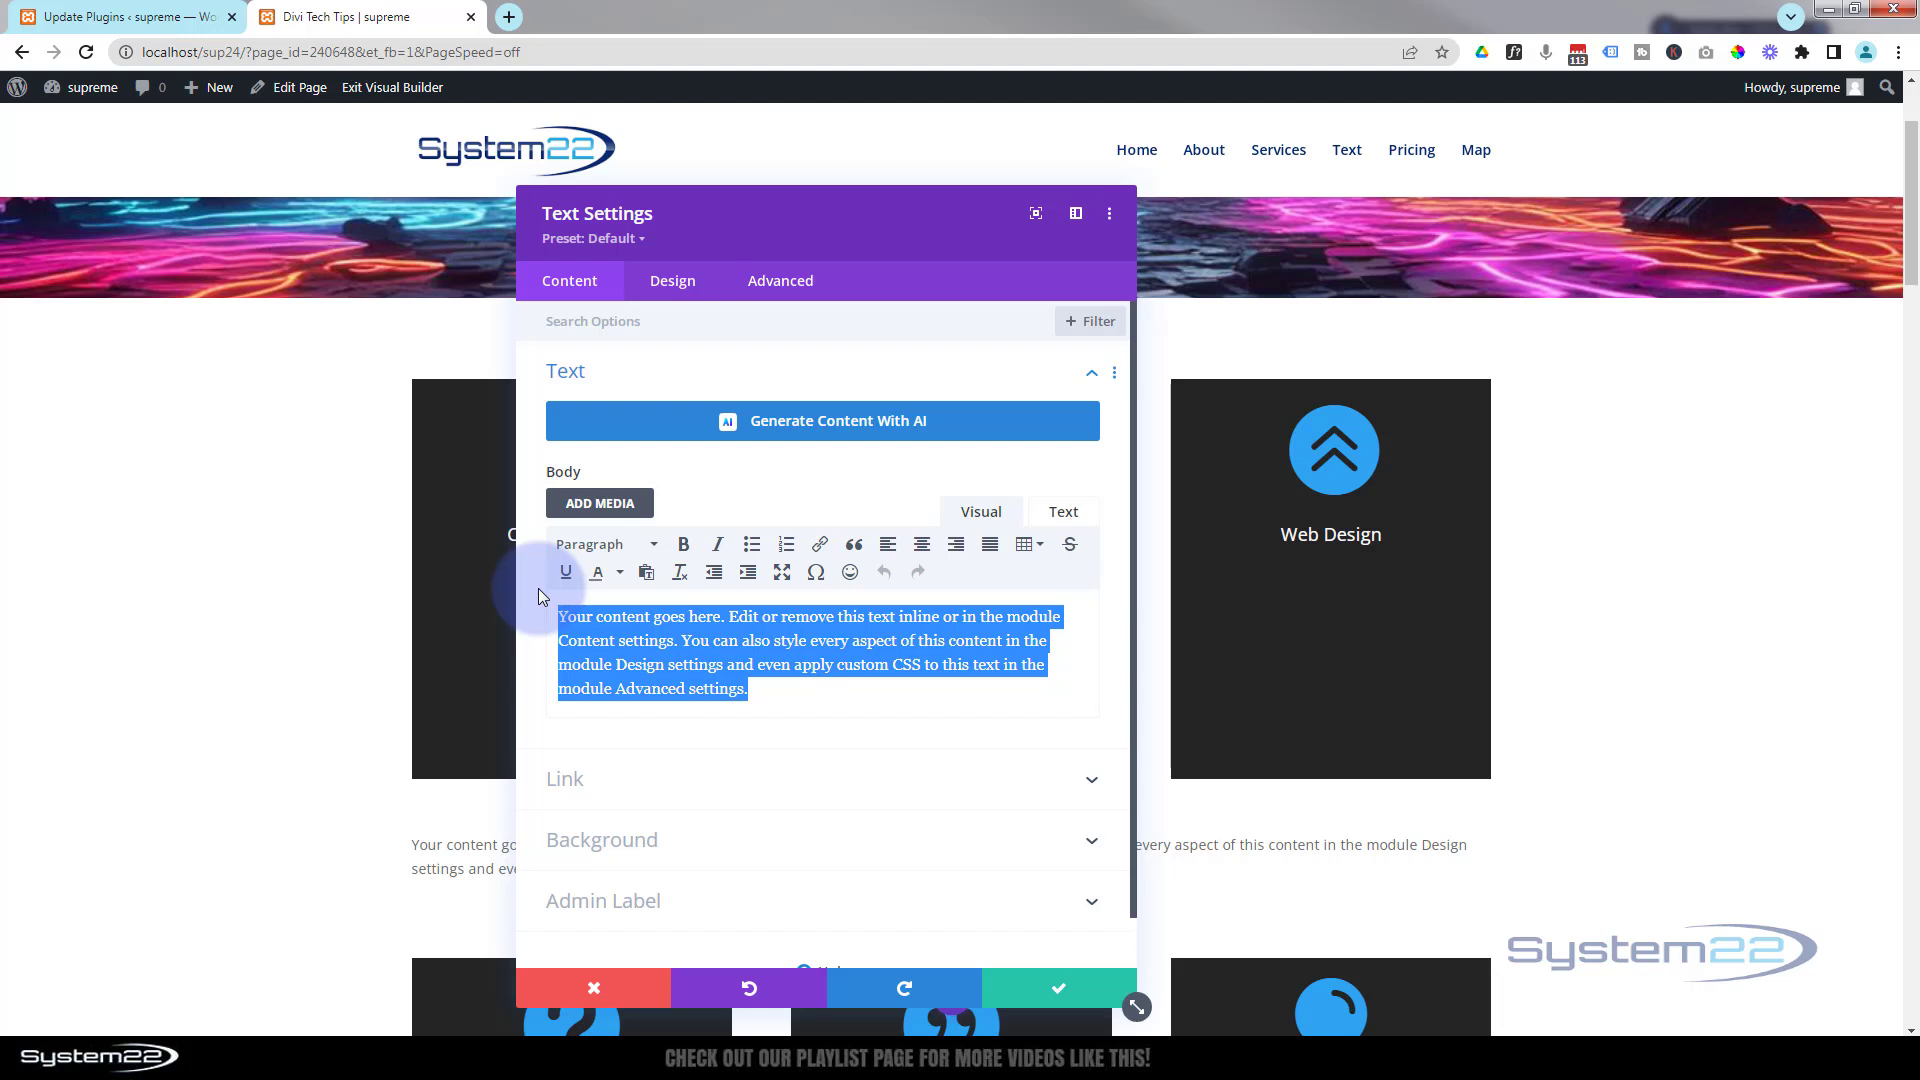
{"action": "type", "text": "Tap on"}
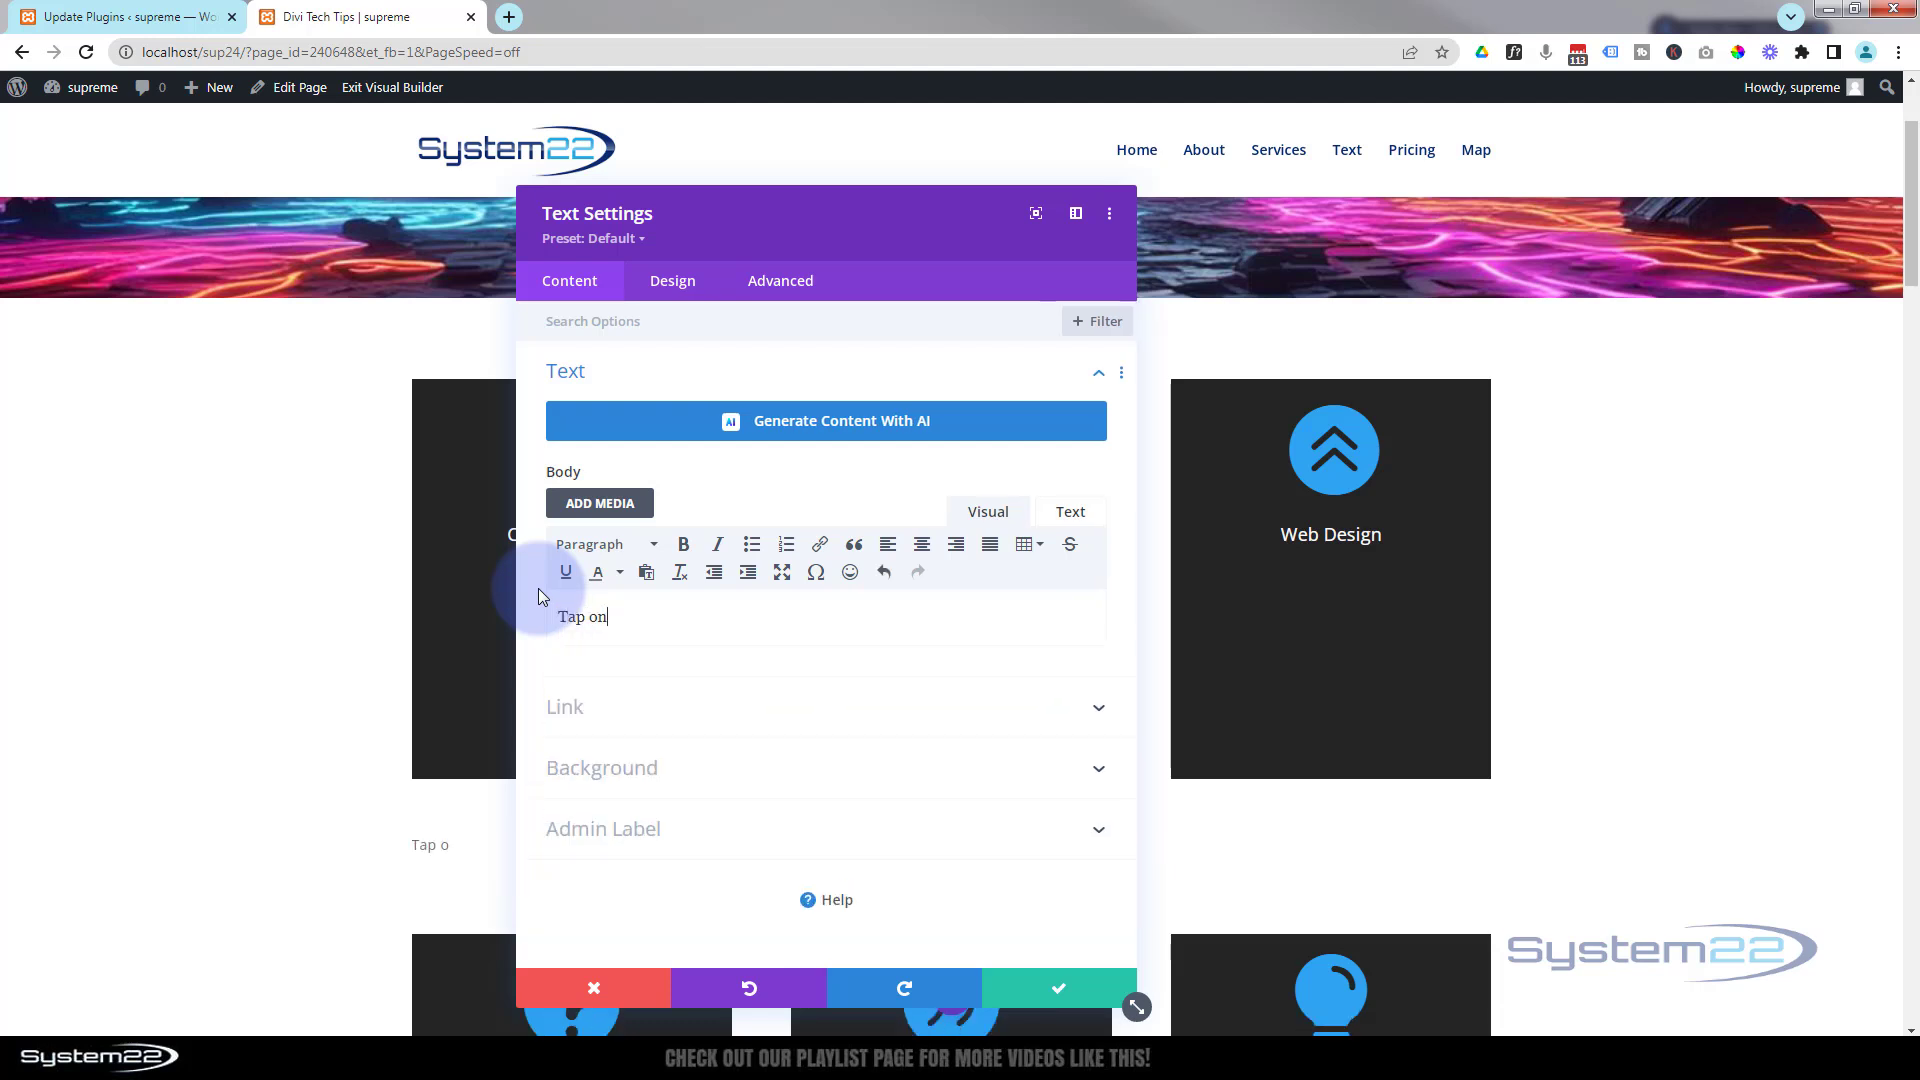
{"action": "type", "text": " module for more information!"}
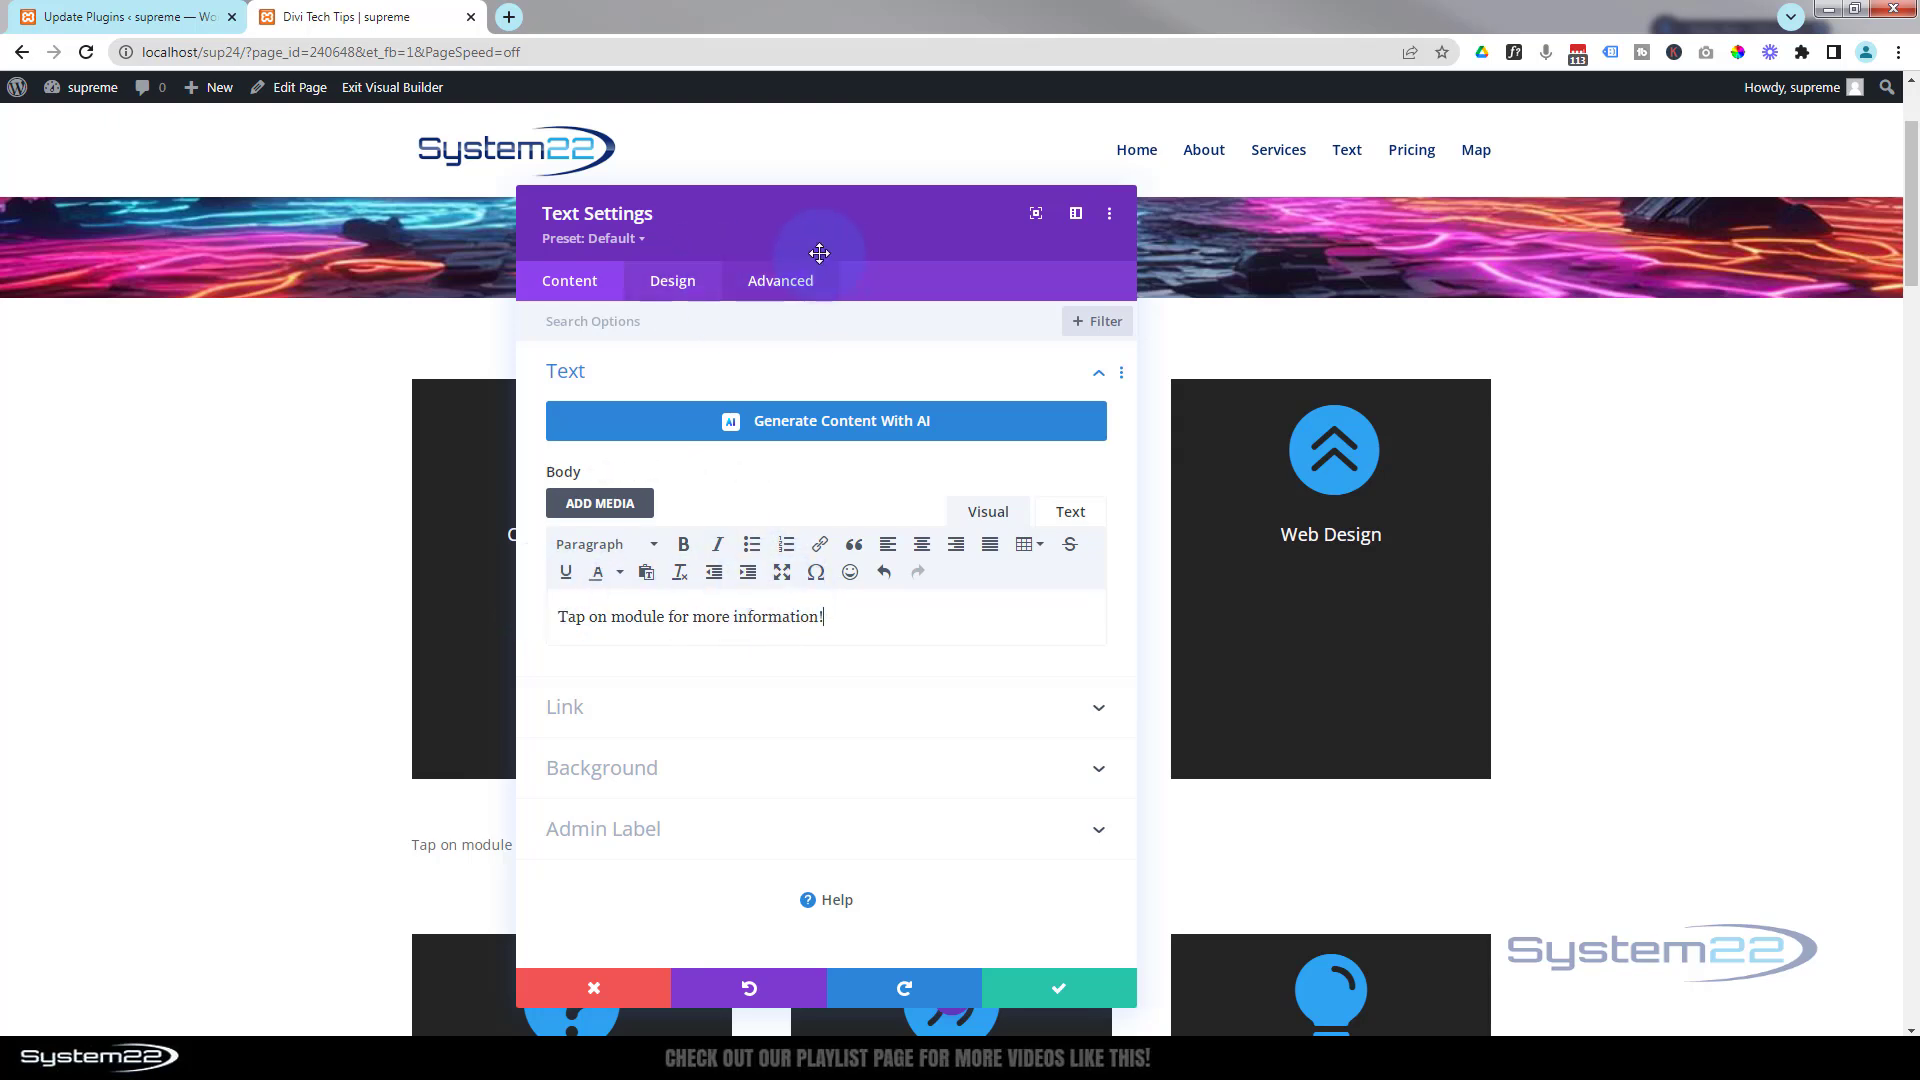
Step: Center-align the Text module's text and save the module settings
{"action": "left_click_drag", "start_coordinate": [819, 253], "coordinate": [1385, 248]}
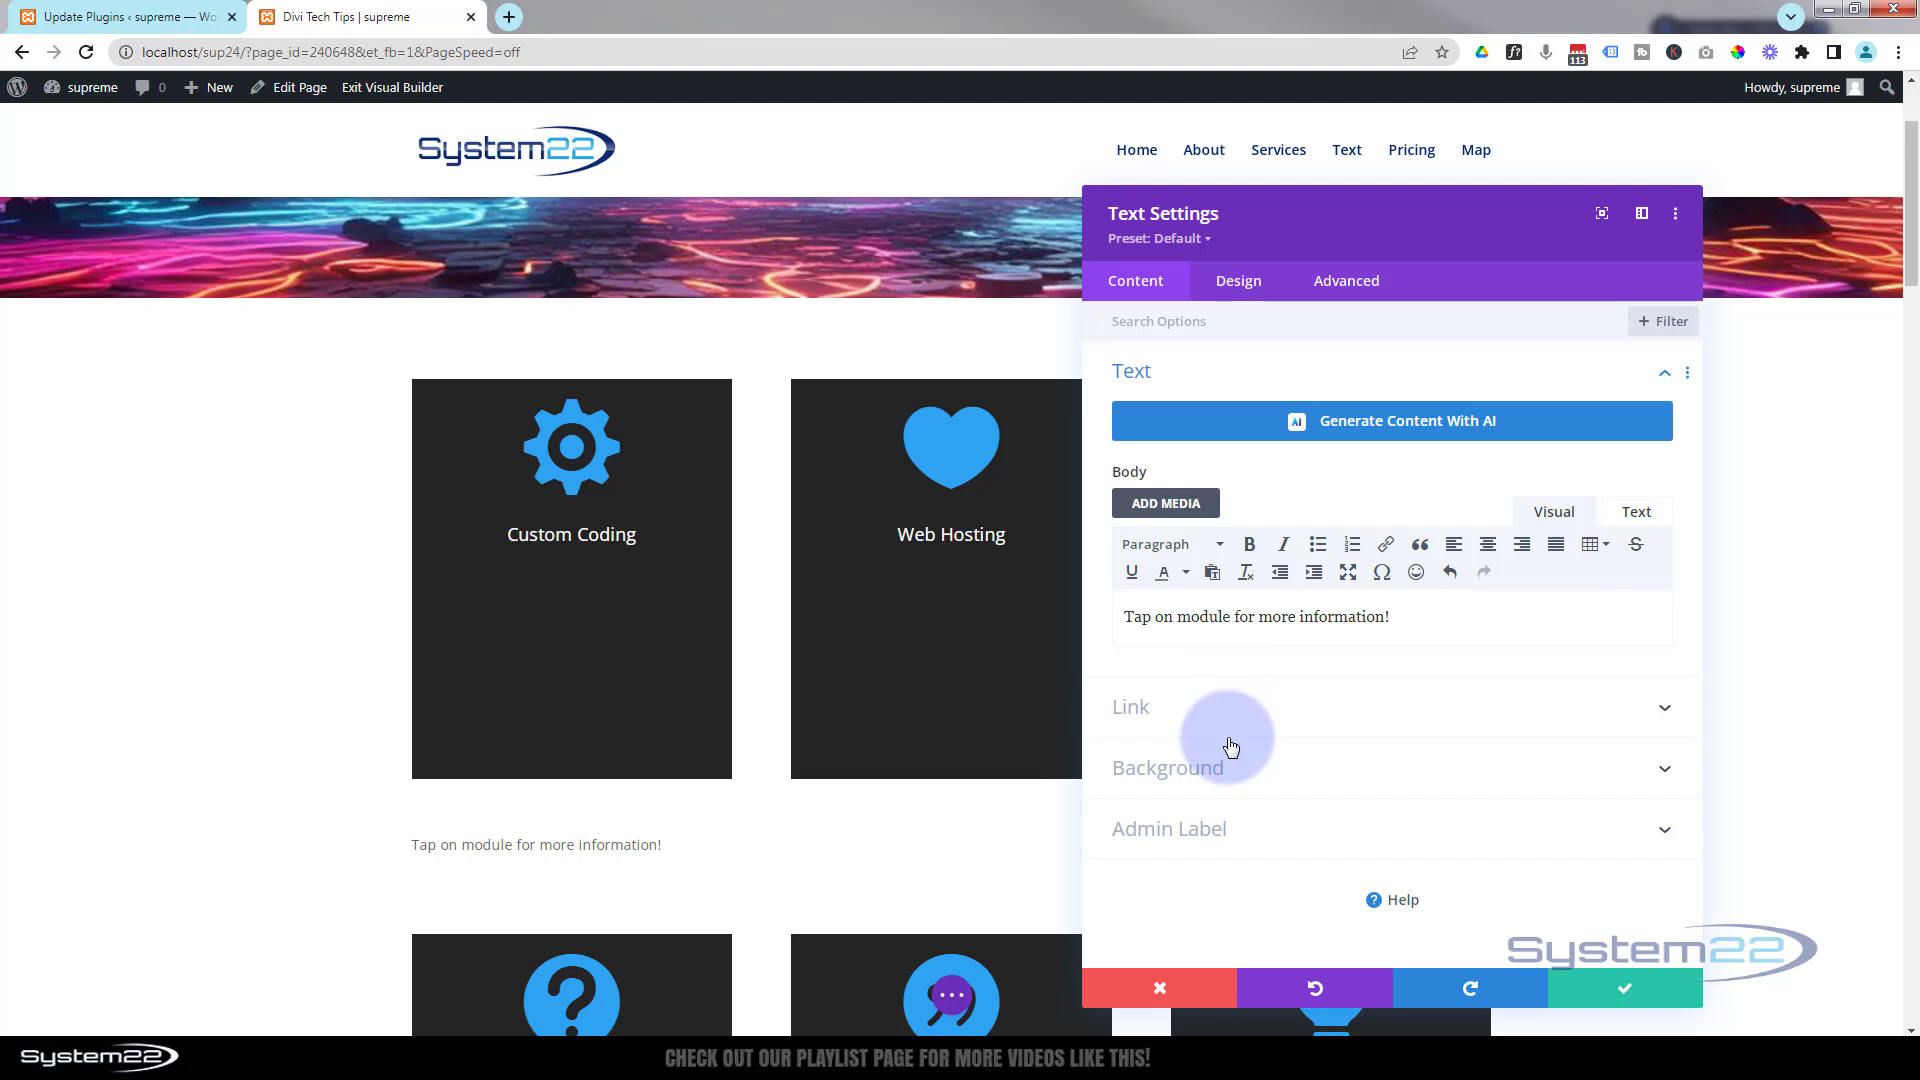
{"action": "left_click", "coordinate": [1247, 283]}
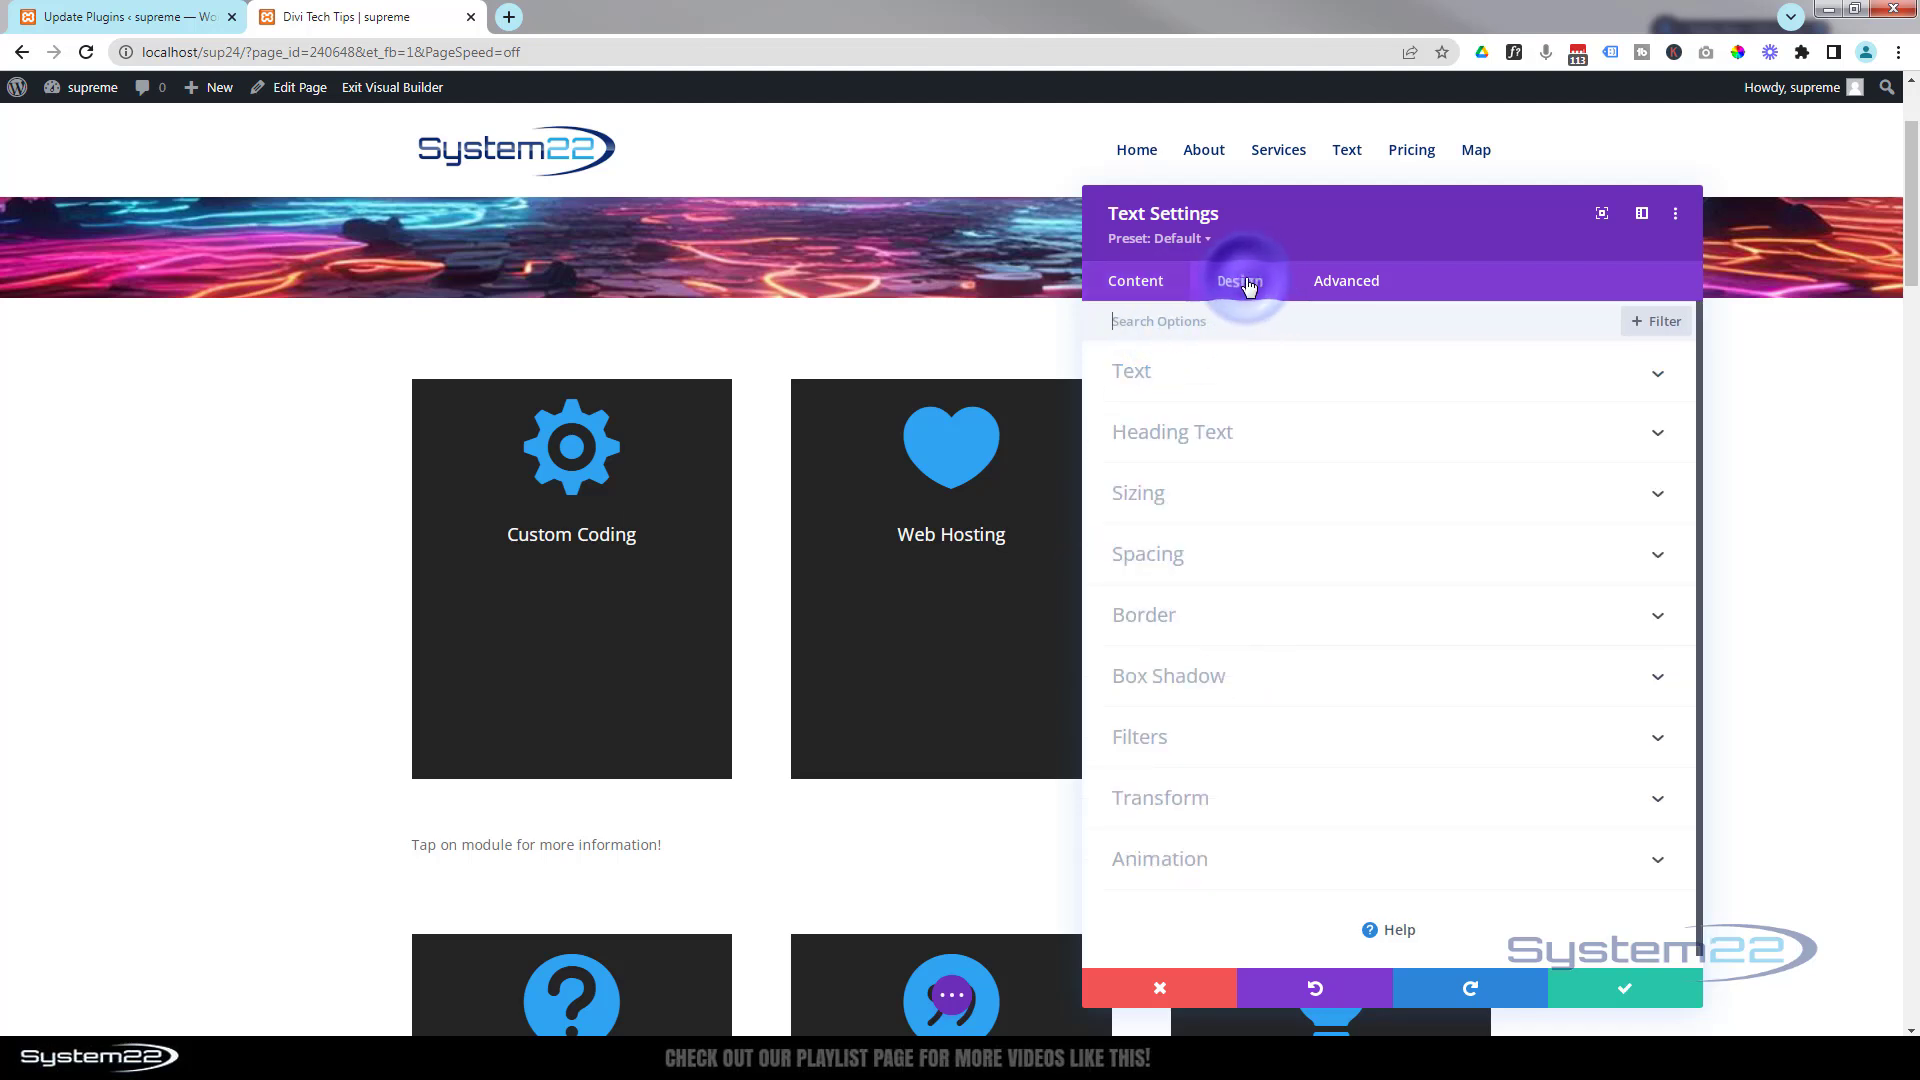
{"action": "left_click", "coordinate": [1280, 377]}
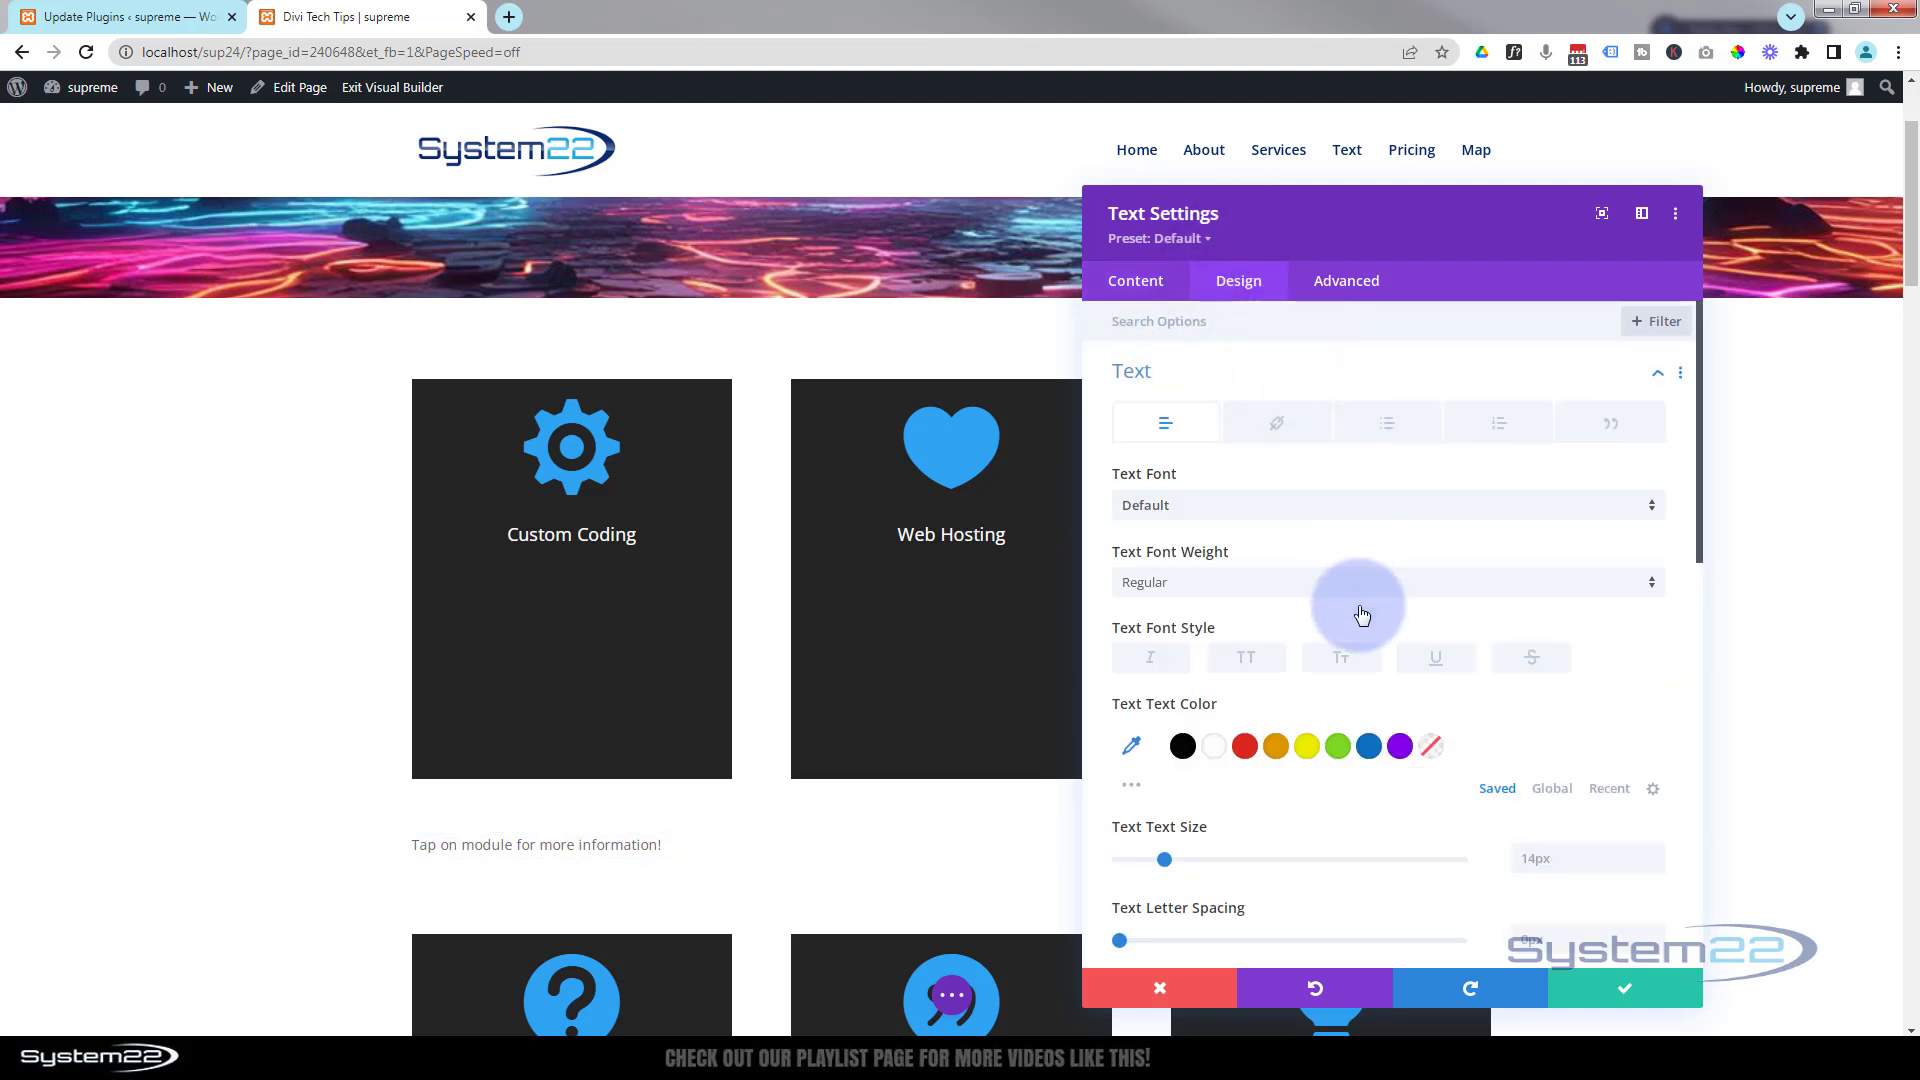
{"action": "scroll", "coordinate": [1359, 672], "scroll_direction": "down", "scroll_amount": 5}
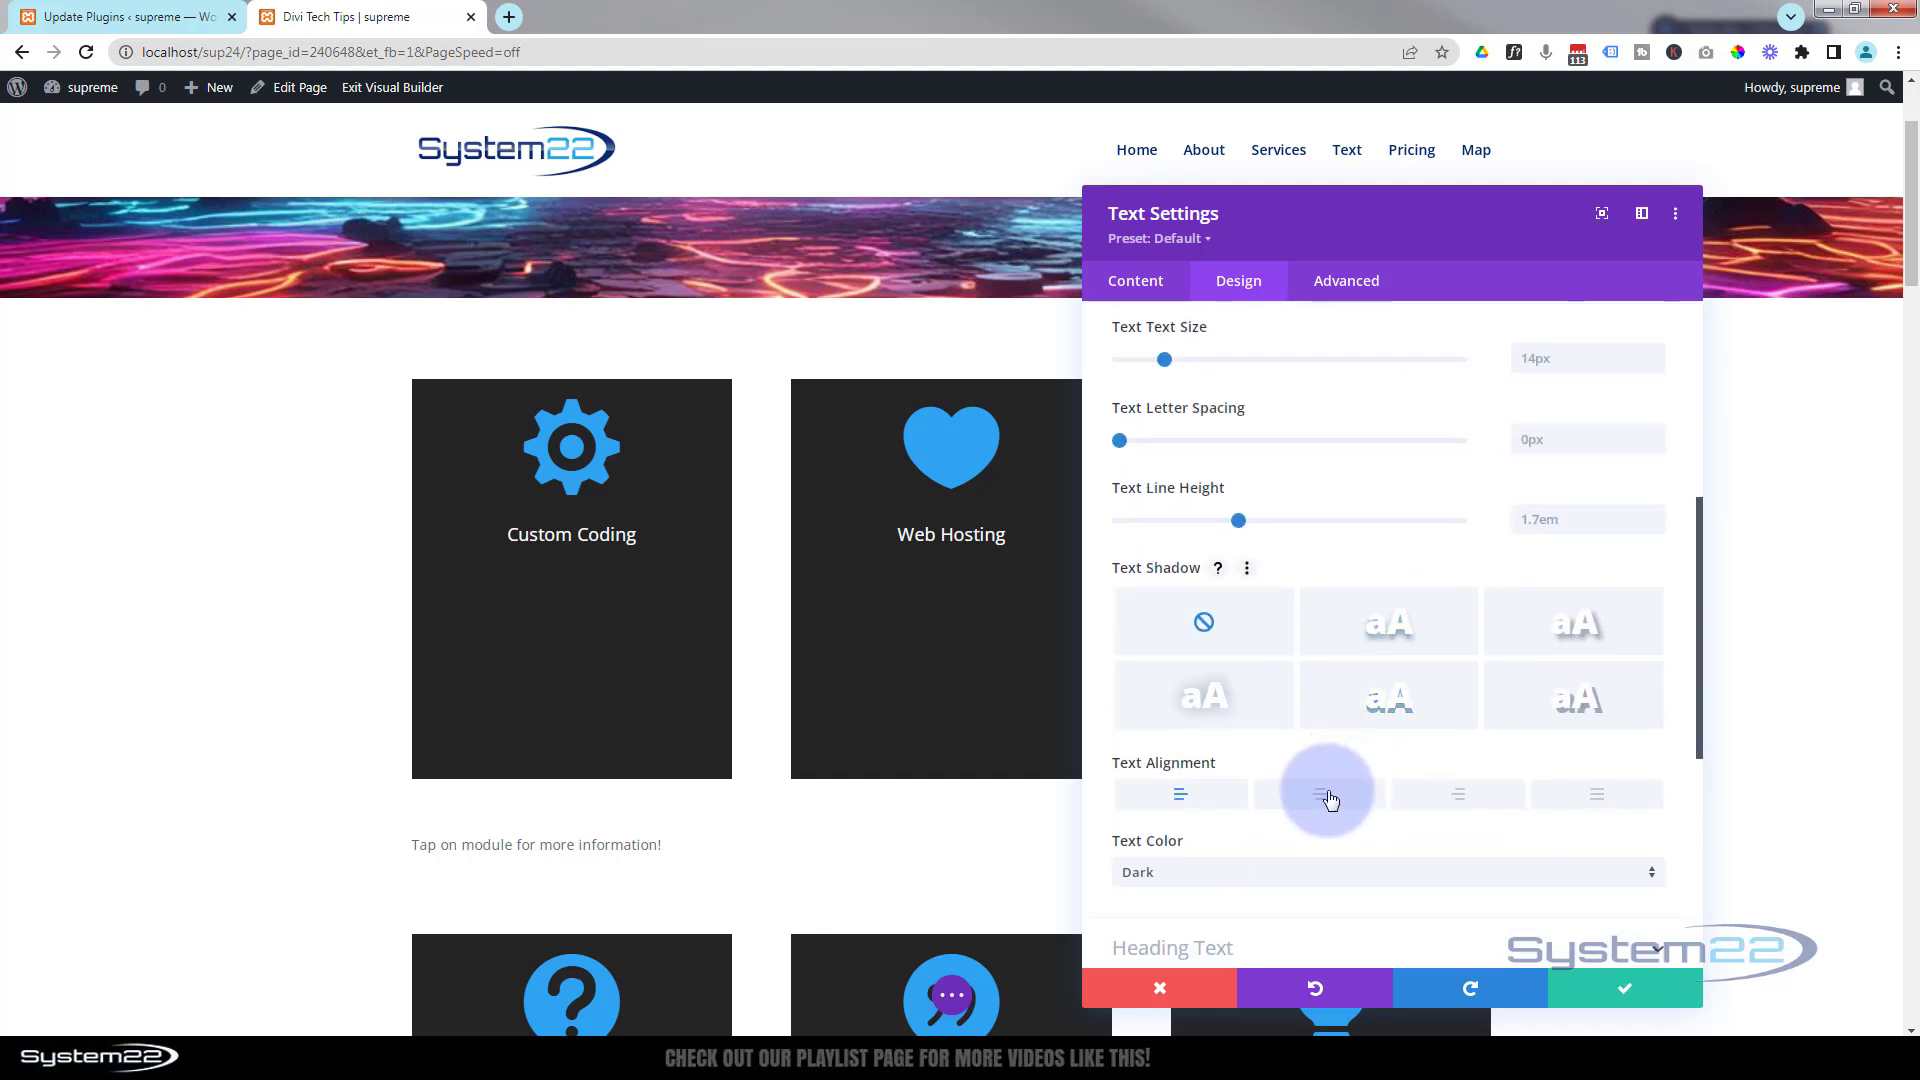
{"action": "left_click", "coordinate": [1330, 797]}
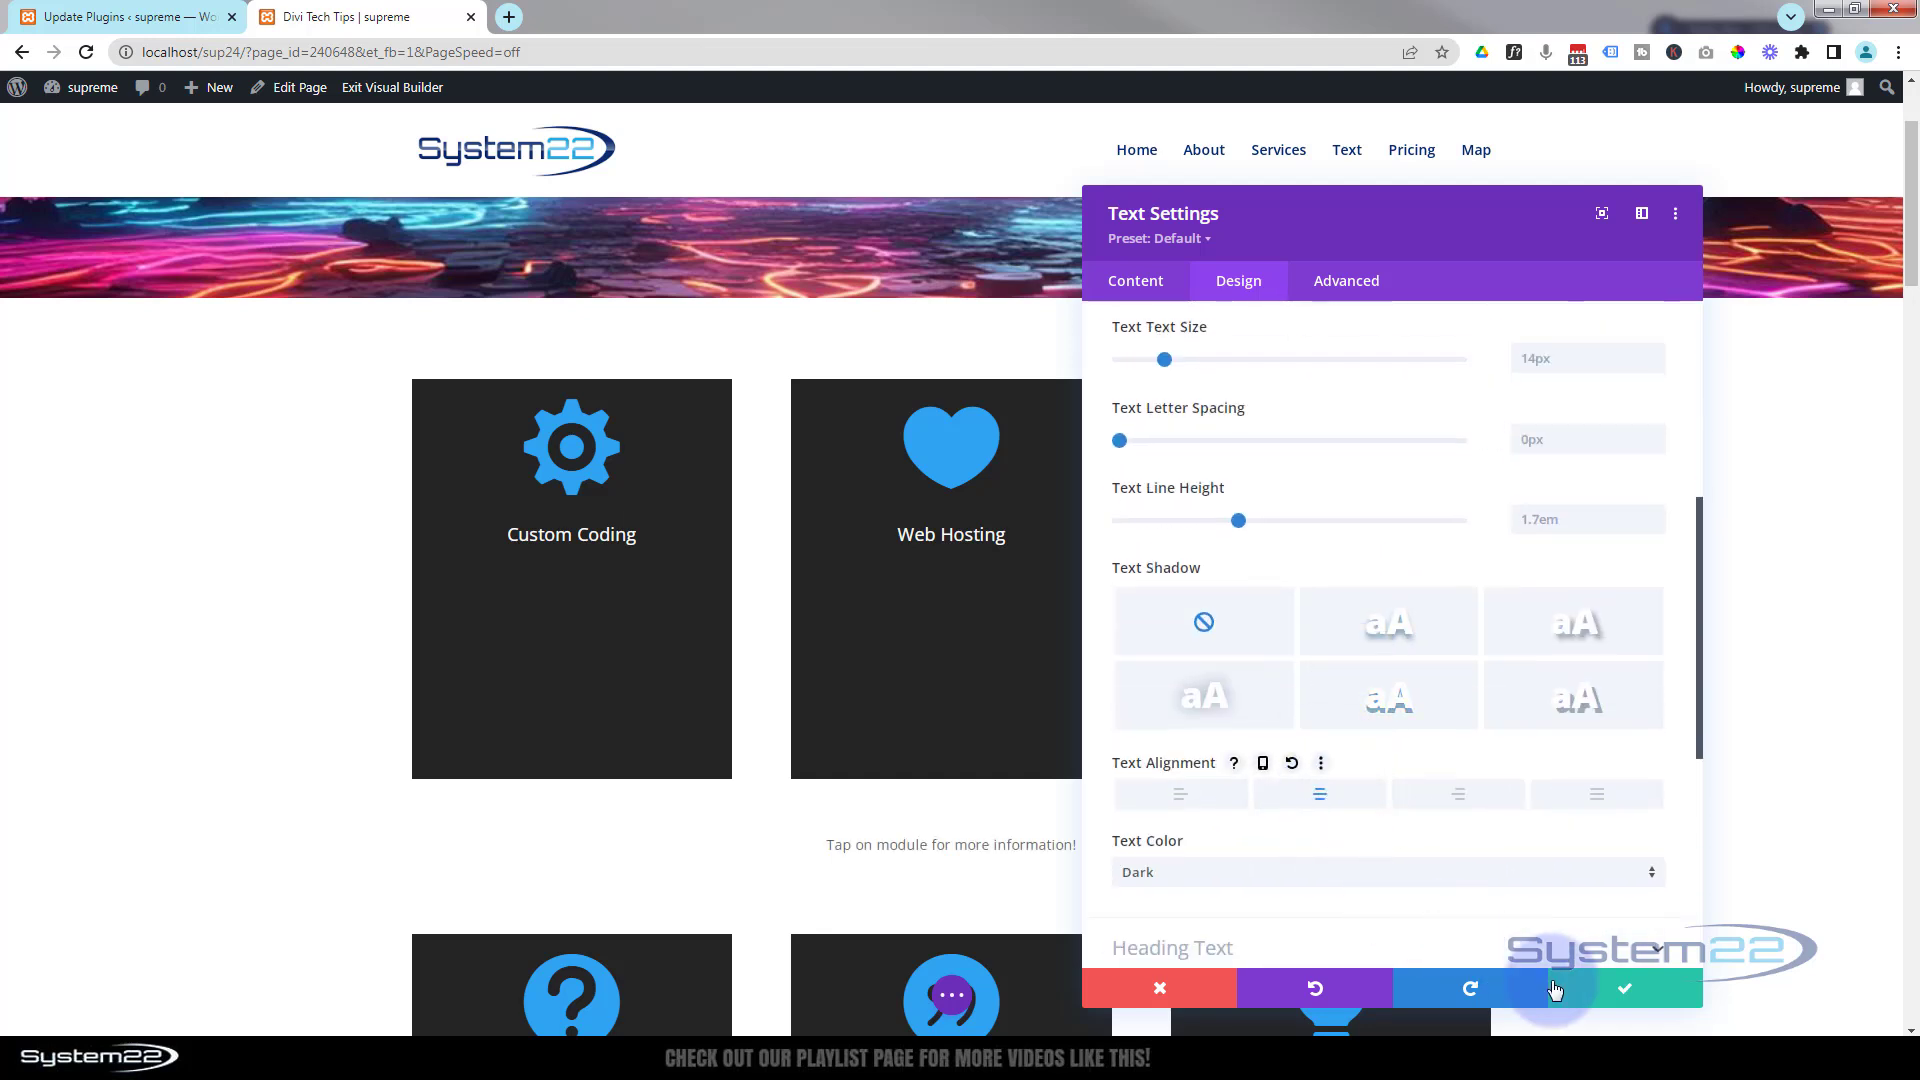
{"action": "left_click", "coordinate": [1641, 990]}
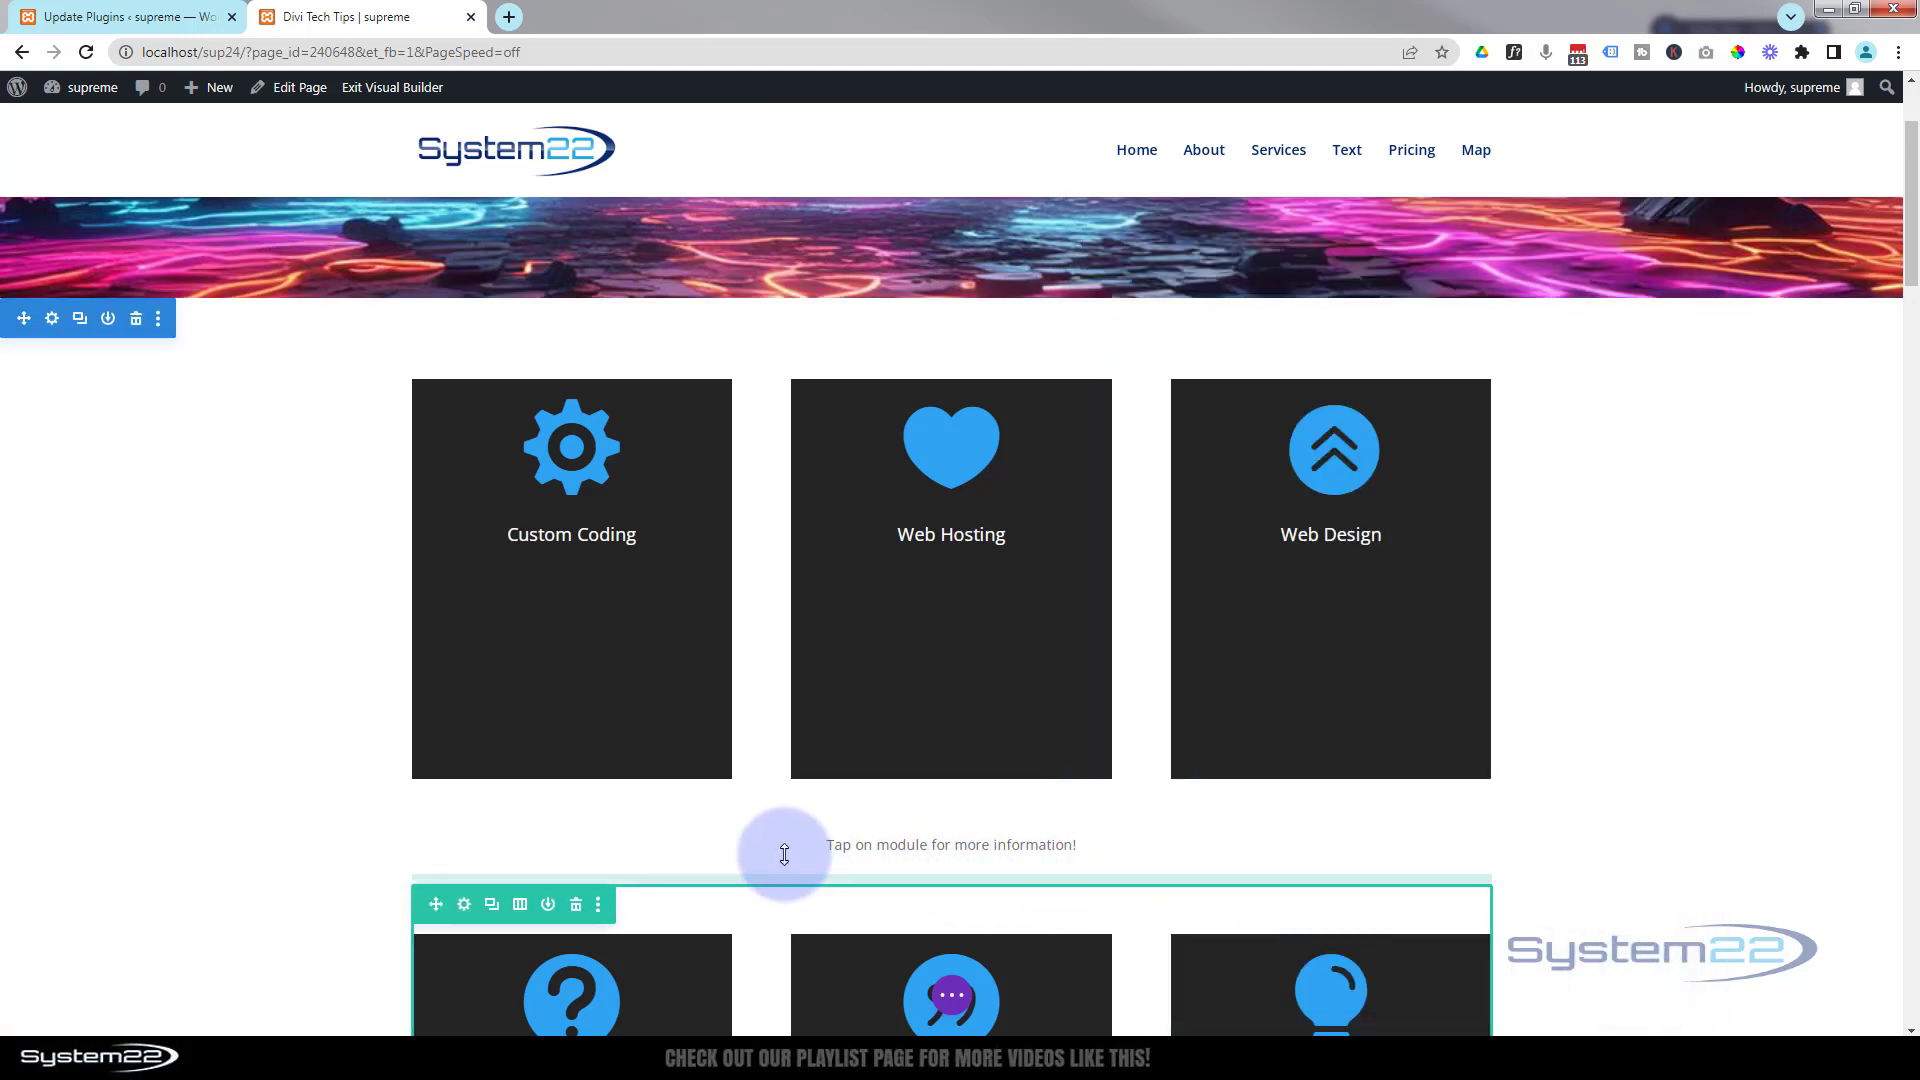
Step: Move the tap-hint text row above the first blurb row, disable it on desktop and save the row settings
{"action": "mouse_move", "coordinate": [515, 815]}
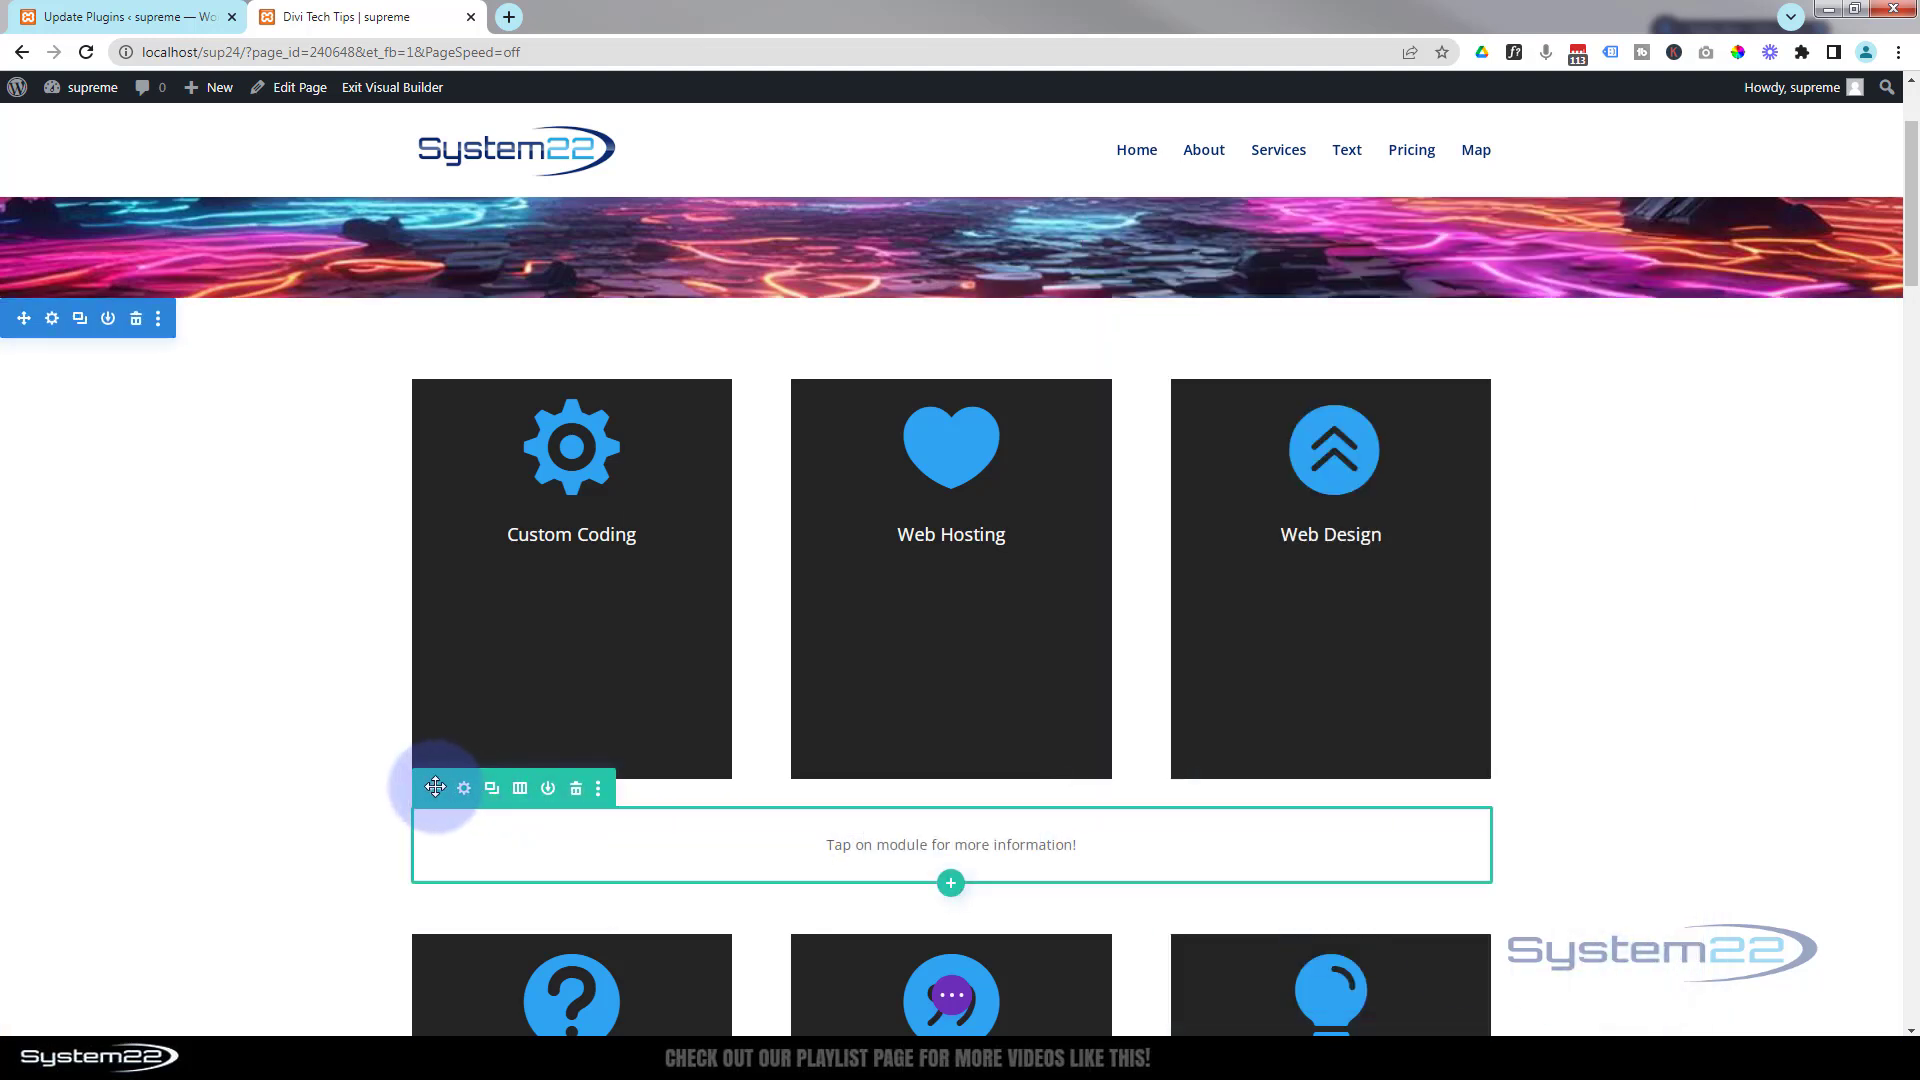
{"action": "left_click_drag", "start_coordinate": [435, 730], "coordinate": [464, 368]}
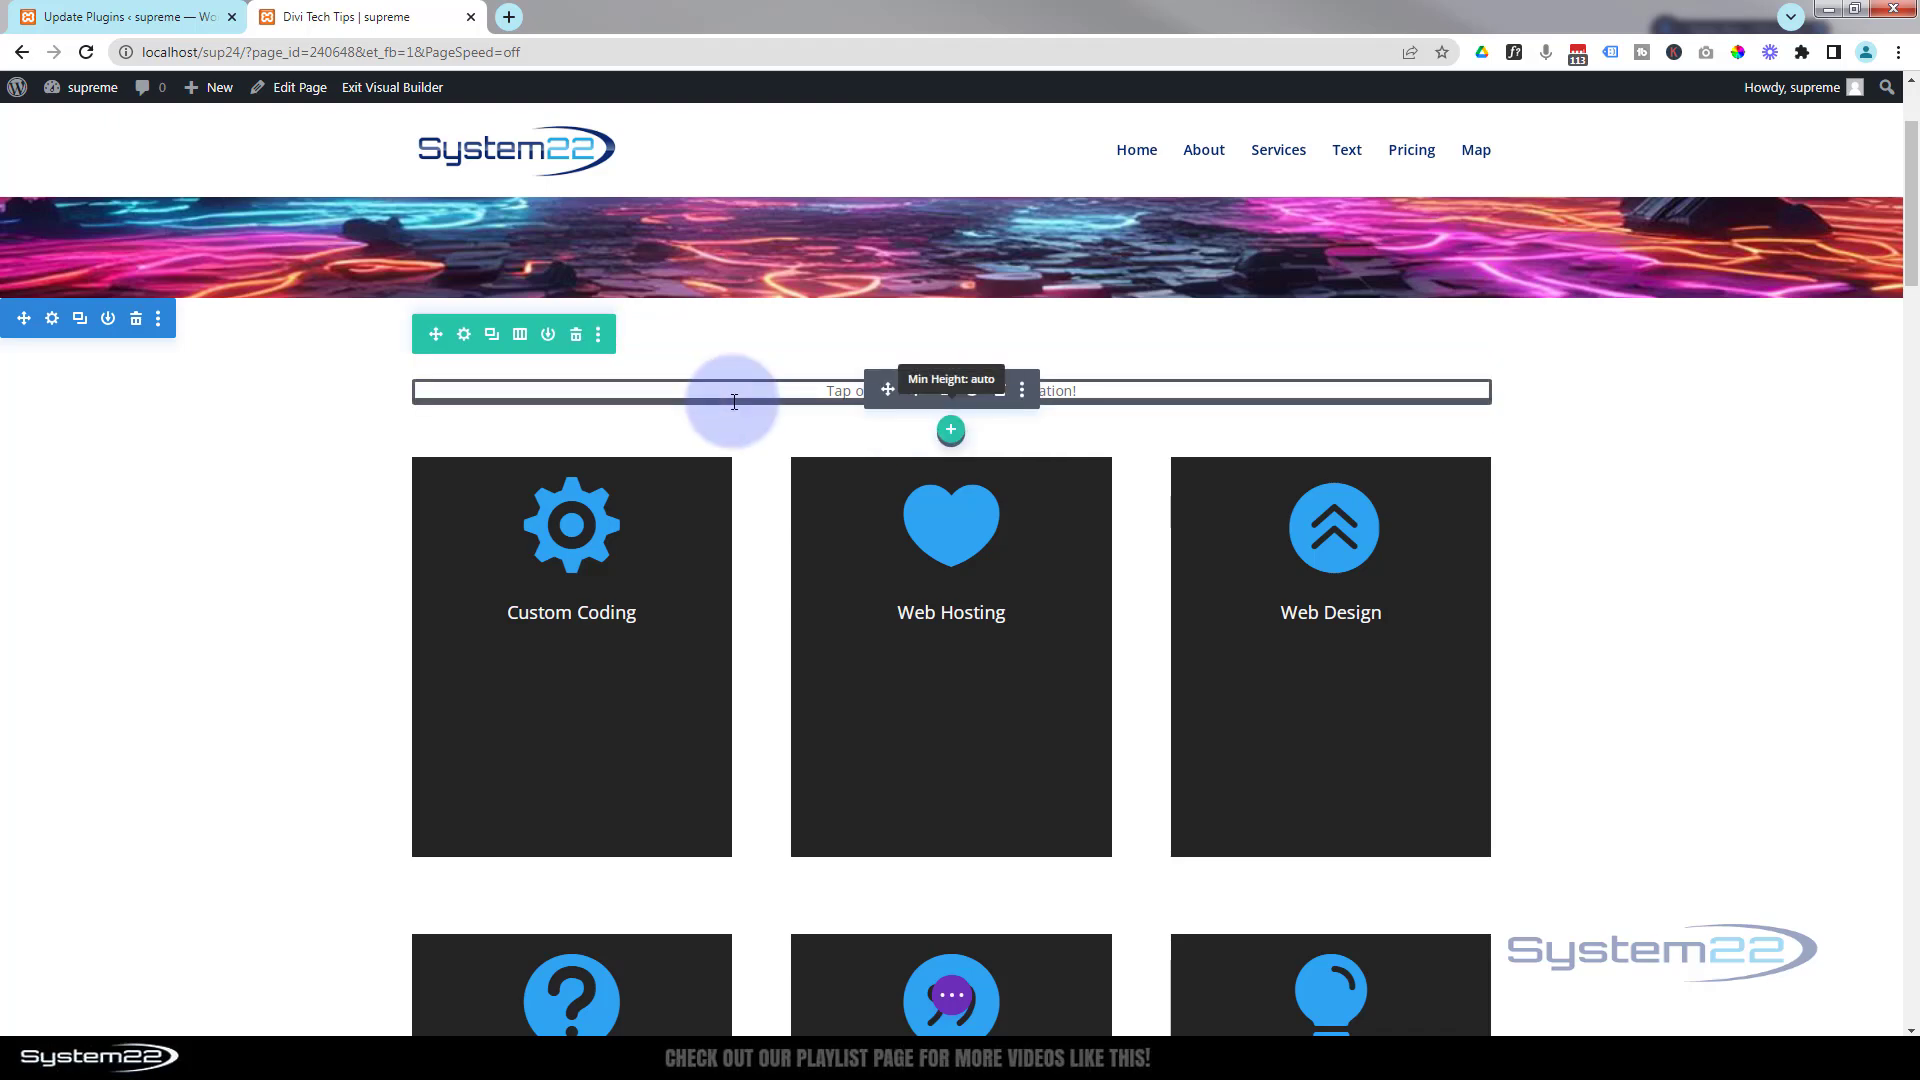
{"action": "left_click", "coordinate": [466, 338]}
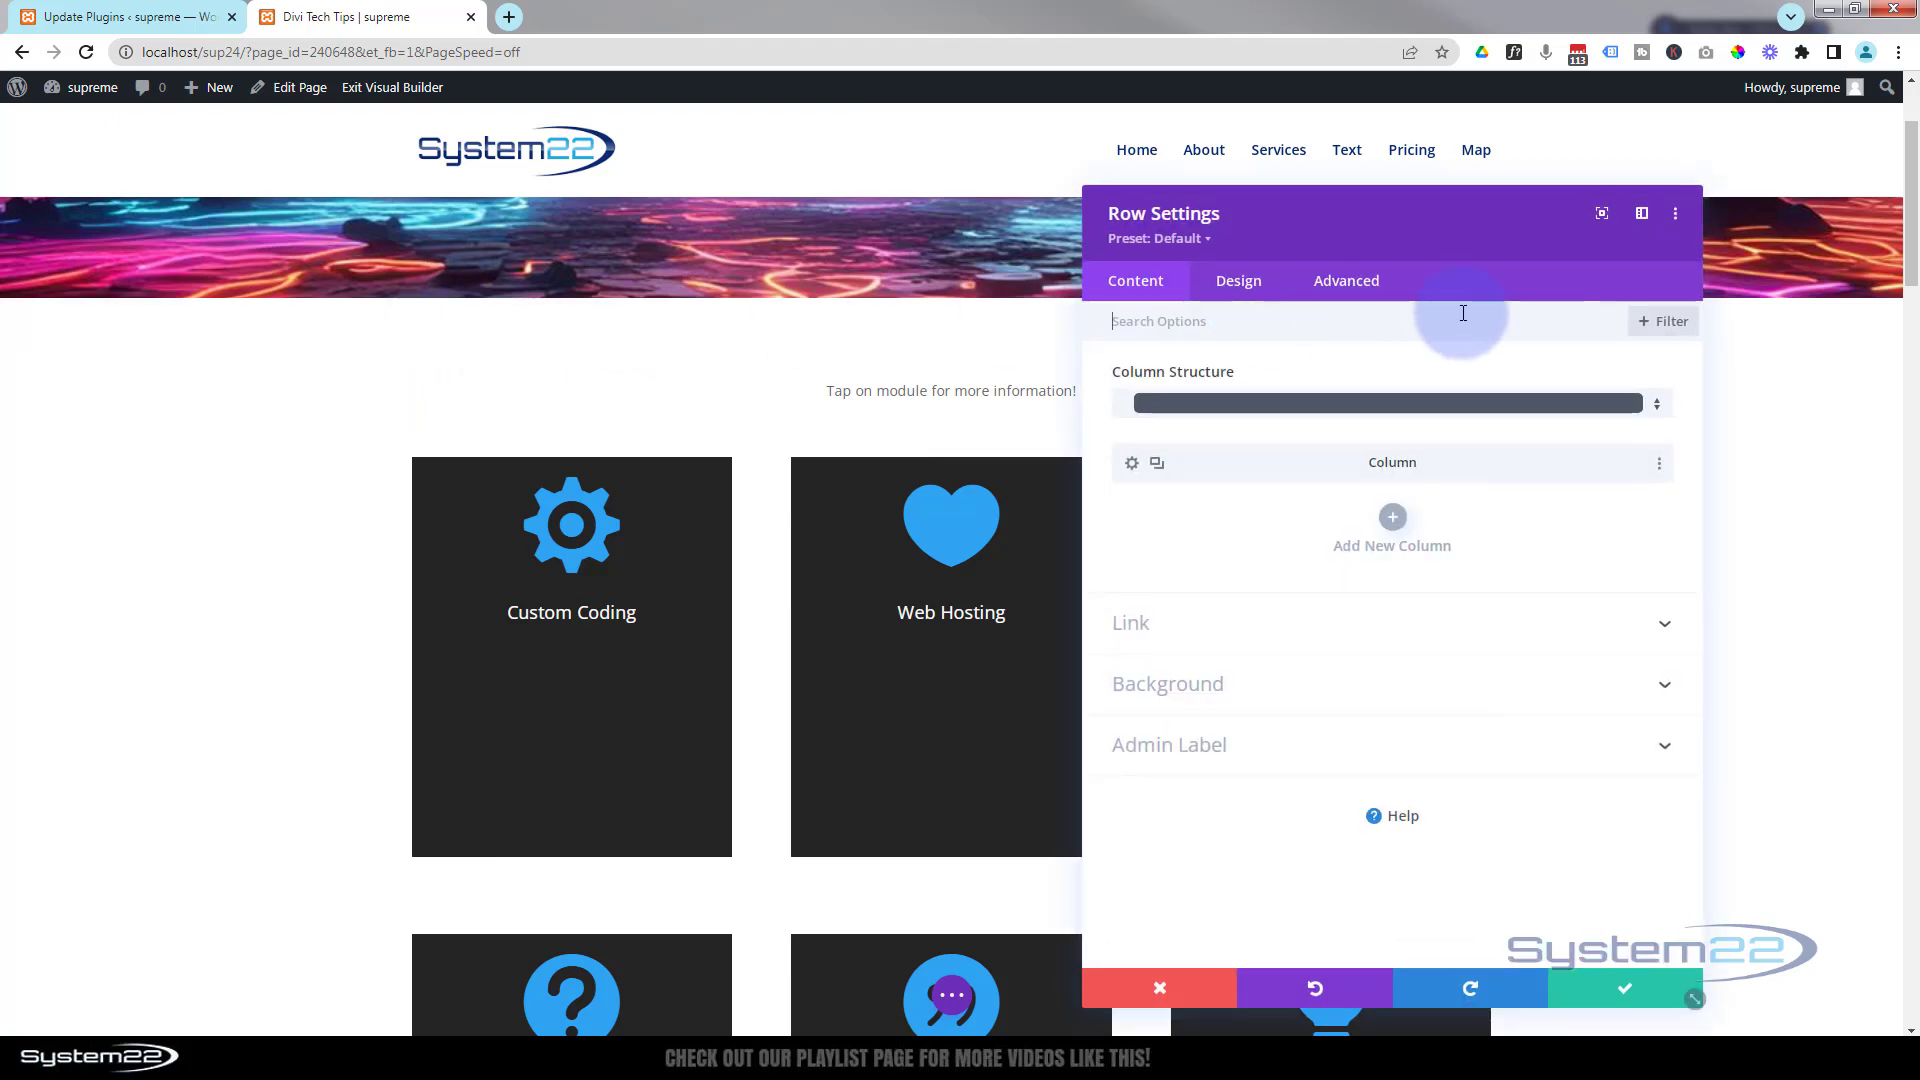
{"action": "left_click", "coordinate": [1370, 282]}
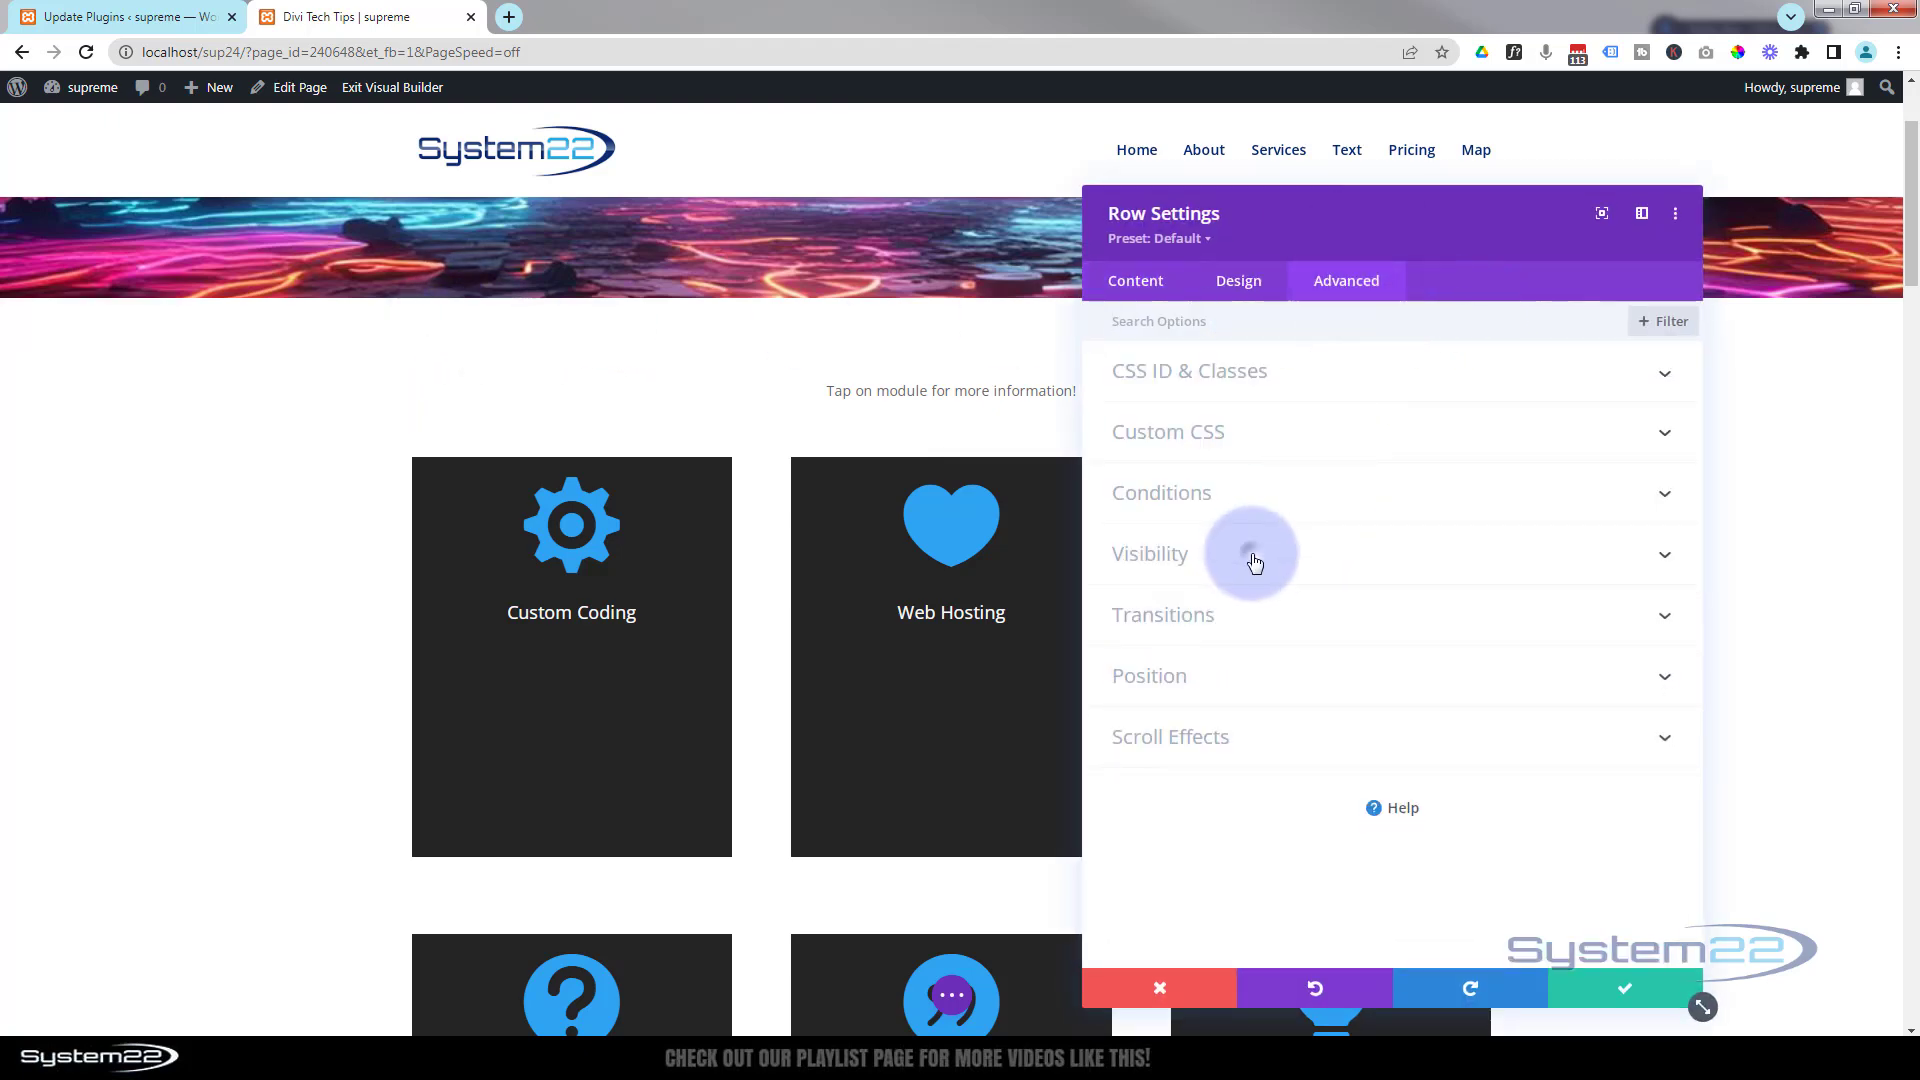
{"action": "left_click", "coordinate": [1255, 562]}
{"action": "left_click", "coordinate": [1160, 440]}
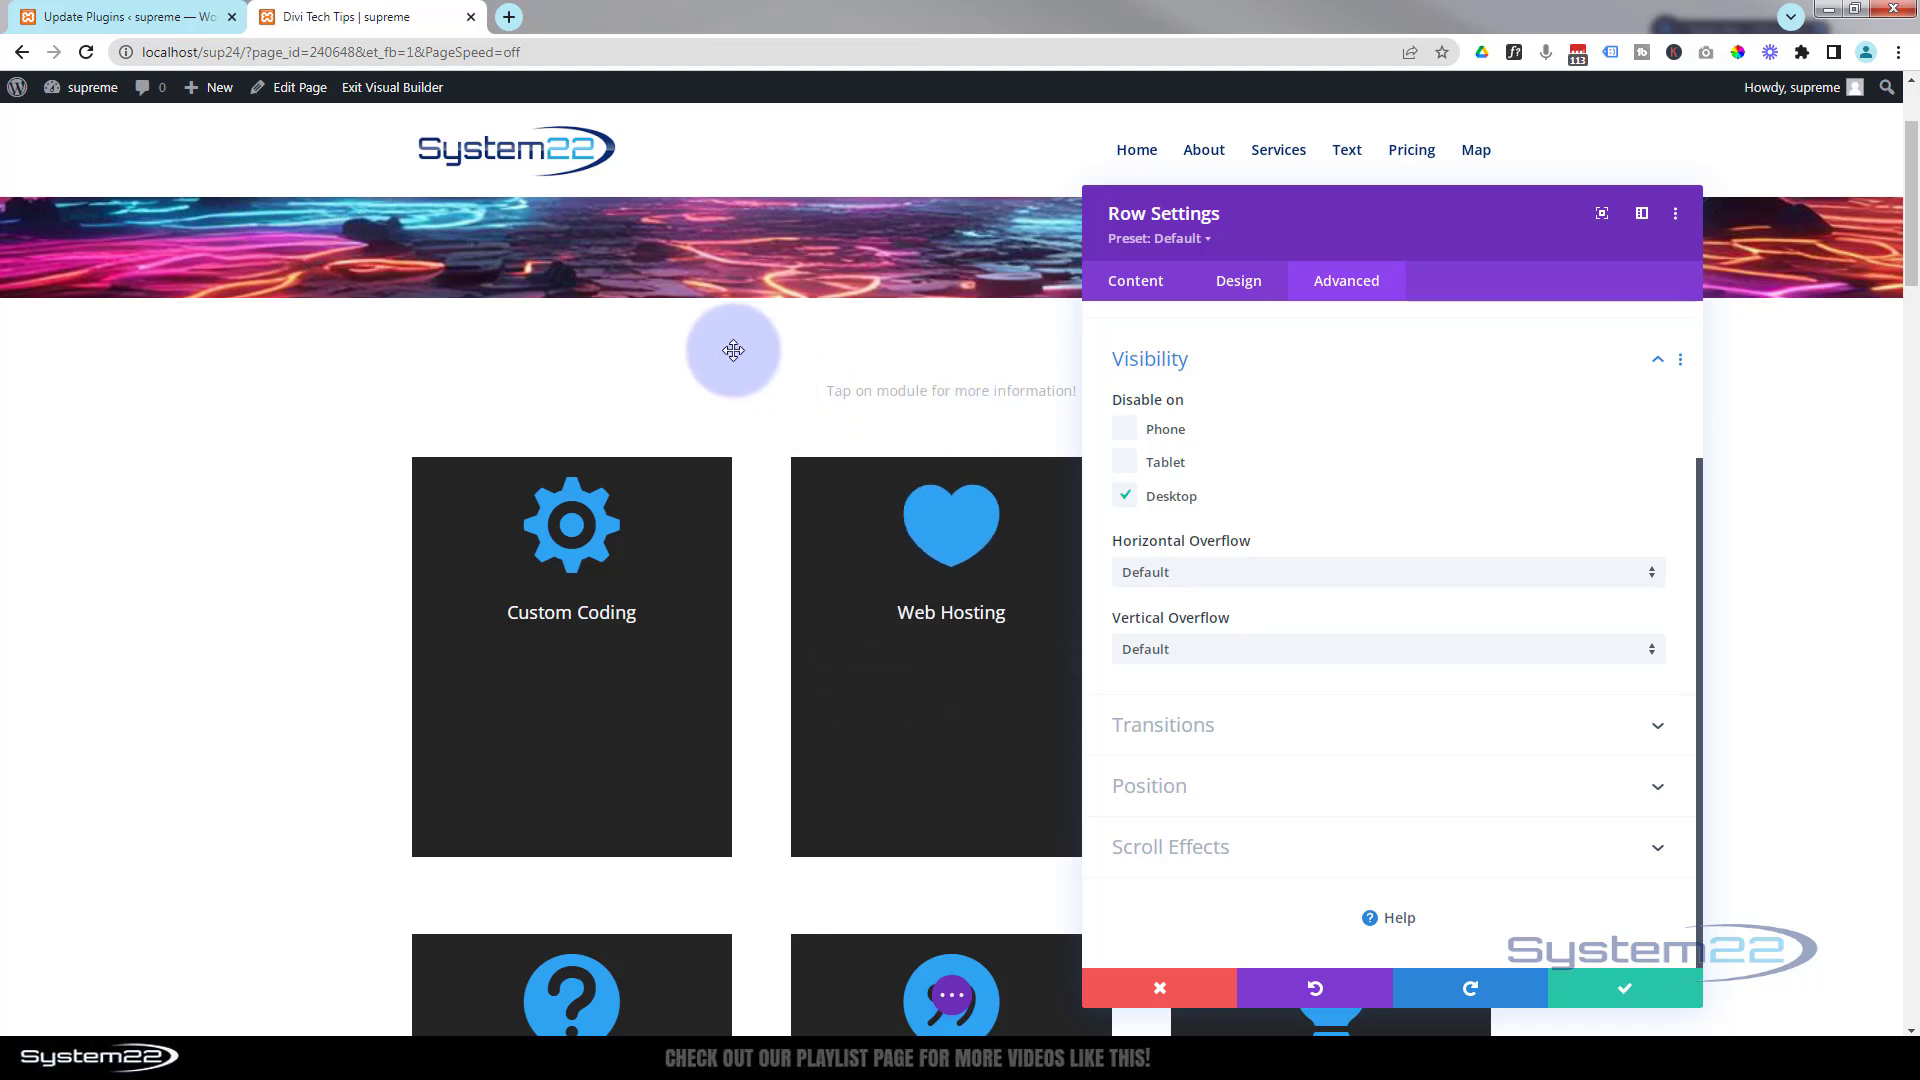
{"action": "left_click", "coordinate": [1632, 991]}
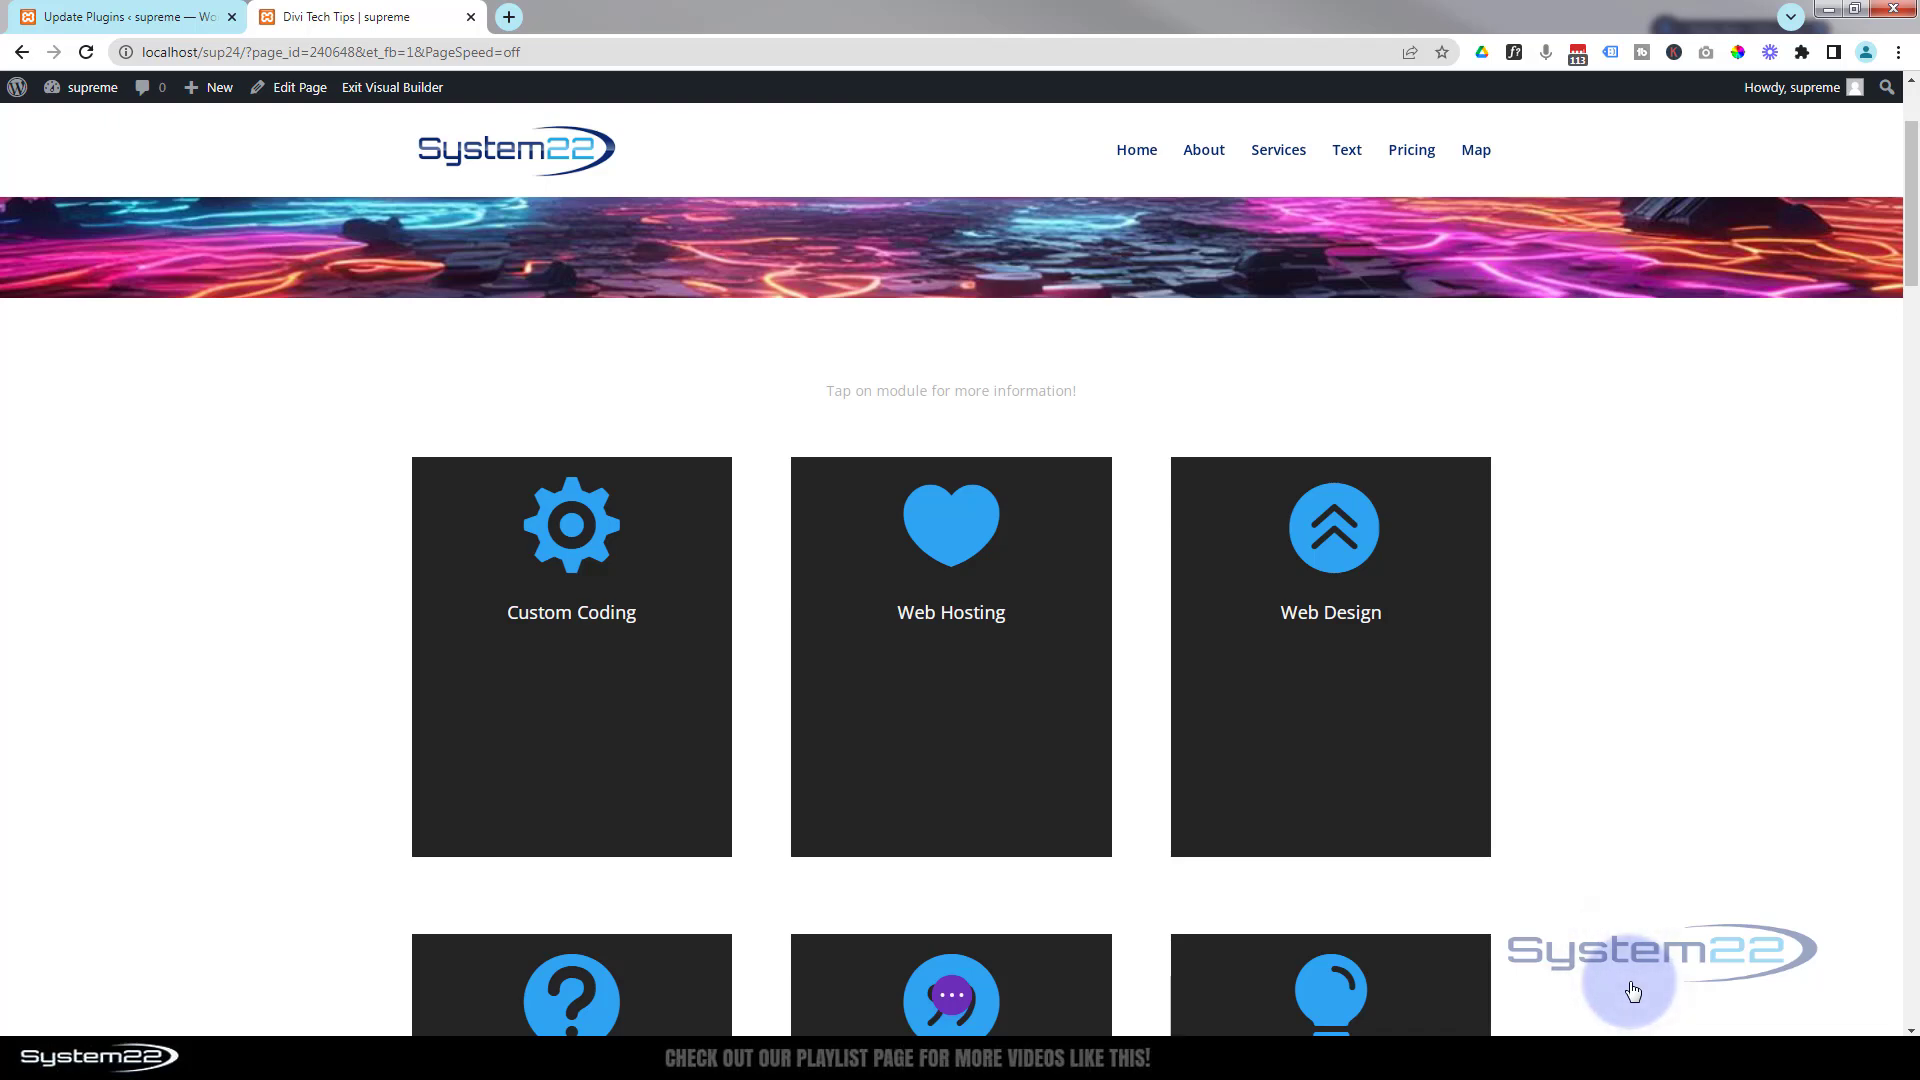
Step: Save the page as a draft and exit the visual builder to view the blurb rows on the live page
{"action": "left_click", "coordinate": [953, 996]}
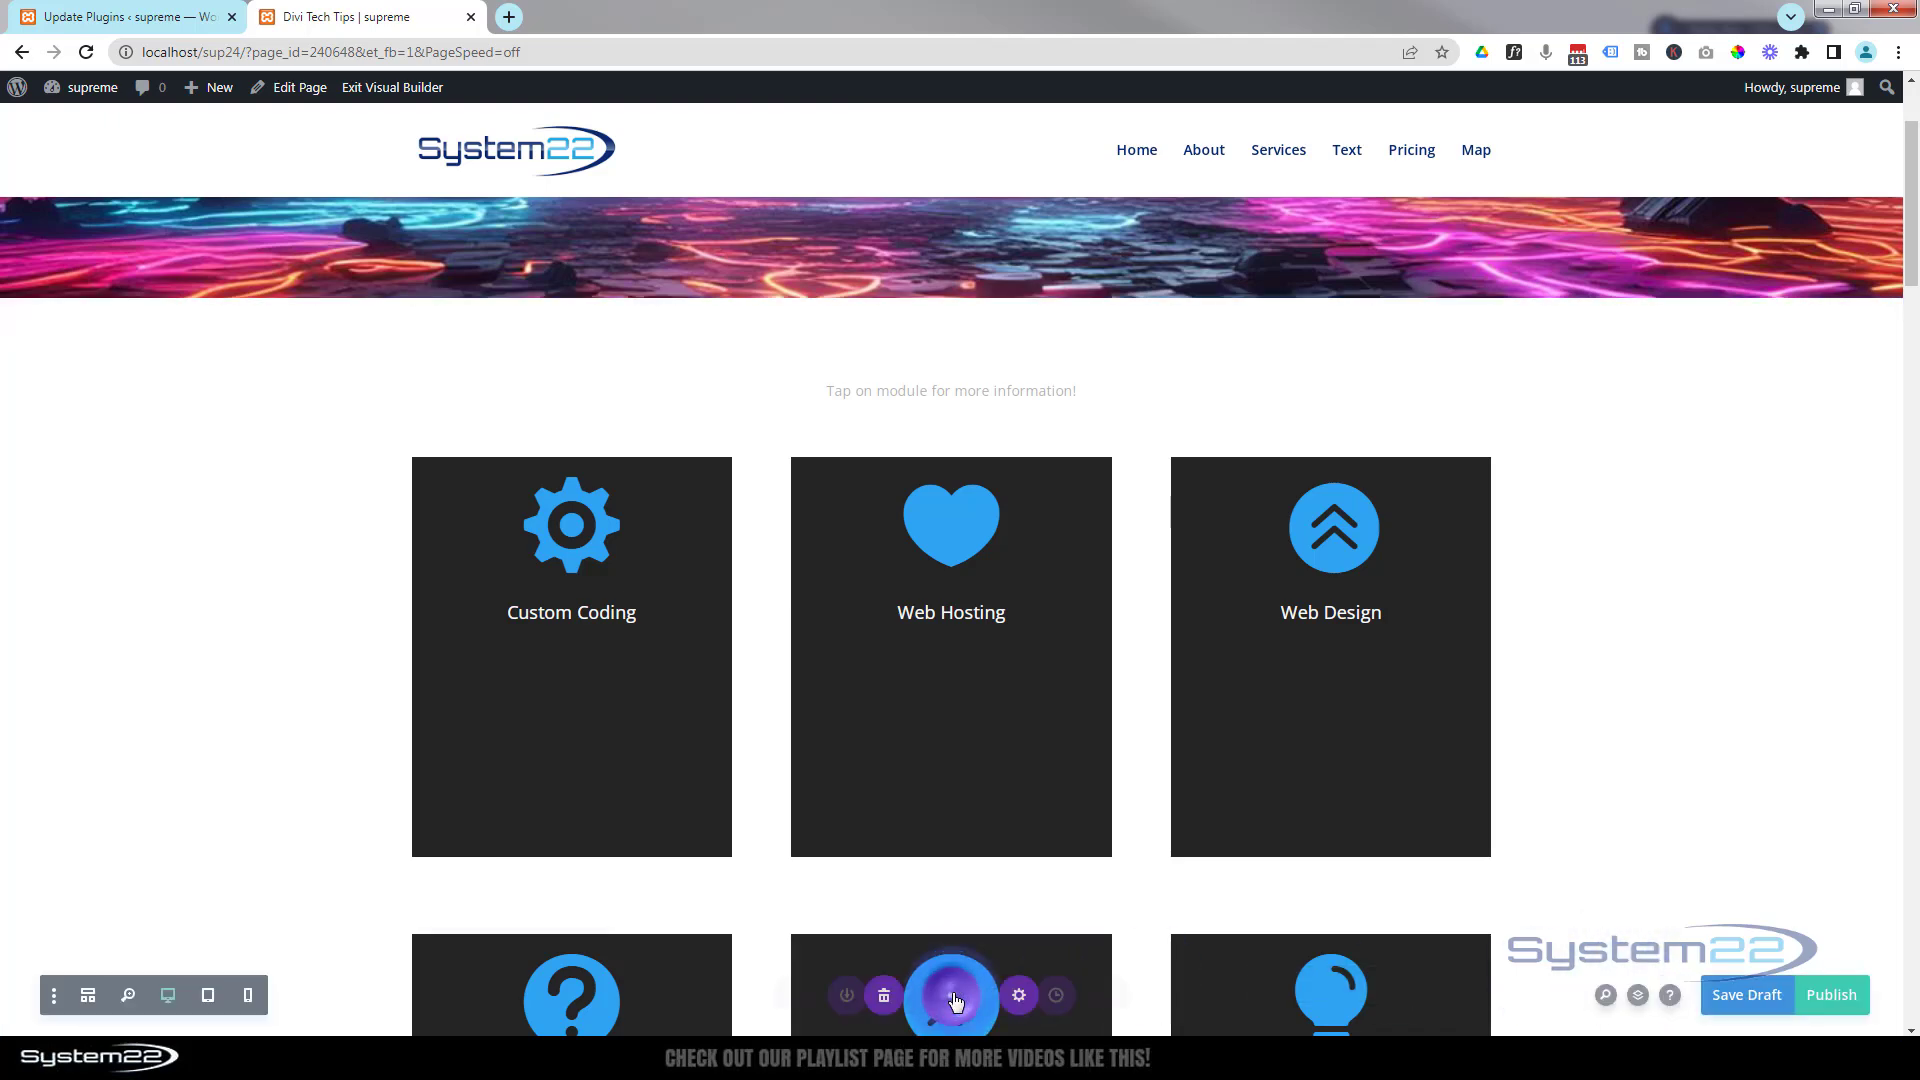
{"action": "left_click", "coordinate": [1753, 1007]}
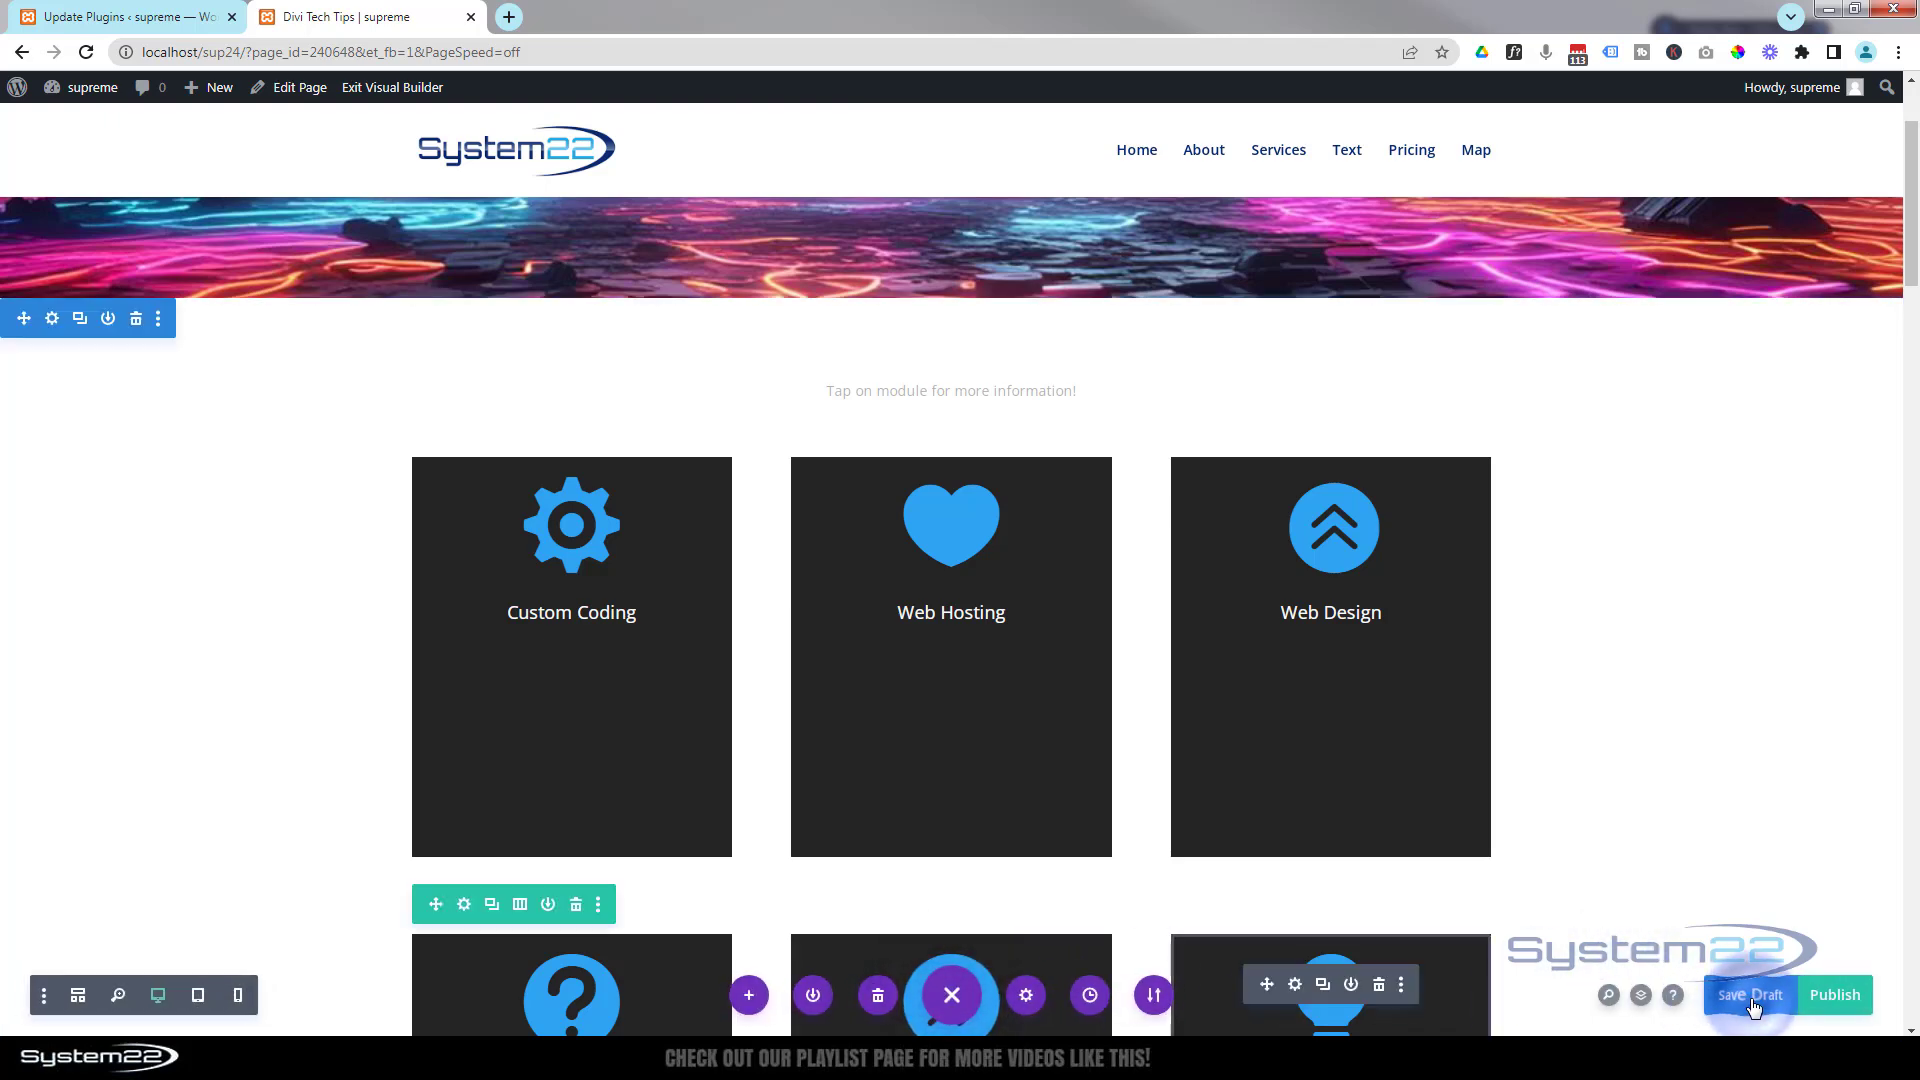
{"action": "left_click", "coordinate": [403, 90]}
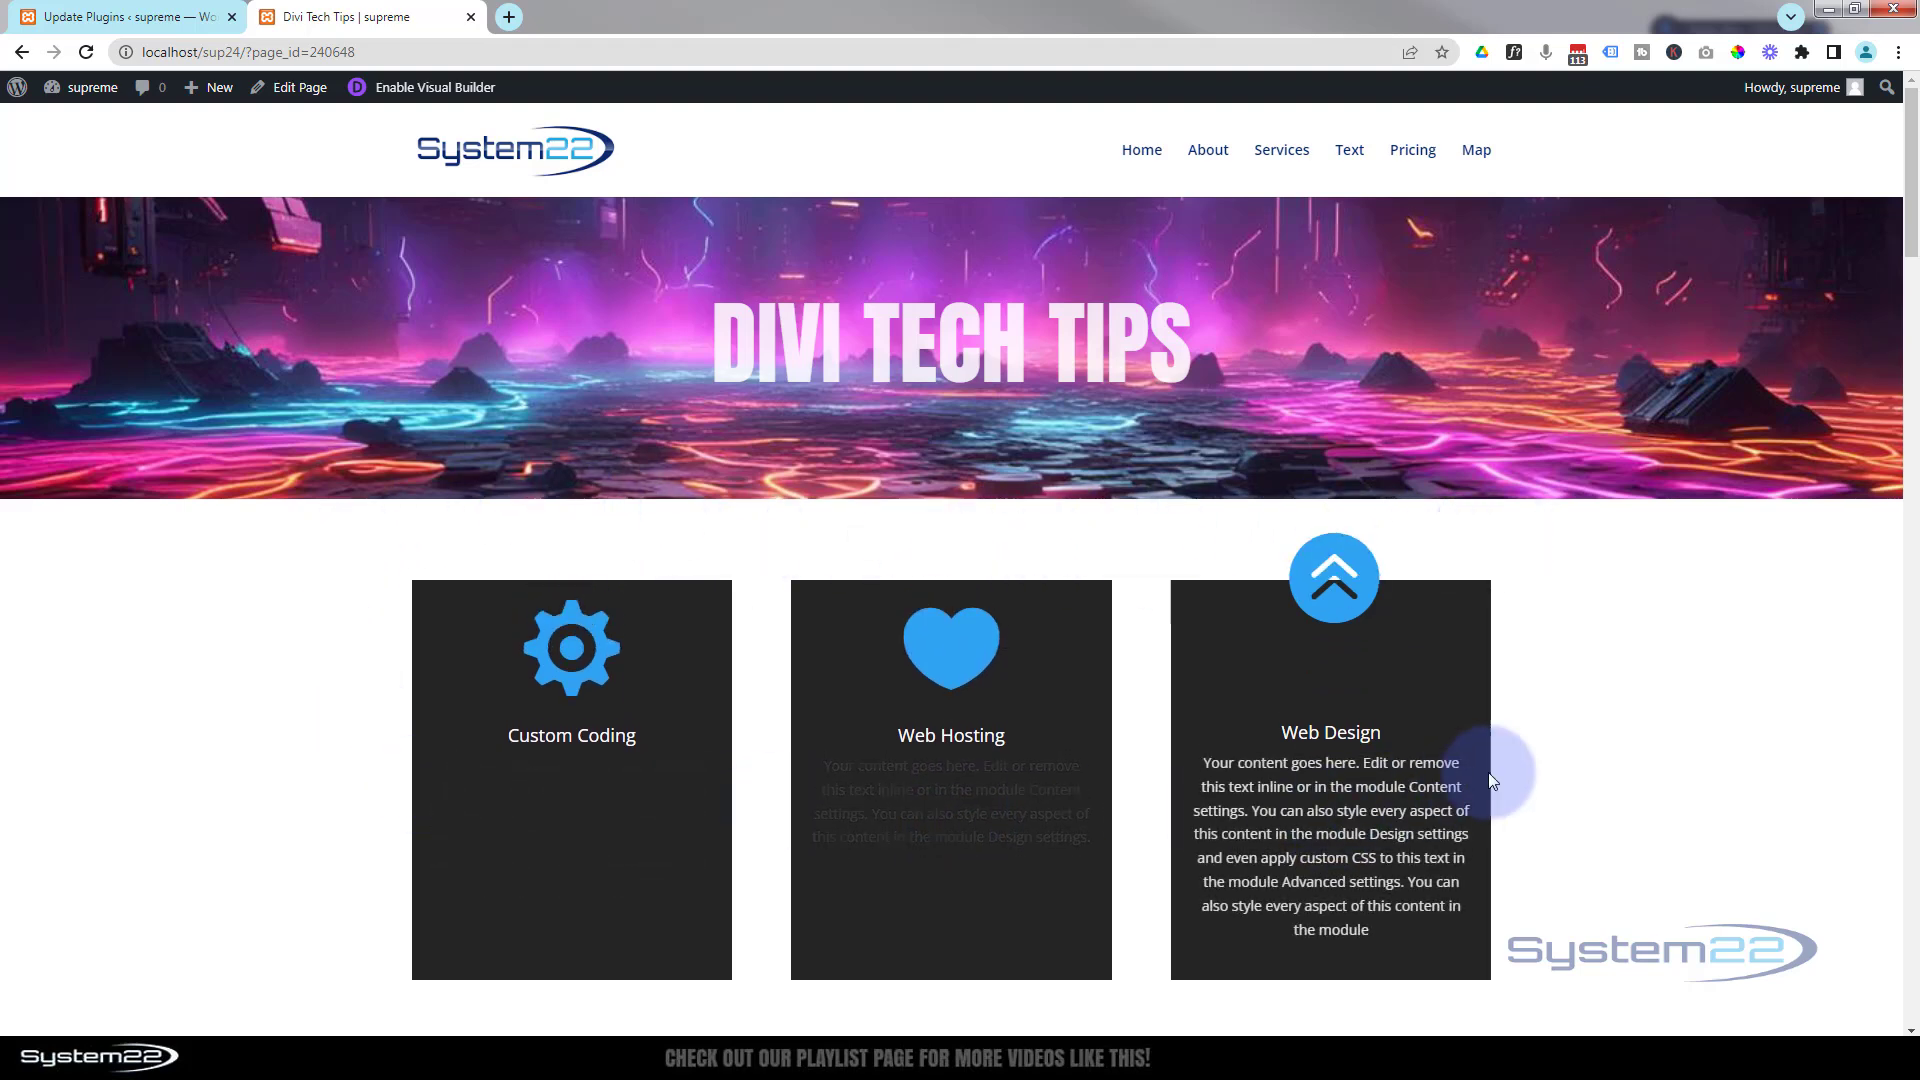
{"action": "scroll", "coordinate": [1796, 644], "scroll_direction": "down", "scroll_amount": 6}
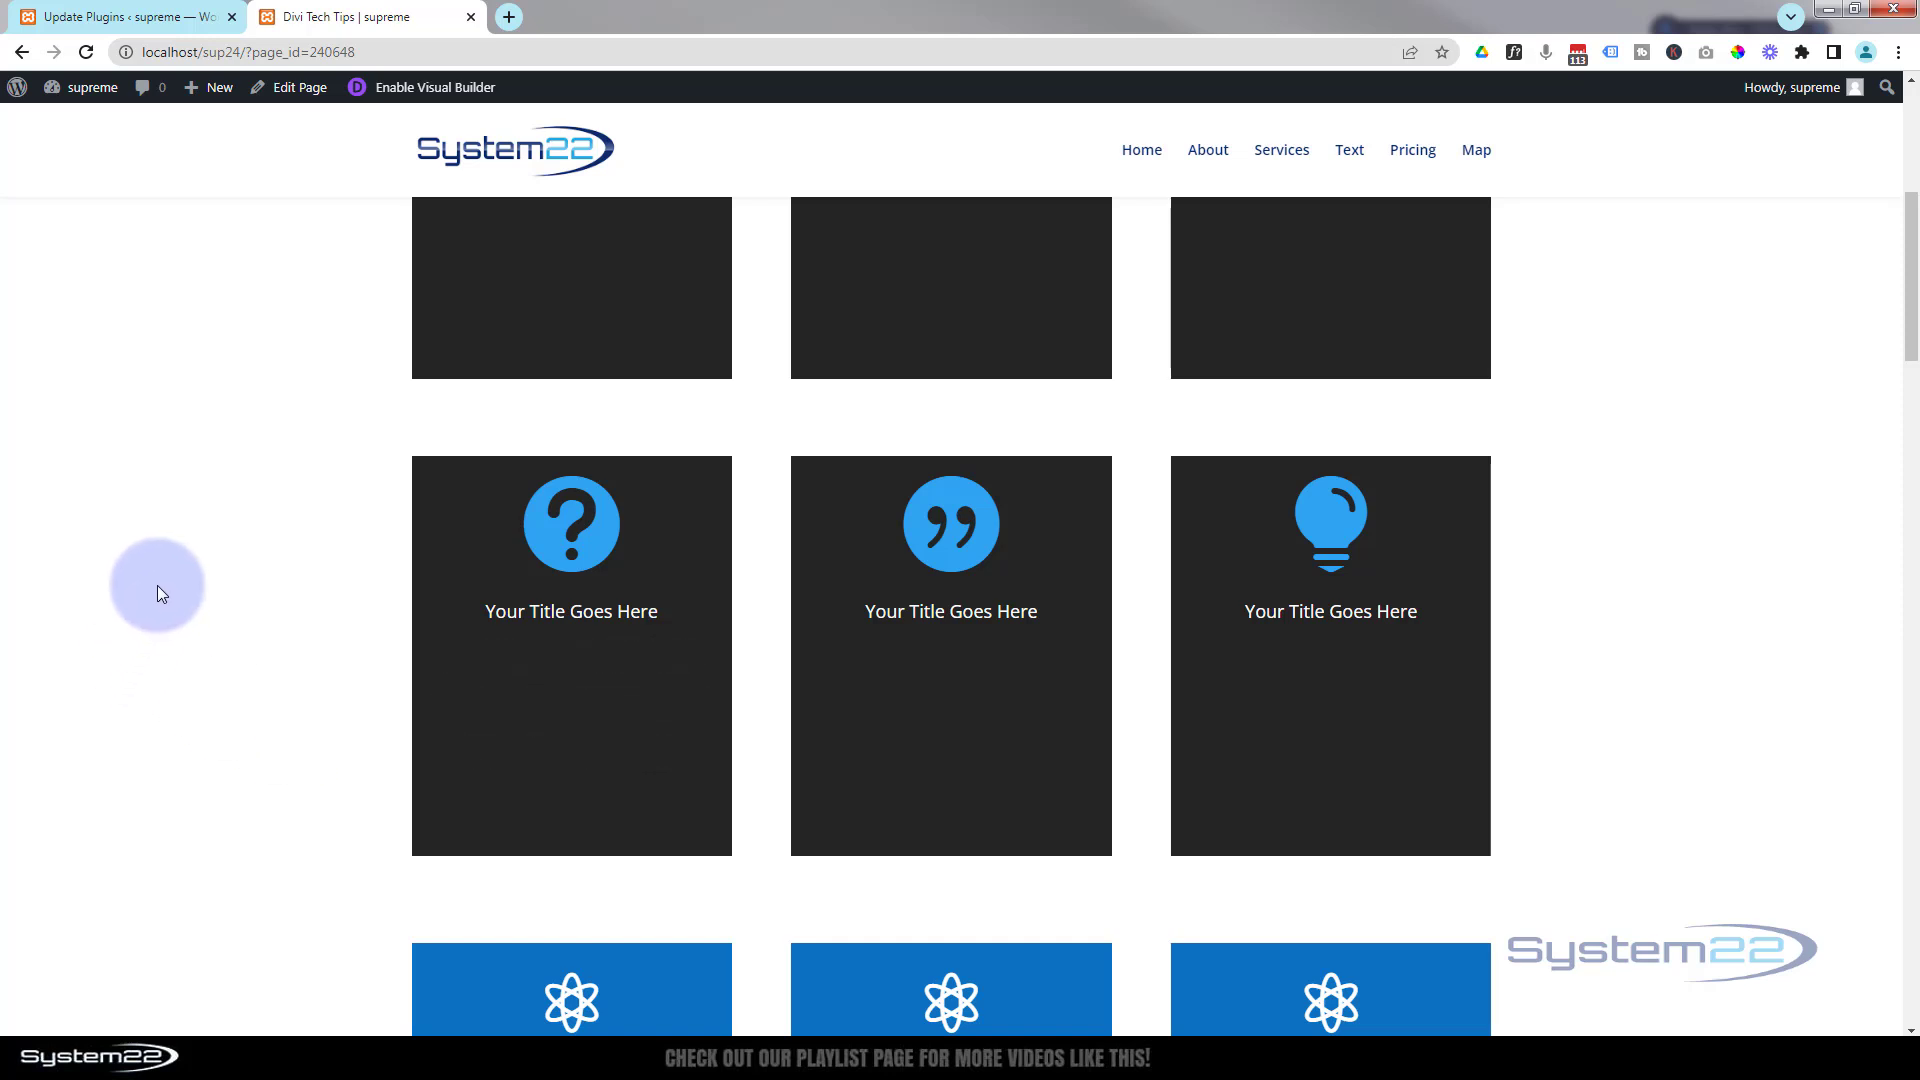
Step: Preview the live page in the iPhone 12 Pro device emulation and check the tap hint and the first row's blurb animations
{"action": "key", "text": "ctrl+shift+i"}
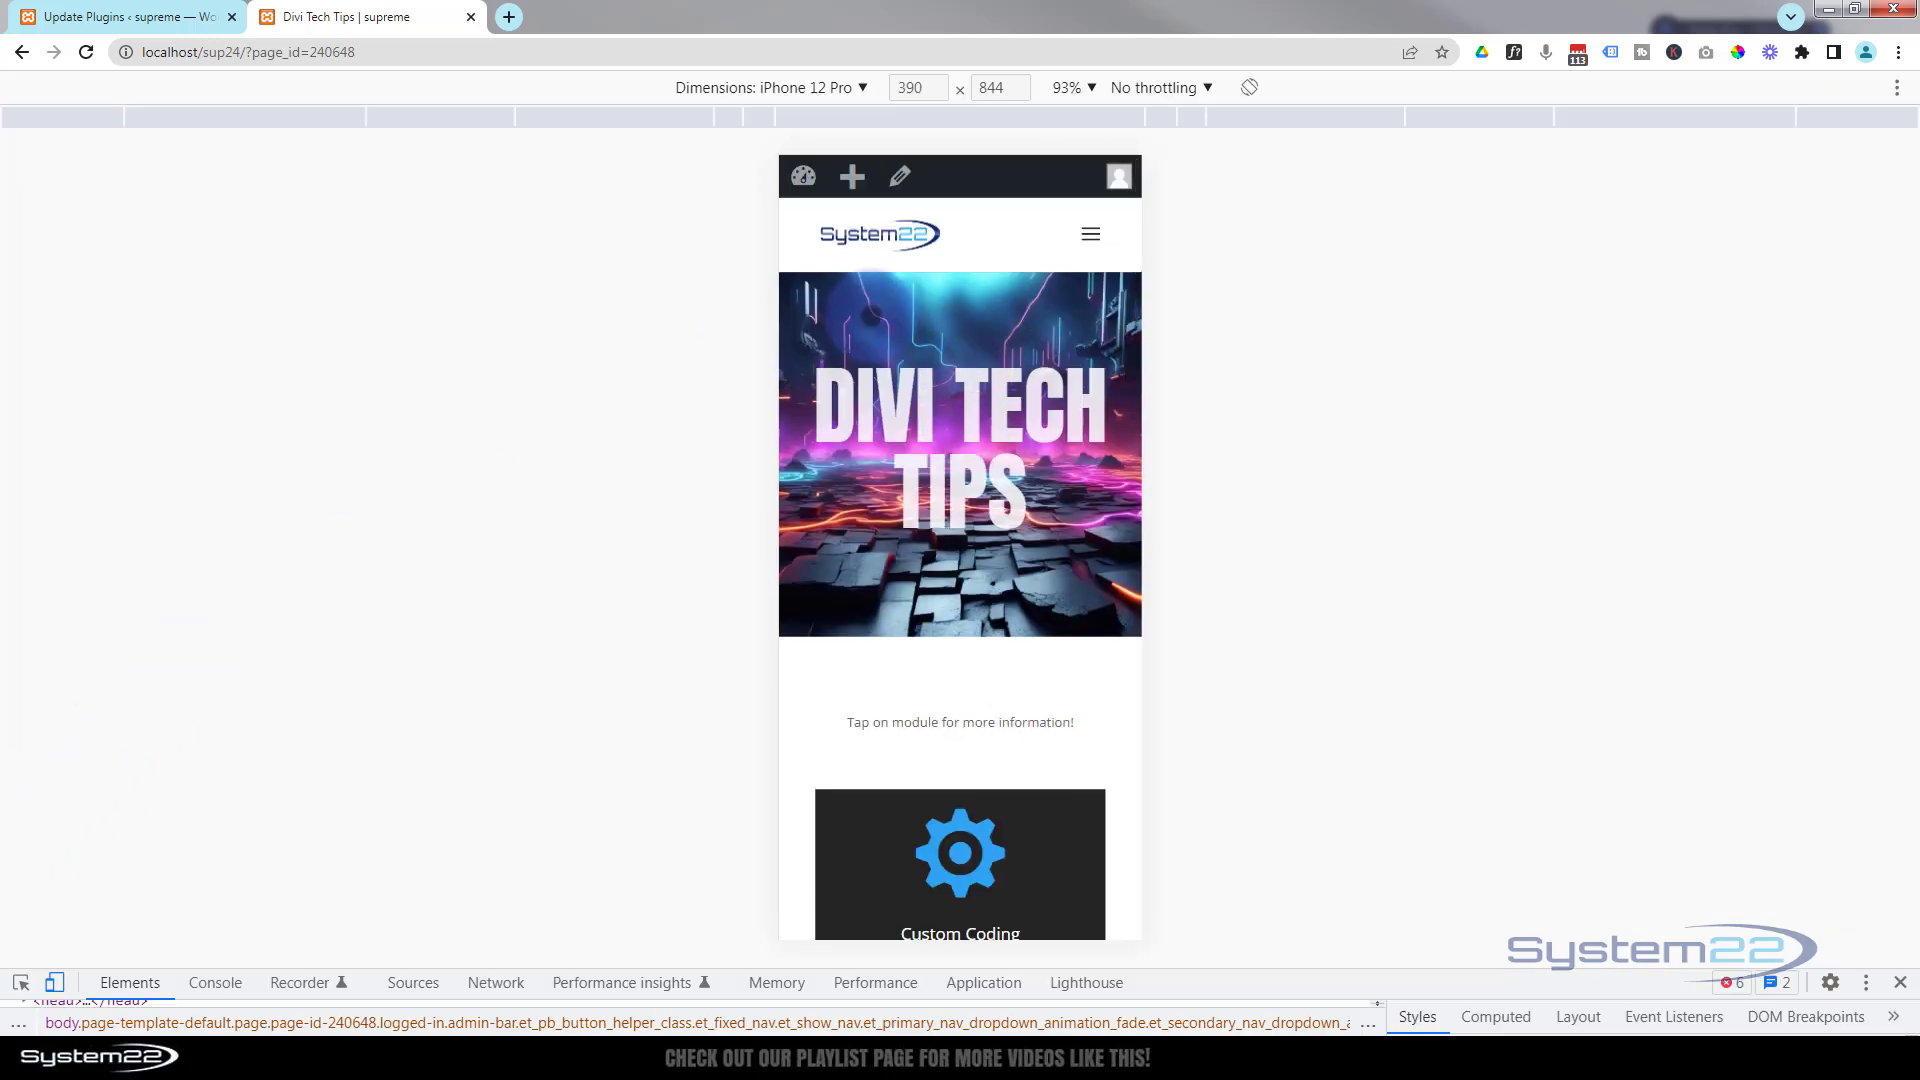
{"action": "scroll", "coordinate": [960, 490], "scroll_direction": "down", "scroll_amount": 2}
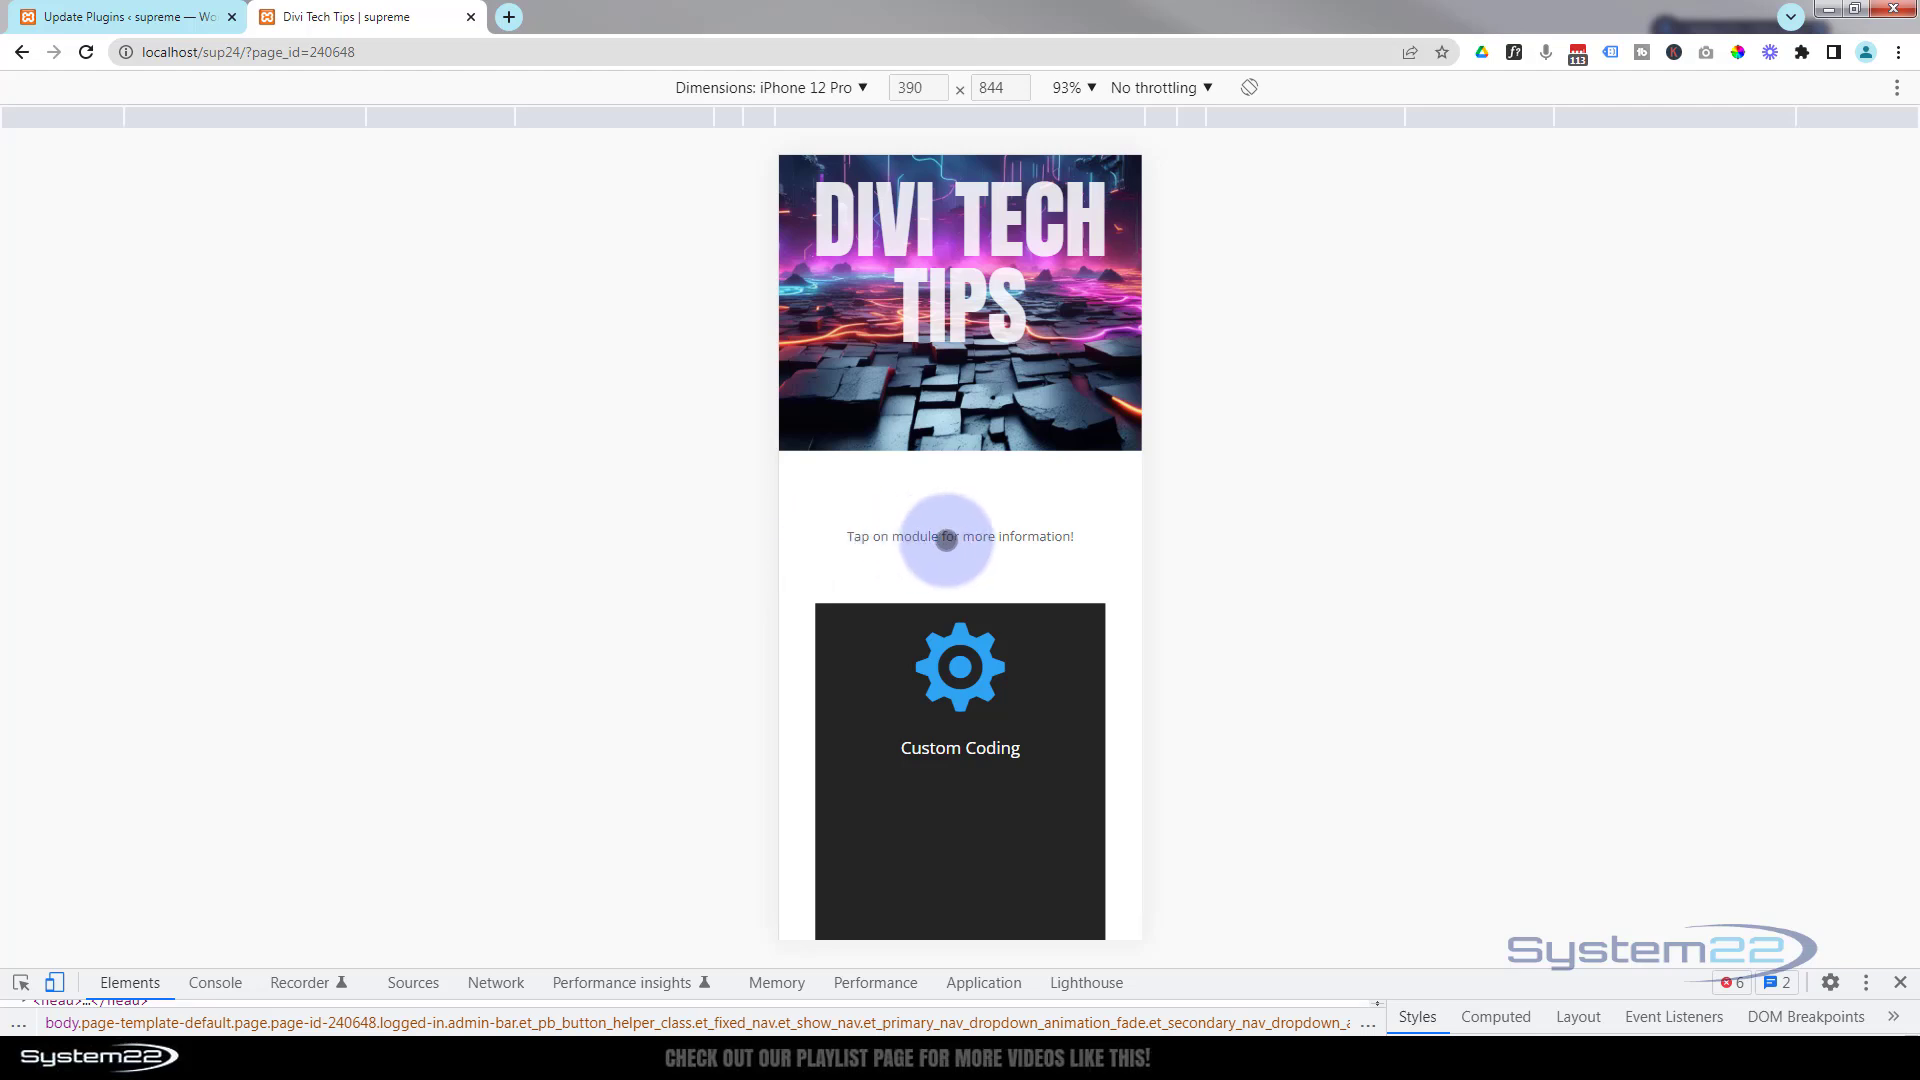
{"action": "scroll", "coordinate": [793, 527], "scroll_direction": "down", "scroll_amount": 2}
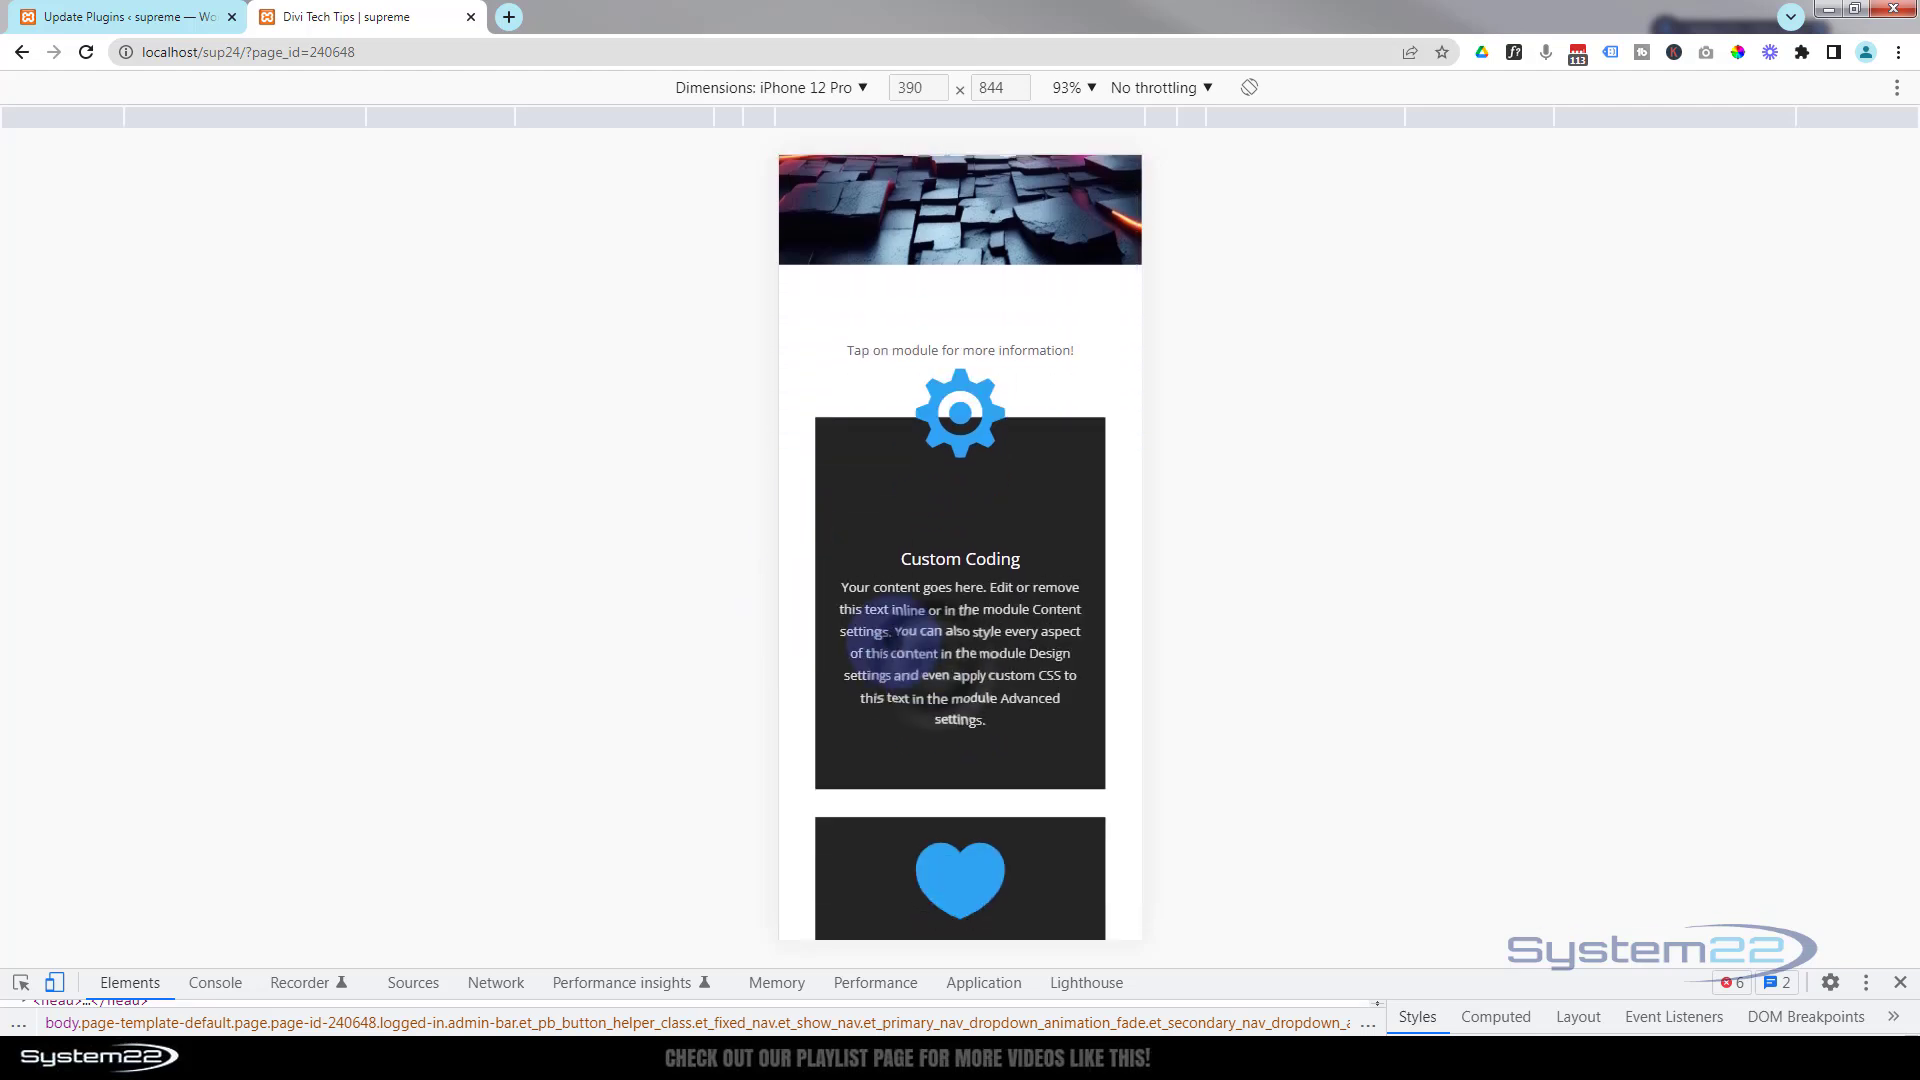
{"action": "scroll", "coordinate": [932, 665], "scroll_direction": "down", "scroll_amount": 3}
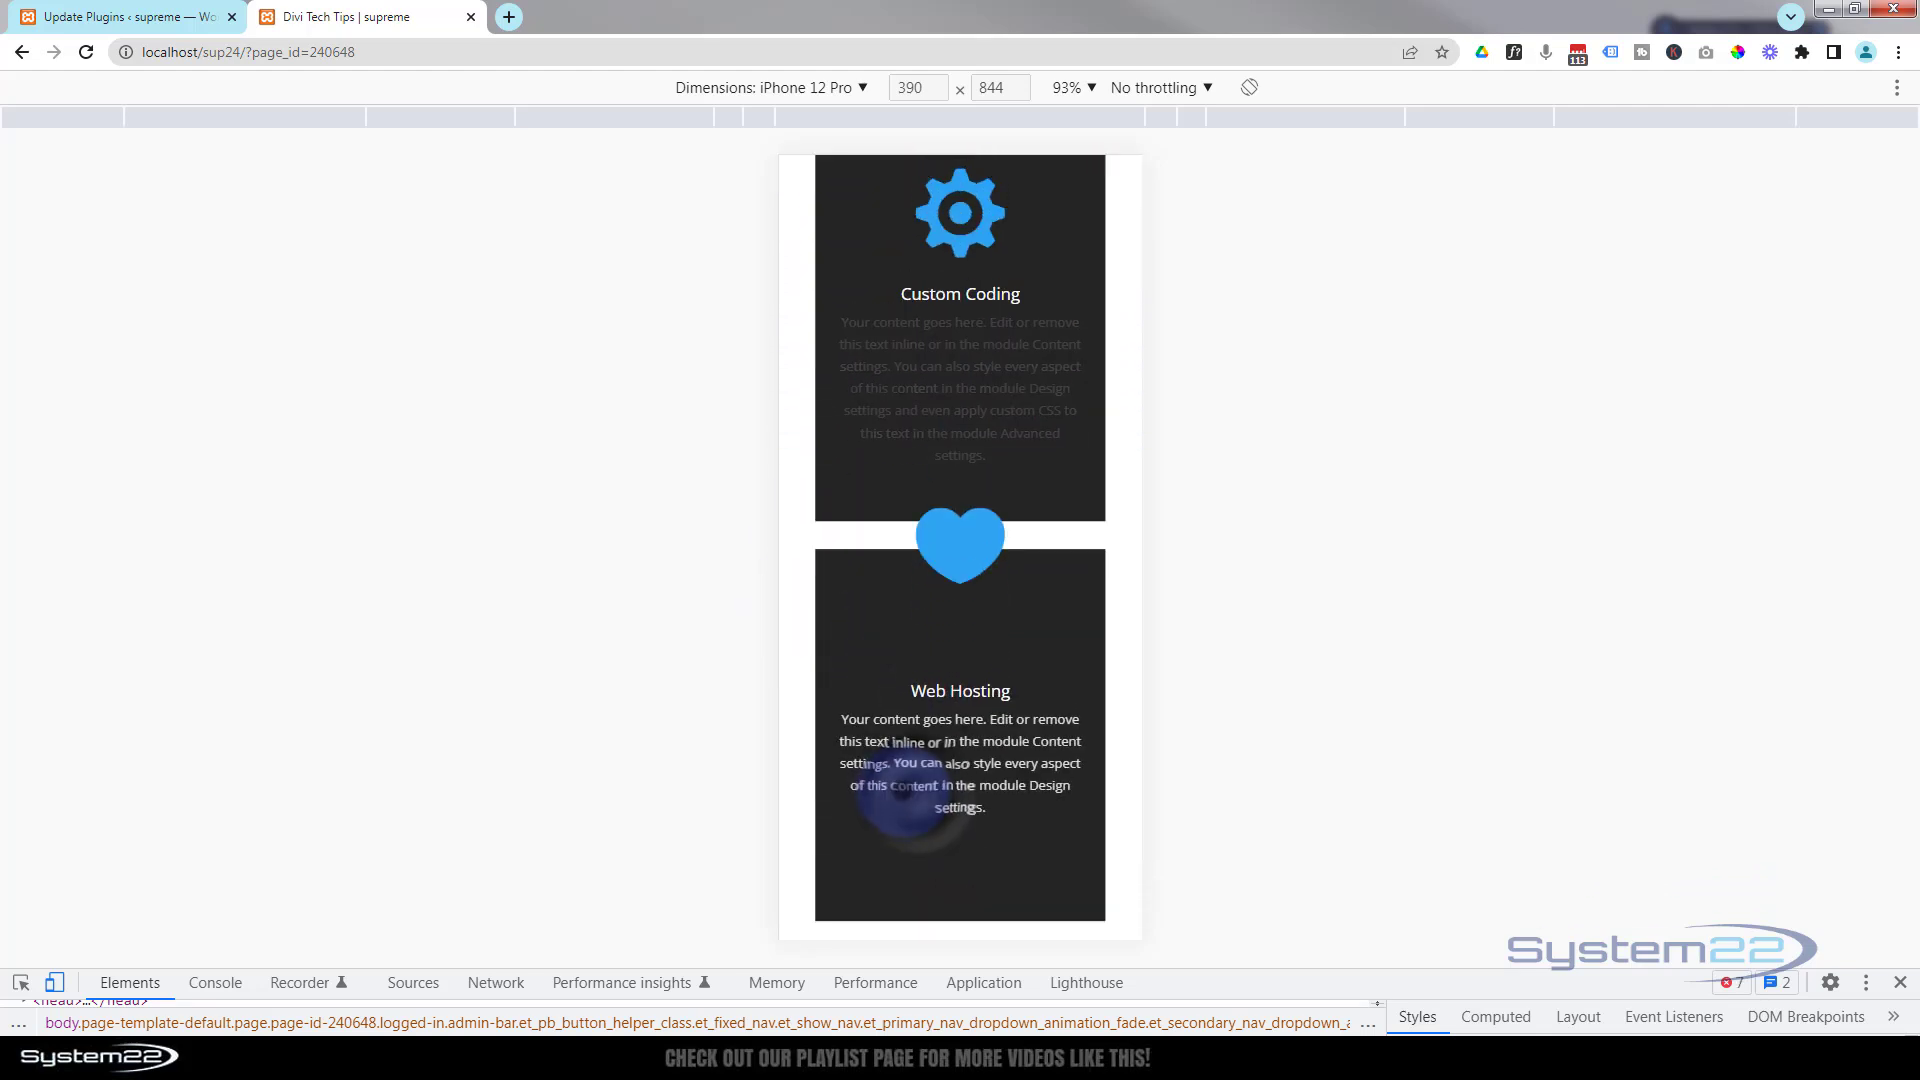
{"action": "scroll", "coordinate": [913, 795], "scroll_direction": "down", "scroll_amount": 3}
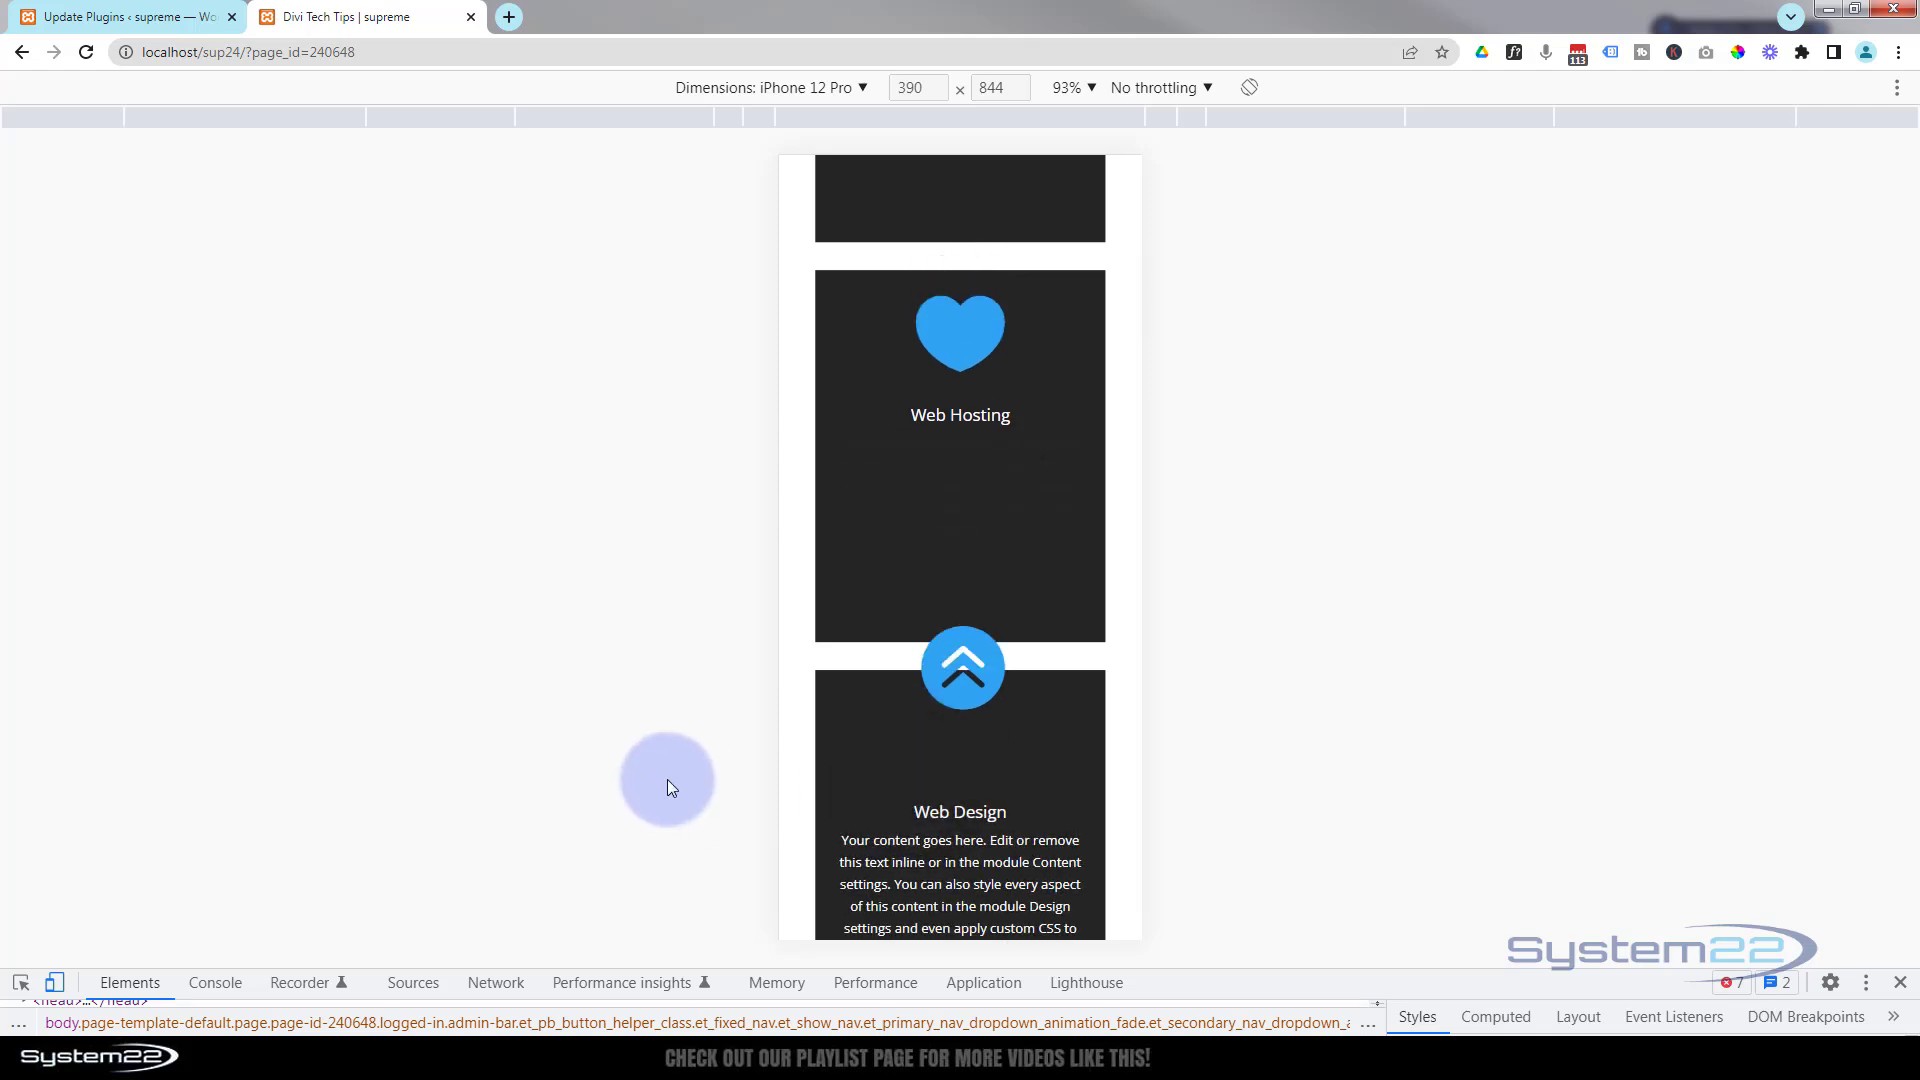
Step: Switch the device emulation to iPad Air, test the Custom Coding and Web Hosting blurbs, and close the developer tools
{"action": "left_click", "coordinate": [814, 87]}
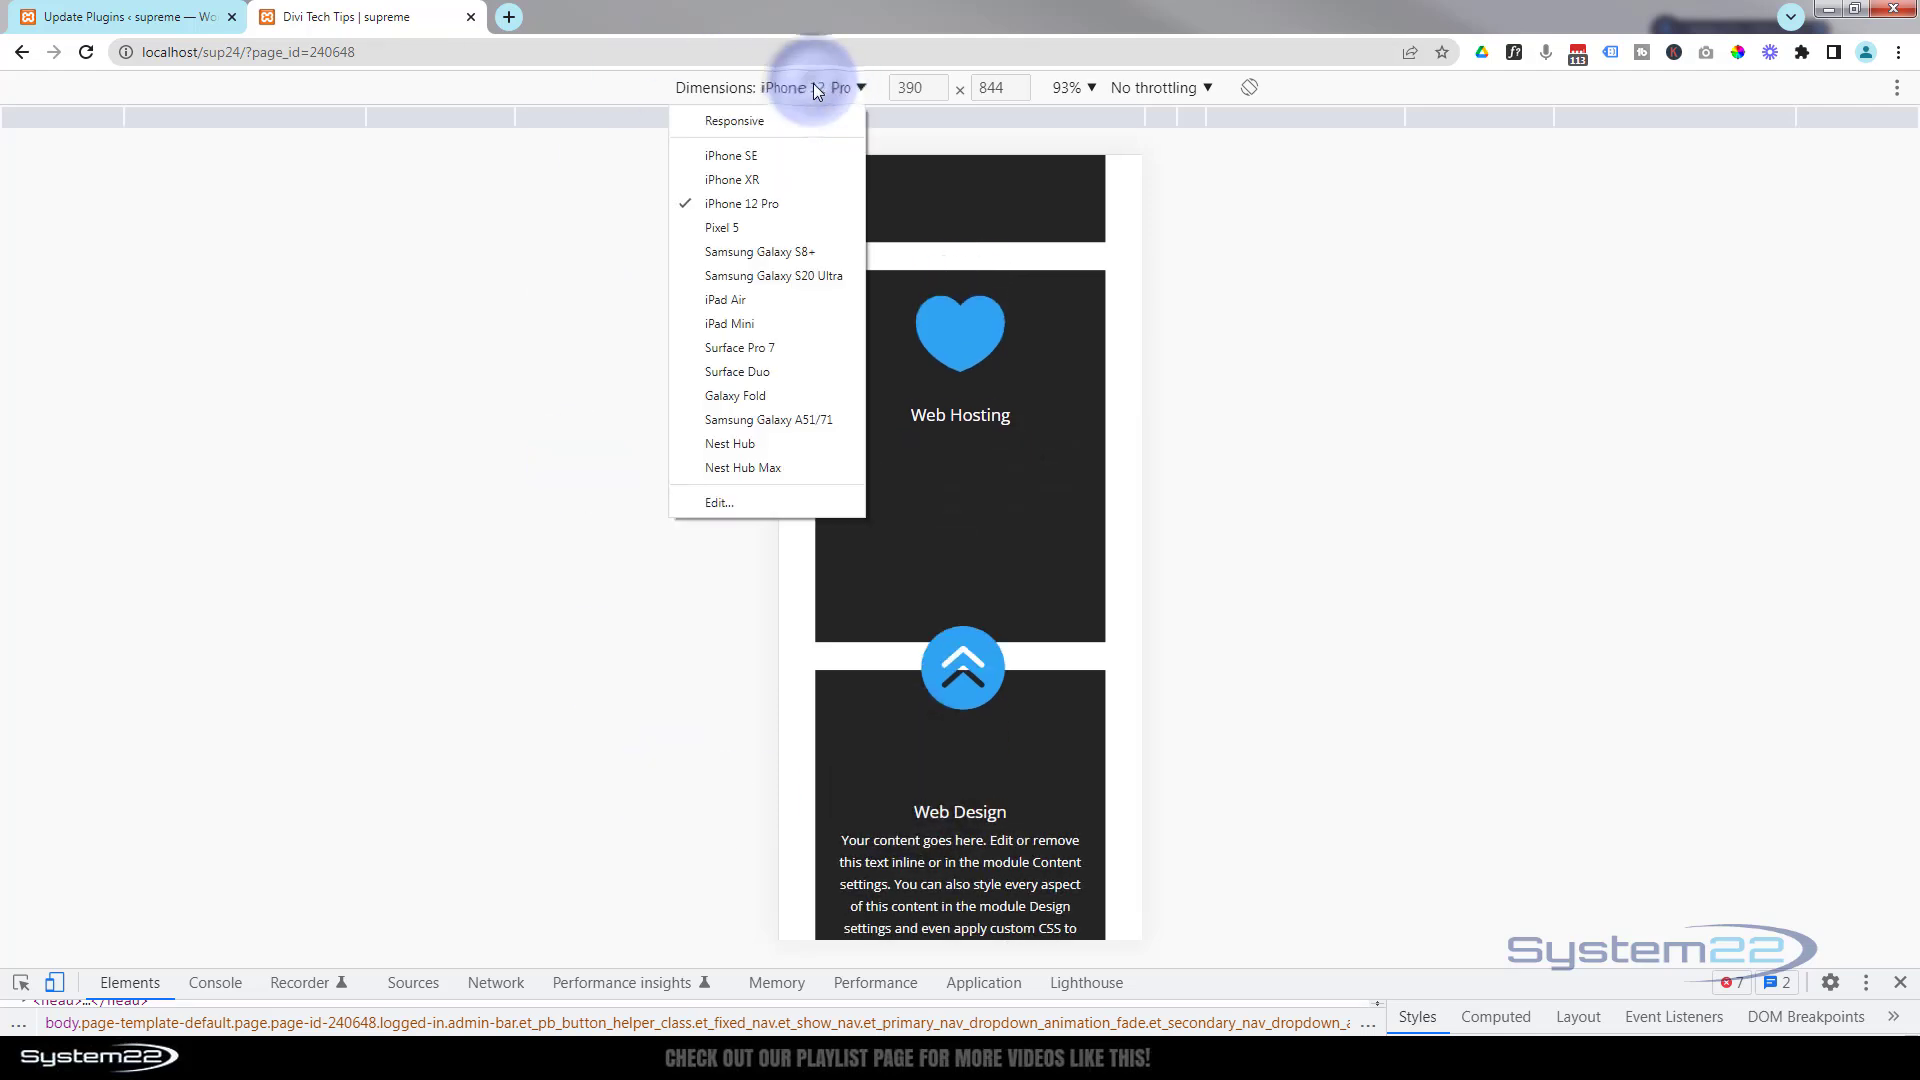
{"action": "left_click", "coordinate": [738, 302]}
{"action": "scroll", "coordinate": [887, 549], "scroll_direction": "up", "scroll_amount": 3}
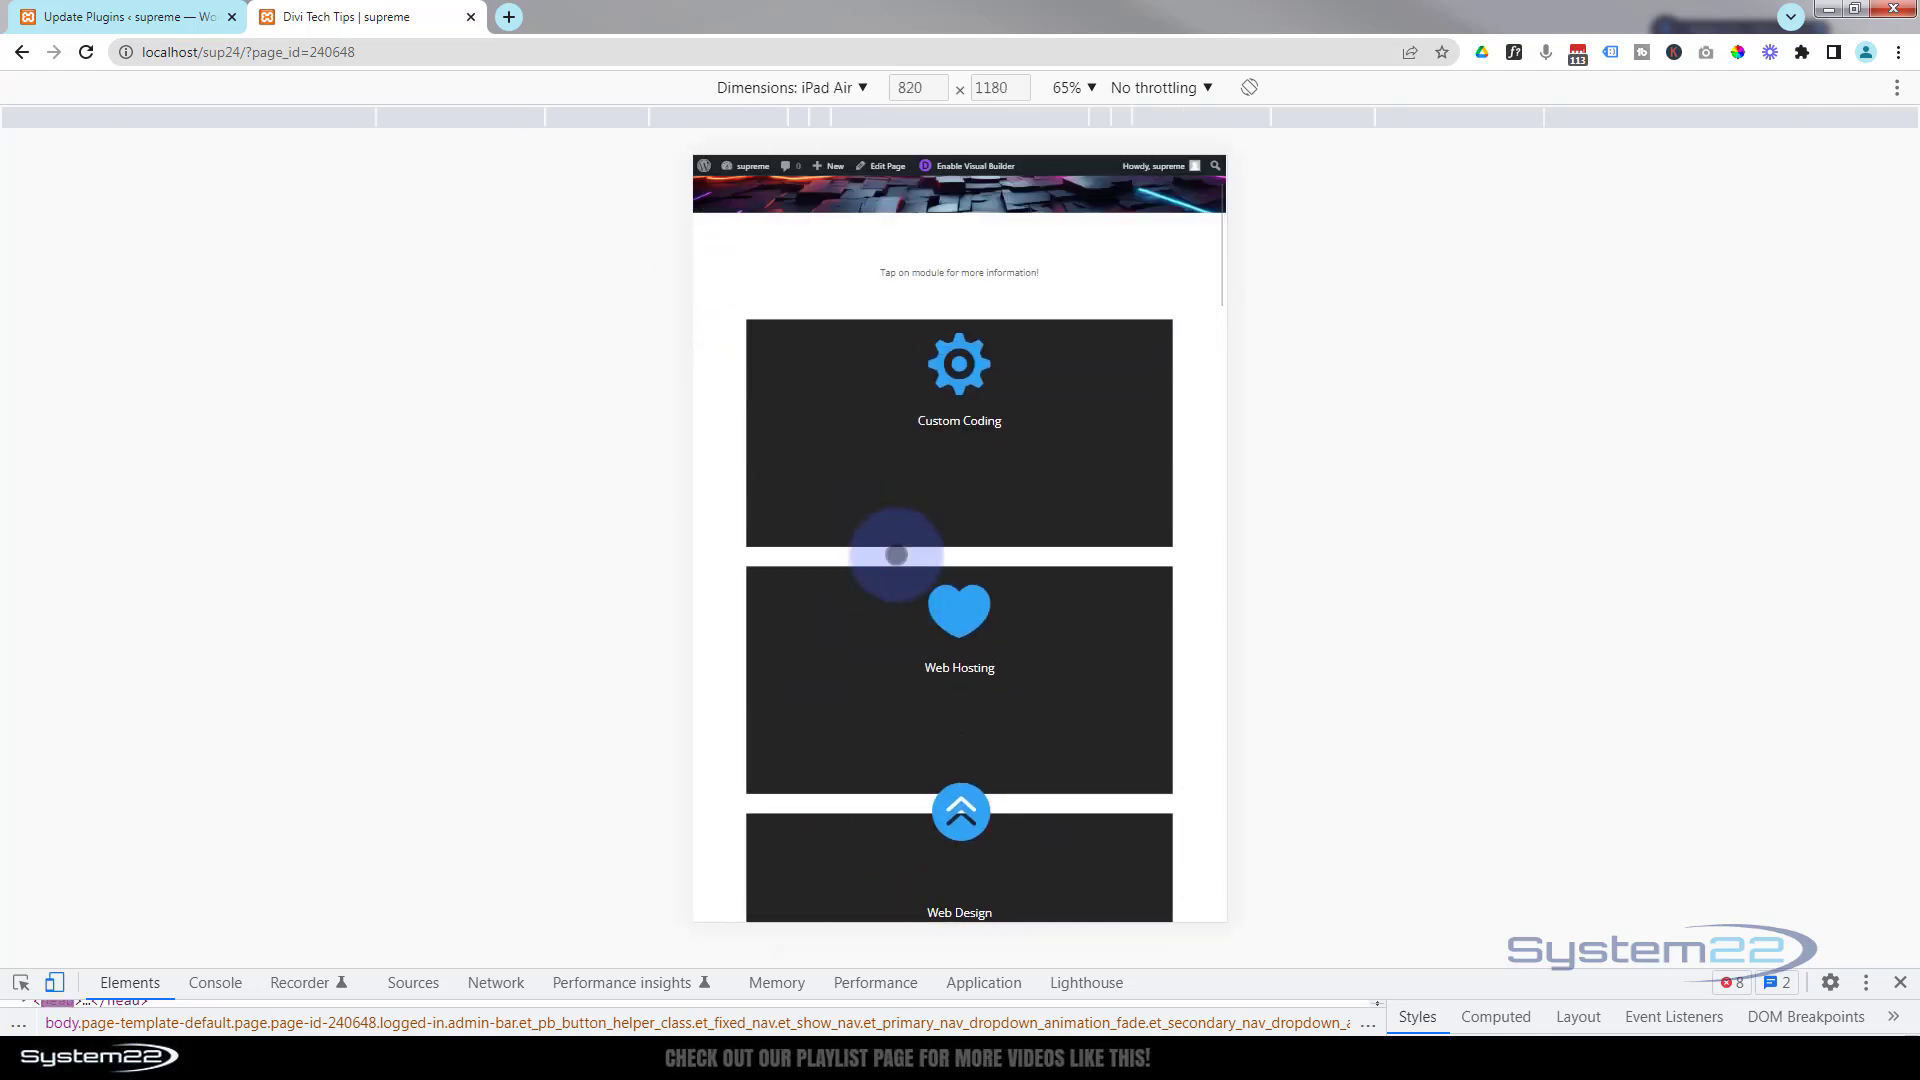
{"action": "scroll", "coordinate": [887, 515], "scroll_direction": "up", "scroll_amount": 2}
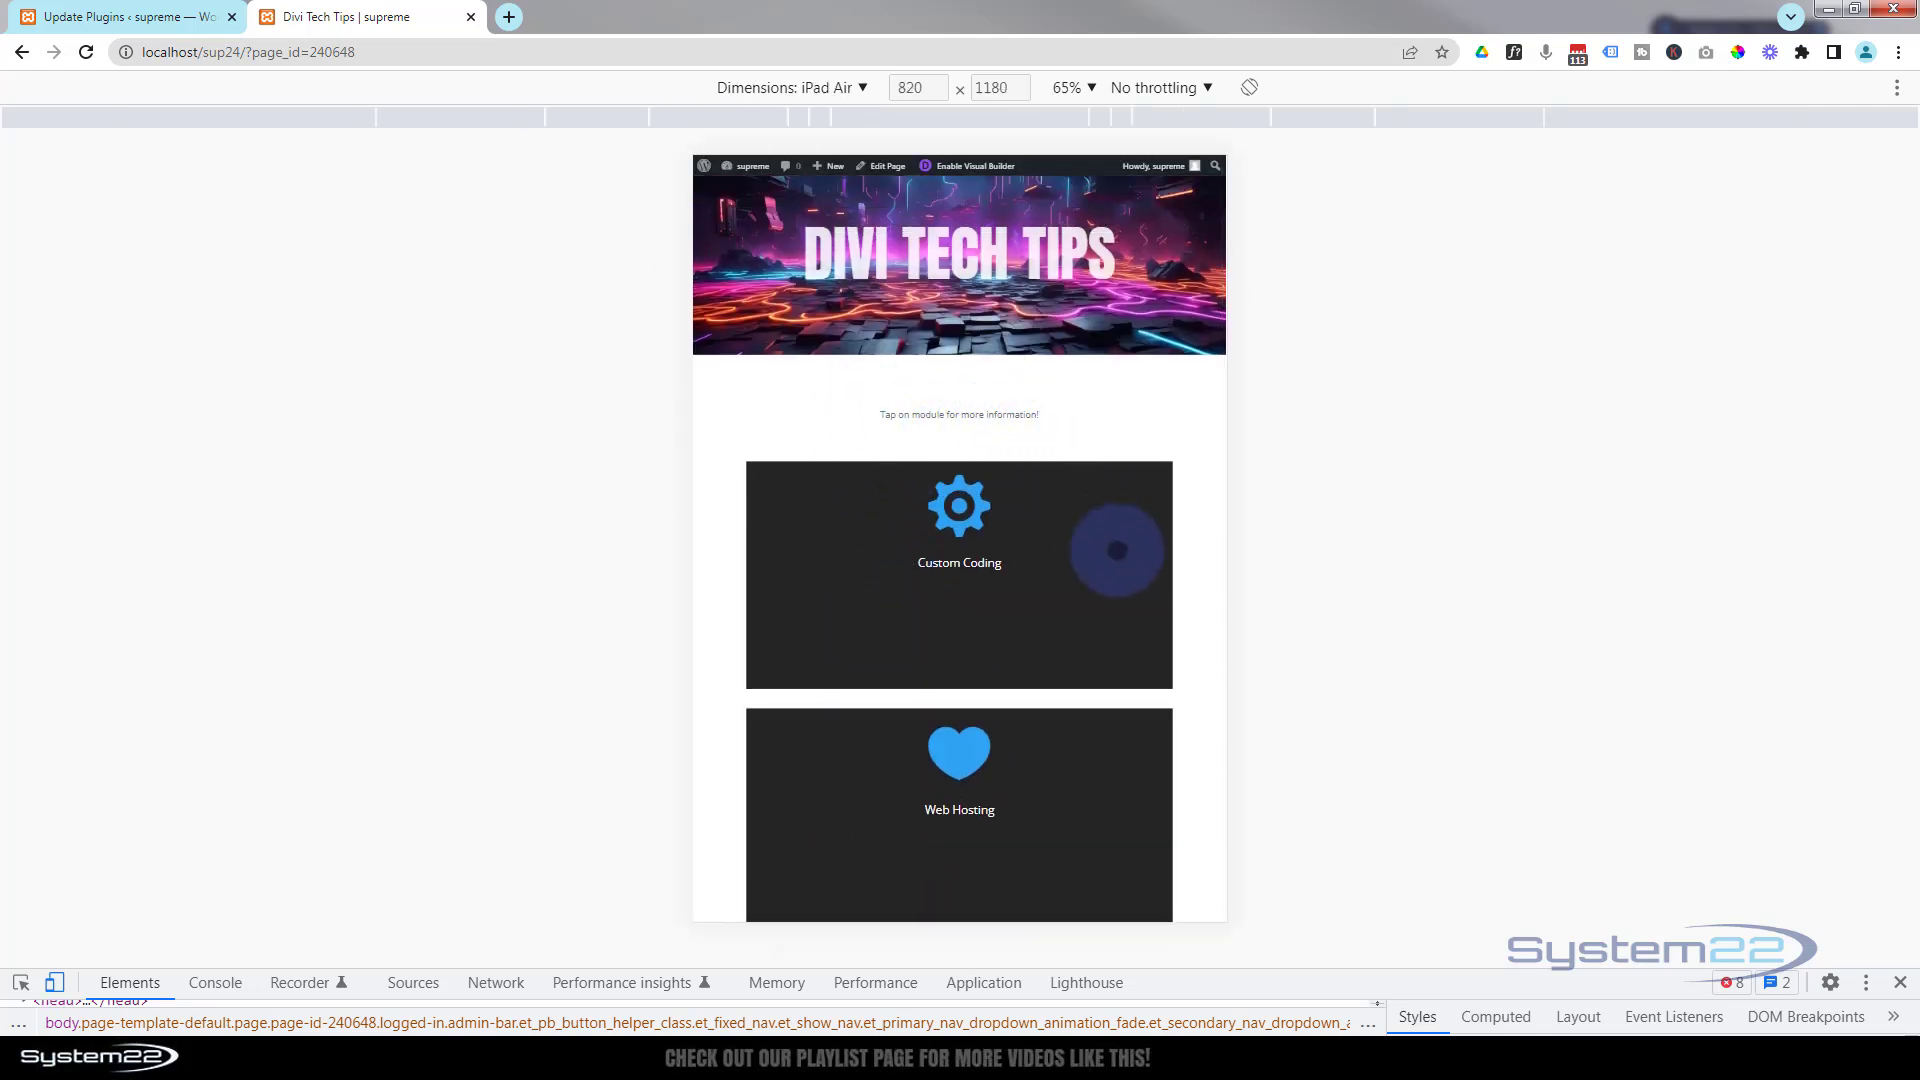
{"action": "left_click", "coordinate": [1064, 614]}
{"action": "left_click", "coordinate": [1050, 788]}
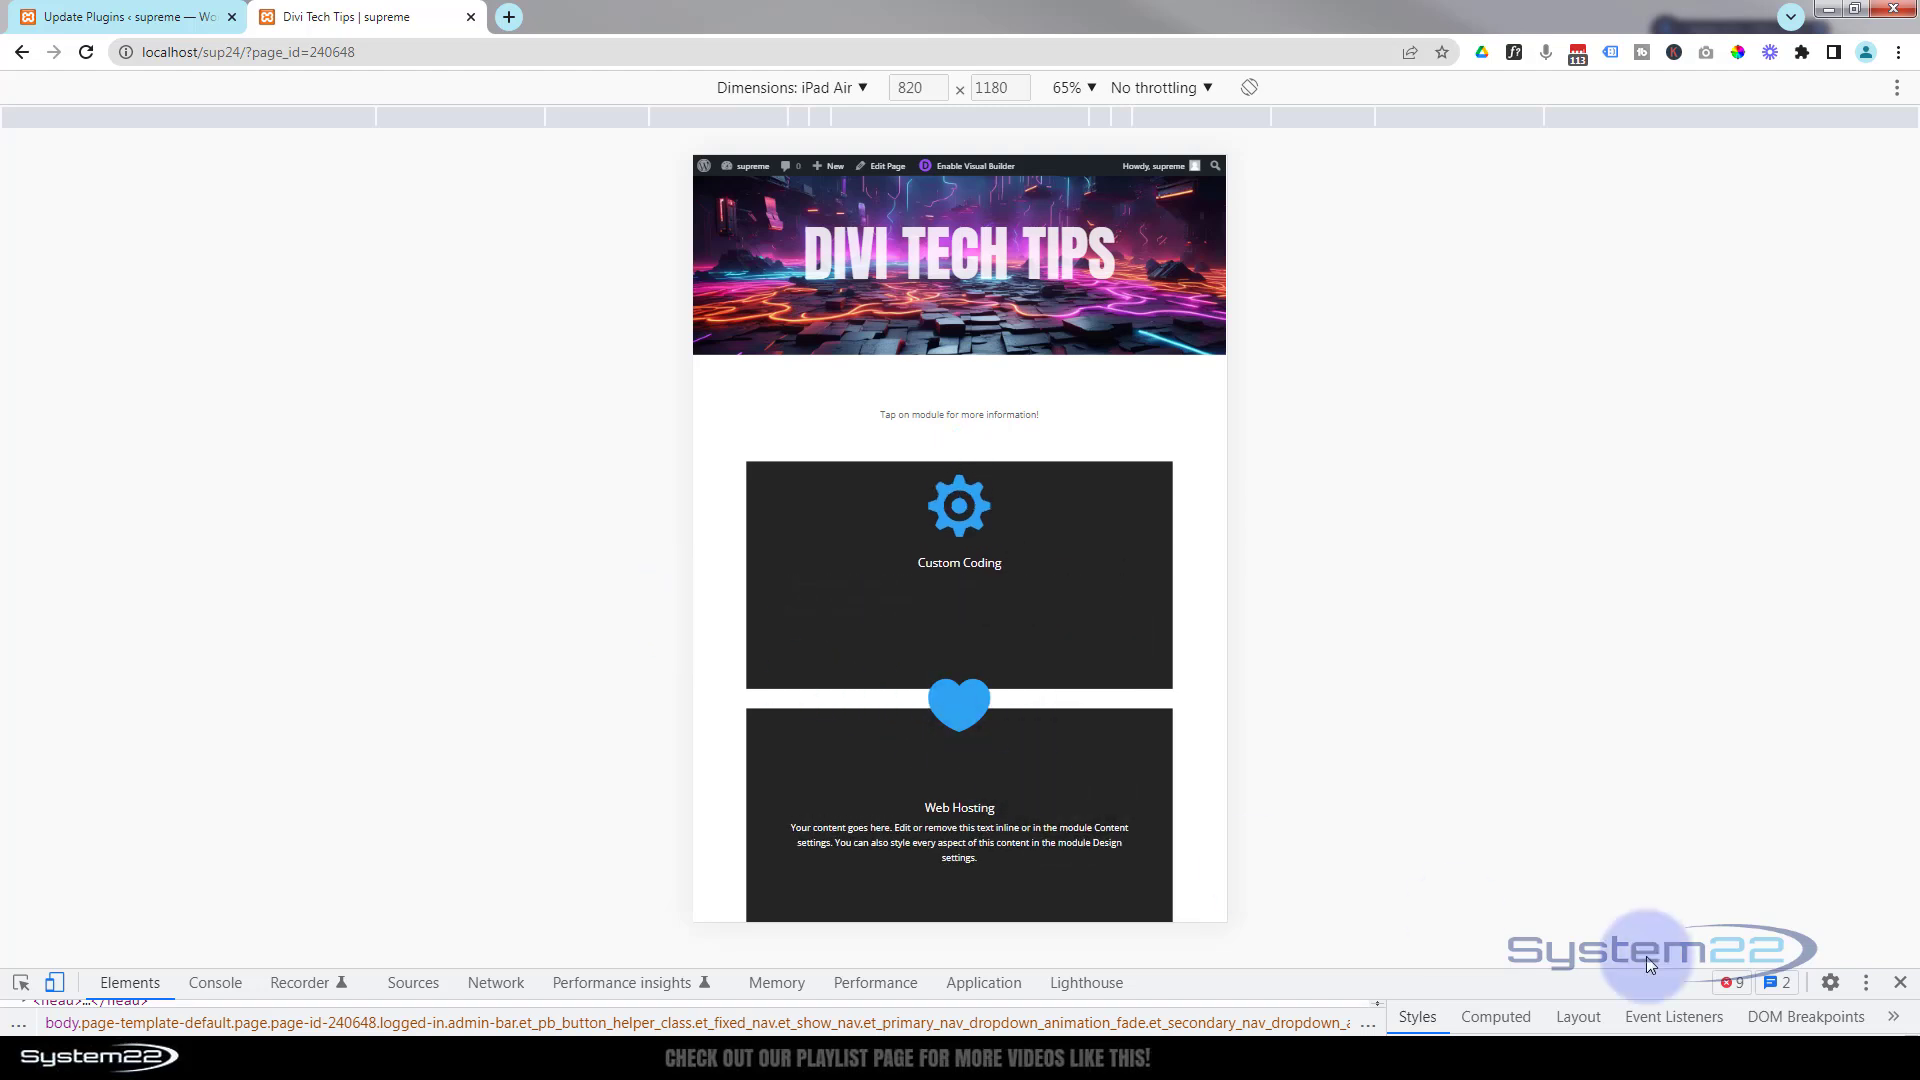
{"action": "left_click", "coordinate": [1903, 985]}
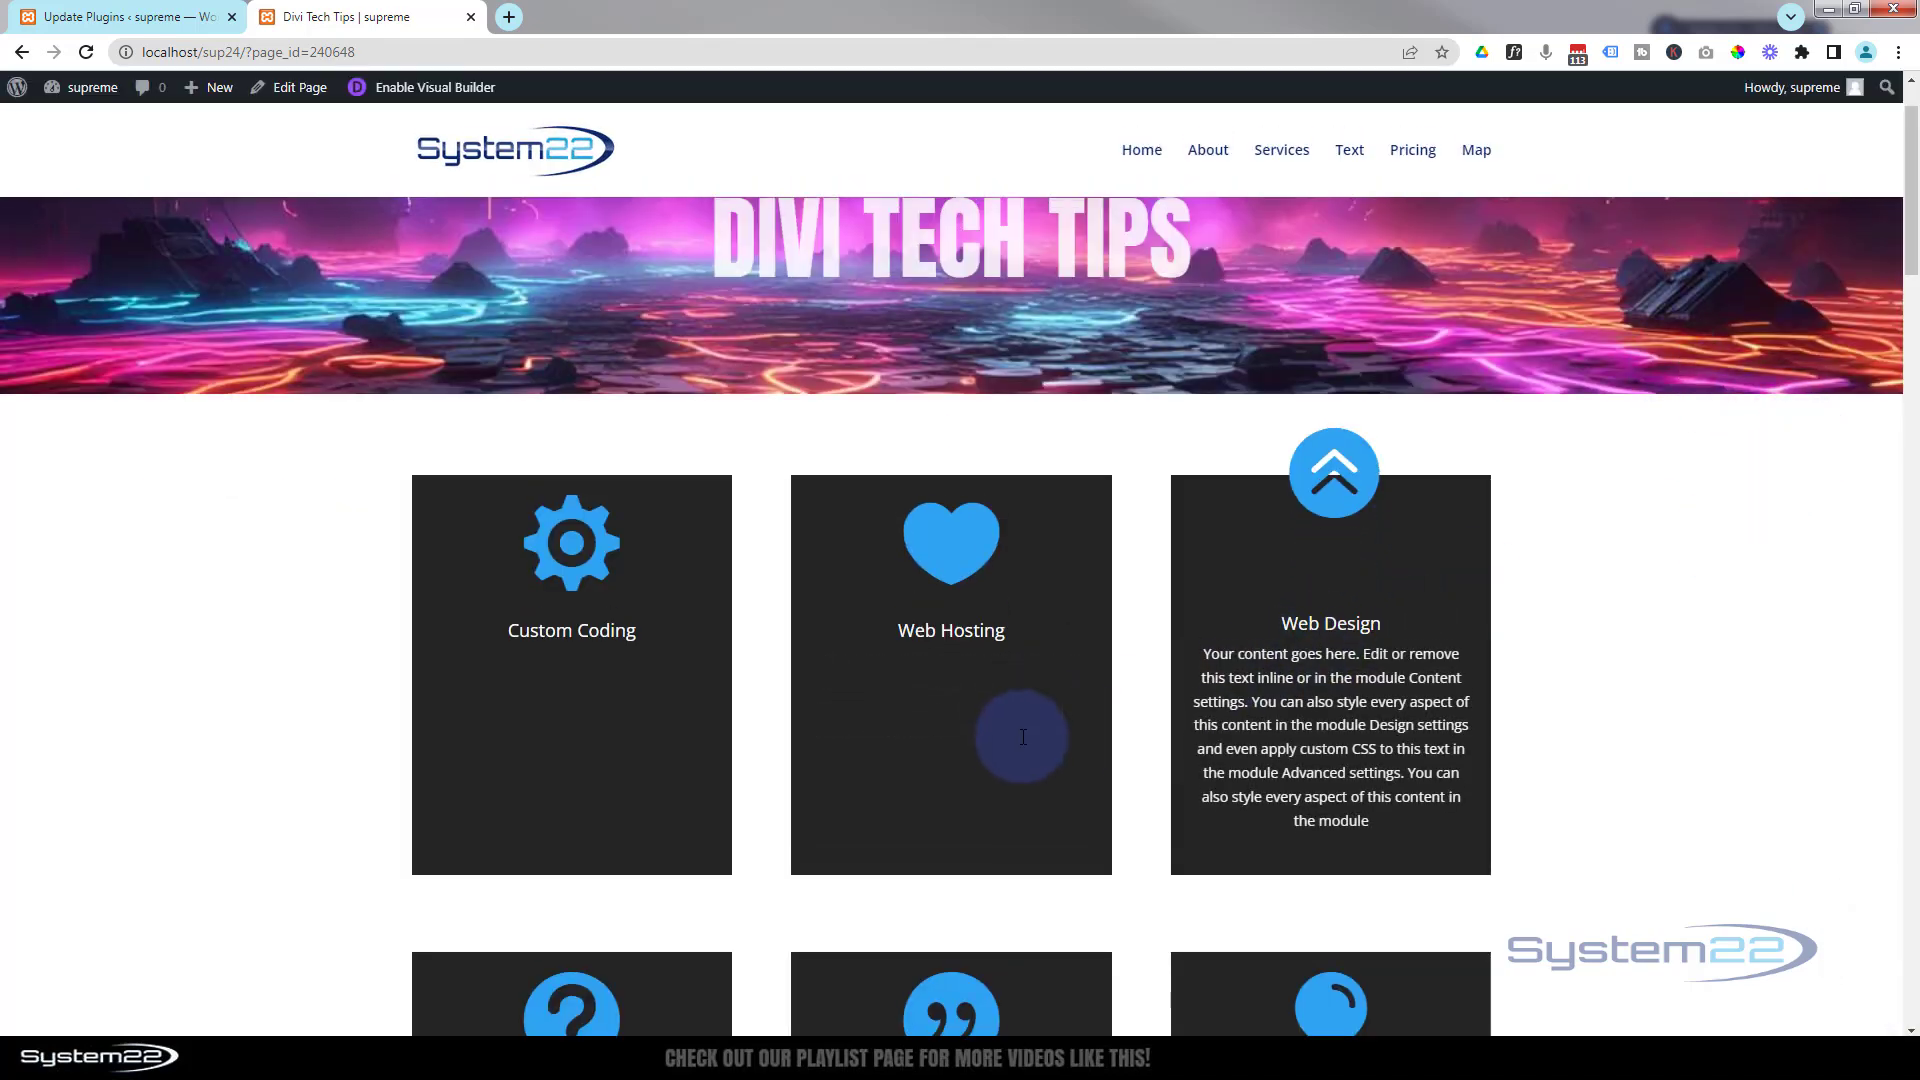
Step: Examine the hover animations of both dark blurb rows and the blue blurb row on the desktop page
{"action": "mouse_move", "coordinate": [990, 745]}
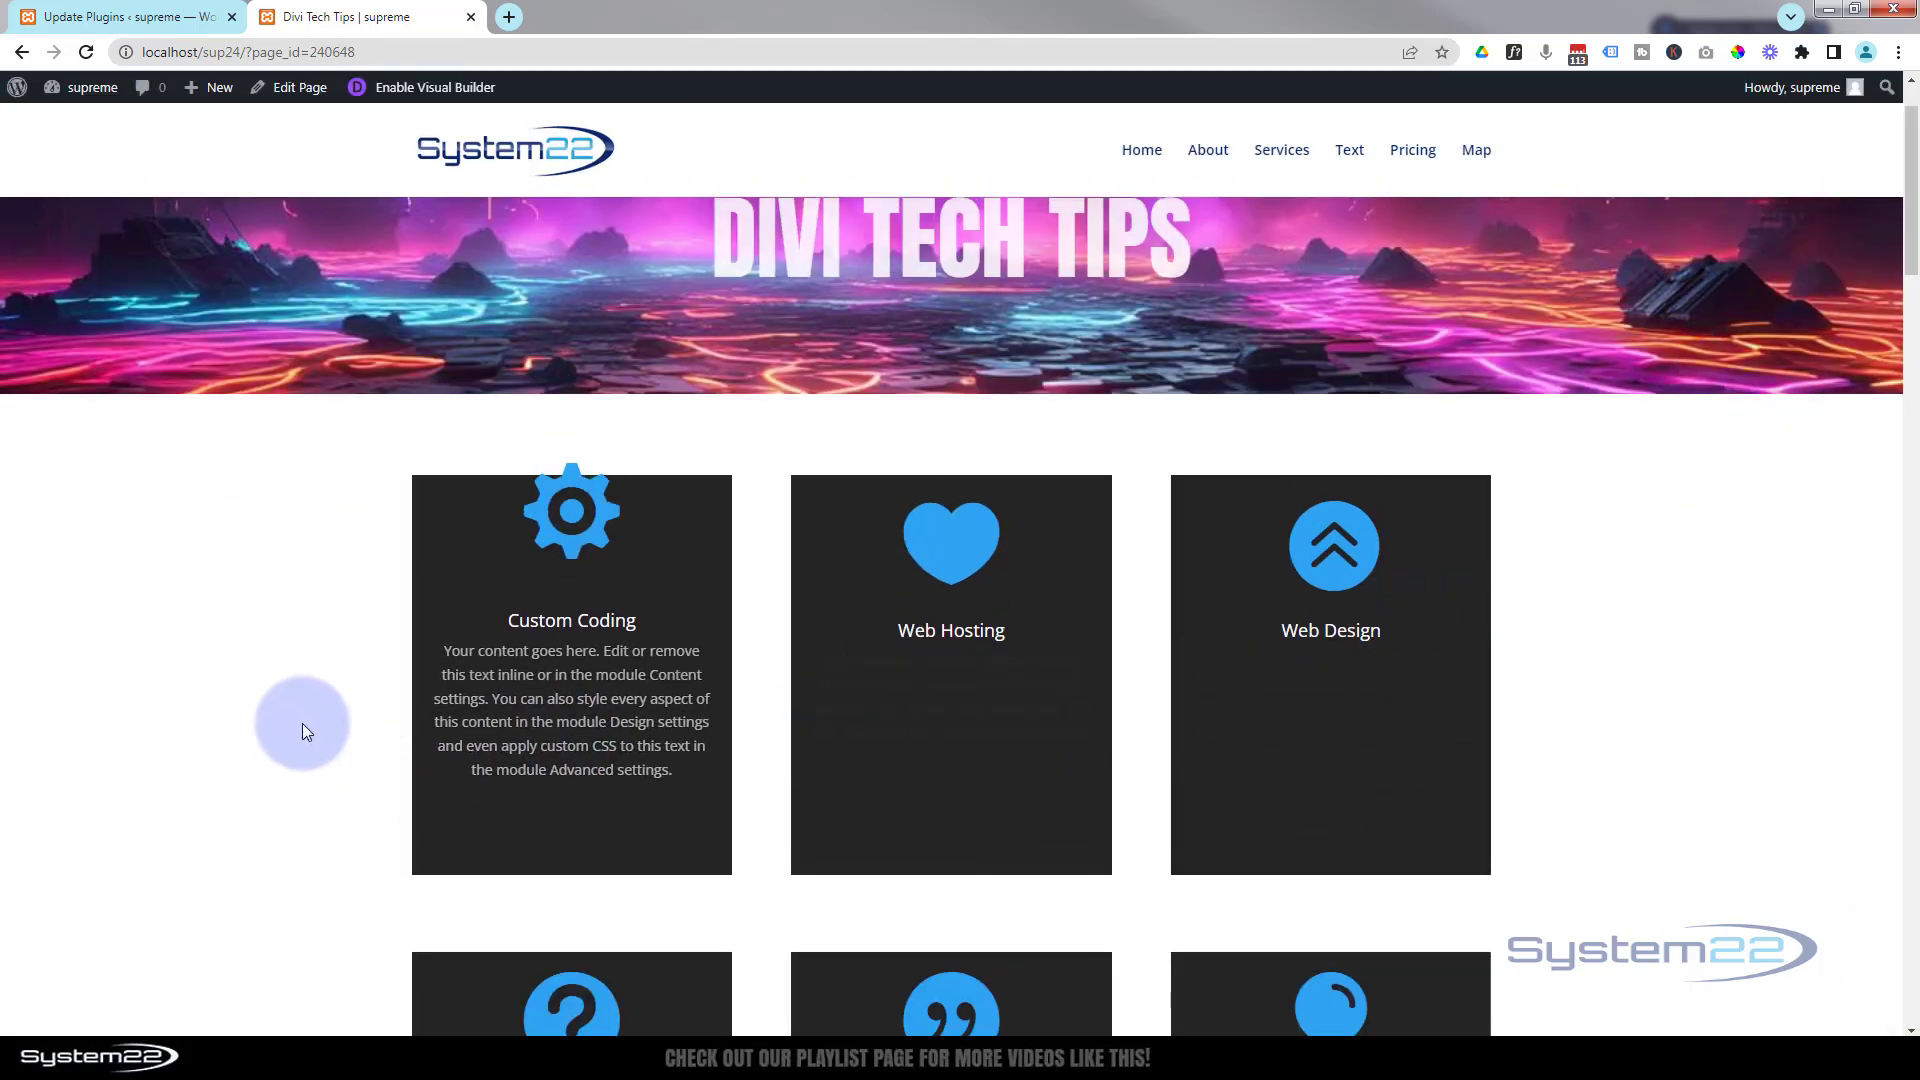
{"action": "scroll", "coordinate": [292, 722], "scroll_direction": "down", "scroll_amount": 4}
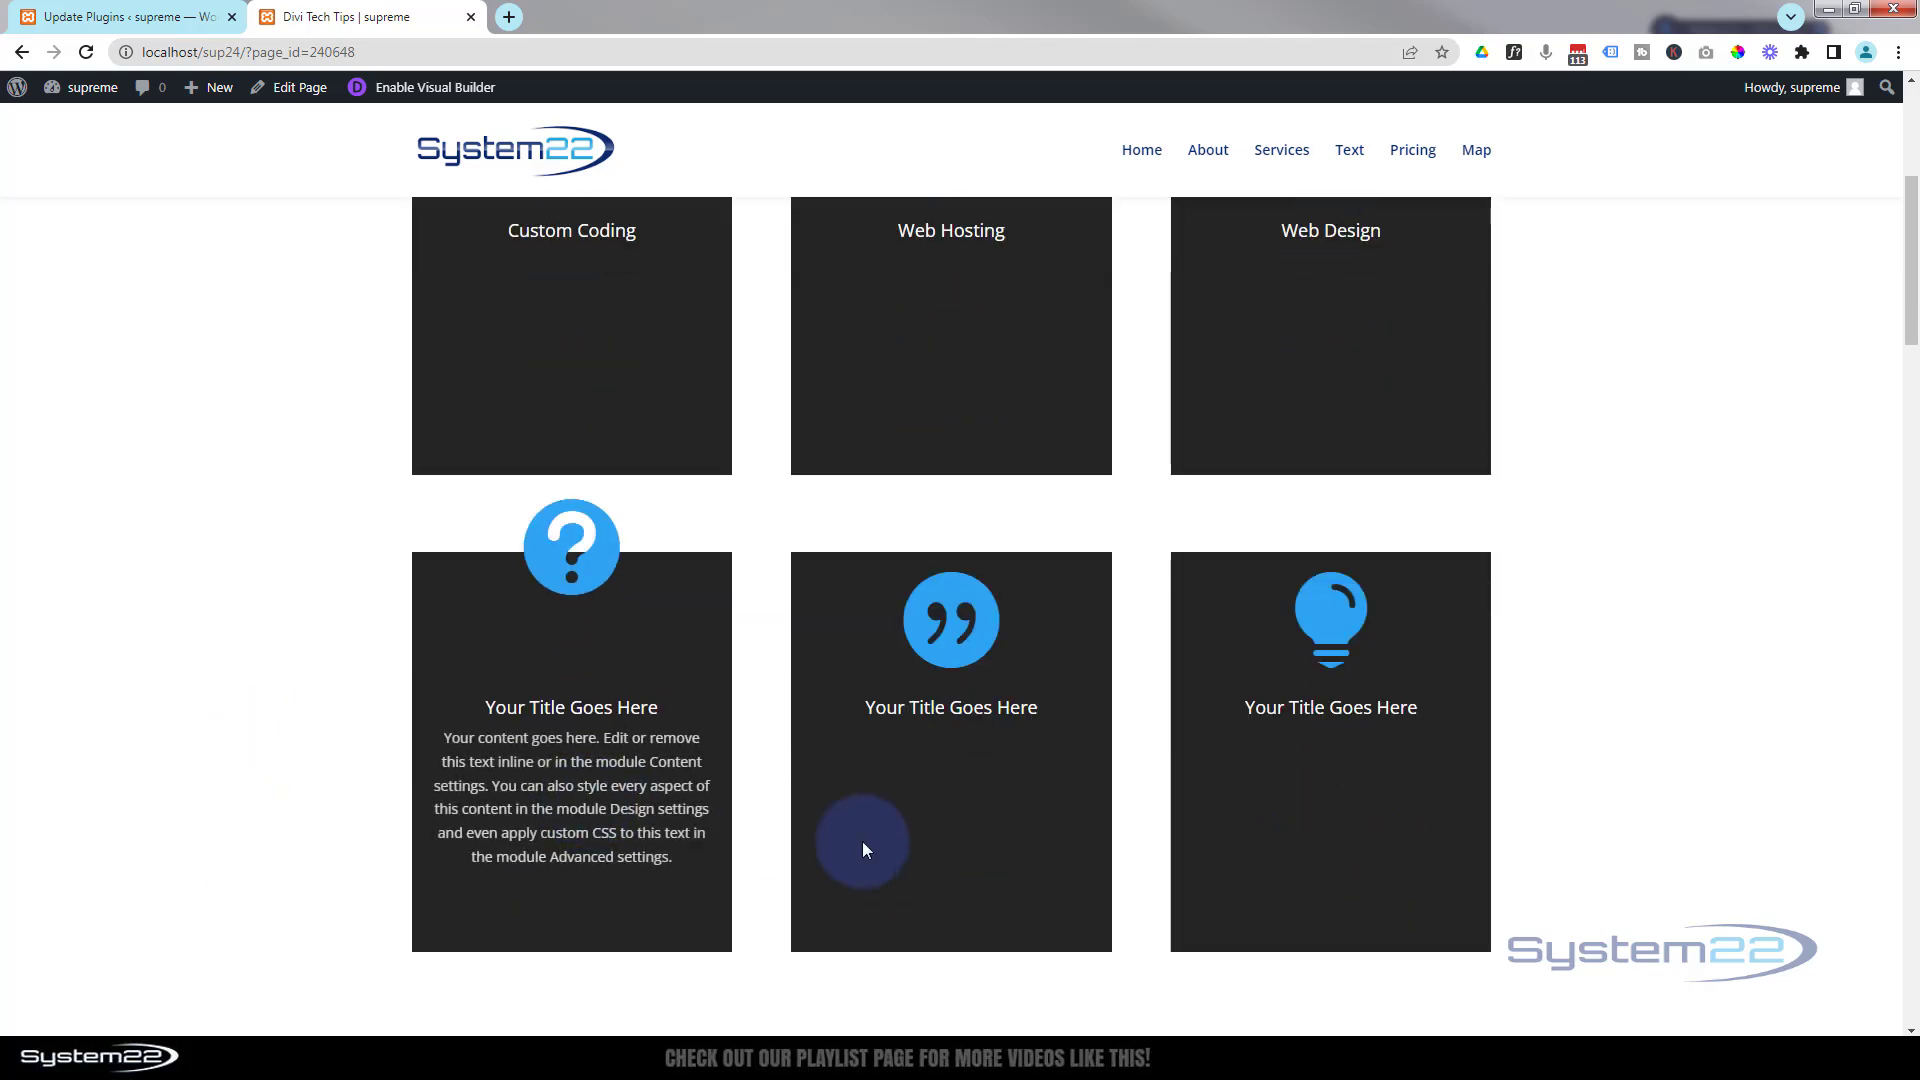
{"action": "mouse_move", "coordinate": [1339, 836]}
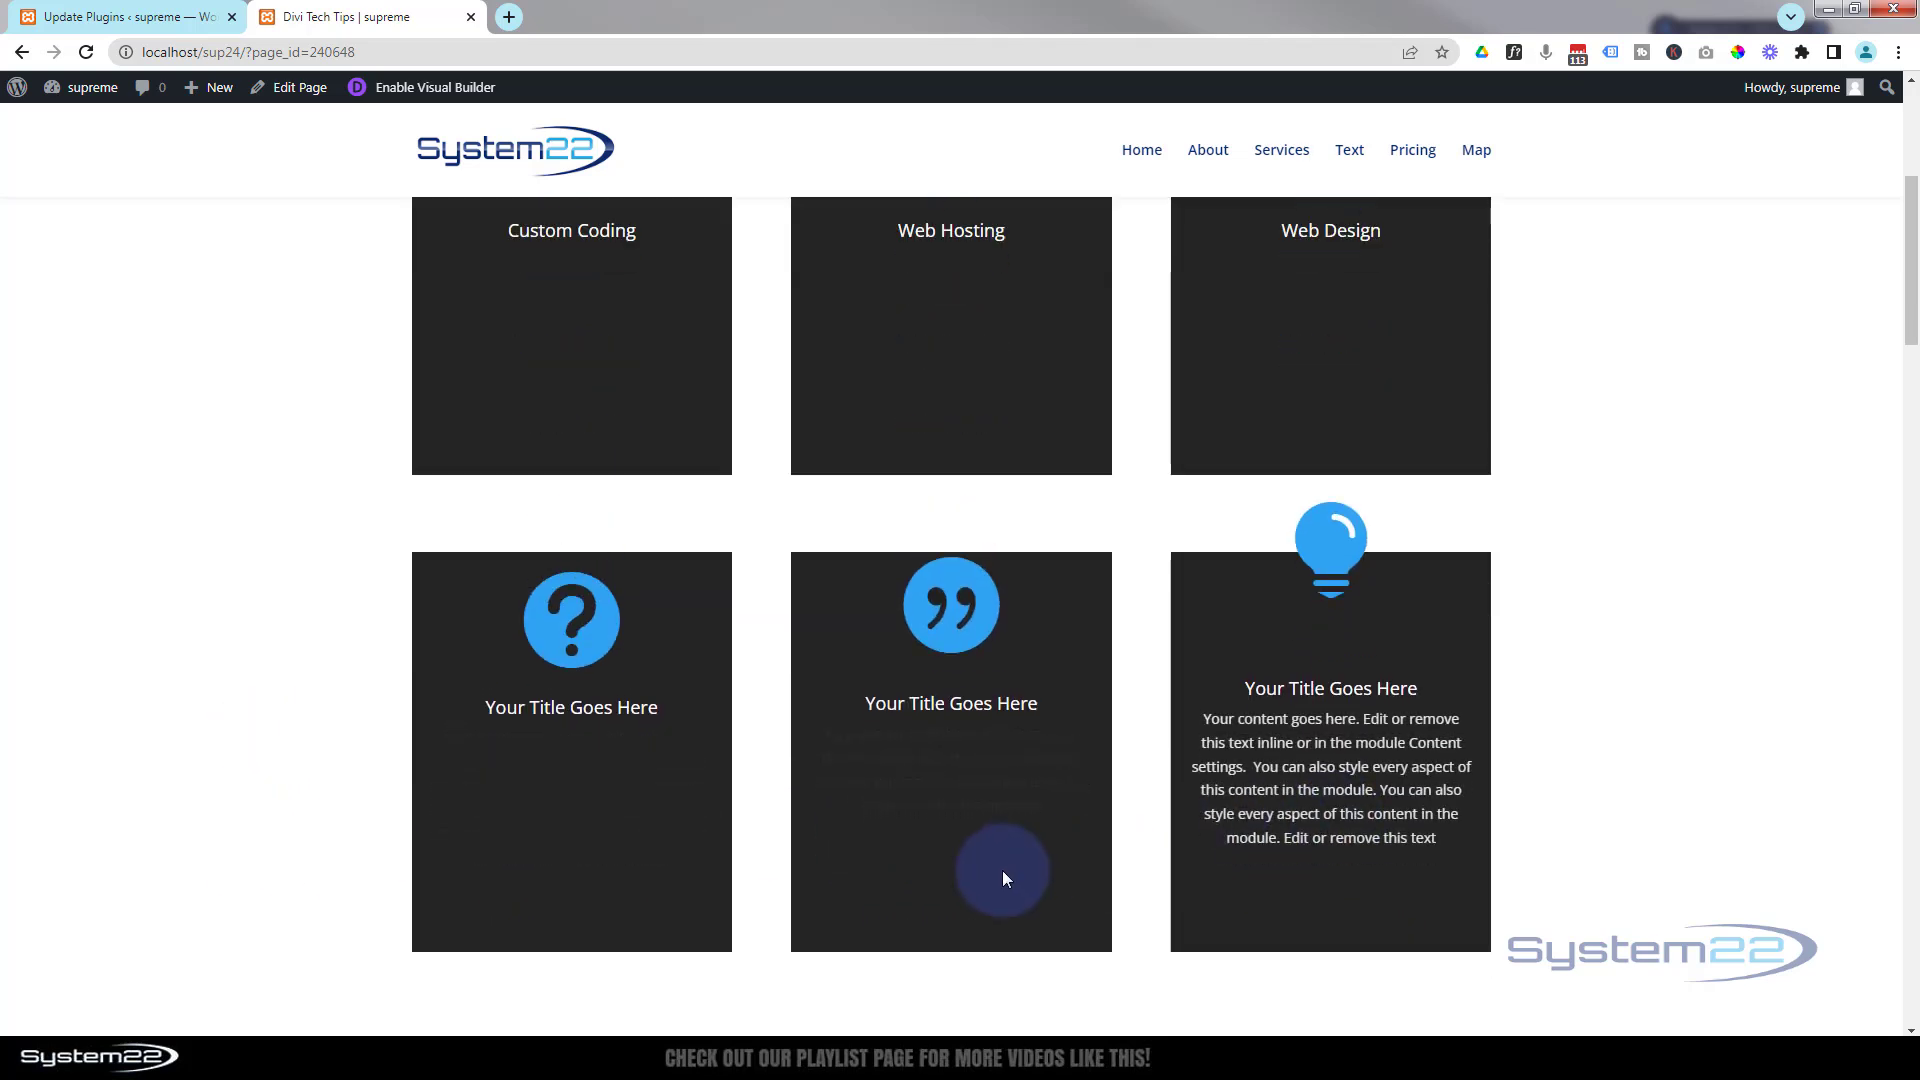
{"action": "mouse_move", "coordinate": [590, 882]}
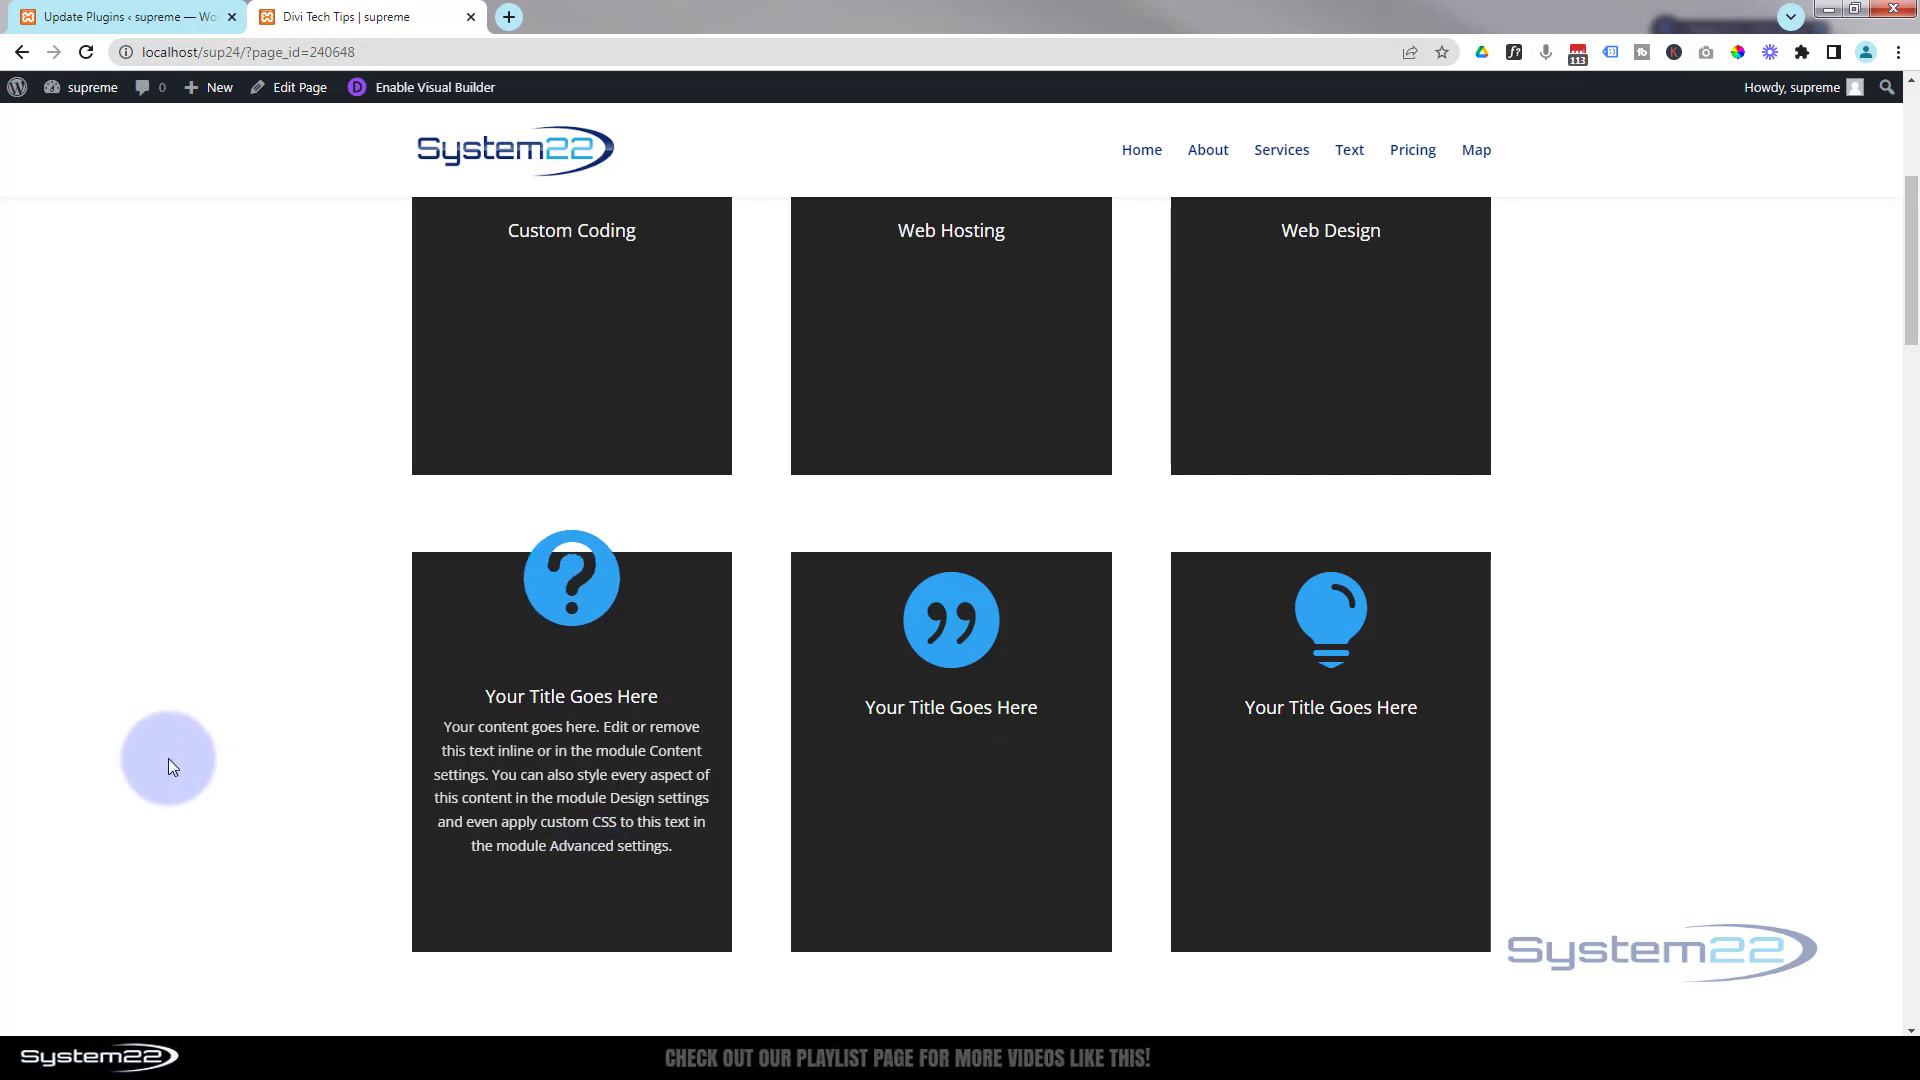
{"action": "scroll", "coordinate": [168, 758], "scroll_direction": "up", "scroll_amount": 3}
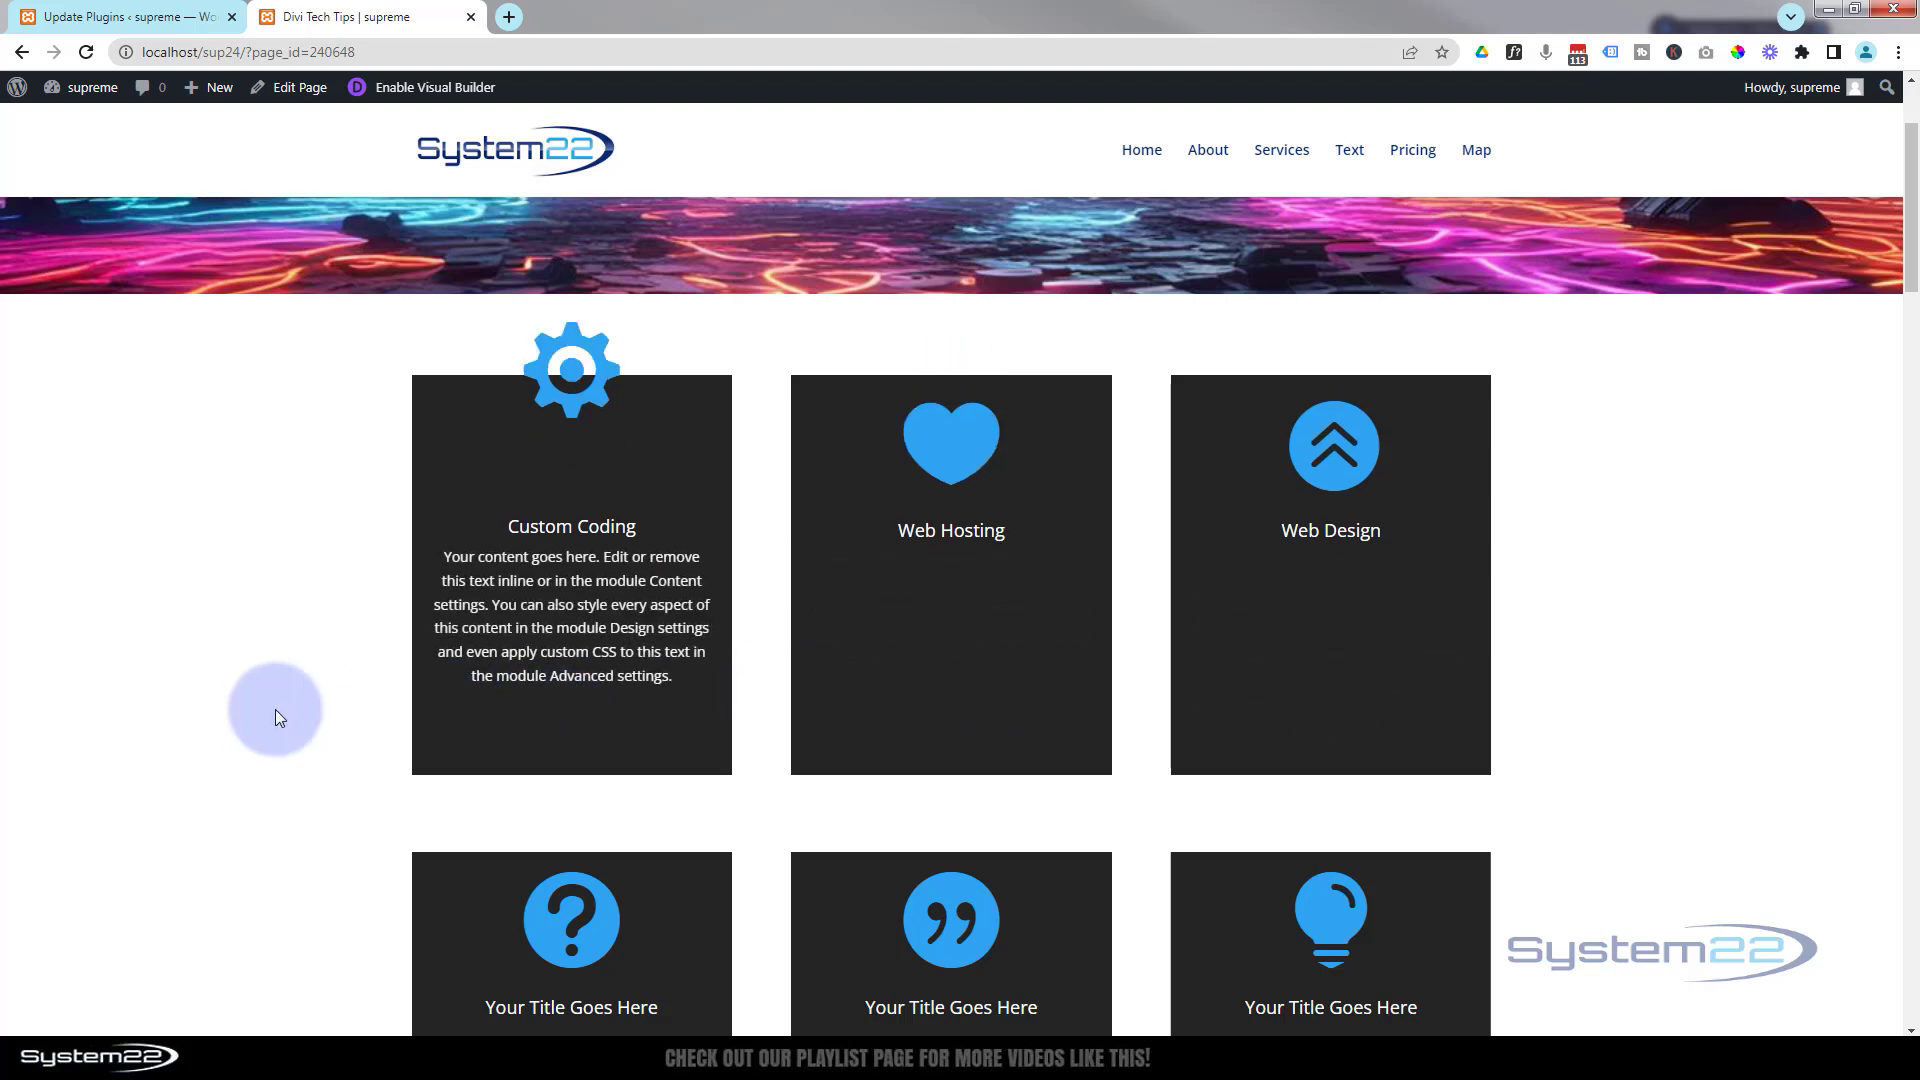
{"action": "scroll", "coordinate": [268, 710], "scroll_direction": "down", "scroll_amount": 2}
{"action": "scroll", "coordinate": [267, 710], "scroll_direction": "down", "scroll_amount": 4}
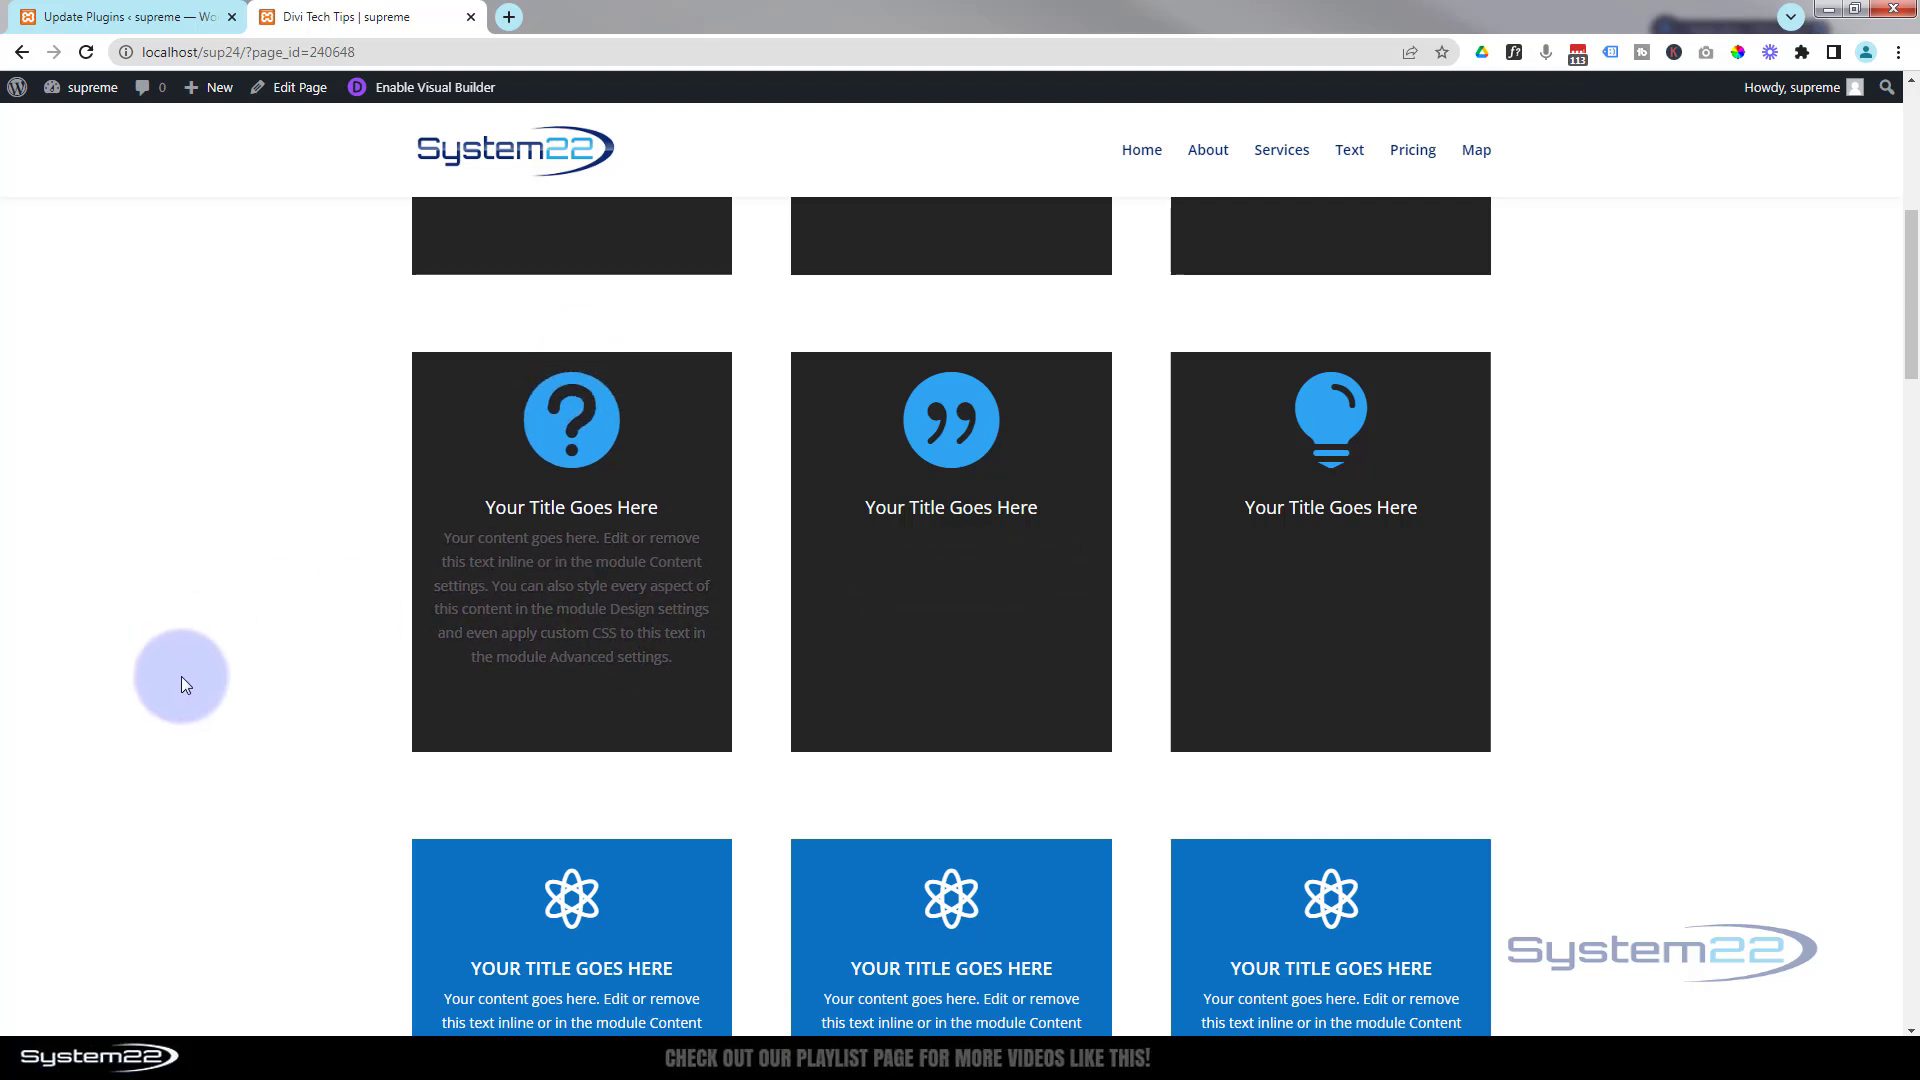
{"action": "scroll", "coordinate": [182, 674], "scroll_direction": "down", "scroll_amount": 3}
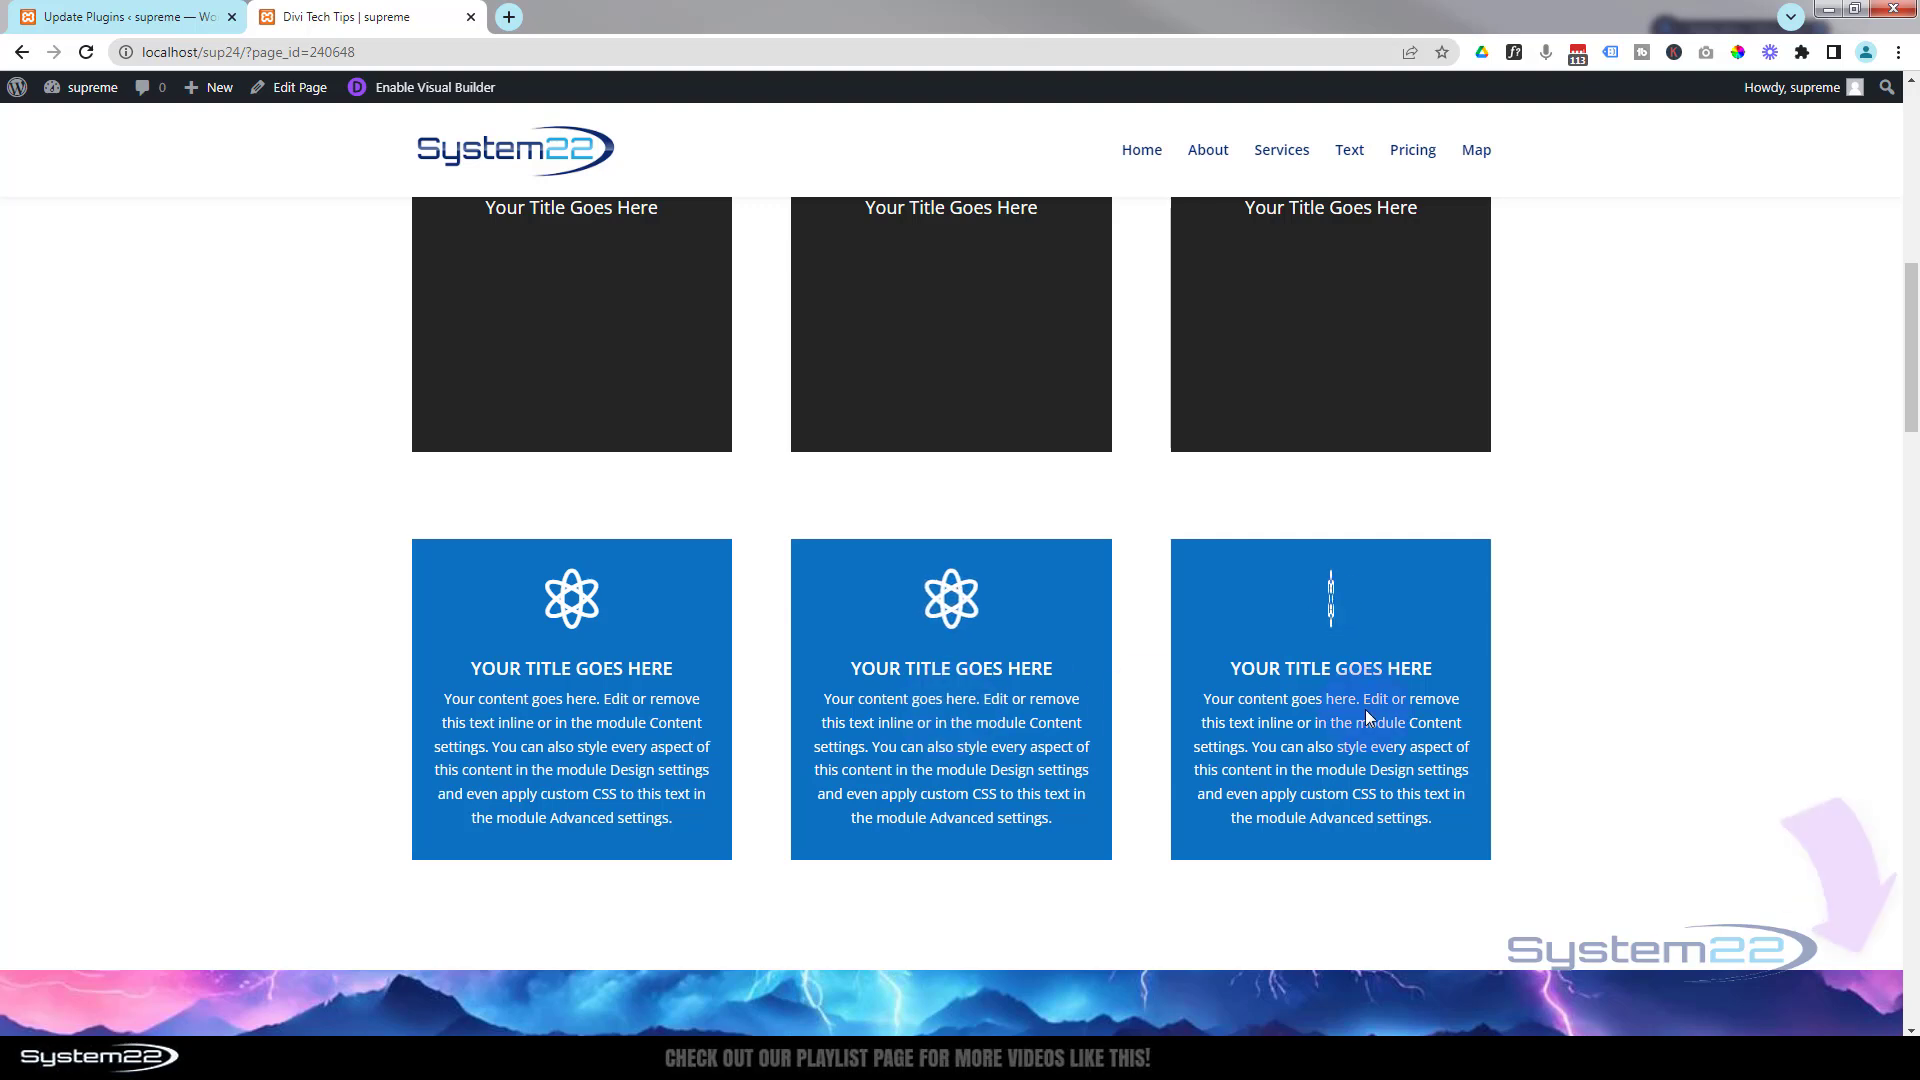
{"action": "scroll", "coordinate": [1370, 720], "scroll_direction": "up", "scroll_amount": 3}
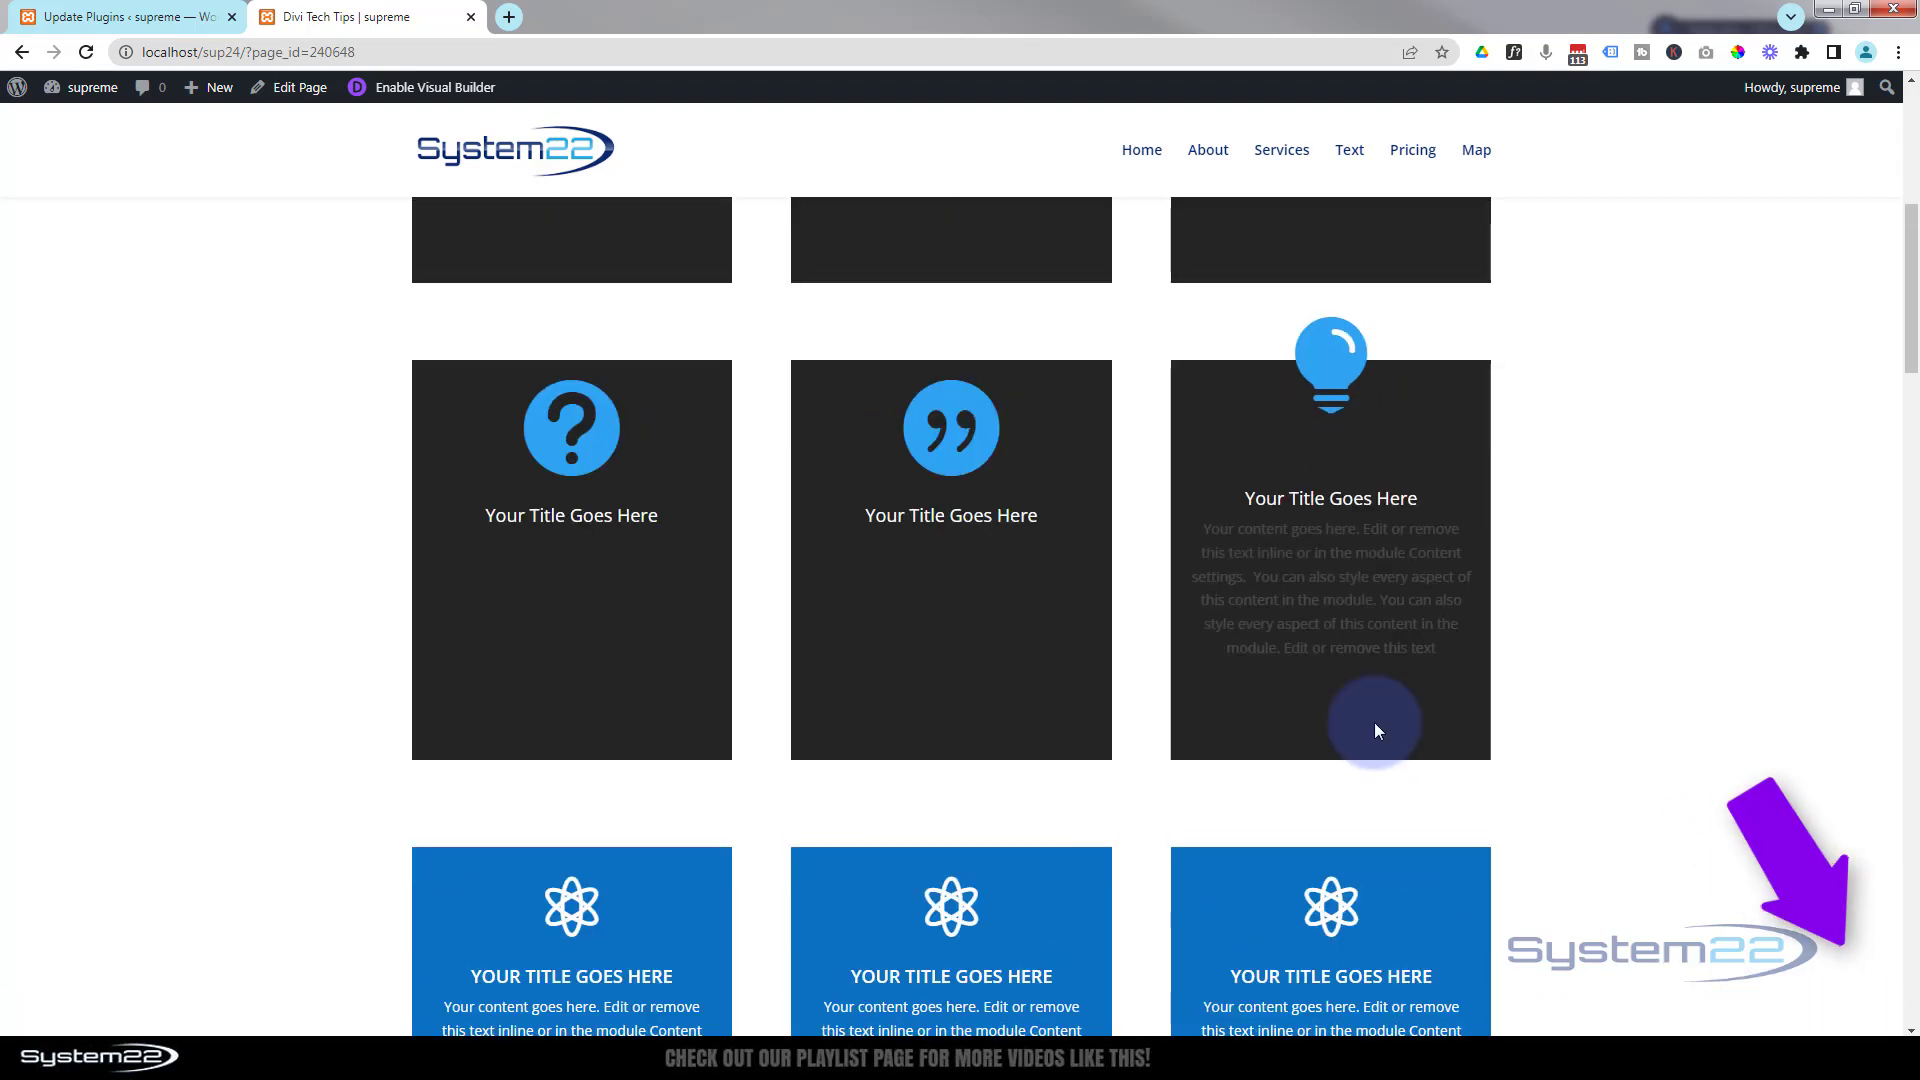
{"action": "scroll", "coordinate": [1374, 722], "scroll_direction": "up", "scroll_amount": 4}
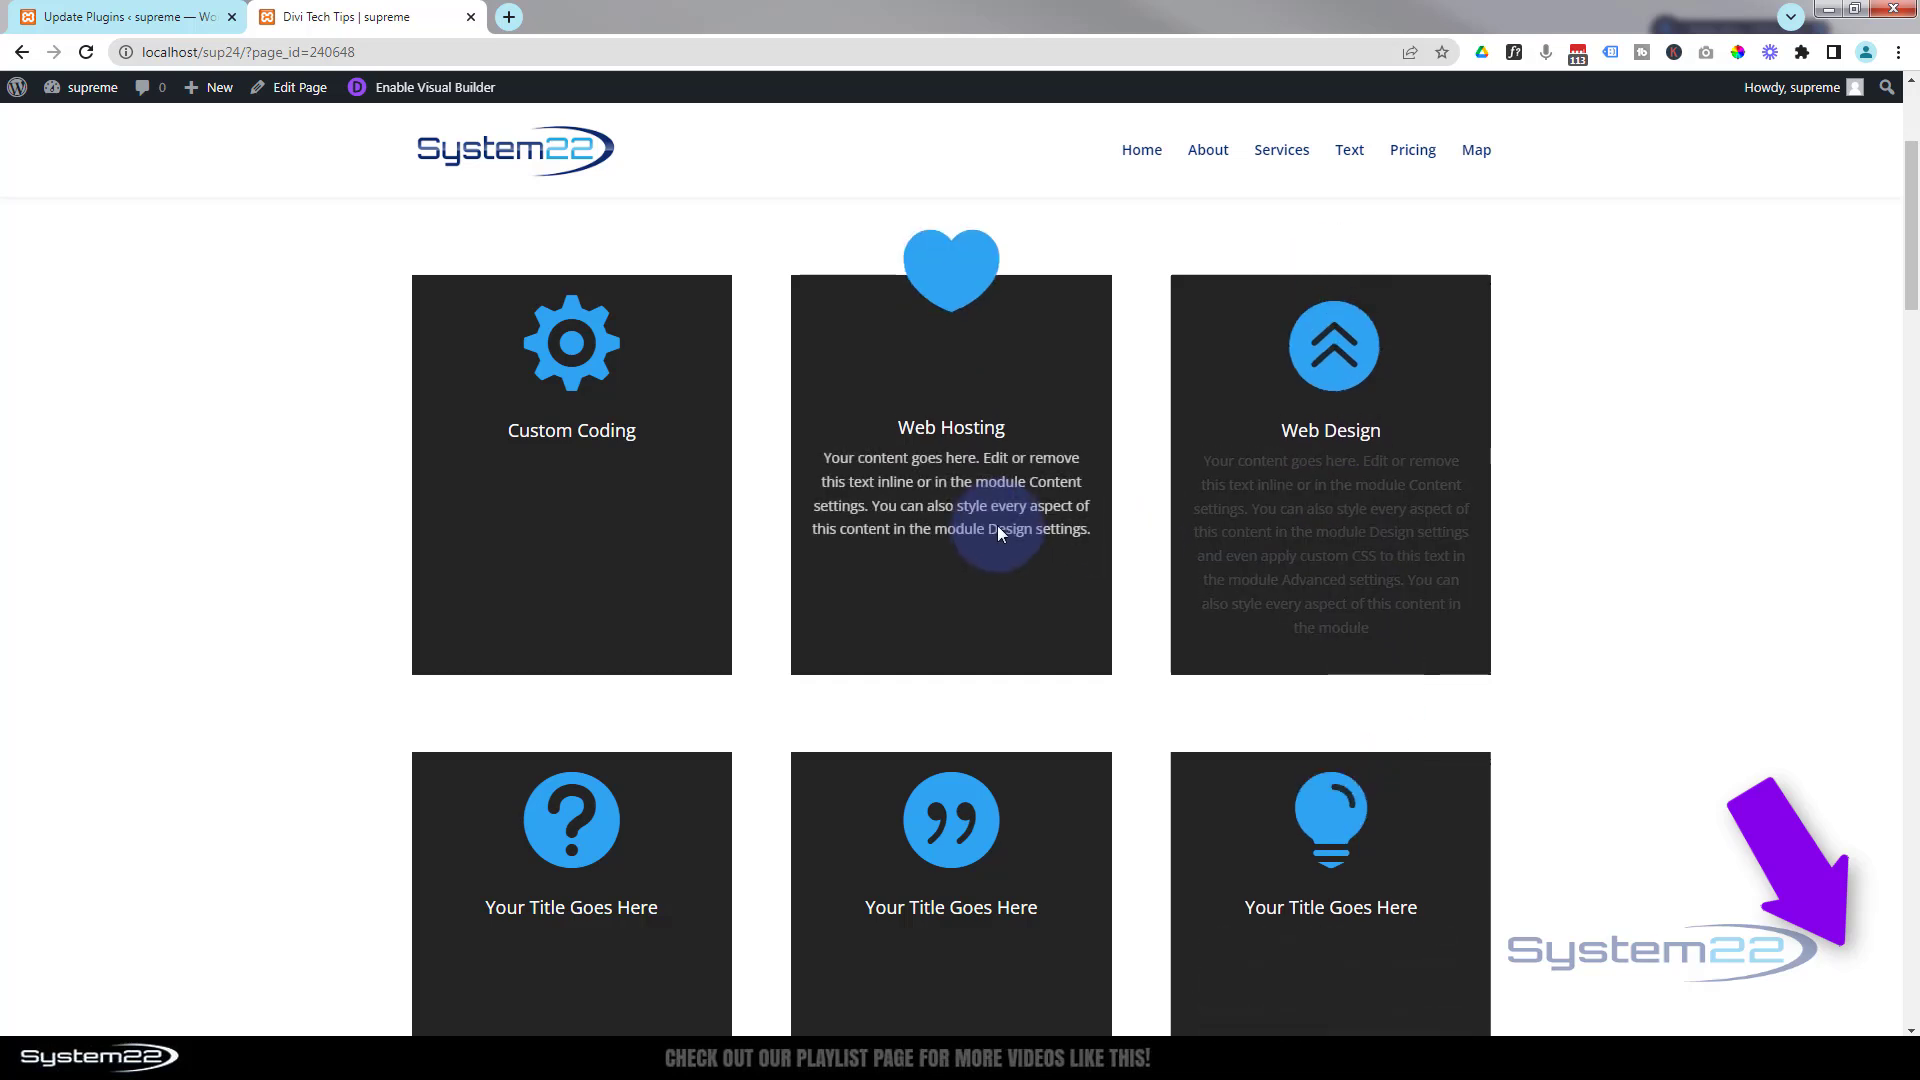
{"action": "scroll", "coordinate": [558, 586], "scroll_direction": "up", "scroll_amount": 2}
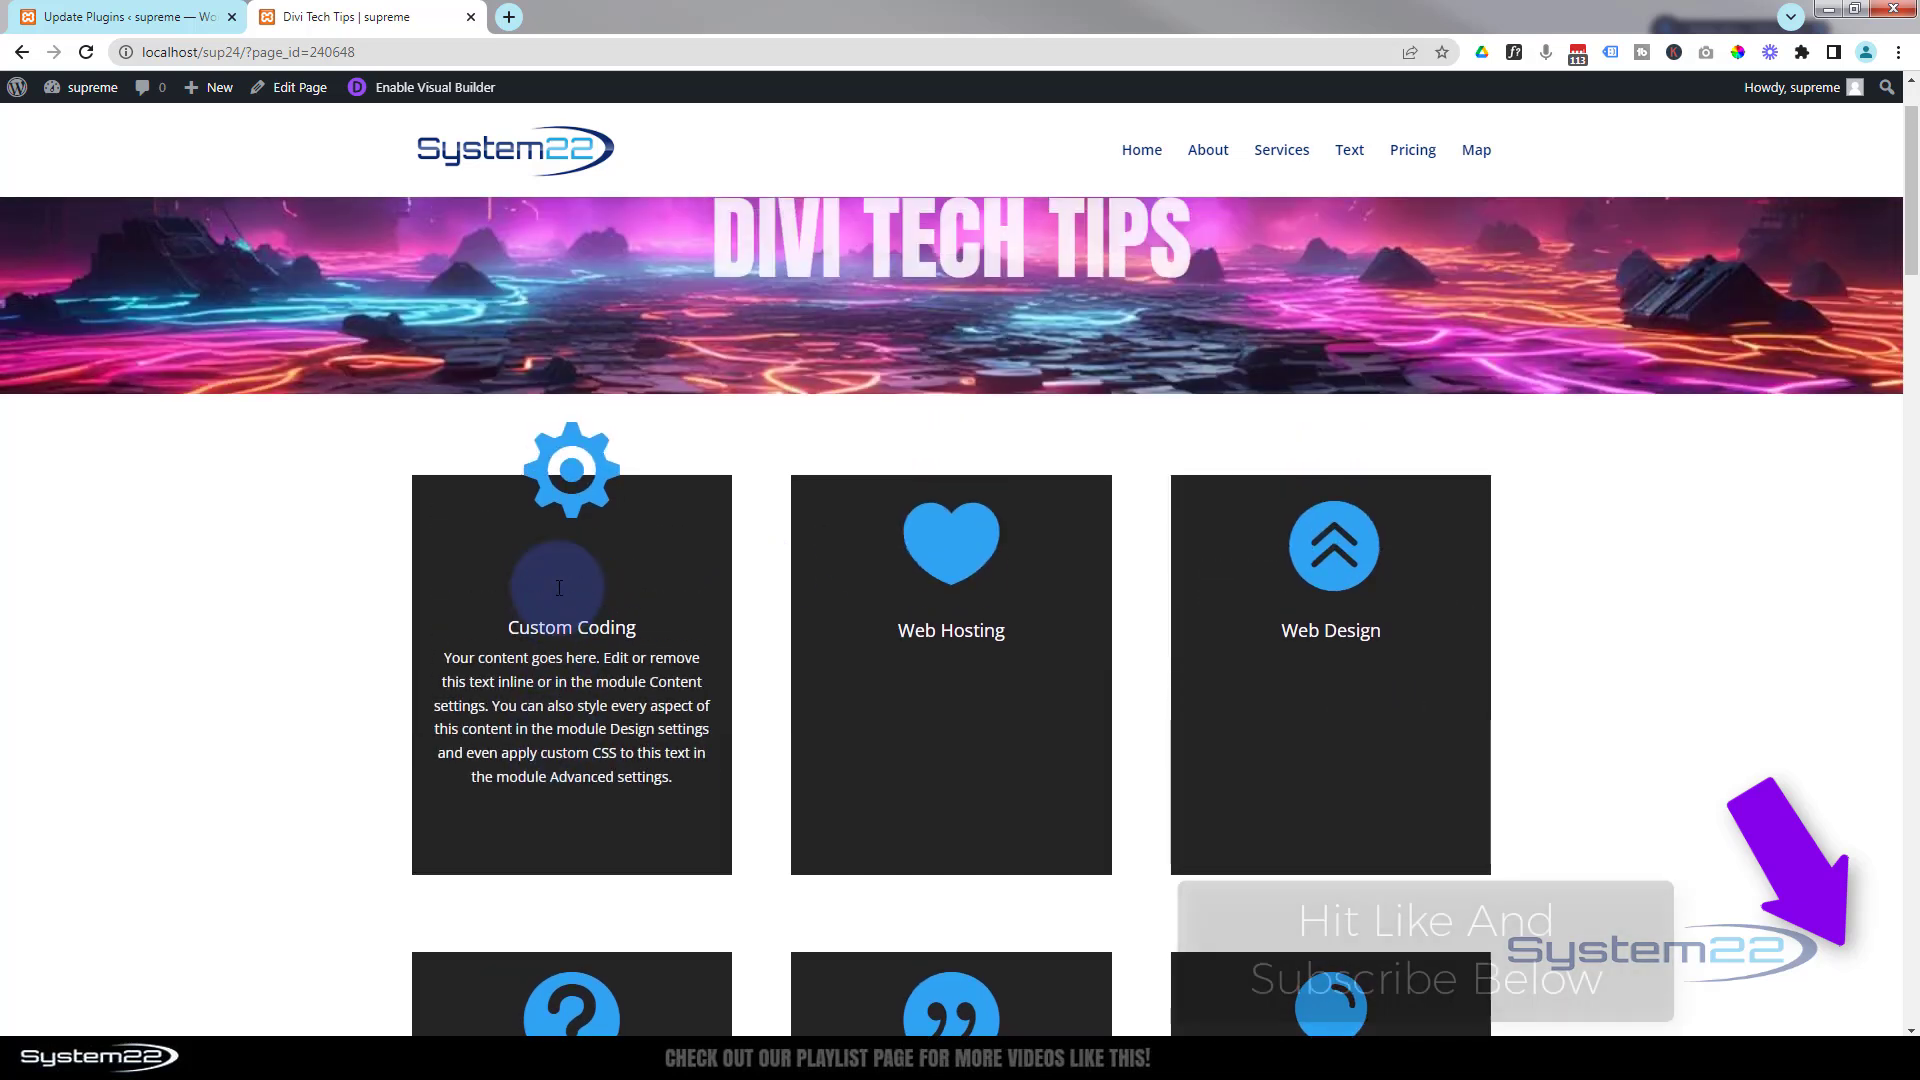
{"action": "scroll", "coordinate": [558, 586], "scroll_direction": "up", "scroll_amount": 1}
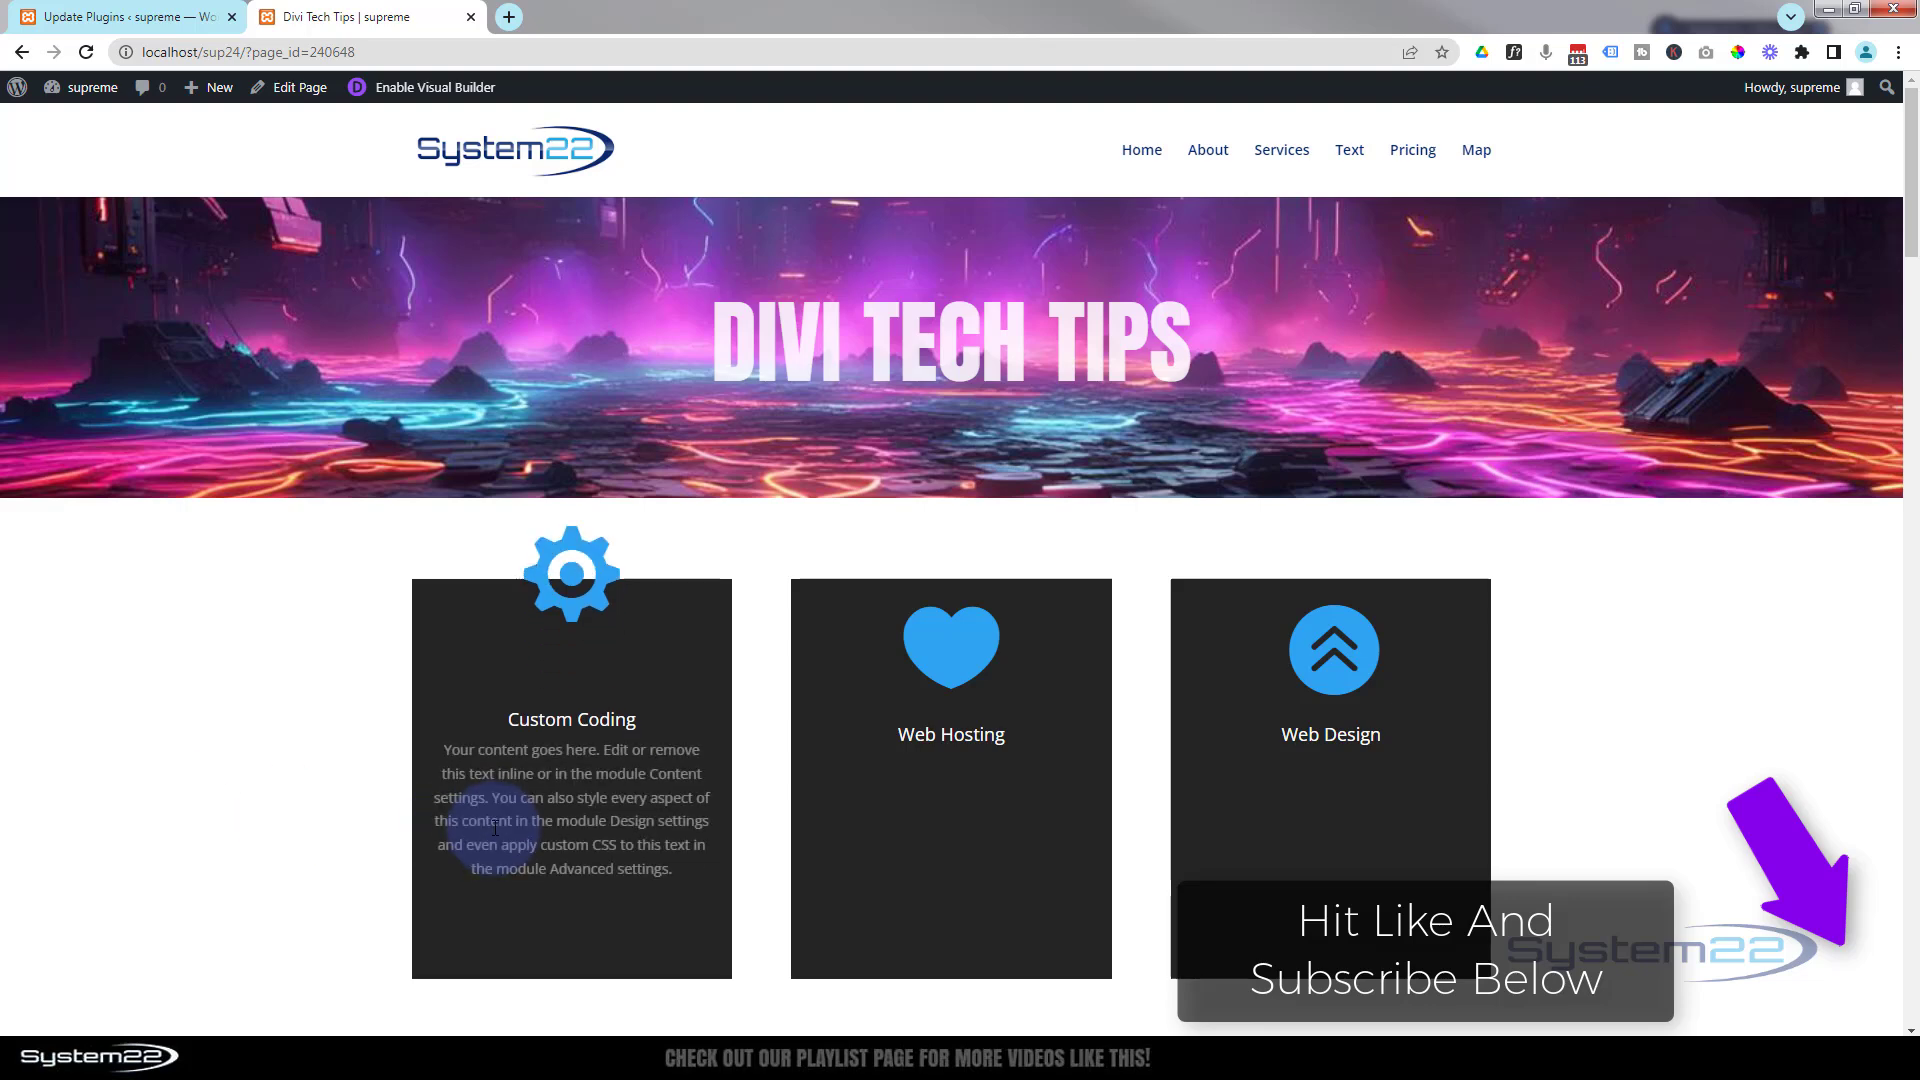